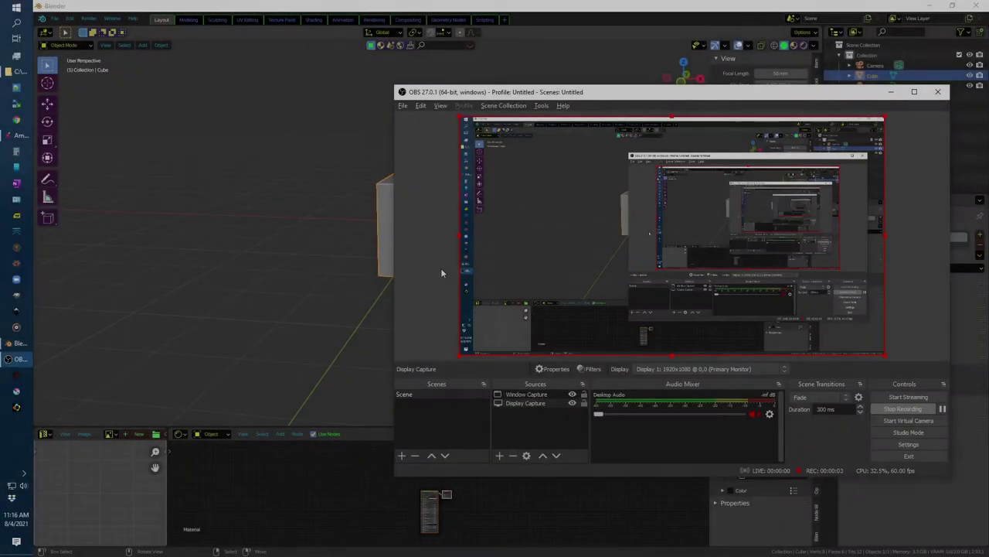
# Step: Set the cube's X and Y dimensions to the listed 1'7.2" width and 1'4.1" depth
pyautogui.hotkey('alt', 'Tab')
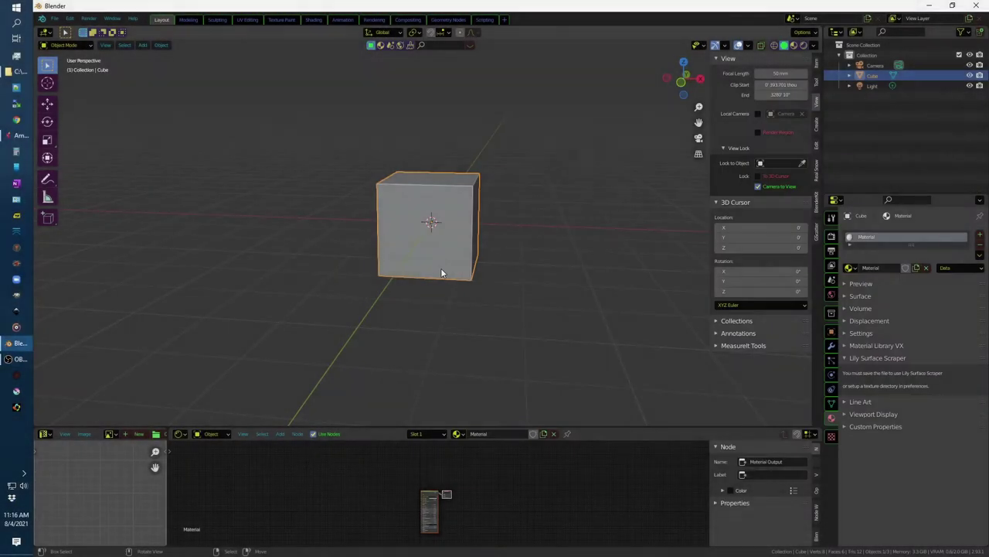
pyautogui.hotkey('alt', 'Tab')
pyautogui.press('Tab')
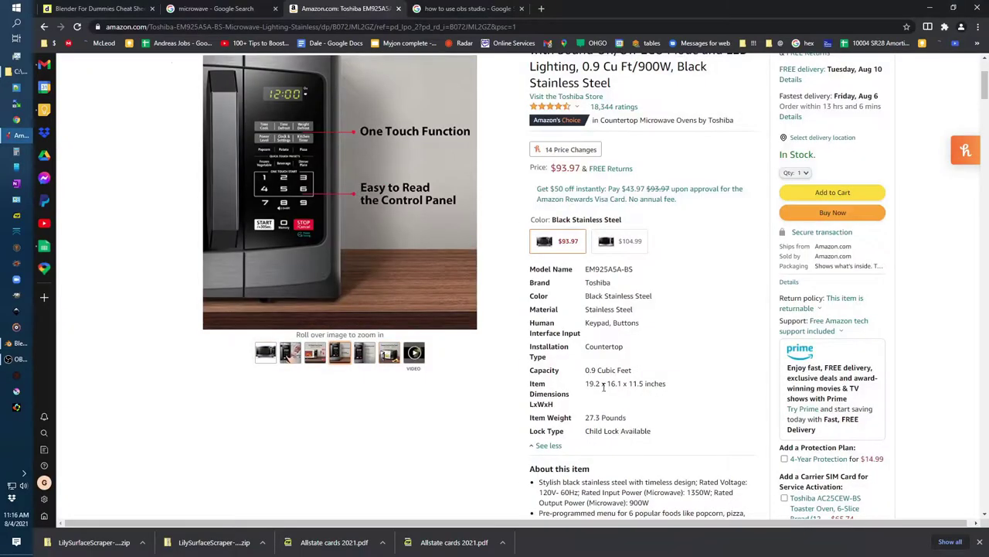
pyautogui.hotkey('alt', 'Tab')
pyautogui.click(817, 65)
pyautogui.click(787, 222)
pyautogui.press('Return')
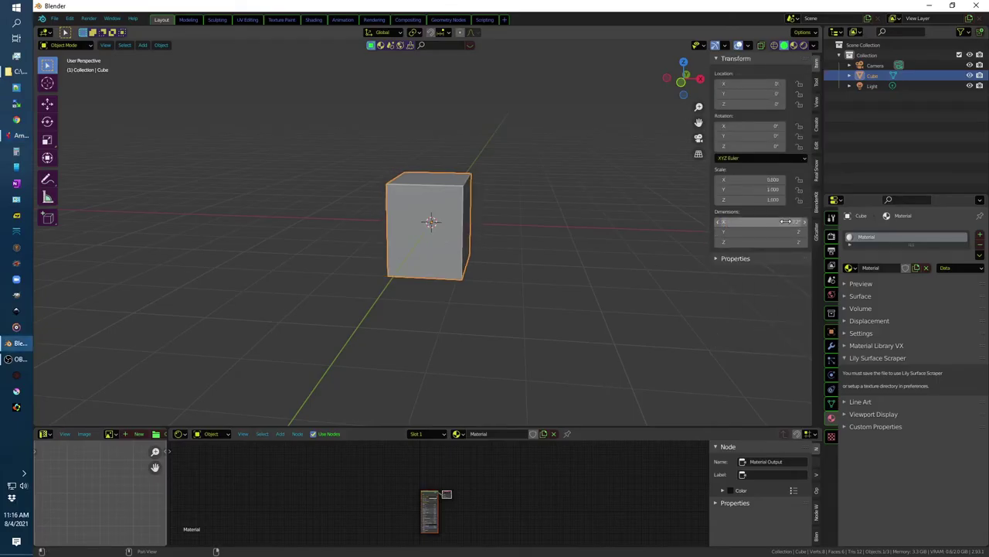
pyautogui.hotkey('alt', 'Tab')
pyautogui.hotkey('alt', 'Tab')
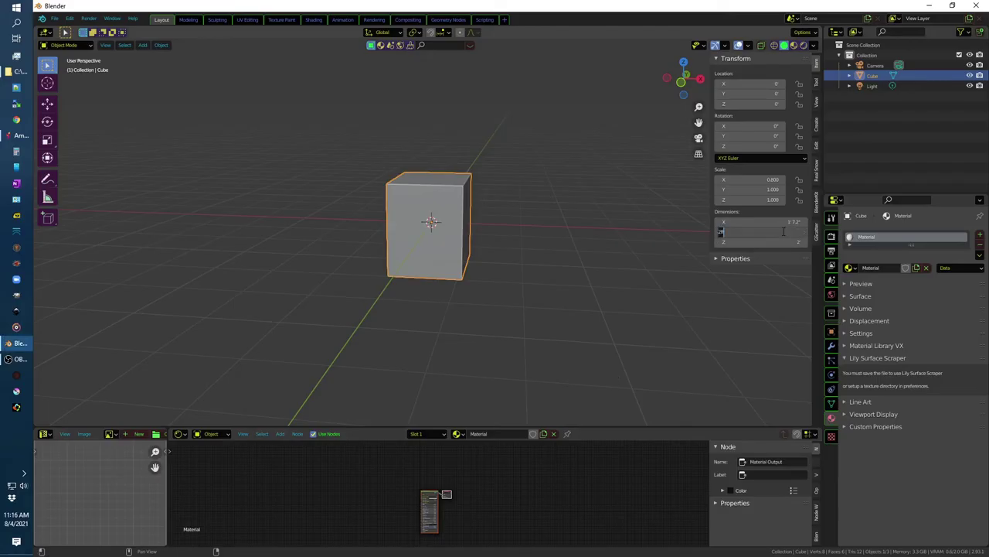
pyautogui.press('Return')
pyautogui.hotkey('alt', 'Tab')
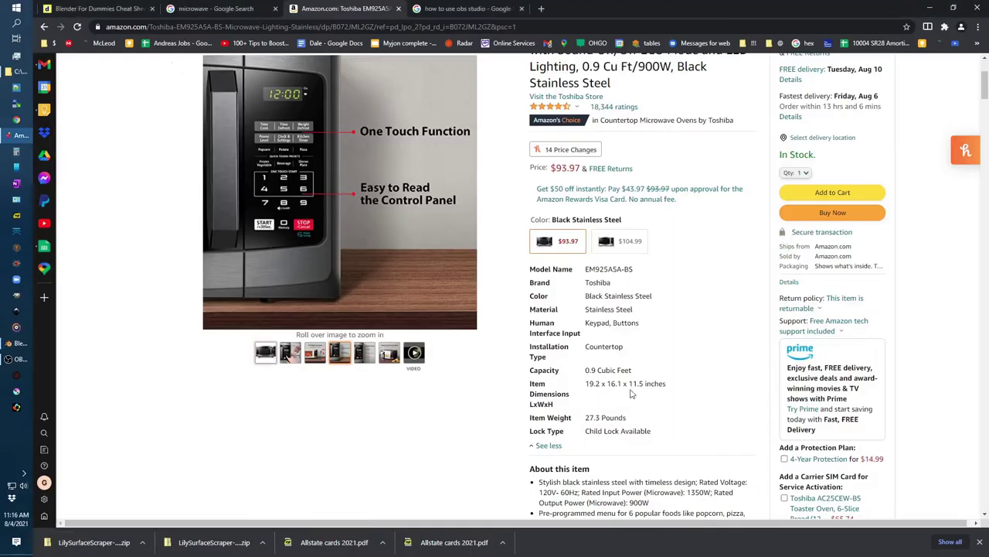
pyautogui.hotkey('alt', 'Tab')
# Step: Set the cube's Z dimension to the listed 0'11.5" height
pyautogui.hotkey('alt', 'Tab')
pyautogui.hotkey('alt', 'Tab')
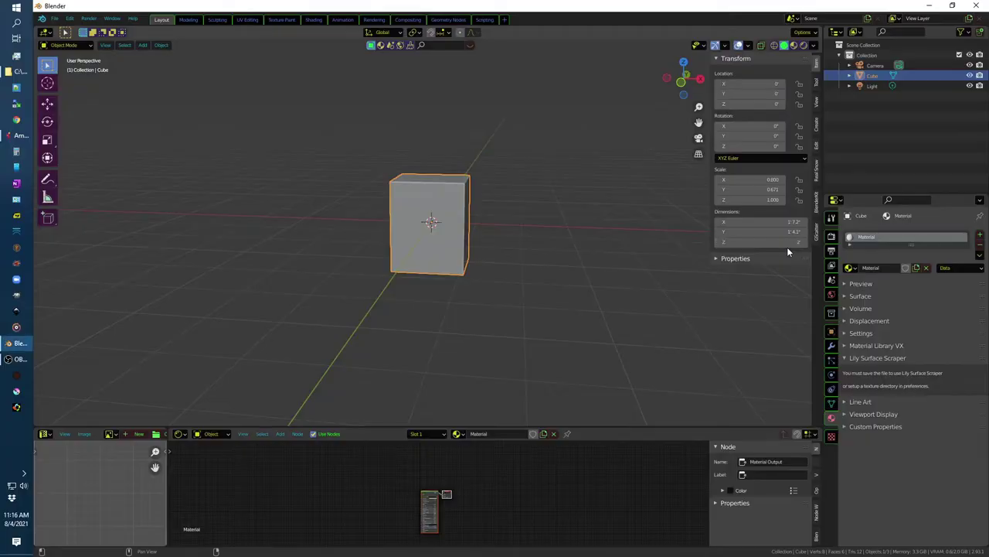
pyautogui.click(790, 243)
pyautogui.write("2'")
pyautogui.hotkey('alt', 'Tab')
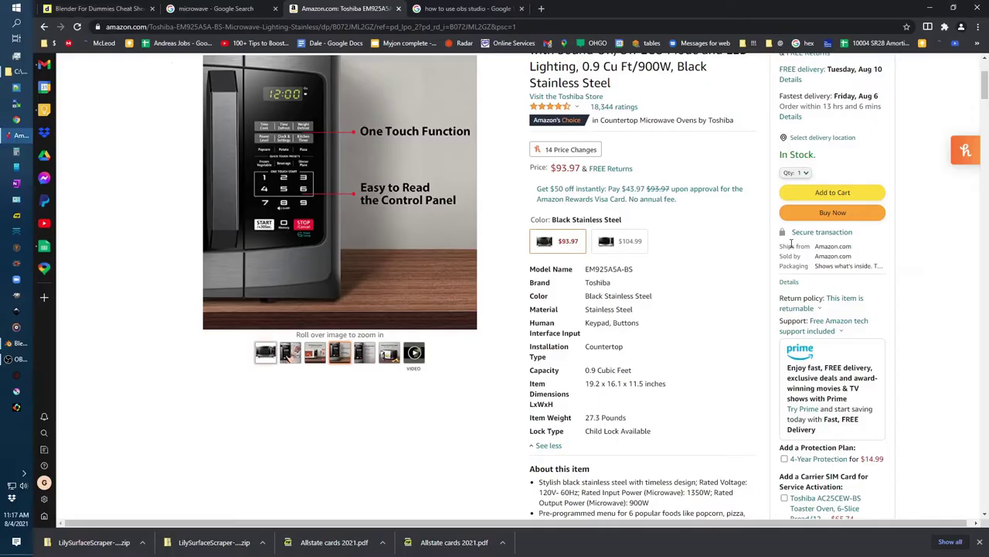
pyautogui.hotkey('alt', 'Tab')
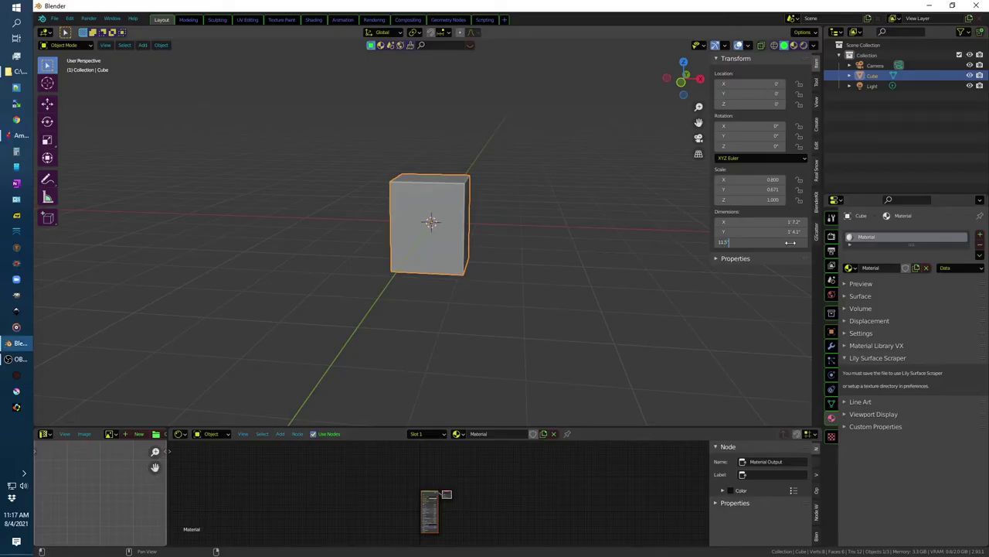
pyautogui.press('Return')
pyautogui.moveTo(642, 241); pyautogui.dragTo(467, 204, button='middle')
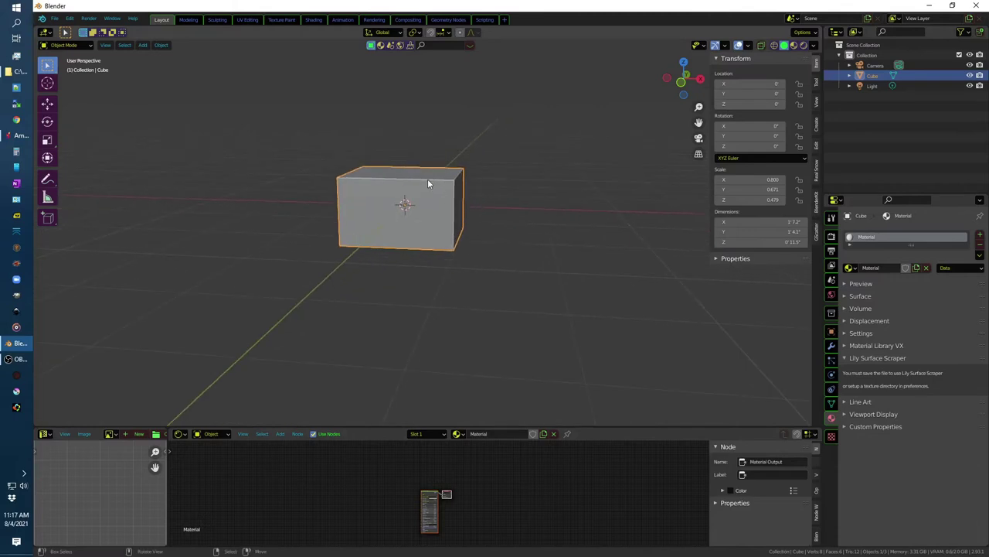
pyautogui.hotkey('ctrl', 'Tab')
# Step: In Edit Mode with edge select, add a vertical loop cut across the box
pyautogui.click(530, 177)
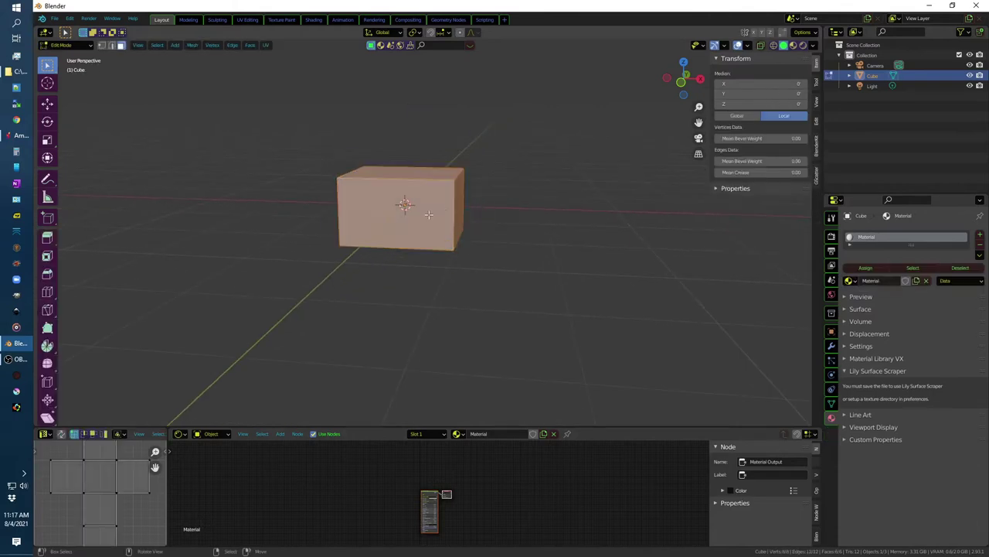
pyautogui.press('2')
pyautogui.keyDown('alt'); pyautogui.click(431, 180); pyautogui.keyUp('alt')
pyautogui.hotkey('ctrl', 'r')
pyautogui.click(436, 179)
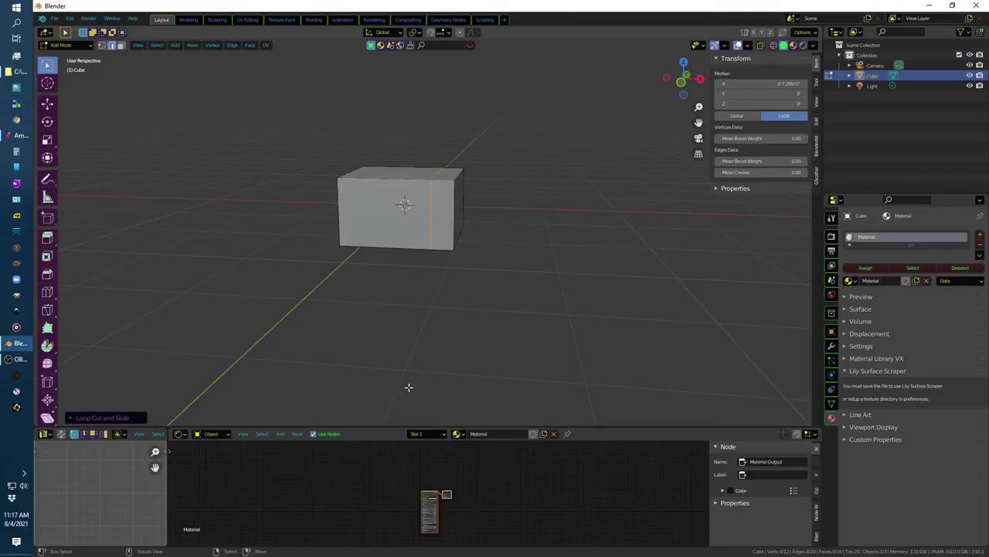
pyautogui.moveTo(446, 323)
pyautogui.mouseDown(button='middle')
pyautogui.moveTo(420, 287)
pyautogui.moveTo(487, 293)
pyautogui.moveTo(542, 282)
pyautogui.moveTo(524, 326)
pyautogui.mouseUp(button='middle')
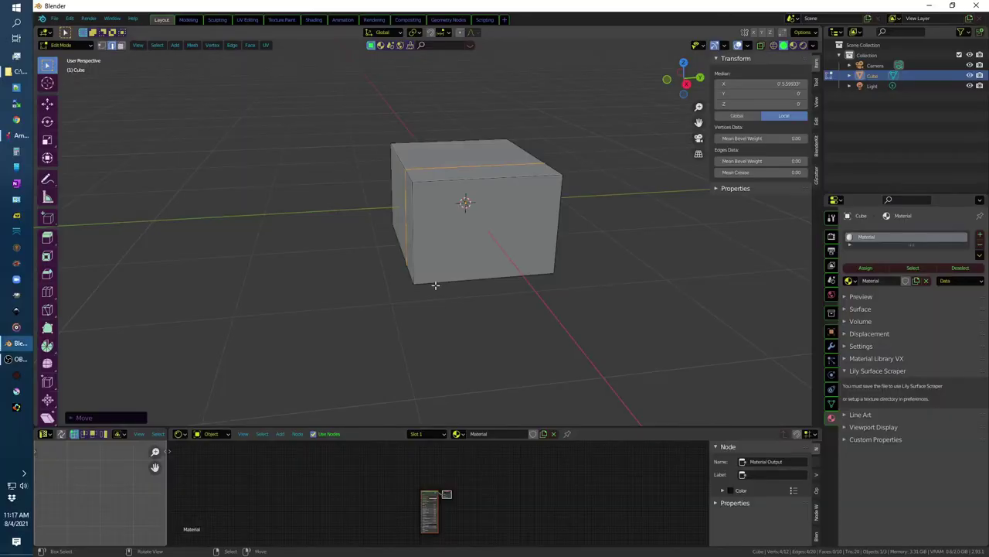
pyautogui.hotkey('ctrl', 'r')
pyautogui.click(437, 279)
pyautogui.click(382, 281)
pyautogui.moveTo(382, 282)
pyautogui.mouseDown(button='middle')
pyautogui.moveTo(437, 271)
pyautogui.moveTo(448, 242)
pyautogui.moveTo(441, 327)
pyautogui.moveTo(445, 303)
pyautogui.mouseUp(button='middle')
# Step: Select the top-front edges and bevel them into a narrow double seam
pyautogui.click(345, 166)
pyautogui.moveTo(345, 166); pyautogui.dragTo(259, 201, button='middle')
pyautogui.click(260, 201)
pyautogui.hotkey('ctrl', 'b')
pyautogui.click(390, 320)
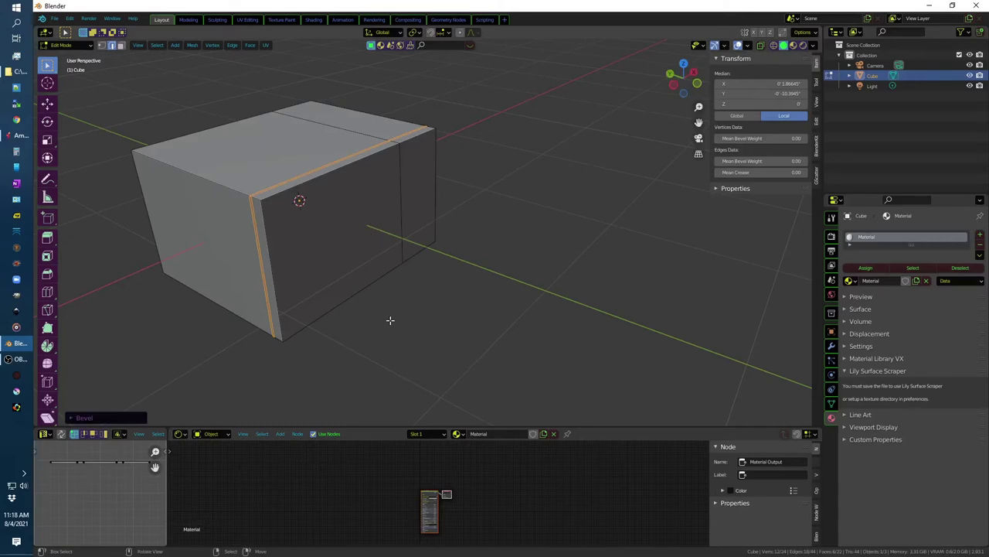
# Step: Try selecting the bevel's thin loop and the front and right faces, then clear the selection
pyautogui.hotkey('alt', 'a')
pyautogui.keyDown('alt'); pyautogui.click(268, 297); pyautogui.keyUp('alt')
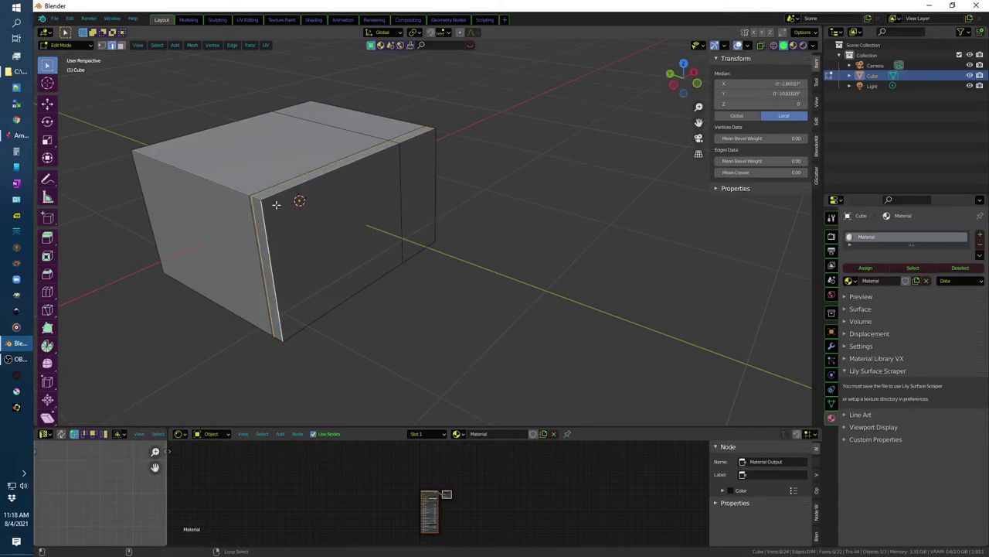
pyautogui.press('3')
pyautogui.click(332, 231)
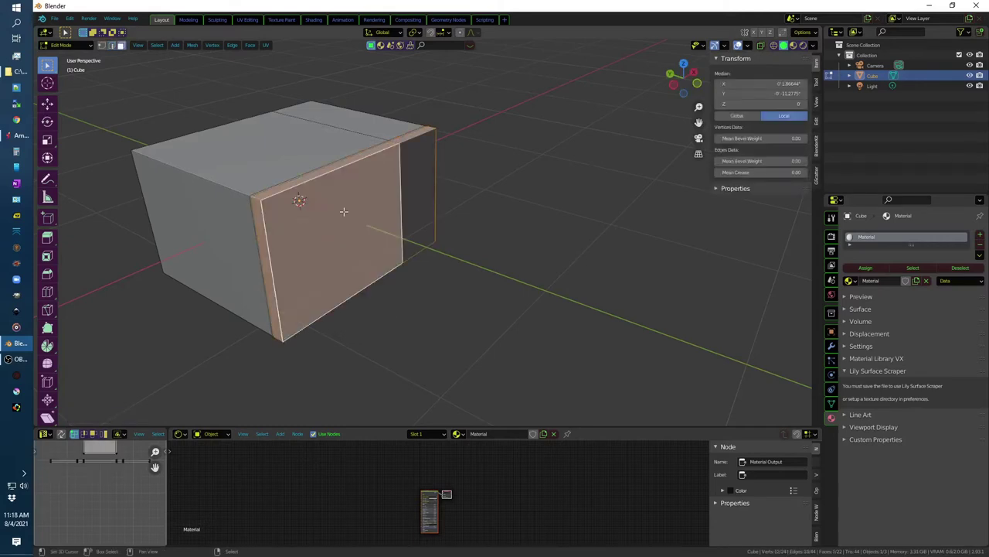
pyautogui.keyDown('shift'); pyautogui.click(418, 194); pyautogui.keyUp('shift')
pyautogui.moveTo(470, 239)
pyautogui.mouseDown(button='middle')
pyautogui.moveTo(455, 319)
pyautogui.moveTo(334, 274)
pyautogui.moveTo(372, 272)
pyautogui.mouseUp(button='middle')
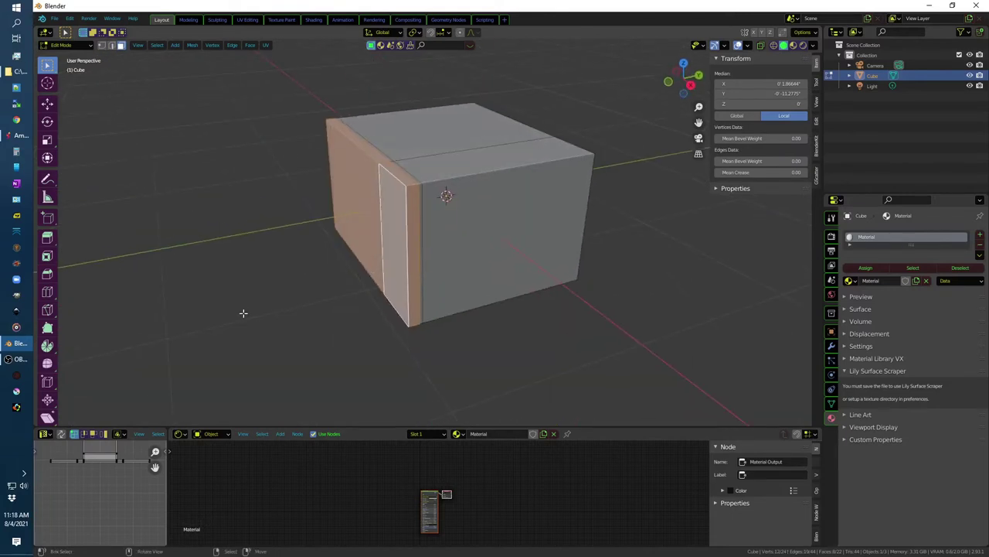
pyautogui.hotkey('alt', 'a')
# Step: Select a vertical edge loop and bevel it into a second thin seam
pyautogui.keyDown('alt'); pyautogui.click(431, 154); pyautogui.keyUp('alt')
pyautogui.press('2')
pyautogui.keyDown('alt'); pyautogui.click(431, 154); pyautogui.keyUp('alt')
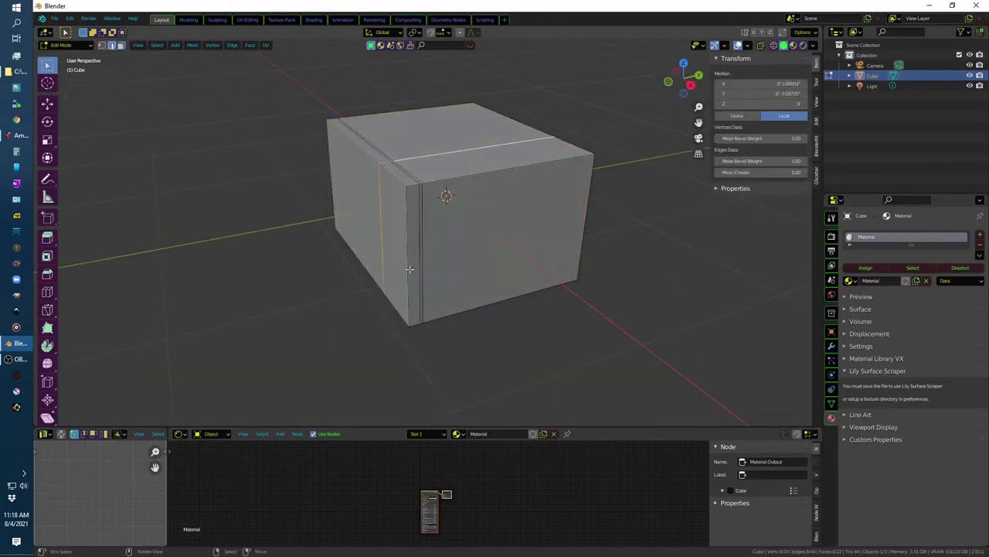
pyautogui.moveTo(441, 188); pyautogui.dragTo(380, 343, button='middle')
pyautogui.hotkey('ctrl', 'b')
pyautogui.click(444, 356)
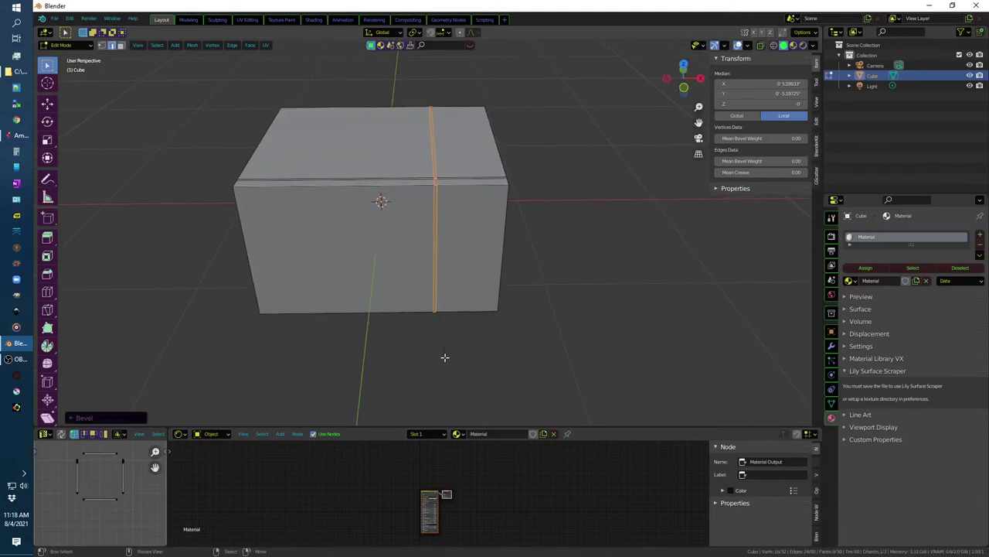
pyautogui.moveTo(445, 356)
pyautogui.mouseDown(button='middle')
pyautogui.moveTo(545, 310)
pyautogui.moveTo(530, 243)
pyautogui.moveTo(641, 322)
pyautogui.moveTo(563, 316)
pyautogui.mouseUp(button='middle')
# Step: Select the narrow face loop at the front corner and inspect it up close
pyautogui.keyDown('alt'); pyautogui.click(438, 291); pyautogui.keyUp('alt')
pyautogui.keyDown('alt'); pyautogui.click(436, 240); pyautogui.keyUp('alt')
pyautogui.hotkey('alt', 'a')
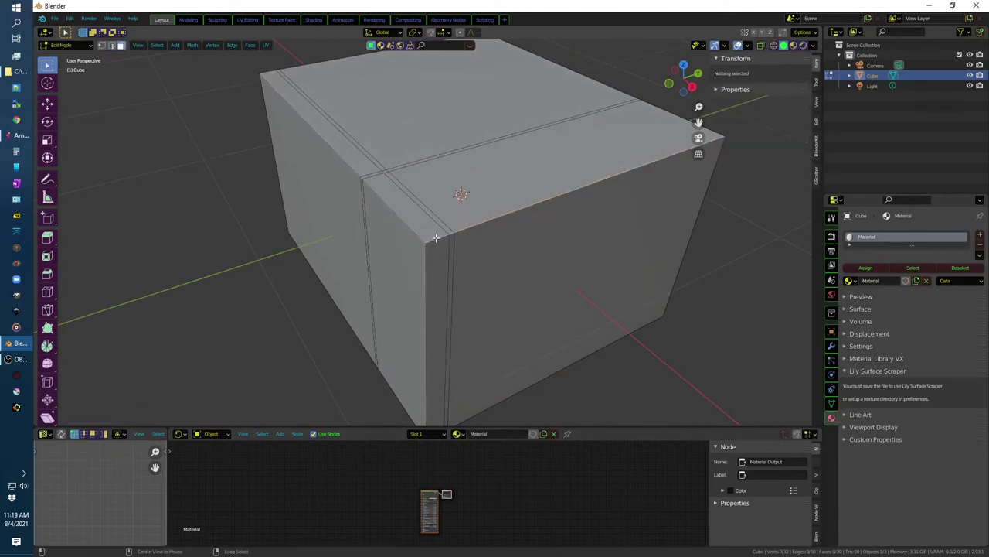
pyautogui.keyDown('alt'); pyautogui.click(435, 238); pyautogui.keyUp('alt')
pyautogui.keyDown('alt'); pyautogui.click(426, 234); pyautogui.keyUp('alt')
pyautogui.keyDown('alt'); pyautogui.click(435, 240); pyautogui.keyUp('alt')
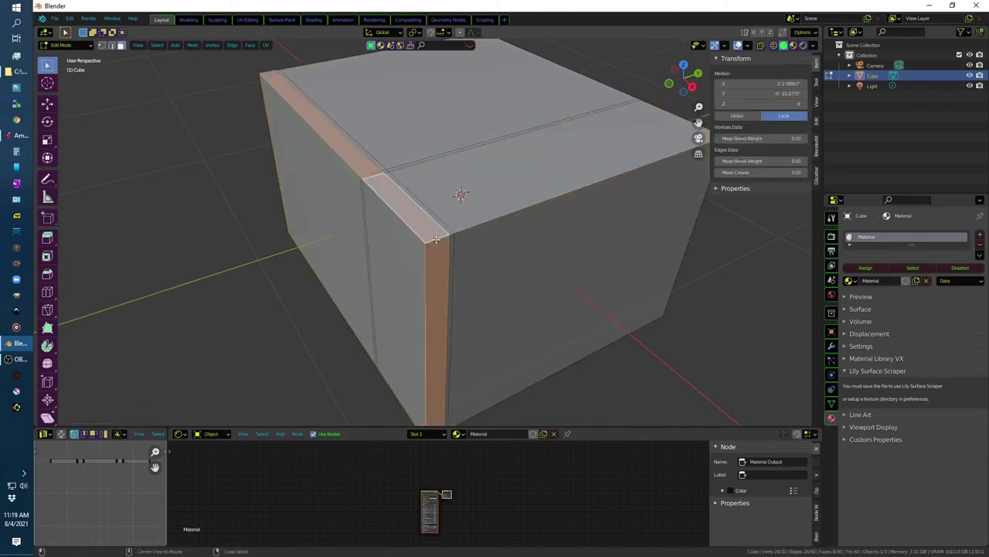
pyautogui.moveTo(402, 253); pyautogui.dragTo(390, 232, button='middle')
pyautogui.scroll(5, 384, 224)
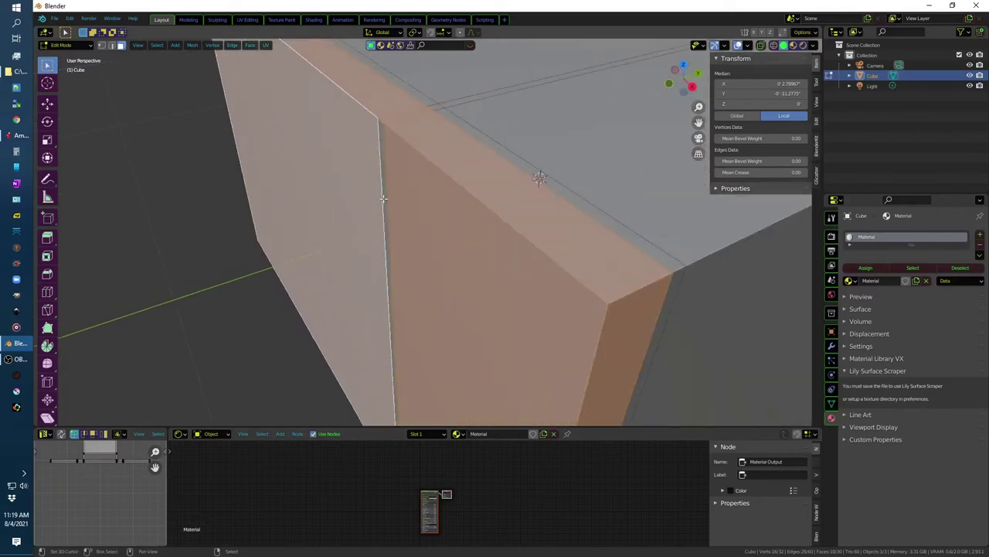
pyautogui.scroll(-5, 384, 223)
pyautogui.moveTo(453, 310)
pyautogui.mouseDown(button='middle')
pyautogui.moveTo(548, 334)
pyautogui.moveTo(426, 369)
pyautogui.mouseUp(button='middle')
# Step: Separate the selected faces into Cube.001 and move it flush against the box front
pyautogui.press('p')
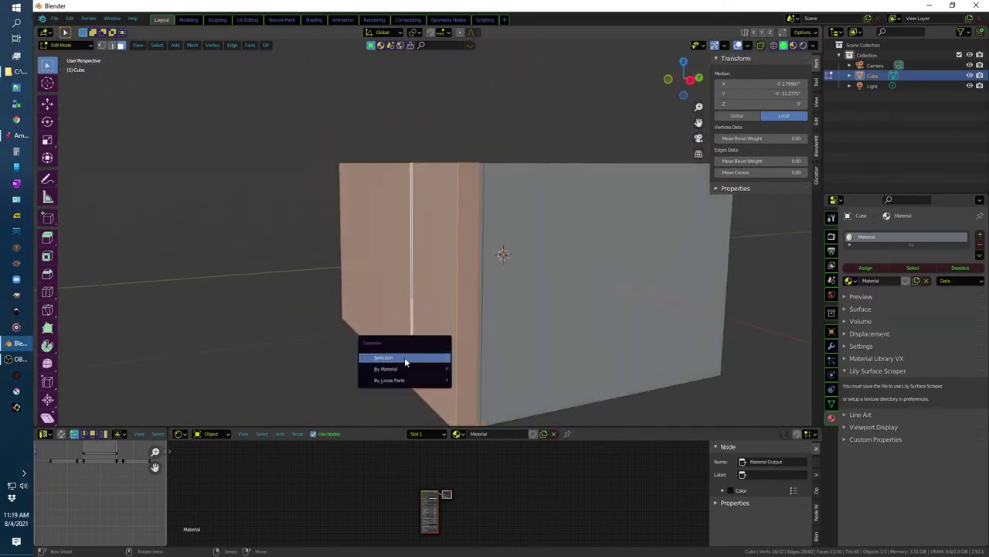
pyautogui.click(404, 357)
pyautogui.press('Tab')
pyautogui.click(414, 303)
pyautogui.press('Tab')
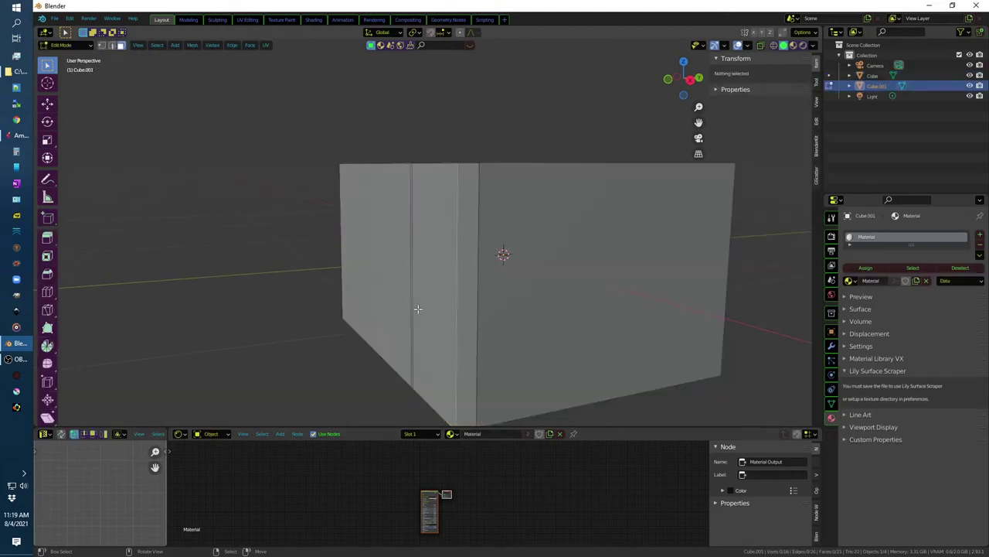
pyautogui.click(412, 315)
pyautogui.press('Tab')
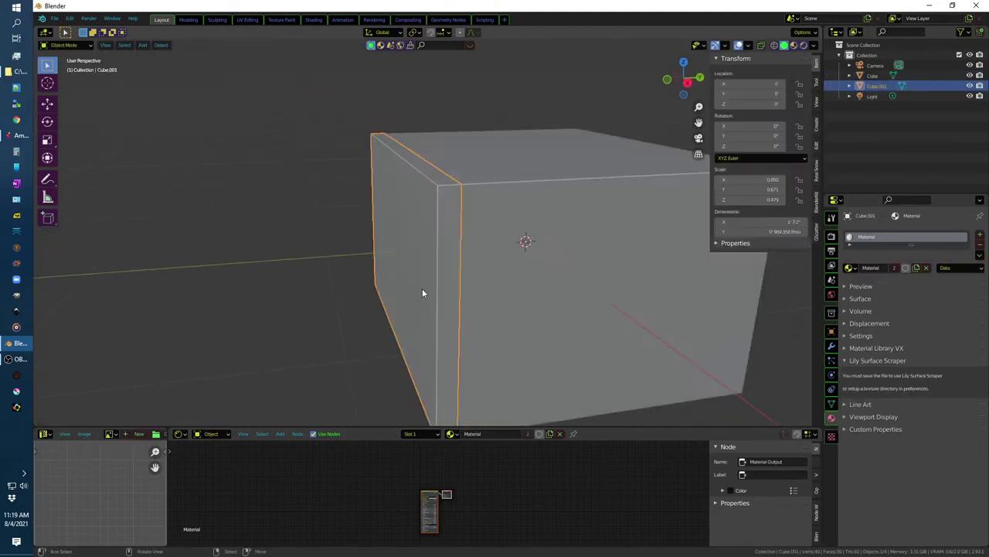
pyautogui.press('g')
pyautogui.click(358, 286)
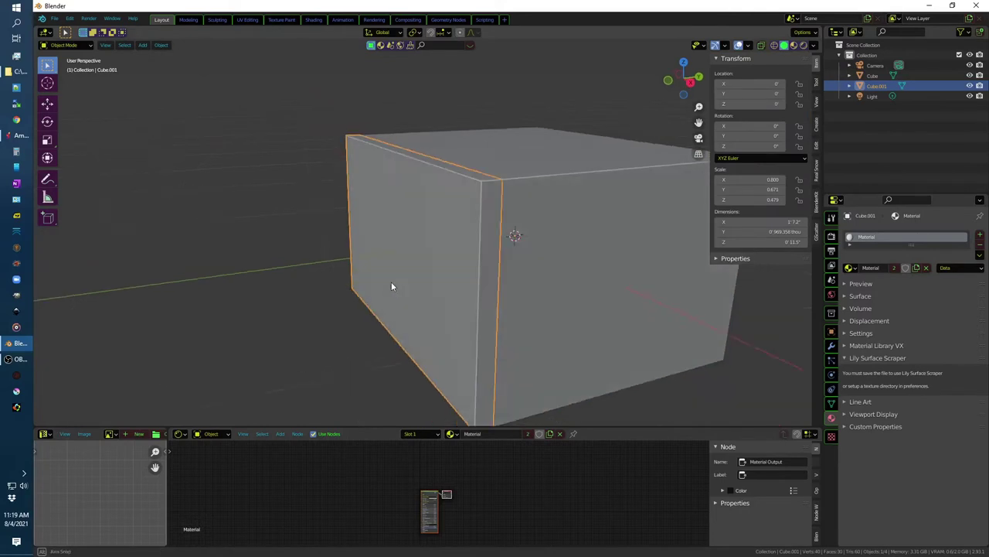
pyautogui.moveTo(363, 286); pyautogui.dragTo(413, 283, button='middle')
# Step: Separate Cube.001's front face into Cube.002 and select the new door piece
pyautogui.press('Tab')
pyautogui.keyDown('shift'); pyautogui.rightClick(478, 164); pyautogui.keyUp('shift')
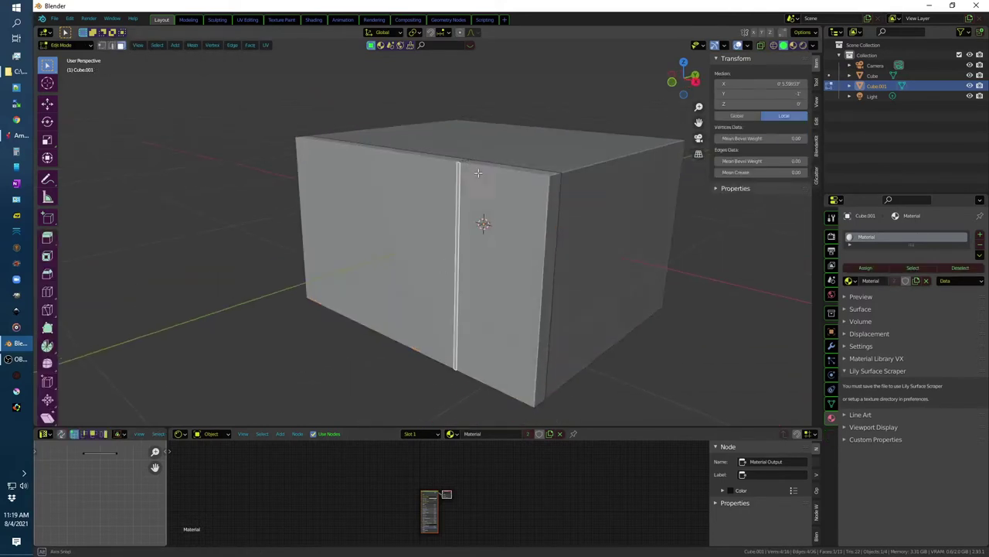
pyautogui.scroll(5, 433, 162)
pyautogui.moveTo(433, 162); pyautogui.dragTo(408, 155, button='middle')
pyautogui.click(408, 154)
pyautogui.moveTo(371, 216)
pyautogui.mouseDown(button='middle')
pyautogui.moveTo(399, 128)
pyautogui.moveTo(398, 258)
pyautogui.moveTo(371, 296)
pyautogui.moveTo(620, 266)
pyautogui.moveTo(503, 335)
pyautogui.moveTo(654, 305)
pyautogui.moveTo(494, 237)
pyautogui.moveTo(307, 237)
pyautogui.moveTo(351, 247)
pyautogui.mouseUp(button='middle')
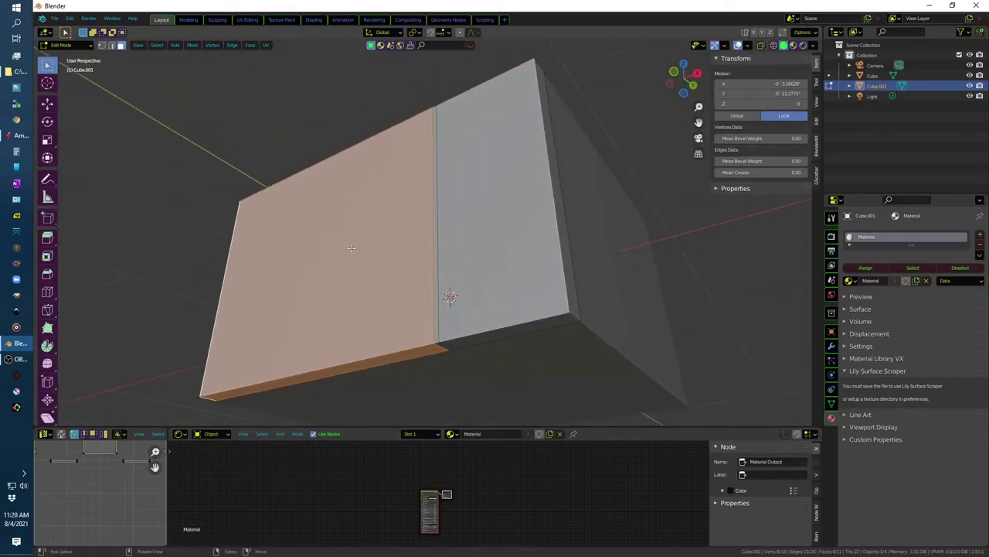
pyautogui.press('p')
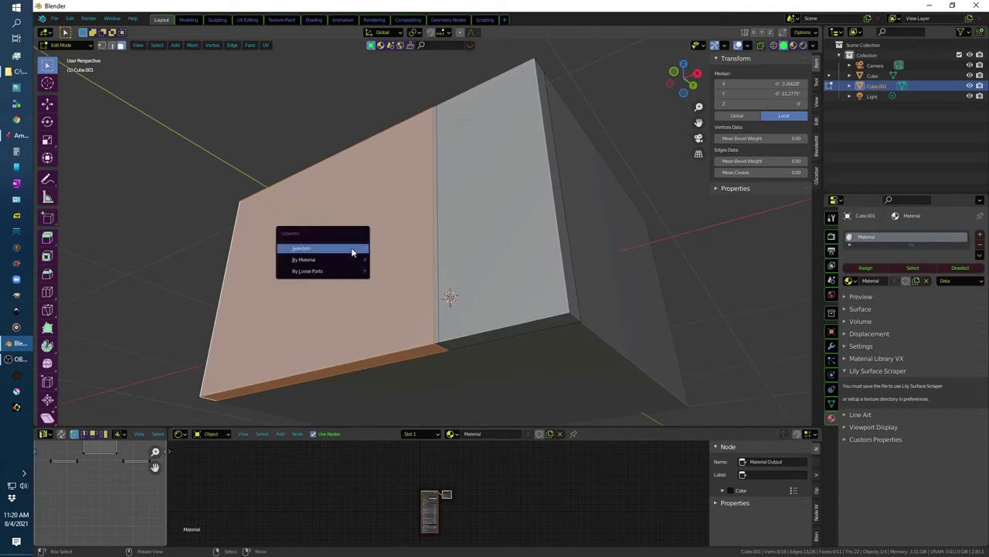
pyautogui.click(351, 247)
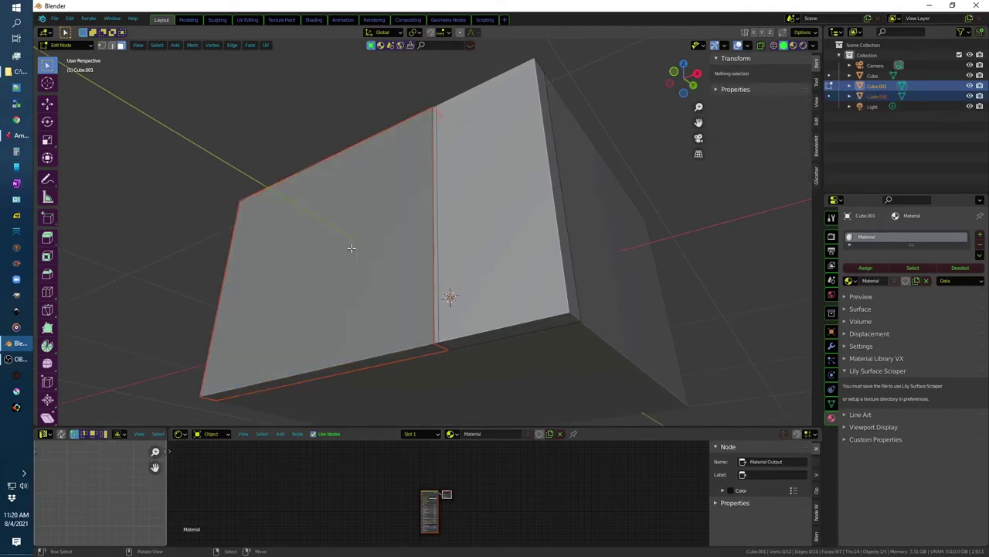
pyautogui.press('Tab')
pyautogui.click(351, 247)
pyautogui.press('KP_1')
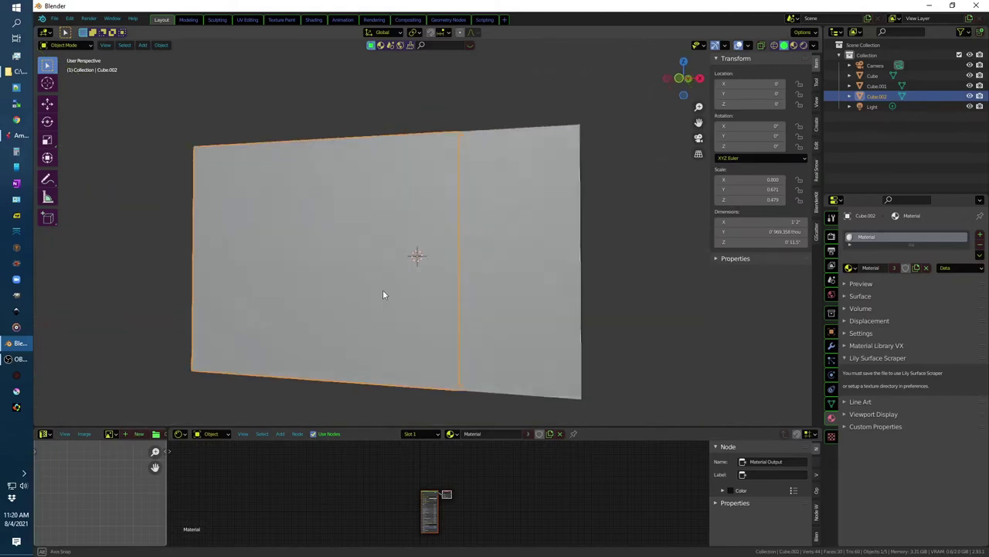
# Step: From the front view, move the door panel's origin to its left edge
pyautogui.press('KP_1')
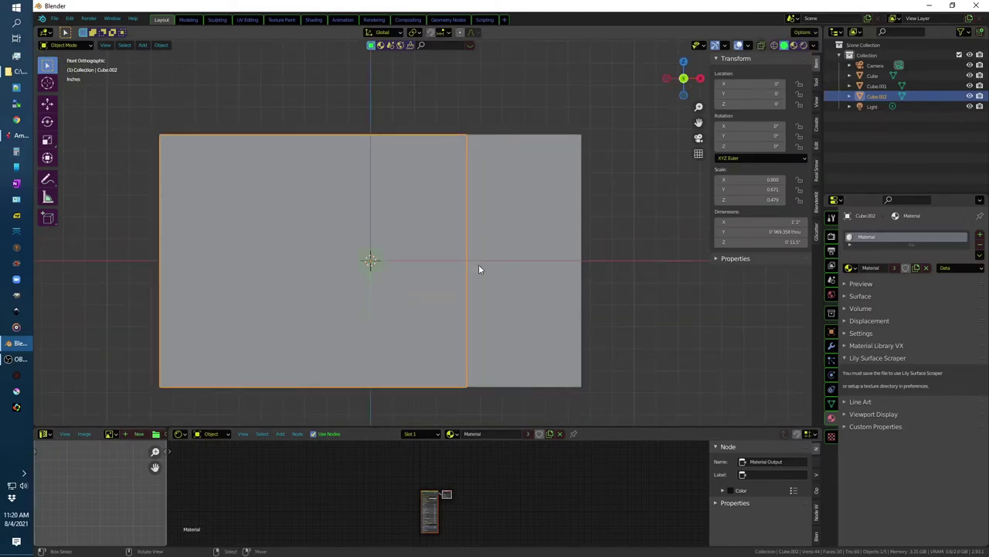
pyautogui.press('g')
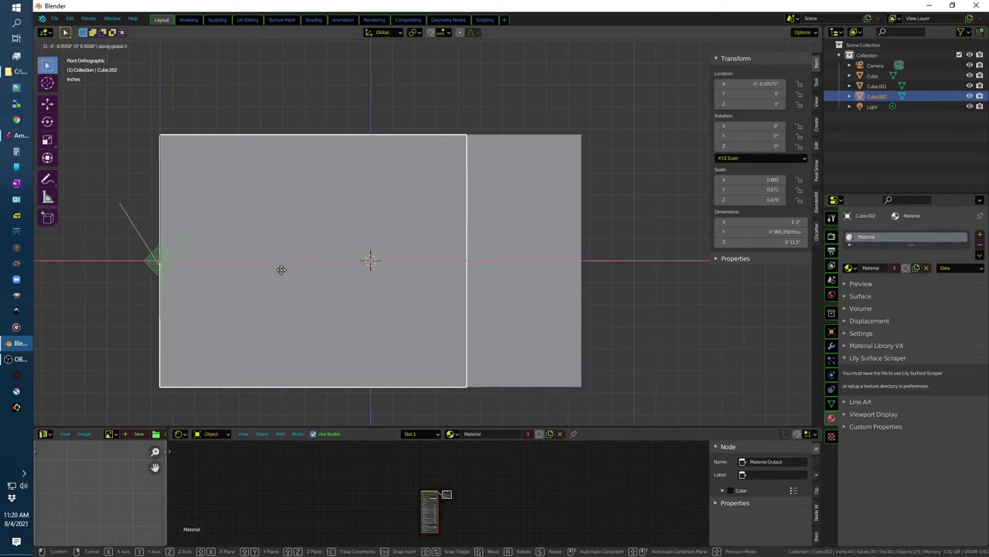
pyautogui.click(282, 270)
pyautogui.moveTo(547, 252); pyautogui.dragTo(464, 293, button='middle')
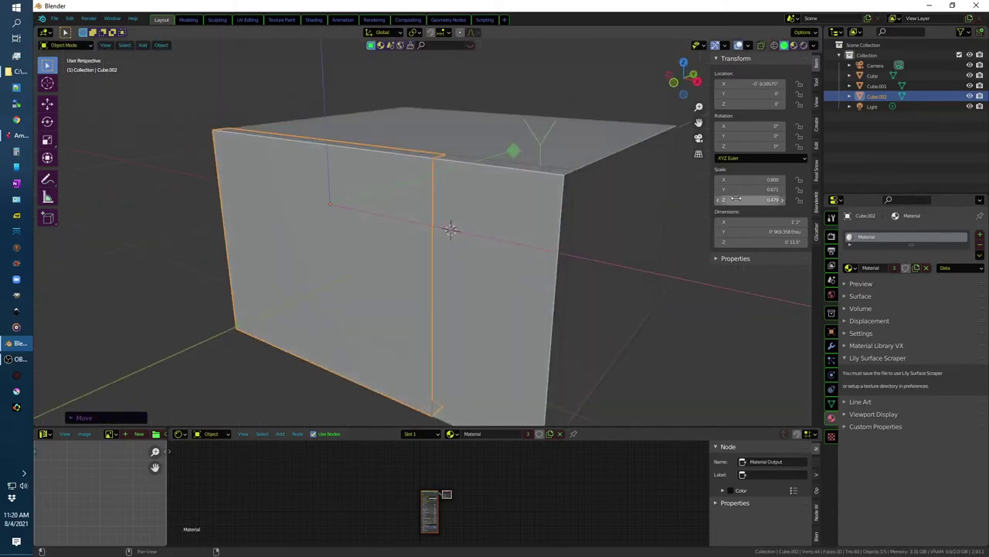
pyautogui.moveTo(754, 145); pyautogui.dragTo(765, 146)
pyautogui.hotkey('ctrl', 'z')
pyautogui.moveTo(539, 197)
pyautogui.mouseDown(button='middle')
pyautogui.moveTo(501, 264)
pyautogui.moveTo(488, 251)
pyautogui.mouseUp(button='middle')
pyautogui.press('KP_7')
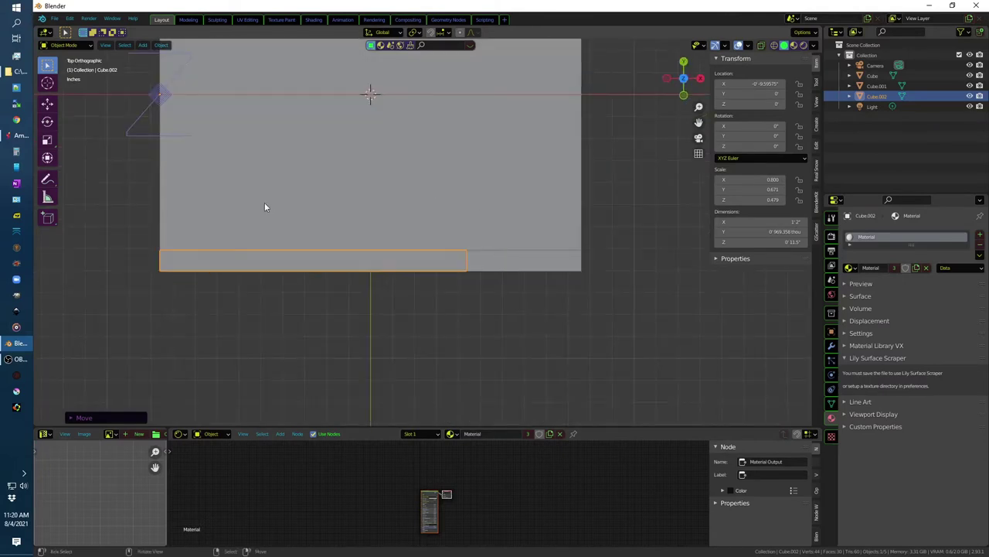
pyautogui.keyDown('shift'); pyautogui.moveTo(254, 201); pyautogui.dragTo(441, 206, button='middle'); pyautogui.keyUp('shift')
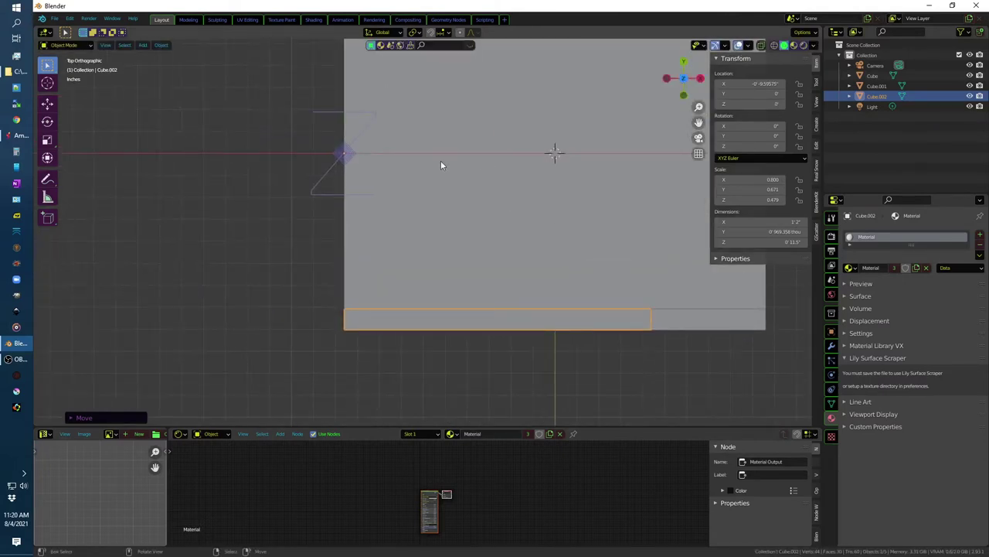
# Step: Move the door panel vertically along Z and reset its Z rotation to 0°
pyautogui.press('g')
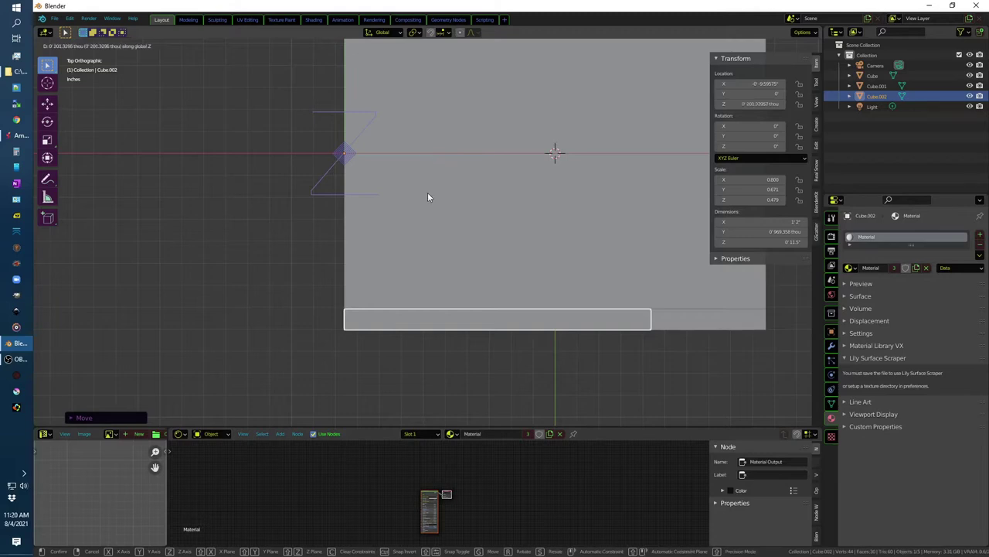
pyautogui.press('Escape')
pyautogui.click(399, 325)
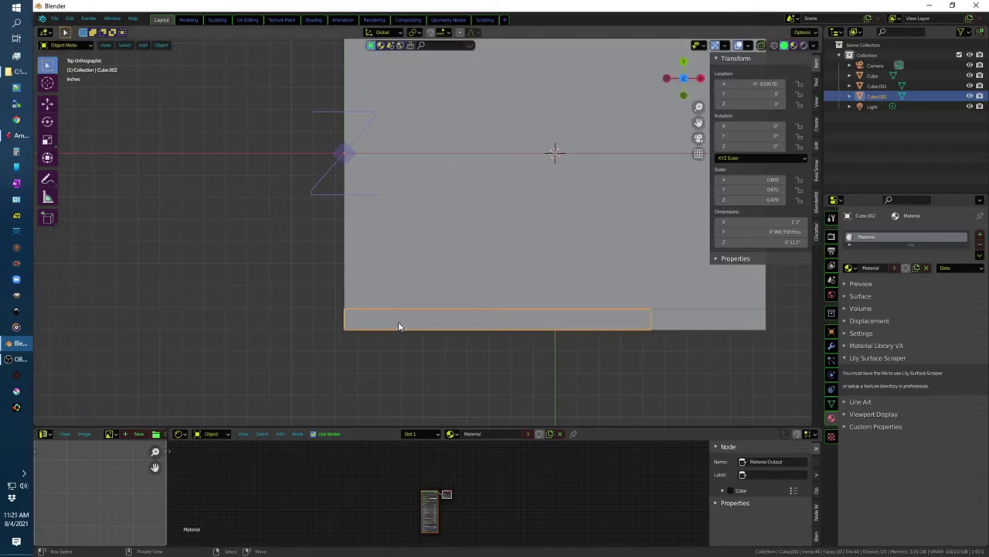
pyautogui.press('g')
pyautogui.press('z')
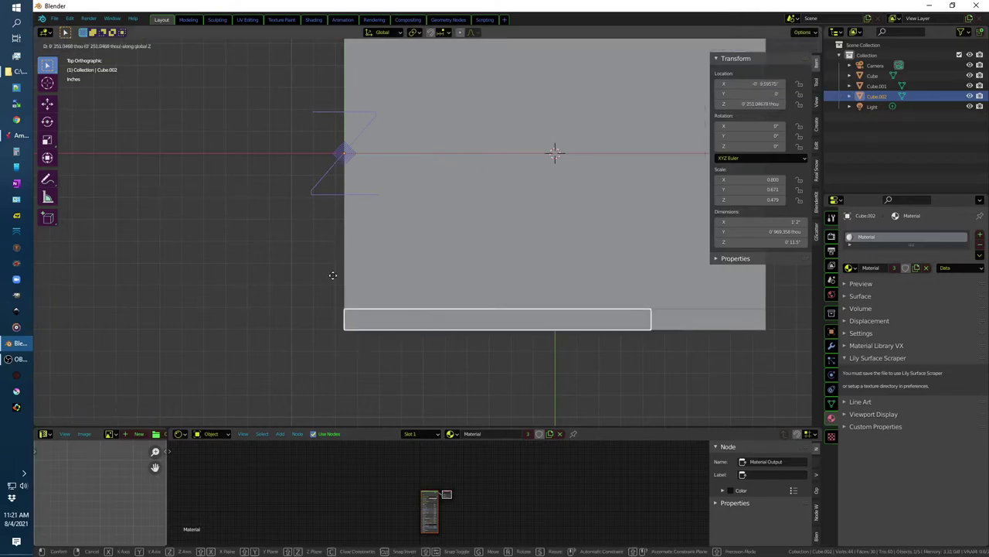
pyautogui.click(332, 275)
pyautogui.moveTo(336, 246)
pyautogui.mouseDown(button='middle')
pyautogui.moveTo(417, 195)
pyautogui.moveTo(589, 192)
pyautogui.moveTo(507, 233)
pyautogui.moveTo(526, 263)
pyautogui.moveTo(598, 294)
pyautogui.moveTo(726, 186)
pyautogui.mouseUp(button='middle')
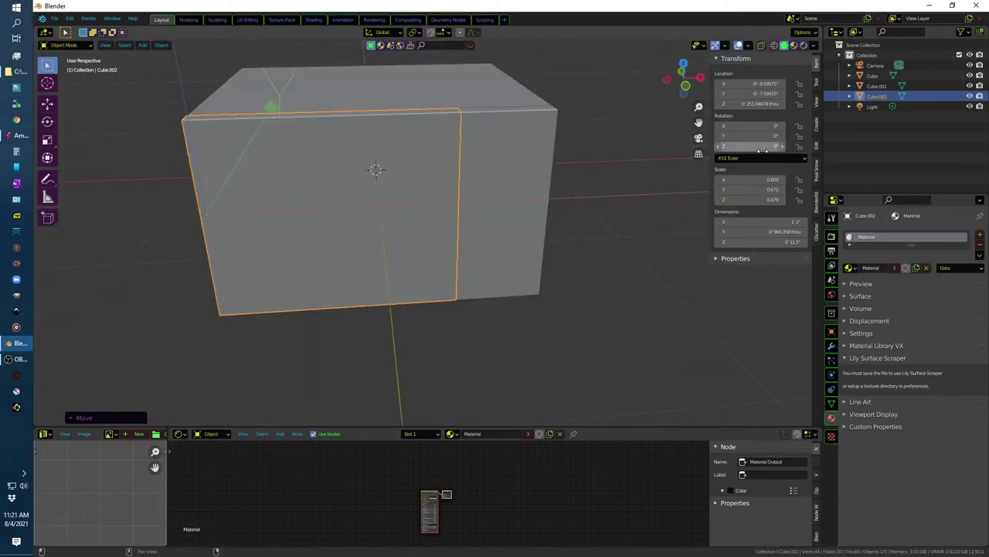
pyautogui.moveTo(766, 146)
pyautogui.mouseDown()
pyautogui.moveTo(742, 146)
pyautogui.moveTo(765, 146)
pyautogui.mouseUp()
pyautogui.moveTo(632, 216); pyautogui.dragTo(629, 218, button='middle')
# Step: Close the transform options and select the side control panel together with the body
pyautogui.click(812, 33)
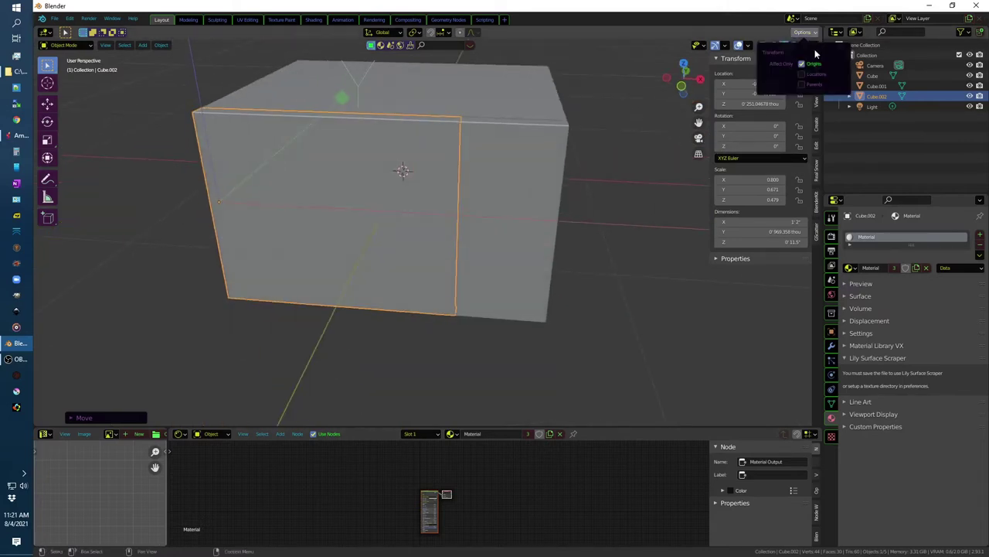
pyautogui.click(542, 143)
pyautogui.keyDown('shift'); pyautogui.click(542, 142); pyautogui.keyUp('shift')
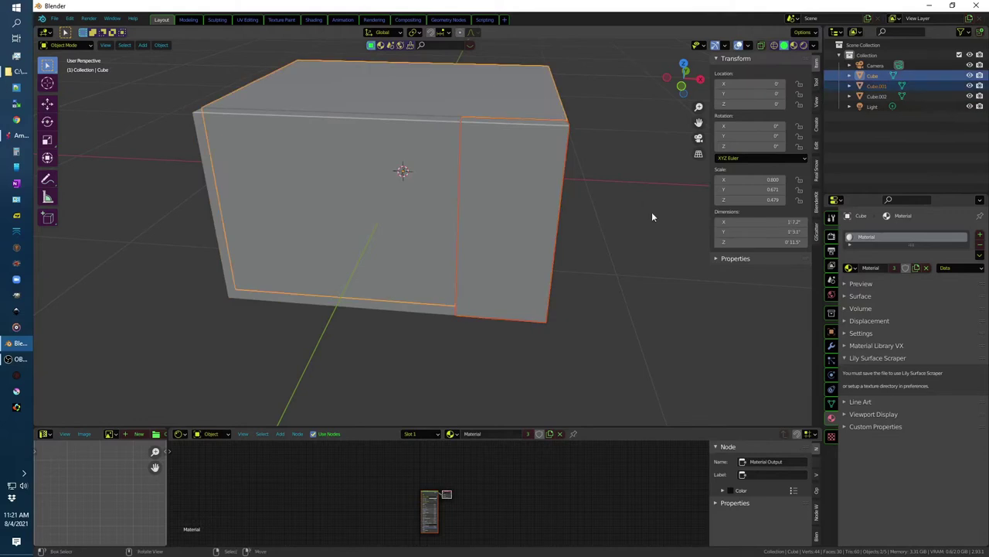
pyautogui.moveTo(646, 199); pyautogui.dragTo(591, 230, button='middle')
# Step: Join the body and side panel, then pull the door panel forward along Y
pyautogui.hotkey('ctrl', 'j')
pyautogui.click(378, 215)
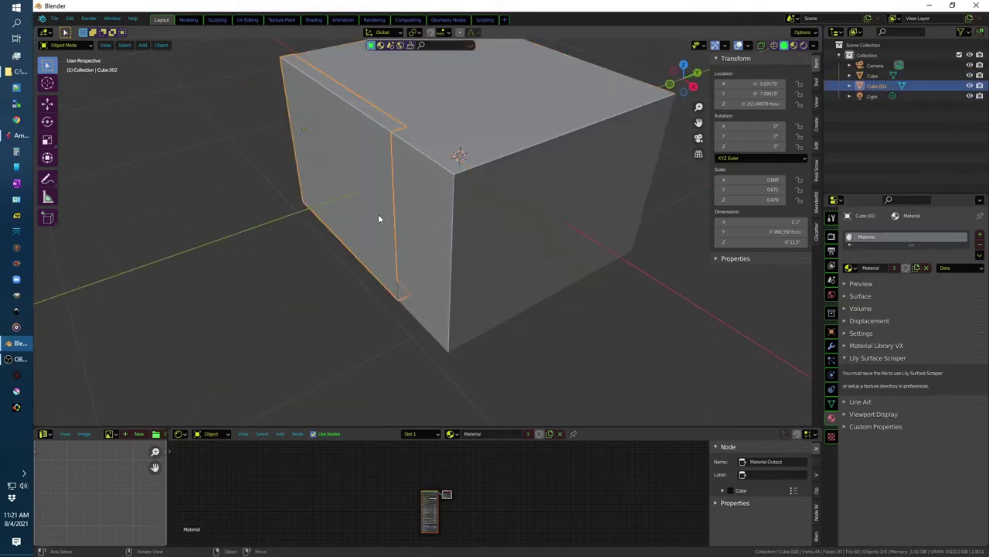
pyautogui.moveTo(378, 215); pyautogui.dragTo(400, 265, button='middle')
pyautogui.press('g')
pyautogui.press('y')
pyautogui.click(488, 321)
pyautogui.moveTo(489, 320)
pyautogui.mouseDown(button='middle')
pyautogui.moveTo(488, 291)
pyautogui.moveTo(387, 242)
pyautogui.moveTo(399, 97)
pyautogui.moveTo(338, 159)
pyautogui.mouseUp(button='middle')
# Step: Enter Edit Mode on the door panel and select the front face's right edge
pyautogui.press('Tab')
pyautogui.click(337, 158)
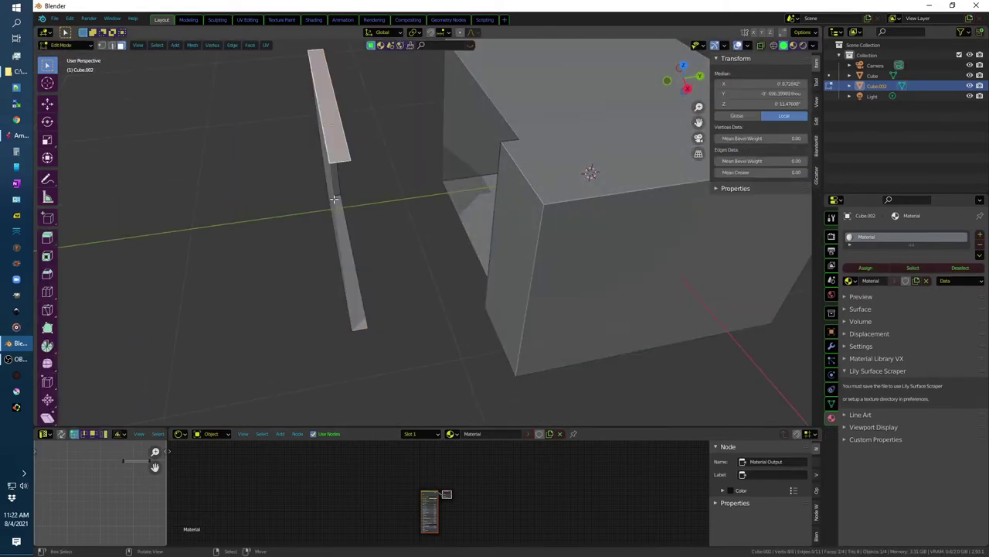
pyautogui.press('2')
pyautogui.click(355, 297)
pyautogui.moveTo(407, 283)
pyautogui.mouseDown(button='middle')
pyautogui.moveTo(419, 261)
pyautogui.moveTo(383, 241)
pyautogui.moveTo(367, 254)
pyautogui.mouseUp(button='middle')
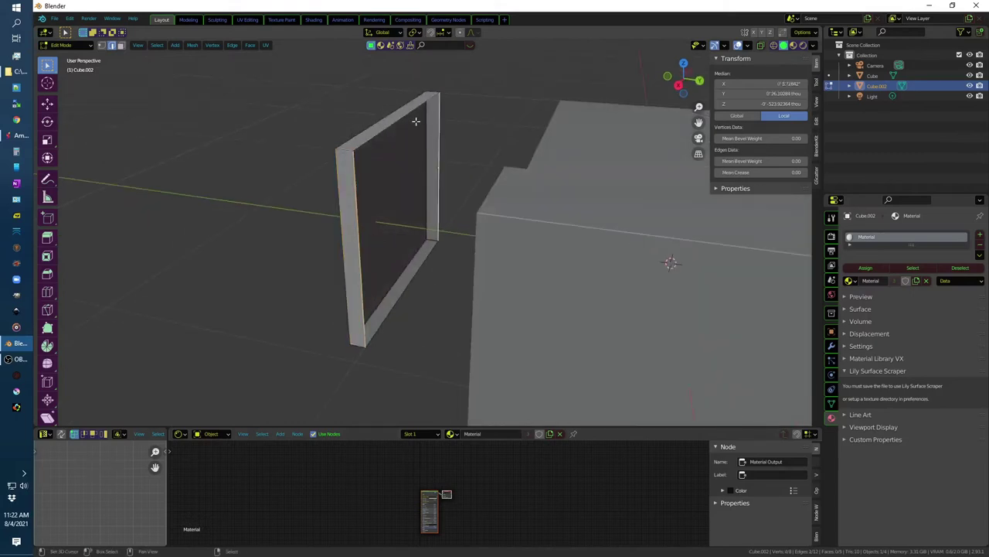
pyautogui.press('3')
pyautogui.moveTo(430, 298)
pyautogui.mouseDown(button='middle')
pyautogui.moveTo(555, 302)
pyautogui.moveTo(504, 266)
pyautogui.moveTo(639, 325)
pyautogui.moveTo(652, 399)
pyautogui.moveTo(655, 300)
pyautogui.moveTo(612, 316)
pyautogui.mouseUp(button='middle')
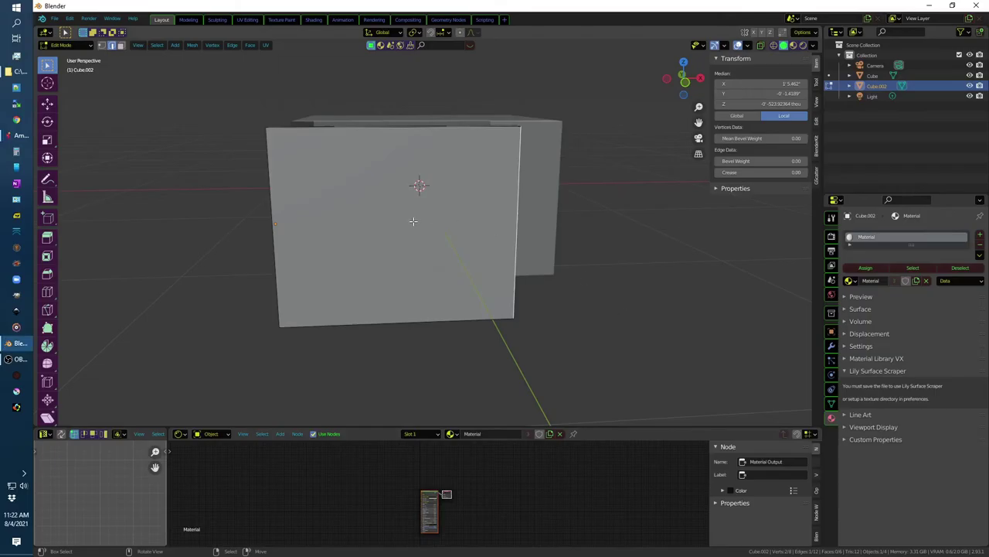
pyautogui.hotkey('alt', 'a')
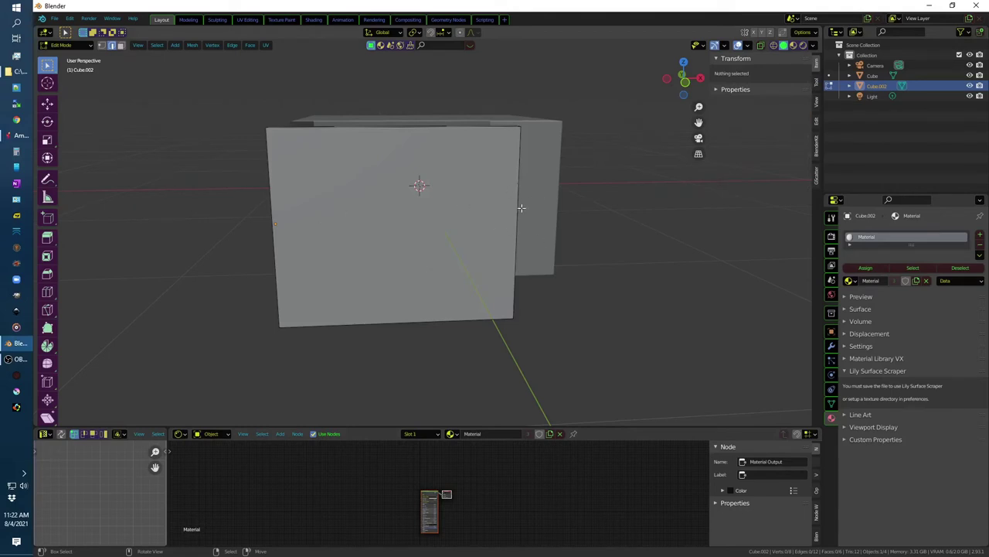
pyautogui.click(517, 209)
# Step: Add two horizontal edge loops on the door front and spread them apart along Z
pyautogui.hotkey('ctrl', 'r')
pyautogui.scroll(1, 517, 209)
pyautogui.click(511, 208)
pyautogui.rightClick(499, 207)
pyautogui.press('s')
pyautogui.press('z')
pyautogui.click(601, 194)
# Step: Add a vertical edge loop slid near the door's left edge, then exit Edit Mode
pyautogui.hotkey('ctrl', 'r')
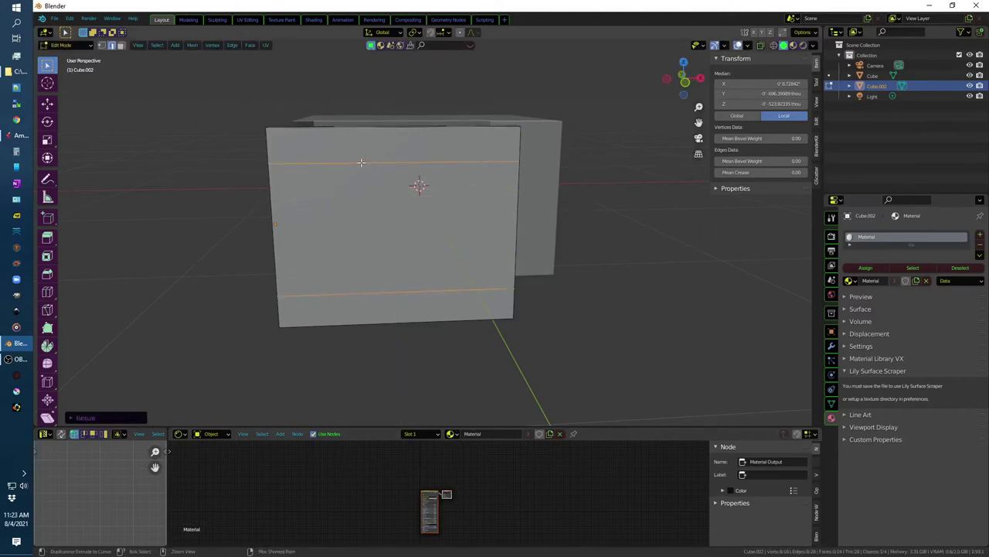
pyautogui.click(361, 164)
pyautogui.click(272, 162)
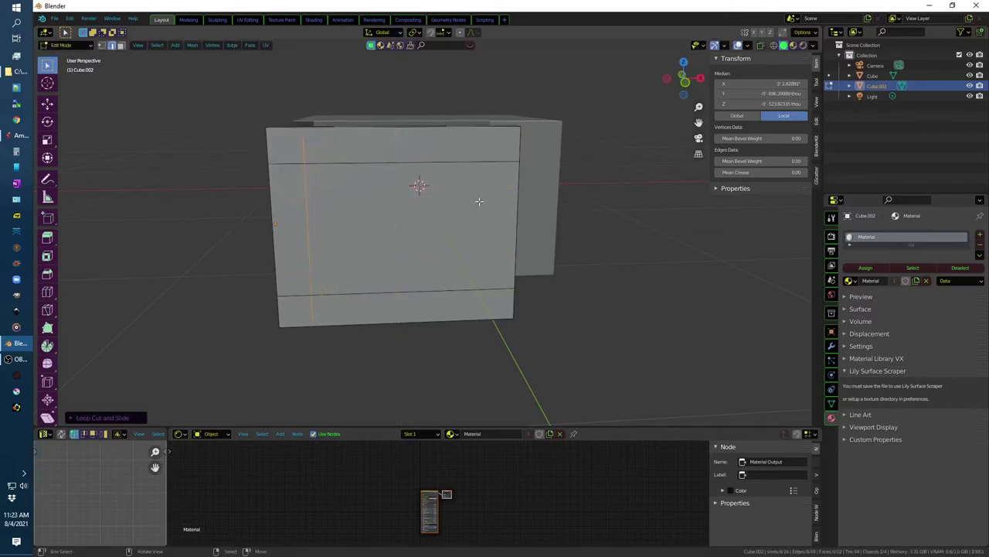
pyautogui.moveTo(479, 203); pyautogui.dragTo(588, 324, button='middle')
pyautogui.press('Tab')
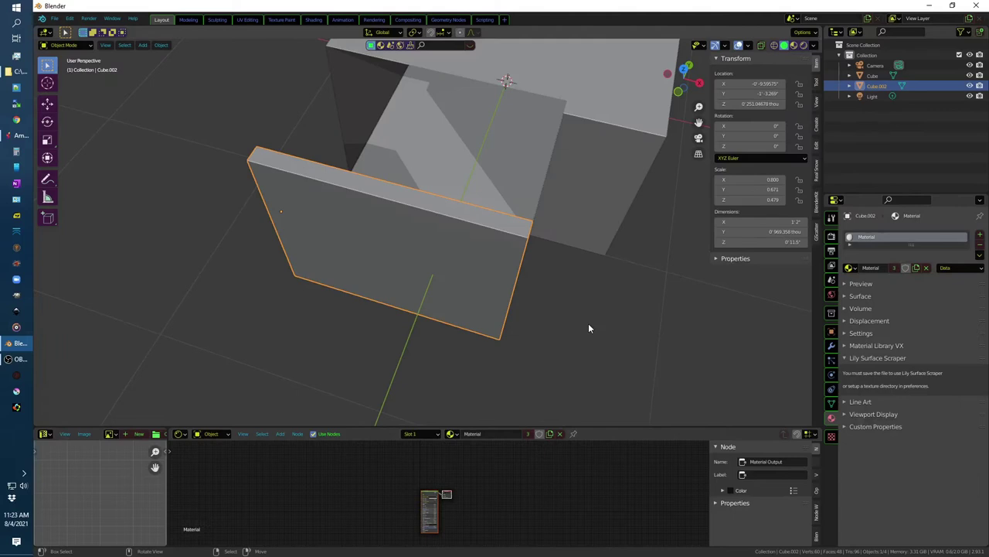
# Step: Move the door panel along Y to its new depth and show the model in wireframe
pyautogui.press('g')
pyautogui.press('y')
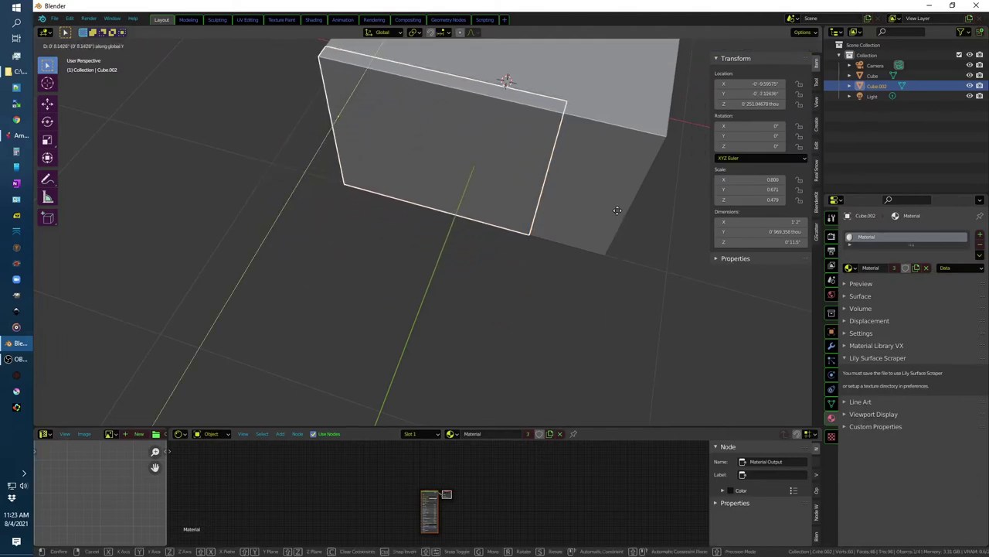
pyautogui.click(618, 210)
pyautogui.moveTo(617, 210)
pyautogui.mouseDown(button='middle')
pyautogui.moveTo(560, 255)
pyautogui.moveTo(579, 119)
pyautogui.mouseUp(button='middle')
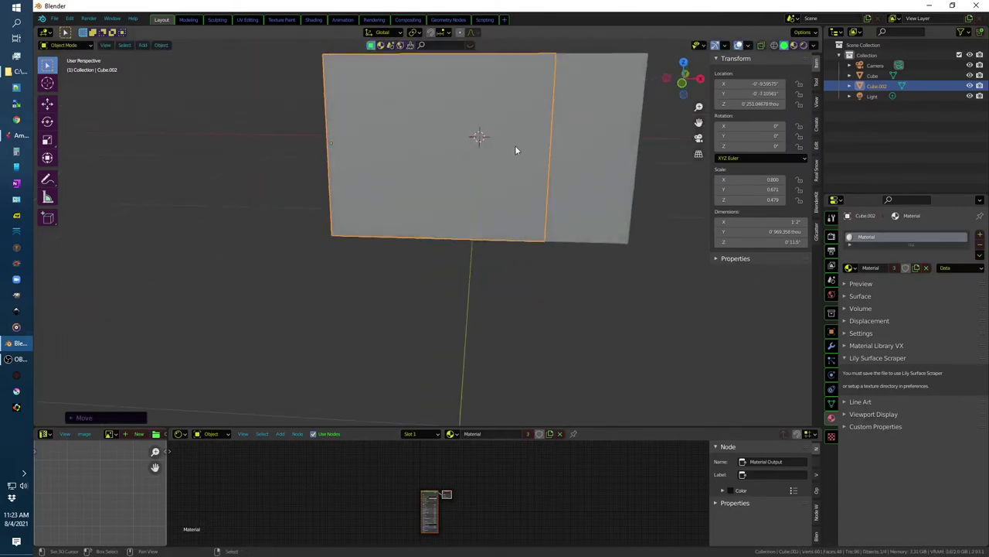
pyautogui.hotkey('shift', 'z')
pyautogui.moveTo(592, 270); pyautogui.dragTo(535, 207, button='middle')
# Step: Add two evenly spaced horizontal loops around the body and squeeze them together along Z
pyautogui.click(535, 206)
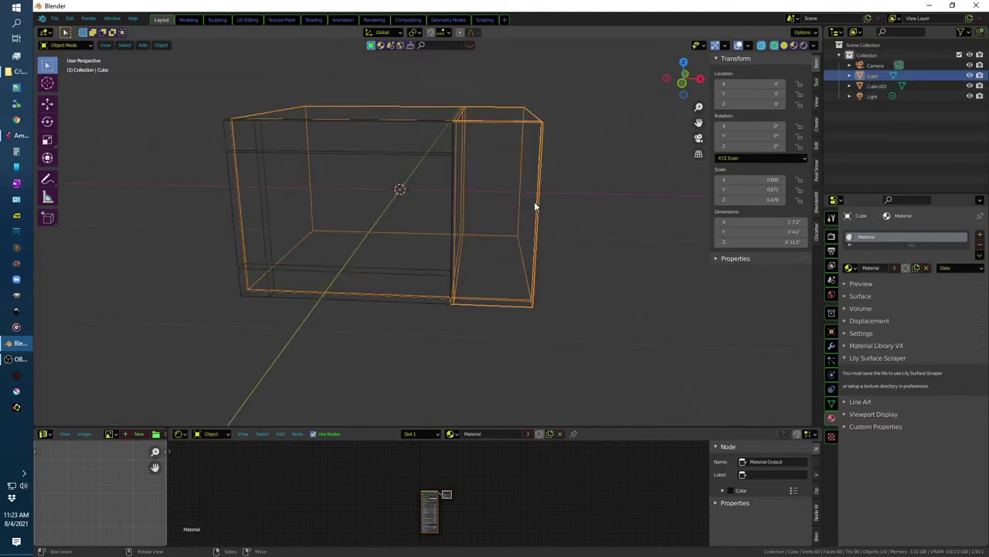
pyautogui.press('Tab')
pyautogui.hotkey('ctrl', 'r')
pyautogui.scroll(1, 541, 155)
pyautogui.click(541, 155)
pyautogui.rightClick(579, 181)
pyautogui.moveTo(579, 181); pyautogui.dragTo(585, 173, button='middle')
pyautogui.press('s')
pyautogui.press('z')
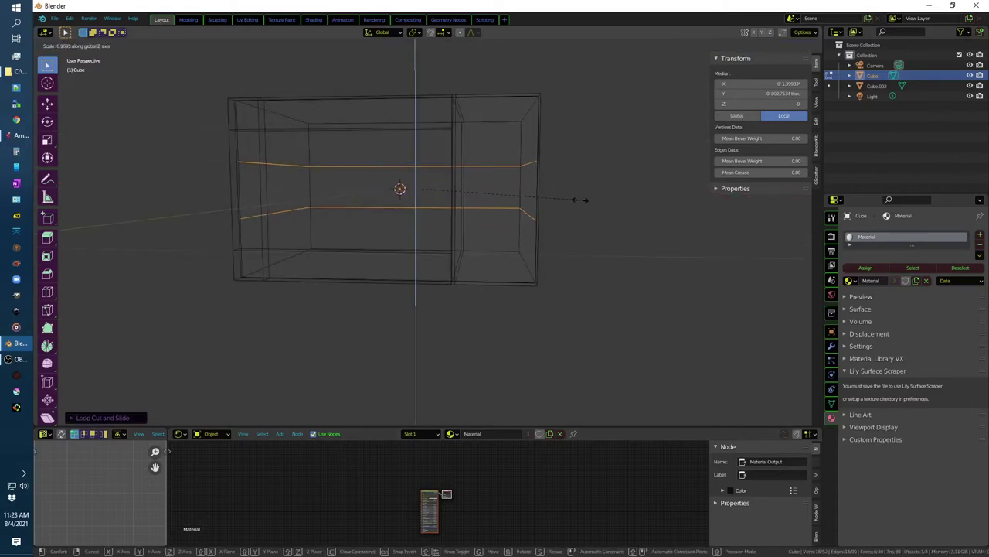
pyautogui.click(583, 195)
# Step: Cut two evenly spaced loops across the side section and spread them vertically along Z
pyautogui.moveTo(585, 192); pyautogui.dragTo(555, 223, button='middle')
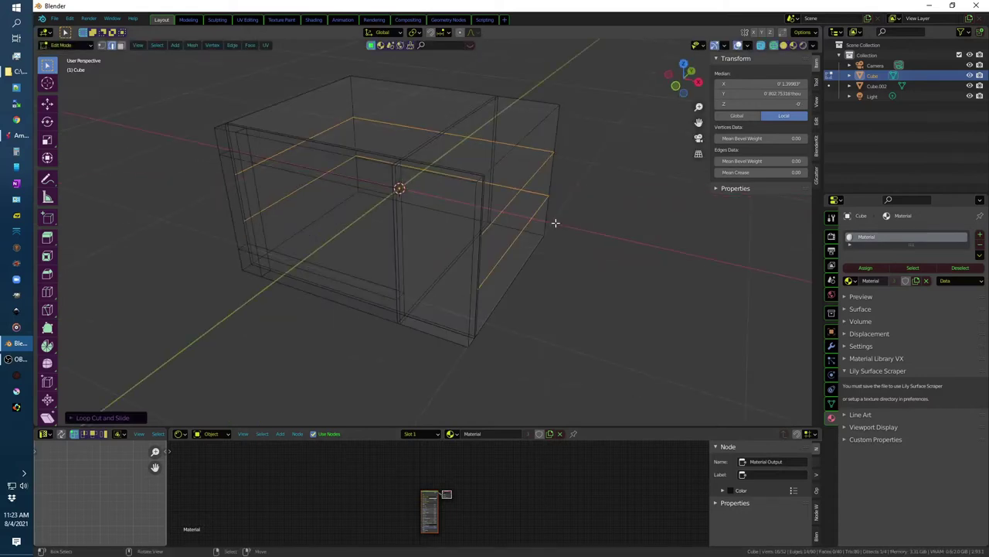
pyautogui.click(479, 230)
pyautogui.click(472, 240)
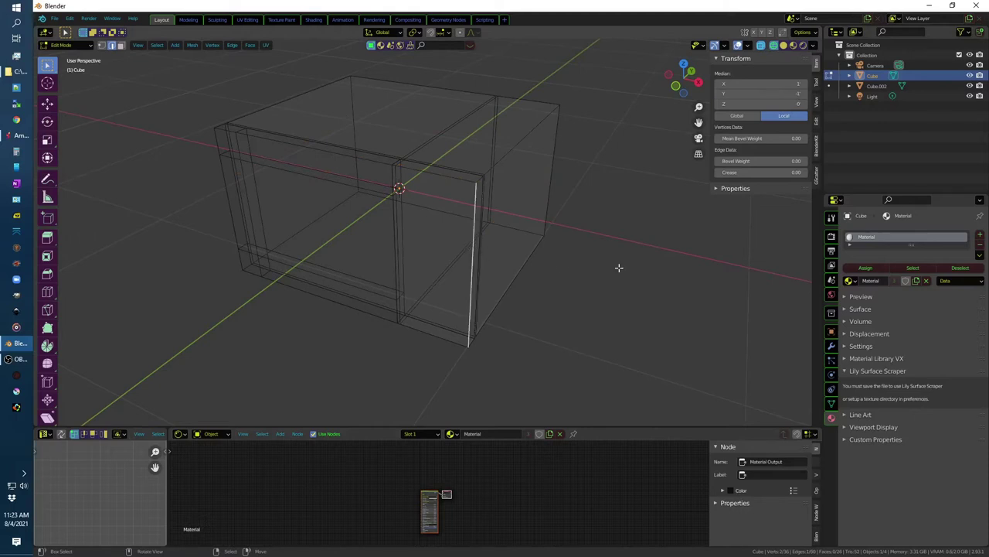
pyautogui.hotkey('ctrl', 'r')
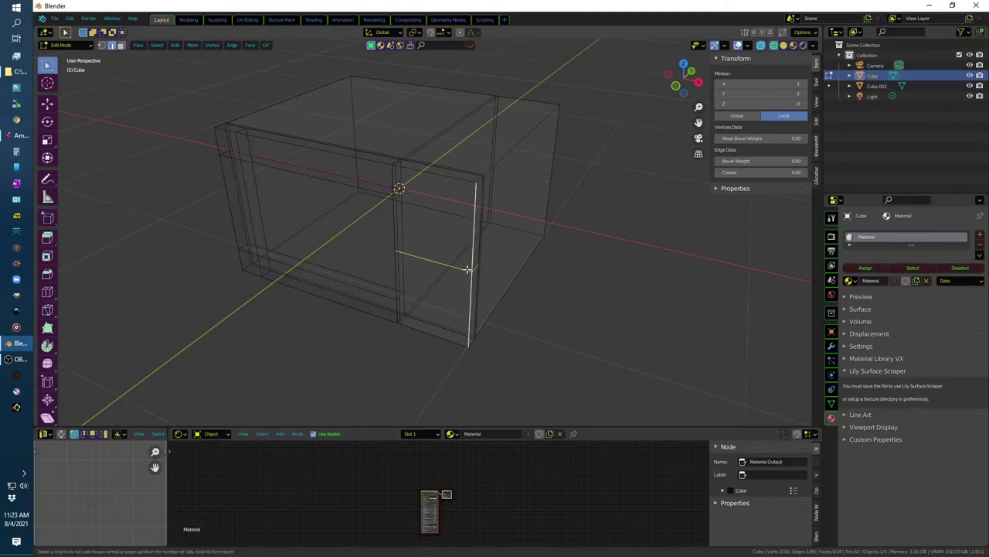
pyautogui.scroll(1, 467, 269)
pyautogui.click(467, 268)
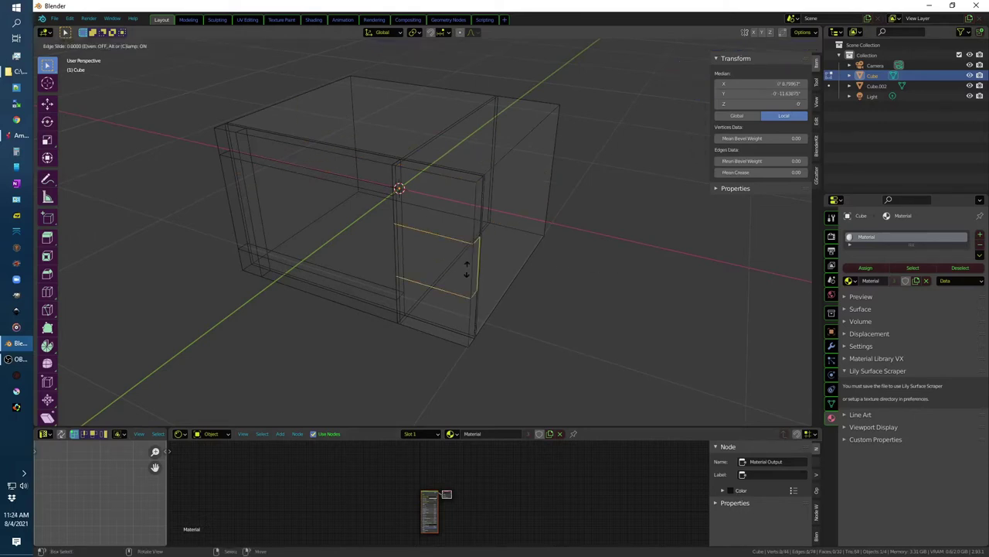
pyautogui.rightClick(467, 268)
pyautogui.press('s')
pyautogui.press('z')
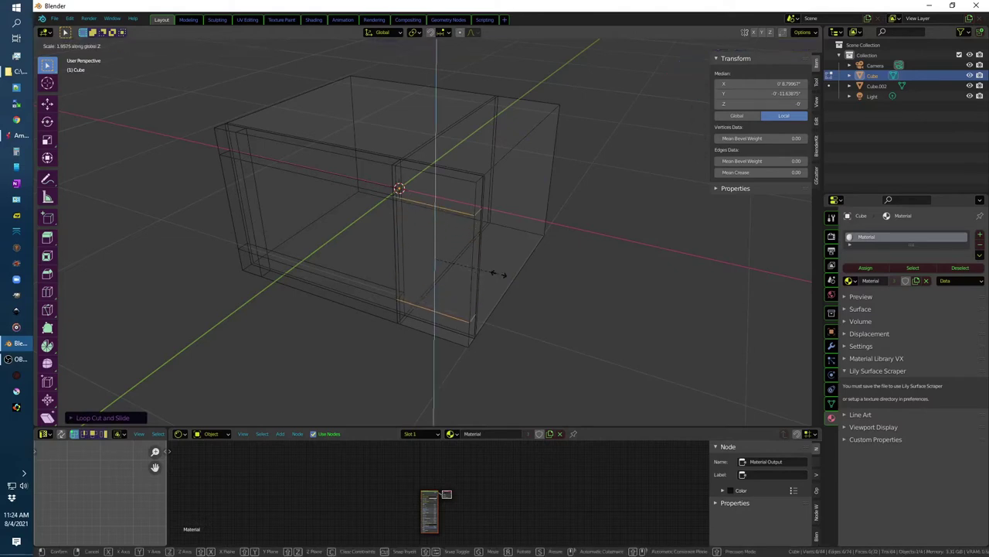
pyautogui.click(500, 274)
# Step: Add a vertical edge loop across the body and slide it along X beside the control panel
pyautogui.hotkey('ctrl', 'r')
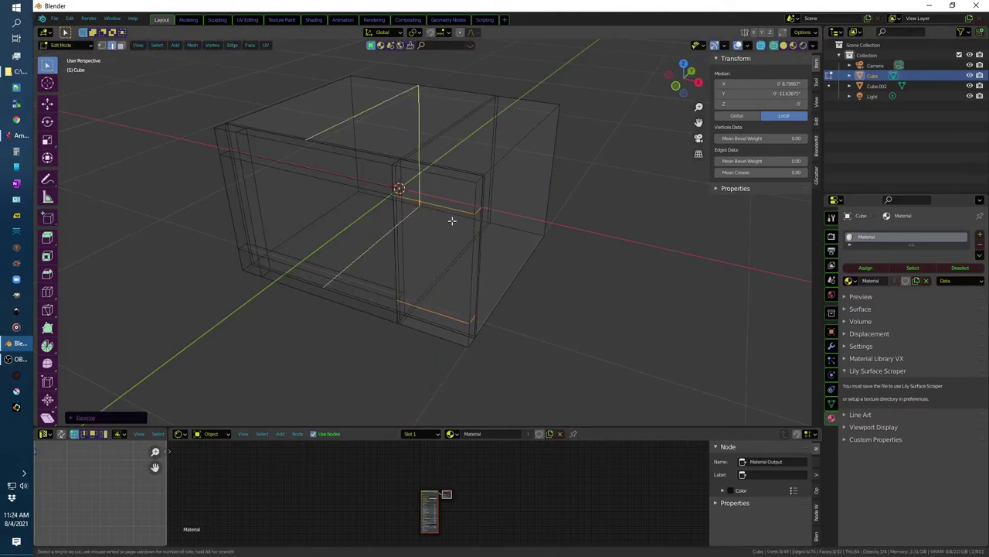
pyautogui.click(454, 209)
pyautogui.click(460, 212)
pyautogui.press('KP_1')
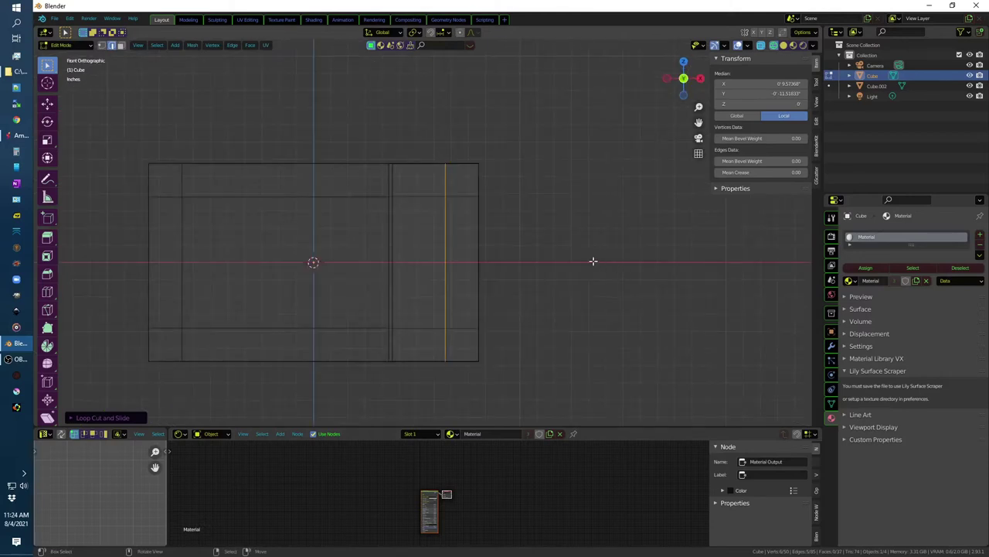
pyautogui.press('g')
pyautogui.press('x')
pyautogui.click(591, 261)
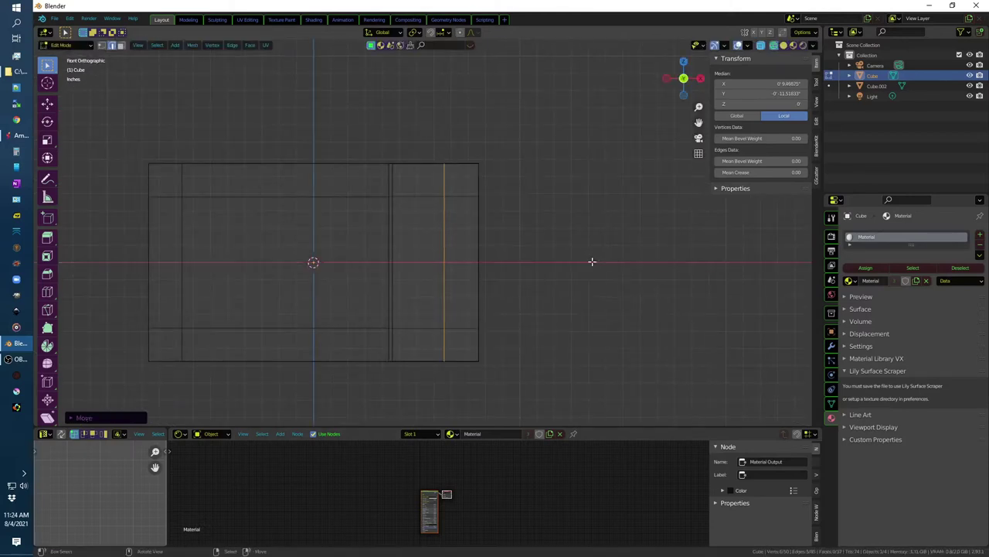
pyautogui.keyDown('shift'); pyautogui.moveTo(591, 262); pyautogui.dragTo(676, 253, button='middle'); pyautogui.keyUp('shift')
# Step: Select the vertical edge loop, including its bottom vertices, and scale it
pyautogui.click(437, 189)
pyautogui.click(495, 186)
pyautogui.keyDown('alt'); pyautogui.click(470, 186); pyautogui.keyUp('alt')
pyautogui.keyDown('shift'); pyautogui.moveTo(459, 309); pyautogui.dragTo(491, 329); pyautogui.keyUp('shift')
pyautogui.press('s')
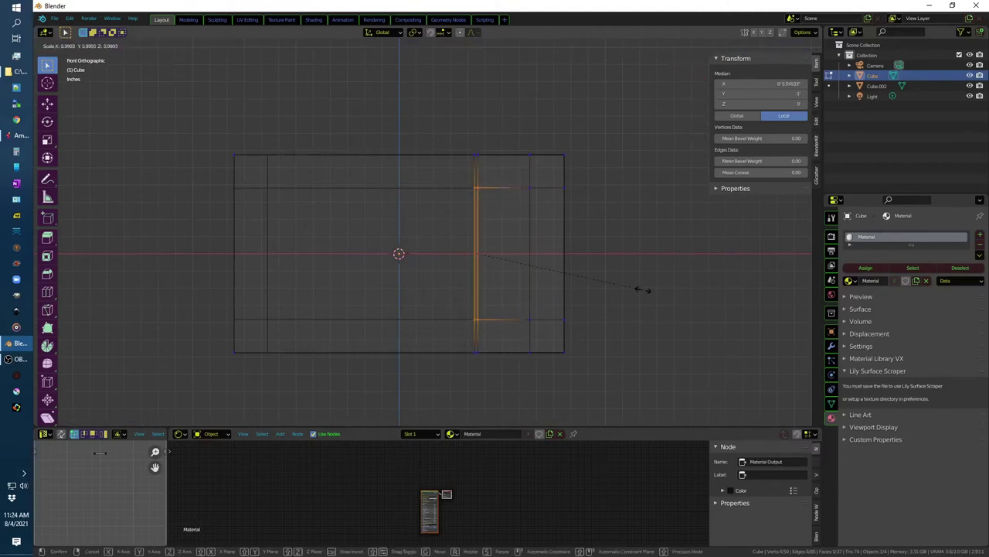
pyautogui.click(668, 284)
# Step: Switch to editing the door mesh Cube.002 and try selecting its top vertices
pyautogui.press('Tab')
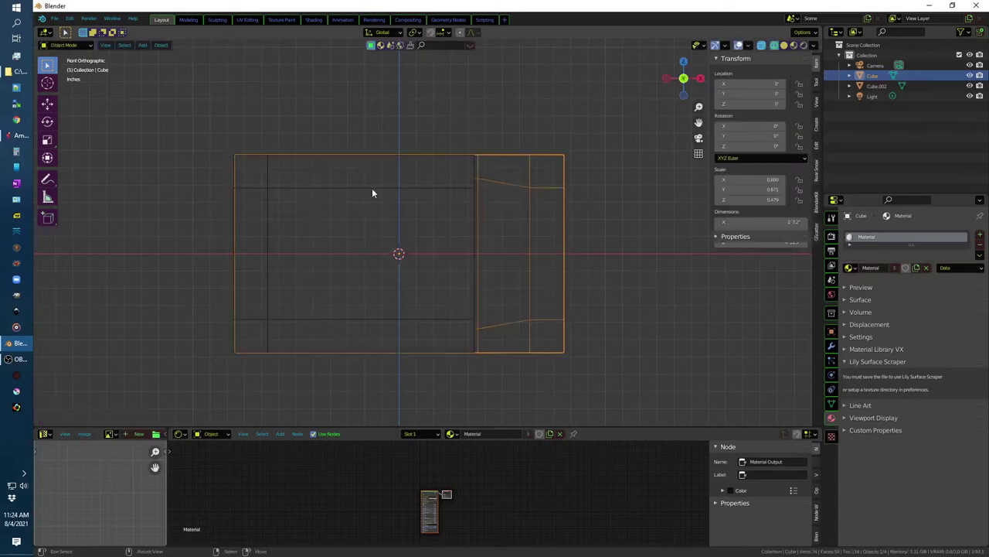
pyautogui.click(372, 188)
pyautogui.press('Tab')
pyautogui.click(439, 205)
pyautogui.click(462, 192)
pyautogui.keyDown('shift'); pyautogui.click(270, 188); pyautogui.keyUp('shift')
pyautogui.click(634, 252)
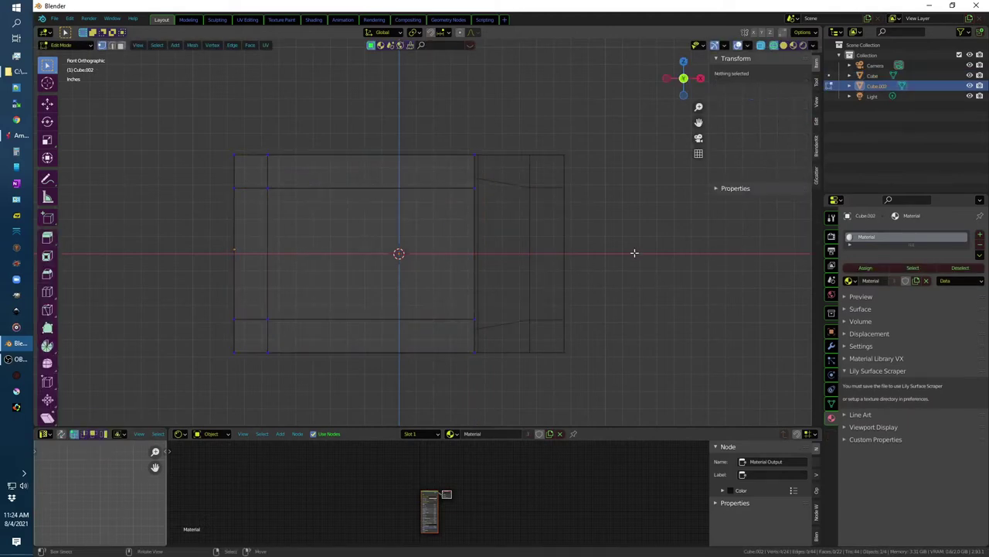
# Step: Add a loop cut across the door, slide it into place, and clear the selection
pyautogui.click(306, 188)
pyautogui.hotkey('ctrl', 'r')
pyautogui.click(273, 188)
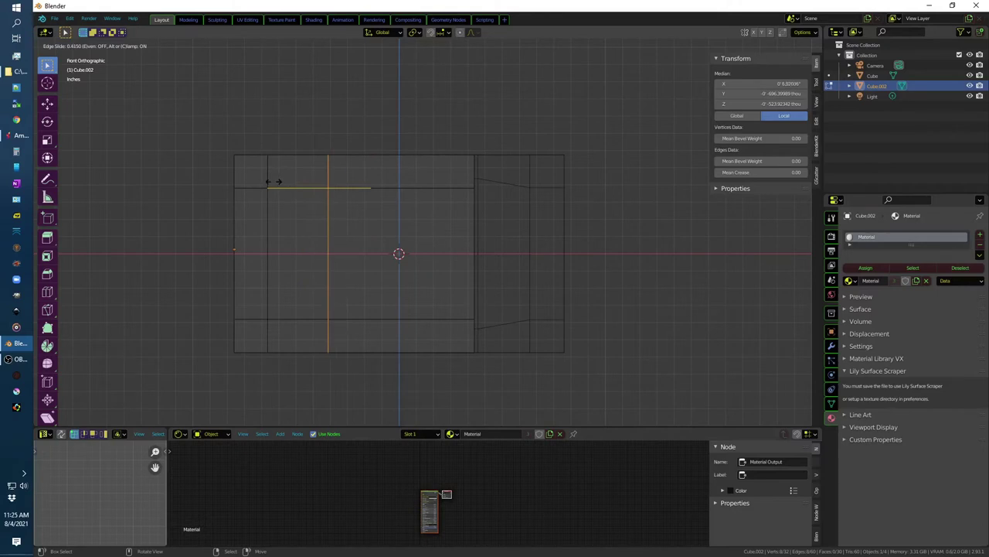
pyautogui.click(270, 181)
pyautogui.click(556, 227)
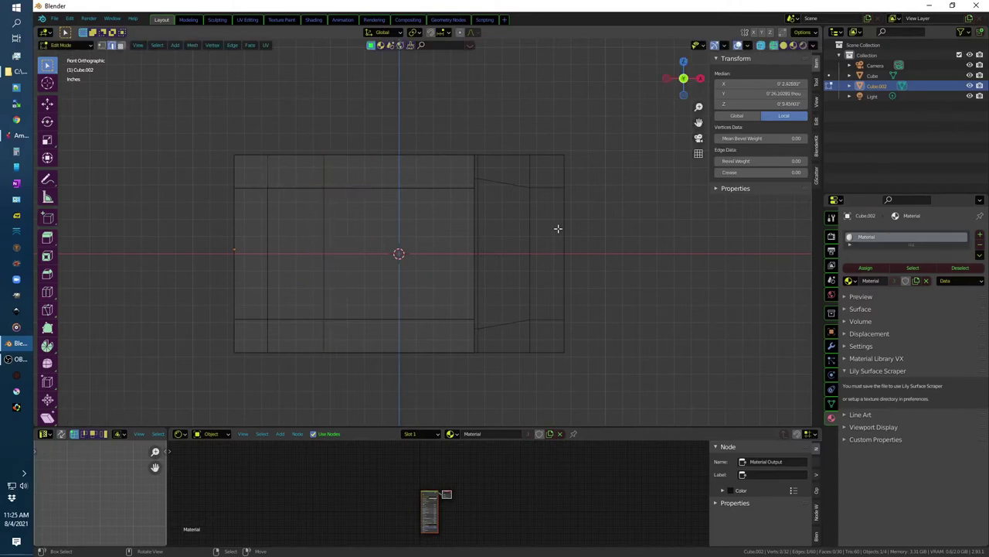
pyautogui.press('l')
pyautogui.hotkey('alt', 'a')
pyautogui.press('1')
# Step: Select the door's centre face vertices and stretch them taller along Z
pyautogui.moveTo(314, 183); pyautogui.dragTo(487, 207)
pyautogui.keyDown('shift'); pyautogui.moveTo(309, 303); pyautogui.dragTo(487, 340); pyautogui.keyUp('shift')
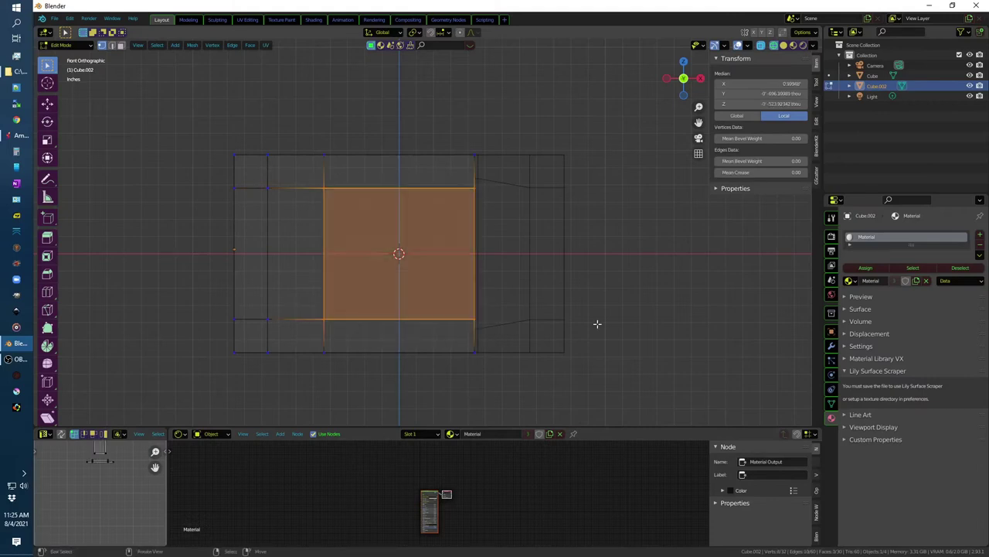
pyautogui.press('s')
pyautogui.press('z')
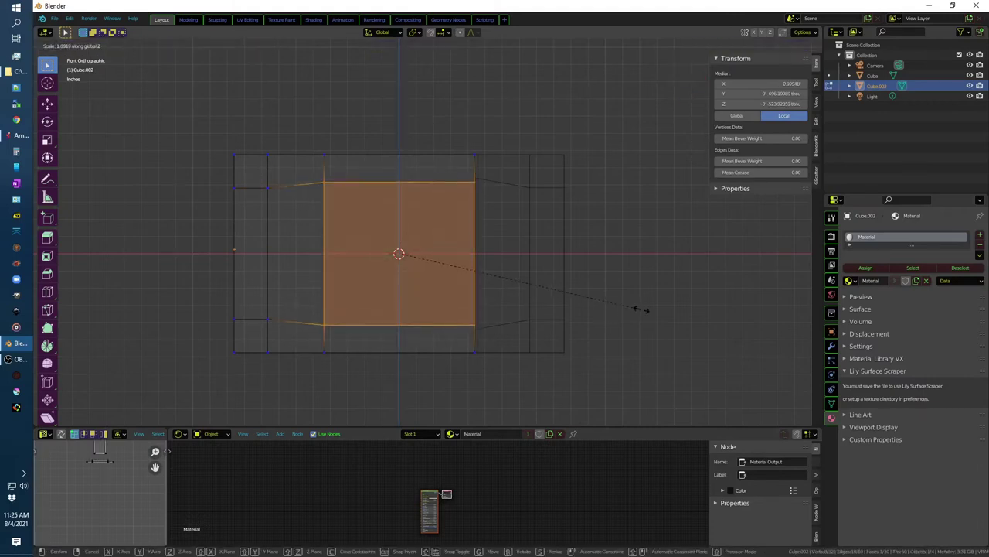
pyautogui.click(642, 301)
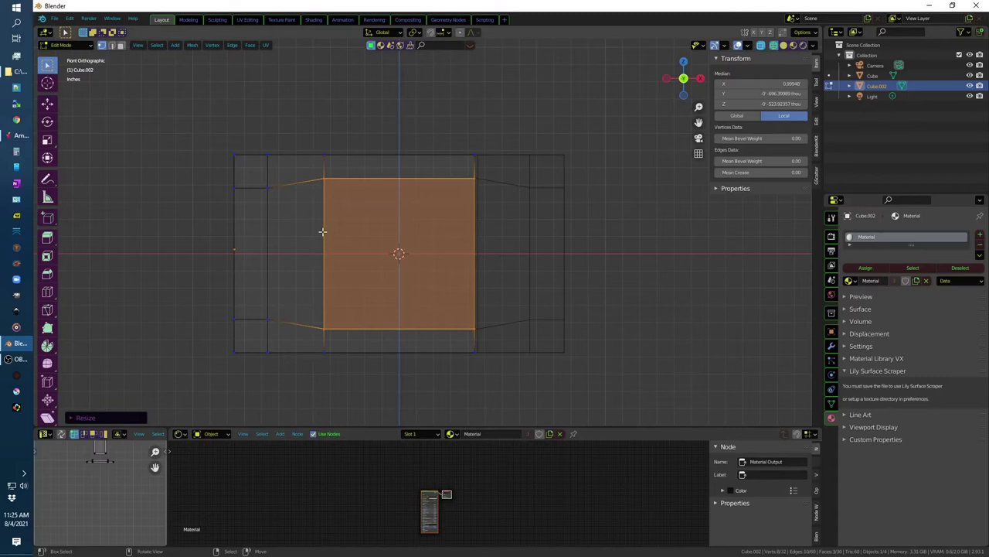
pyautogui.hotkey('alt', 'a')
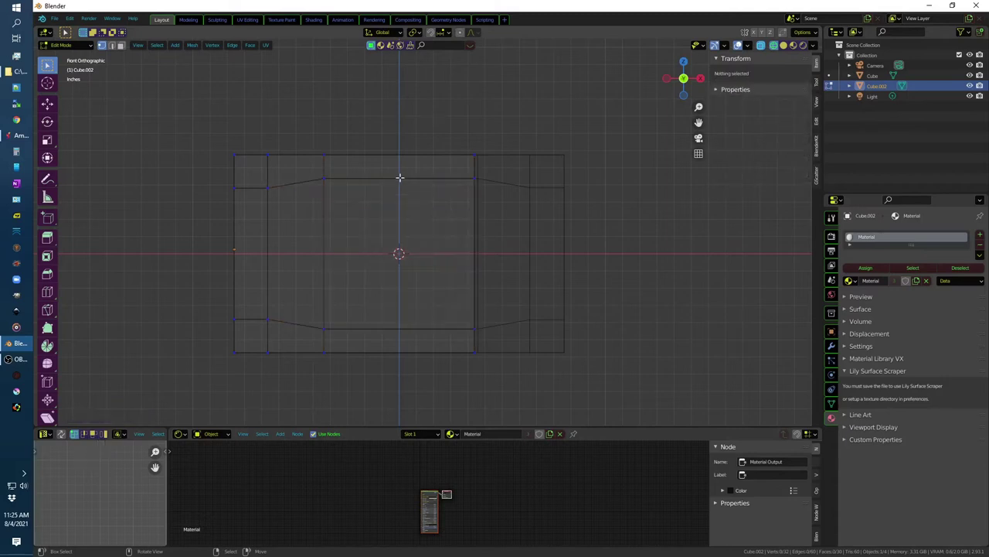
# Step: Add a centred loop through the door and scale its top and bottom edges to bow outward
pyautogui.press('2')
pyautogui.click(399, 177)
pyautogui.hotkey('ctrl', 'r')
pyautogui.click(399, 177)
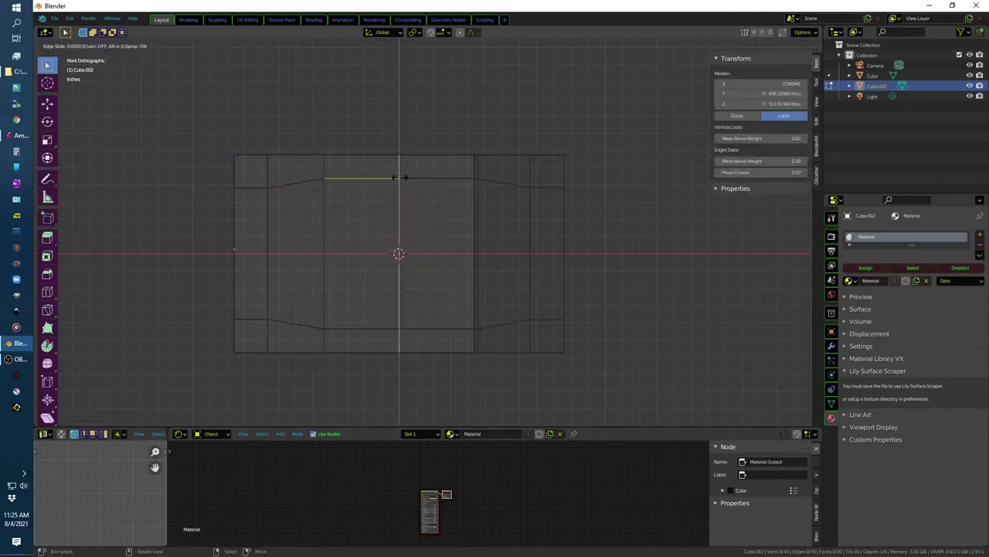
pyautogui.rightClick(399, 177)
pyautogui.keyDown('alt'); pyautogui.keyDown('shift'); pyautogui.click(395, 173); pyautogui.keyUp('shift'); pyautogui.keyUp('alt')
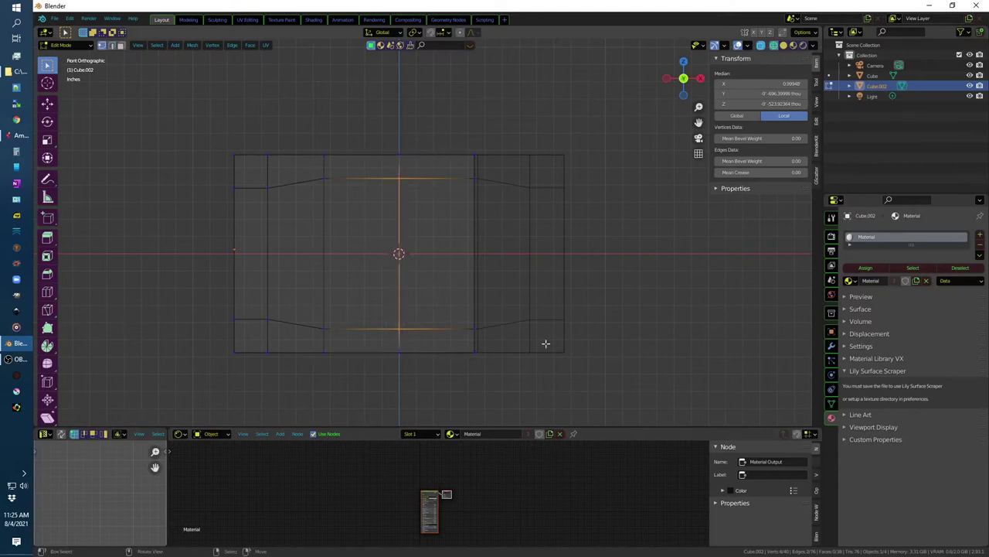
pyautogui.press('s')
pyautogui.click(592, 345)
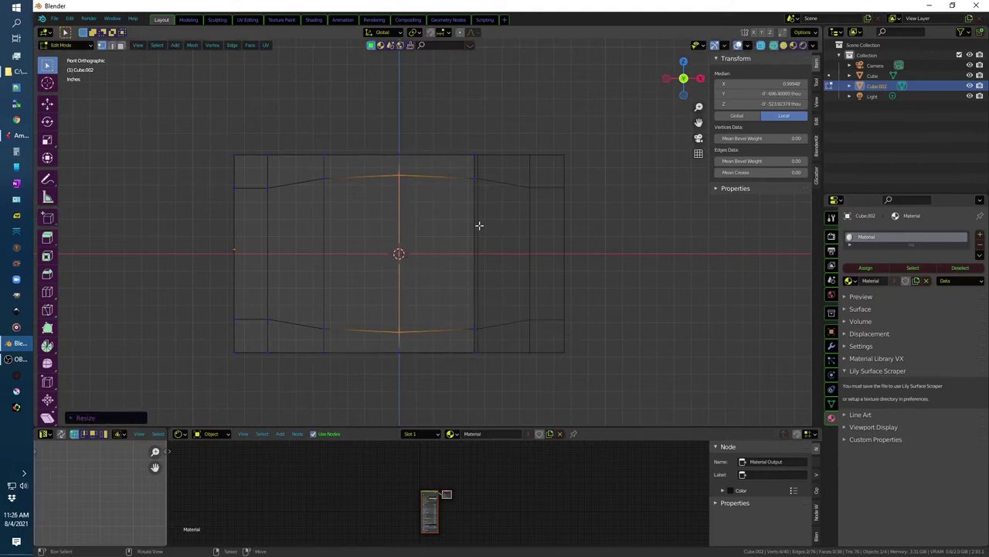
pyautogui.moveTo(636, 226); pyautogui.dragTo(625, 254, button='middle')
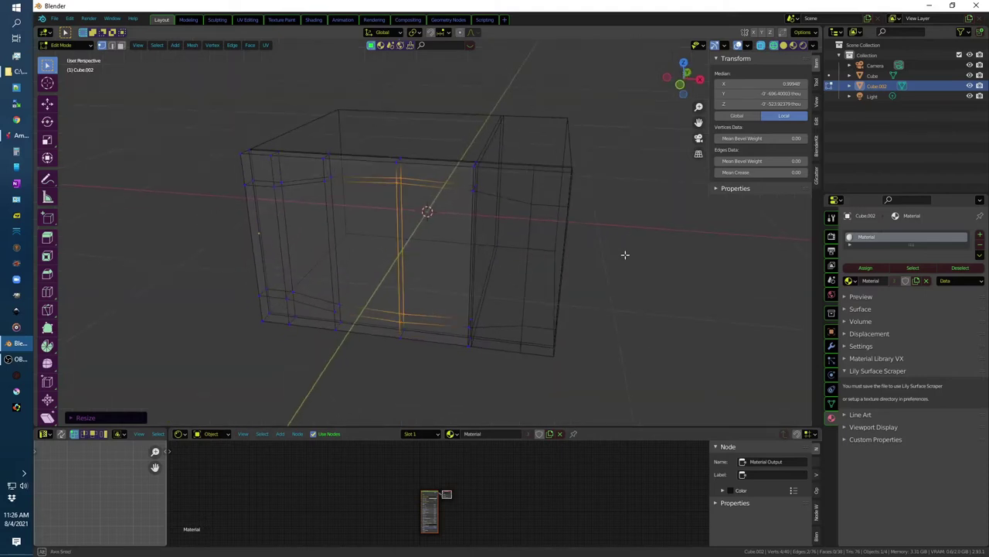
# Step: Select the door's three centre-to-left faces in face mode
pyautogui.press('3')
pyautogui.click(396, 248)
pyautogui.hotkey('alt', 'a')
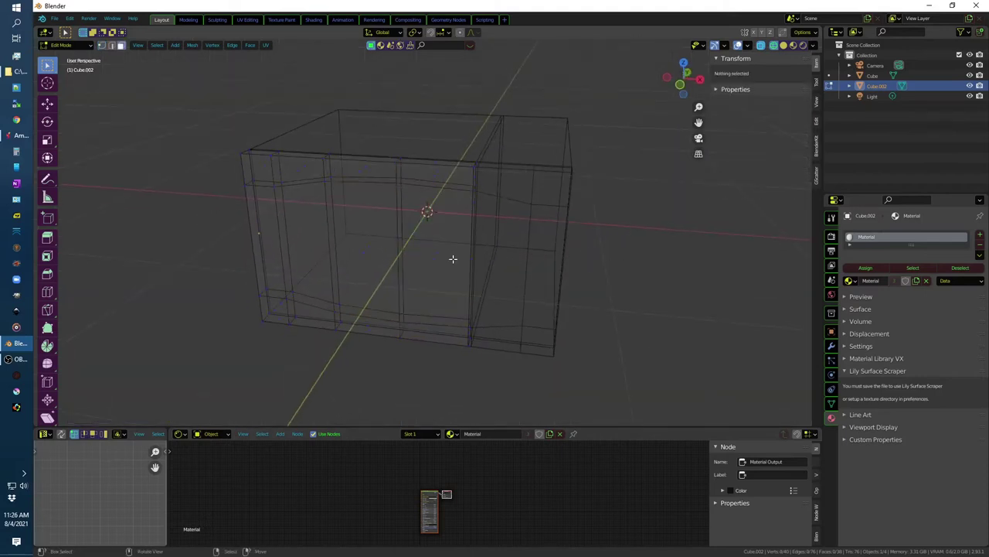
pyautogui.click(433, 259)
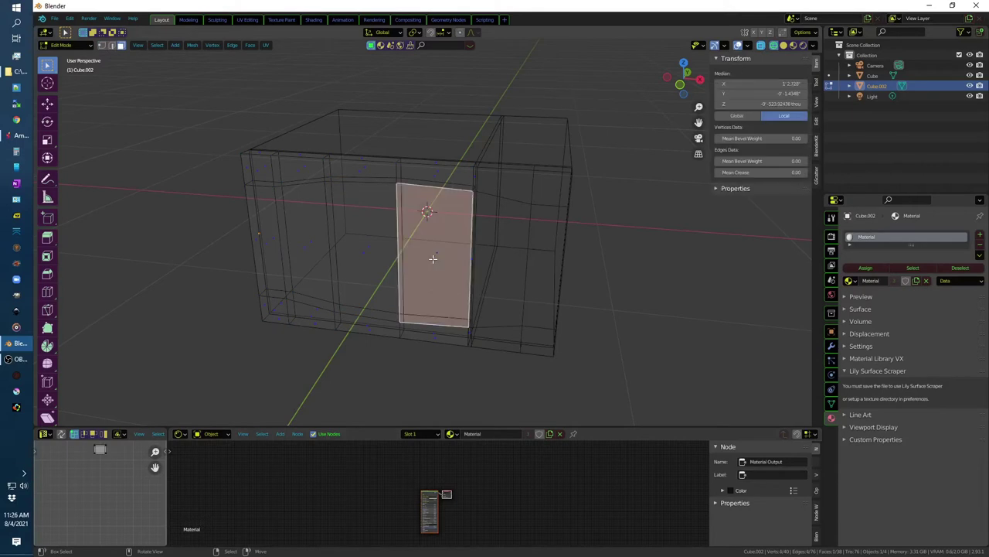
pyautogui.keyDown('shift'); pyautogui.click(365, 251); pyautogui.keyUp('shift')
pyautogui.keyDown('shift'); pyautogui.click(308, 243); pyautogui.keyUp('shift')
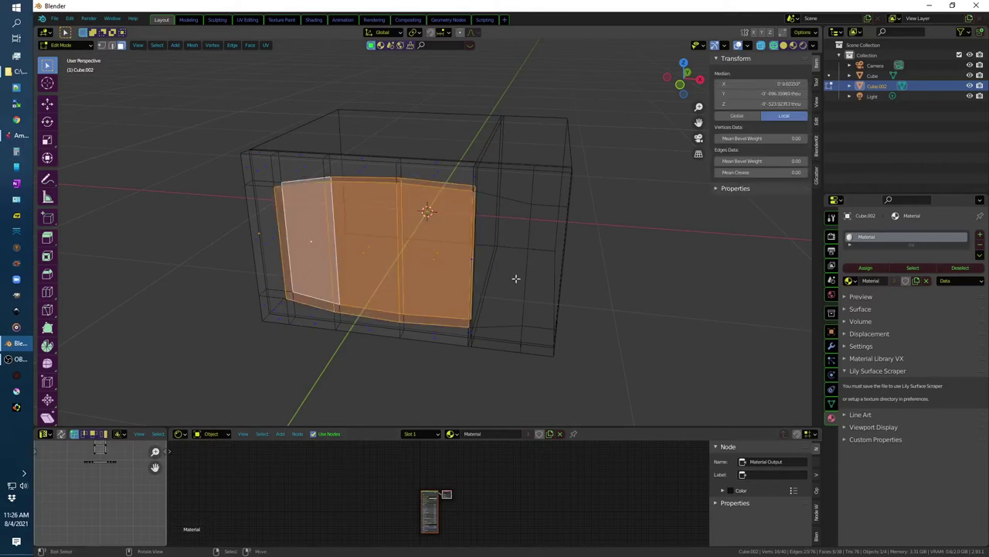
pyautogui.moveTo(515, 279); pyautogui.dragTo(626, 304, button='middle')
# Step: Isolate the microwave body Cube in Local View and display it with solid shading
pyautogui.press('Tab')
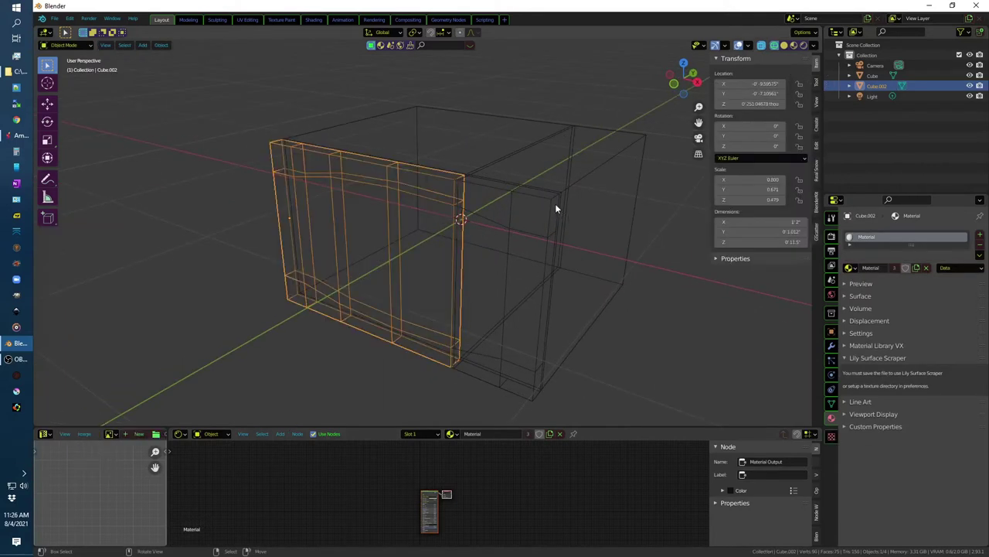
pyautogui.keyDown('shift'); pyautogui.click(595, 240); pyautogui.keyUp('shift')
pyautogui.press('Tab')
pyautogui.moveTo(567, 305); pyautogui.dragTo(540, 308, button='middle')
pyautogui.hotkey('alt', 'a')
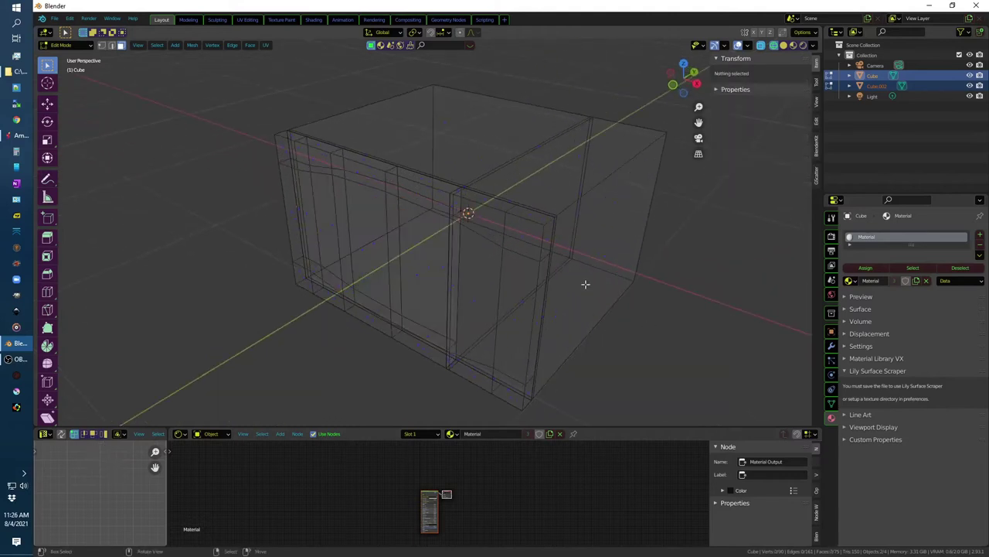
pyautogui.press('Tab')
pyautogui.press('KP_Divide')
pyautogui.moveTo(583, 275)
pyautogui.mouseDown(button='middle')
pyautogui.moveTo(521, 248)
pyautogui.moveTo(528, 260)
pyautogui.moveTo(564, 153)
pyautogui.mouseUp(button='middle')
pyautogui.hotkey('shift', 'z')
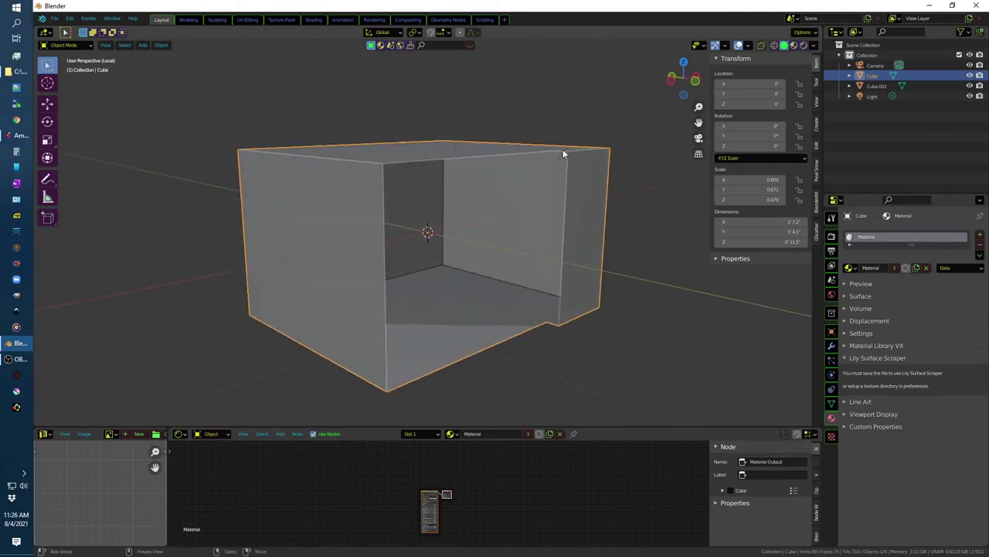
# Step: Enter Edit Mode on the body and select its vertical front edge
pyautogui.press('Tab')
pyautogui.click(560, 150)
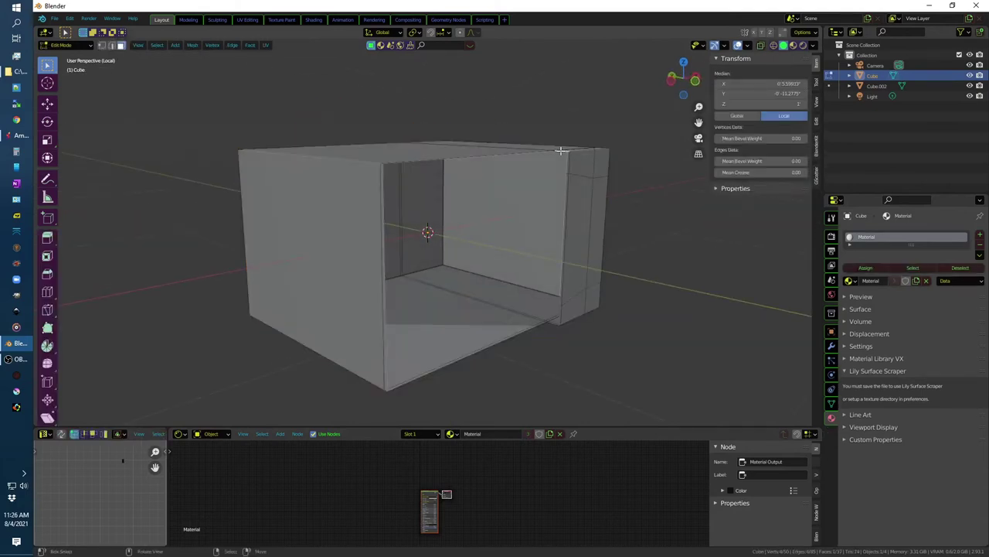
pyautogui.keyDown('shift'); pyautogui.click(562, 308); pyautogui.keyUp('shift')
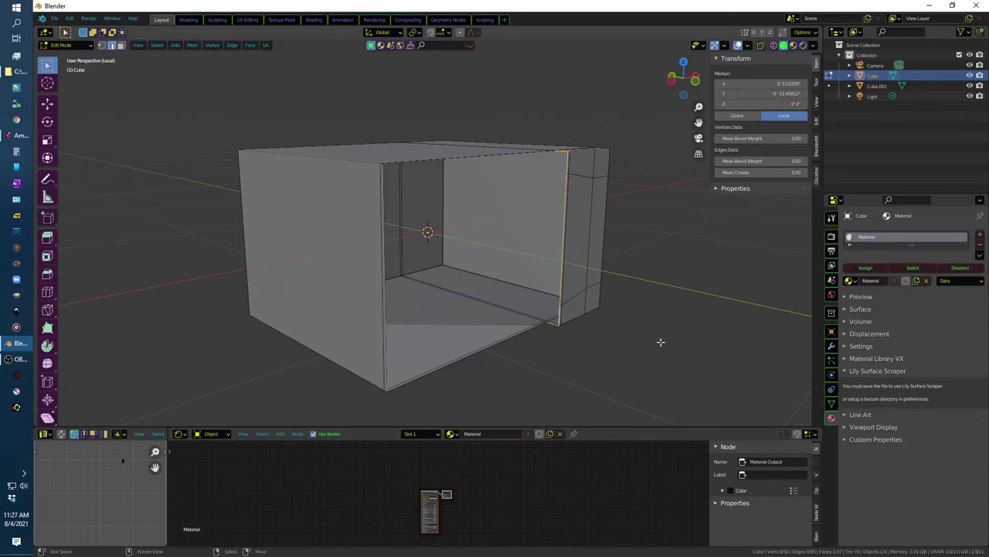
pyautogui.moveTo(619, 327)
pyautogui.mouseDown(button='middle')
pyautogui.moveTo(636, 327)
pyautogui.moveTo(552, 338)
pyautogui.mouseUp(button='middle')
pyautogui.press('1')
pyautogui.click(565, 159)
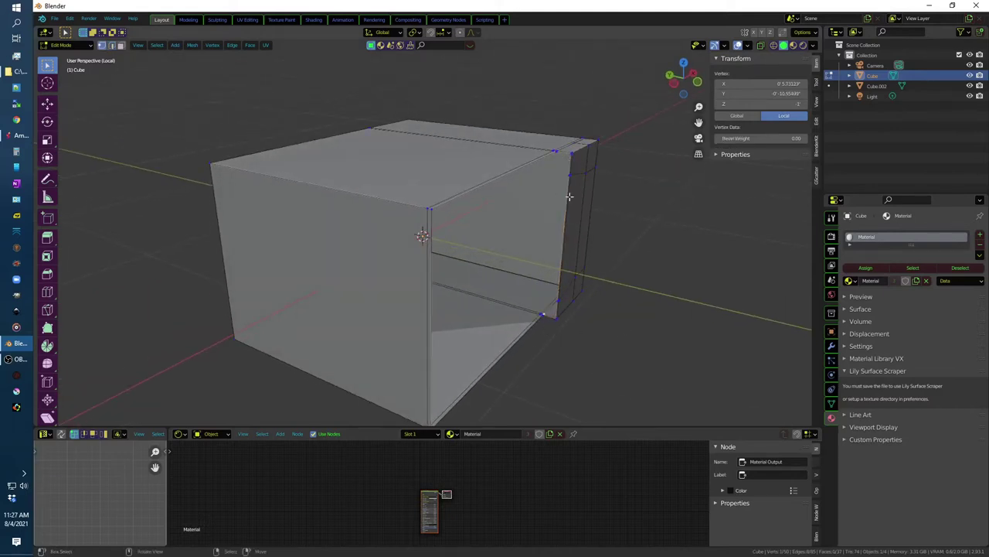
pyautogui.keyDown('shift'); pyautogui.click(541, 315); pyautogui.keyUp('shift')
pyautogui.press('2')
pyautogui.keyDown('shift'); pyautogui.click(560, 255); pyautogui.keyUp('shift')
pyautogui.keyDown('shift'); pyautogui.click(550, 317); pyautogui.keyUp('shift')
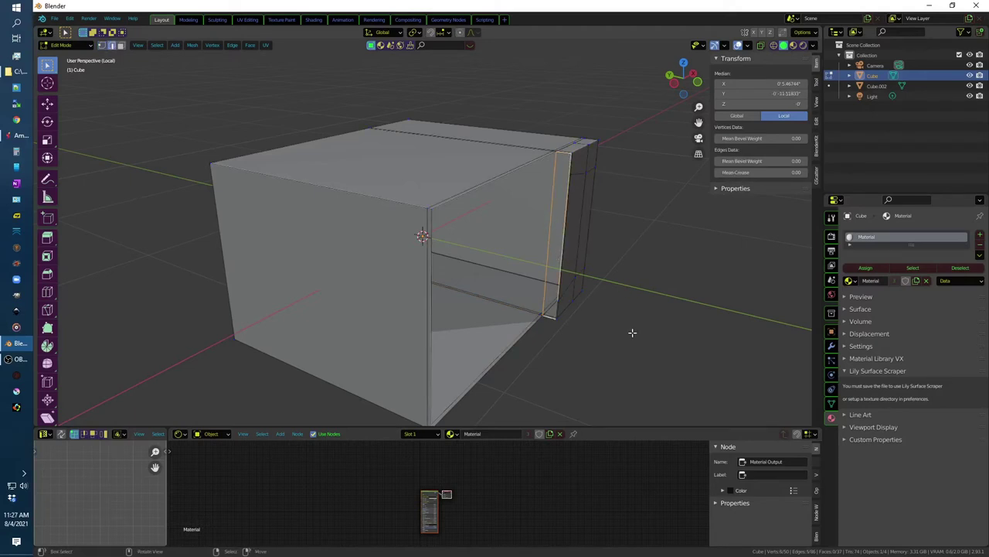
pyautogui.click(550, 200)
# Step: Cut two loops through the body and scale them in a wireframe side view
pyautogui.hotkey('ctrl', 'r')
pyautogui.scroll(1, 550, 203)
pyautogui.click(551, 203)
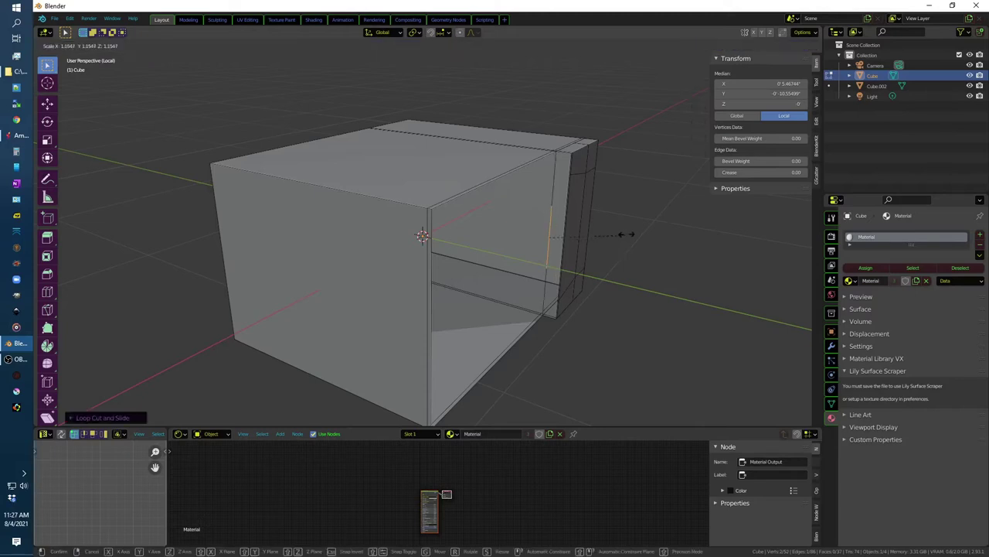
pyautogui.click(696, 192)
pyautogui.press('ctrl+KP_3')
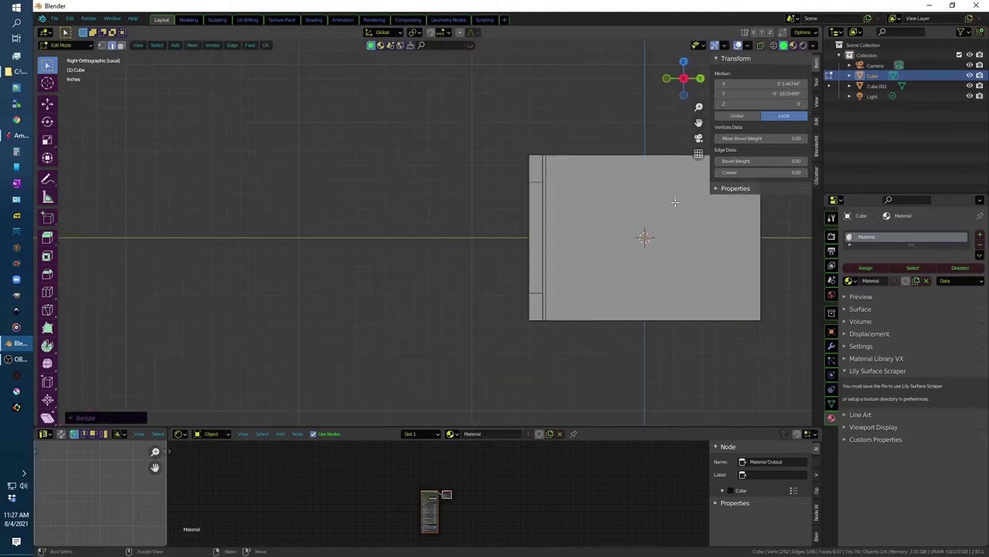
pyautogui.hotkey('shift', 'z')
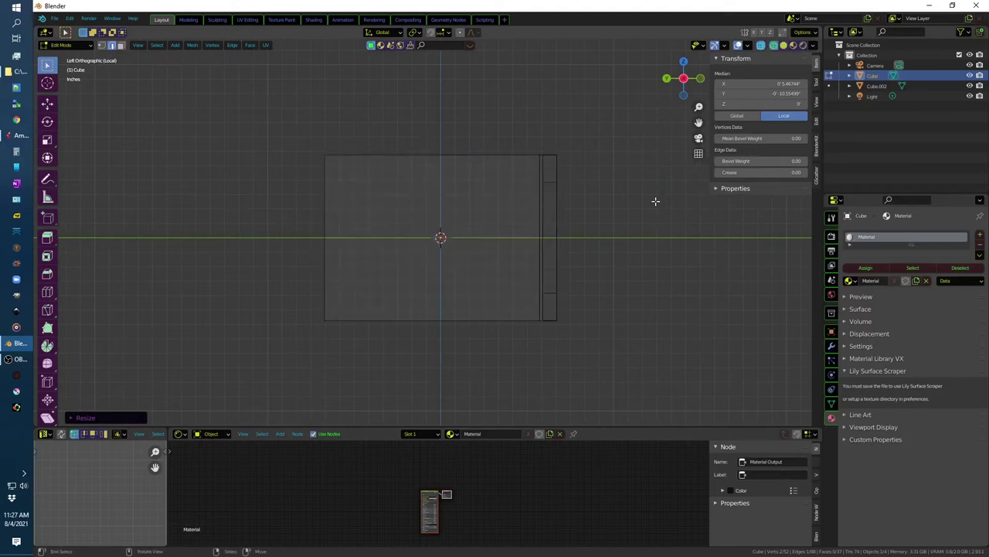
pyautogui.moveTo(655, 201)
pyautogui.mouseDown(button='middle')
pyautogui.moveTo(646, 209)
pyautogui.moveTo(661, 202)
pyautogui.mouseUp(button='middle')
pyautogui.press('s')
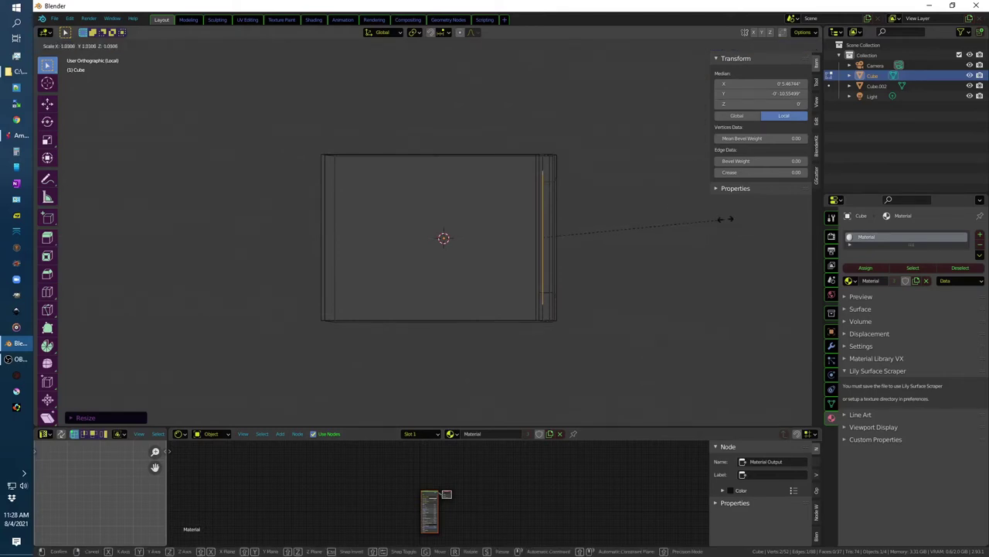
pyautogui.click(727, 219)
pyautogui.moveTo(718, 225); pyautogui.dragTo(670, 231, button='middle')
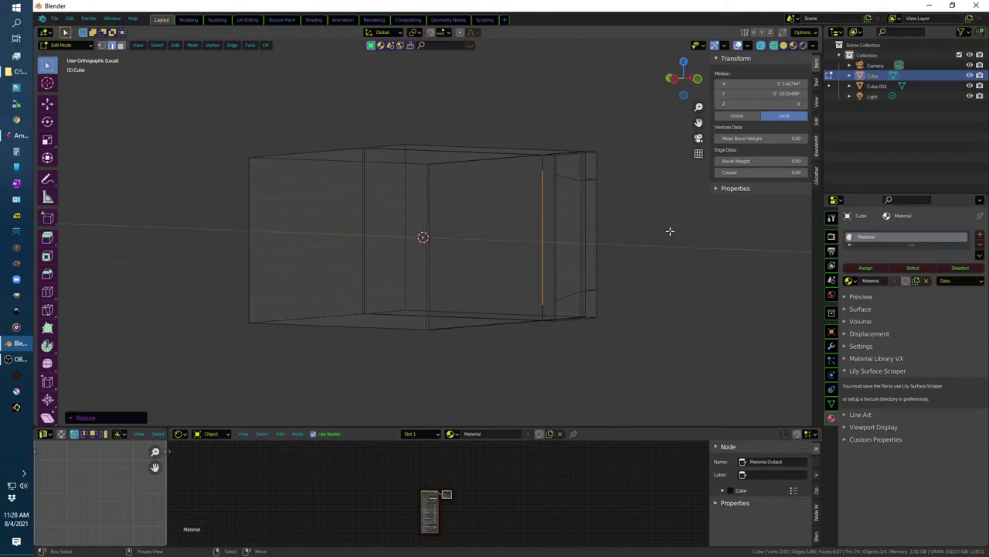
pyautogui.press('s')
pyautogui.click(661, 231)
pyautogui.moveTo(657, 224); pyautogui.dragTo(565, 201, button='middle')
# Step: Select edges and the thin corner face of the body near the control panel
pyautogui.click(554, 199)
pyautogui.keyDown('shift'); pyautogui.click(560, 199); pyautogui.keyUp('shift')
pyautogui.keyDown('shift'); pyautogui.click(557, 165); pyautogui.keyUp('shift')
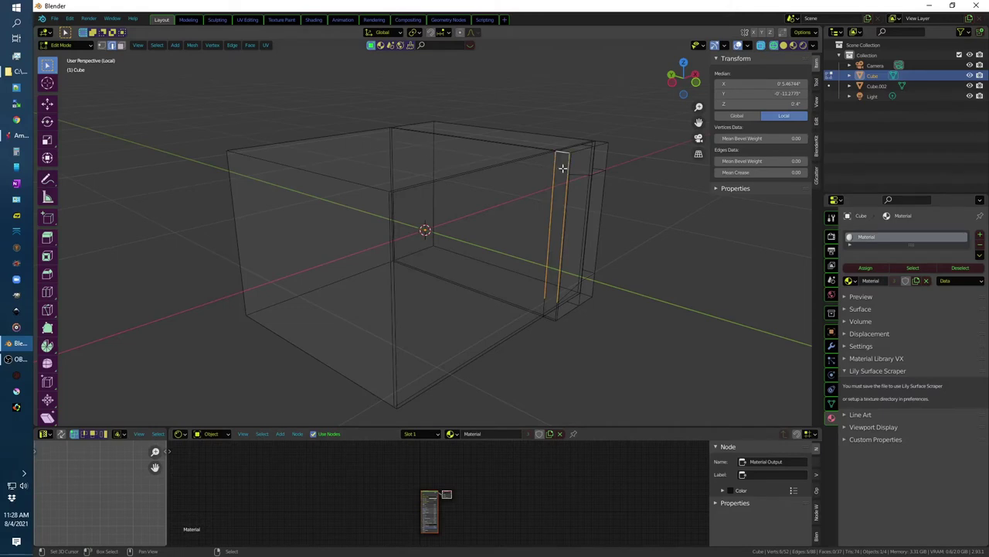
pyautogui.click(569, 164)
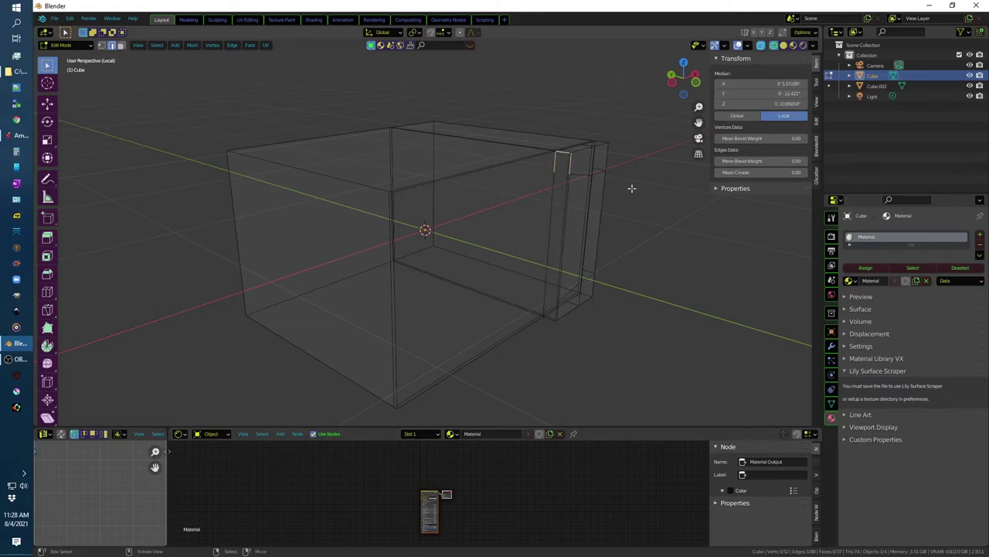
pyautogui.moveTo(629, 190); pyautogui.dragTo(601, 256, button='middle')
pyautogui.keyDown('shift'); pyautogui.click(556, 154); pyautogui.keyUp('shift')
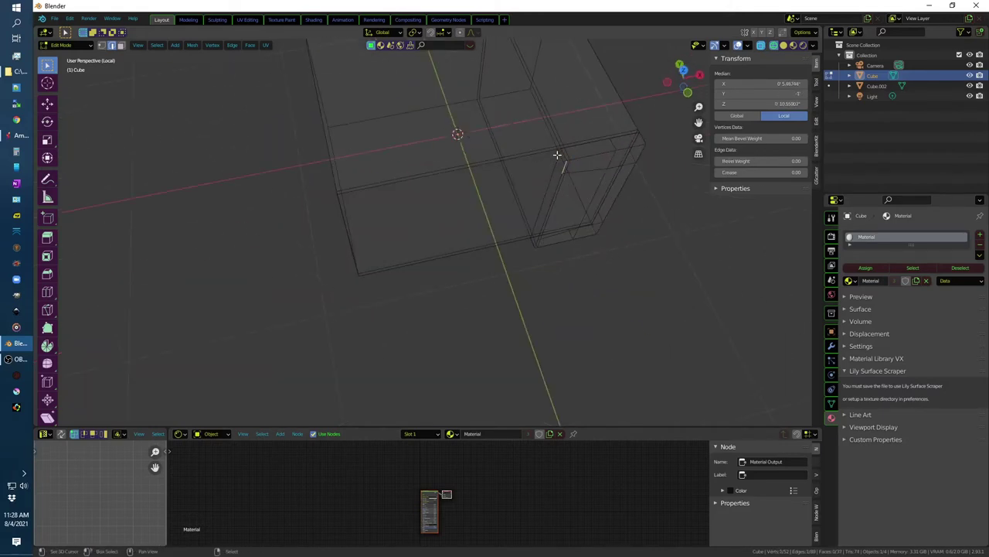
pyautogui.keyDown('shift'); pyautogui.click(556, 166); pyautogui.keyUp('shift')
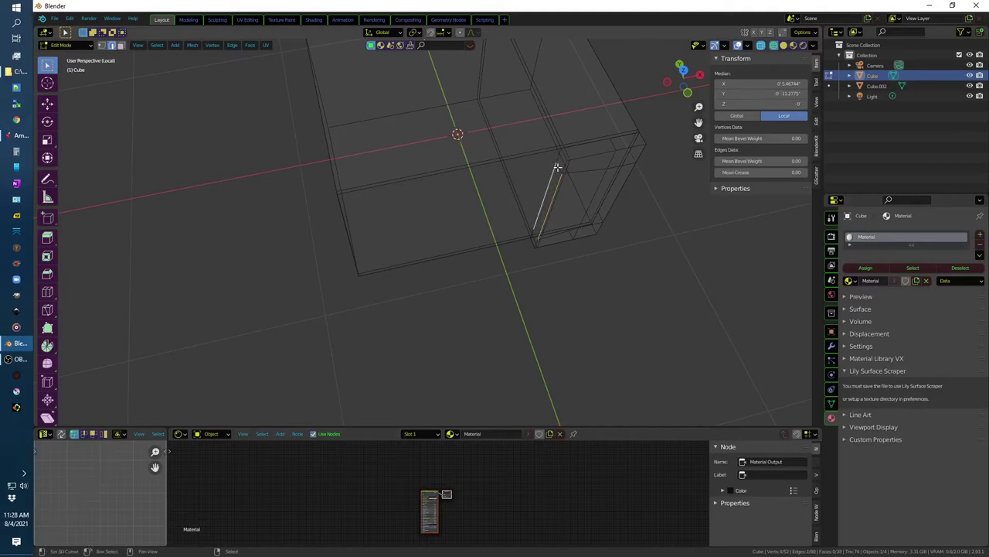
pyautogui.moveTo(557, 166)
pyautogui.mouseDown(button='middle')
pyautogui.moveTo(550, 272)
pyautogui.moveTo(512, 214)
pyautogui.mouseUp(button='middle')
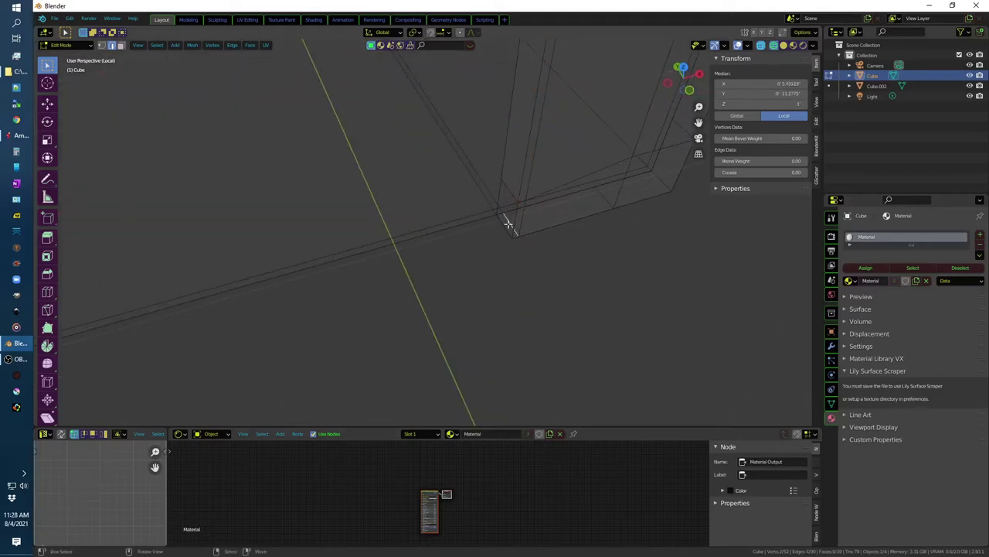
pyautogui.click(504, 195)
pyautogui.moveTo(564, 286)
pyautogui.mouseDown(button='middle')
pyautogui.moveTo(584, 265)
pyautogui.moveTo(554, 278)
pyautogui.moveTo(428, 269)
pyautogui.mouseUp(button='middle')
# Step: Add two centred loop cuts across the body and try scaling them along X
pyautogui.click(423, 272)
pyautogui.hotkey('ctrl', 'r')
pyautogui.scroll(2, 423, 272)
pyautogui.click(424, 272)
pyautogui.rightClick(423, 272)
pyautogui.press('s')
pyautogui.press('x')
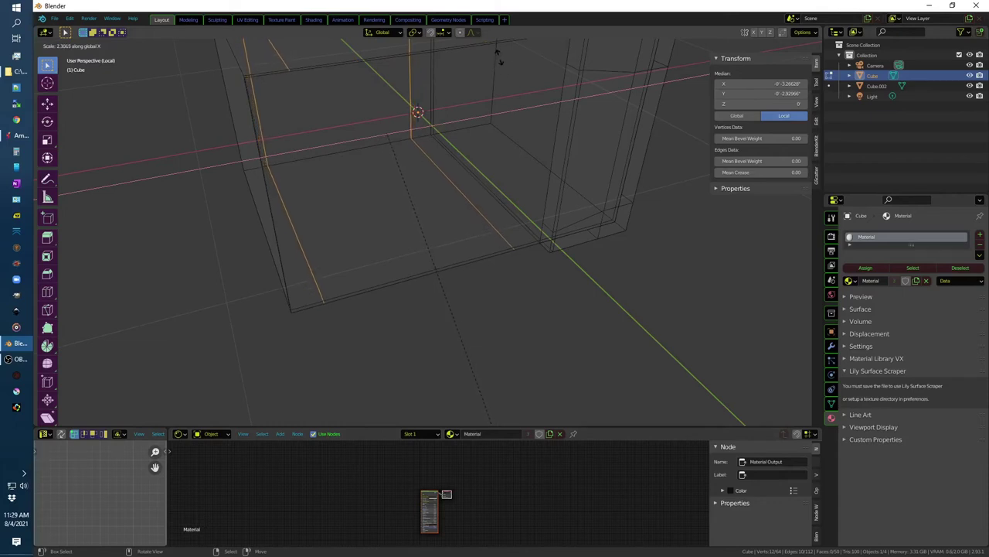
pyautogui.rightClick(506, 80)
pyautogui.moveTo(475, 219); pyautogui.dragTo(437, 301, button='middle')
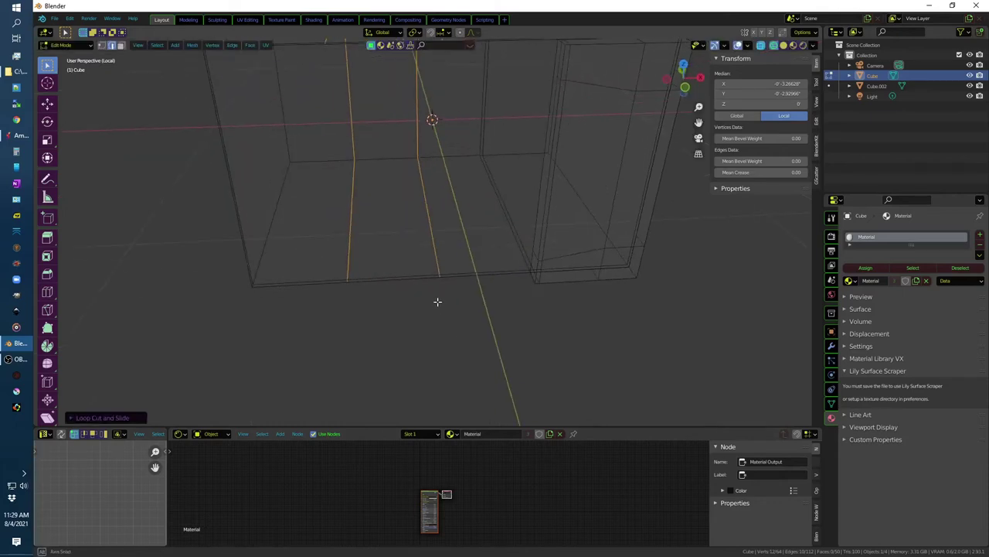
# Step: Add a vertical loop cut and slide it sideways along X
pyautogui.click(419, 276)
pyautogui.hotkey('ctrl', 'r')
pyautogui.click(411, 275)
pyautogui.rightClick(412, 275)
pyautogui.press('g')
pyautogui.press('x')
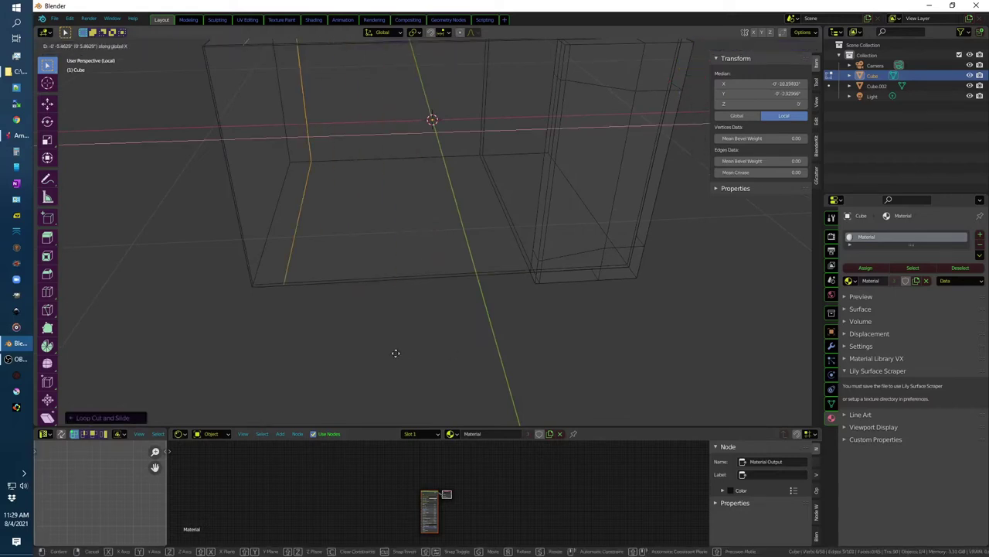
pyautogui.click(399, 346)
pyautogui.moveTo(400, 345); pyautogui.dragTo(404, 302, button='middle')
# Step: Check the Amazon microwave reference, then add another centred vertical loop scaled along X
pyautogui.hotkey('alt', 'Tab')
pyautogui.hotkey('alt', 'Tab')
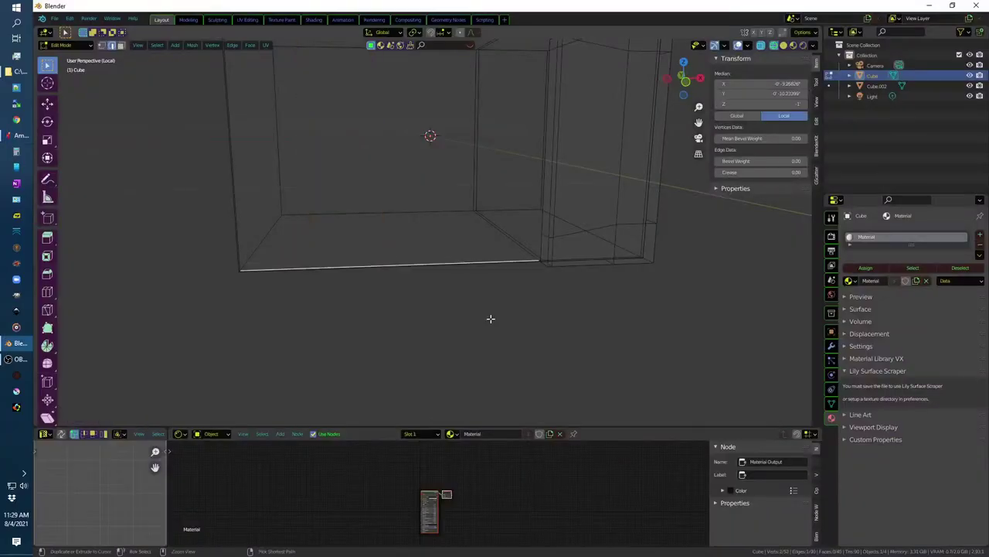
pyautogui.hotkey('ctrl', 'r')
pyautogui.click(422, 250)
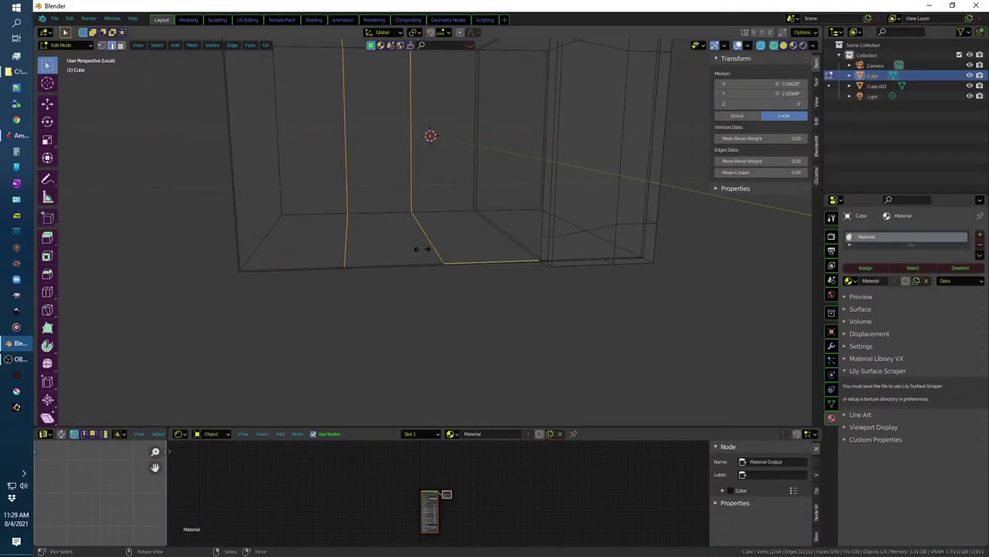
pyautogui.rightClick(420, 250)
pyautogui.press('s')
pyautogui.press('x')
pyautogui.rightClick(503, 372)
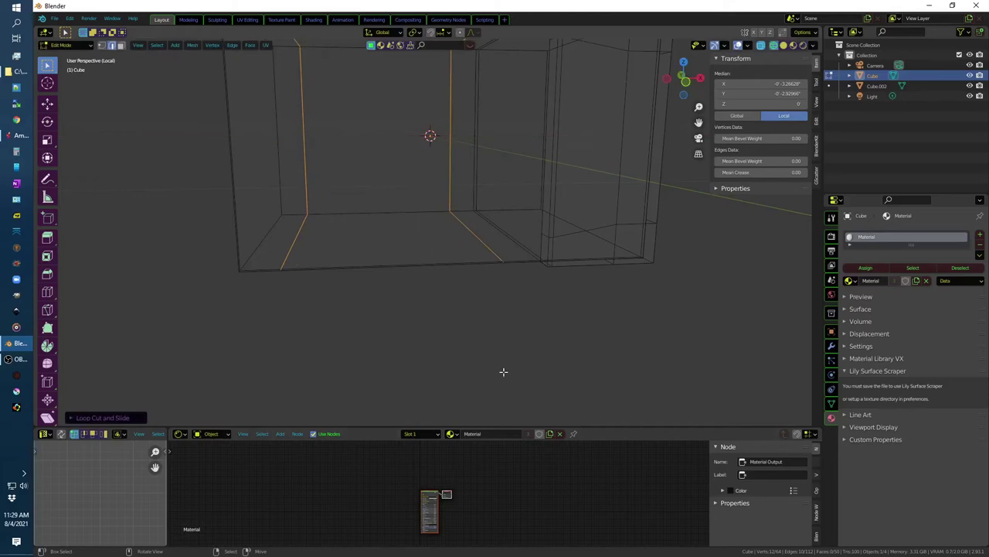
pyautogui.hotkey('ctrl', 'r')
# Step: Add two horizontal loop cuts and spread them apart along Z
pyautogui.click(230, 180)
pyautogui.click(284, 208)
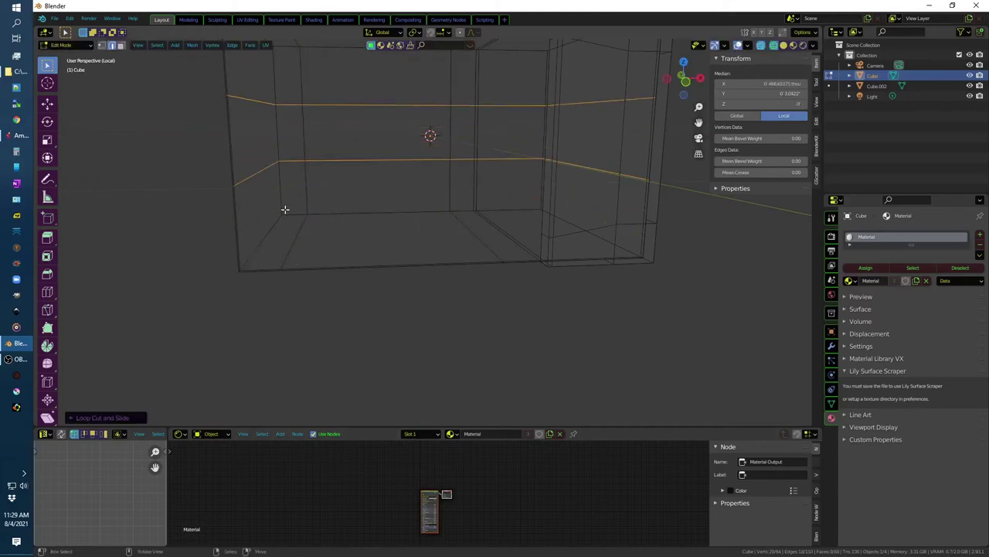
pyautogui.press('s')
pyautogui.press('z')
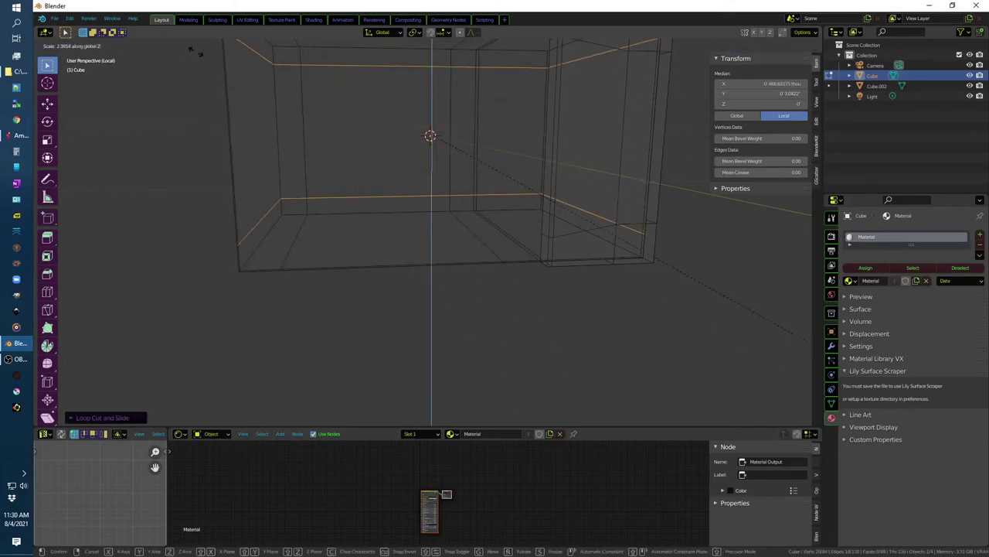
pyautogui.click(54, 92)
pyautogui.moveTo(157, 181)
pyautogui.mouseDown(button='middle')
pyautogui.moveTo(166, 205)
pyautogui.moveTo(157, 188)
pyautogui.mouseUp(button='middle')
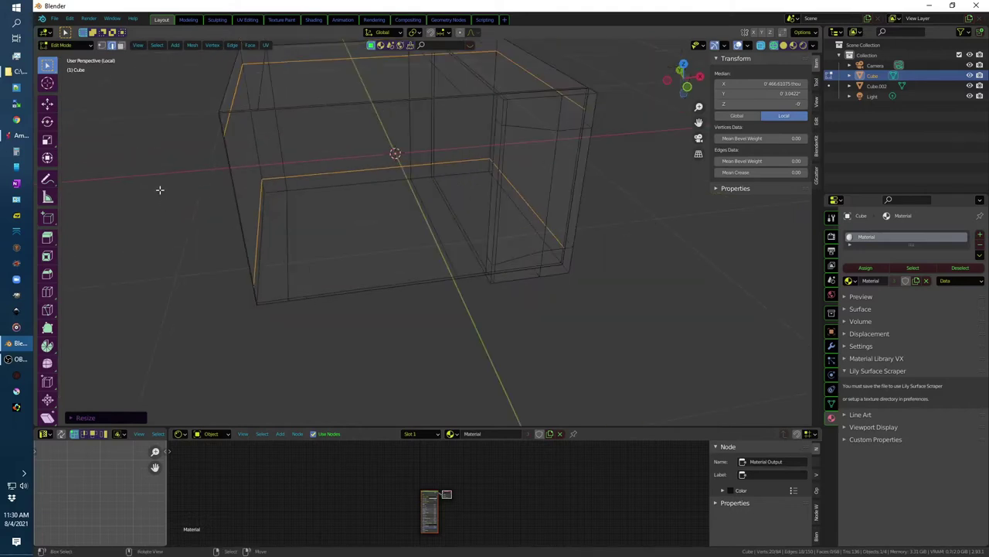
# Step: Connect the matching front vertices with a new dividing edge using F
pyautogui.click(498, 105)
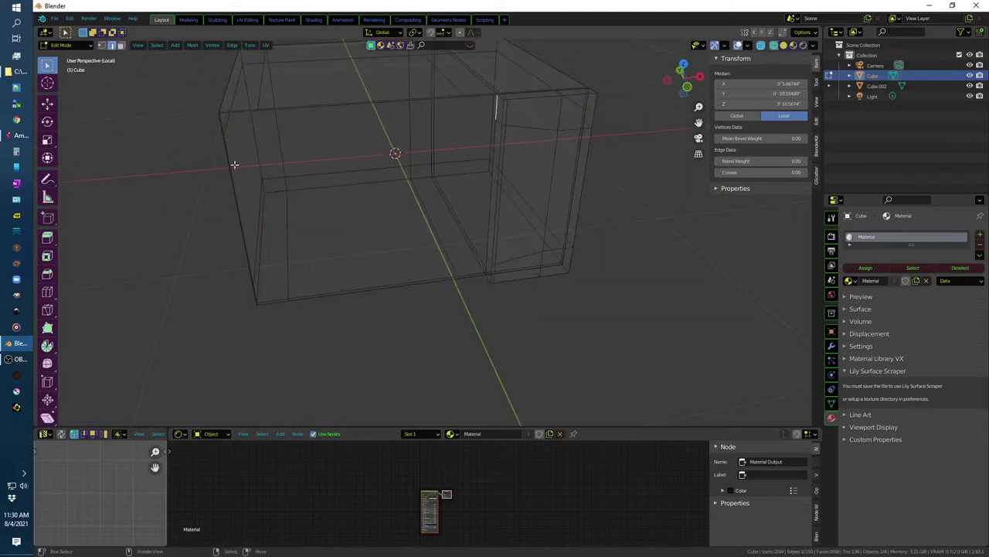
pyautogui.click(463, 103)
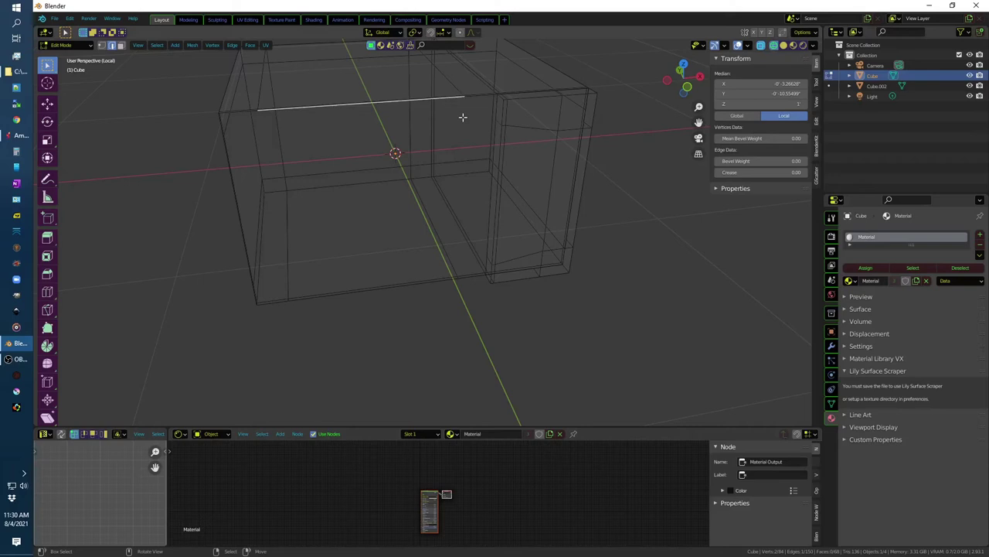
pyautogui.press('1')
pyautogui.moveTo(459, 279); pyautogui.dragTo(482, 239, button='middle')
pyautogui.press('f')
pyautogui.hotkey('alt', 'a')
pyautogui.click(467, 195)
pyautogui.click(456, 249)
pyautogui.keyDown('shift'); pyautogui.click(461, 95); pyautogui.keyUp('shift')
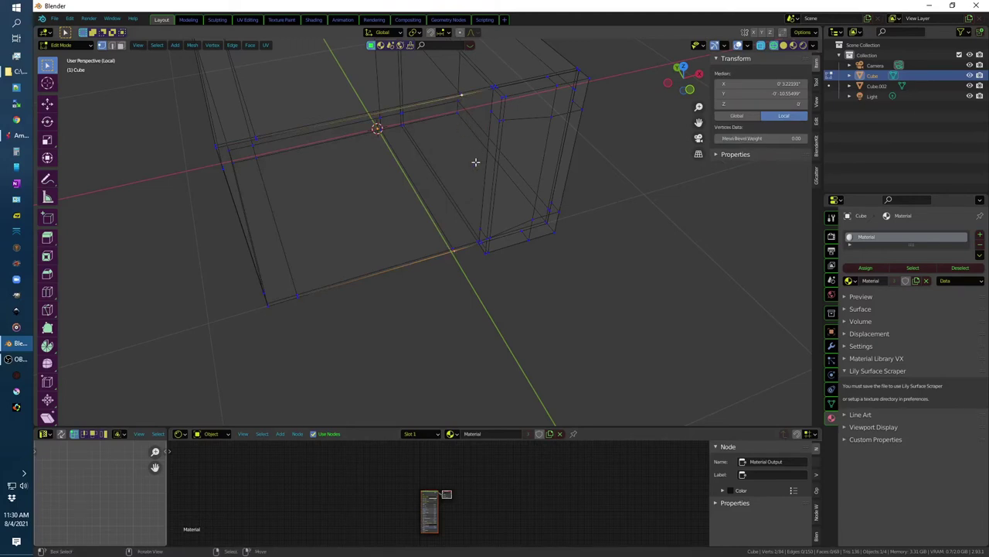
pyautogui.press('f')
pyautogui.press('e')
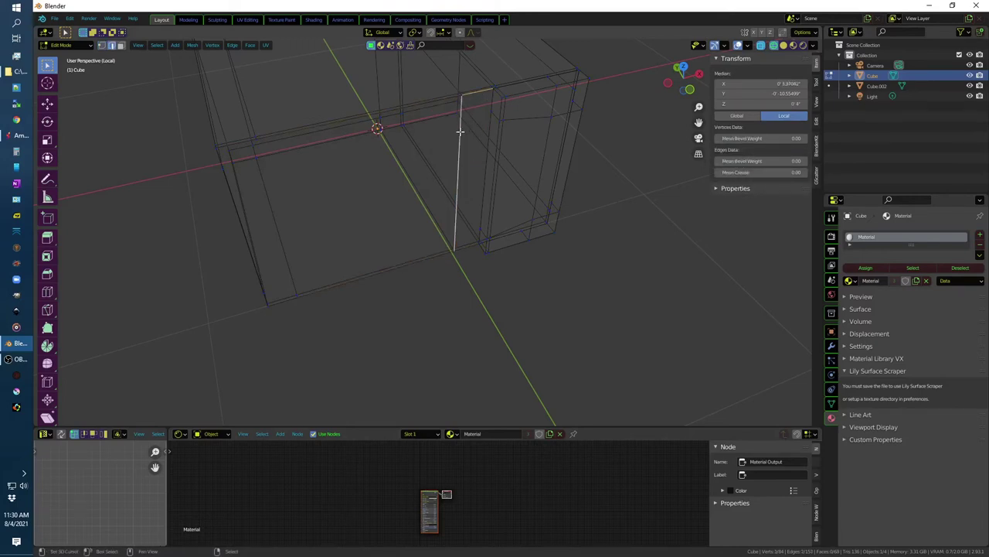
pyautogui.rightClick(460, 153)
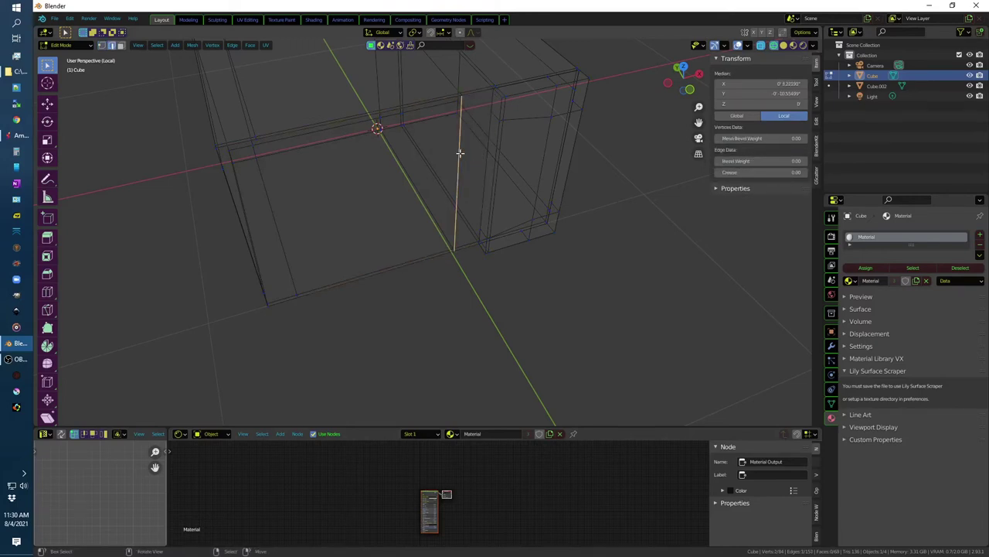
# Step: Loop-cut across the new dividing edge and try scaling it vertically from the front view
pyautogui.hotkey('ctrl', 'r')
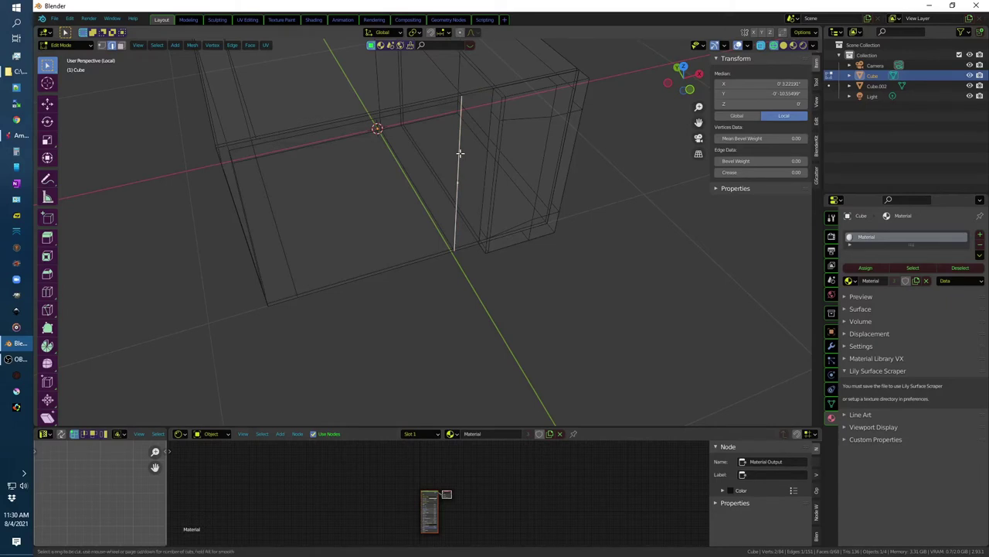
pyautogui.click(460, 152)
pyautogui.rightClick(459, 155)
pyautogui.press('s')
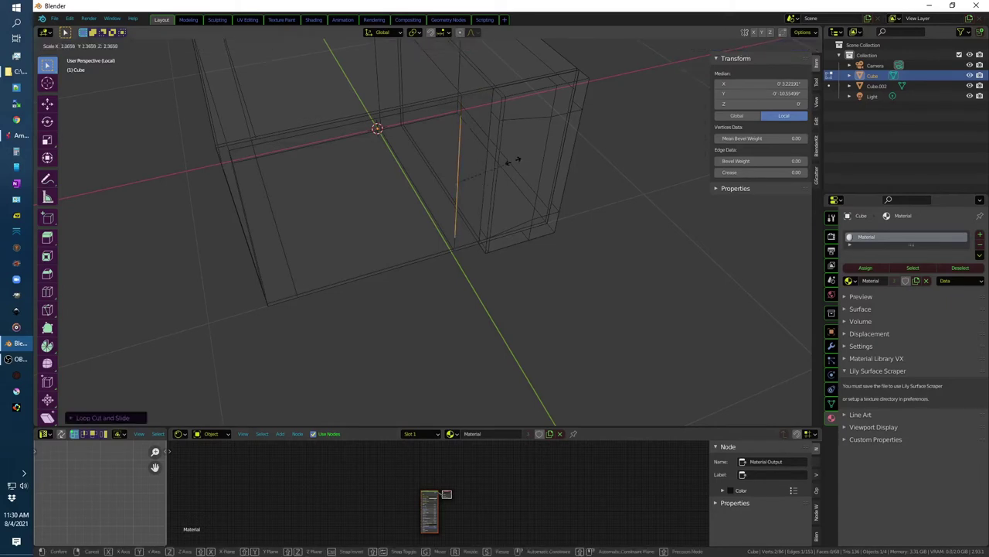
pyautogui.press('z')
pyautogui.press('KP_1')
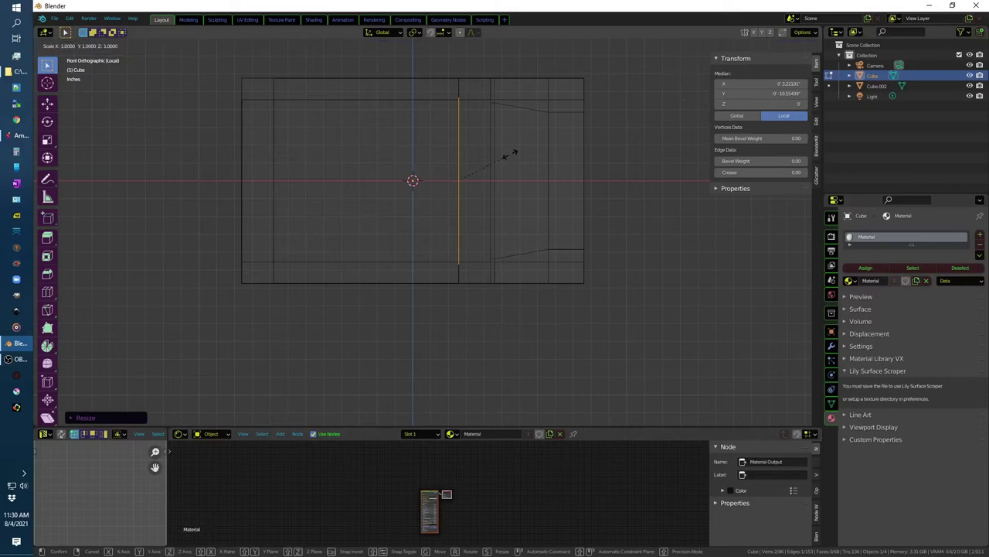
pyautogui.rightClick(503, 154)
pyautogui.moveTo(502, 154)
pyautogui.mouseDown(button='middle')
pyautogui.moveTo(579, 161)
pyautogui.moveTo(506, 167)
pyautogui.moveTo(515, 143)
pyautogui.mouseUp(button='middle')
pyautogui.press('s')
pyautogui.rightClick(518, 157)
# Step: Fill the small corner quads of the opening with faces
pyautogui.keyDown('shift'); pyautogui.click(482, 92); pyautogui.keyUp('shift')
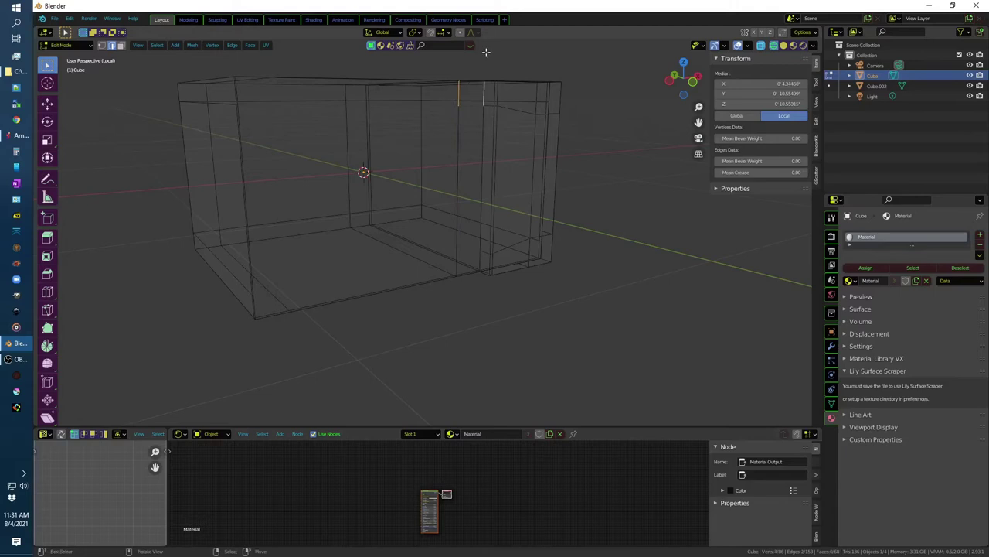
pyautogui.moveTo(483, 58); pyautogui.dragTo(471, 84, button='middle')
pyautogui.keyDown('alt'); pyautogui.click(456, 146); pyautogui.keyUp('alt')
pyautogui.keyDown('alt'); pyautogui.click(480, 157); pyautogui.keyUp('alt')
pyautogui.click(455, 249)
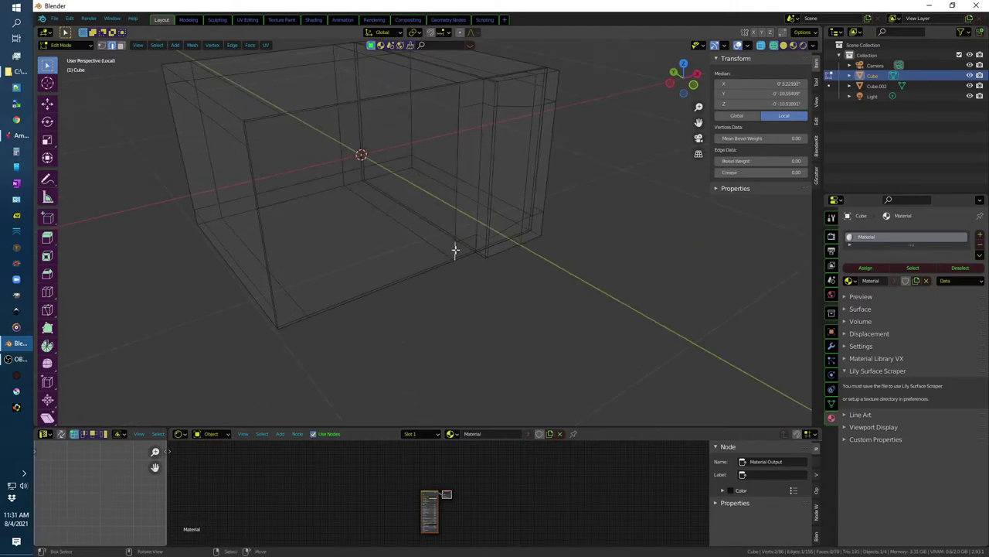
pyautogui.press('f')
pyautogui.moveTo(467, 231); pyautogui.dragTo(448, 208, button='middle')
pyautogui.scroll(3, 433, 191)
pyautogui.keyDown('shift'); pyautogui.click(433, 191); pyautogui.keyUp('shift')
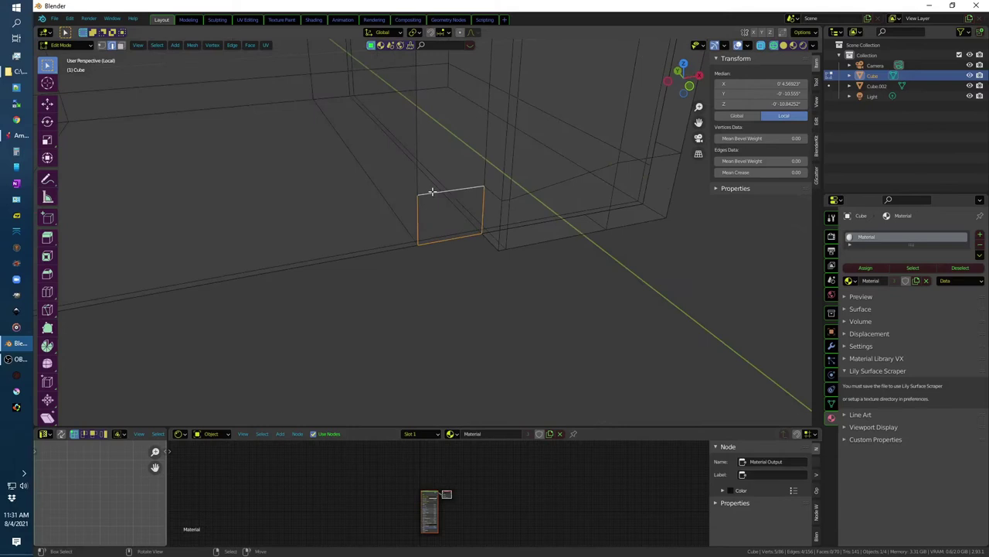
pyautogui.press('f')
pyautogui.click(471, 272)
pyautogui.scroll(-3, 472, 271)
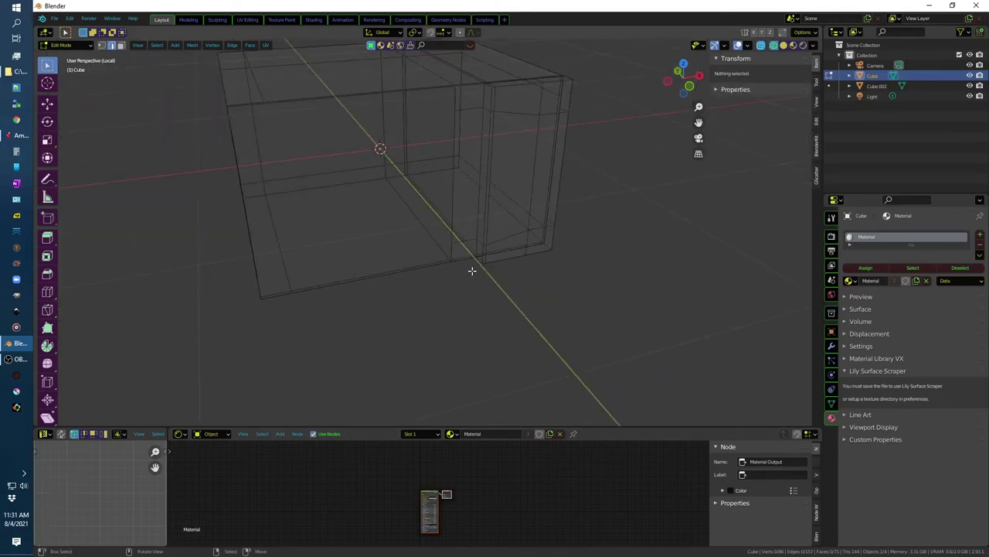
# Step: Select the bottom and top-left edges of the front frame
pyautogui.click(453, 178)
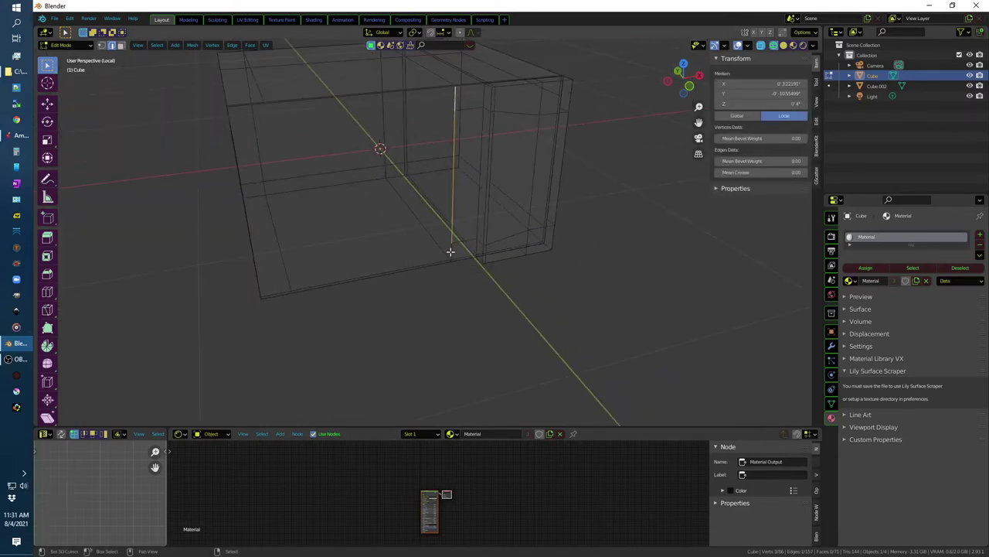
pyautogui.moveTo(433, 240); pyautogui.dragTo(454, 254, button='middle')
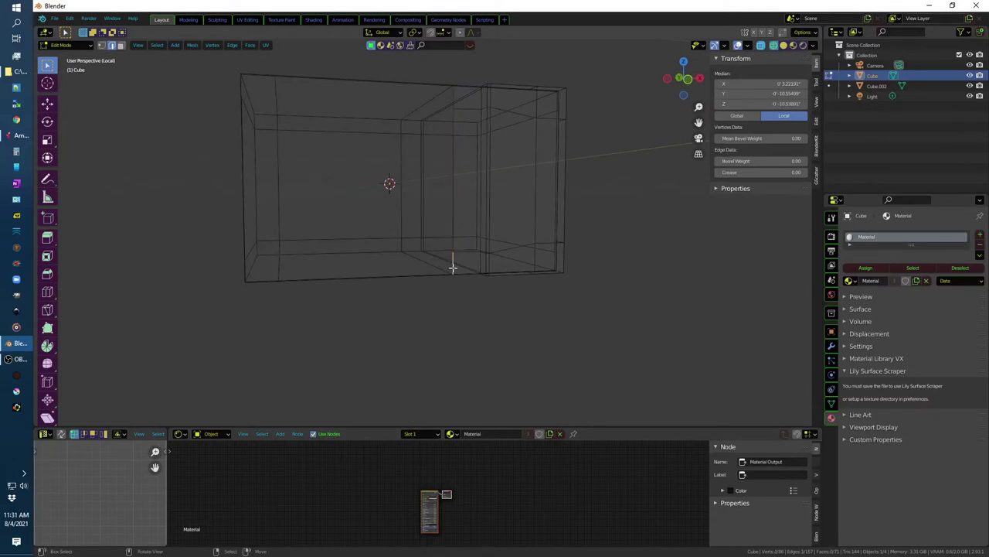
pyautogui.moveTo(397, 265); pyautogui.dragTo(391, 287, button='middle')
pyautogui.click(286, 336)
pyautogui.moveTo(283, 338); pyautogui.dragTo(253, 281, button='middle')
pyautogui.keyDown('shift'); pyautogui.click(268, 283); pyautogui.keyUp('shift')
pyautogui.moveTo(265, 314)
pyautogui.mouseDown(button='middle')
pyautogui.moveTo(283, 265)
pyautogui.moveTo(259, 105)
pyautogui.mouseUp(button='middle')
pyautogui.click(257, 98)
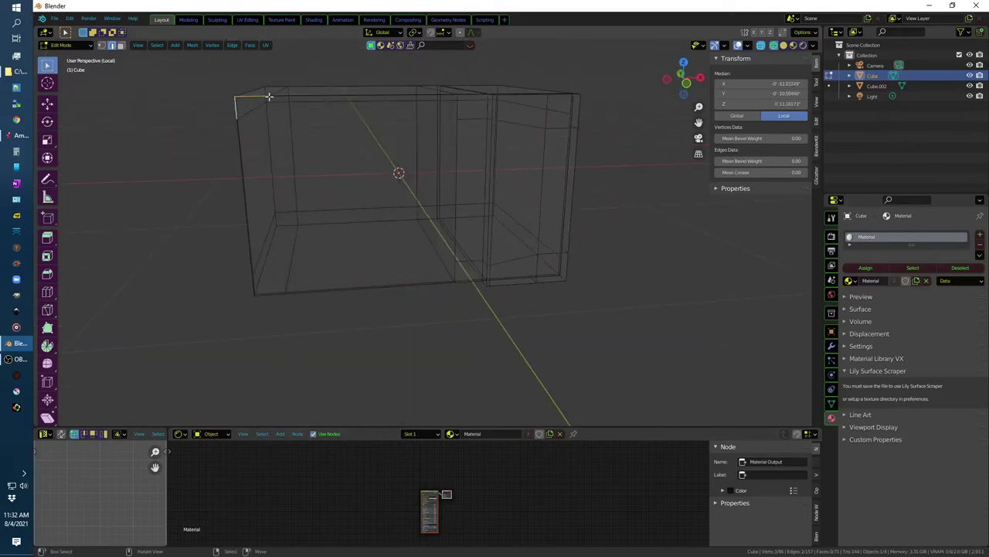
pyautogui.click(281, 294)
# Step: Loop-cut through the body at the frame's right edge and stretch it along Z
pyautogui.moveTo(317, 241); pyautogui.dragTo(242, 101, button='middle')
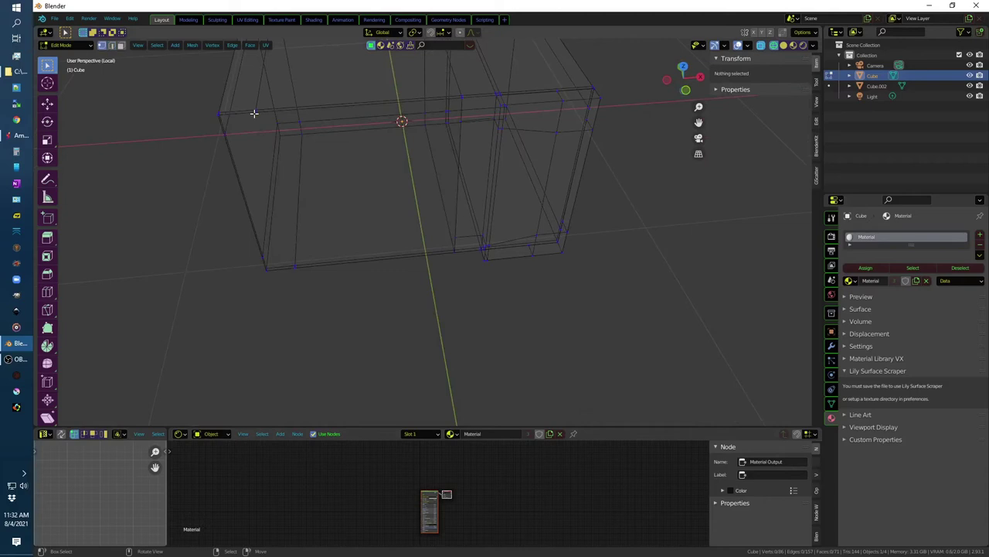
pyautogui.click(254, 114)
pyautogui.keyDown('shift'); pyautogui.click(292, 267); pyautogui.keyUp('shift')
pyautogui.keyDown('shift'); pyautogui.click(263, 271); pyautogui.keyUp('shift')
pyautogui.click(272, 245)
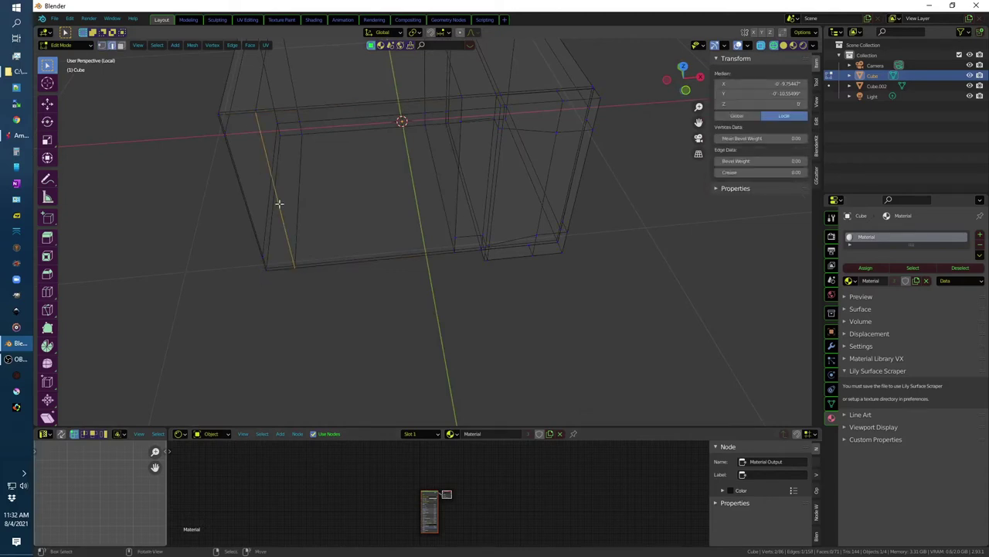
pyautogui.click(243, 204)
pyautogui.click(267, 153)
pyautogui.hotkey('ctrl', 'r')
pyautogui.click(267, 155)
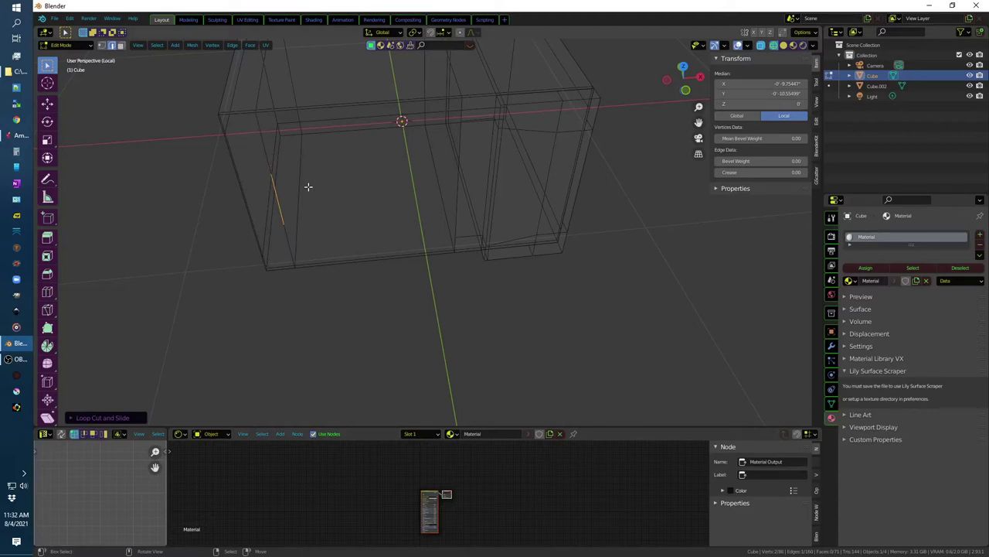
pyautogui.press('s')
pyautogui.press('z')
pyautogui.click(346, 160)
# Step: Select the frame's corner faces and side and bottom edges, and fill them into a face
pyautogui.moveTo(332, 162)
pyautogui.mouseDown(button='middle')
pyautogui.moveTo(342, 139)
pyautogui.moveTo(327, 143)
pyautogui.mouseUp(button='middle')
pyautogui.moveTo(249, 151)
pyautogui.mouseDown(button='middle')
pyautogui.moveTo(218, 172)
pyautogui.moveTo(242, 152)
pyautogui.mouseUp(button='middle')
pyautogui.click(242, 154)
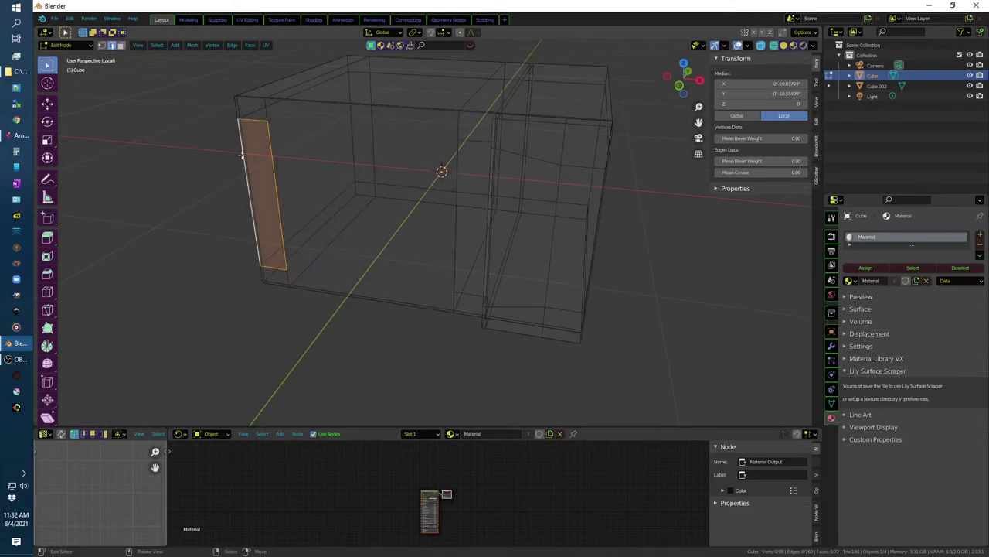
pyautogui.click(245, 113)
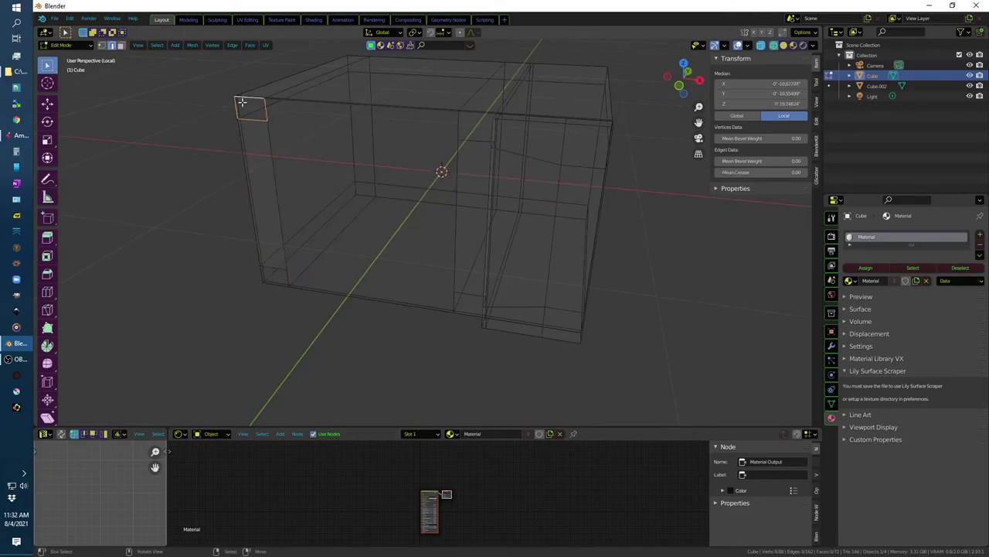
pyautogui.click(268, 269)
pyautogui.click(287, 277)
pyautogui.click(328, 241)
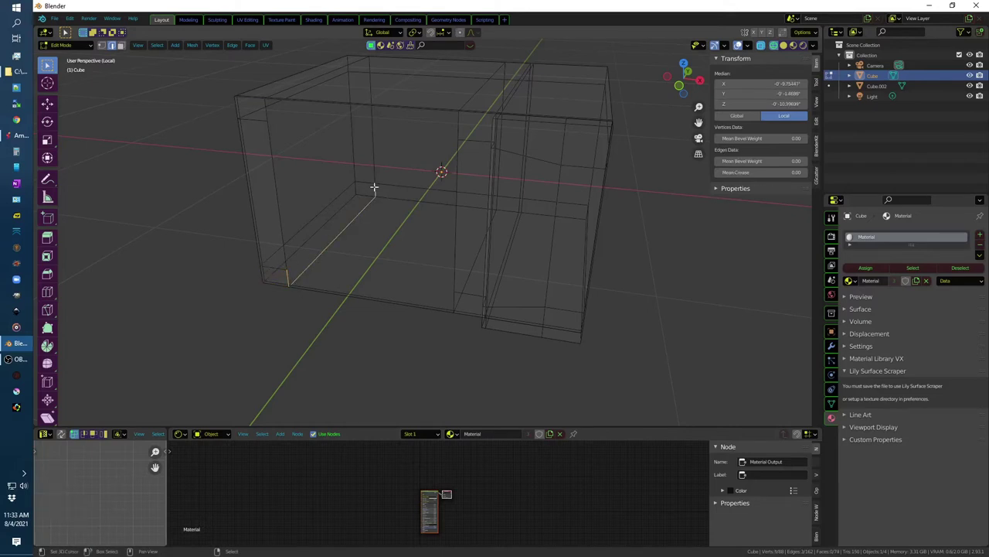
pyautogui.click(271, 193)
pyautogui.keyDown('shift'); pyautogui.click(317, 241); pyautogui.keyUp('shift')
pyautogui.keyDown('shift'); pyautogui.click(373, 144); pyautogui.keyUp('shift')
pyautogui.press('f')
# Step: Cut a new edge loop around the inner box of the body
pyautogui.click(353, 81)
pyautogui.keyDown('shift'); pyautogui.click(342, 85); pyautogui.keyUp('shift')
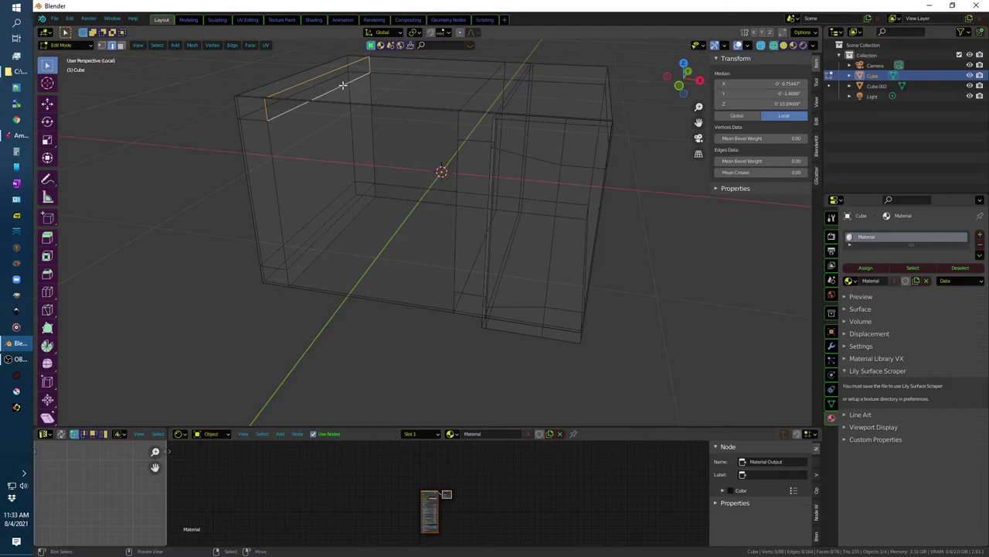
pyautogui.hotkey('ctrl', 'z')
pyautogui.hotkey('ctrl', 'z')
pyautogui.hotkey('ctrl', 'z')
pyautogui.hotkey('ctrl', 'z')
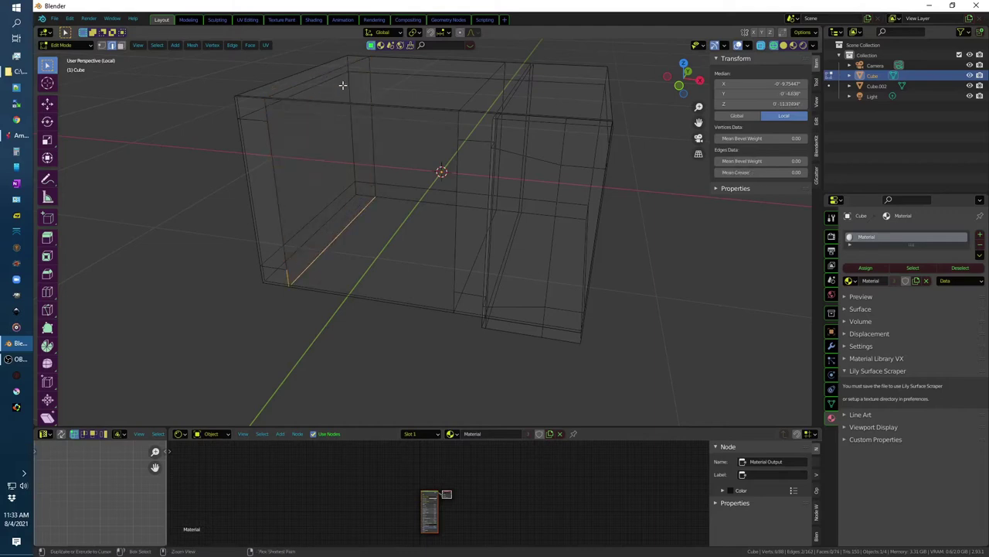
pyautogui.hotkey('ctrl', 'r')
pyautogui.click(366, 205)
pyautogui.click(371, 201)
pyautogui.moveTo(340, 232); pyautogui.dragTo(345, 229, button='middle')
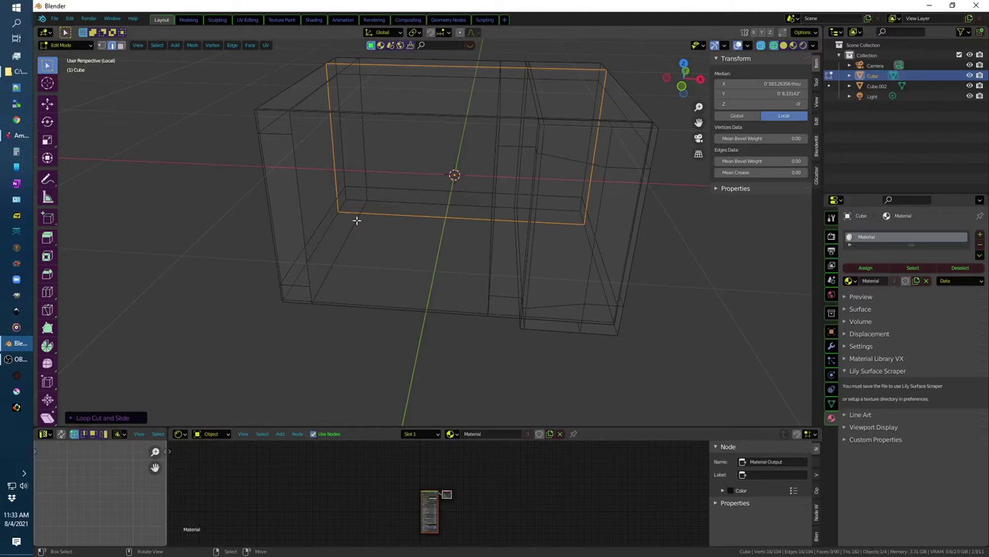
# Step: Loop-cut the vertical edge on the cavity's inner wall and shorten the new edge along Z
pyautogui.press('1')
pyautogui.click(358, 213)
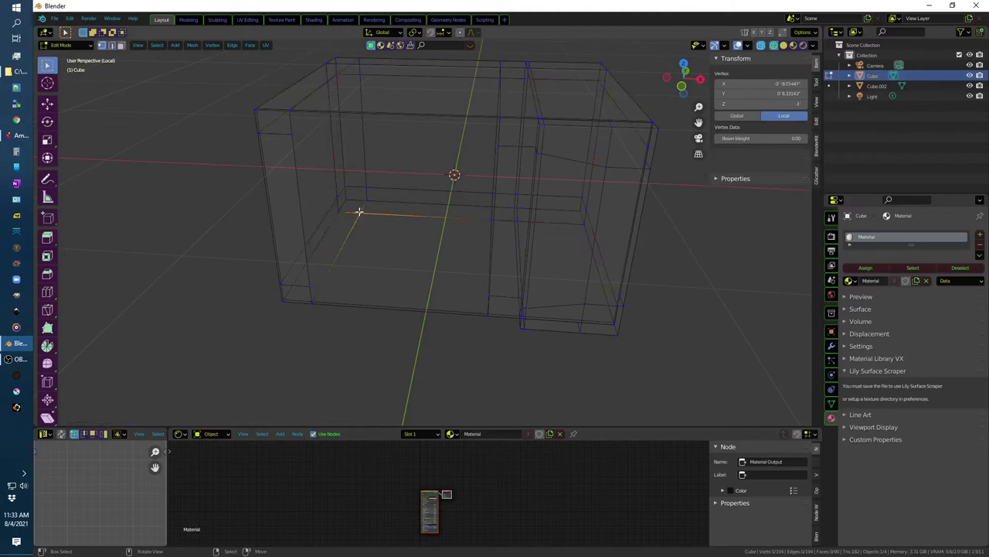
pyautogui.keyDown('shift'); pyautogui.click(350, 64); pyautogui.keyUp('shift')
pyautogui.click(347, 96)
pyautogui.click(354, 88)
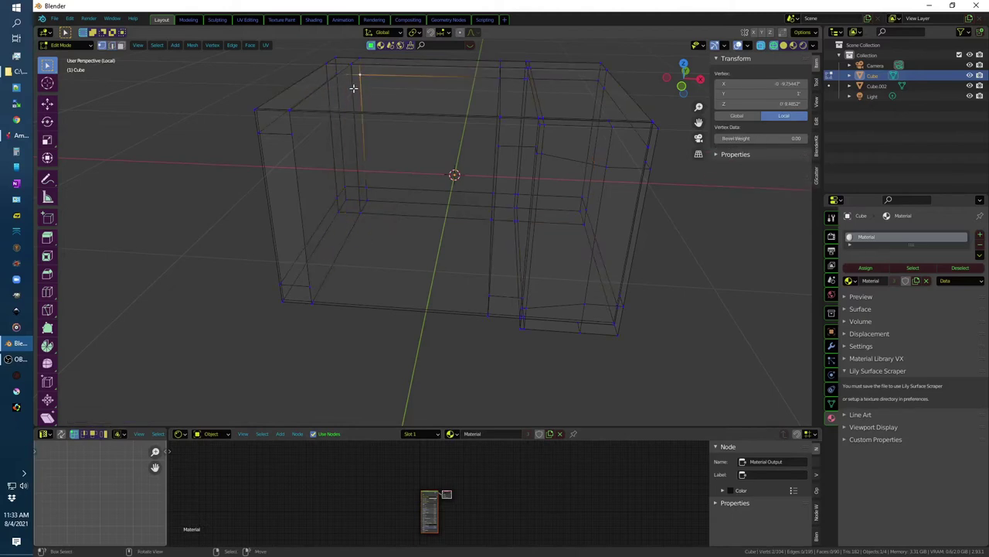
pyautogui.press('2')
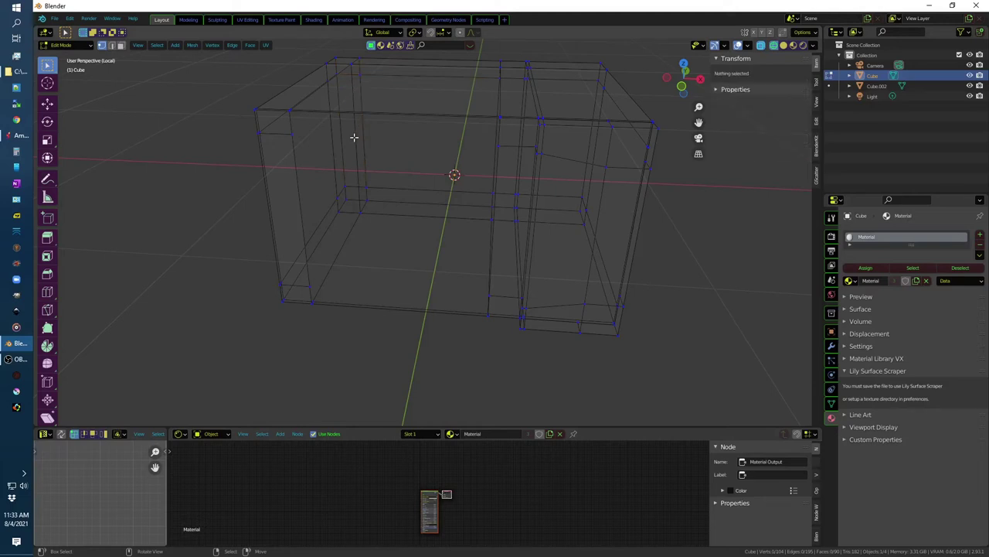
pyautogui.click(355, 137)
pyautogui.click(354, 137)
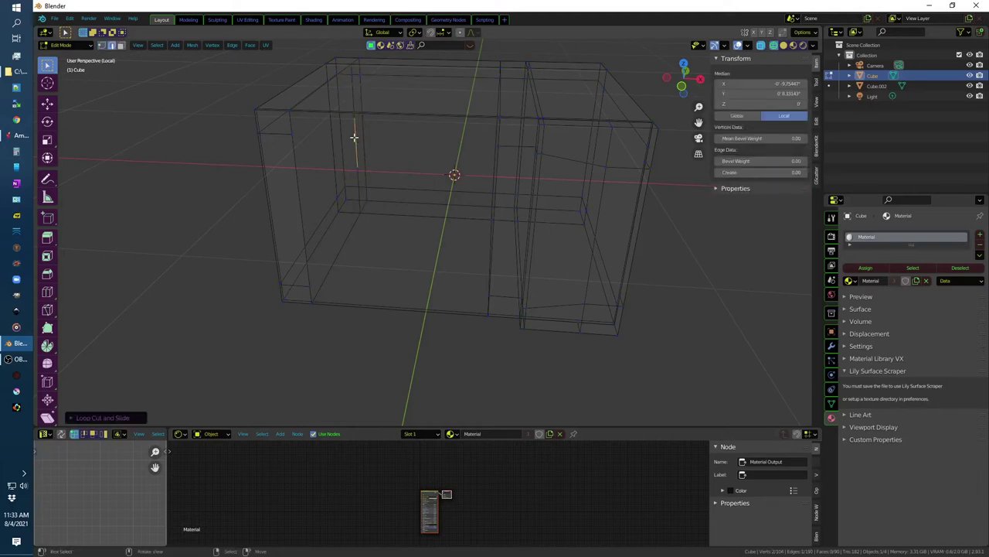
pyautogui.press('s')
pyautogui.press('z')
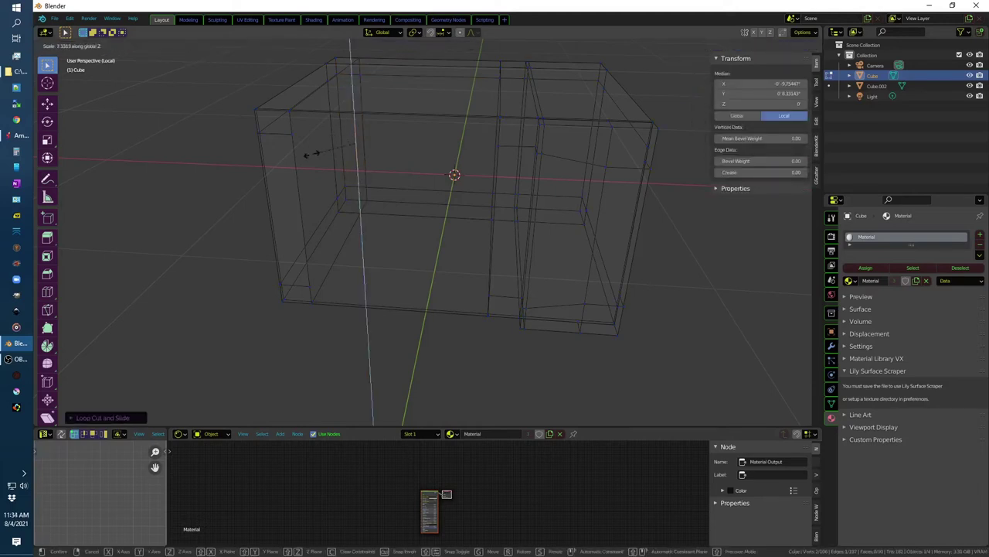
pyautogui.click(337, 160)
# Step: Resize the edge further, then fill a face between the two vertical edges
pyautogui.press('s')
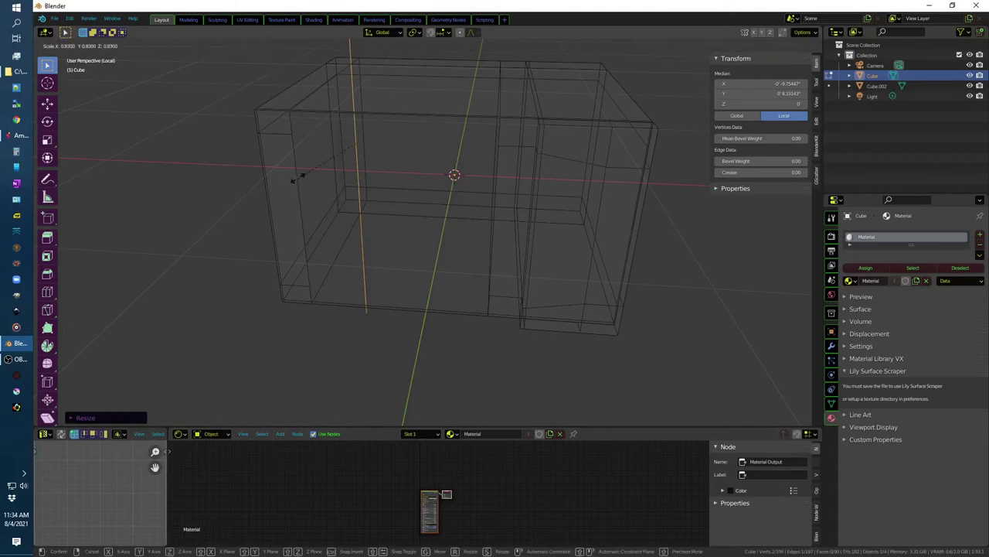
pyautogui.click(347, 151)
pyautogui.moveTo(426, 188)
pyautogui.mouseDown(button='middle')
pyautogui.moveTo(528, 175)
pyautogui.moveTo(446, 170)
pyautogui.moveTo(463, 274)
pyautogui.moveTo(468, 258)
pyautogui.moveTo(302, 268)
pyautogui.mouseUp(button='middle')
pyautogui.press('s')
pyautogui.click(385, 263)
pyautogui.keyDown('shift'); pyautogui.click(280, 288); pyautogui.keyUp('shift')
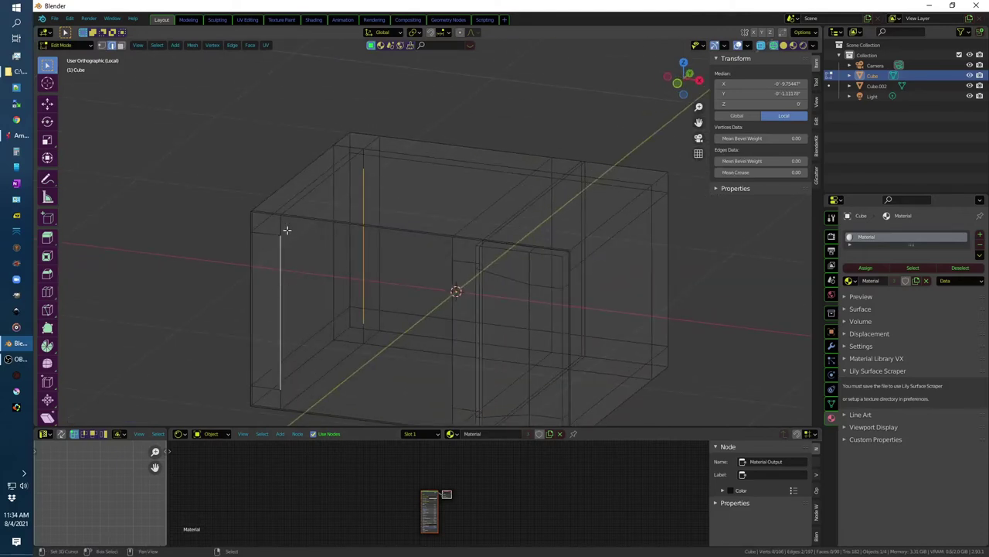
pyautogui.press('f')
# Step: Fill a face from the upper-left edges and select the lower-left and bottom edges
pyautogui.click(322, 184)
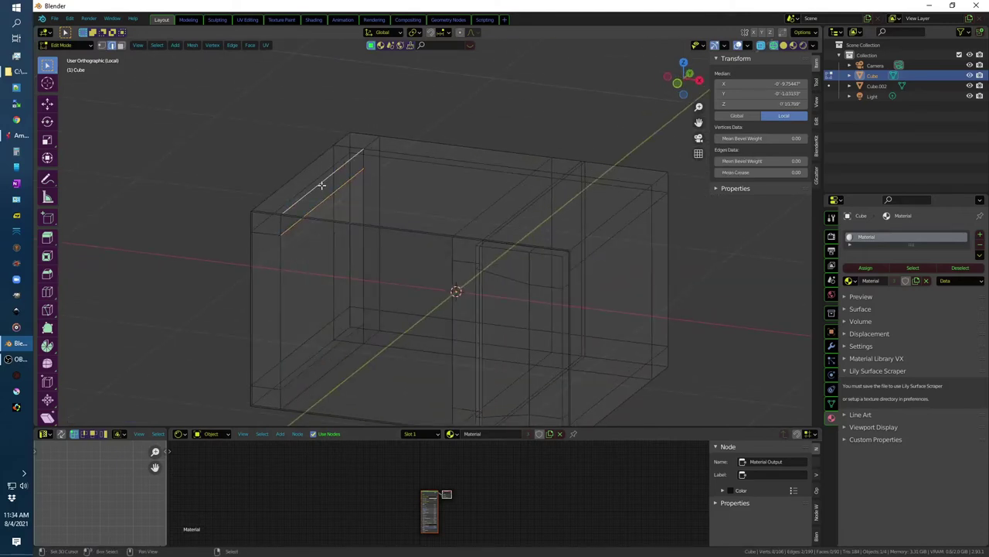
pyautogui.press('f')
pyautogui.click(283, 398)
pyautogui.keyDown('shift'); pyautogui.click(354, 333); pyautogui.keyUp('shift')
pyautogui.moveTo(336, 349)
pyautogui.mouseDown(button='middle')
pyautogui.moveTo(371, 332)
pyautogui.moveTo(364, 345)
pyautogui.moveTo(406, 358)
pyautogui.moveTo(495, 329)
pyautogui.moveTo(485, 340)
pyautogui.mouseUp(button='middle')
pyautogui.click(460, 333)
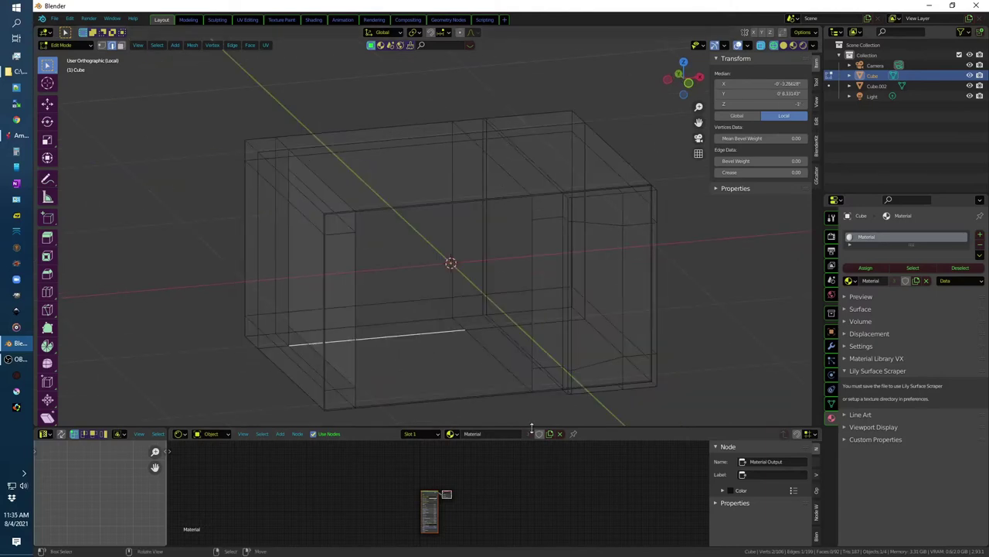
pyautogui.click(492, 357)
# Step: Join the bottom and top vertices with a new vertical edge
pyautogui.press('1')
pyautogui.click(467, 330)
pyautogui.keyDown('shift'); pyautogui.click(464, 135); pyautogui.keyUp('shift')
pyautogui.press('f')
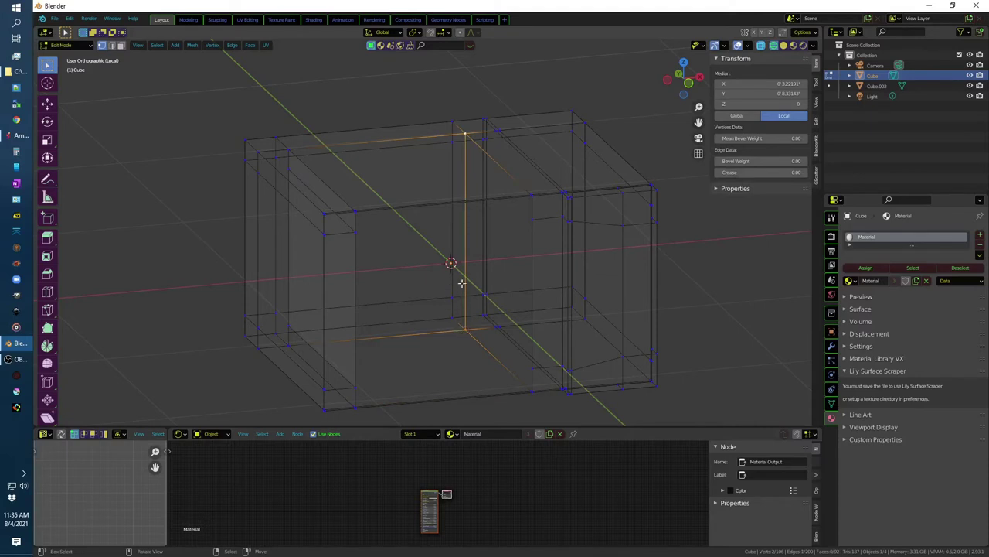
pyautogui.press('2')
pyautogui.click(533, 271)
pyautogui.click(467, 228)
# Step: Add a loop cut across the new vertical edge and resize the middle edge
pyautogui.hotkey('ctrl', 'r')
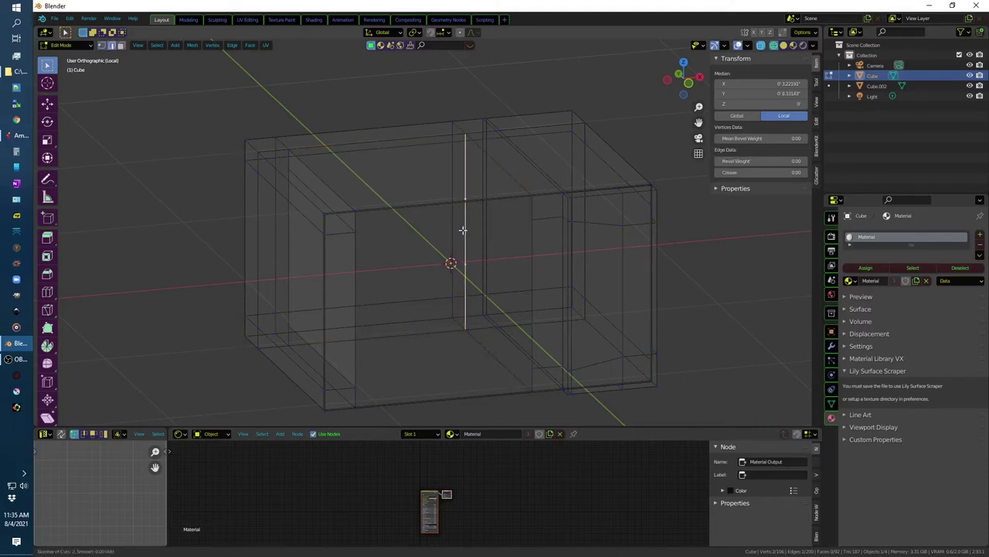
pyautogui.click(462, 229)
pyautogui.click(439, 224)
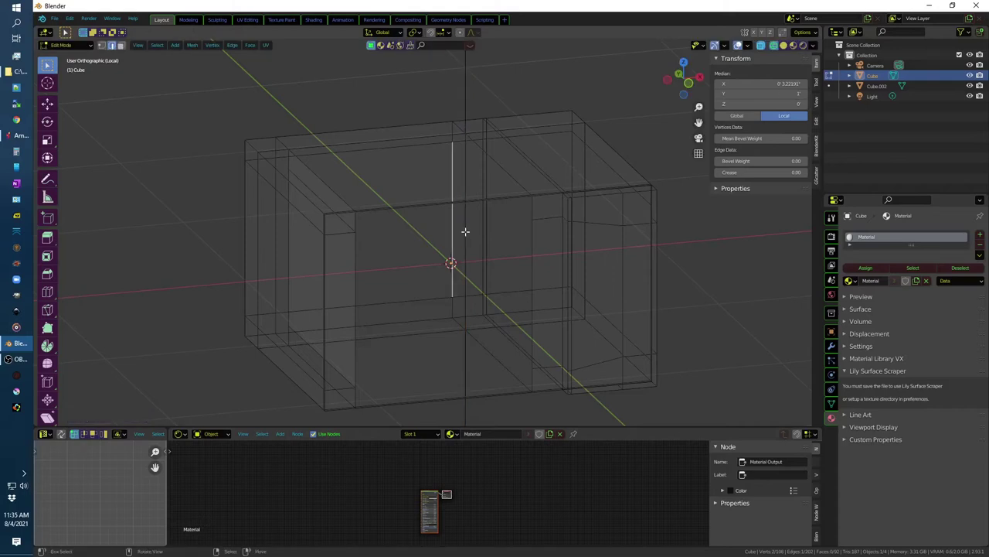
pyautogui.click(464, 227)
pyautogui.press('s')
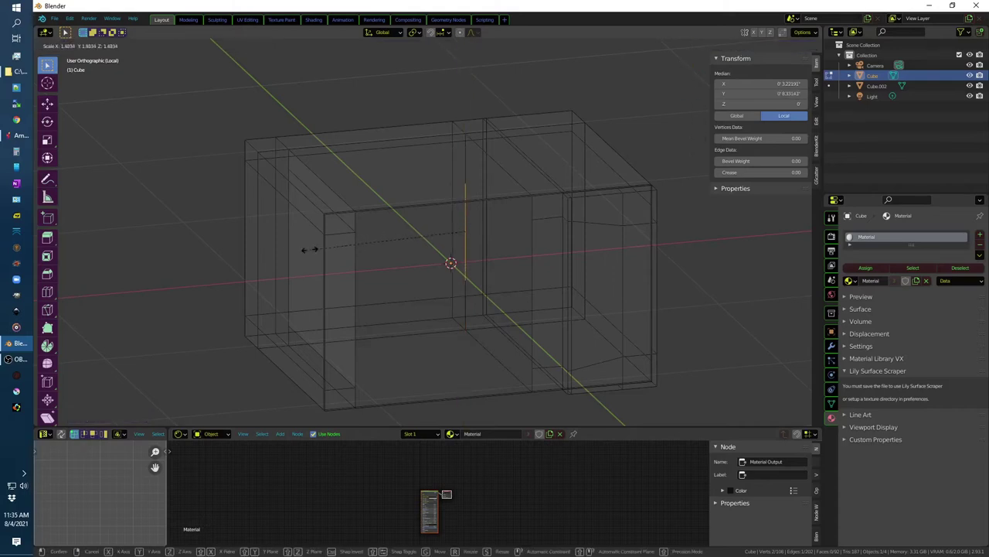
pyautogui.click(241, 255)
# Step: From the front view, resize the edge again and select a vertex near the top
pyautogui.press('KP_1')
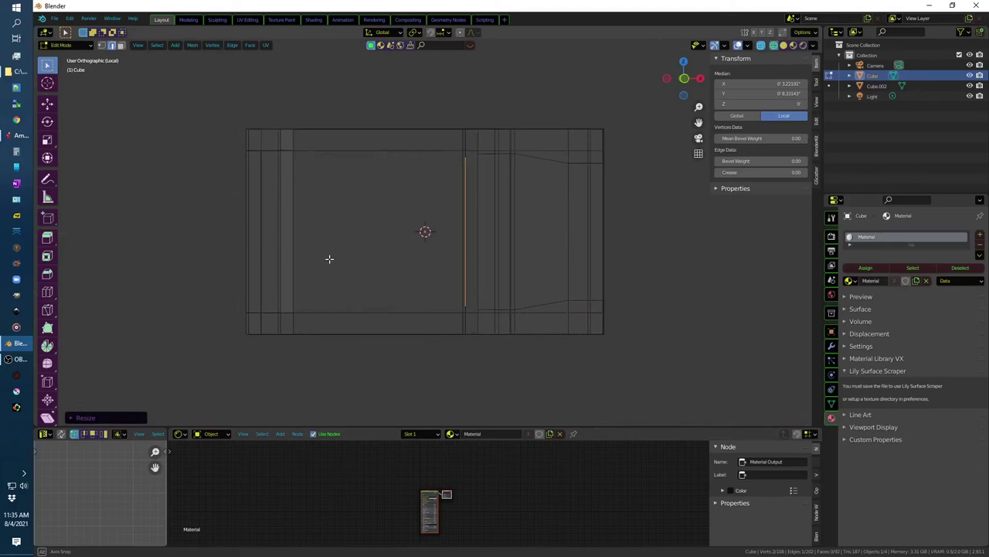
pyautogui.press('s')
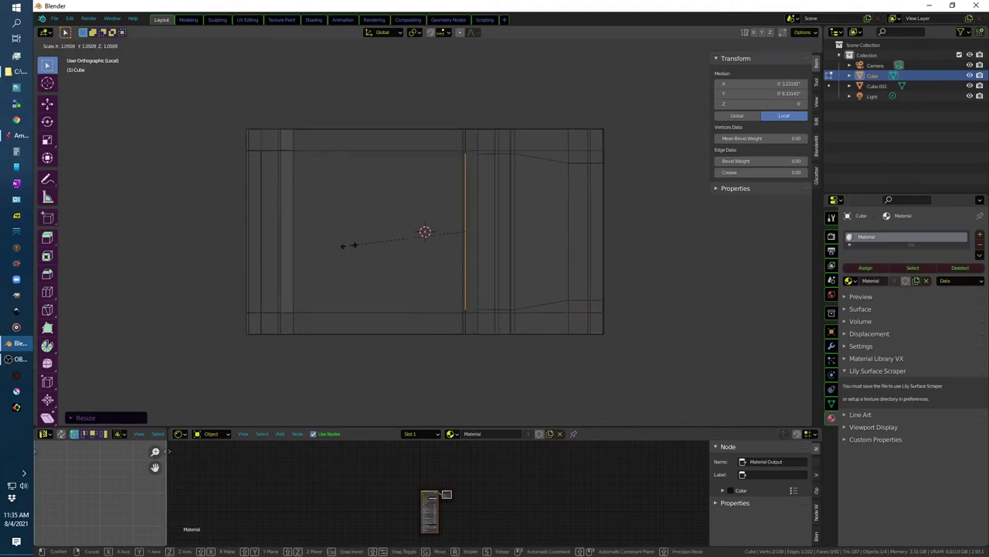
pyautogui.click(345, 249)
pyautogui.moveTo(345, 249); pyautogui.dragTo(354, 265, button='middle')
pyautogui.press('1')
pyautogui.click(537, 193)
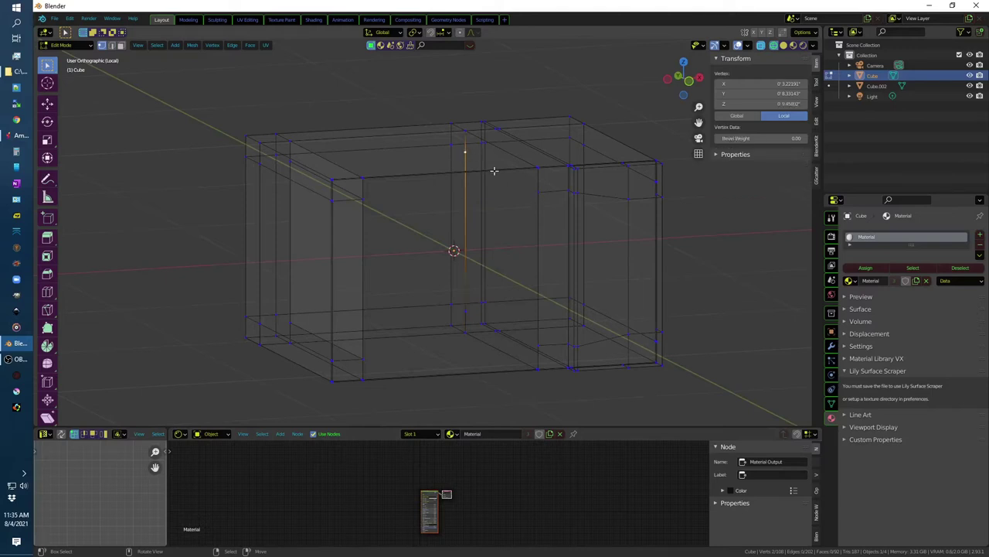
# Step: Select the top corner vertices and the top face between the inner and outer edges
pyautogui.click(463, 311)
pyautogui.keyDown('shift'); pyautogui.click(464, 131); pyautogui.keyUp('shift')
pyautogui.keyDown('shift'); pyautogui.click(464, 133); pyautogui.keyUp('shift')
pyautogui.scroll(5, 537, 191)
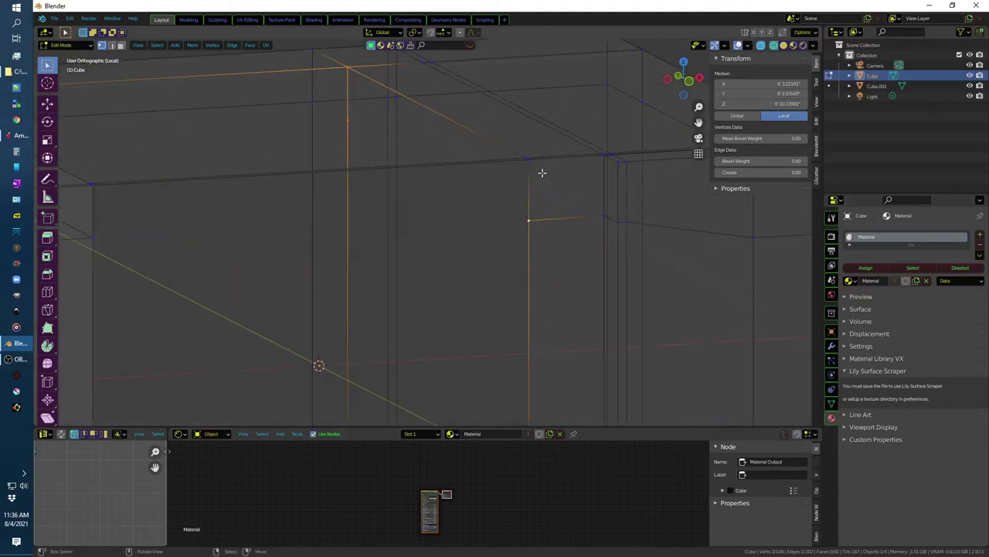
pyautogui.keyDown('shift'); pyautogui.click(528, 158); pyautogui.keyUp('shift')
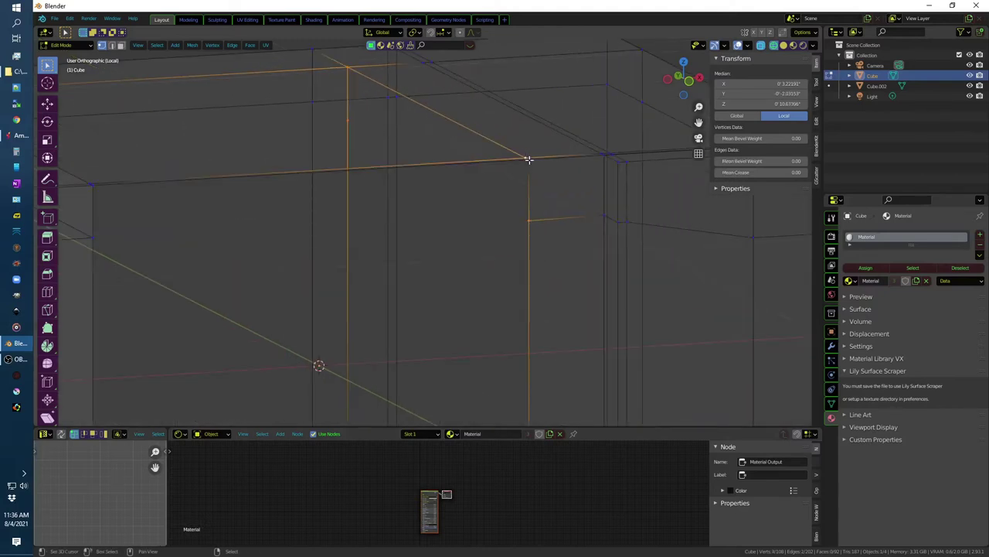
pyautogui.keyDown('shift'); pyautogui.click(501, 226); pyautogui.keyUp('shift')
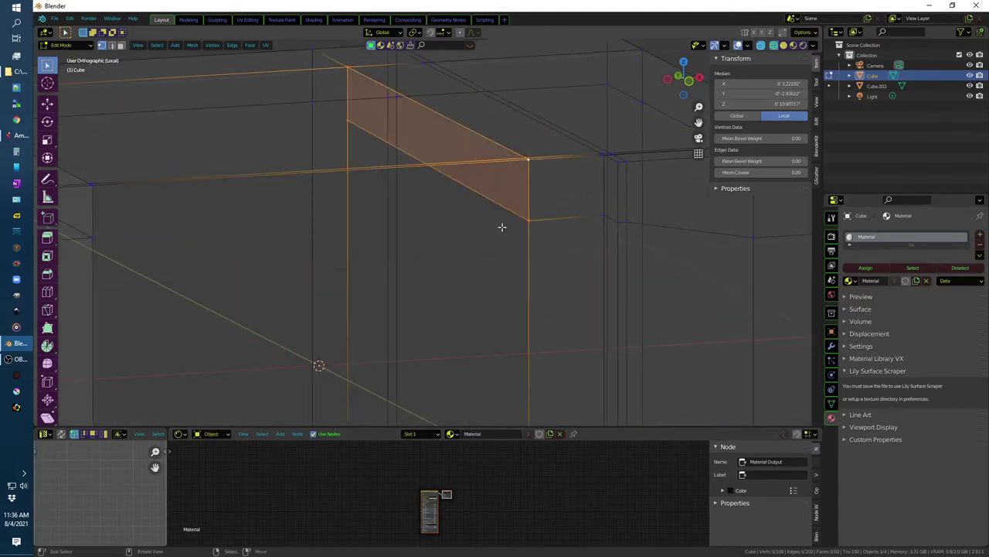
pyautogui.click(349, 125)
pyautogui.moveTo(396, 227)
pyautogui.mouseDown(button='middle')
pyautogui.moveTo(630, 219)
pyautogui.moveTo(150, 137)
pyautogui.mouseUp(button='middle')
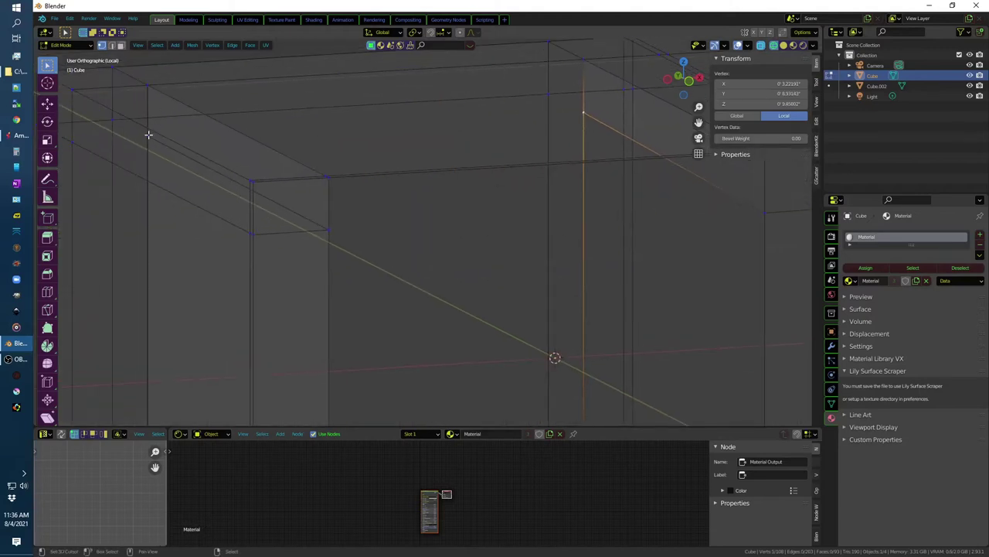
pyautogui.keyDown('shift'); pyautogui.click(147, 84); pyautogui.keyUp('shift')
pyautogui.keyDown('shift'); pyautogui.click(584, 59); pyautogui.keyUp('shift')
pyautogui.keyDown('shift'); pyautogui.click(540, 160); pyautogui.keyUp('shift')
# Step: In perspective view, fill the gap with a face from its left, top and right edges
pyautogui.moveTo(539, 159); pyautogui.dragTo(335, 201, button='middle')
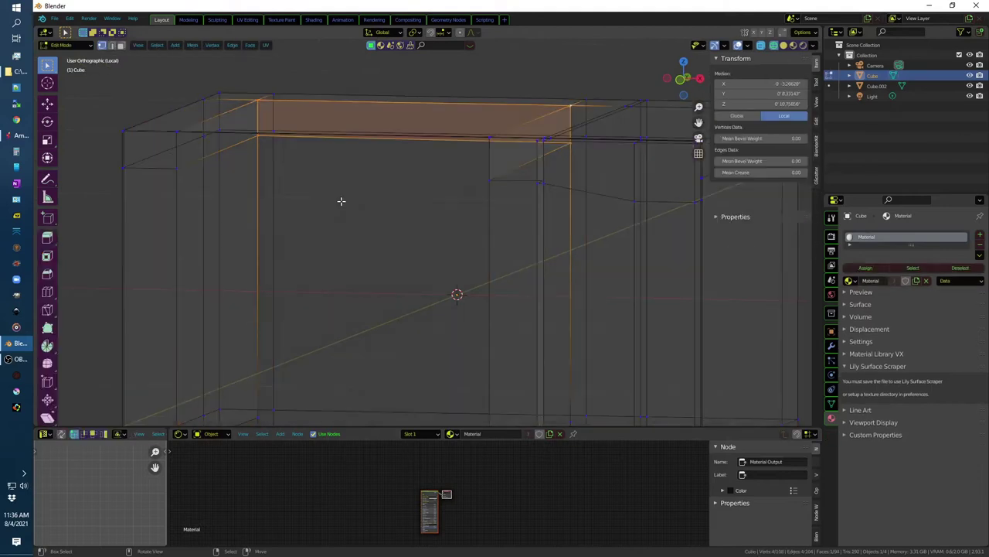
pyautogui.press('KP_5')
pyautogui.moveTo(342, 201)
pyautogui.mouseDown(button='middle')
pyautogui.moveTo(353, 196)
pyautogui.moveTo(265, 263)
pyautogui.mouseUp(button='middle')
pyautogui.click(256, 261)
pyautogui.keyDown('shift'); pyautogui.click(363, 144); pyautogui.keyUp('shift')
pyautogui.keyDown('shift'); pyautogui.click(517, 207); pyautogui.keyUp('shift')
pyautogui.press('f')
# Step: Clear the selection and pick the edges of the thin bottom face
pyautogui.hotkey('alt', 'a')
pyautogui.click(285, 374)
pyautogui.keyDown('shift'); pyautogui.click(312, 400); pyautogui.keyUp('shift')
pyautogui.keyDown('shift'); pyautogui.click(514, 386); pyautogui.keyUp('shift')
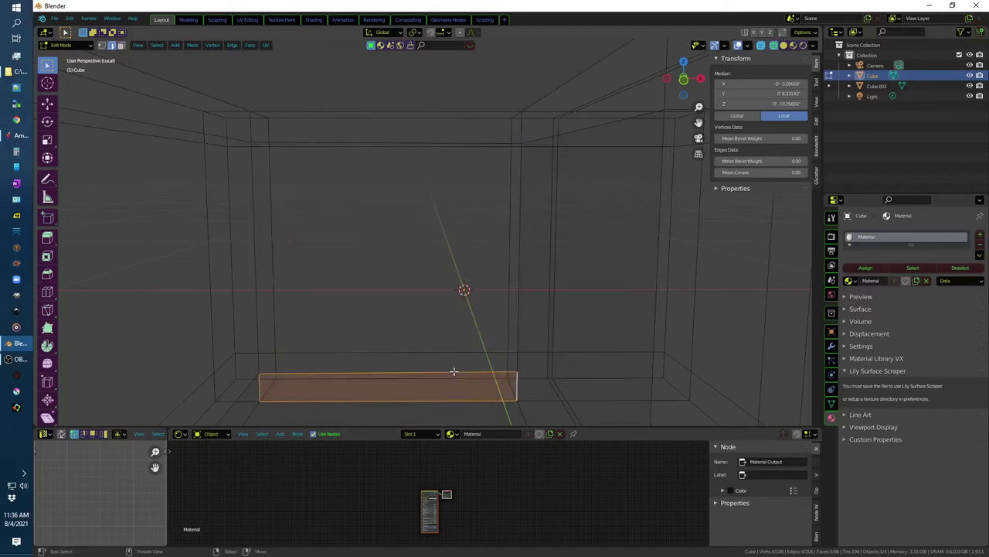
# Step: Connect two bottom vertices of the cavity with a new edge
pyautogui.click(519, 376)
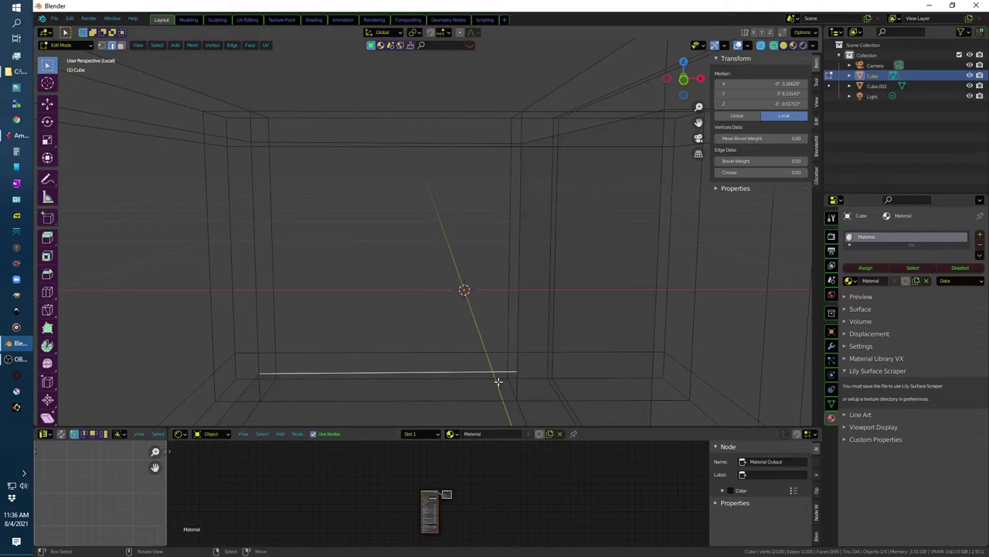
pyautogui.press('1')
pyautogui.click(498, 381)
pyautogui.moveTo(459, 364)
pyautogui.mouseDown(button='middle')
pyautogui.moveTo(531, 258)
pyautogui.moveTo(553, 544)
pyautogui.mouseUp(button='middle')
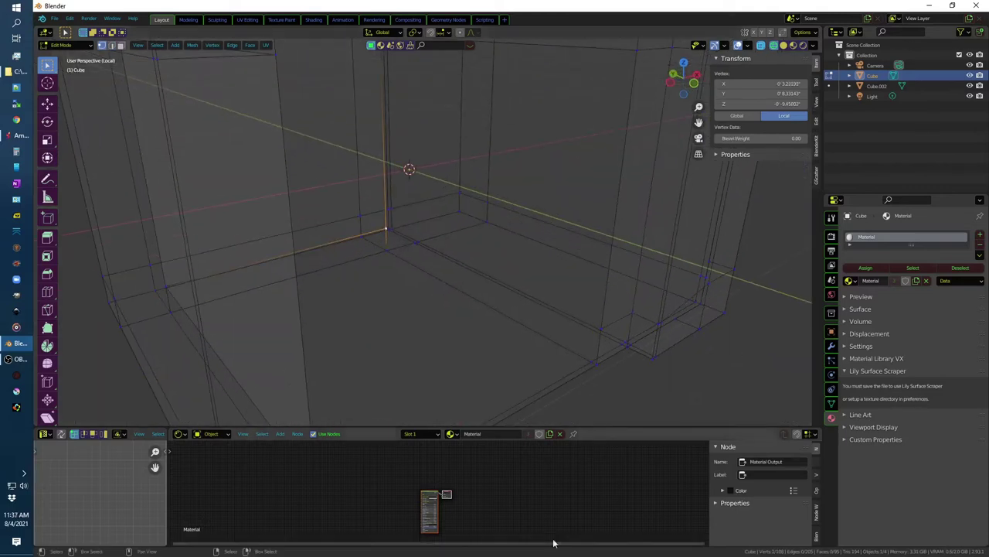
pyautogui.keyDown('shift'); pyautogui.click(599, 330); pyautogui.keyUp('shift')
pyautogui.moveTo(541, 348)
pyautogui.mouseDown(button='middle')
pyautogui.moveTo(475, 320)
pyautogui.moveTo(488, 312)
pyautogui.mouseUp(button='middle')
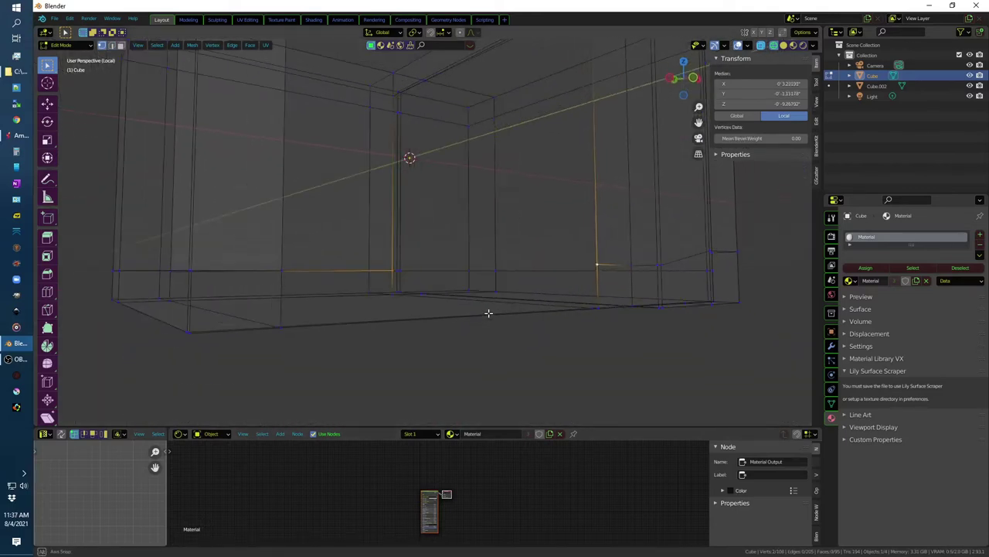
pyautogui.press('f')
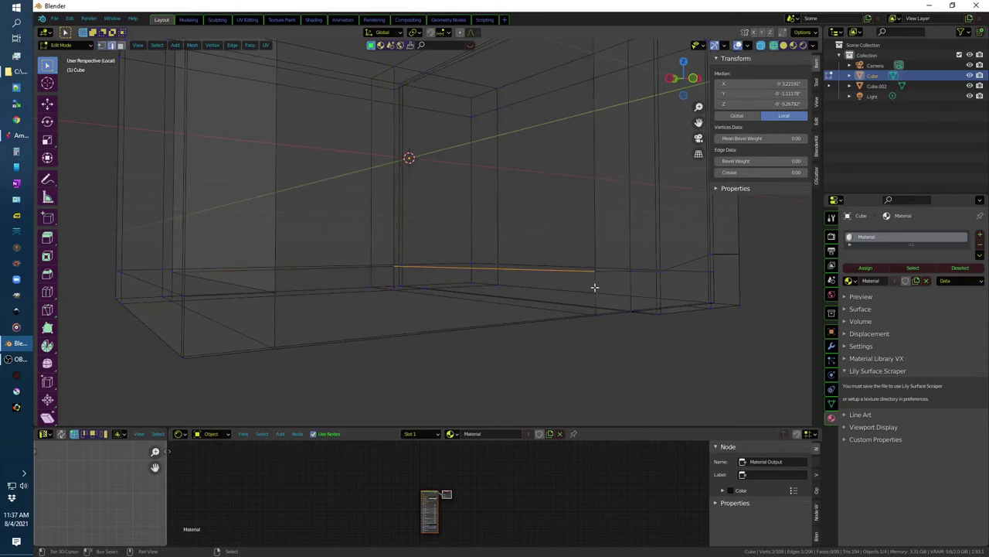
# Step: Select the four corner vertices of the body's bottom face
pyautogui.keyDown('shift'); pyautogui.click(394, 275); pyautogui.keyUp('shift')
pyautogui.moveTo(394, 275)
pyautogui.mouseDown(button='middle')
pyautogui.moveTo(484, 274)
pyautogui.moveTo(510, 309)
pyautogui.mouseUp(button='middle')
pyautogui.click(435, 278)
pyautogui.click(513, 306)
pyautogui.keyDown('shift'); pyautogui.click(142, 347); pyautogui.keyUp('shift')
pyautogui.moveTo(158, 366); pyautogui.dragTo(180, 400, button='middle')
pyautogui.keyDown('shift'); pyautogui.click(147, 392); pyautogui.keyUp('shift')
pyautogui.keyDown('shift'); pyautogui.click(513, 346); pyautogui.keyUp('shift')
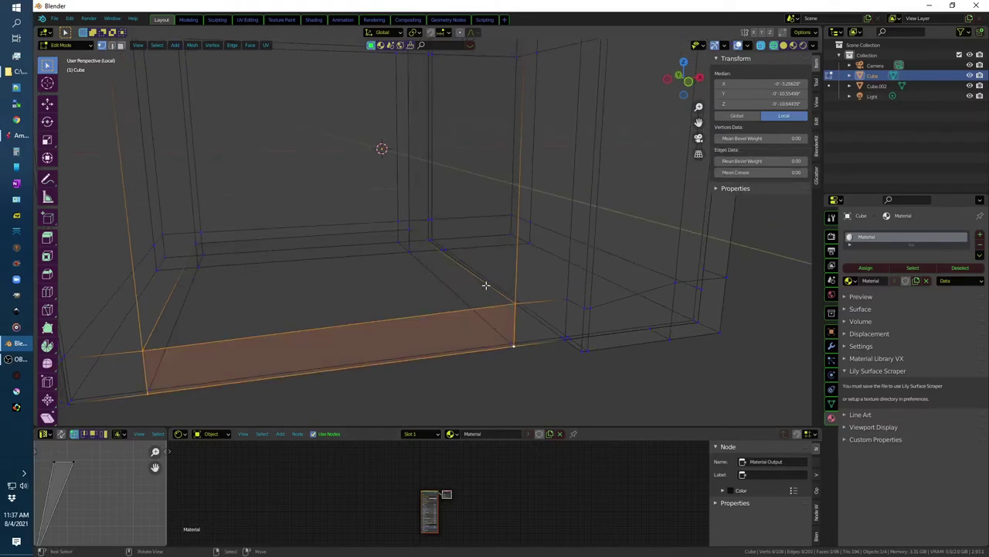
# Step: Select the four cavity floor corners, then return to solid shading and clear the selection
pyautogui.click(513, 303)
pyautogui.keyDown('shift'); pyautogui.click(409, 231); pyautogui.keyUp('shift')
pyautogui.keyDown('shift'); pyautogui.click(197, 243); pyautogui.keyUp('shift')
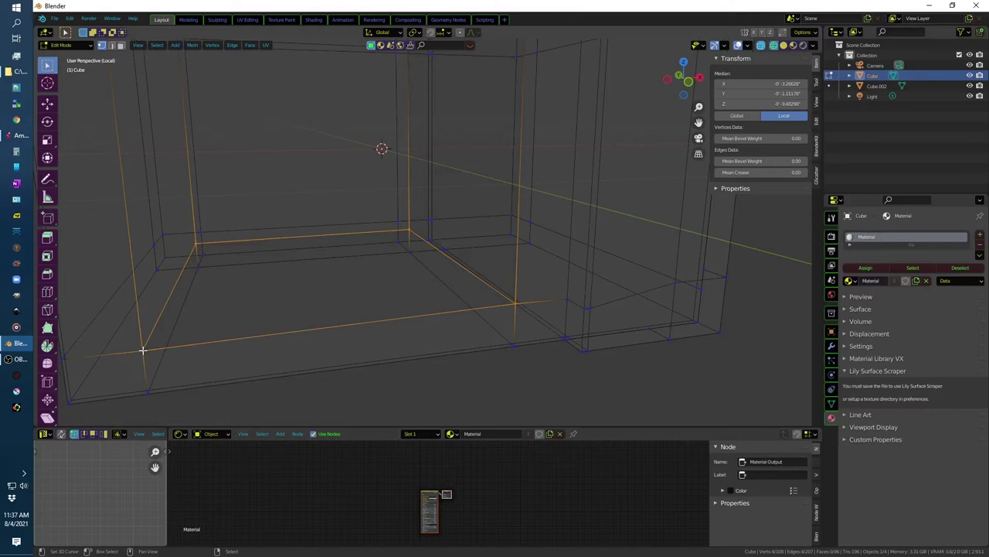
pyautogui.keyDown('shift'); pyautogui.click(142, 349); pyautogui.keyUp('shift')
pyautogui.hotkey('alt', 'z')
pyautogui.hotkey('alt', 'a')
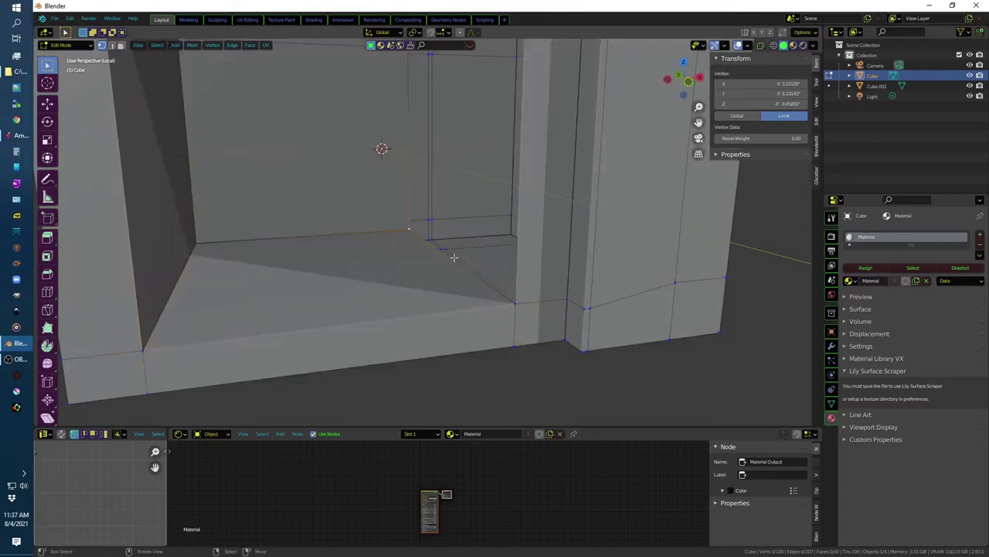
# Step: Move the inner top edge of the opening slightly up and back
pyautogui.keyDown('alt'); pyautogui.click(459, 269); pyautogui.keyUp('alt')
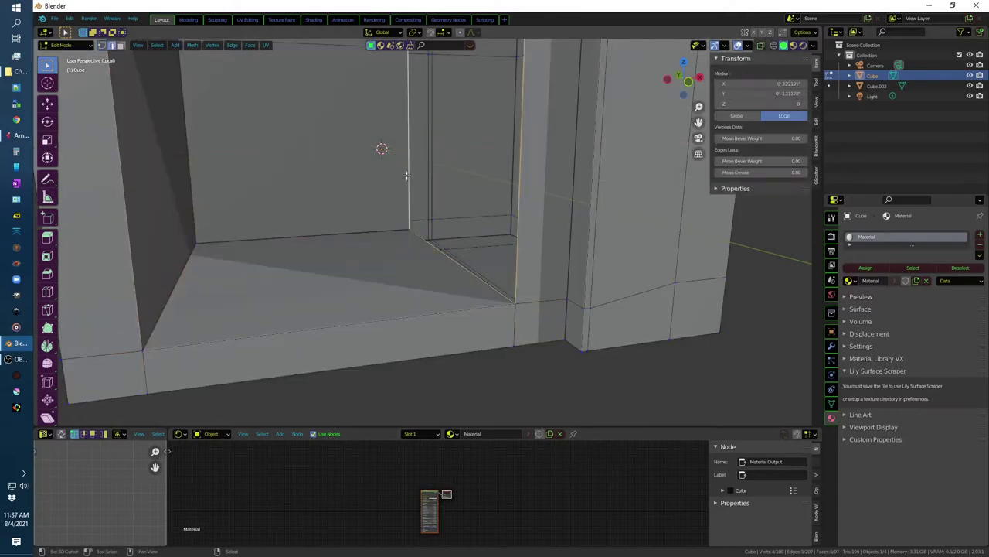
pyautogui.moveTo(459, 269); pyautogui.dragTo(418, 87, button='middle')
pyautogui.scroll(-5, 382, 148)
pyautogui.moveTo(379, 201); pyautogui.dragTo(372, 201, button='middle')
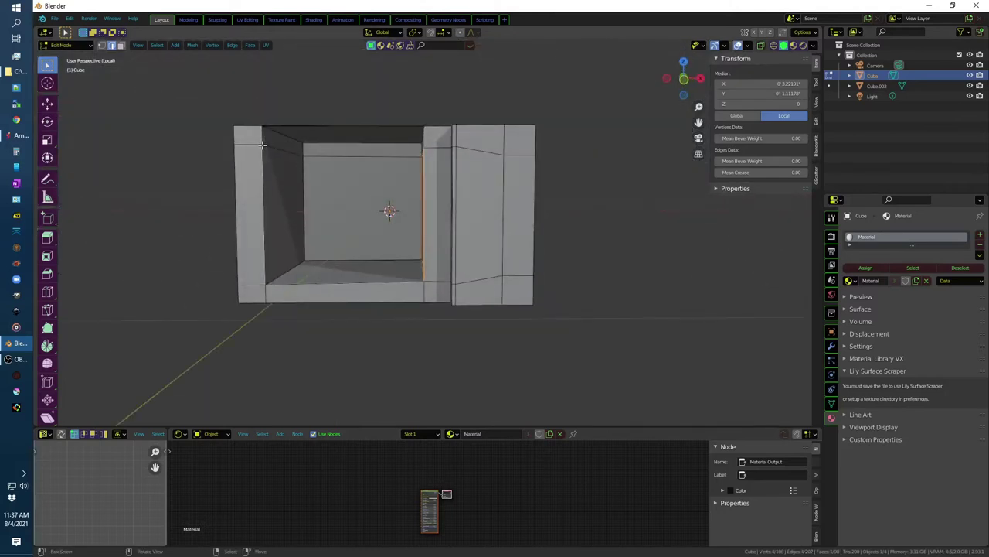
pyautogui.click(273, 147)
pyautogui.moveTo(273, 146); pyautogui.dragTo(435, 152, button='middle')
pyautogui.press('g')
pyautogui.click(321, 140)
# Step: In face mode, select the top inner face of the opening
pyautogui.press('3')
pyautogui.scroll(8, 322, 141)
pyautogui.click(363, 151)
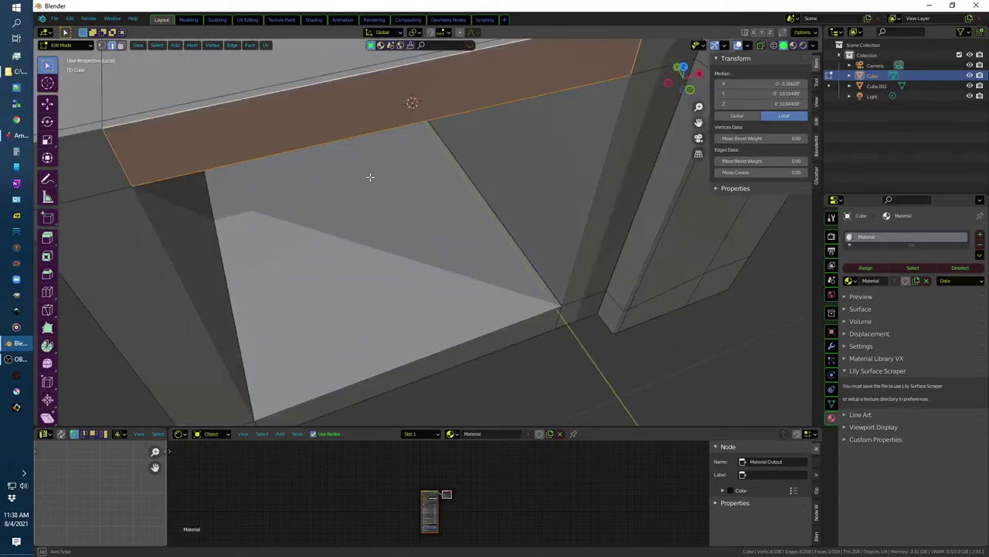
pyautogui.scroll(-8, 369, 177)
pyautogui.moveTo(393, 168); pyautogui.dragTo(502, 226, button='middle')
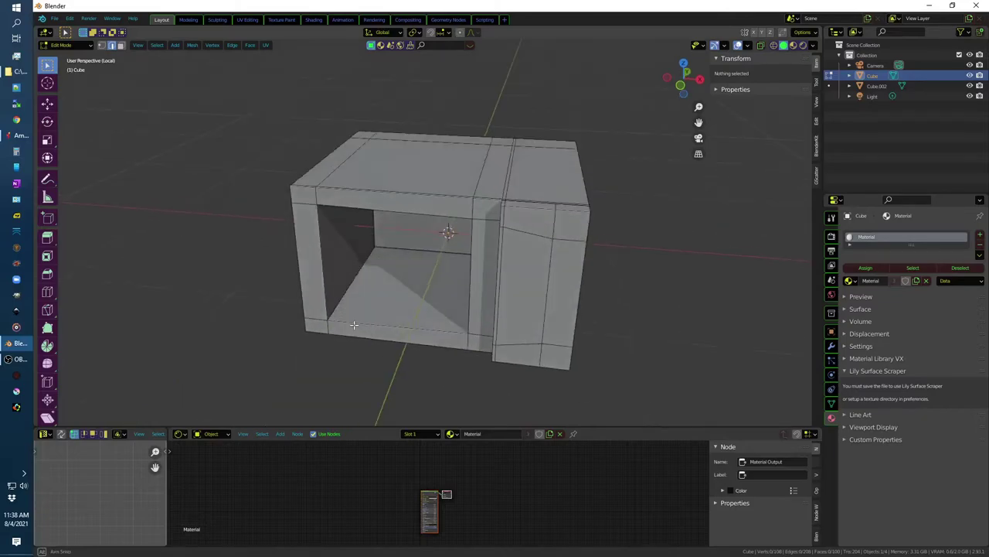
# Step: Enlarge the microwave reference image and clear the edge selection
pyautogui.click(360, 301)
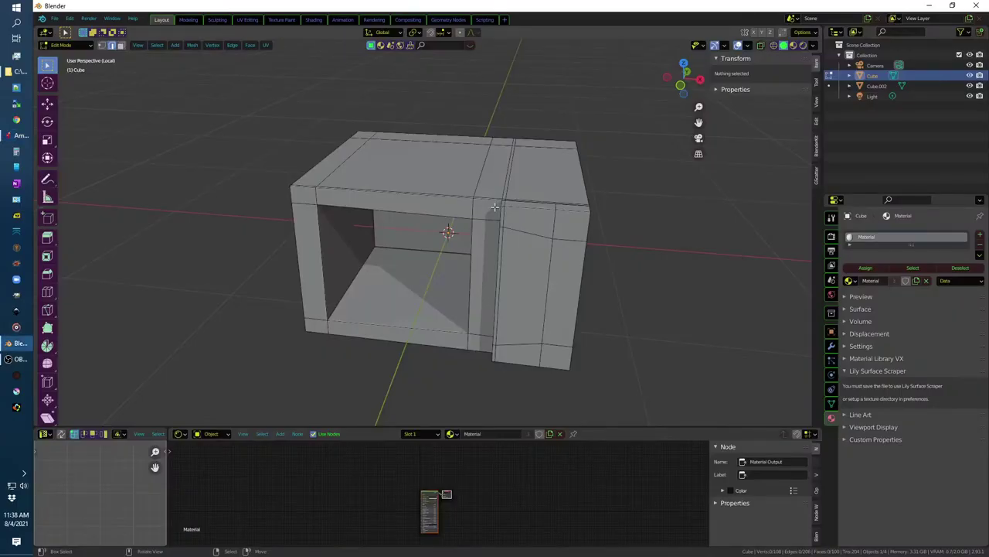
pyautogui.moveTo(498, 207); pyautogui.dragTo(504, 204, button='middle')
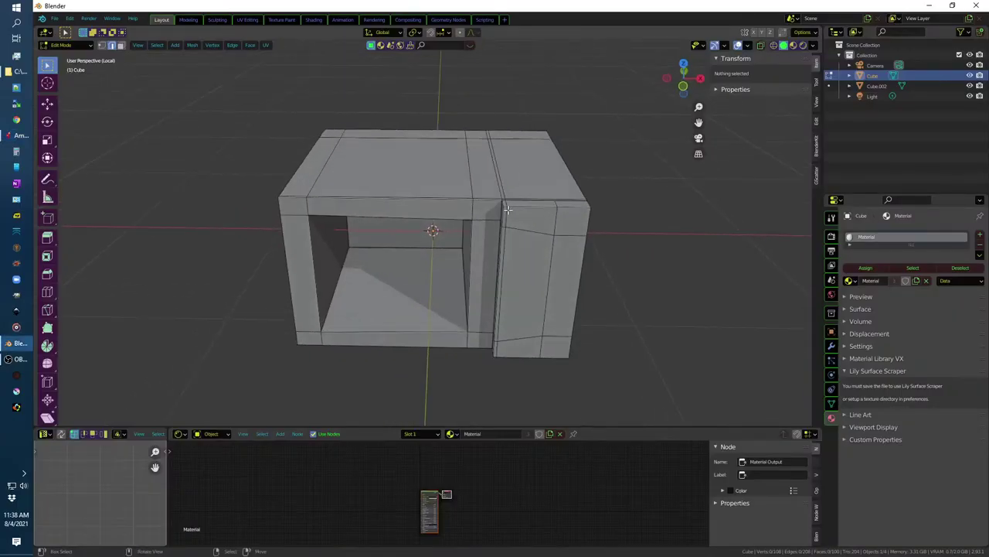
pyautogui.keyDown('shift'); pyautogui.click(504, 217); pyautogui.keyUp('shift')
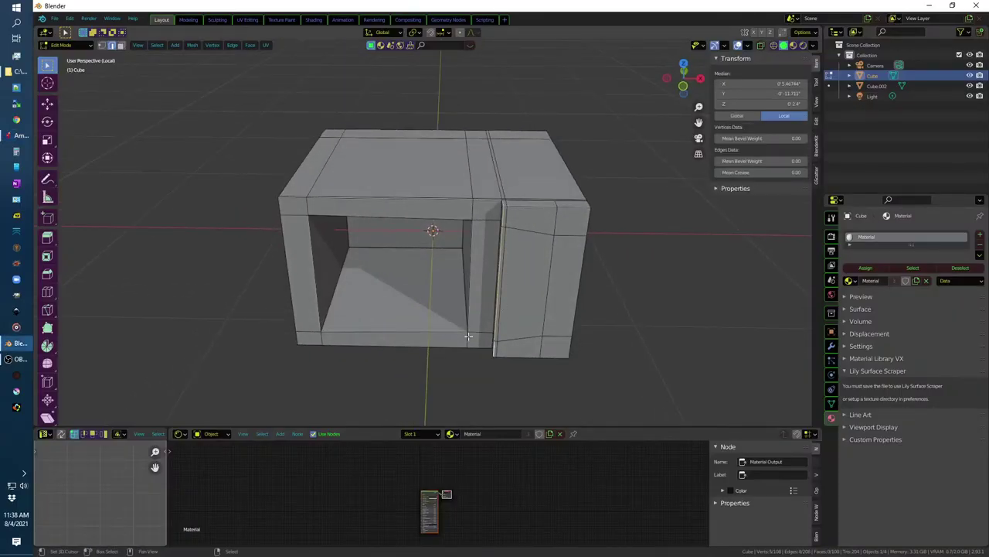
pyautogui.moveTo(467, 336); pyautogui.dragTo(498, 360, button='middle')
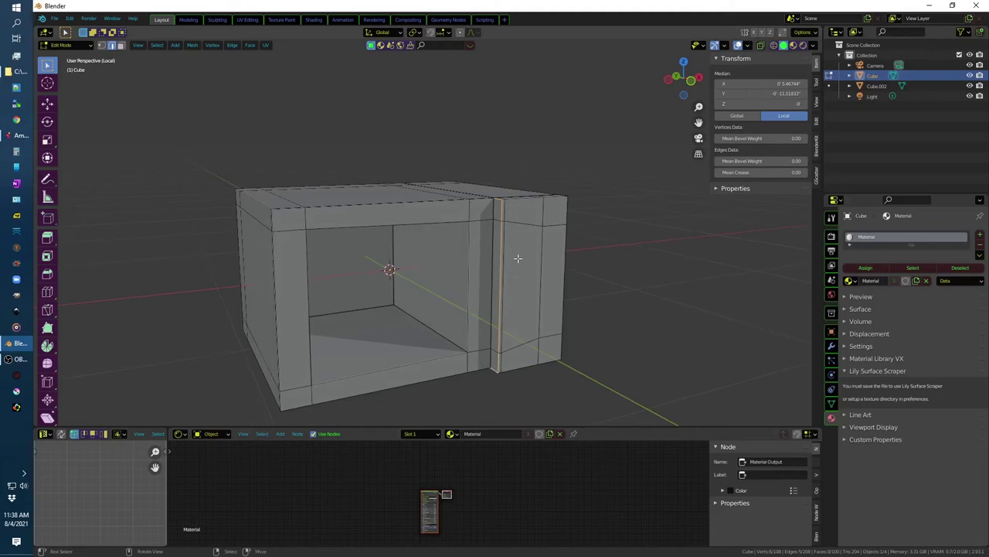
pyautogui.moveTo(517, 258); pyautogui.dragTo(484, 262, button='middle')
pyautogui.click(631, 239)
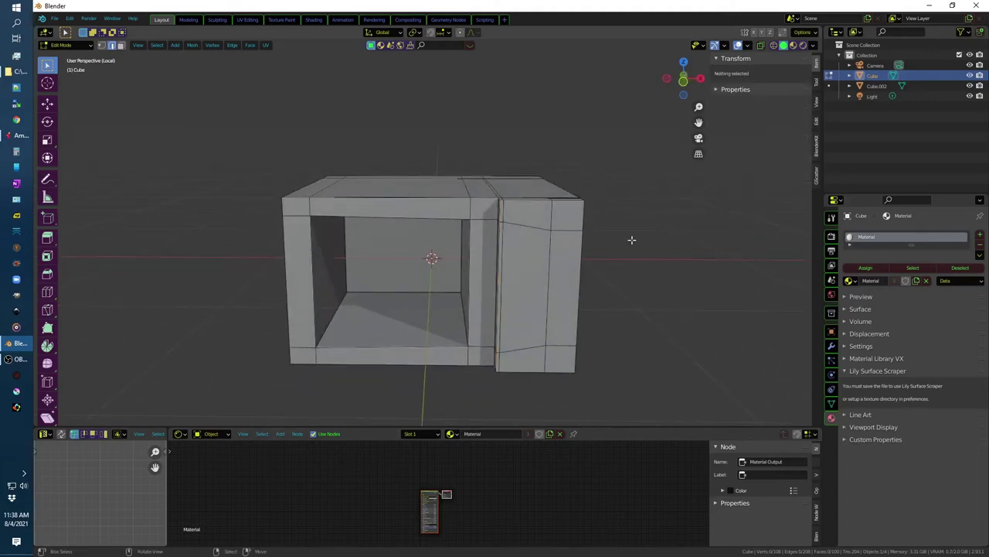
pyautogui.moveTo(631, 240); pyautogui.dragTo(623, 254, button='middle')
# Step: Dissolve the edge loop running across the body's top and control panel
pyautogui.click(503, 209)
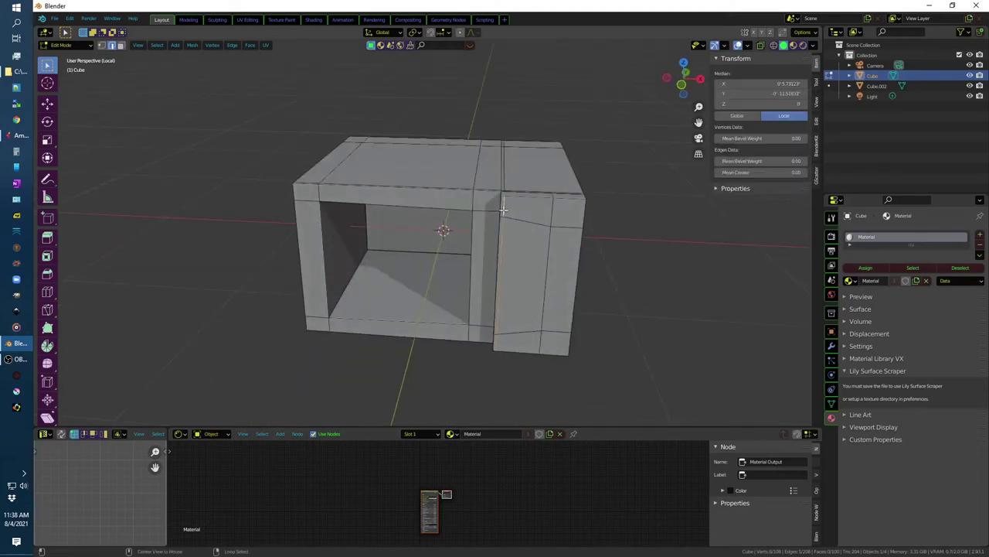
pyautogui.keyDown('alt'); pyautogui.click(501, 178); pyautogui.keyUp('alt')
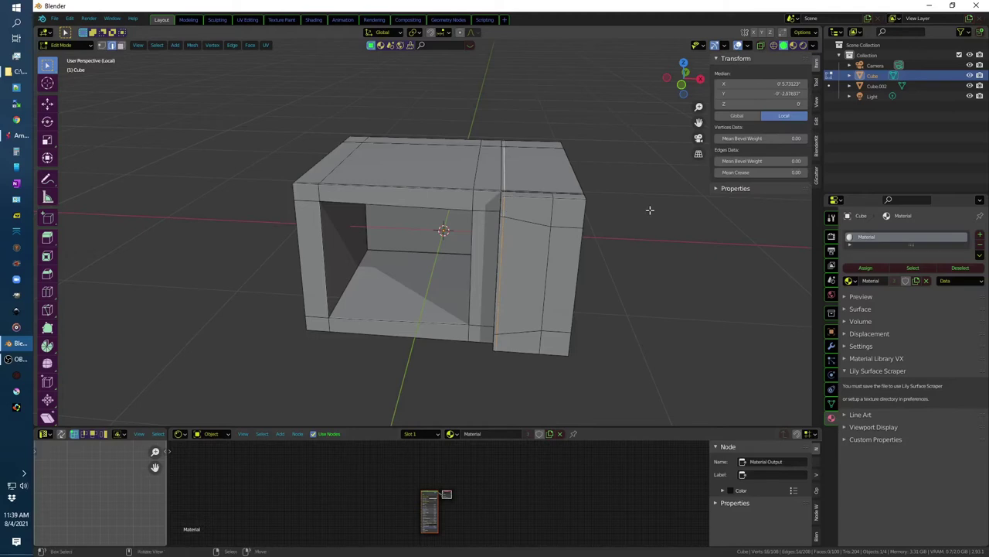
pyautogui.moveTo(648, 209); pyautogui.dragTo(636, 207, button='middle')
pyautogui.press('x')
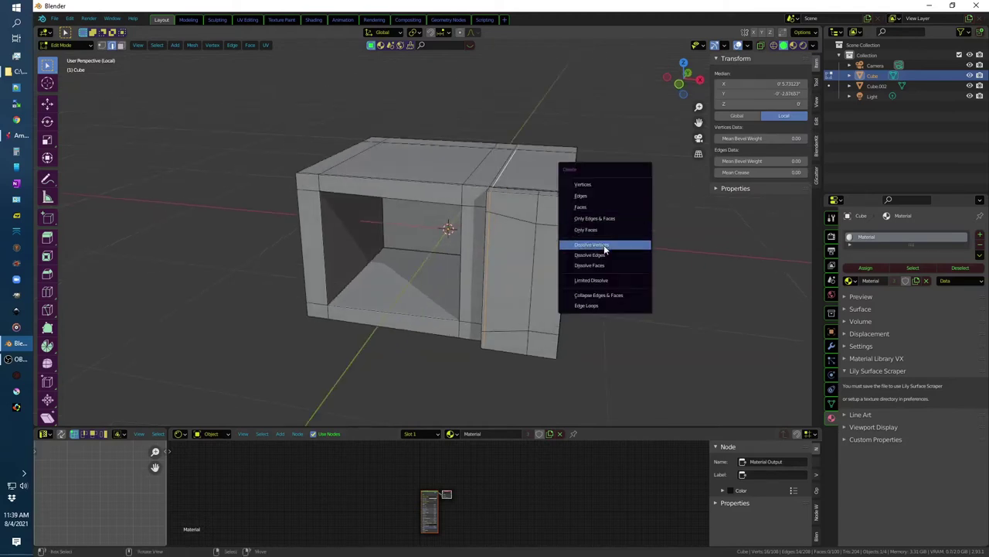
pyautogui.click(601, 248)
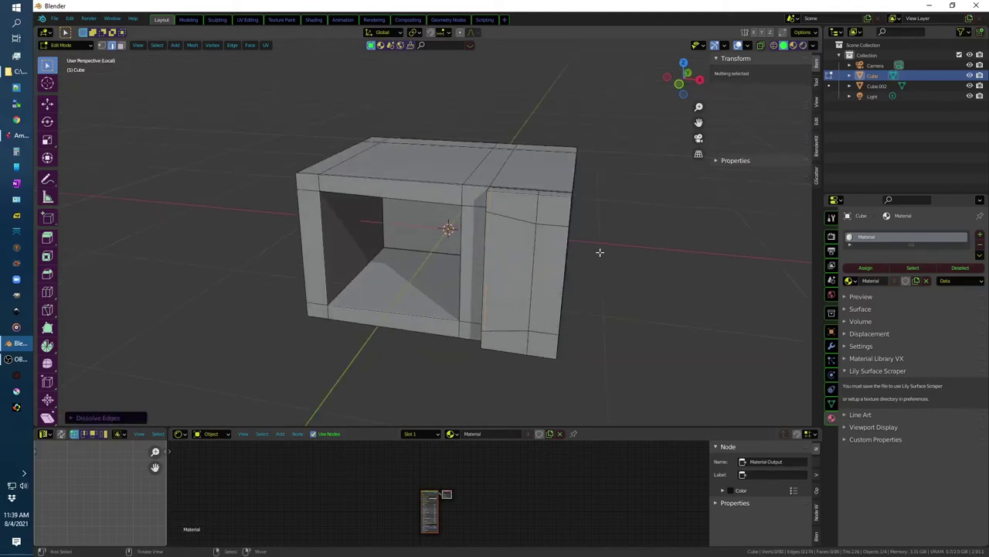
pyautogui.moveTo(600, 252)
pyautogui.mouseDown(button='middle')
pyautogui.moveTo(617, 261)
pyautogui.moveTo(428, 256)
pyautogui.mouseUp(button='middle')
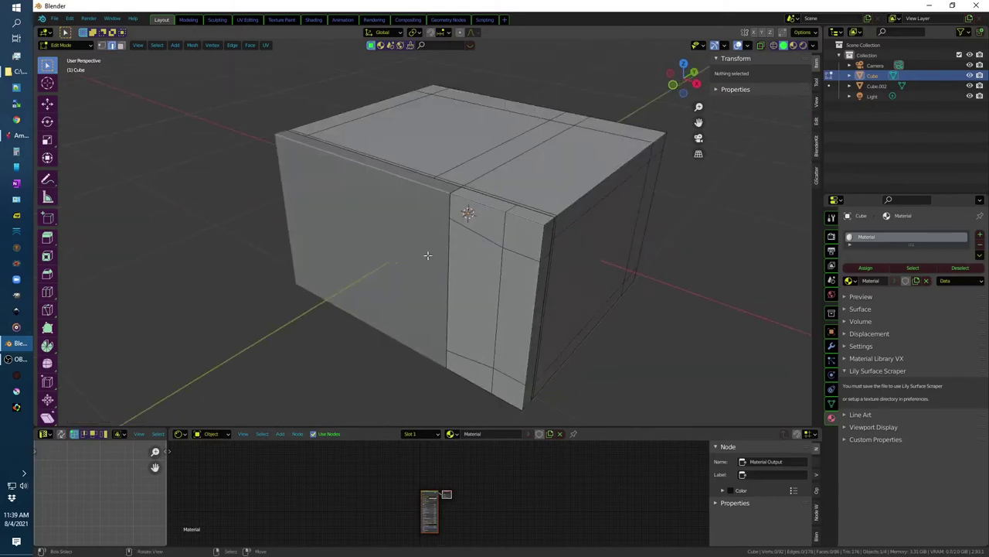
pyautogui.click(419, 255)
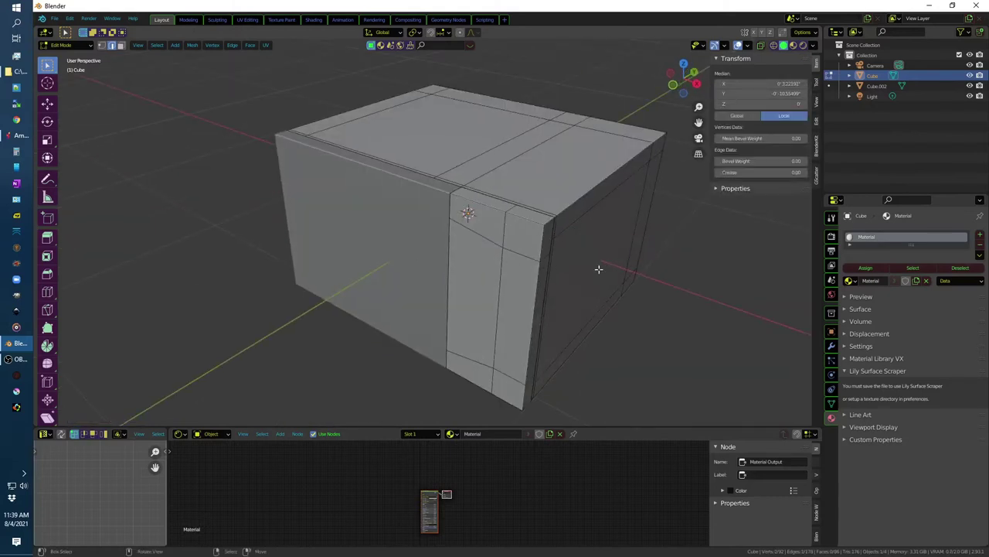
pyautogui.scroll(-2, 664, 286)
# Step: In Object Mode, isolate door slab Cube.002 in local view and compare with the reference photo
pyautogui.press('Tab')
pyautogui.moveTo(674, 301)
pyautogui.mouseDown(button='middle')
pyautogui.moveTo(624, 270)
pyautogui.moveTo(495, 254)
pyautogui.mouseUp(button='middle')
pyautogui.click(490, 252)
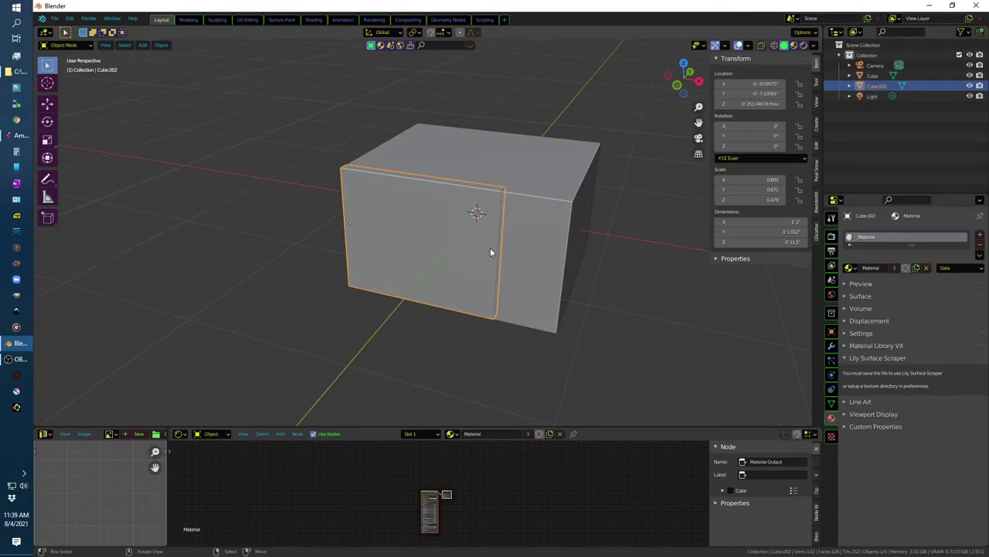
pyautogui.press('KP_Divide')
pyautogui.hotkey('alt', 'Tab')
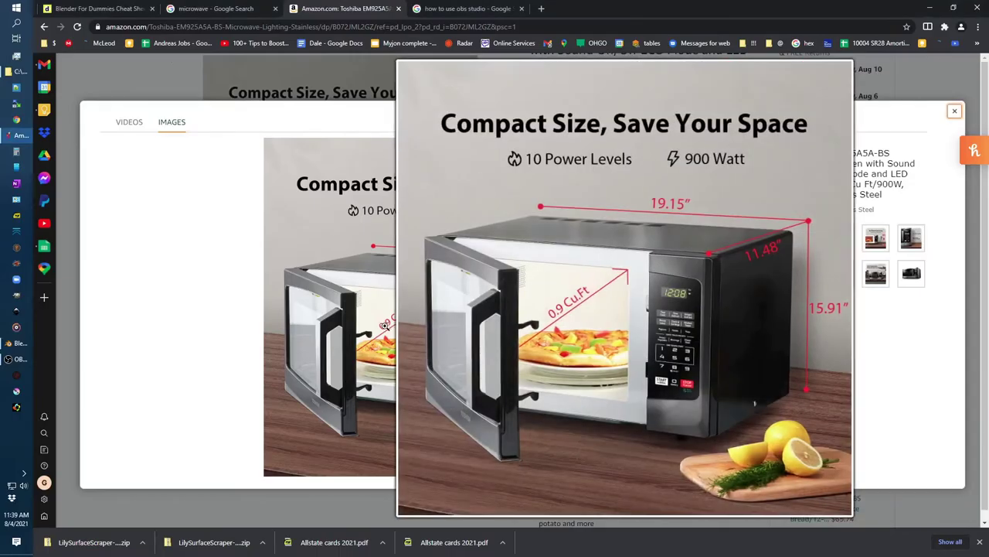
pyautogui.hotkey('alt', 'Tab')
pyautogui.moveTo(387, 326); pyautogui.dragTo(353, 294, button='middle')
pyautogui.hotkey('alt', 'Tab')
pyautogui.hotkey('alt', 'Tab')
pyautogui.moveTo(427, 308); pyautogui.dragTo(436, 307, button='middle')
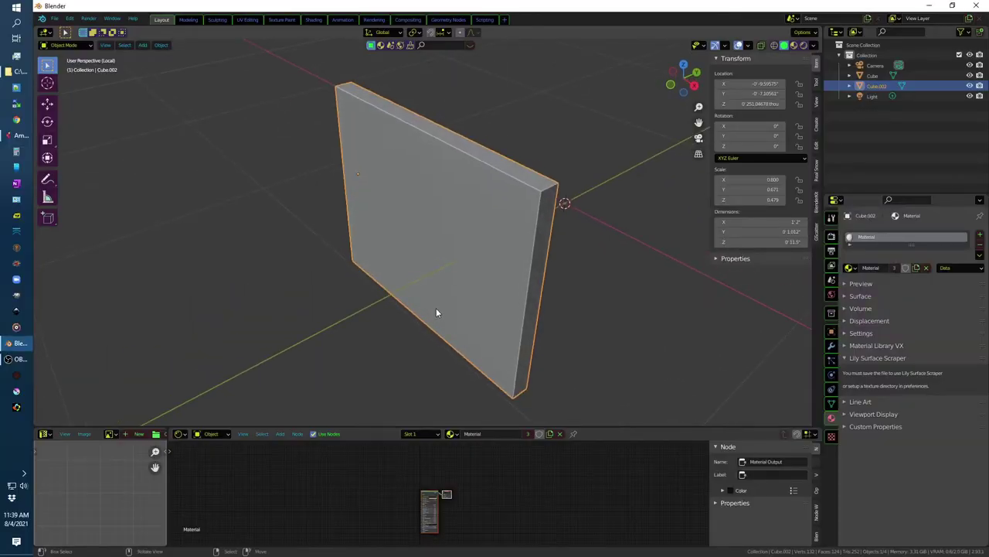
# Step: Inset the door slab's right side face and extrude it into a narrow strip
pyautogui.hotkey('alt', 'Tab')
pyautogui.hotkey('alt', 'Tab')
pyautogui.press('Tab')
pyautogui.press('3')
pyautogui.click(545, 251)
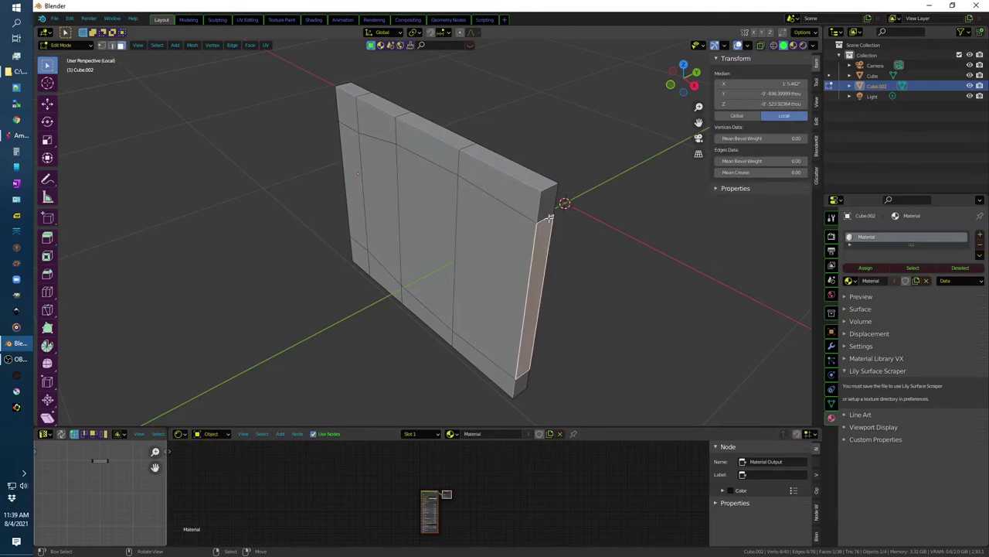
pyautogui.press('i')
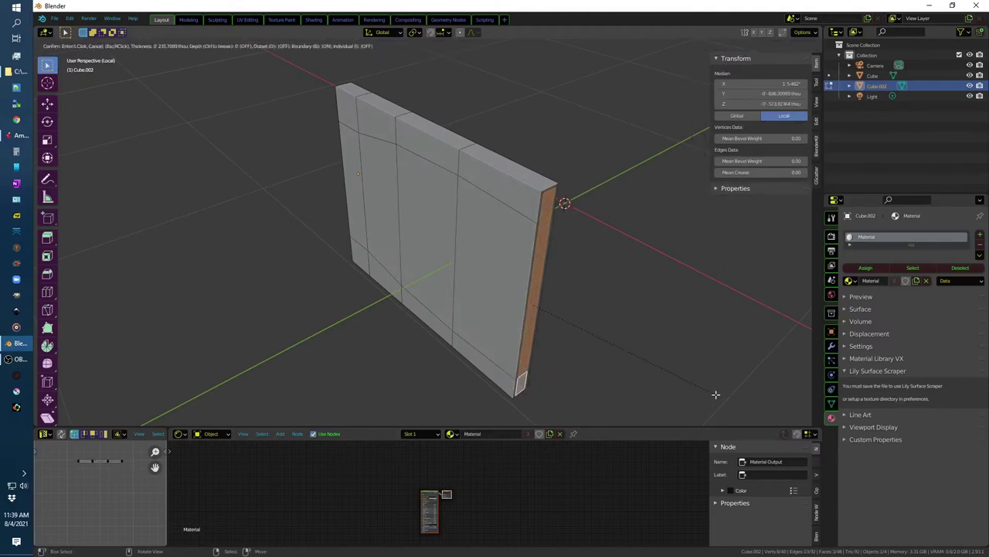
pyautogui.click(717, 397)
pyautogui.press('e')
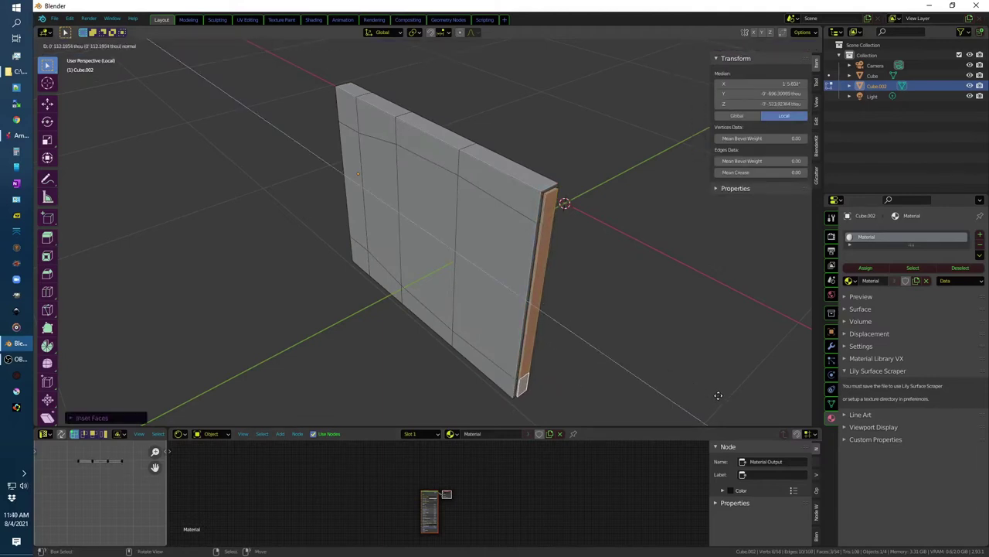
pyautogui.click(719, 395)
# Step: Exit local view in X-ray and slide the strip sideways along X
pyautogui.moveTo(718, 396)
pyautogui.mouseDown(button='middle')
pyautogui.moveTo(687, 345)
pyautogui.moveTo(699, 325)
pyautogui.mouseUp(button='middle')
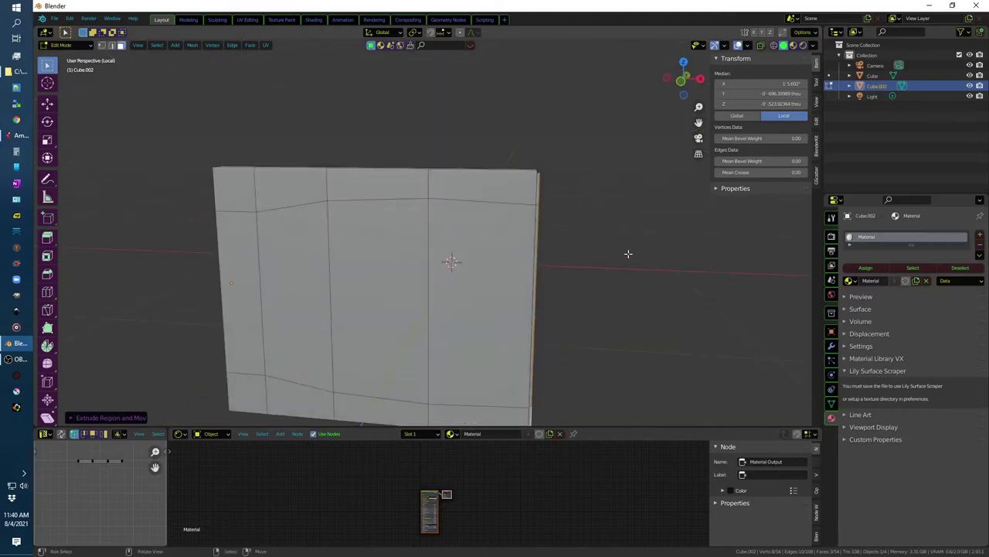
pyautogui.scroll(-3, 628, 254)
pyautogui.hotkey('alt', 'z')
pyautogui.press('KP_Divide')
pyautogui.moveTo(557, 408); pyautogui.dragTo(565, 384, button='middle')
pyautogui.scroll(5, 526, 232)
pyautogui.moveTo(526, 232)
pyautogui.mouseDown(button='middle')
pyautogui.moveTo(592, 384)
pyautogui.moveTo(564, 320)
pyautogui.moveTo(596, 294)
pyautogui.mouseUp(button='middle')
pyautogui.press('g')
pyautogui.press('x')
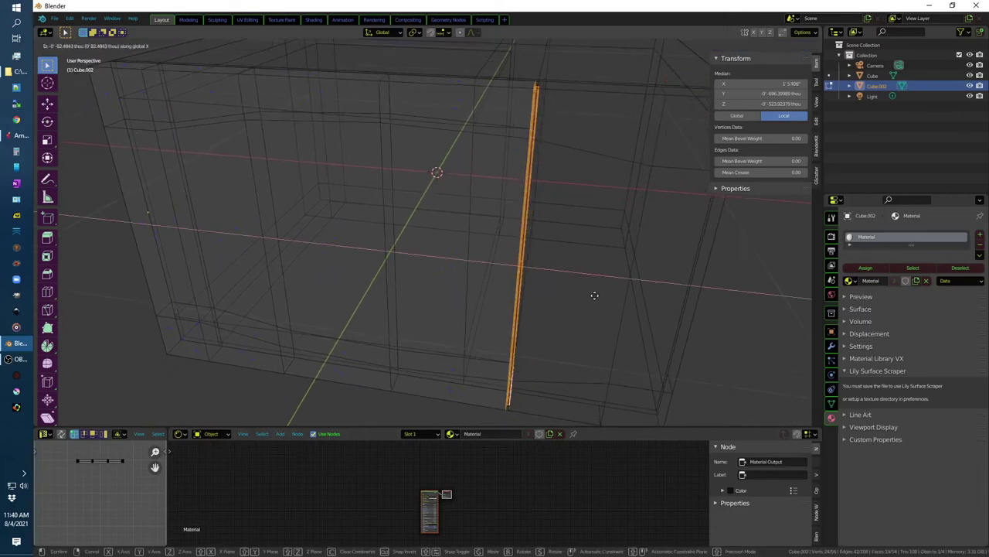
pyautogui.click(594, 295)
# Step: Deselect, return to Object Mode in solid shading, and compare with the reference photo
pyautogui.press('KP_1')
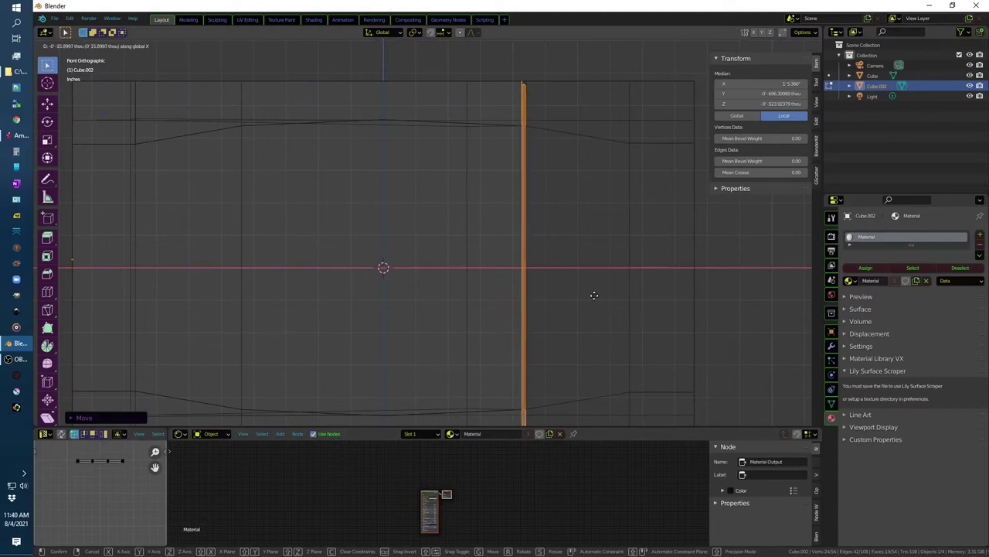
pyautogui.scroll(-4, 594, 296)
pyautogui.moveTo(618, 306); pyautogui.dragTo(596, 347, button='middle')
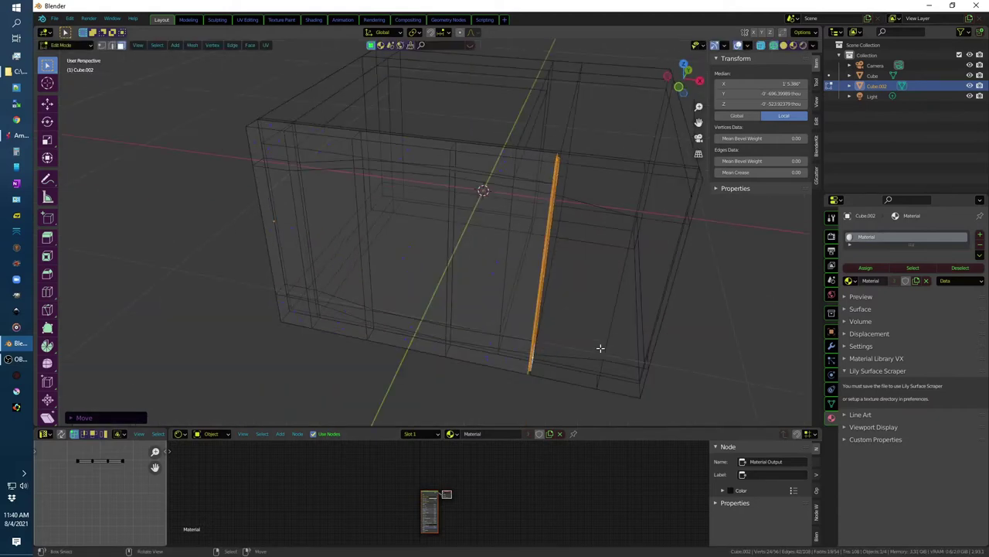
pyautogui.hotkey('alt', 'a')
pyautogui.press('Tab')
pyautogui.hotkey('shift', 'z')
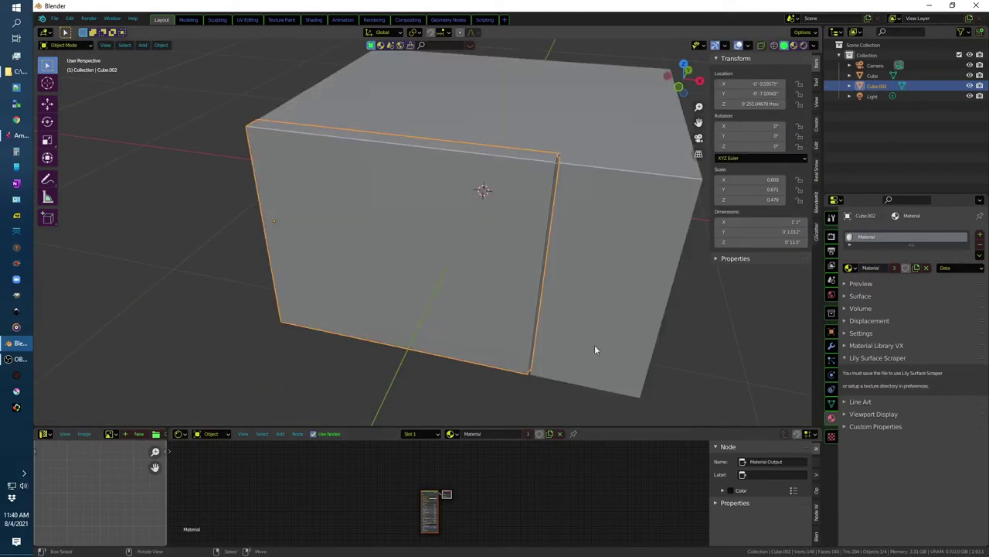
pyautogui.hotkey('alt', 'Tab')
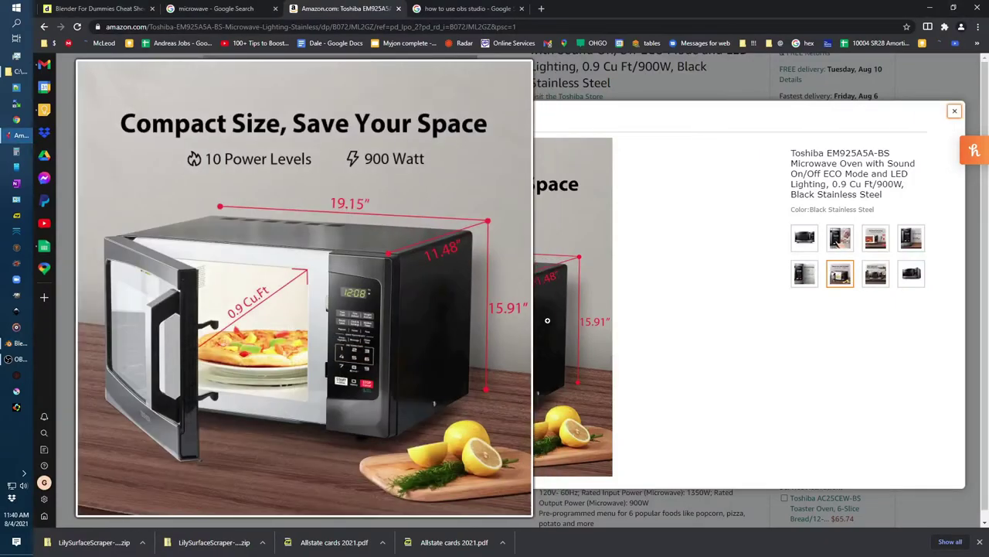
pyautogui.hotkey('alt', 'Tab')
# Step: Re-enter Edit Mode on the door and select its three front faces
pyautogui.moveTo(539, 317)
pyautogui.mouseDown(button='middle')
pyautogui.moveTo(558, 289)
pyautogui.moveTo(486, 283)
pyautogui.mouseUp(button='middle')
pyautogui.click(487, 283)
pyautogui.press('Tab')
pyautogui.click(500, 275)
pyautogui.keyDown('shift'); pyautogui.click(440, 272); pyautogui.keyUp('shift')
pyautogui.keyDown('shift'); pyautogui.click(380, 266); pyautogui.keyUp('shift')
pyautogui.hotkey('alt', 'Tab')
pyautogui.hotkey('alt', 'Tab')
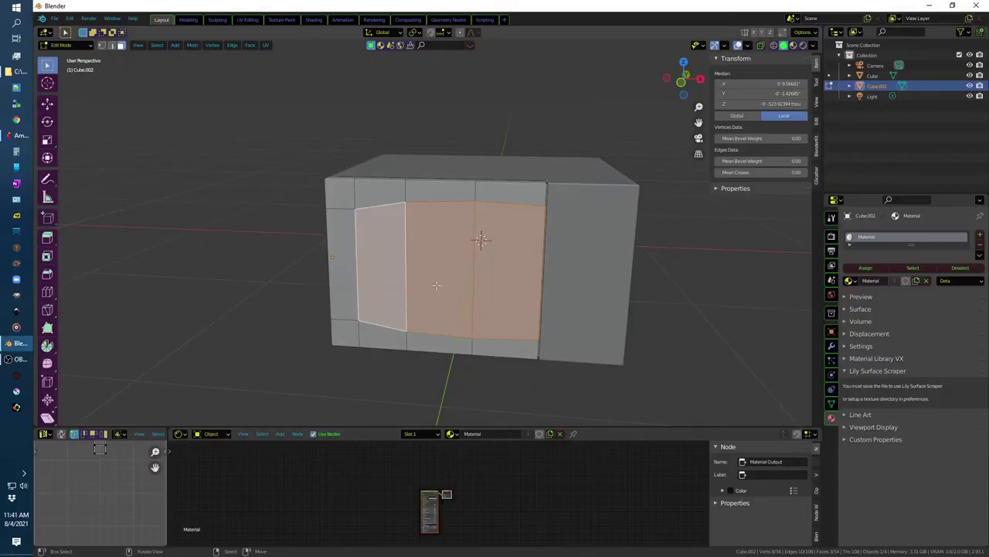
# Step: Parent the door Cube.002 to the microwave body Cube with Ctrl+P > Object
pyautogui.press('Tab')
pyautogui.click(493, 286)
pyautogui.click(492, 286)
pyautogui.click(519, 292)
pyautogui.keyDown('shift'); pyautogui.click(497, 290); pyautogui.keyUp('shift')
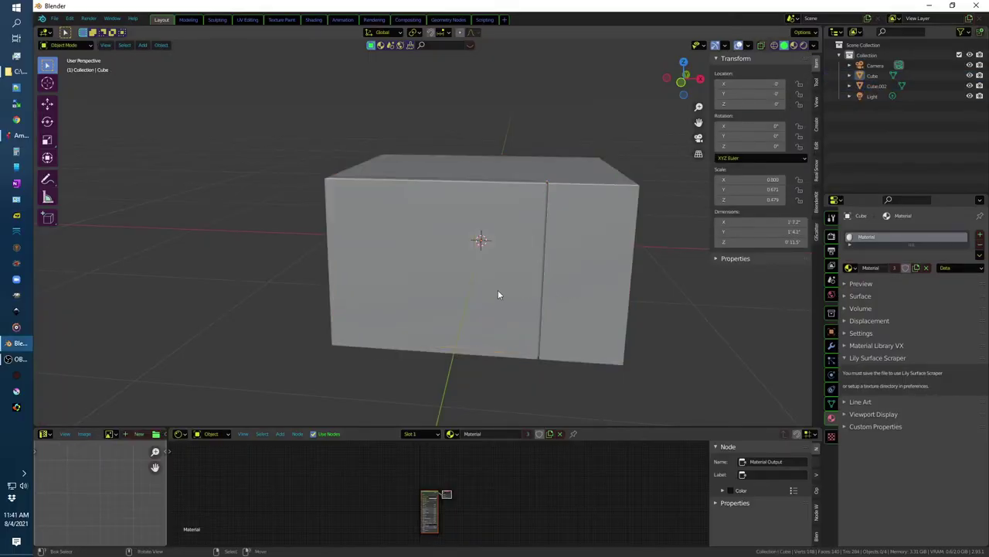
pyautogui.moveTo(596, 283)
pyautogui.mouseDown()
pyautogui.moveTo(640, 211)
pyautogui.moveTo(524, 259)
pyautogui.moveTo(530, 275)
pyautogui.mouseUp()
pyautogui.hotkey('alt', 'a')
pyautogui.click(397, 313)
pyautogui.keyDown('shift'); pyautogui.click(589, 278); pyautogui.keyUp('shift')
pyautogui.hotkey('ctrl', 'p')
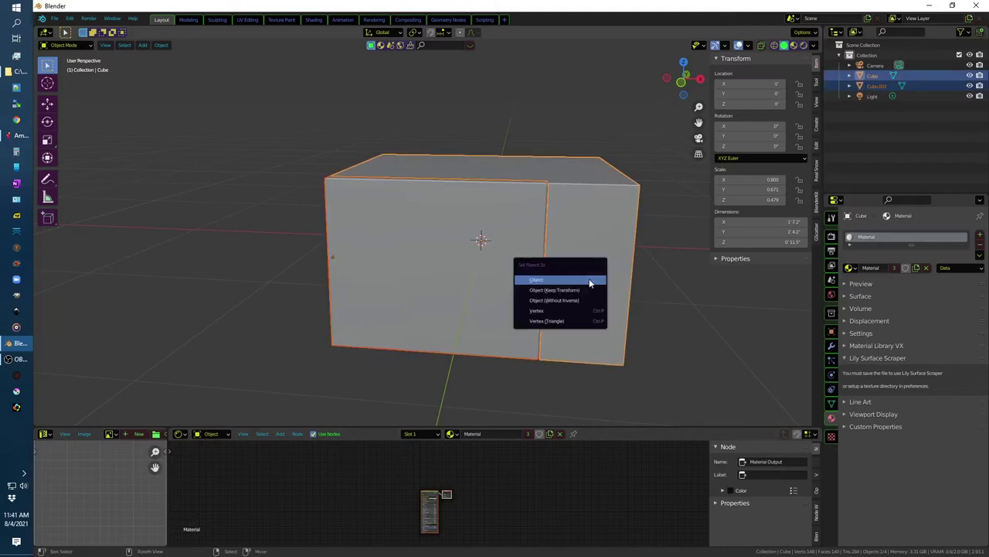
pyautogui.click(589, 280)
# Step: Rotate the door on Z to swing it partly open, then back closed flush
pyautogui.moveTo(585, 283); pyautogui.dragTo(557, 276, button='middle')
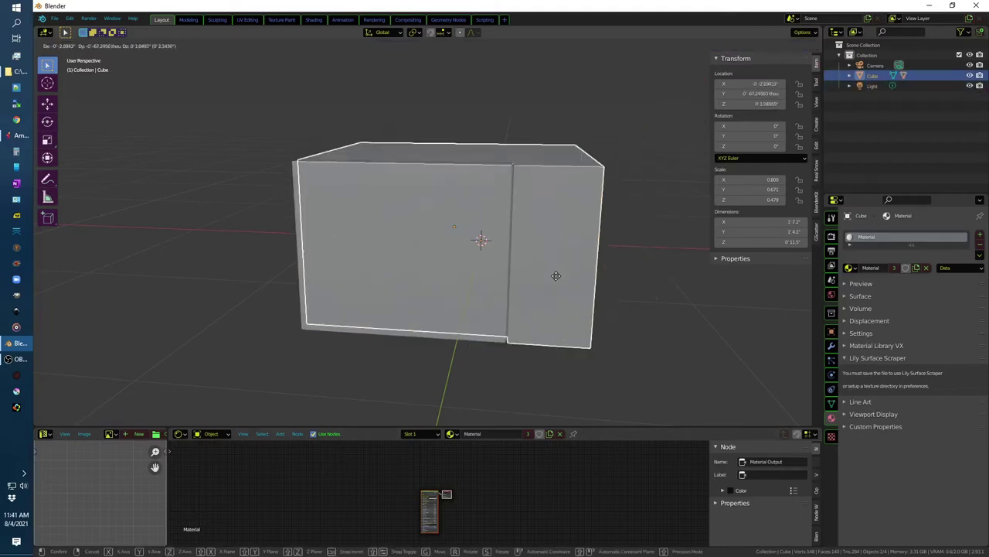
pyautogui.click(512, 302)
pyautogui.moveTo(761, 146); pyautogui.dragTo(696, 146)
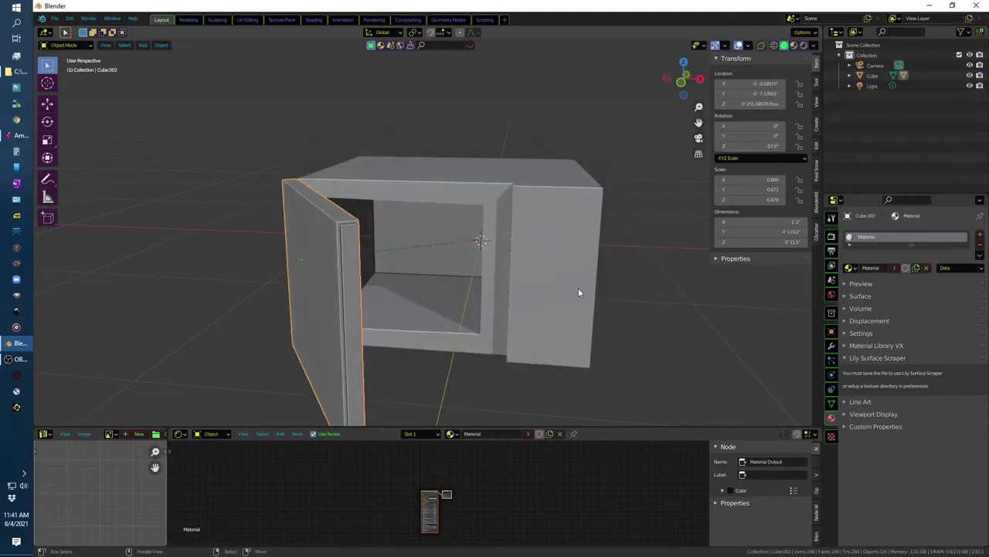
pyautogui.click(578, 287)
pyautogui.click(349, 275)
pyautogui.moveTo(761, 146); pyautogui.dragTo(781, 147)
# Step: Enter Edit Mode on the microwave body and select its right front panel face
pyautogui.moveTo(664, 161)
pyautogui.mouseDown(button='middle')
pyautogui.moveTo(648, 205)
pyautogui.moveTo(627, 217)
pyautogui.mouseUp(button='middle')
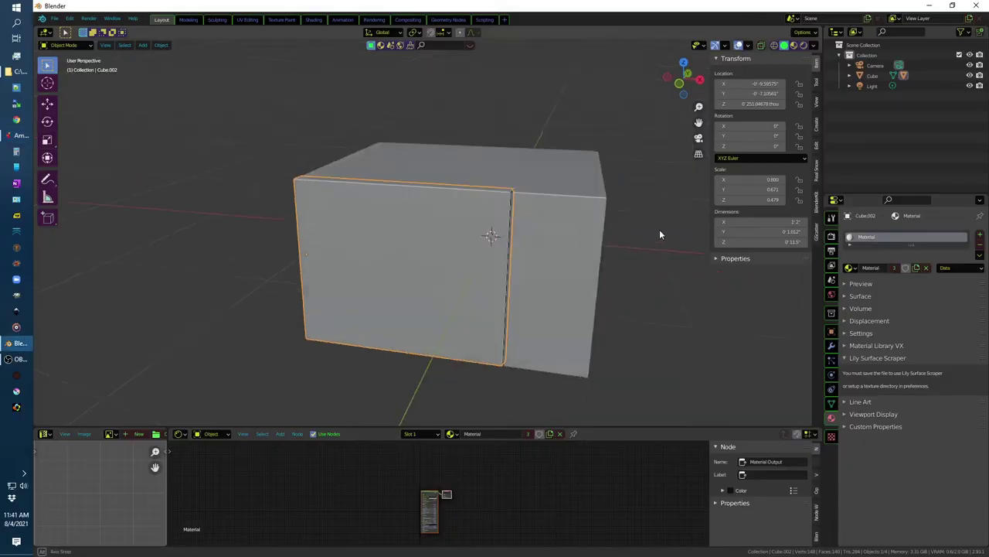
pyautogui.click(555, 228)
pyautogui.press('Tab')
pyautogui.keyDown('shift'); pyautogui.click(540, 267); pyautogui.keyUp('shift')
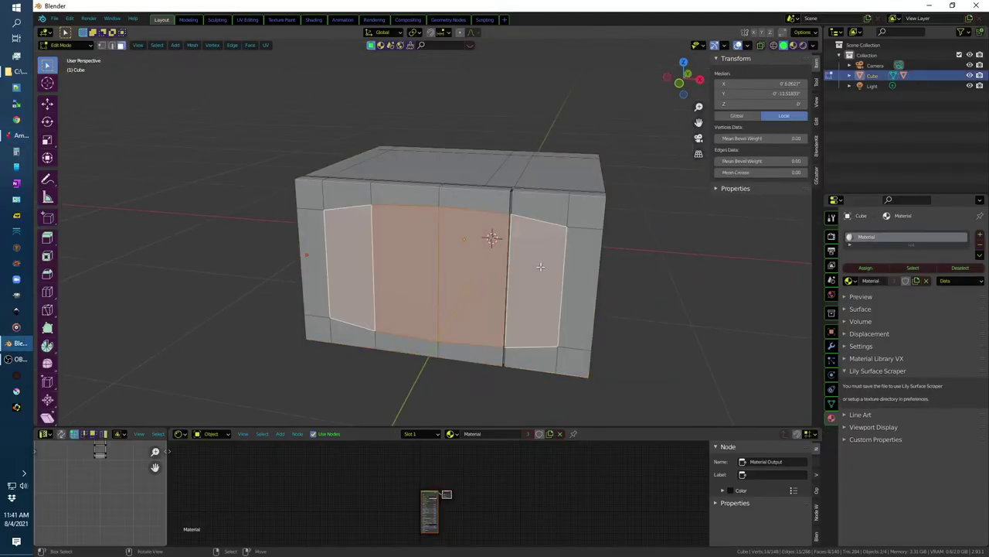
# Step: In X-ray, inset the body's selected front faces and push them back along Y
pyautogui.moveTo(542, 265); pyautogui.dragTo(533, 253, button='middle')
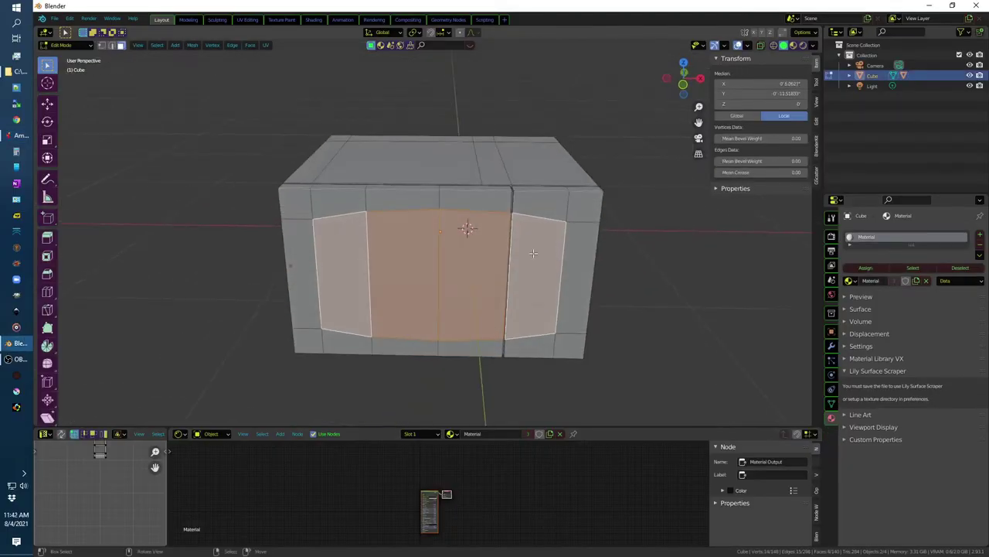
pyautogui.scroll(3, 533, 253)
pyautogui.scroll(2, 531, 210)
pyautogui.hotkey('alt', 'z')
pyautogui.moveTo(527, 214)
pyautogui.mouseDown(button='middle')
pyautogui.moveTo(521, 174)
pyautogui.moveTo(546, 236)
pyautogui.moveTo(494, 218)
pyautogui.mouseUp(button='middle')
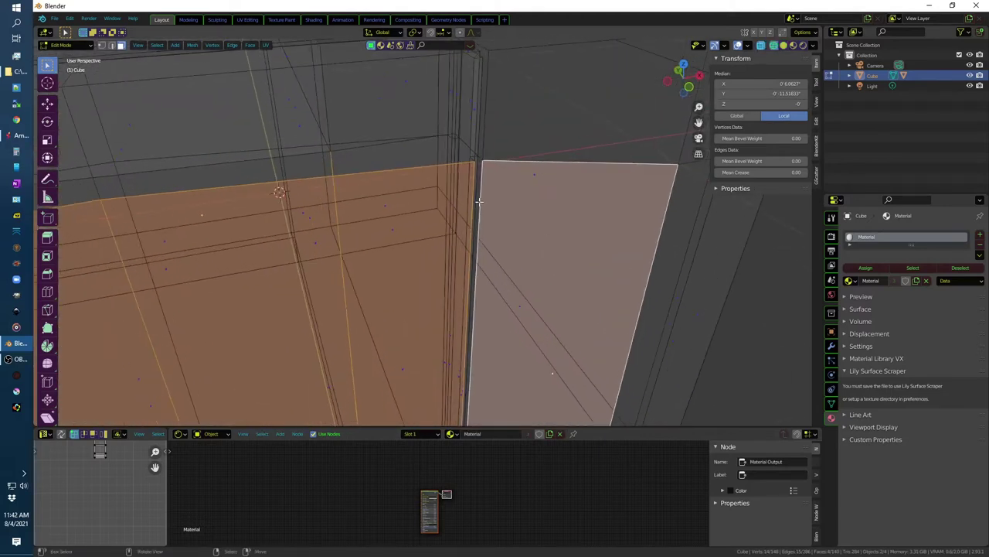
pyautogui.moveTo(578, 211); pyautogui.dragTo(666, 290, button='middle')
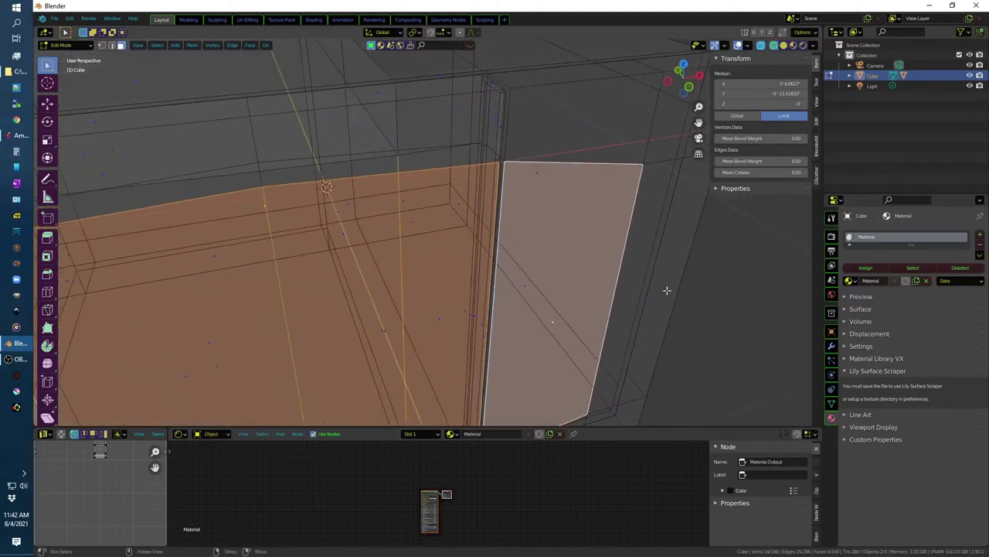
pyautogui.press('i')
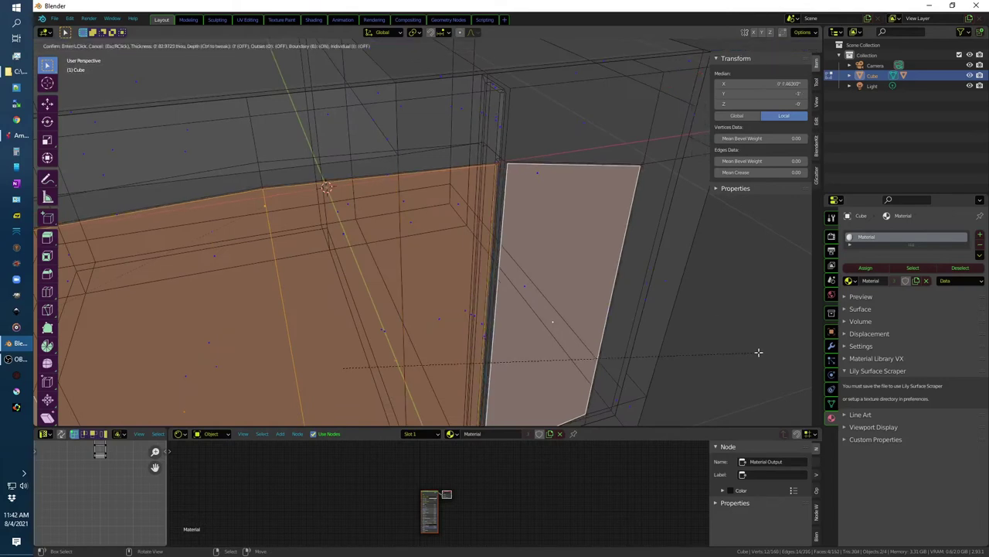
pyautogui.click(758, 351)
pyautogui.press('y')
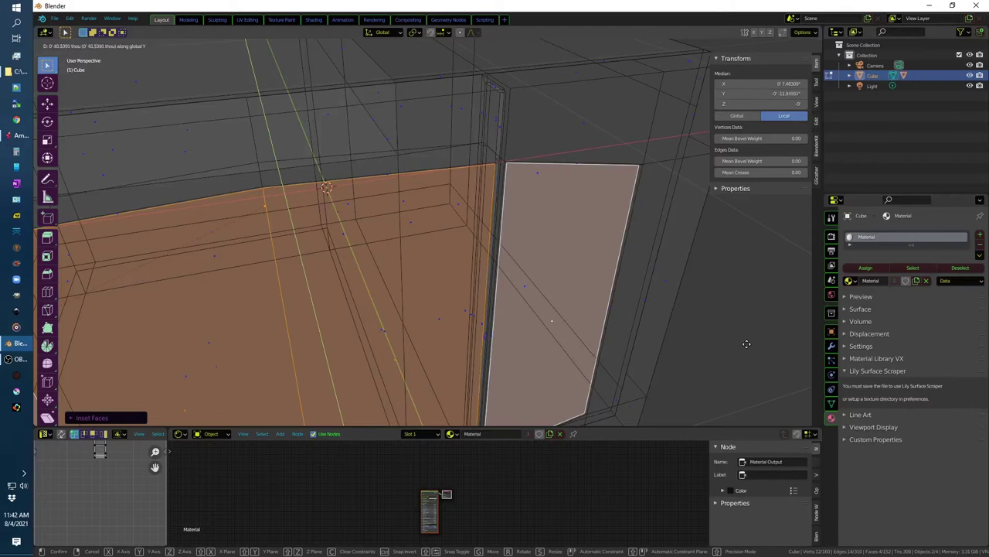
pyautogui.moveTo(743, 343)
pyautogui.mouseDown(button='middle')
pyautogui.moveTo(698, 287)
pyautogui.moveTo(688, 296)
pyautogui.mouseUp(button='middle')
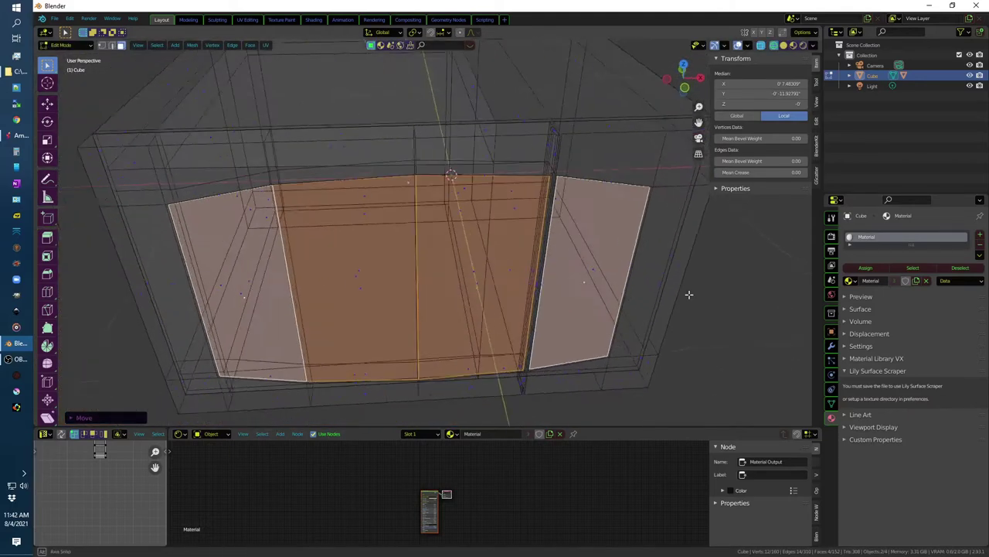
# Step: Select the right-side vertical edges and slide them outward along X
pyautogui.hotkey('alt', 'Tab')
pyautogui.click(641, 189)
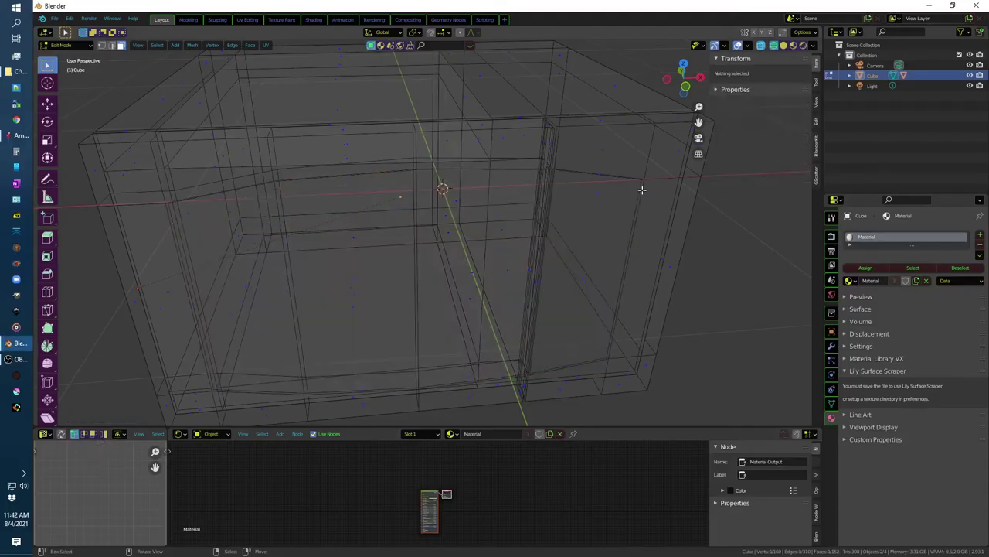
pyautogui.press('2')
pyautogui.keyDown('alt'); pyautogui.click(642, 190); pyautogui.keyUp('alt')
pyautogui.keyDown('shift'); pyautogui.click(647, 161); pyautogui.keyUp('shift')
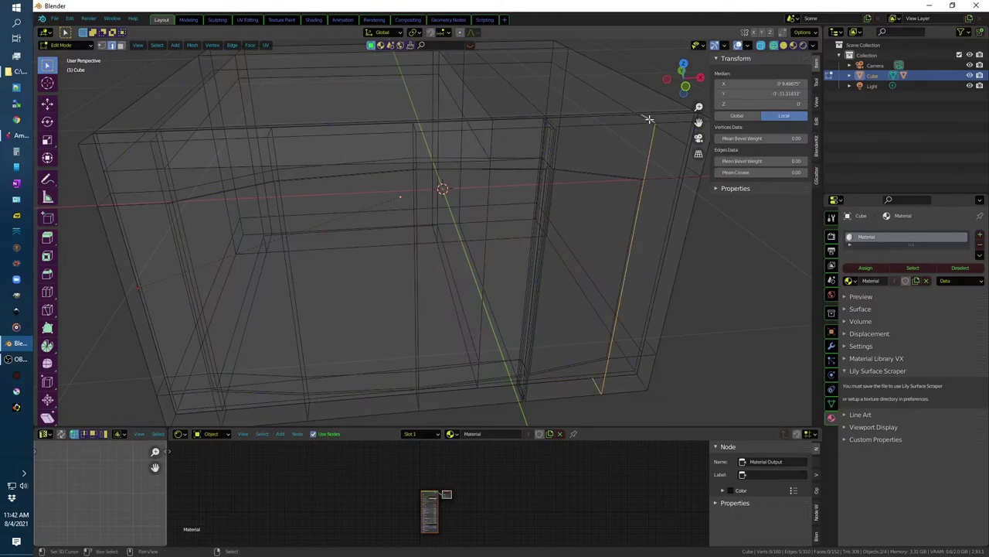
pyautogui.press('g')
pyautogui.press('x')
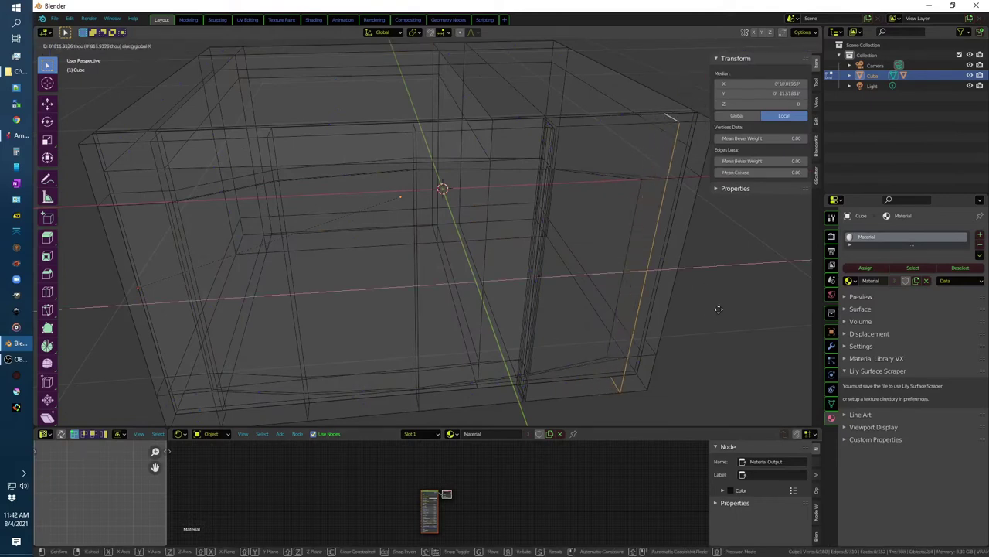
pyautogui.click(731, 307)
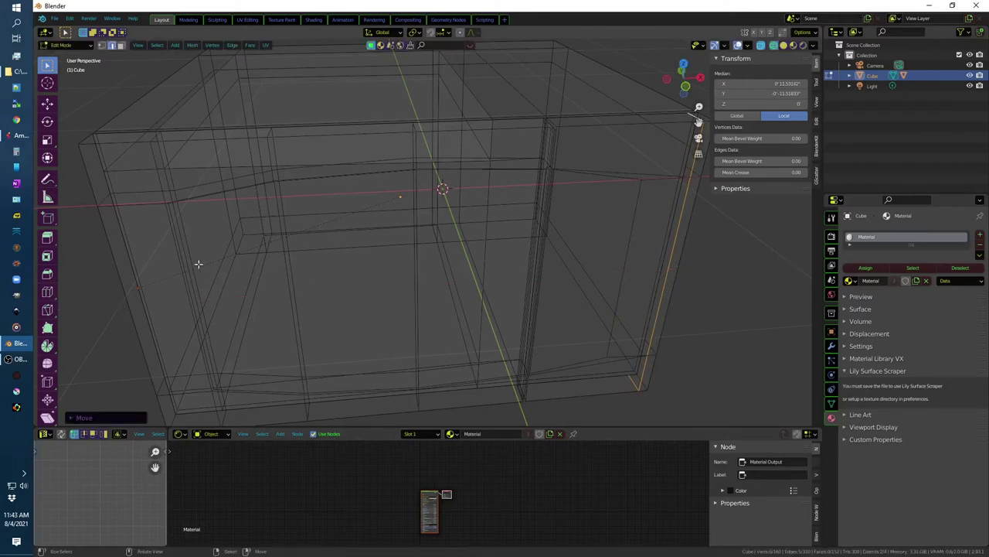
# Step: Select the left vertical edge loop and begin moving it
pyautogui.scroll(-2, 198, 263)
pyautogui.moveTo(206, 247); pyautogui.dragTo(159, 183, button='middle')
pyautogui.click(168, 181)
pyautogui.keyDown('alt'); pyautogui.click(167, 183); pyautogui.keyUp('alt')
pyautogui.press('g')
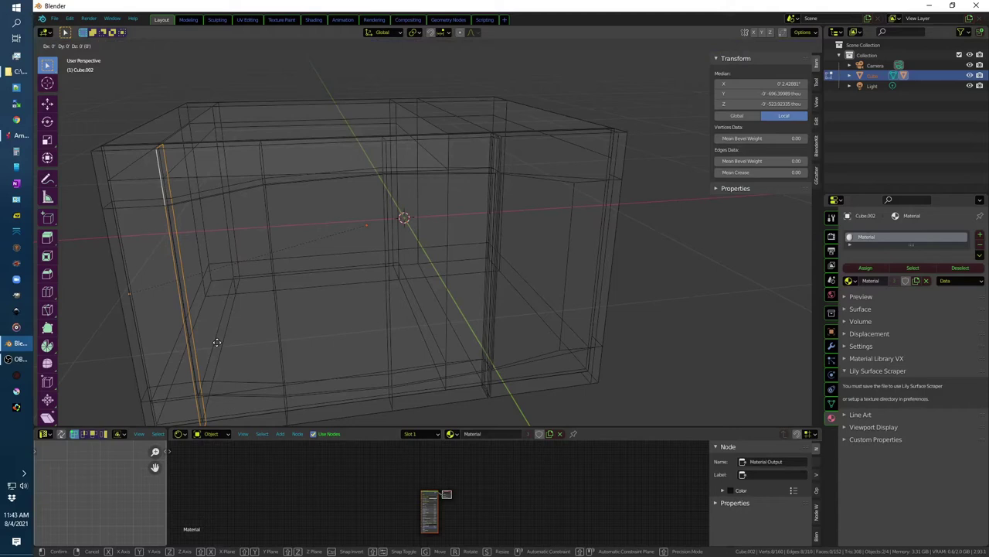
pyautogui.rightClick(220, 344)
pyautogui.click(219, 346)
pyautogui.moveTo(212, 307)
pyautogui.mouseDown(button='middle')
pyautogui.moveTo(229, 286)
pyautogui.moveTo(280, 278)
pyautogui.moveTo(245, 255)
pyautogui.moveTo(219, 170)
pyautogui.moveTo(235, 179)
pyautogui.mouseUp(button='middle')
pyautogui.click(243, 385)
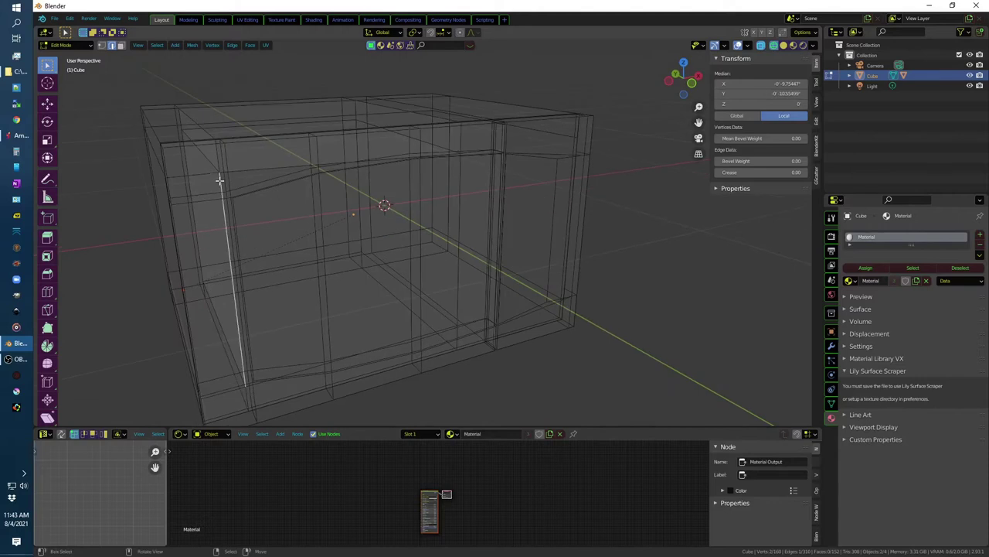
pyautogui.keyDown('shift'); pyautogui.click(244, 397); pyautogui.keyUp('shift')
pyautogui.moveTo(245, 361)
pyautogui.mouseDown(button='middle')
pyautogui.moveTo(286, 358)
pyautogui.moveTo(263, 401)
pyautogui.moveTo(291, 328)
pyautogui.moveTo(254, 320)
pyautogui.mouseUp(button='middle')
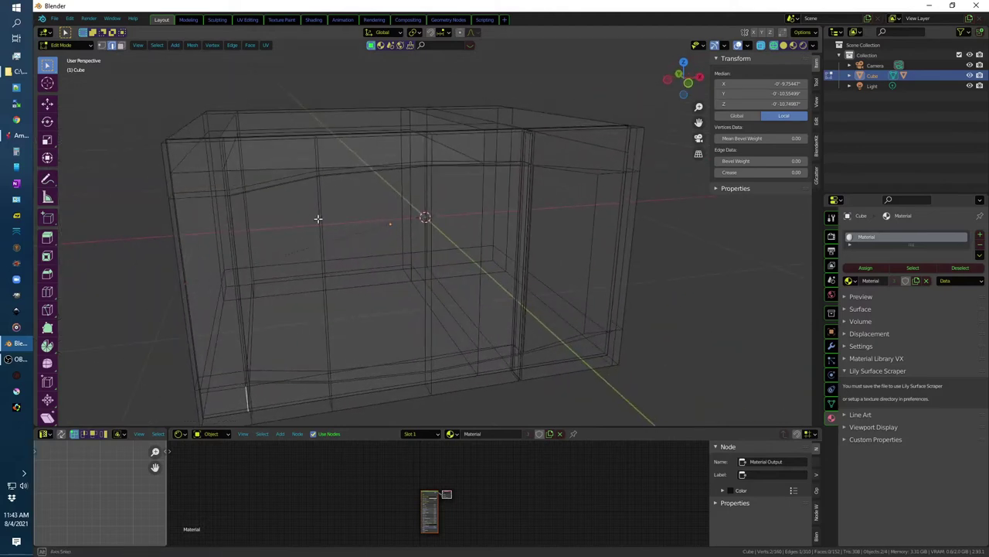
pyautogui.moveTo(318, 219); pyautogui.dragTo(654, 293, button='middle')
pyautogui.click(656, 288)
pyautogui.click(643, 271)
pyautogui.hotkey('shift', 'z')
pyautogui.moveTo(559, 237); pyautogui.dragTo(565, 253, button='middle')
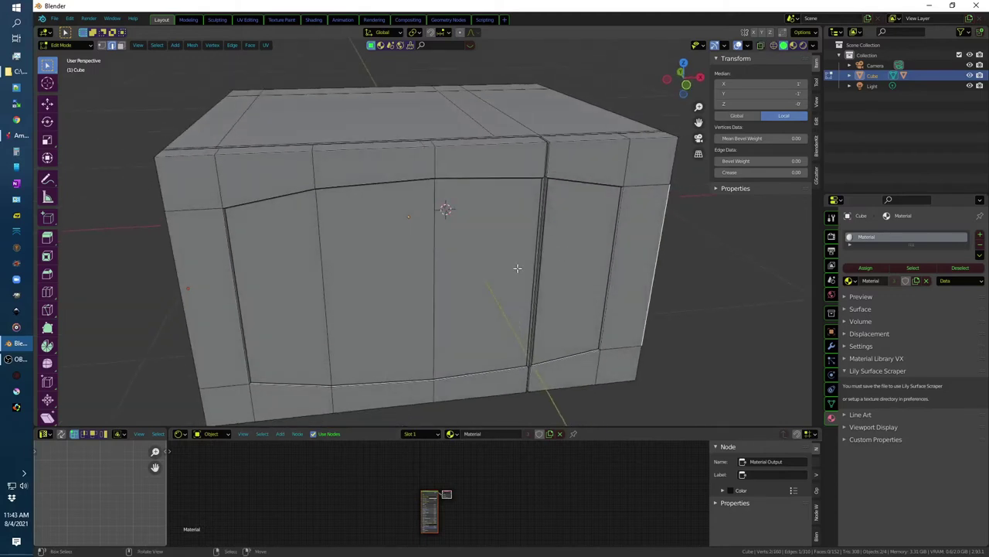
pyautogui.hotkey('shift', 'z')
pyautogui.hotkey('alt', 'a')
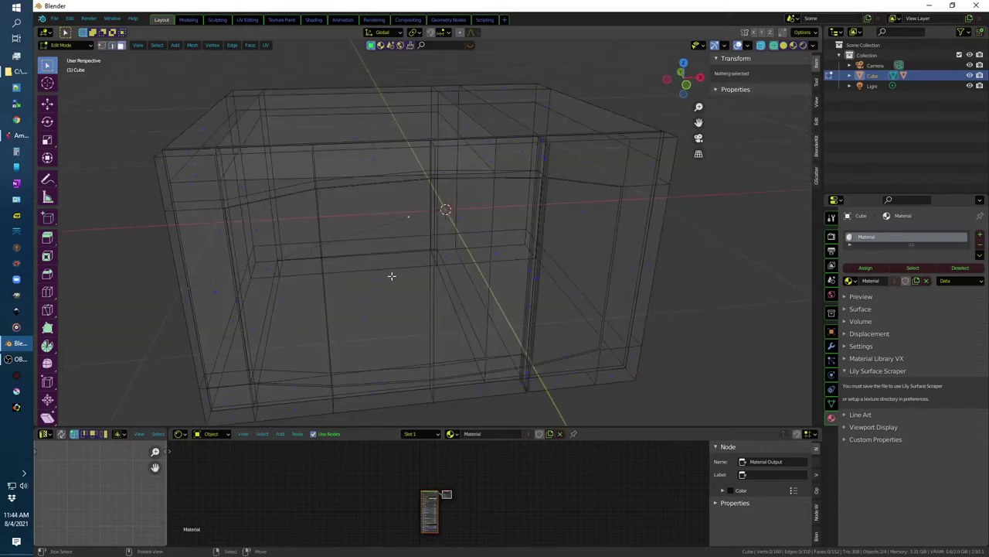
# Step: Inset the door's left, middle and right front faces and push them along Y
pyautogui.click(364, 297)
pyautogui.click(376, 280)
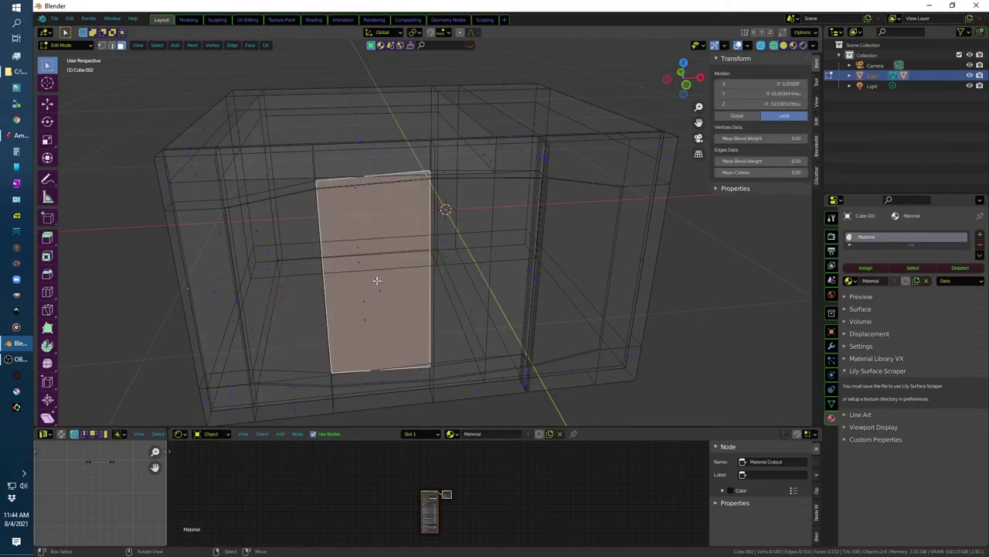
pyautogui.keyDown('shift'); pyautogui.click(283, 287); pyautogui.keyUp('shift')
pyautogui.keyDown('shift'); pyautogui.click(473, 274); pyautogui.keyUp('shift')
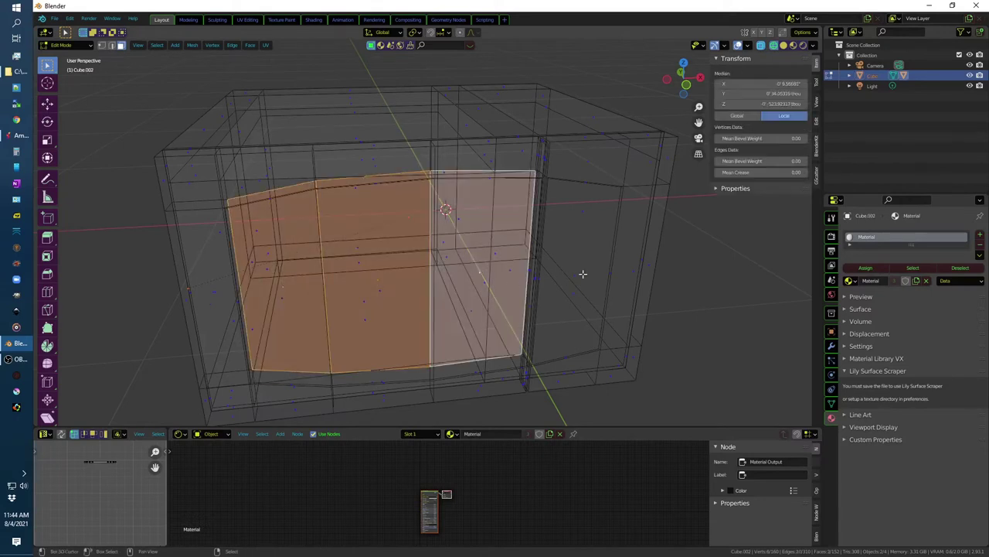
pyautogui.moveTo(572, 274); pyautogui.dragTo(564, 294, button='middle')
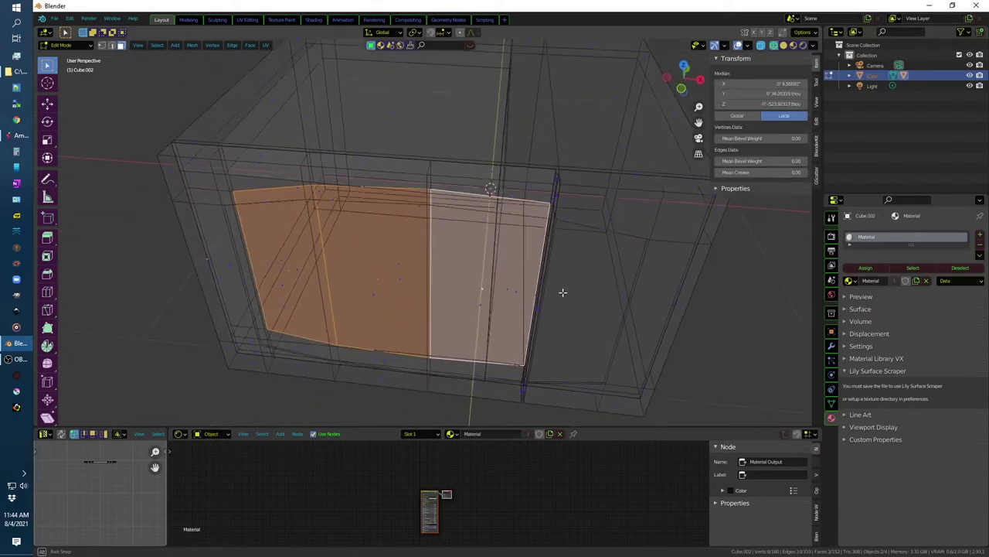
pyautogui.moveTo(582, 294); pyautogui.dragTo(588, 269, button='middle')
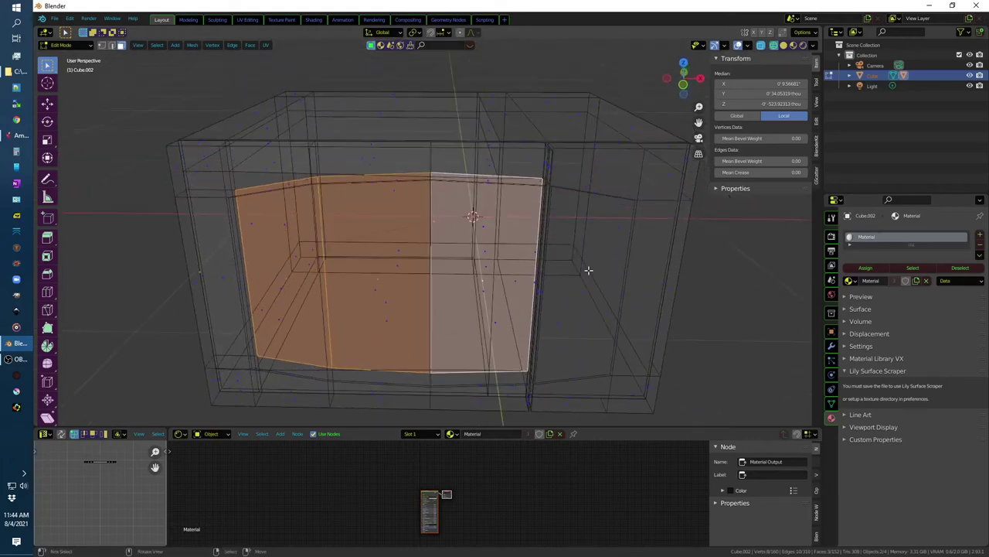
pyautogui.press('i')
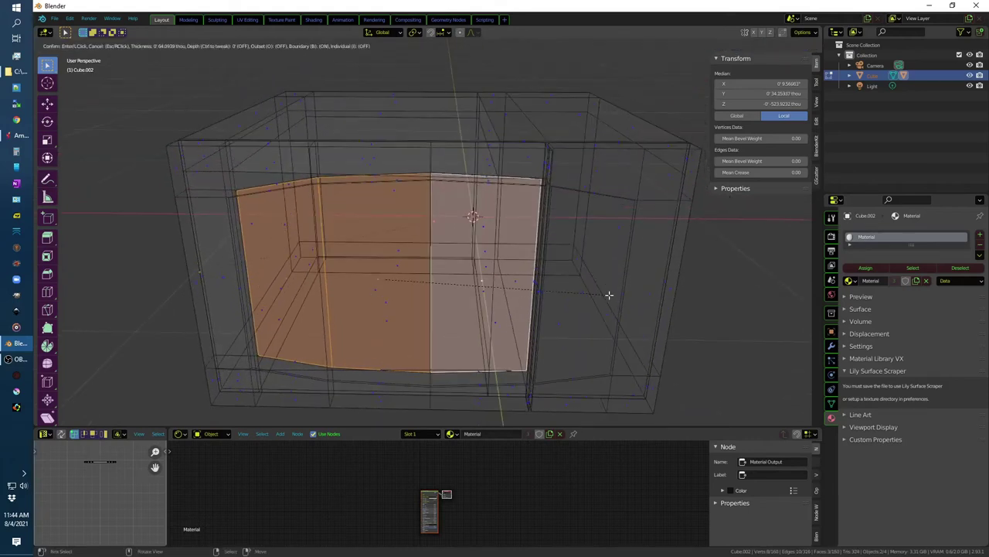
pyautogui.click(609, 295)
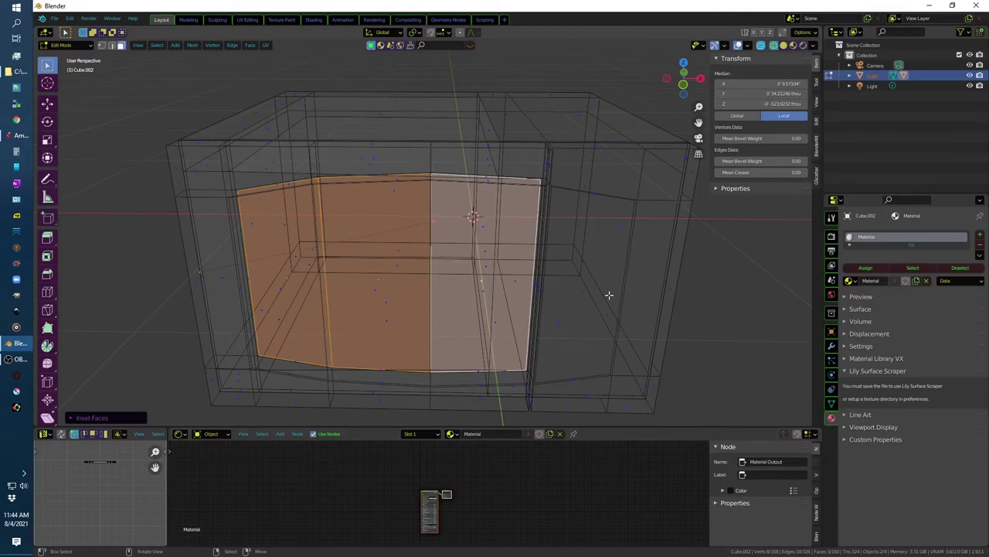
pyautogui.press('g')
pyautogui.press('y')
pyautogui.click(610, 301)
# Step: Reselect the three door faces and move them along Y again from top view
pyautogui.press('KP_7')
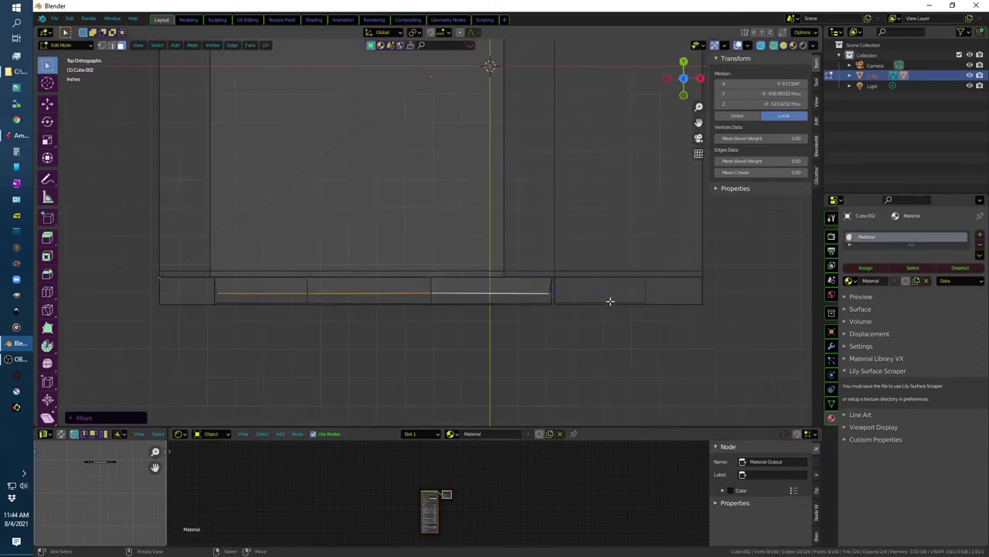
pyautogui.moveTo(610, 301)
pyautogui.mouseDown(button='middle')
pyautogui.moveTo(609, 276)
pyautogui.moveTo(486, 283)
pyautogui.mouseUp(button='middle')
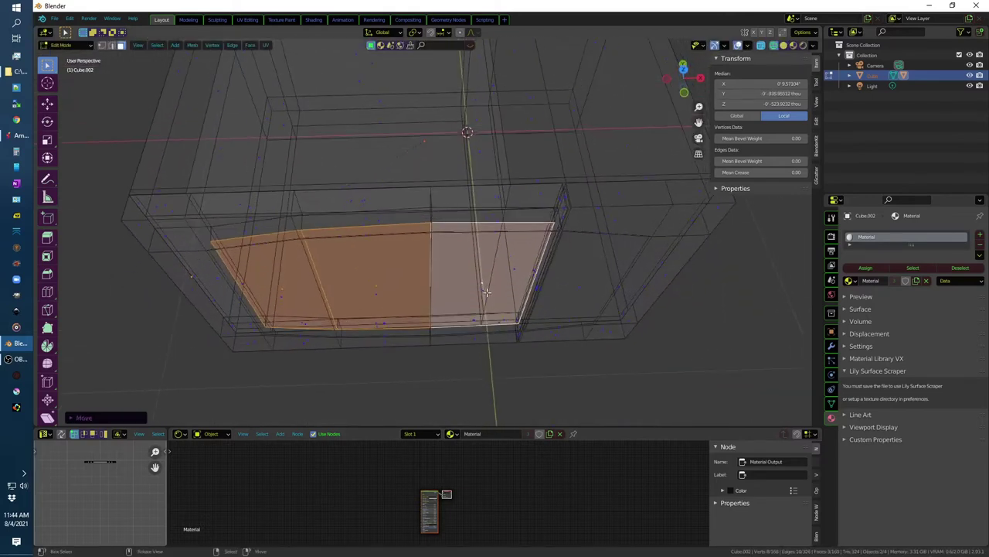
pyautogui.click(376, 296)
pyautogui.click(286, 297)
pyautogui.keyDown('shift'); pyautogui.click(371, 286); pyautogui.keyUp('shift')
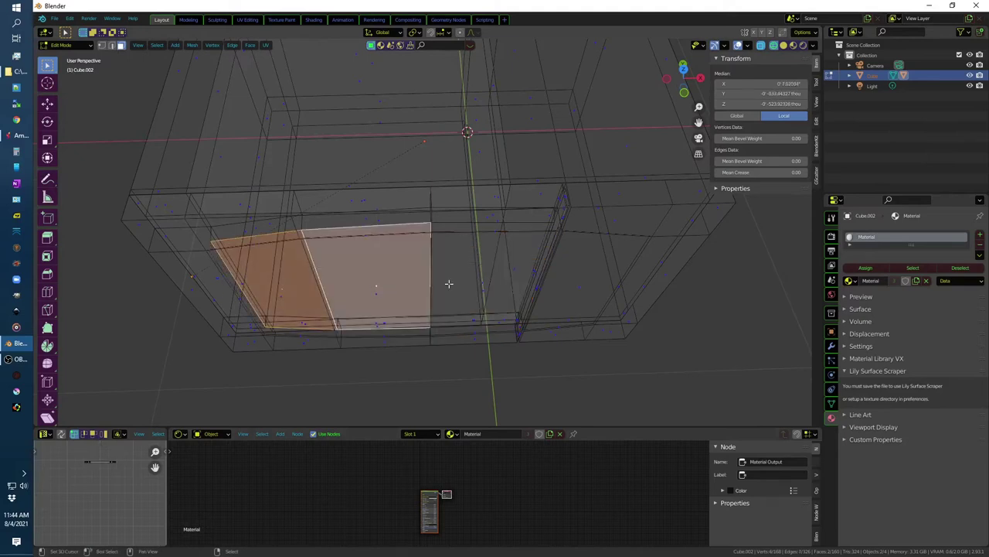
pyautogui.keyDown('shift'); pyautogui.click(482, 282); pyautogui.keyUp('shift')
pyautogui.press('KP_7')
pyautogui.press('g')
pyautogui.press('y')
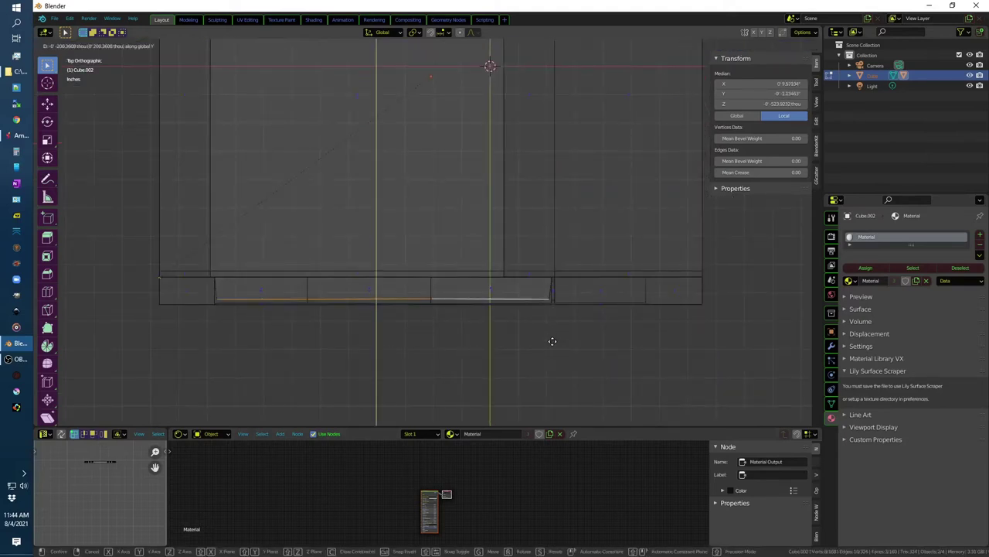
pyautogui.click(552, 340)
# Step: Deselect everything, return to Object Mode and switch to solid shading
pyautogui.moveTo(551, 340)
pyautogui.mouseDown(button='middle')
pyautogui.moveTo(596, 293)
pyautogui.moveTo(581, 298)
pyautogui.mouseUp(button='middle')
pyautogui.click(548, 314)
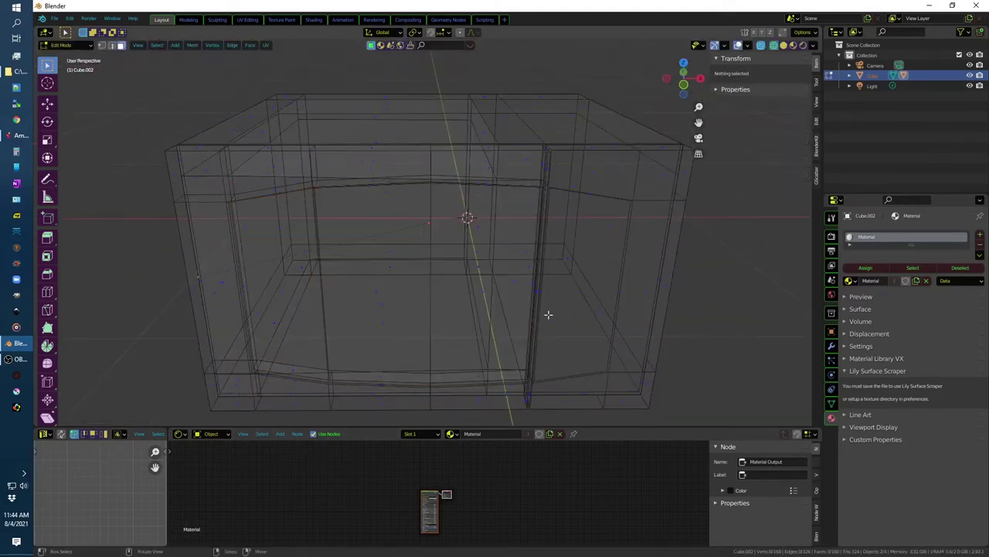
pyautogui.click(481, 291)
pyautogui.keyDown('shift'); pyautogui.click(376, 287); pyautogui.keyUp('shift')
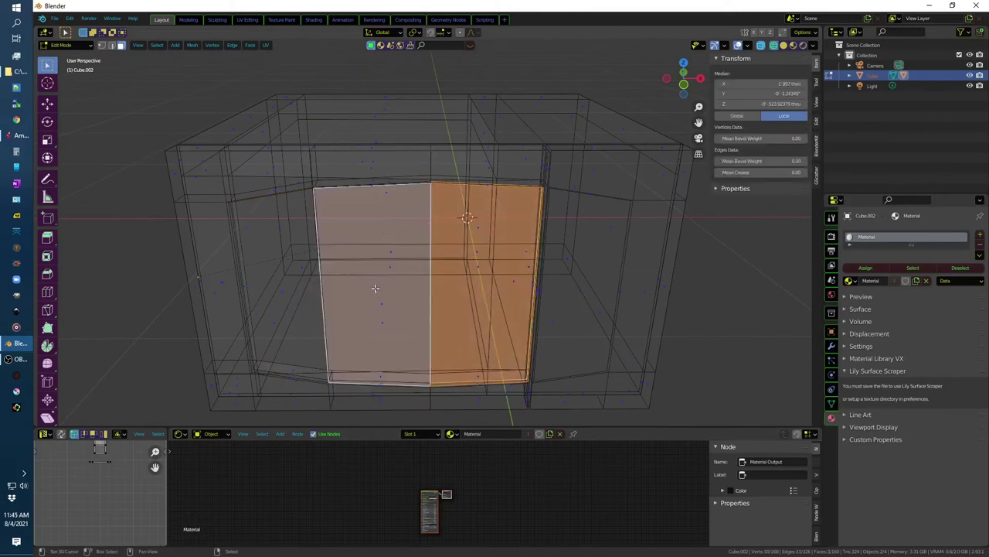
pyautogui.keyDown('shift'); pyautogui.click(280, 289); pyautogui.keyUp('shift')
pyautogui.scroll(1, 480, 511)
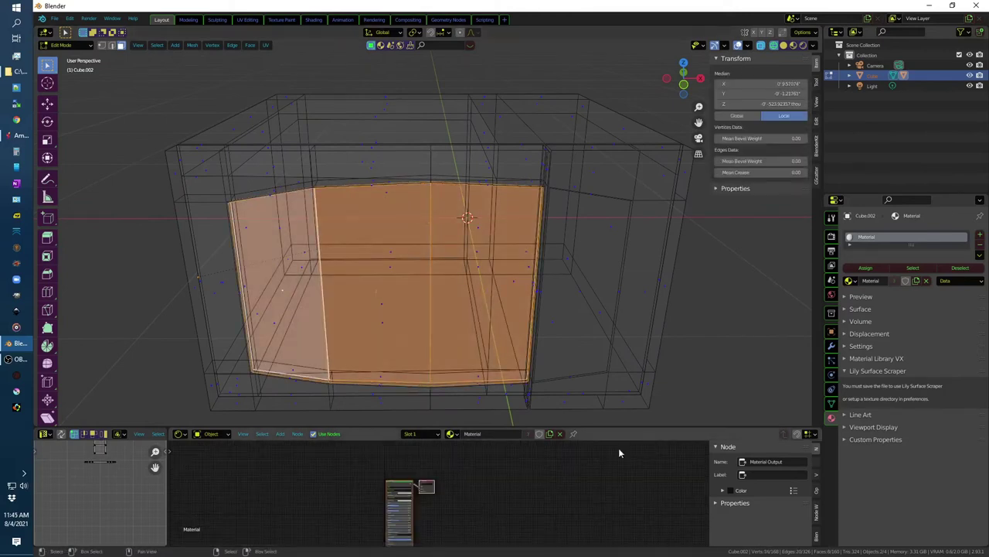
pyautogui.hotkey('alt', 'a')
pyautogui.press('a')
pyautogui.hotkey('alt', 'a')
pyautogui.press('Tab')
pyautogui.moveTo(743, 415)
pyautogui.mouseDown(button='middle')
pyautogui.moveTo(752, 343)
pyautogui.moveTo(565, 293)
pyautogui.moveTo(506, 261)
pyautogui.mouseUp(button='middle')
pyautogui.hotkey('alt', 'a')
pyautogui.hotkey('shift', 'z')
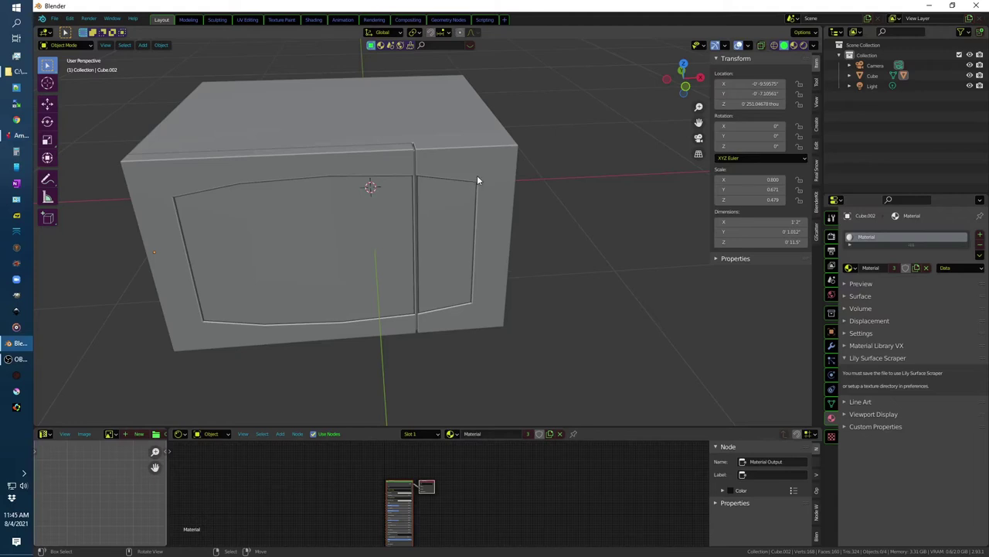
# Step: In wireframe, edit the microwave body's mesh and pick edges near its top corner
pyautogui.hotkey('shift', 'z')
pyautogui.scroll(5, 487, 189)
pyautogui.click(459, 175)
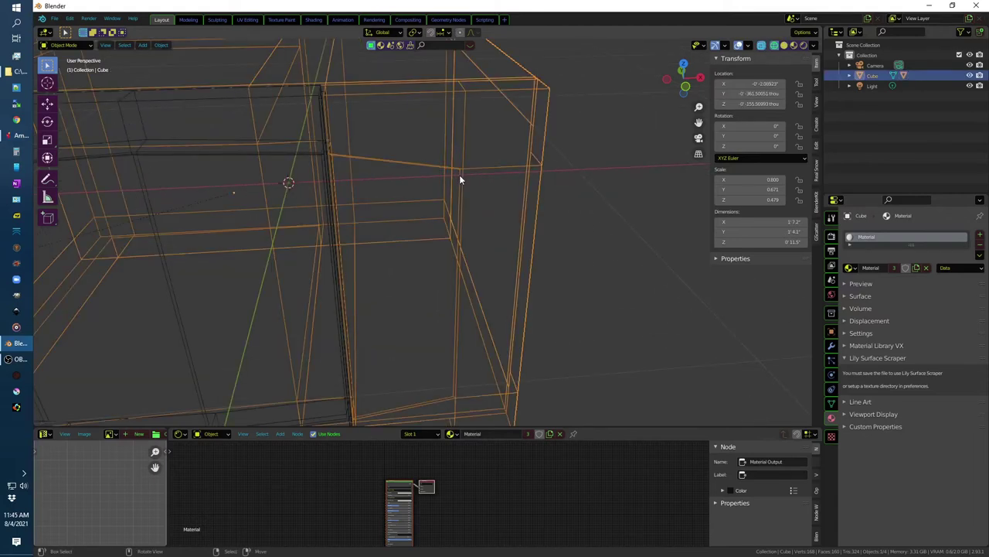
pyautogui.press('Tab')
pyautogui.click(459, 176)
pyautogui.moveTo(466, 194)
pyautogui.keyDown('shift'); pyautogui.mouseDown(button='middle')
pyautogui.moveTo(463, 214)
pyautogui.moveTo(455, 164)
pyautogui.moveTo(469, 157)
pyautogui.moveTo(477, 167)
pyautogui.moveTo(488, 144)
pyautogui.moveTo(450, 149)
pyautogui.mouseUp(button='middle'); pyautogui.keyUp('shift')
pyautogui.click(459, 167)
pyautogui.click(447, 147)
# Step: Orbit around the wireframe model and make the door panel Cube.002 the edited mesh
pyautogui.moveTo(524, 322)
pyautogui.mouseDown(button='middle')
pyautogui.moveTo(532, 281)
pyautogui.moveTo(440, 226)
pyautogui.mouseUp(button='middle')
pyautogui.moveTo(509, 273)
pyautogui.mouseDown(button='middle')
pyautogui.moveTo(508, 283)
pyautogui.moveTo(528, 245)
pyautogui.moveTo(506, 342)
pyautogui.mouseUp(button='middle')
pyautogui.moveTo(229, 273)
pyautogui.mouseDown(button='middle')
pyautogui.moveTo(657, 281)
pyautogui.moveTo(320, 276)
pyautogui.moveTo(201, 117)
pyautogui.moveTo(251, 197)
pyautogui.moveTo(245, 135)
pyautogui.moveTo(325, 218)
pyautogui.moveTo(306, 254)
pyautogui.moveTo(171, 221)
pyautogui.mouseUp(button='middle')
pyautogui.click(139, 223)
pyautogui.click(197, 238)
pyautogui.moveTo(196, 238)
pyautogui.mouseDown(button='middle')
pyautogui.moveTo(402, 289)
pyautogui.moveTo(377, 276)
pyautogui.mouseUp(button='middle')
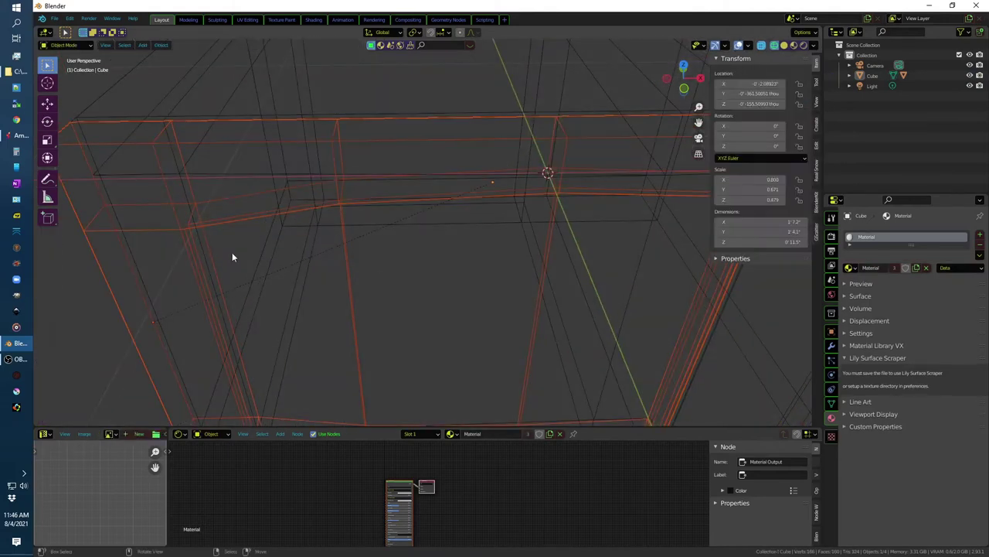
pyautogui.click(230, 253)
pyautogui.moveTo(183, 228)
pyautogui.mouseDown(button='middle')
pyautogui.moveTo(188, 201)
pyautogui.moveTo(271, 144)
pyautogui.moveTo(224, 330)
pyautogui.mouseUp(button='middle')
pyautogui.click(189, 200)
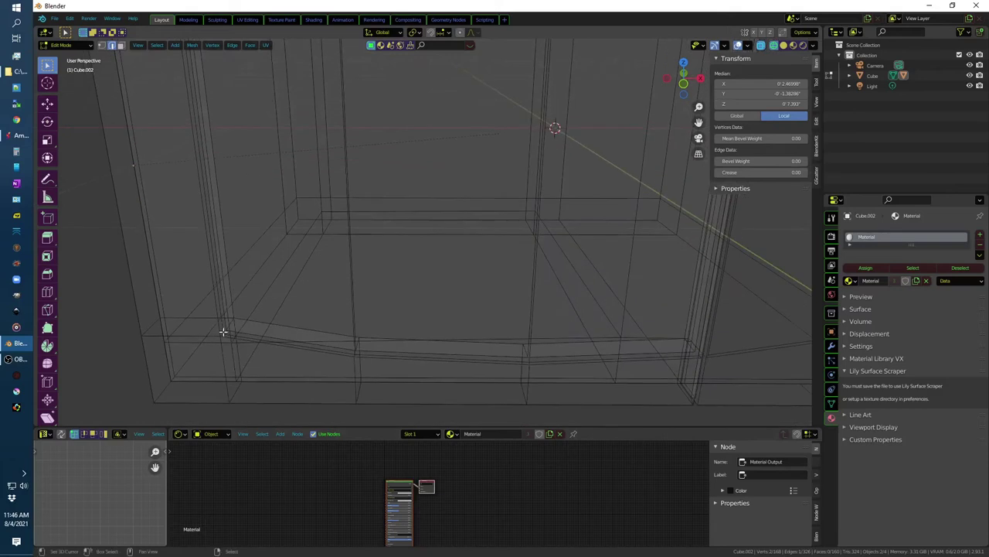
pyautogui.moveTo(341, 345)
pyautogui.mouseDown(button='middle')
pyautogui.moveTo(360, 323)
pyautogui.moveTo(559, 292)
pyautogui.moveTo(242, 366)
pyautogui.mouseUp(button='middle')
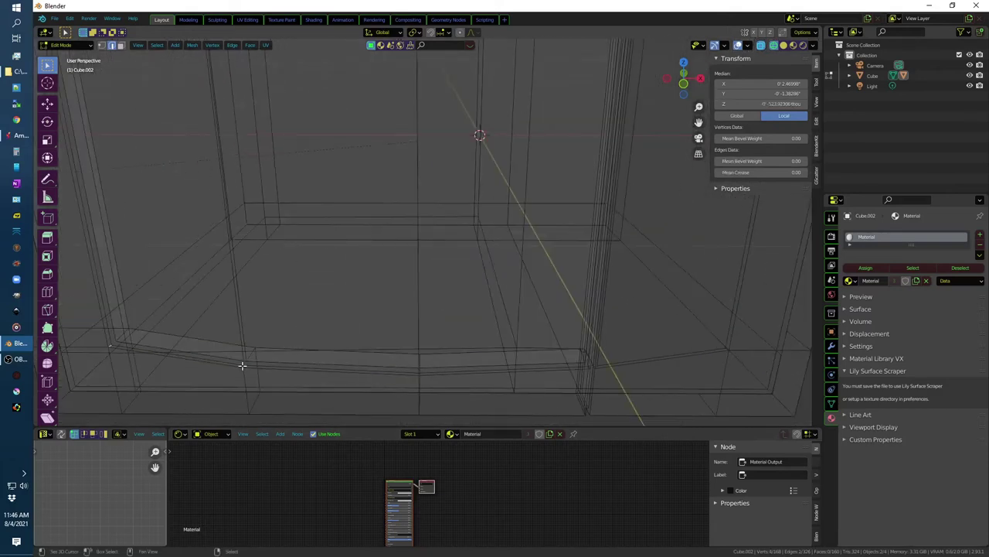
pyautogui.moveTo(243, 365)
pyautogui.keyDown('shift'); pyautogui.mouseDown(button='middle')
pyautogui.moveTo(250, 348)
pyautogui.moveTo(235, 307)
pyautogui.mouseUp(button='middle'); pyautogui.keyUp('shift')
pyautogui.moveTo(573, 336)
pyautogui.keyDown('shift'); pyautogui.mouseDown(button='middle')
pyautogui.moveTo(400, 357)
pyautogui.moveTo(484, 363)
pyautogui.mouseUp(button='middle'); pyautogui.keyUp('shift')
pyautogui.moveTo(671, 370)
pyautogui.mouseDown(button='middle')
pyautogui.moveTo(371, 354)
pyautogui.moveTo(492, 338)
pyautogui.moveTo(479, 340)
pyautogui.moveTo(494, 360)
pyautogui.moveTo(619, 245)
pyautogui.moveTo(430, 272)
pyautogui.moveTo(515, 360)
pyautogui.mouseUp(button='middle')
# Step: Select the door panel's inset window edge loop and return to solid shading
pyautogui.click(486, 210)
pyautogui.moveTo(486, 210)
pyautogui.mouseDown(button='middle')
pyautogui.moveTo(490, 170)
pyautogui.moveTo(481, 313)
pyautogui.moveTo(502, 272)
pyautogui.mouseUp(button='middle')
pyautogui.moveTo(221, 240)
pyautogui.mouseDown(button='middle')
pyautogui.moveTo(382, 294)
pyautogui.moveTo(289, 278)
pyautogui.moveTo(335, 267)
pyautogui.moveTo(293, 302)
pyautogui.moveTo(444, 360)
pyautogui.moveTo(411, 168)
pyautogui.moveTo(451, 190)
pyautogui.mouseUp(button='middle')
pyautogui.click(272, 276)
pyautogui.hotkey('shift', 'z')
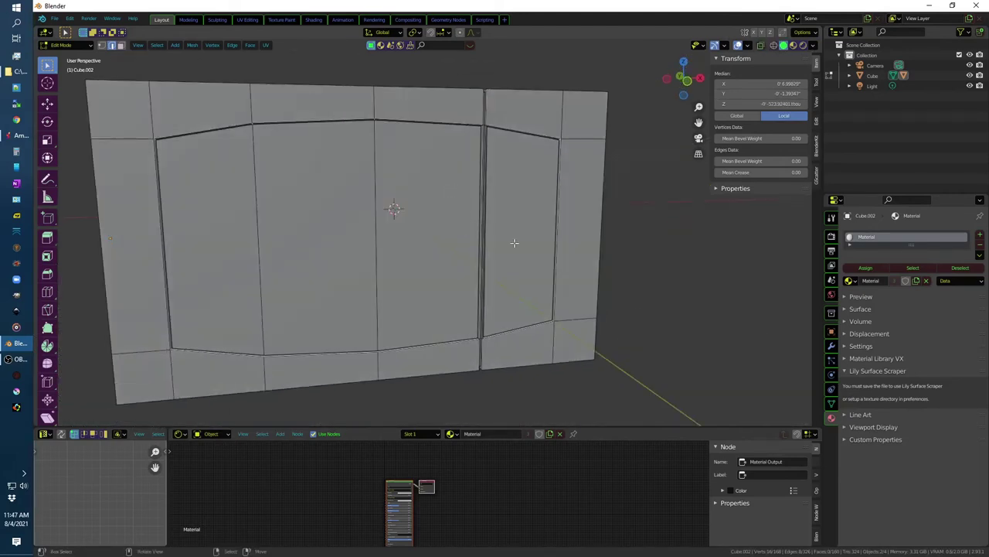
# Step: Bevel the inset window's outline edges to round its corners, then view the whole microwave in perspective
pyautogui.hotkey('ctrl', 'b')
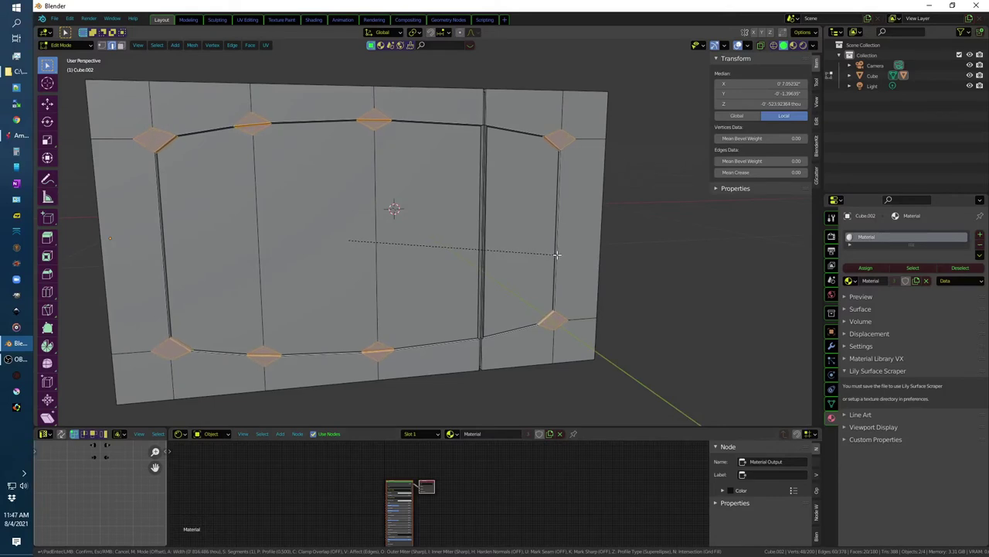
pyautogui.click(556, 255)
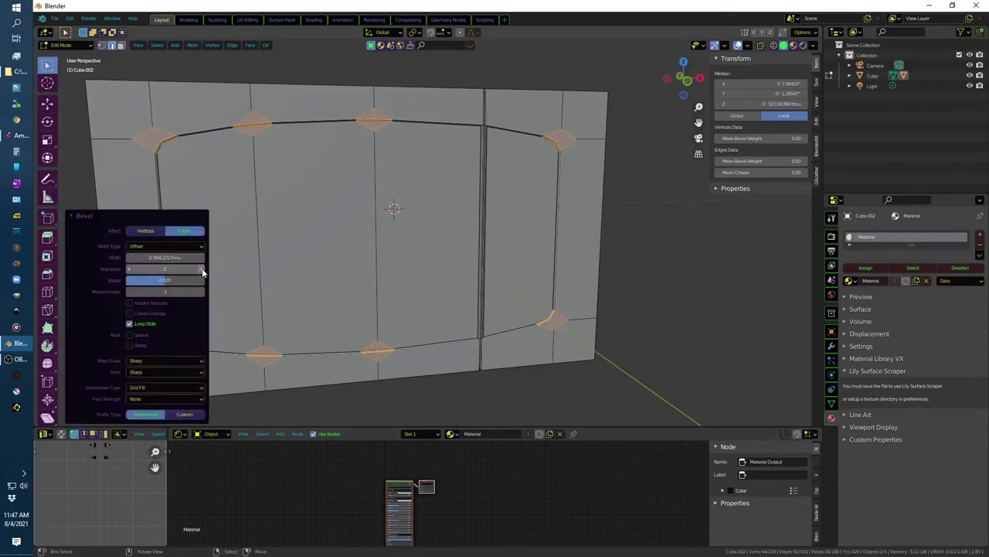
pyautogui.click(632, 282)
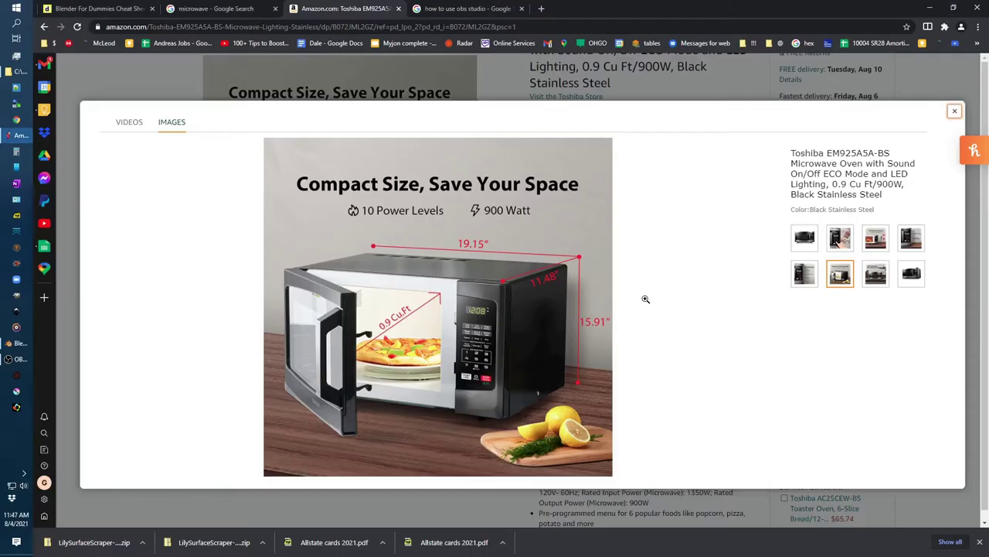
pyautogui.hotkey('alt', 'Tab')
pyautogui.scroll(-4, 649, 296)
pyautogui.moveTo(667, 299)
pyautogui.mouseDown(button='middle')
pyautogui.moveTo(514, 321)
pyautogui.moveTo(538, 311)
pyautogui.mouseUp(button='middle')
pyautogui.hotkey('alt', 'Tab')
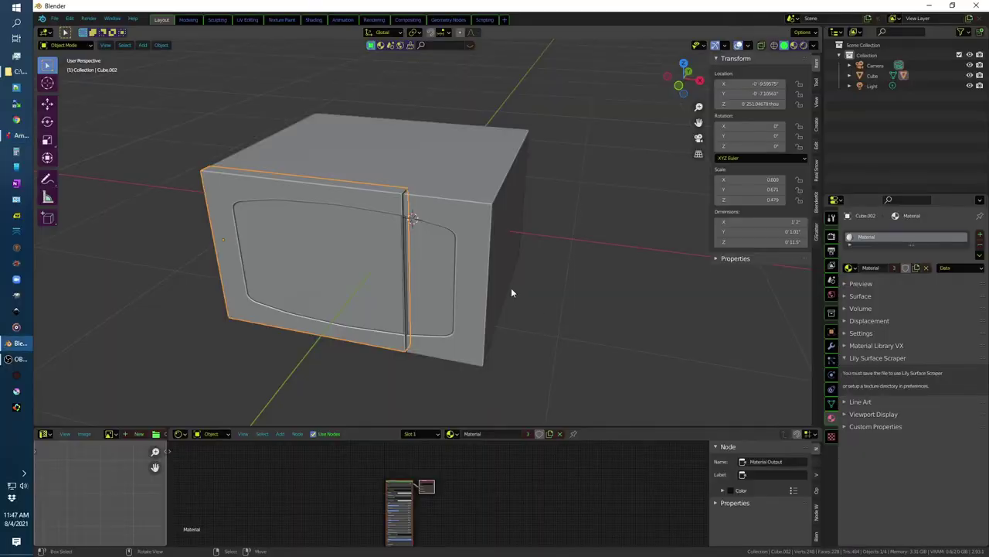
# Step: In Edit Mode on the microwave body, add a loop cut slid close to the front
pyautogui.click(489, 204)
pyautogui.press('Tab')
pyautogui.scroll(5, 474, 164)
pyautogui.moveTo(473, 164)
pyautogui.mouseDown(button='middle')
pyautogui.moveTo(382, 232)
pyautogui.moveTo(518, 308)
pyautogui.mouseUp(button='middle')
pyautogui.click(382, 215)
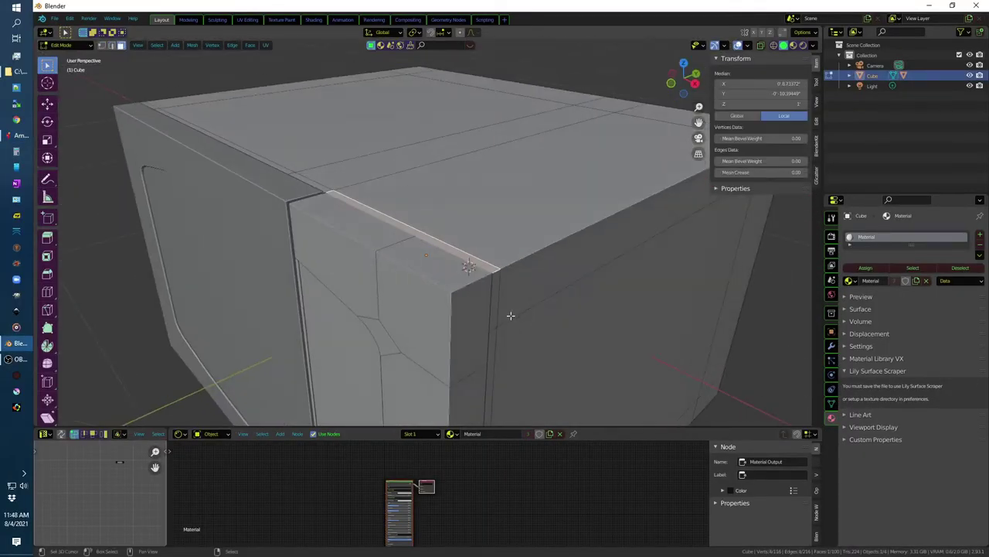
pyautogui.moveTo(495, 268); pyautogui.dragTo(433, 232, button='middle')
pyautogui.press('3')
pyautogui.click(356, 221)
pyautogui.press('2')
pyautogui.click(408, 245)
pyautogui.press('g')
pyautogui.press('g')
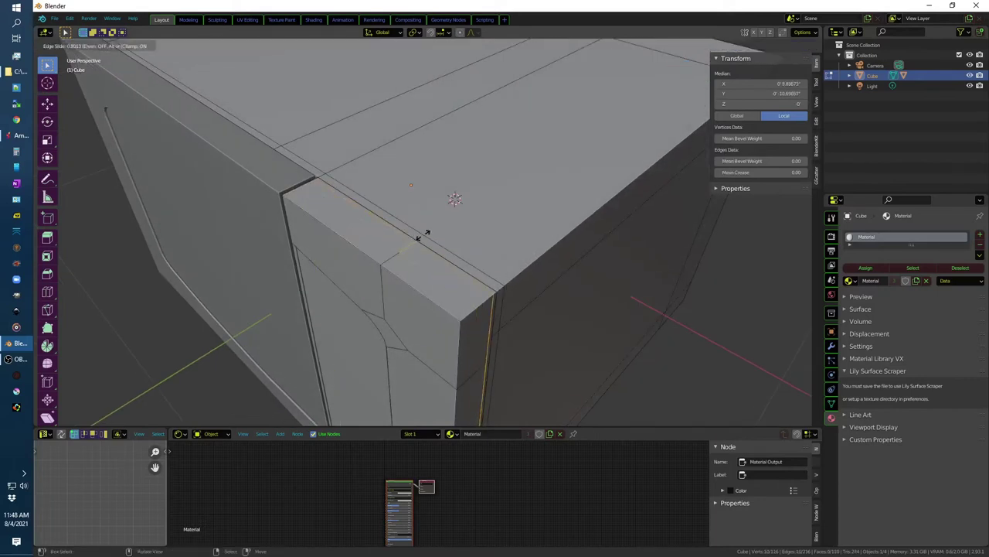
pyautogui.click(396, 236)
# Step: Select the body's front corner edges along the top, vertical corner and bottom strip
pyautogui.click(395, 229)
pyautogui.keyDown('shift'); pyautogui.click(456, 266); pyautogui.keyUp('shift')
pyautogui.moveTo(456, 267); pyautogui.dragTo(490, 315, button='middle')
pyautogui.keyDown('shift'); pyautogui.click(473, 314); pyautogui.keyUp('shift')
pyautogui.moveTo(512, 347); pyautogui.dragTo(431, 203, button='middle')
pyautogui.keyDown('shift'); pyautogui.click(455, 221); pyautogui.keyUp('shift')
pyautogui.moveTo(555, 341)
pyautogui.mouseDown(button='middle')
pyautogui.moveTo(502, 301)
pyautogui.moveTo(414, 291)
pyautogui.moveTo(354, 250)
pyautogui.moveTo(393, 217)
pyautogui.moveTo(486, 395)
pyautogui.moveTo(603, 316)
pyautogui.moveTo(649, 346)
pyautogui.mouseUp(button='middle')
pyautogui.keyDown('shift'); pyautogui.click(463, 287); pyautogui.keyUp('shift')
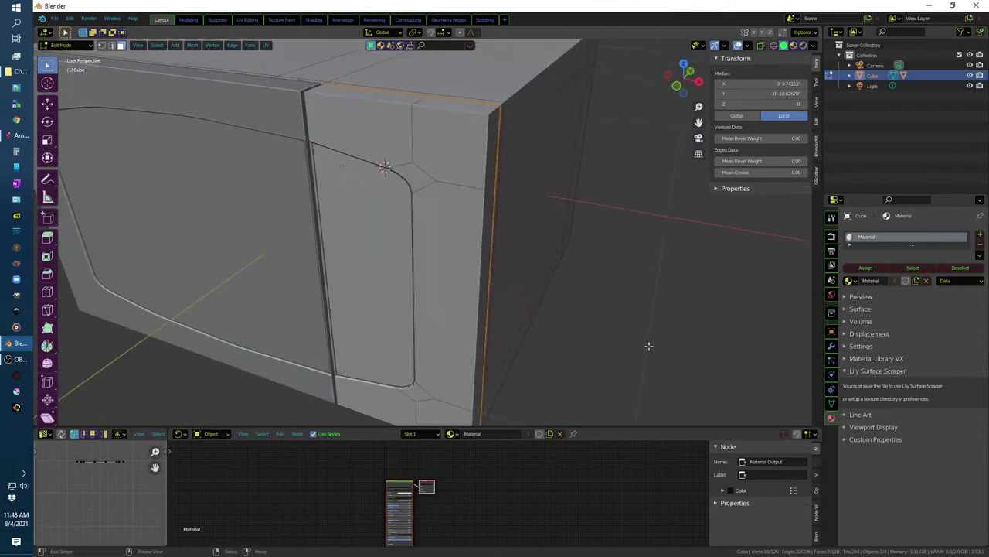
pyautogui.moveTo(446, 42); pyautogui.dragTo(451, 178, button='middle')
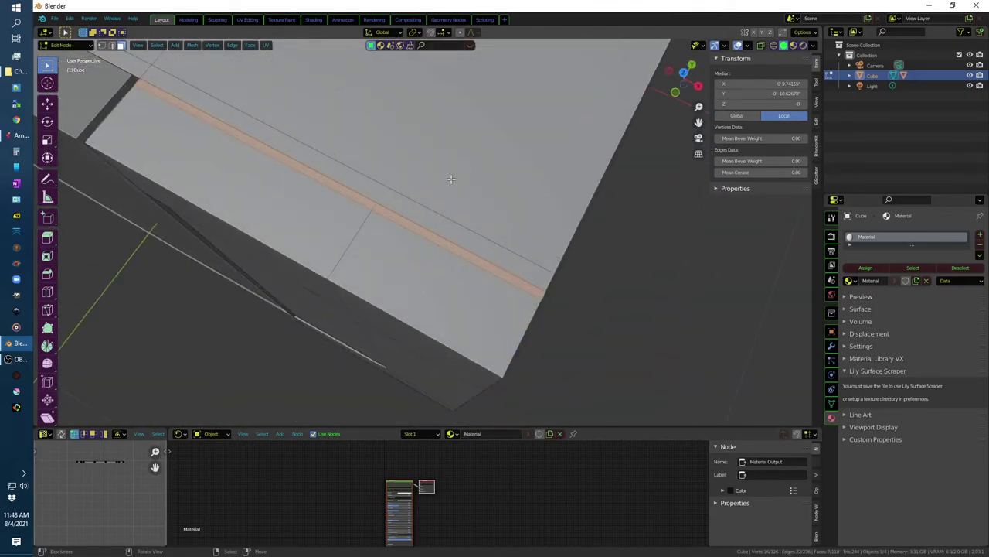
pyautogui.moveTo(529, 293); pyautogui.dragTo(552, 287, button='middle')
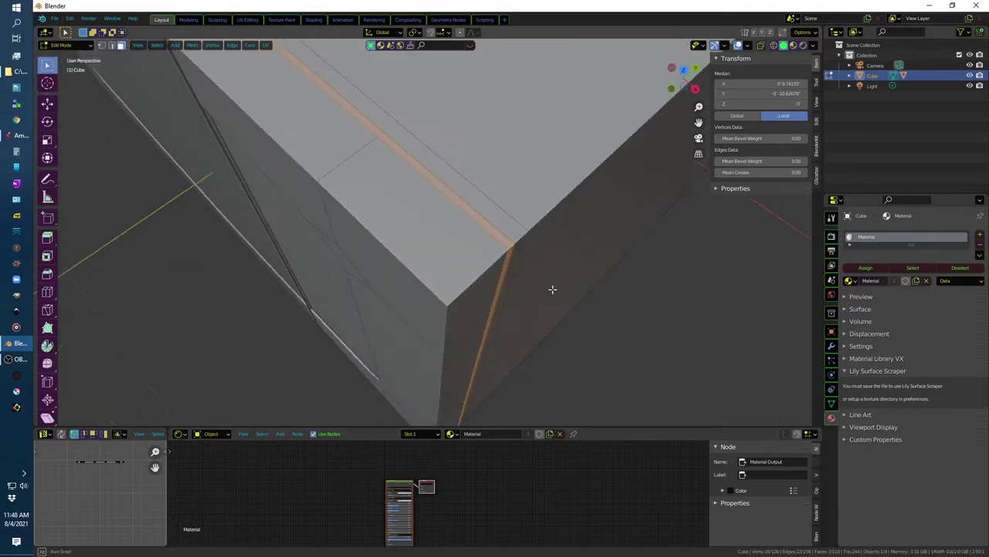
# Step: Bevel the selected corner edges and adjust the bevel's segment count
pyautogui.hotkey('ctrl', 'b')
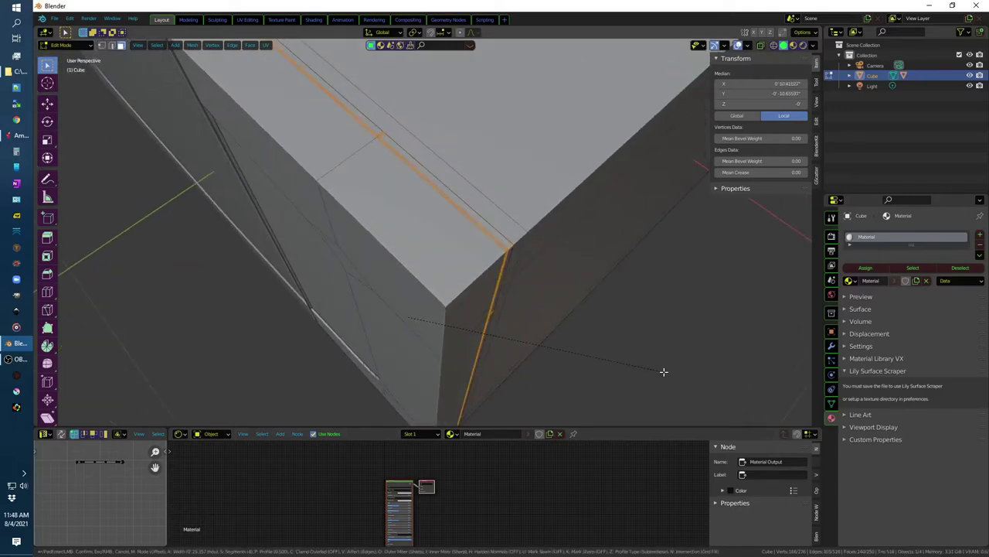
pyautogui.click(661, 372)
pyautogui.click(130, 270)
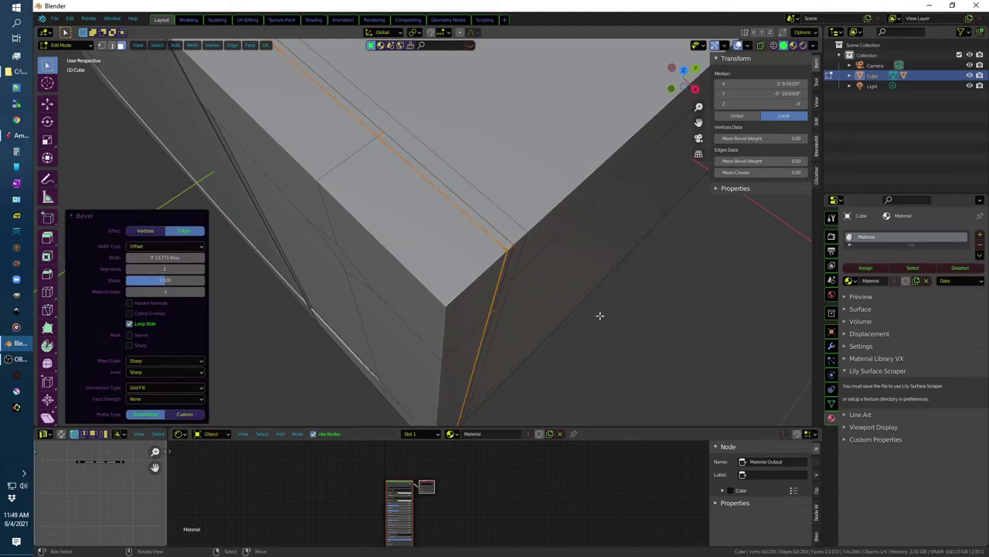
pyautogui.click(614, 337)
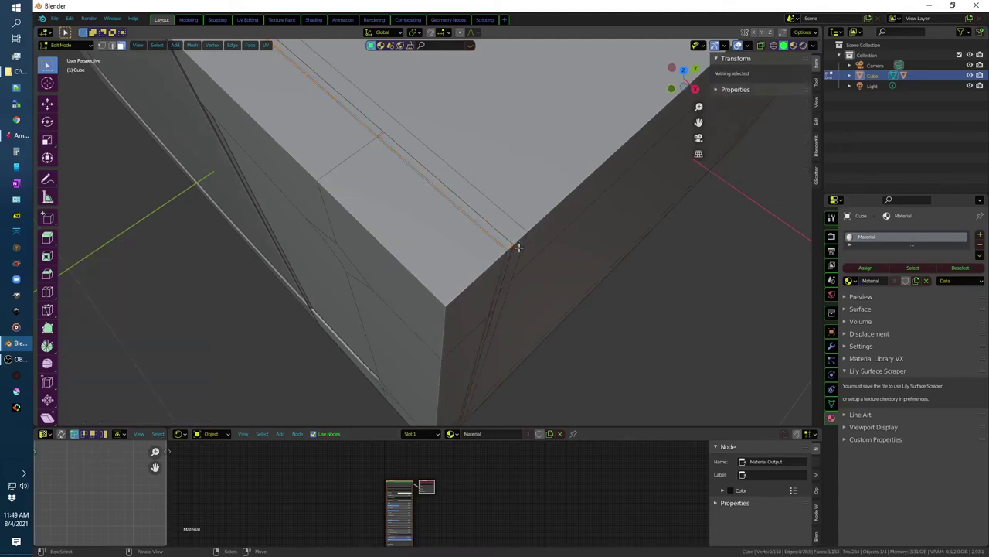
# Step: Move the bevelled strip face along the Y axis
pyautogui.click(467, 216)
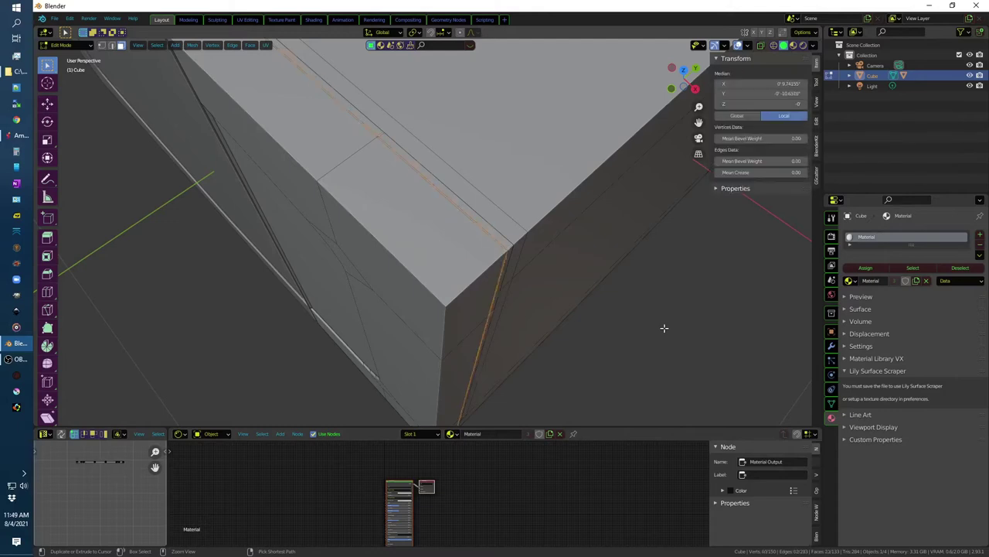
pyautogui.click(485, 230)
pyautogui.moveTo(485, 230); pyautogui.dragTo(618, 324, button='middle')
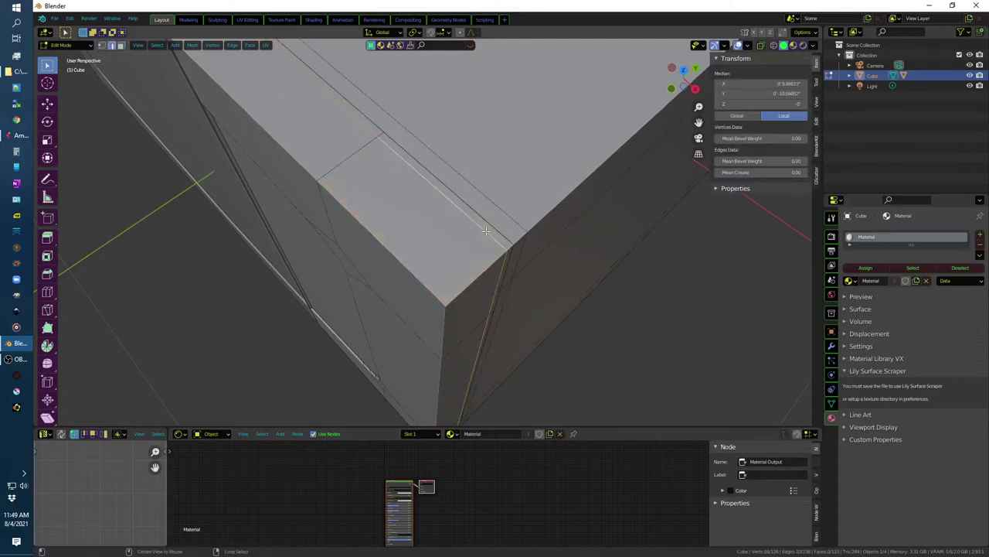
pyautogui.press('g')
pyautogui.press('y')
pyautogui.click(618, 326)
# Step: Select the long edge loop running around the body's front
pyautogui.click(470, 229)
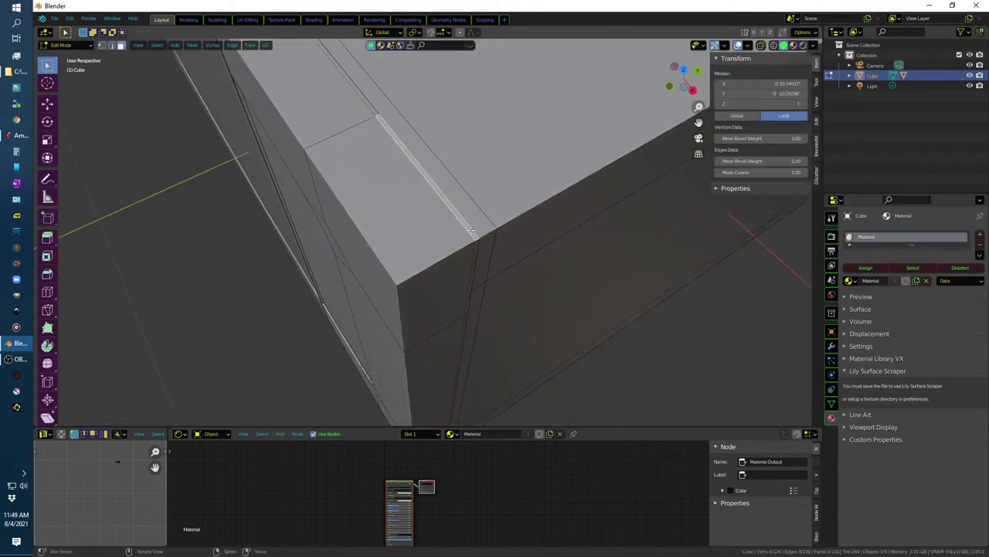
pyautogui.click(377, 114)
pyautogui.keyDown('shift'); pyautogui.click(423, 175); pyautogui.keyUp('shift')
pyautogui.click(477, 241)
pyautogui.keyDown('alt'); pyautogui.keyDown('shift'); pyautogui.click(372, 119); pyautogui.keyUp('shift'); pyautogui.keyUp('alt')
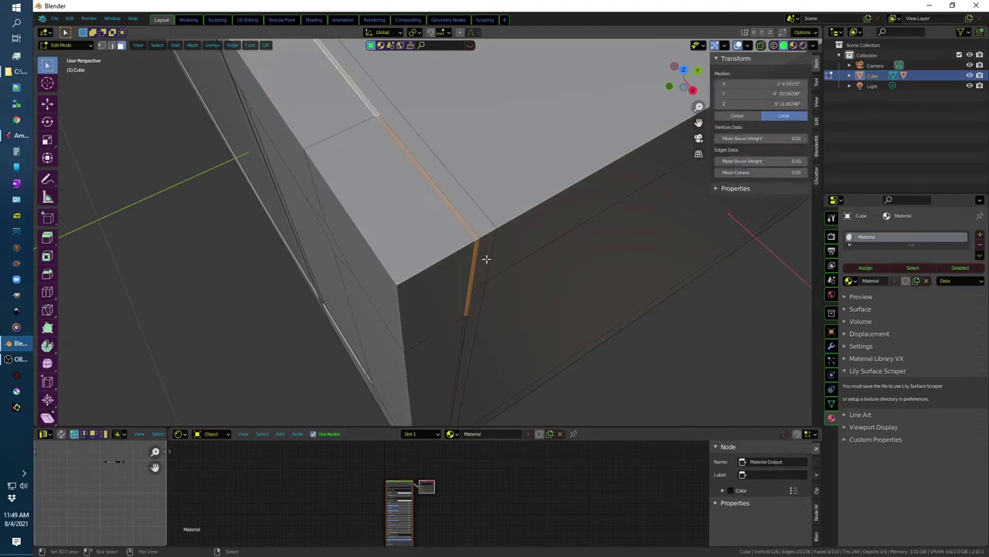
pyautogui.moveTo(373, 118); pyautogui.dragTo(551, 339, button='middle')
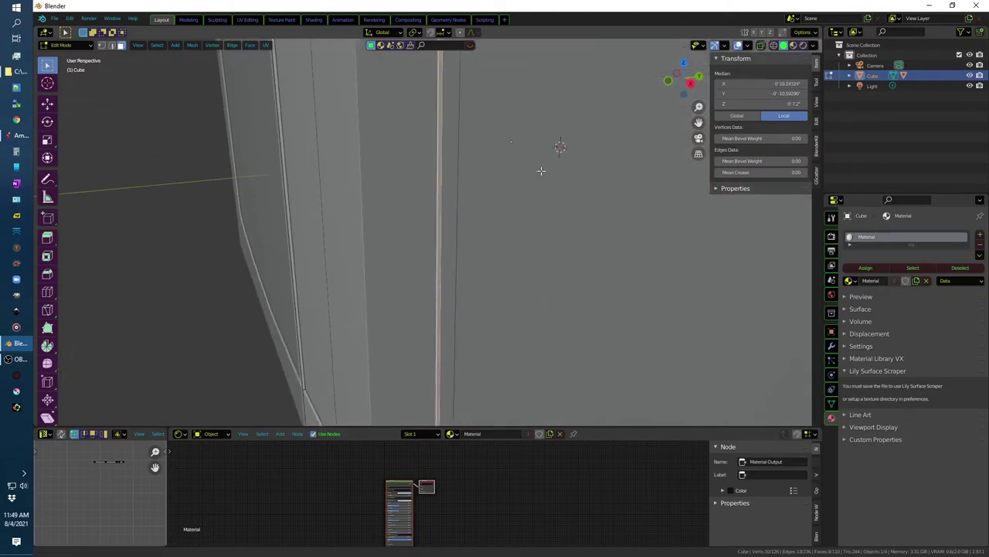
pyautogui.scroll(-3, 538, 266)
pyautogui.keyDown('alt'); pyautogui.keyDown('shift'); pyautogui.click(478, 310); pyautogui.keyUp('shift'); pyautogui.keyUp('alt')
pyautogui.moveTo(477, 311); pyautogui.dragTo(521, 307, button='middle')
pyautogui.scroll(-3, 522, 308)
pyautogui.keyDown('alt'); pyautogui.keyDown('shift'); pyautogui.click(552, 294); pyautogui.keyUp('shift'); pyautogui.keyUp('alt')
pyautogui.moveTo(435, 342)
pyautogui.mouseDown(button='middle')
pyautogui.moveTo(470, 310)
pyautogui.moveTo(503, 360)
pyautogui.mouseUp(button='middle')
pyautogui.keyDown('alt'); pyautogui.keyDown('shift'); pyautogui.click(494, 263); pyautogui.keyUp('shift'); pyautogui.keyUp('alt')
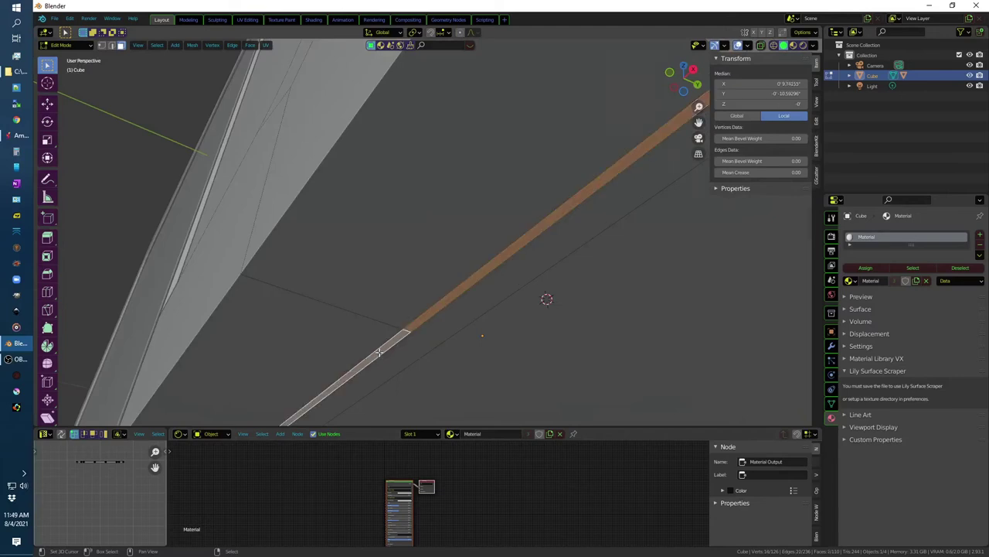
pyautogui.scroll(-3, 495, 263)
pyautogui.moveTo(494, 262)
pyautogui.mouseDown(button='middle')
pyautogui.moveTo(429, 377)
pyautogui.moveTo(463, 404)
pyautogui.mouseUp(button='middle')
pyautogui.scroll(2, 464, 405)
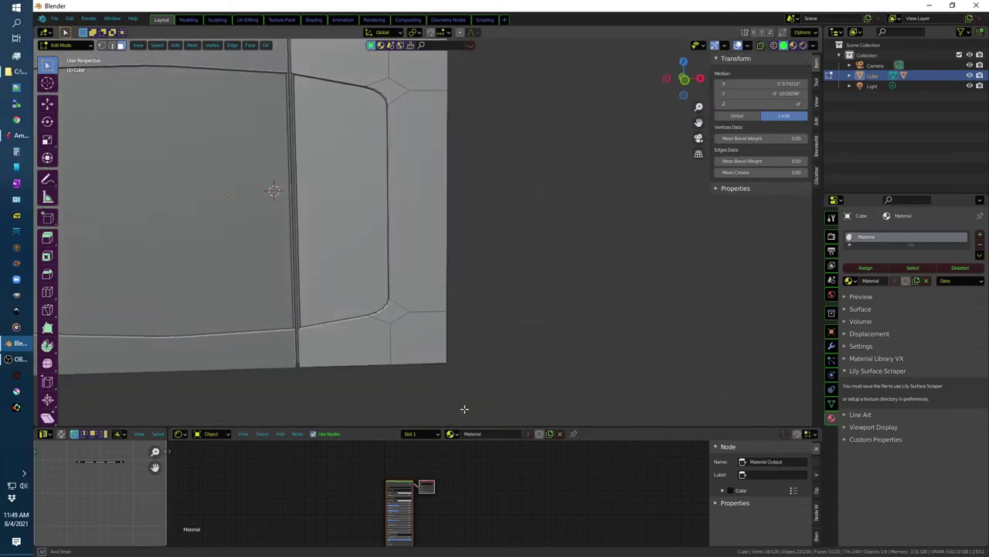
pyautogui.scroll(-2, 369, 196)
pyautogui.moveTo(370, 195)
pyautogui.mouseDown(button='middle')
pyautogui.moveTo(485, 254)
pyautogui.moveTo(474, 255)
pyautogui.mouseUp(button='middle')
# Step: With pivot at the 3D Cursor, scale the loop, extrude it about 130.7 thou inward, and rescale
pyautogui.click(416, 33)
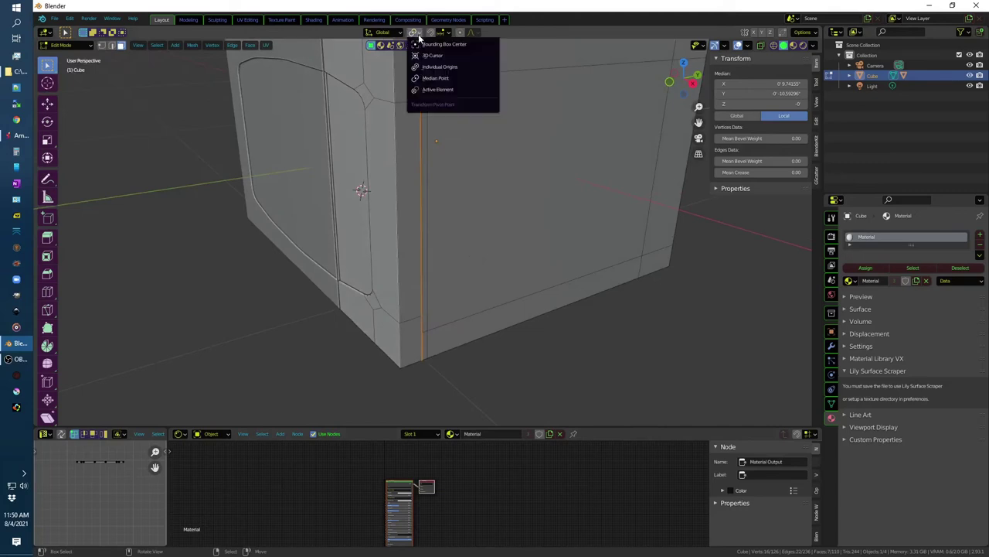
pyautogui.click(425, 55)
pyautogui.press('s')
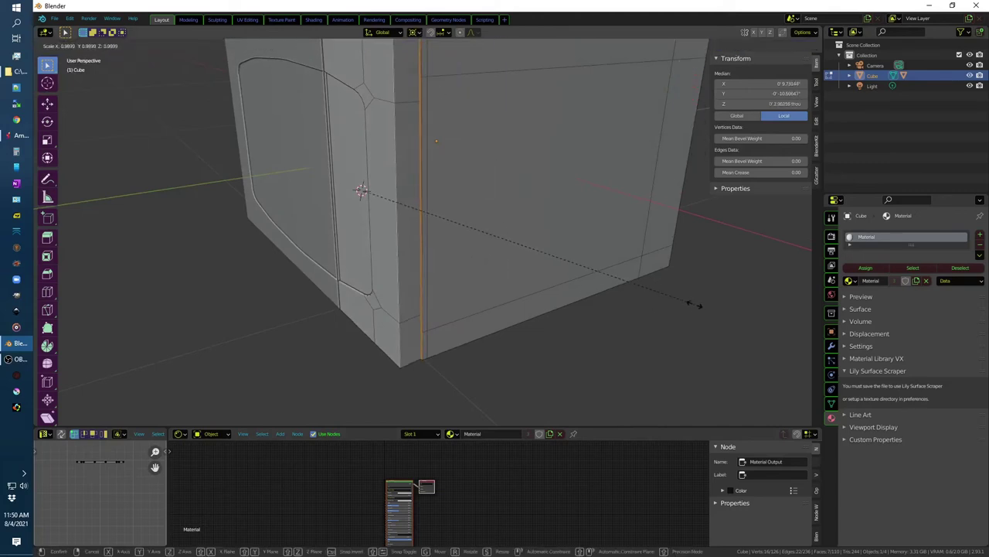
pyautogui.click(696, 304)
pyautogui.press('e')
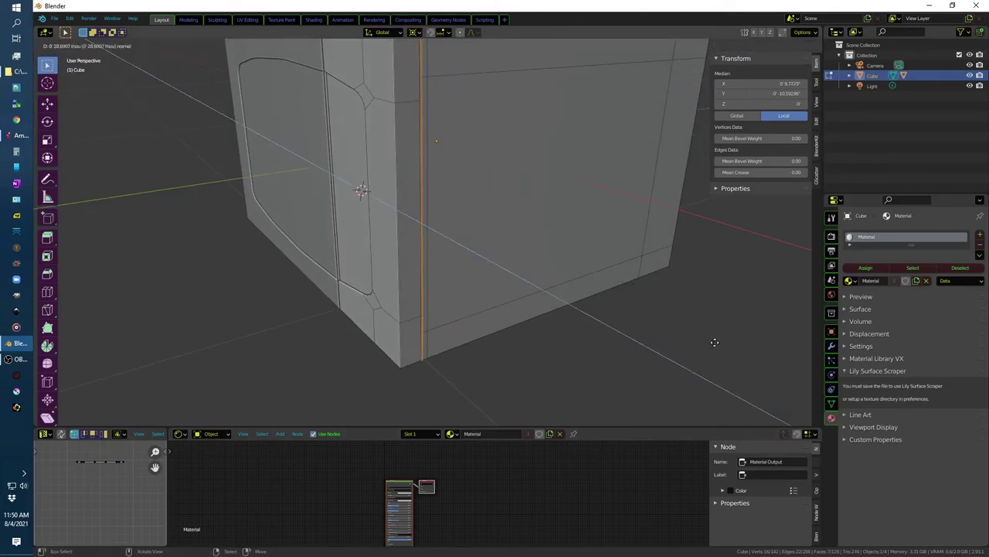
pyautogui.click(713, 340)
pyautogui.moveTo(450, 200)
pyautogui.mouseDown(button='middle')
pyautogui.moveTo(467, 282)
pyautogui.moveTo(495, 267)
pyautogui.moveTo(601, 289)
pyautogui.moveTo(575, 280)
pyautogui.moveTo(529, 302)
pyautogui.moveTo(562, 301)
pyautogui.moveTo(461, 268)
pyautogui.mouseUp(button='middle')
pyautogui.press('s')
pyautogui.click(599, 292)
pyautogui.press('Tab')
# Step: Select the door panel and add a loop cut along its front edge in Edit Mode
pyautogui.click(462, 268)
pyautogui.moveTo(558, 286); pyautogui.dragTo(559, 309, button='middle')
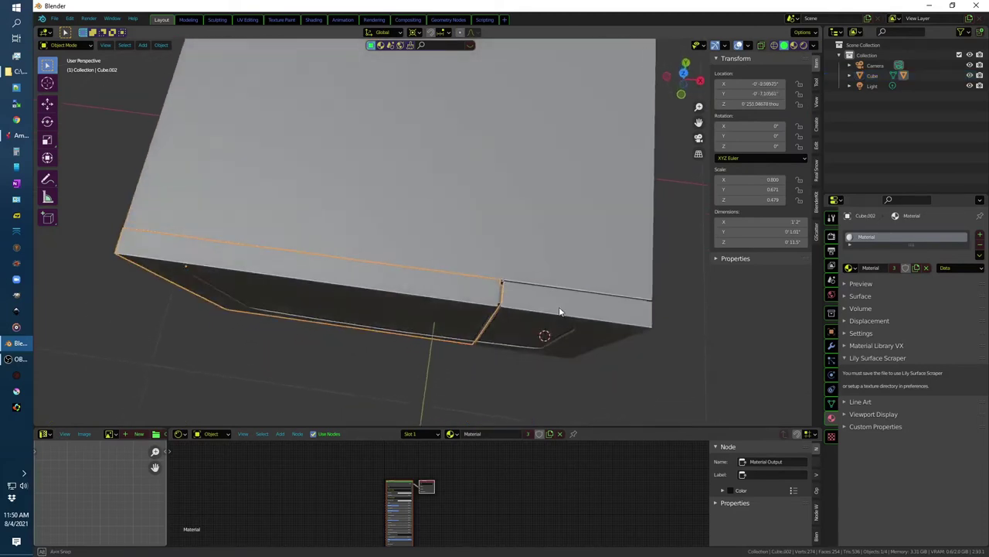
pyautogui.press('Tab')
pyautogui.click(118, 237)
pyautogui.hotkey('ctrl', 'r')
pyautogui.click(117, 236)
pyautogui.click(121, 227)
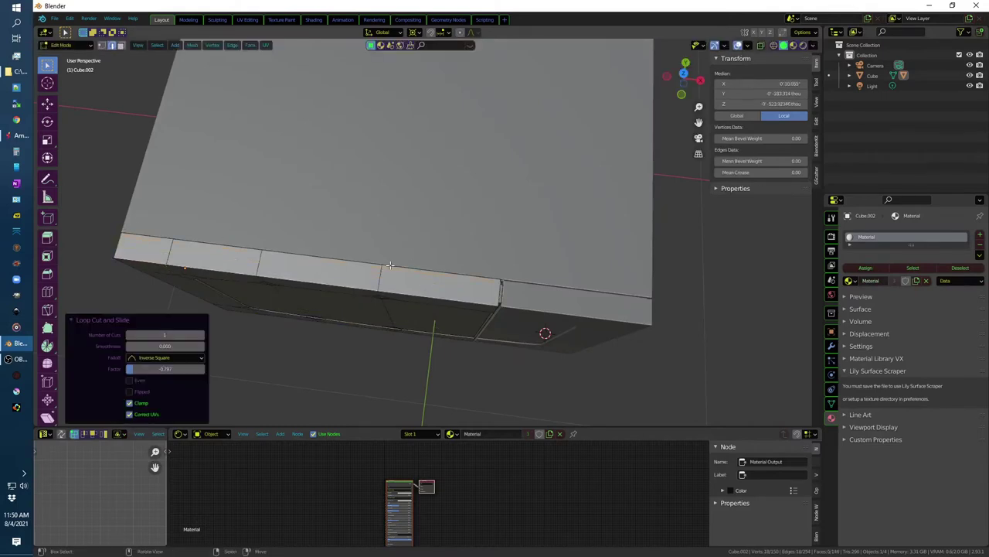
# Step: Select the face loop along the door's top front edge
pyautogui.scroll(5, 390, 264)
pyautogui.click(357, 265)
pyautogui.click(363, 266)
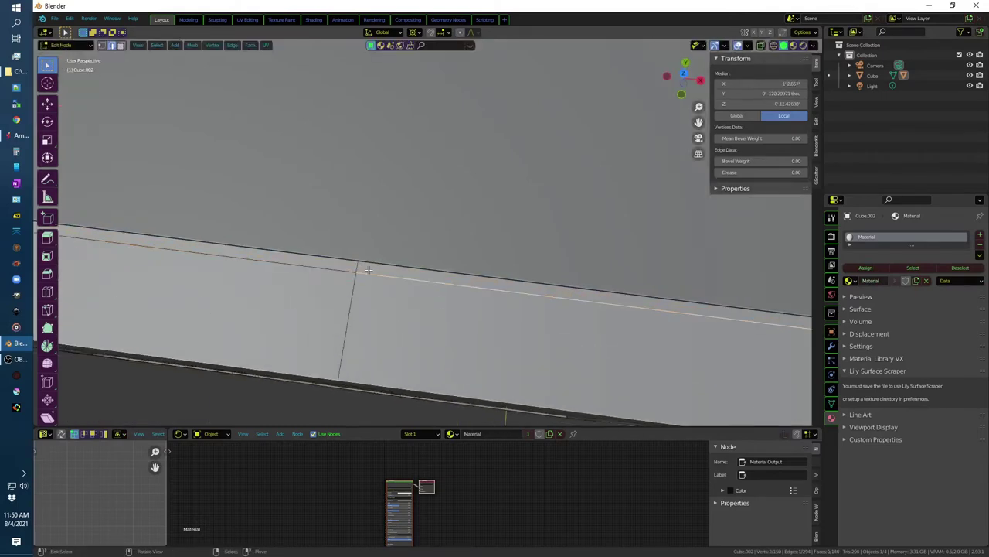
pyautogui.press('3')
pyautogui.keyDown('alt'); pyautogui.click(357, 265); pyautogui.keyUp('alt')
pyautogui.moveTo(357, 265); pyautogui.dragTo(348, 280, button='middle')
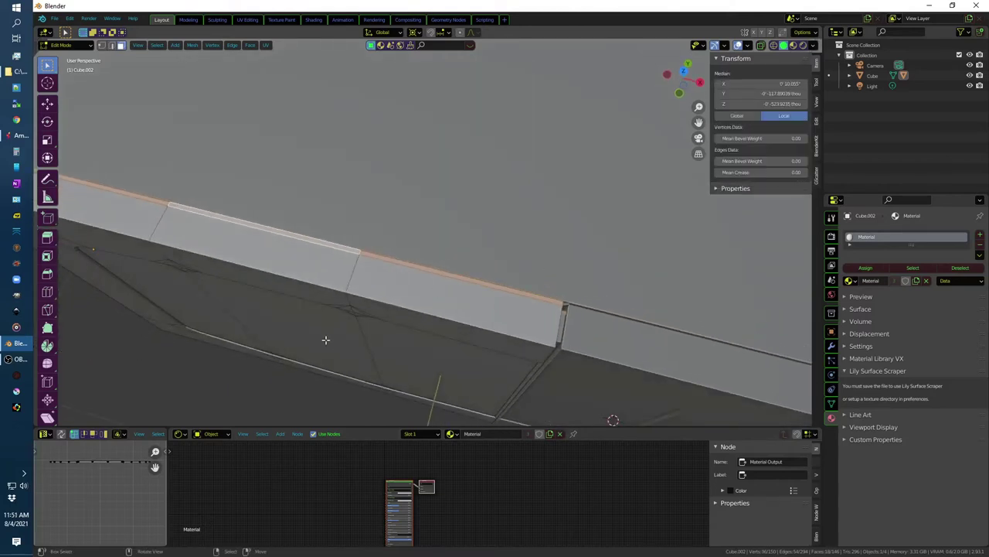
pyautogui.moveTo(302, 333)
pyautogui.mouseDown(button='middle')
pyautogui.moveTo(309, 300)
pyautogui.moveTo(448, 265)
pyautogui.moveTo(466, 274)
pyautogui.mouseUp(button='middle')
# Step: Extrude the loop in place, shrink it slightly into a rim, and deselect everything
pyautogui.press('e')
pyautogui.press('Escape')
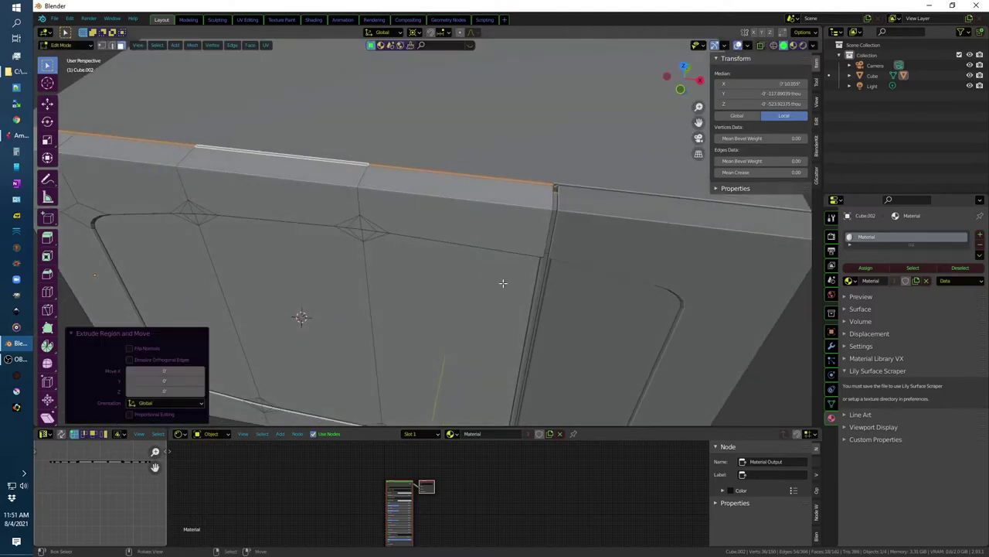
pyautogui.press('s')
pyautogui.click(501, 284)
pyautogui.moveTo(499, 282); pyautogui.dragTo(353, 314, button='middle')
pyautogui.hotkey('alt', 'a')
# Step: In Object Mode, test rotating the door open, then cancel back to closed
pyautogui.moveTo(241, 341)
pyautogui.mouseDown(button='middle')
pyautogui.moveTo(227, 287)
pyautogui.moveTo(235, 291)
pyautogui.mouseUp(button='middle')
pyautogui.press('Tab')
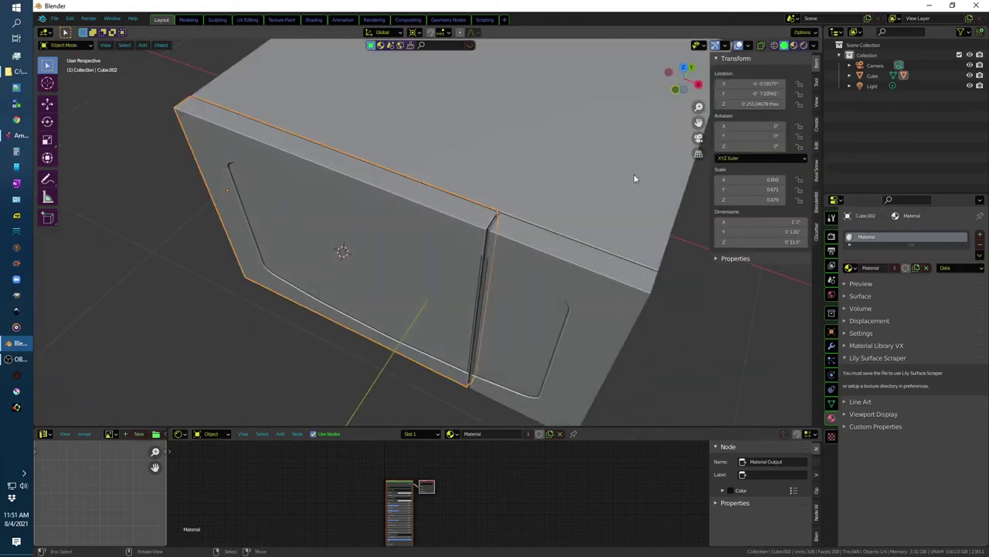
pyautogui.press('r')
pyautogui.press('Escape')
pyautogui.moveTo(541, 232); pyautogui.dragTo(568, 216, button='middle')
pyautogui.hotkey('shift', 'a')
# Step: Add a new cube, isolate it in view, and shrink it down to 0.104
pyautogui.click(606, 227)
pyautogui.press('KP_Divide')
pyautogui.press('KP_Divide')
pyautogui.press('s')
pyautogui.click(616, 281)
# Step: Scale the cube into a thin 0.040 × 0.104 × 0.354 slab and move it against the microwave's end
pyautogui.press('s')
pyautogui.press('x')
pyautogui.click(535, 256)
pyautogui.press('s')
pyautogui.press('z')
pyautogui.click(618, 303)
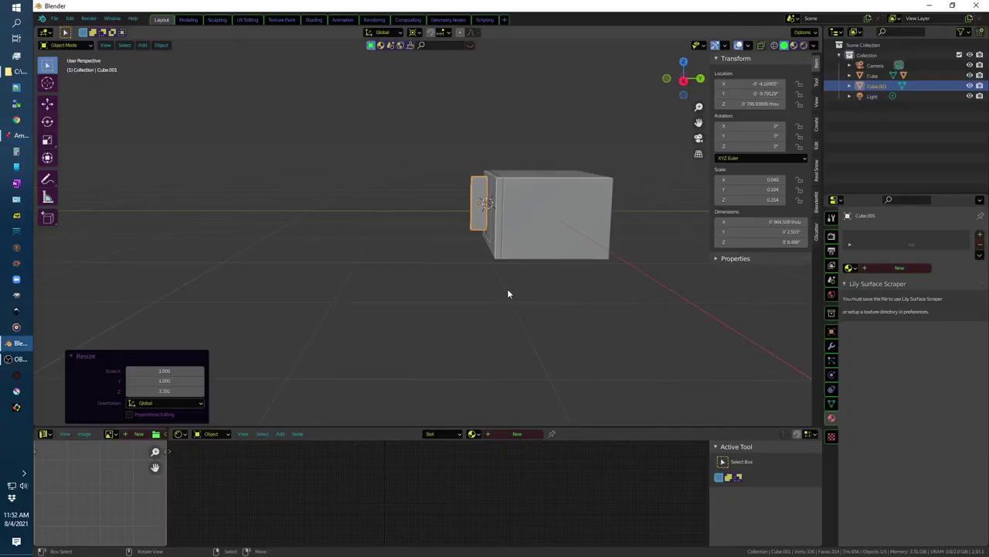
pyautogui.press('g')
pyautogui.click(513, 295)
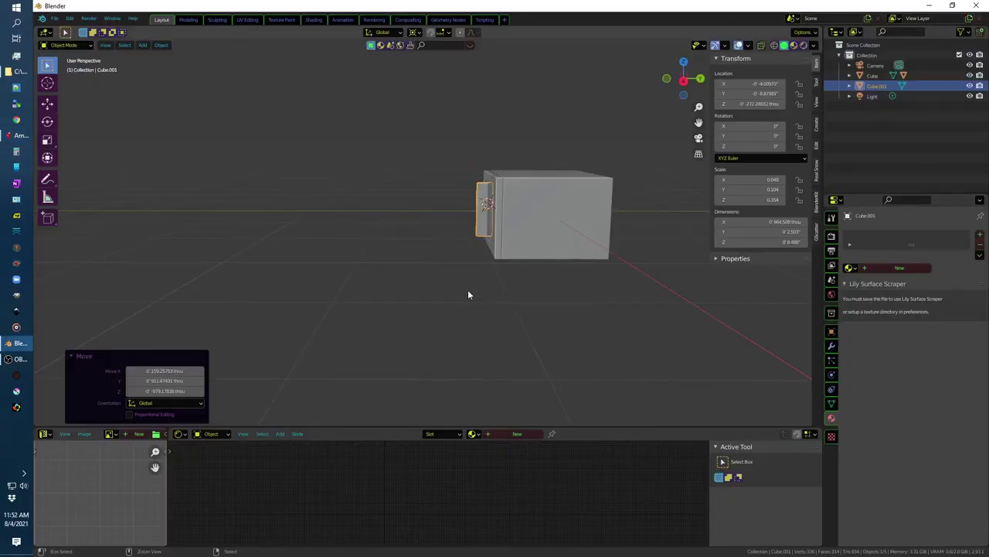
# Step: Shift the slab along X, thin it along Y, and set it against the door front as a handle
pyautogui.press('KP_Decimal')
pyautogui.moveTo(431, 62); pyautogui.dragTo(476, 201, button='middle')
pyautogui.press('g')
pyautogui.press('x')
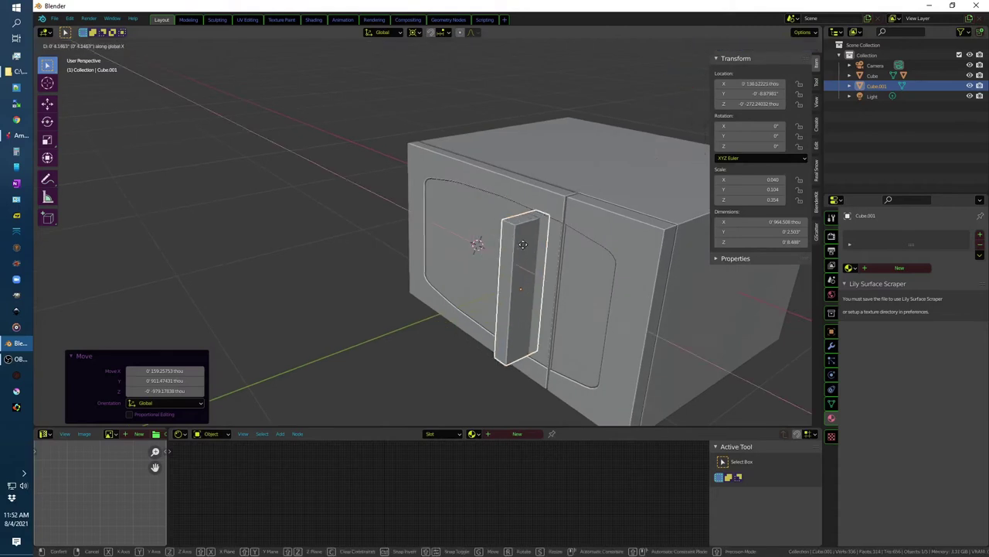
pyautogui.click(531, 250)
pyautogui.press('s')
pyautogui.press('y')
pyautogui.click(524, 229)
pyautogui.press('g')
pyautogui.press('y')
pyautogui.click(468, 256)
pyautogui.moveTo(469, 260); pyautogui.dragTo(475, 261, button='middle')
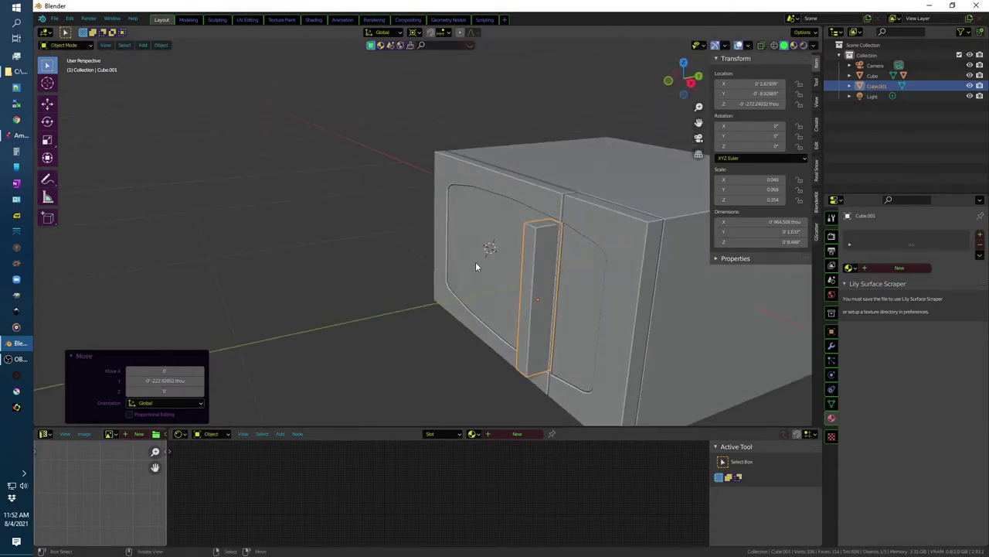
# Step: In Edit Mode, scale the handle's top edge along Z to shorten it to 0.696
pyautogui.press('Tab')
pyautogui.click(541, 224)
pyautogui.click(530, 224)
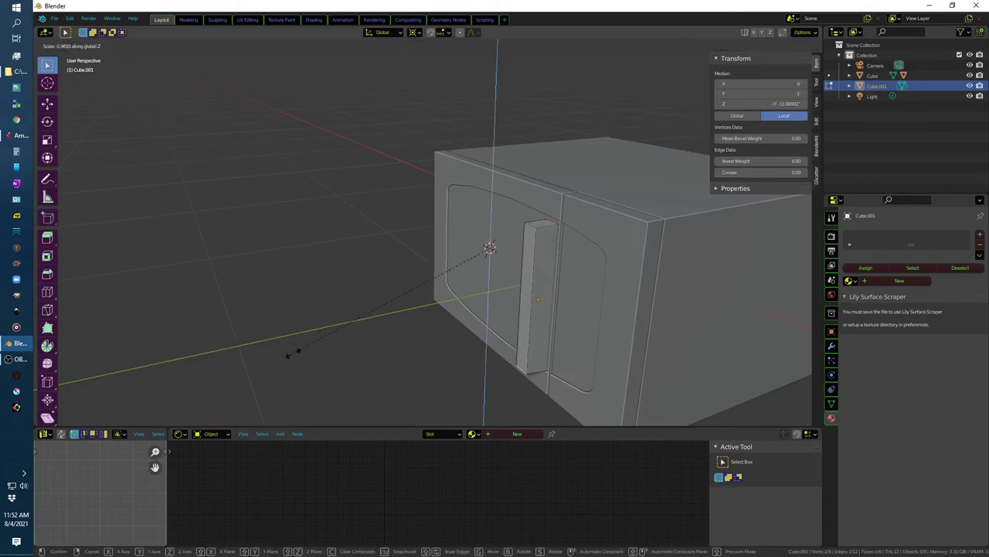
pyautogui.press('s')
pyautogui.press('z')
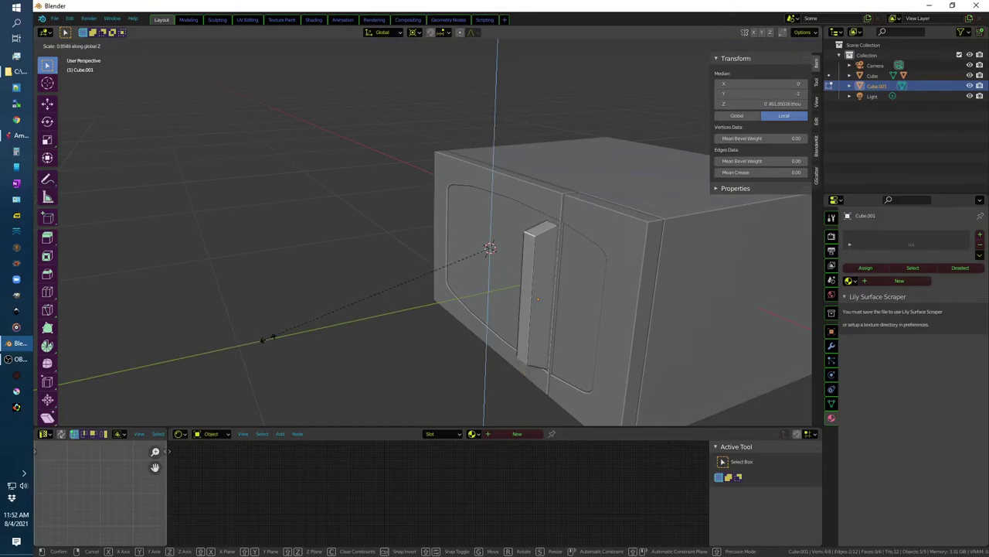
pyautogui.click(267, 338)
pyautogui.press('s')
pyautogui.press('z')
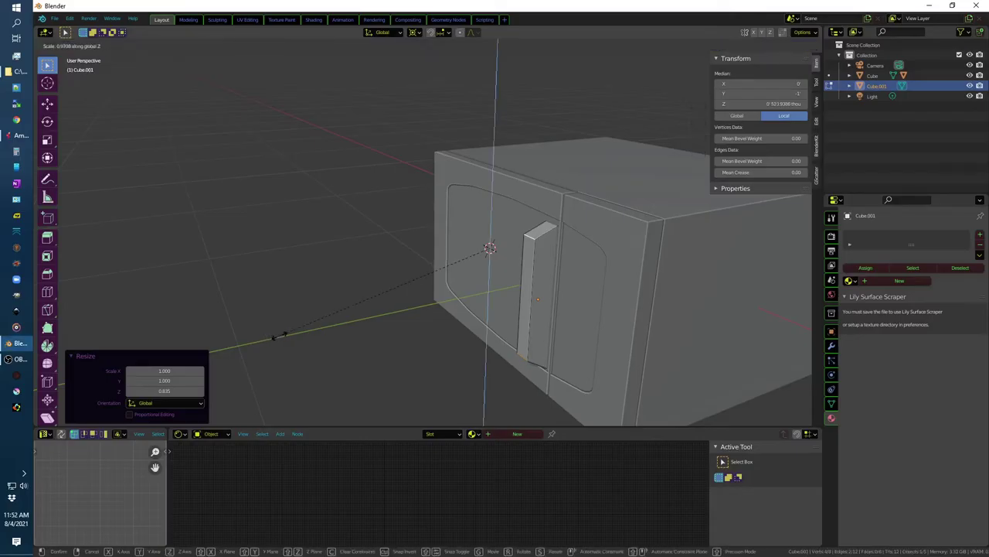
pyautogui.click(292, 331)
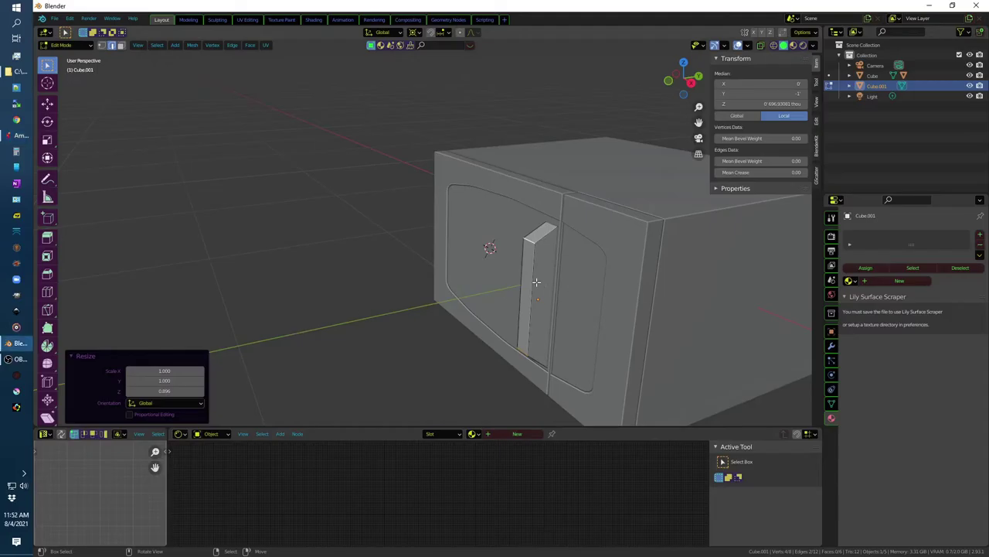
# Step: Check the handle from around the microwave and select its front face
pyautogui.click(535, 282)
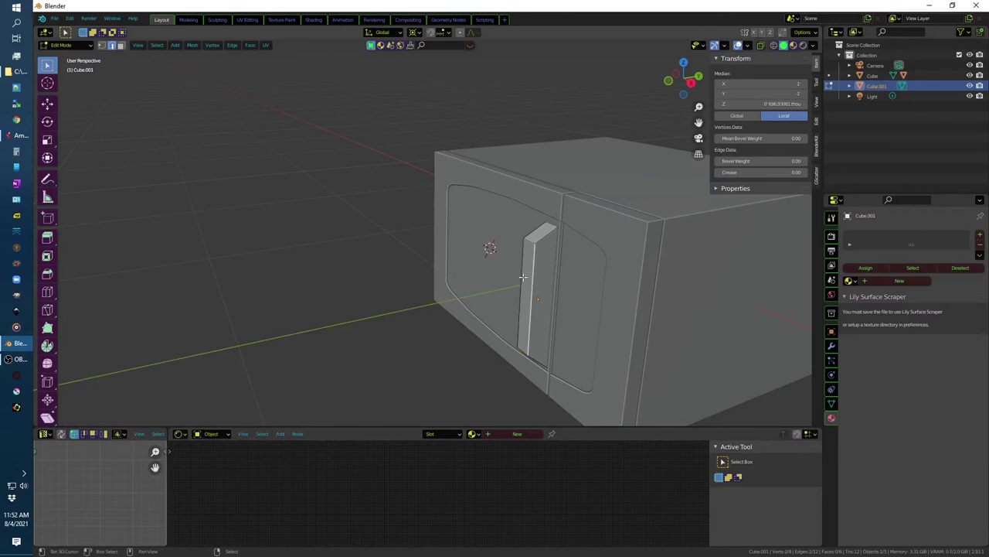
pyautogui.moveTo(523, 350)
pyautogui.mouseDown(button='middle')
pyautogui.moveTo(443, 364)
pyautogui.moveTo(436, 349)
pyautogui.moveTo(338, 342)
pyautogui.mouseUp(button='middle')
pyautogui.click(337, 343)
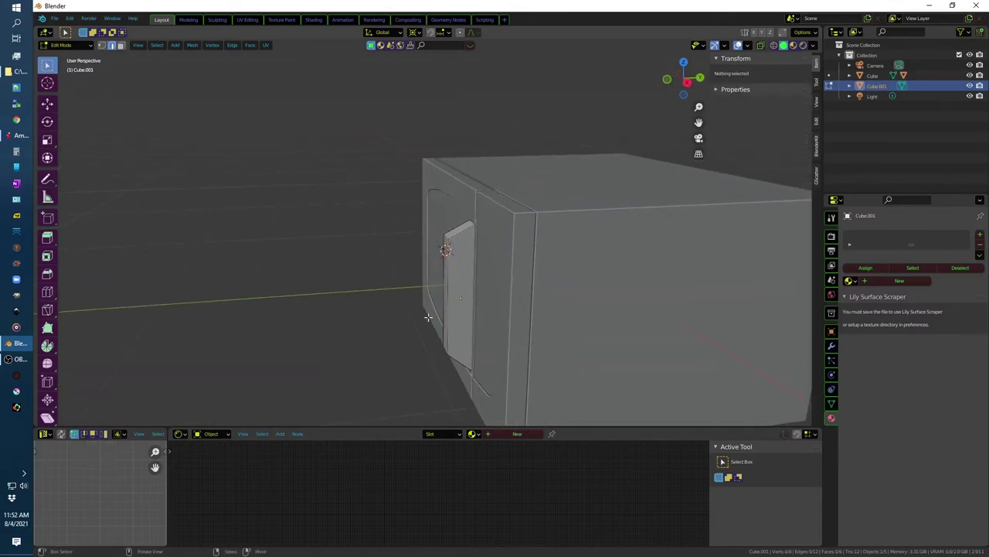
pyautogui.click(462, 275)
# Step: Isolate the handle and inset its front face, narrowing the inset along Y
pyautogui.moveTo(462, 276); pyautogui.dragTo(504, 304, button='middle')
pyautogui.press('KP_Divide')
pyautogui.moveTo(366, 249); pyautogui.dragTo(484, 276, button='middle')
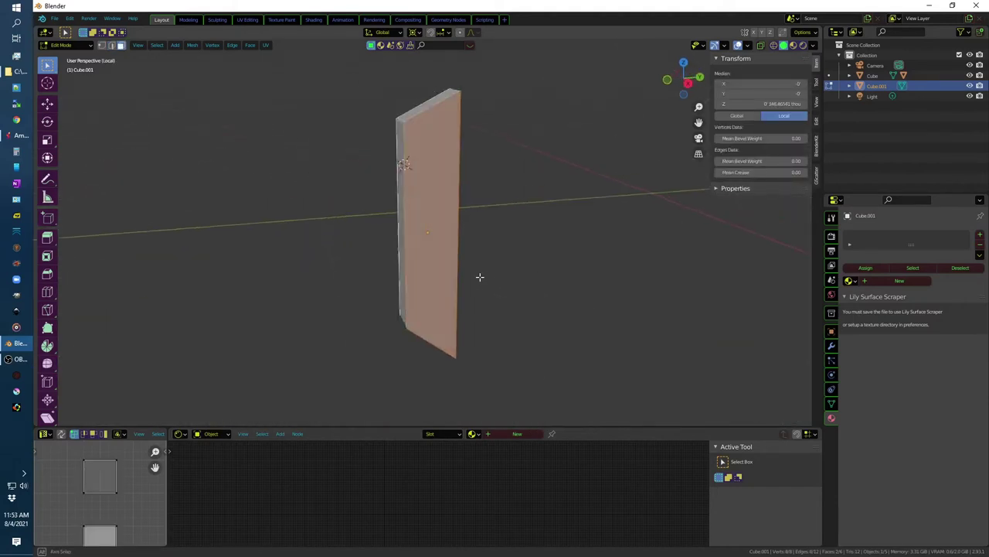
pyautogui.press('i')
pyautogui.click(658, 388)
pyautogui.press('s')
pyautogui.press('y')
pyautogui.click(593, 367)
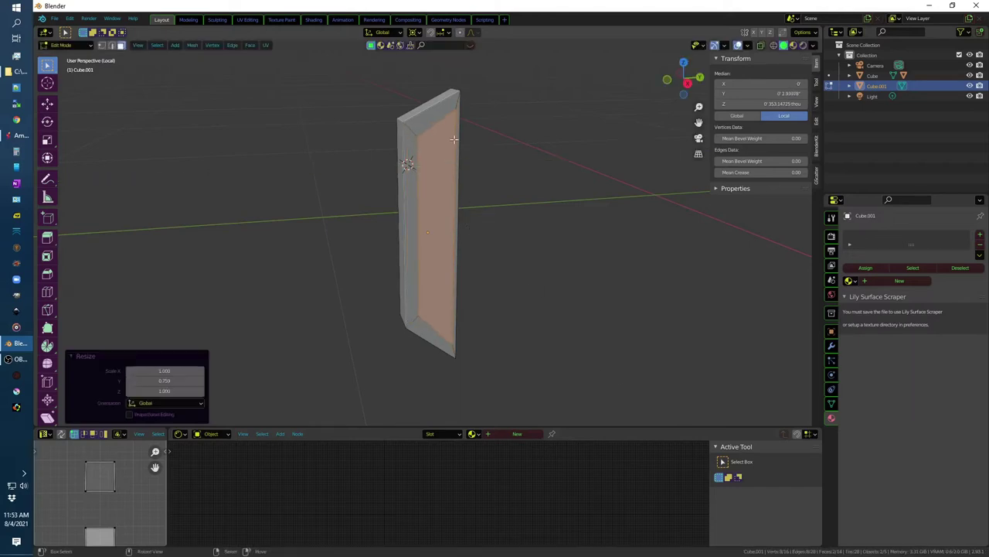
# Step: Scale the inner front face vertically along Z to adjust its height
pyautogui.click(502, 174)
pyautogui.moveTo(537, 194); pyautogui.dragTo(495, 172, button='middle')
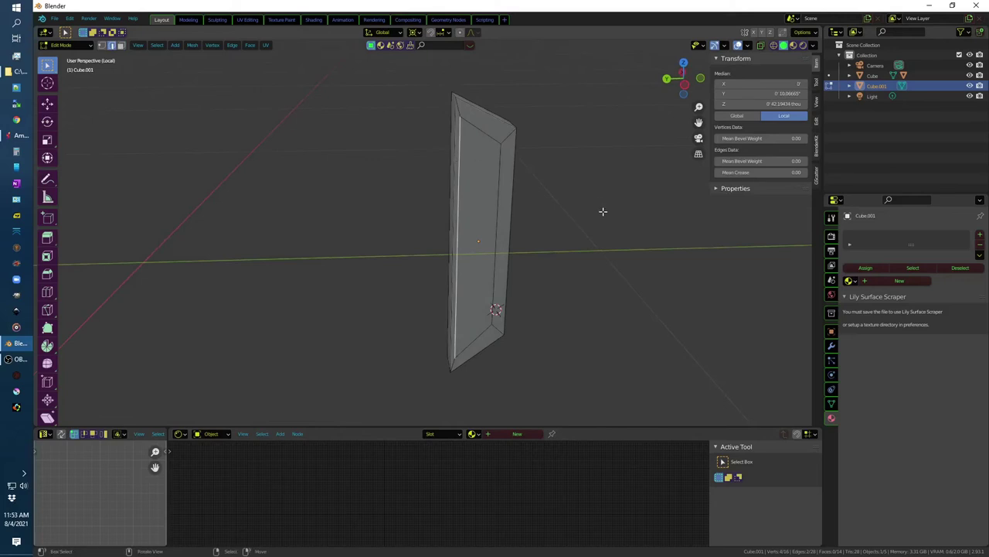
pyautogui.press('s')
pyautogui.press('z')
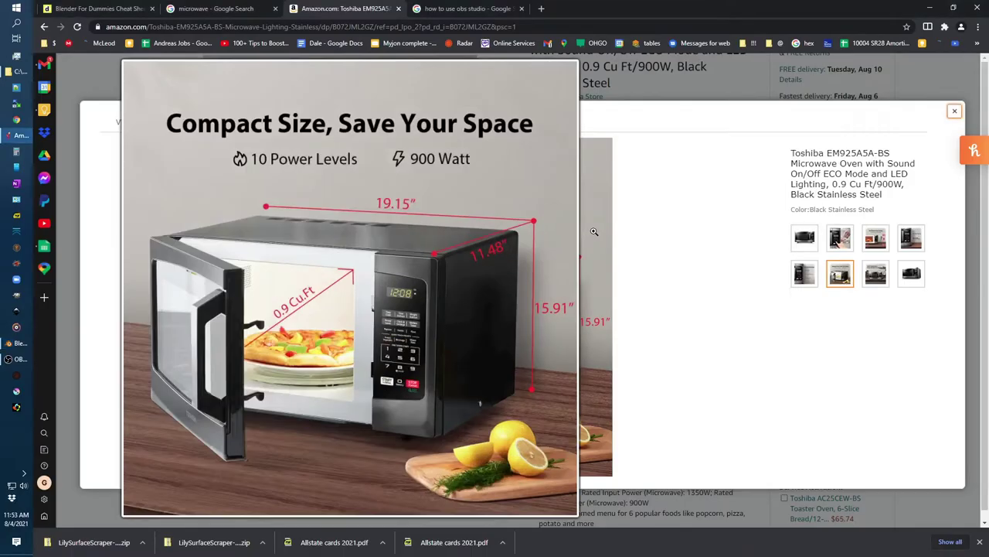
pyautogui.click(595, 230)
pyautogui.press('s')
pyautogui.press('z')
pyautogui.click(573, 209)
# Step: Check the microwave reference photo and select the handle's right edge
pyautogui.click(480, 140)
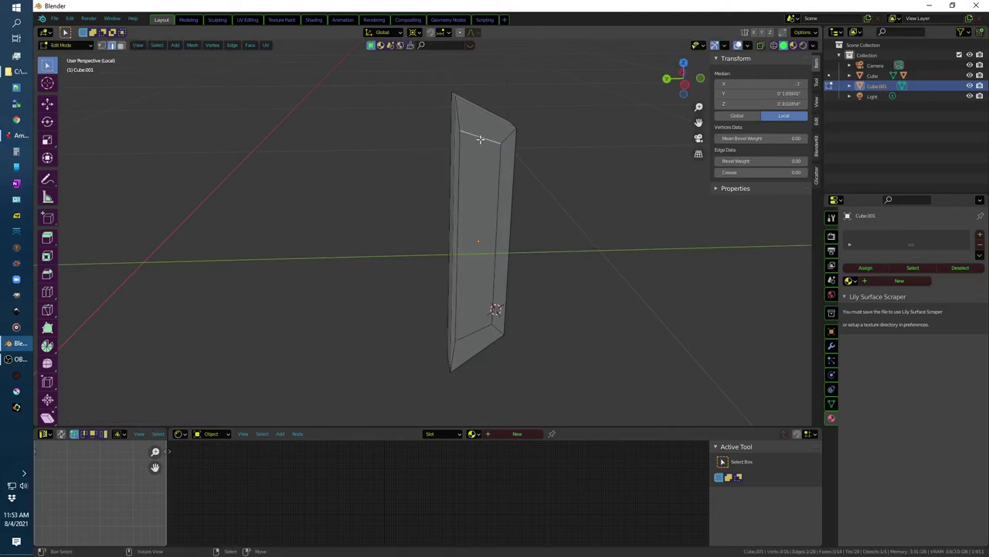
pyautogui.moveTo(489, 329); pyautogui.dragTo(398, 227, button='middle')
pyautogui.press('s')
pyautogui.hotkey('alt', 'Tab')
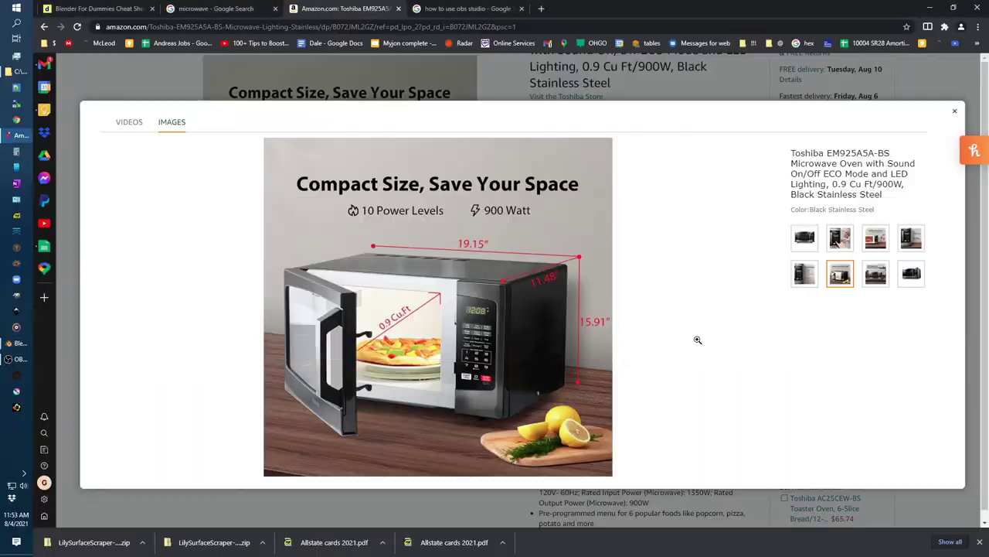
pyautogui.hotkey('alt', 'Tab')
pyautogui.moveTo(517, 106); pyautogui.dragTo(531, 174, button='middle')
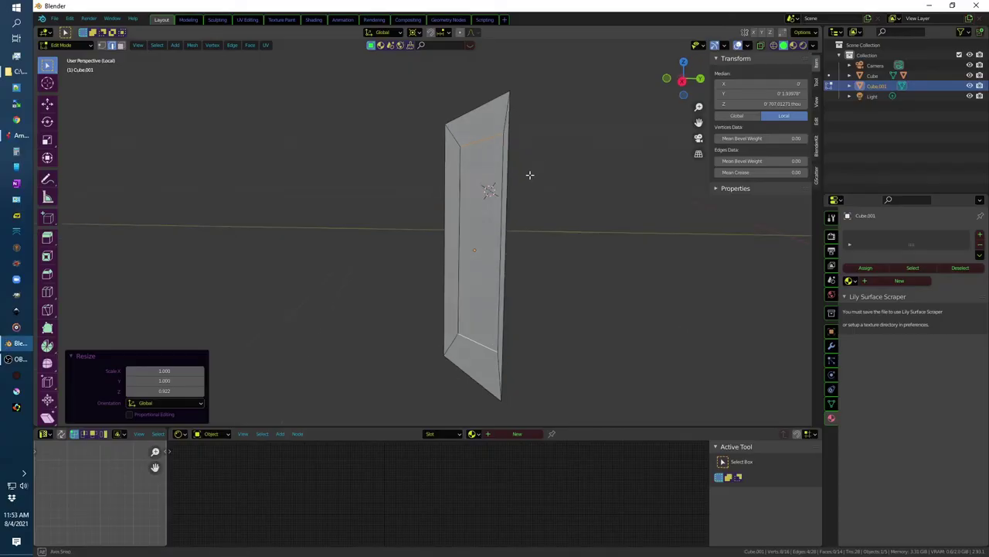
pyautogui.click(506, 170)
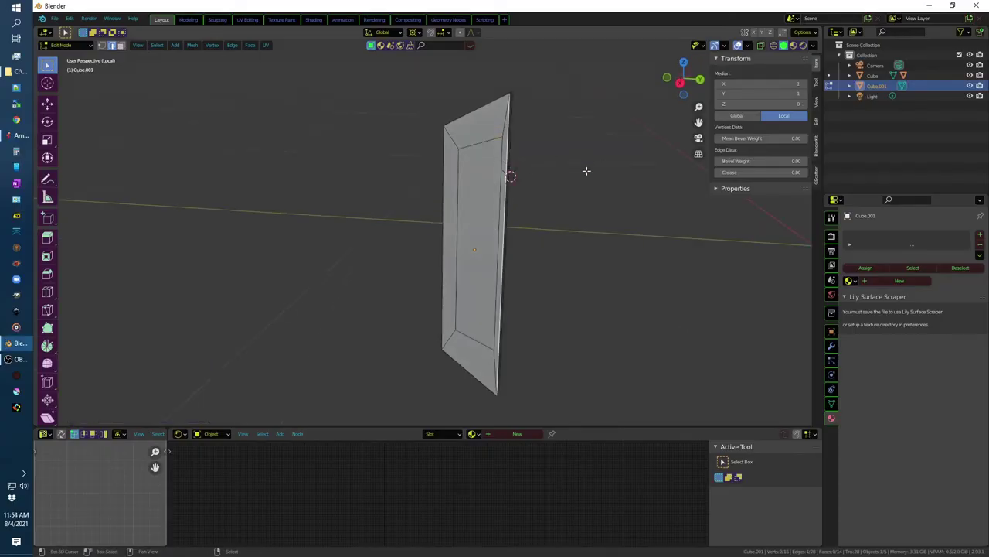
pyautogui.moveTo(586, 170); pyautogui.dragTo(548, 193, button='middle')
pyautogui.click(473, 165)
# Step: Add two horizontal loop cuts across the handle
pyautogui.hotkey('ctrl', 'r')
pyautogui.click(473, 176)
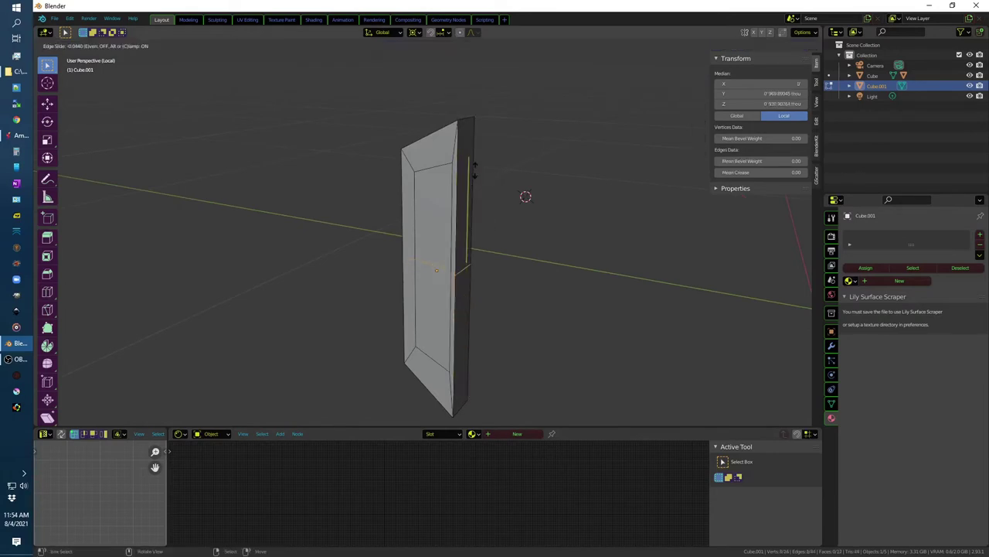
pyautogui.click(475, 171)
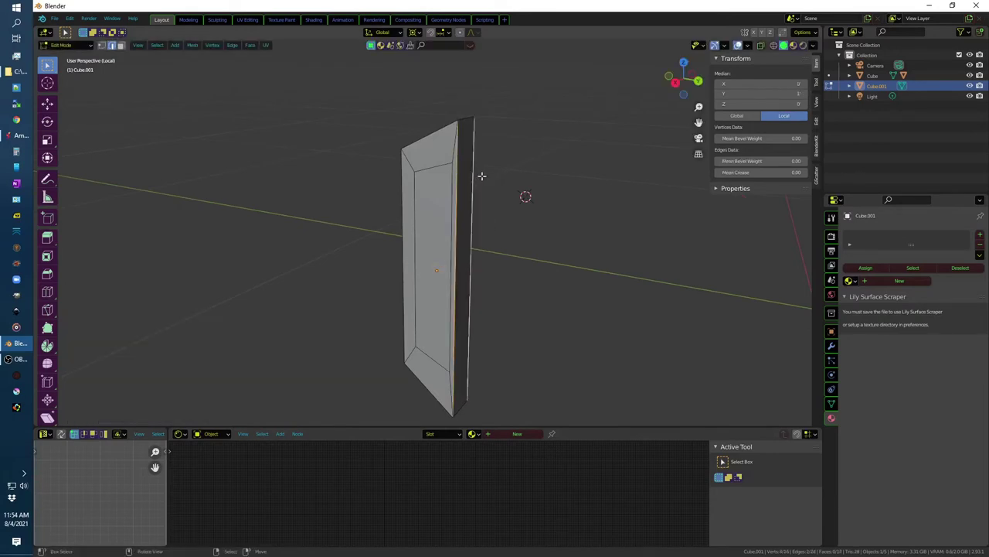
pyautogui.press('r')
pyautogui.press('Escape')
pyautogui.hotkey('ctrl', 'r')
pyautogui.scroll(1, 480, 176)
pyautogui.click(481, 176)
# Step: Change the pivot point and scale the two new loops apart along Z
pyautogui.rightClick(481, 176)
pyautogui.press('s')
pyautogui.press('z')
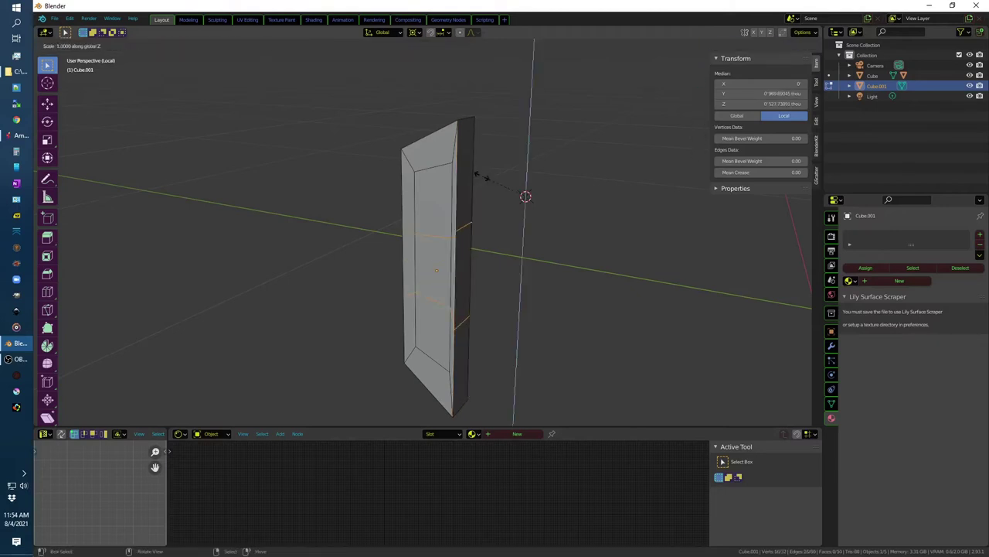
pyautogui.rightClick(441, 176)
pyautogui.click(415, 31)
pyautogui.click(446, 71)
pyautogui.click(415, 31)
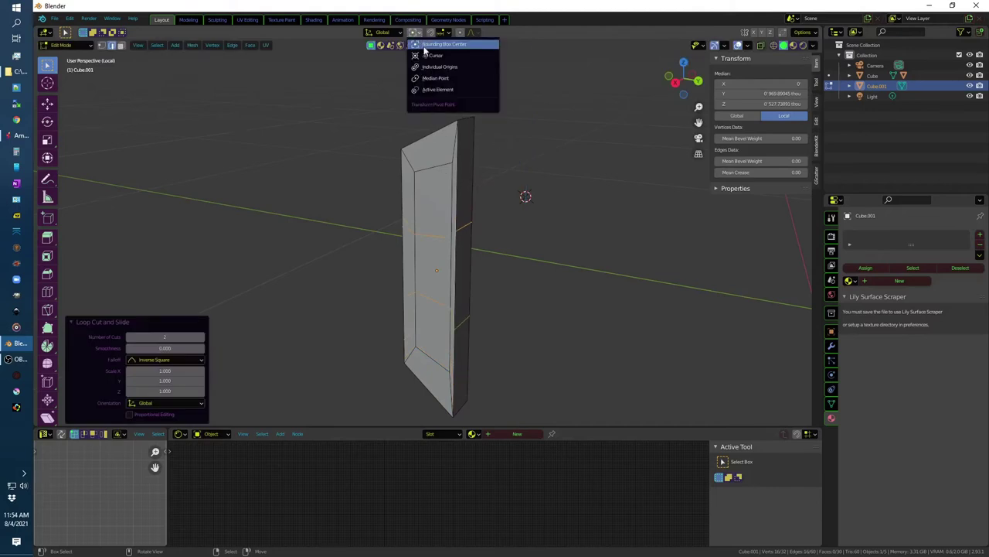
pyautogui.click(440, 75)
pyautogui.press('s')
pyautogui.press('z')
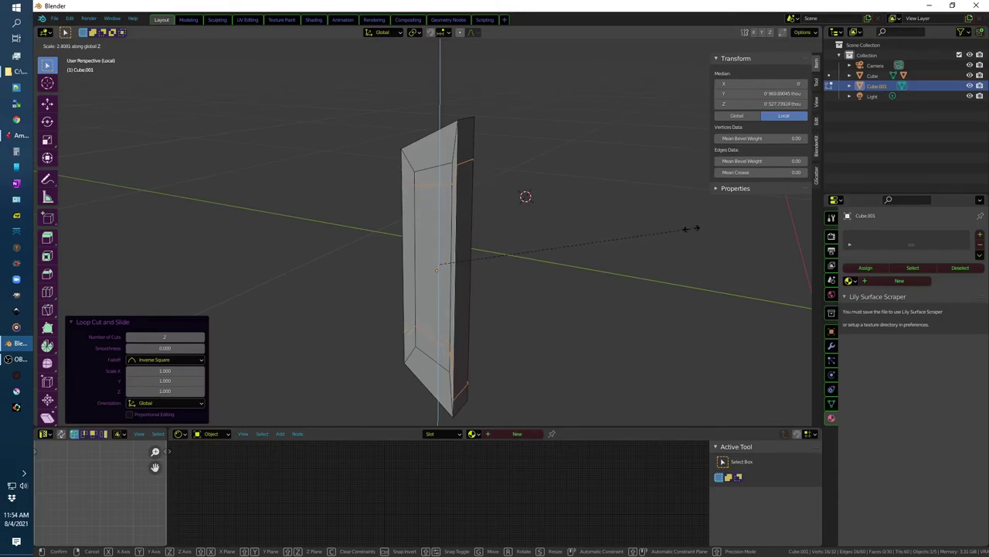
# Step: Stretch the handle 2.8 times along Z and merge the selected vertices At Center
pyautogui.click(690, 228)
pyautogui.moveTo(549, 168); pyautogui.dragTo(585, 168, button='middle')
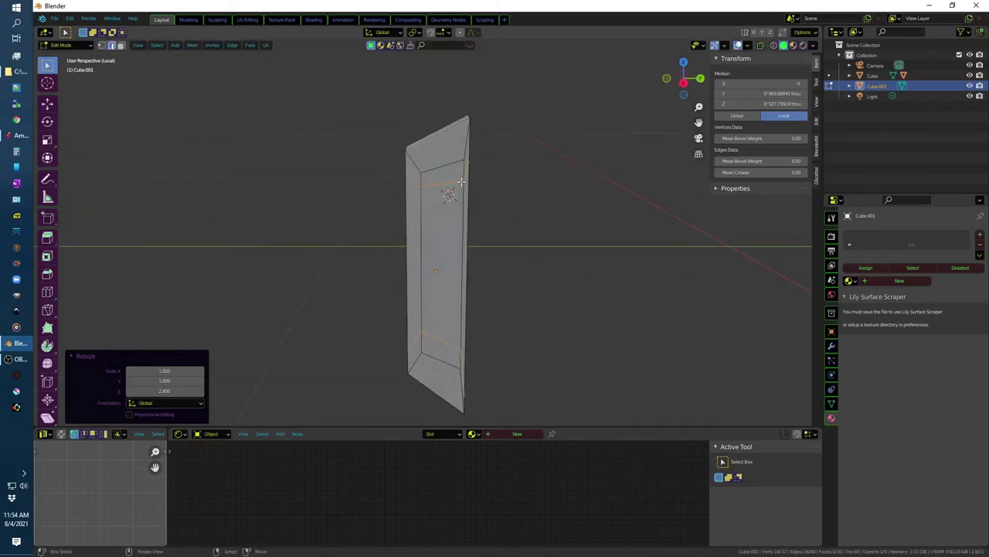
pyautogui.press('a')
pyautogui.moveTo(462, 182); pyautogui.dragTo(524, 214, button='middle')
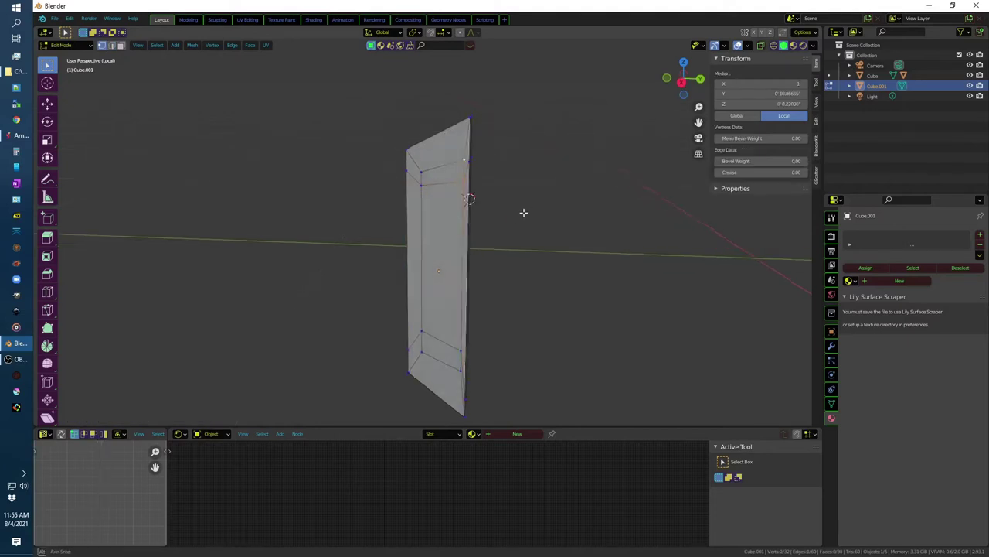
pyautogui.press('m')
pyautogui.click(506, 216)
# Step: Merge the handle's bottom-right corner vertices and pick vertices near the top
pyautogui.click(461, 349)
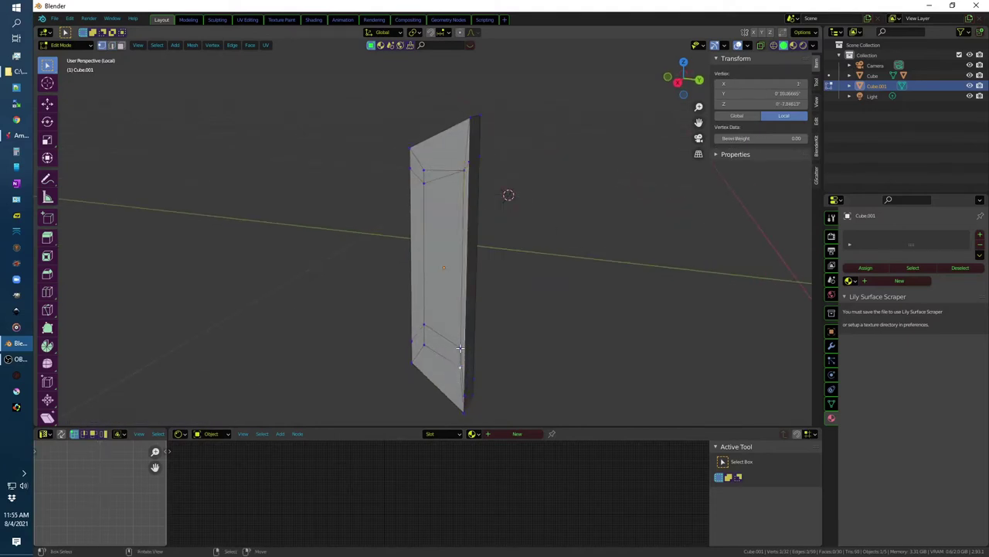
pyautogui.press('m')
pyautogui.click(554, 347)
pyautogui.moveTo(587, 325)
pyautogui.mouseDown(button='middle')
pyautogui.moveTo(625, 327)
pyautogui.moveTo(465, 180)
pyautogui.mouseUp(button='middle')
pyautogui.click(464, 180)
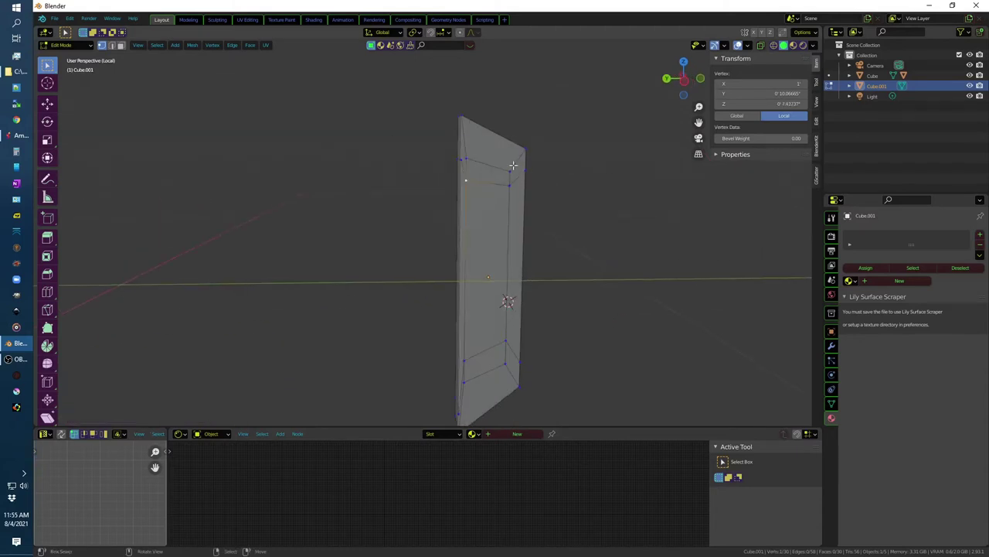
pyautogui.keyDown('shift'); pyautogui.click(465, 159); pyautogui.keyUp('shift')
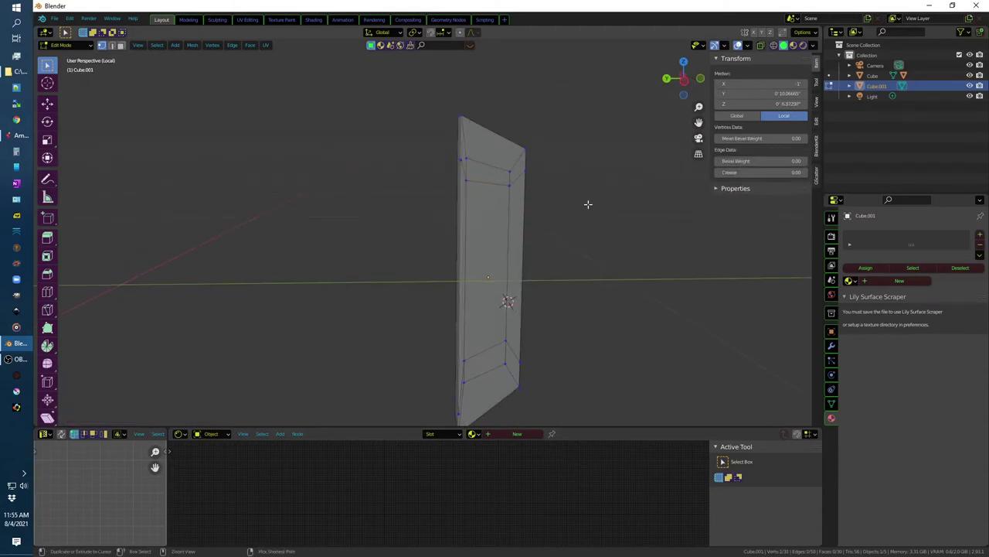
pyautogui.moveTo(587, 204); pyautogui.dragTo(627, 243, button='middle')
pyautogui.click(560, 227)
# Step: Merge three vertices at the handle's top into a single vertex
pyautogui.scroll(1, 520, 176)
pyautogui.scroll(1, 513, 197)
pyautogui.scroll(3, 503, 167)
pyautogui.click(363, 168)
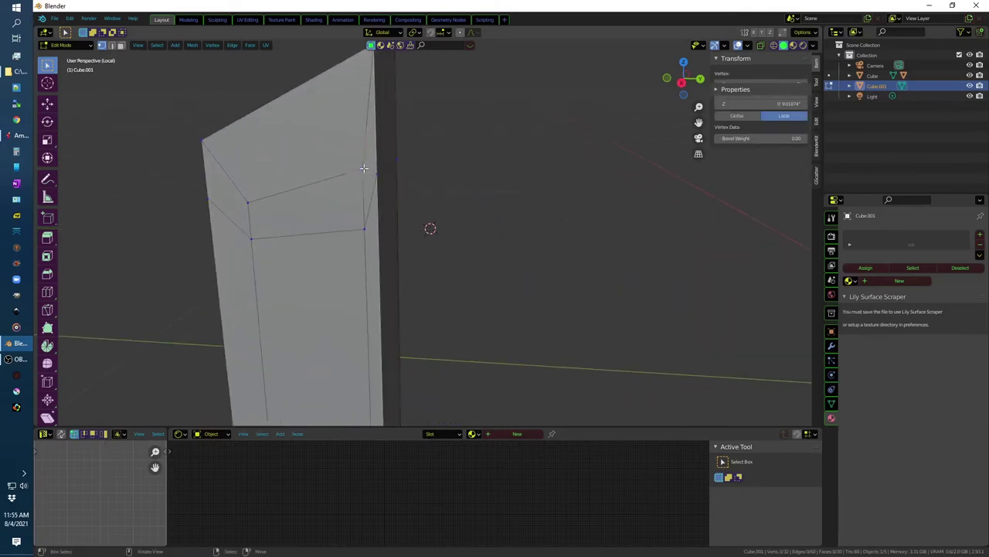
pyautogui.keyDown('shift'); pyautogui.click(379, 176); pyautogui.keyUp('shift')
pyautogui.keyDown('shift'); pyautogui.click(365, 229); pyautogui.keyUp('shift')
pyautogui.press('m')
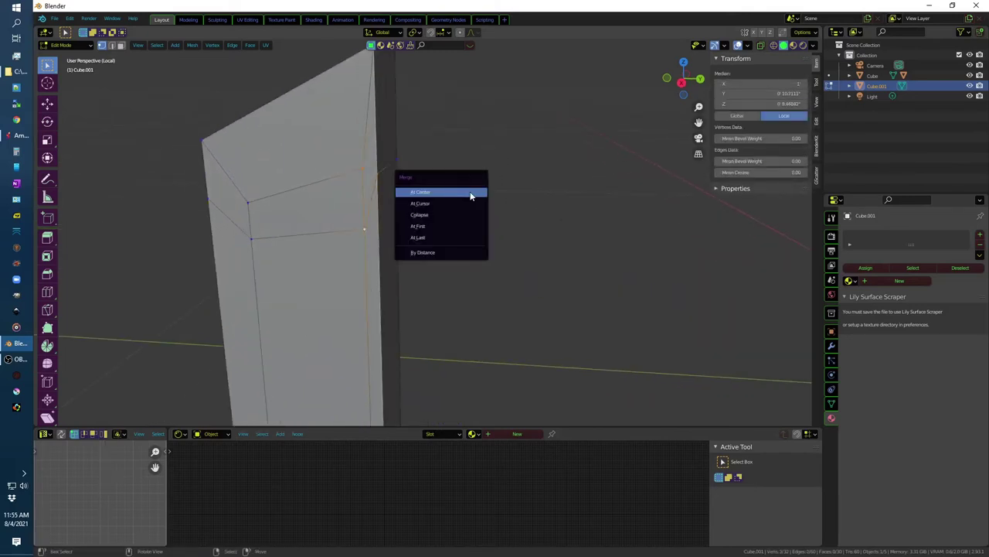
pyautogui.click(456, 193)
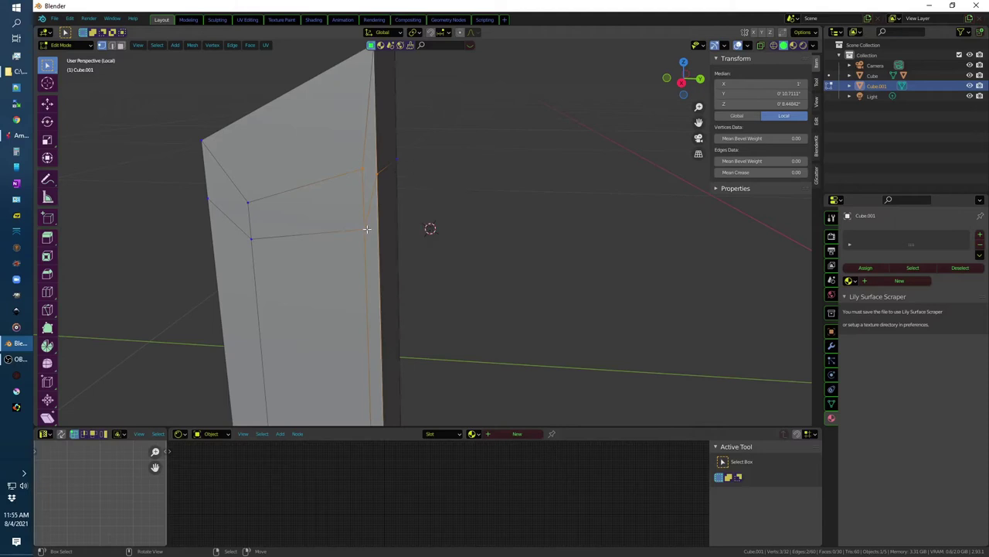
# Step: Merge more top vertices At Last to slant the handle's upper end
pyautogui.keyDown('shift'); pyautogui.click(361, 168); pyautogui.keyUp('shift')
pyautogui.press('m')
pyautogui.click(421, 209)
pyautogui.moveTo(421, 209)
pyautogui.mouseDown(button='middle')
pyautogui.moveTo(441, 181)
pyautogui.moveTo(453, 251)
pyautogui.mouseUp(button='middle')
pyautogui.keyDown('shift'); pyautogui.click(438, 190); pyautogui.keyUp('shift')
pyautogui.press('m')
pyautogui.click(411, 204)
# Step: Merge vertex pairs along the handle's side At Last for diagonal edges
pyautogui.click(551, 251)
pyautogui.keyDown('shift'); pyautogui.click(552, 209); pyautogui.keyUp('shift')
pyautogui.press('m')
pyautogui.click(497, 221)
pyautogui.moveTo(497, 221); pyautogui.dragTo(479, 263, button='middle')
pyautogui.click(479, 264)
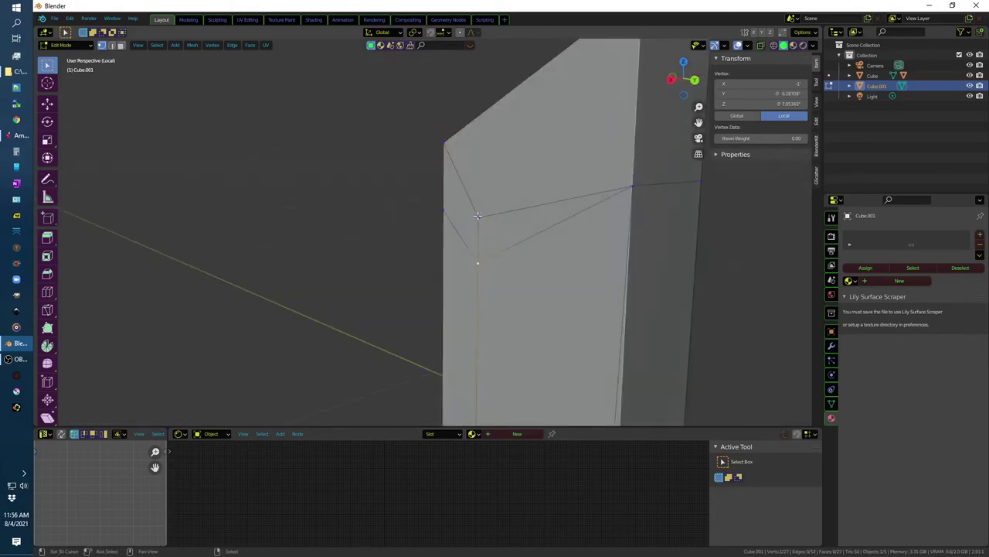
pyautogui.keyDown('shift'); pyautogui.click(478, 217); pyautogui.keyUp('shift')
pyautogui.press('m')
pyautogui.click(479, 219)
# Step: Merge the right-edge vertices onto the bottom vertex and select the handle's front face
pyautogui.moveTo(479, 219)
pyautogui.mouseDown(button='middle')
pyautogui.moveTo(535, 269)
pyautogui.moveTo(489, 210)
pyautogui.mouseUp(button='middle')
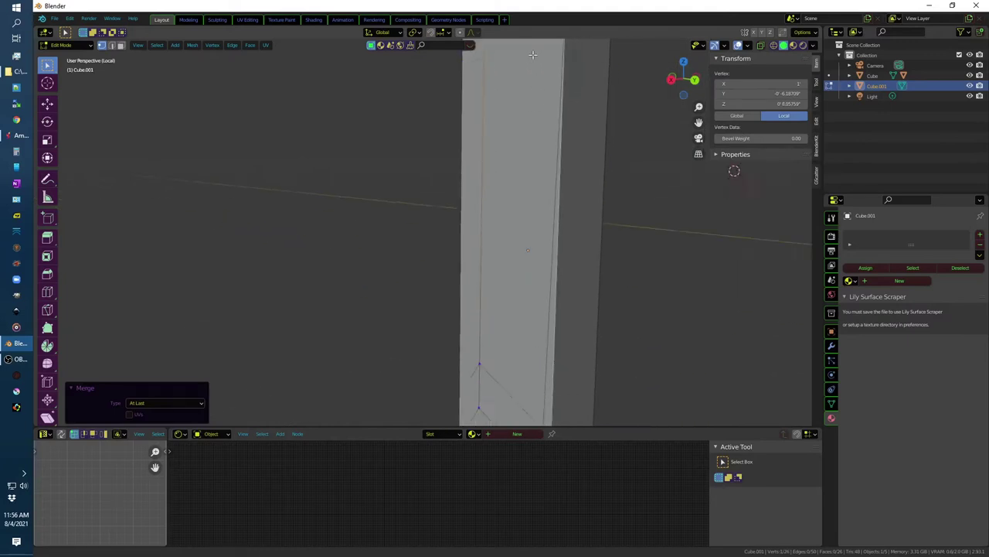
pyautogui.keyDown('shift'); pyautogui.click(489, 210); pyautogui.keyUp('shift')
pyautogui.press('m')
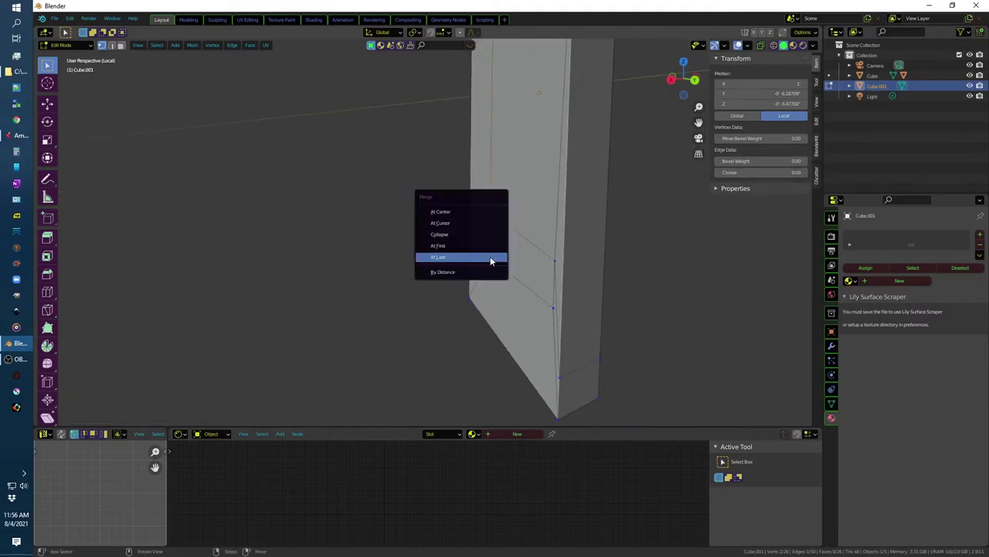
pyautogui.click(490, 259)
pyautogui.click(553, 263)
pyautogui.keyDown('shift'); pyautogui.click(553, 308); pyautogui.keyUp('shift')
pyautogui.keyDown('shift'); pyautogui.click(560, 377); pyautogui.keyUp('shift')
pyautogui.press('m')
pyautogui.click(562, 379)
pyautogui.press('3')
pyautogui.click(535, 263)
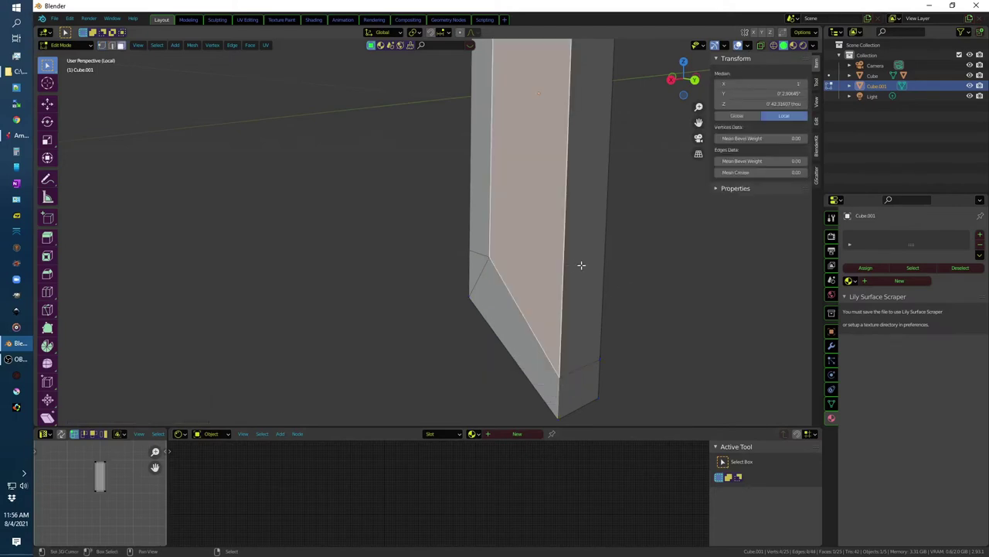
# Step: Merge the remaining edge vertices at the bottom and upper right of the handle
pyautogui.moveTo(581, 265); pyautogui.dragTo(570, 215, button='middle')
pyautogui.moveTo(574, 312); pyautogui.dragTo(461, 280, button='middle')
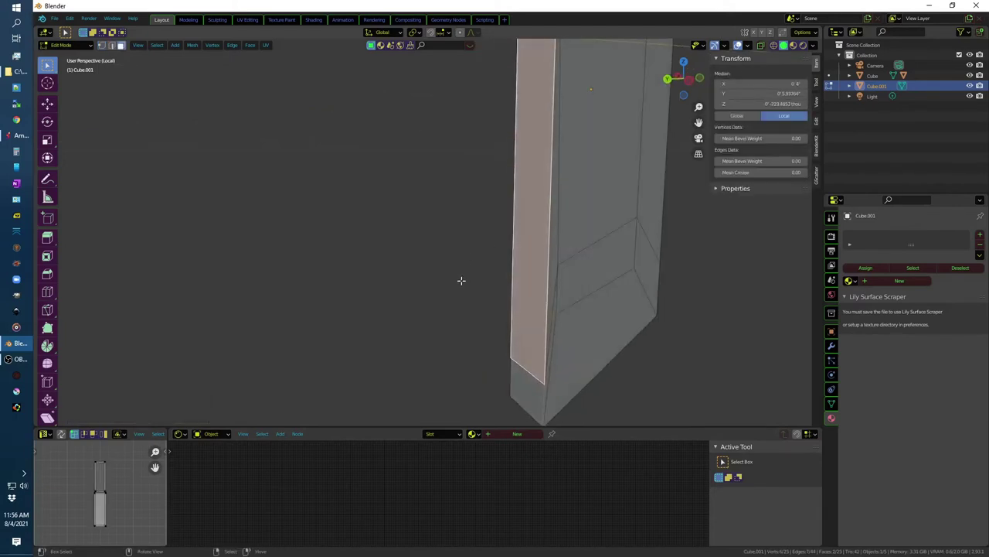
pyautogui.click(462, 280)
pyautogui.press('1')
pyautogui.click(557, 266)
pyautogui.keyDown('shift'); pyautogui.click(555, 314); pyautogui.keyUp('shift')
pyautogui.press('m')
pyautogui.click(545, 384)
pyautogui.click(636, 218)
pyautogui.keyDown('shift'); pyautogui.click(632, 267); pyautogui.keyUp('shift')
pyautogui.press('m')
pyautogui.click(632, 268)
# Step: Delete the handle's front and narrow left faces to leave an open channel
pyautogui.press('3')
pyautogui.click(578, 281)
pyautogui.keyDown('shift'); pyautogui.click(533, 262); pyautogui.keyUp('shift')
pyautogui.moveTo(485, 262); pyautogui.dragTo(513, 327, button='middle')
pyautogui.scroll(-3, 512, 327)
pyautogui.press('x')
pyautogui.click(503, 216)
# Step: Fill the top and bottom end segments with faces and exit local view
pyautogui.moveTo(530, 192); pyautogui.dragTo(476, 134, button='middle')
pyautogui.click(455, 116)
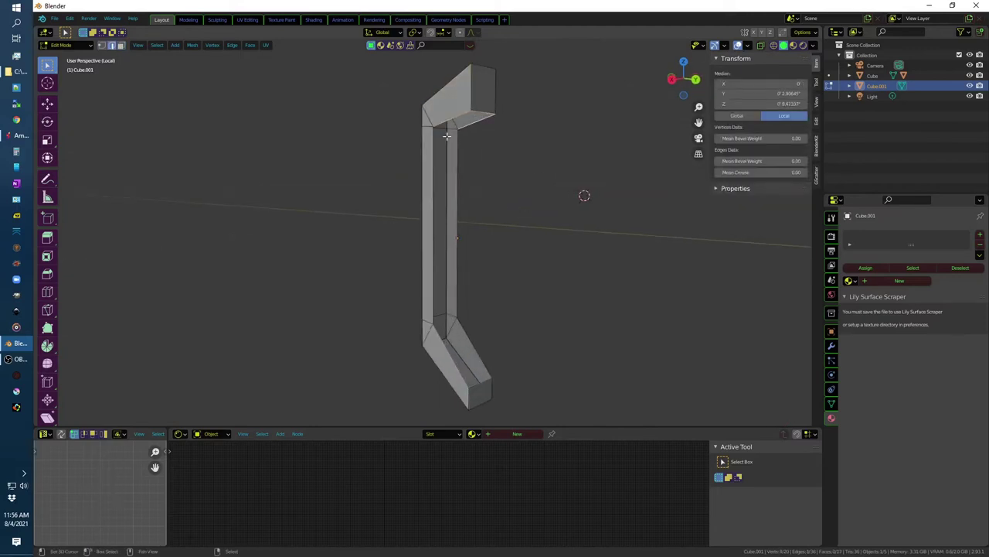
pyautogui.click(435, 159)
pyautogui.moveTo(435, 160); pyautogui.dragTo(453, 183, button='middle')
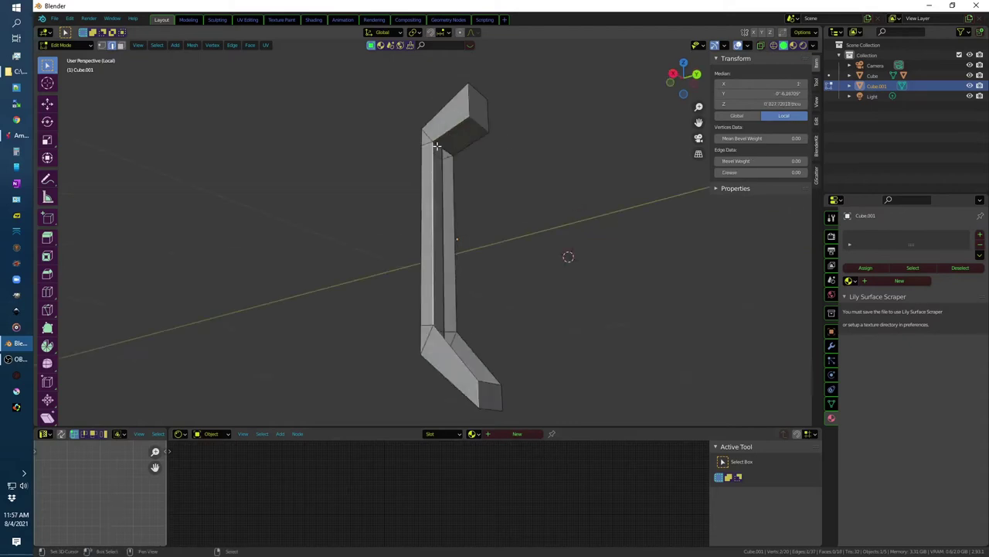
pyautogui.press('f')
pyautogui.click(438, 326)
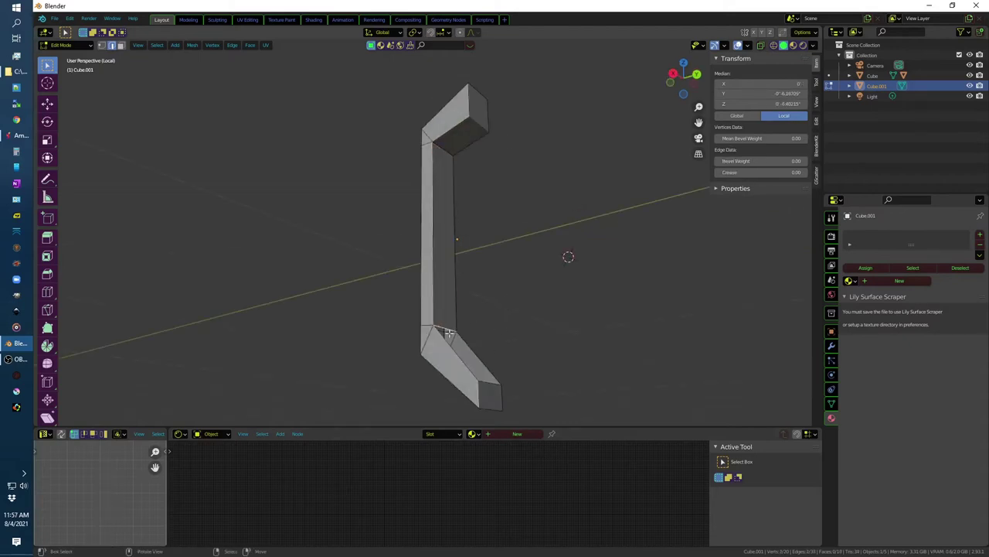
pyautogui.press('f')
pyautogui.moveTo(564, 339)
pyautogui.mouseDown(button='middle')
pyautogui.moveTo(616, 347)
pyautogui.moveTo(541, 333)
pyautogui.mouseUp(button='middle')
pyautogui.press('KP_Divide')
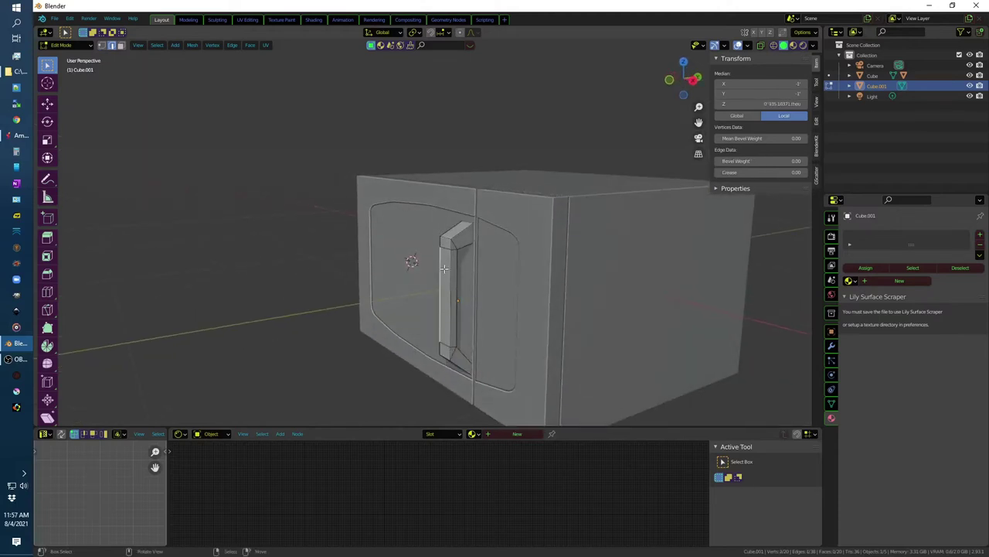
# Step: In Object Mode, test the door swing and move the handle about -200.8 thou along Y against the door
pyautogui.press('Tab')
pyautogui.click(444, 268)
pyautogui.click(449, 235)
pyautogui.click(485, 242)
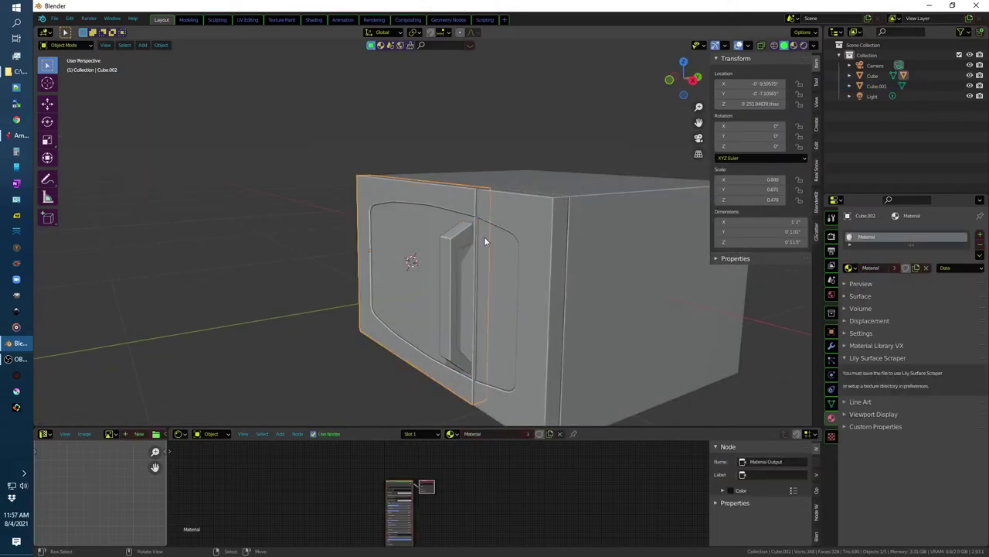
pyautogui.moveTo(765, 146); pyautogui.dragTo(766, 146)
pyautogui.click(452, 244)
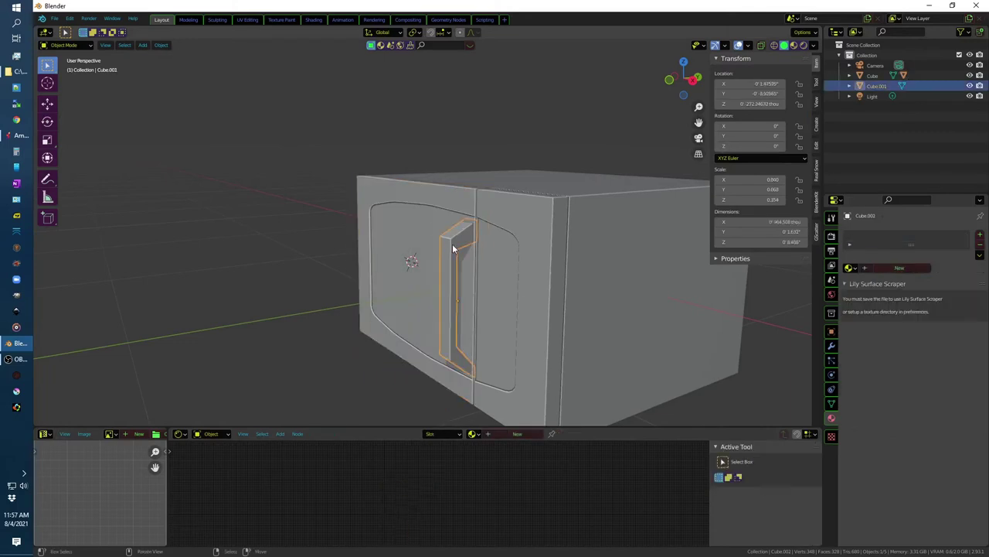
pyautogui.press('g')
pyautogui.click(451, 204)
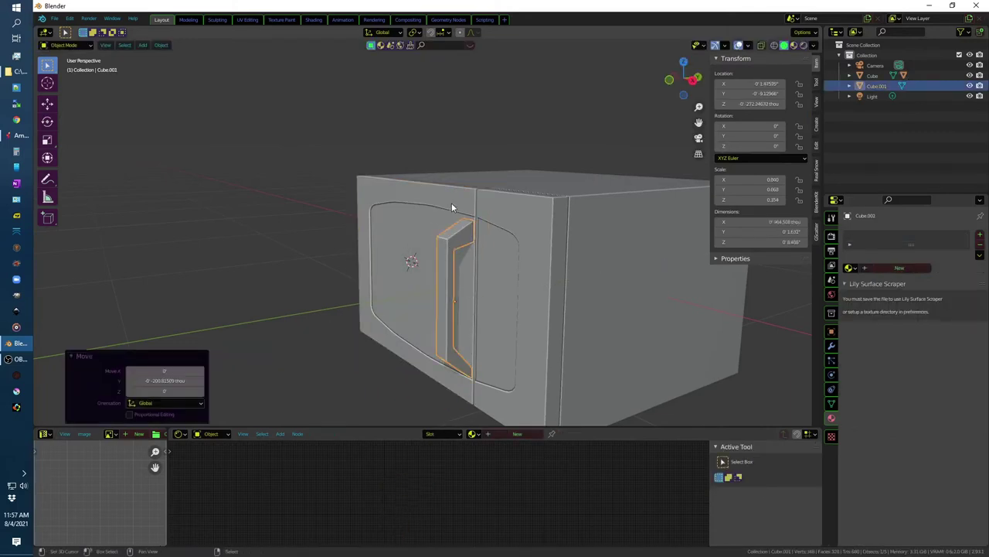
# Step: Parent the handle to the door and check it swings with the door
pyautogui.click(451, 202)
pyautogui.hotkey('ctrl', 'p')
pyautogui.click(453, 203)
pyautogui.click(642, 184)
pyautogui.click(457, 207)
pyautogui.moveTo(765, 146); pyautogui.dragTo(765, 146)
# Step: Orbit to look down on the microwave's top and bring up the Shift+A add menu
pyautogui.moveTo(648, 182)
pyautogui.mouseDown(button='middle')
pyautogui.moveTo(647, 218)
pyautogui.moveTo(579, 128)
pyautogui.mouseUp(button='middle')
pyautogui.hotkey('alt', 'Tab')
pyautogui.hotkey('alt', 'Tab')
pyautogui.hotkey('shift', 'a')
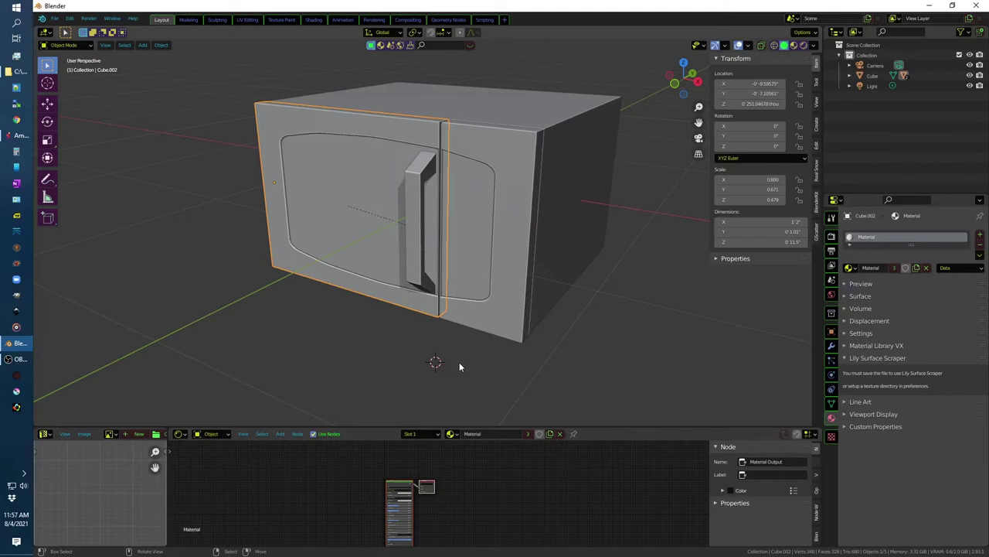
pyautogui.moveTo(459, 362); pyautogui.dragTo(524, 245, button='middle')
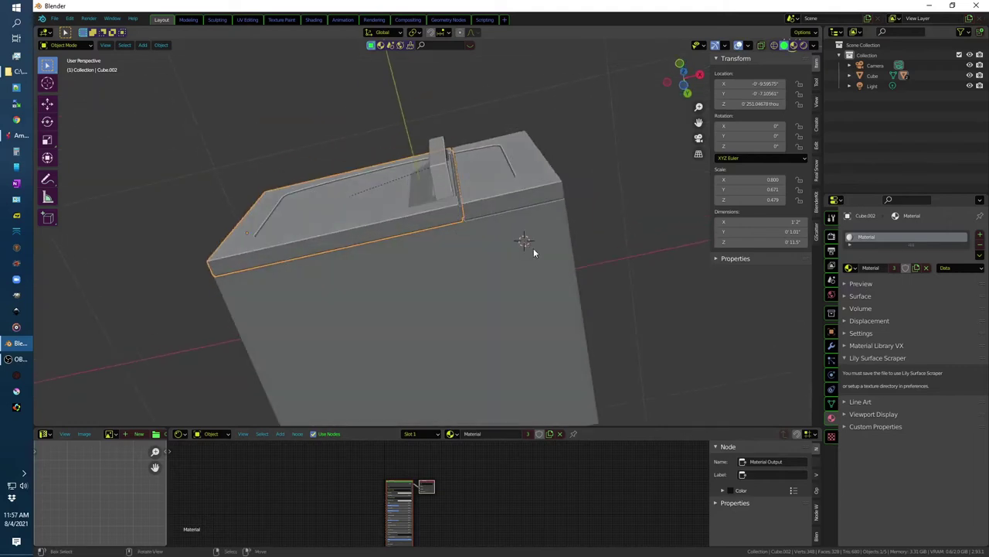
pyautogui.hotkey('shift', 'a')
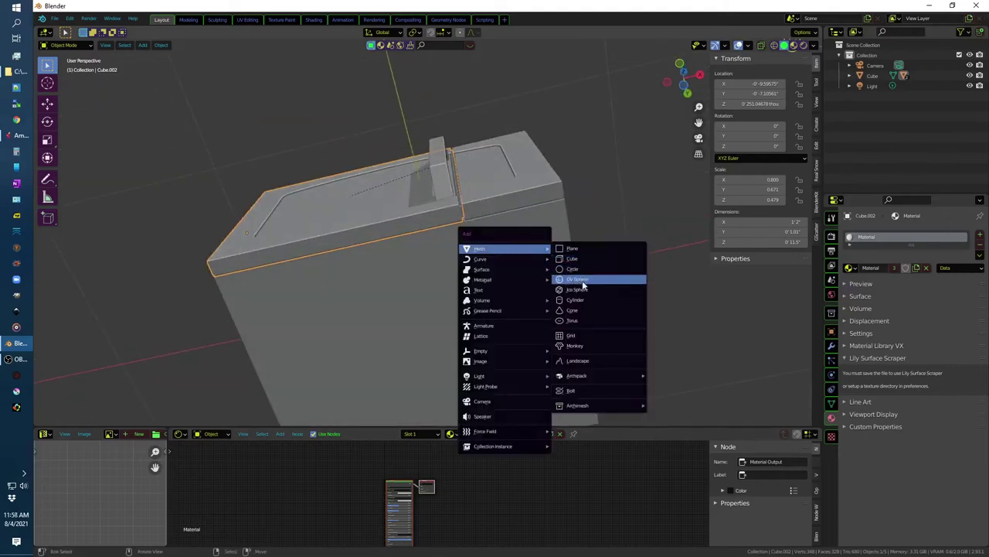
# Step: Add a cylinder and shrink it to a small foot under the microwave
pyautogui.click(622, 302)
pyautogui.press('s')
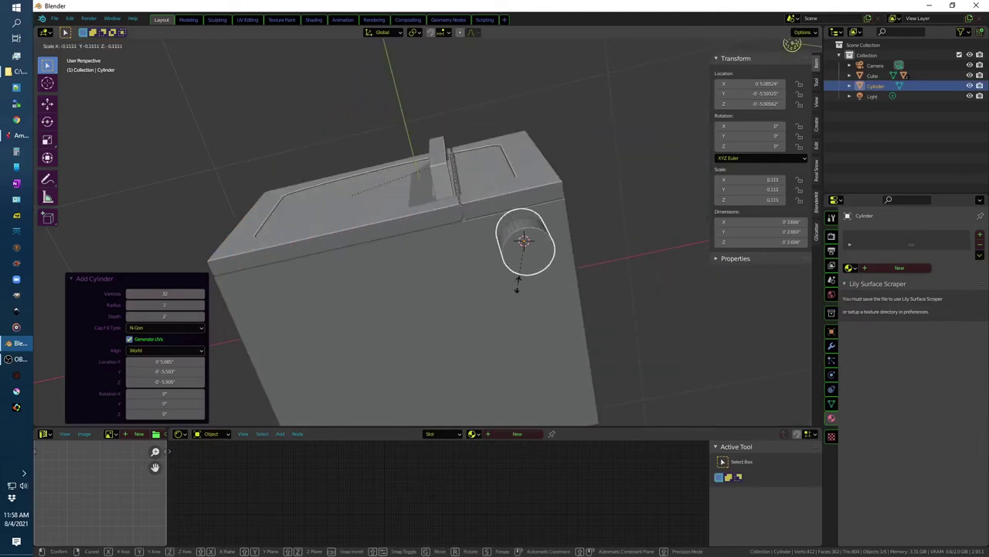
pyautogui.click(532, 257)
pyautogui.press('KP_7')
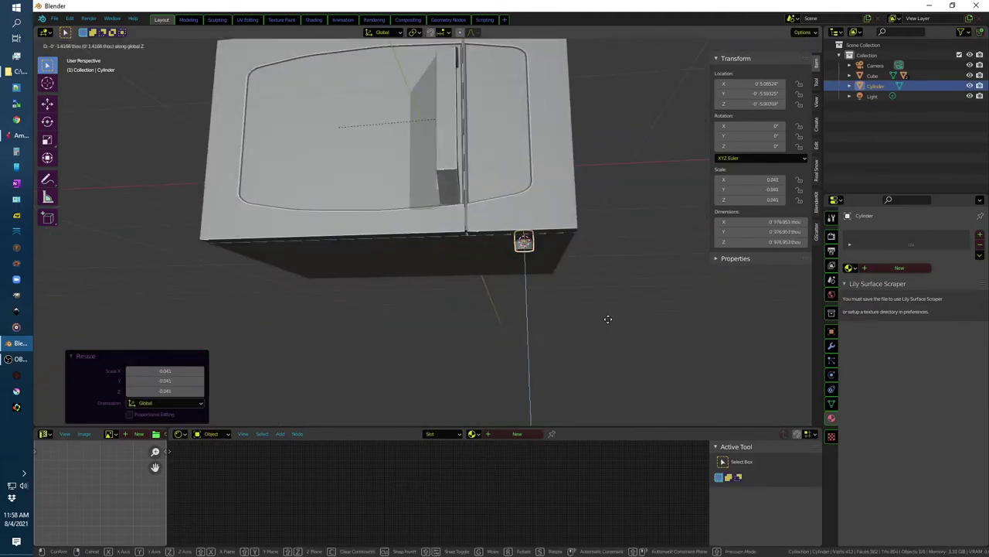
pyautogui.hotkey('alt', 'Tab')
pyautogui.hotkey('alt', 'Tab')
pyautogui.moveTo(608, 320); pyautogui.dragTo(609, 336, button='middle')
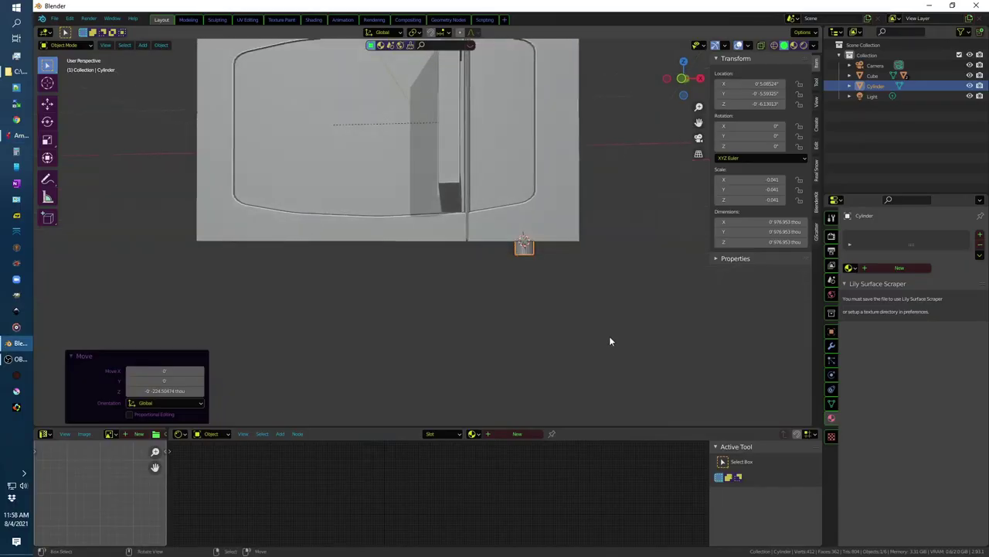
pyautogui.click(539, 263)
# Step: Make a linked copy of the foot and move it along X to the opposite front corner
pyautogui.click(519, 248)
pyautogui.hotkey('shift', 'd')
pyautogui.press('x')
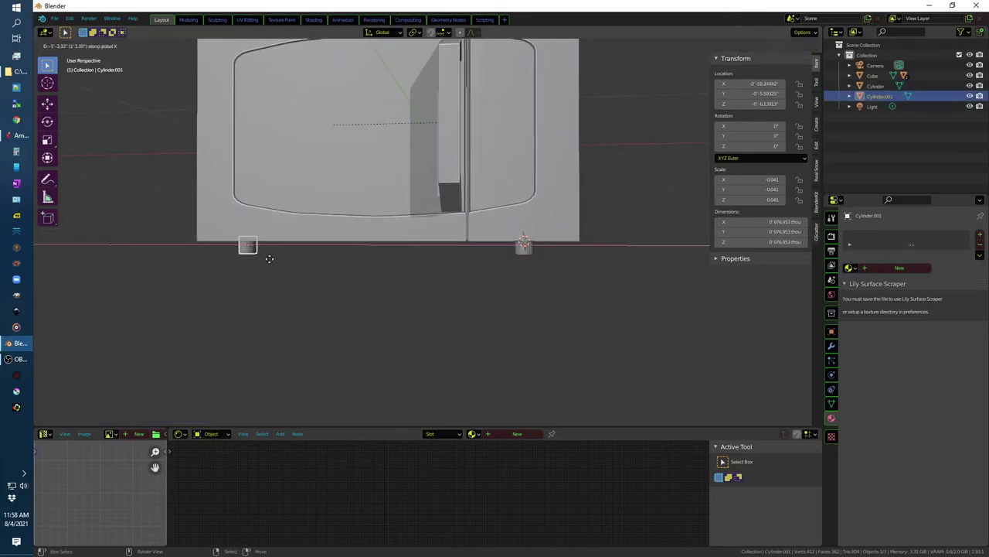
pyautogui.click(265, 256)
pyautogui.press('KP_7')
pyautogui.press('ctrl+KP_7')
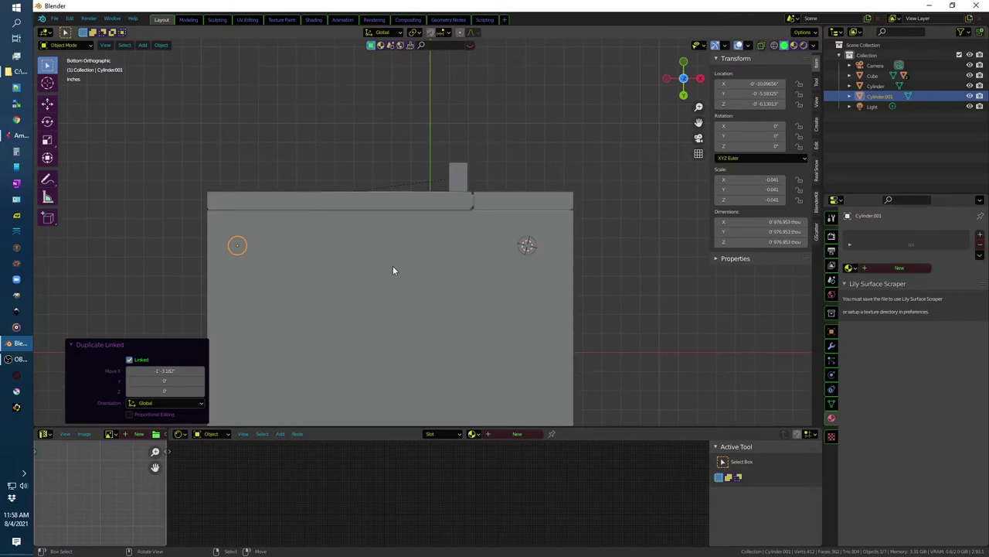
pyautogui.press('g')
pyautogui.press('x')
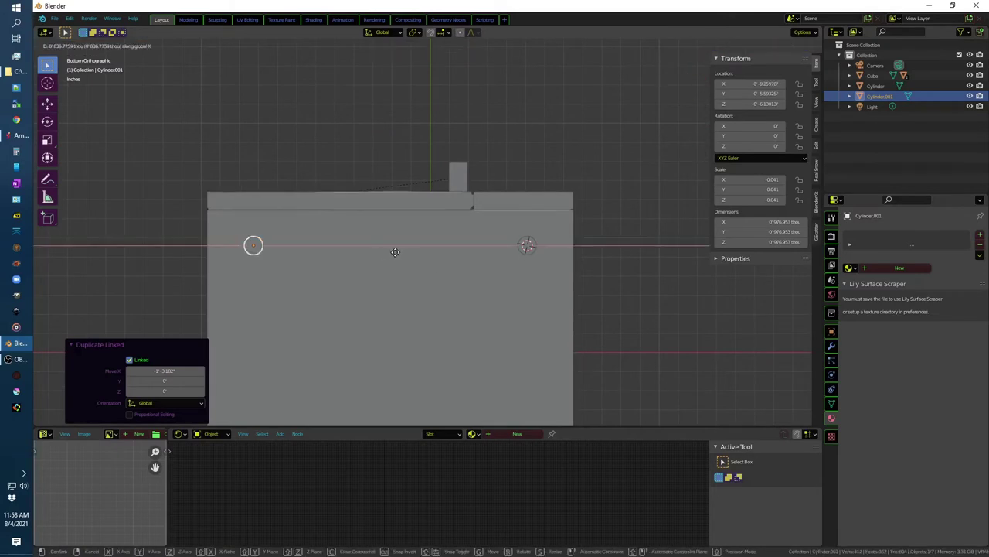
pyautogui.click(391, 251)
# Step: Alt+D both front feet and move the copies along Y to the rear corners
pyautogui.scroll(-2, 595, 275)
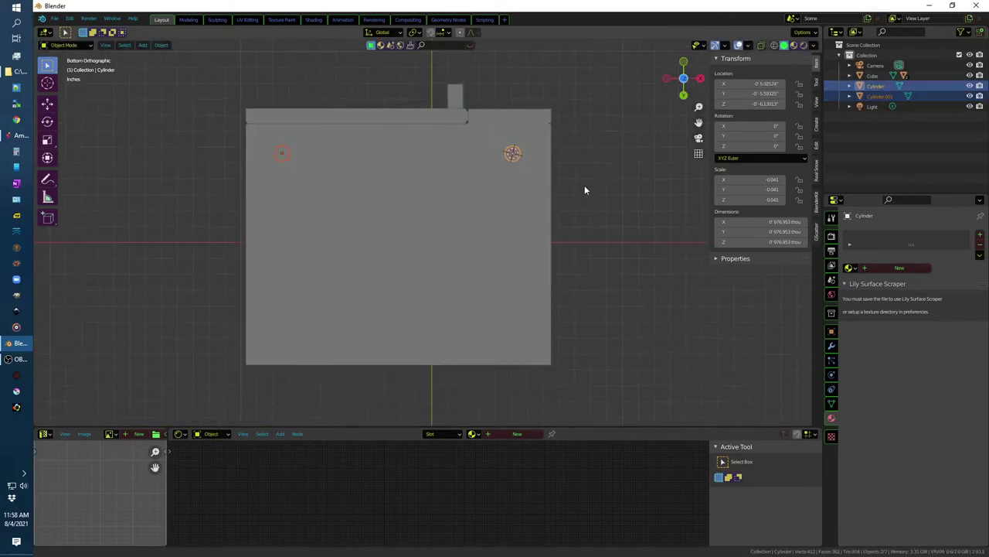
pyautogui.hotkey('alt', 'd')
pyautogui.press('y')
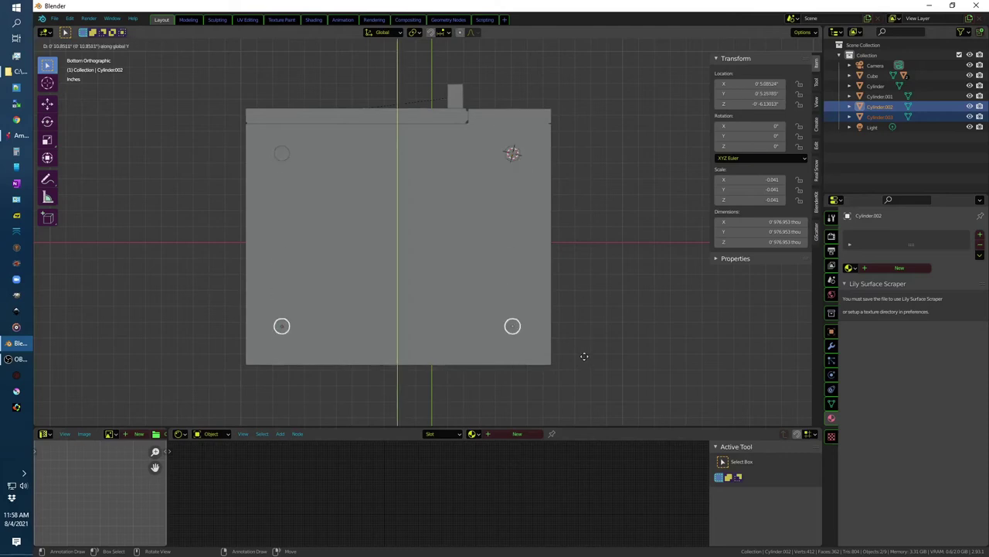
pyautogui.click(597, 297)
pyautogui.moveTo(596, 297)
pyautogui.mouseDown(button='middle')
pyautogui.moveTo(561, 340)
pyautogui.moveTo(293, 289)
pyautogui.moveTo(293, 222)
pyautogui.moveTo(405, 199)
pyautogui.mouseUp(button='middle')
# Step: Bevel a foot's bottom edge loop with 2 segments, rounding all four linked feet
pyautogui.click(449, 207)
pyautogui.press('Tab')
pyautogui.scroll(2, 449, 215)
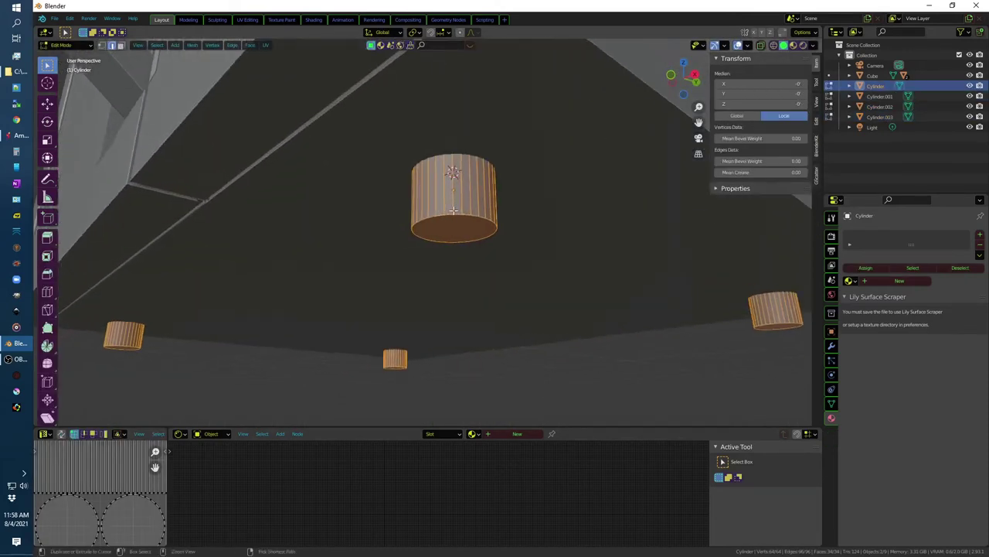
pyautogui.keyDown('alt'); pyautogui.click(449, 215); pyautogui.keyUp('alt')
pyautogui.hotkey('ctrl', 'b')
pyautogui.click(552, 287)
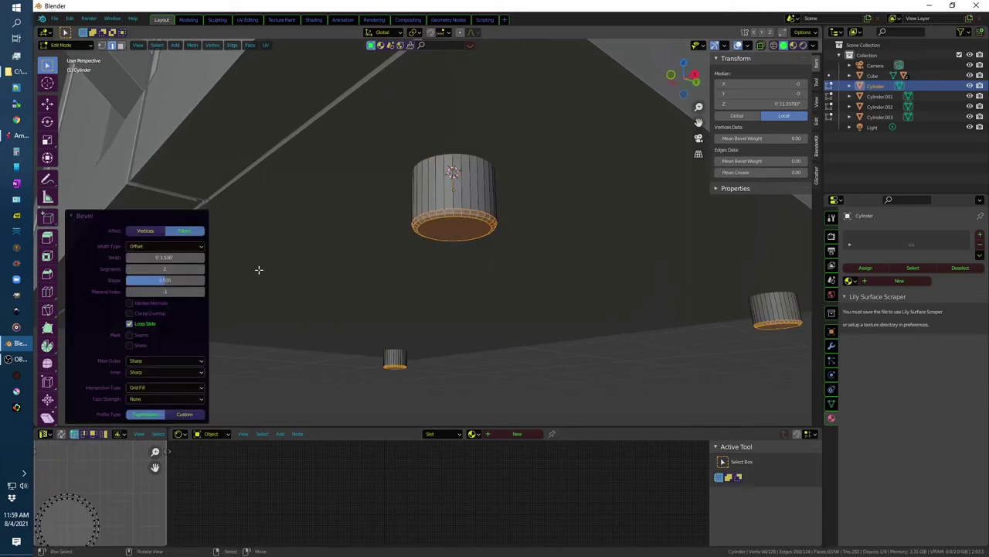
pyautogui.click(371, 382)
pyautogui.moveTo(371, 382)
pyautogui.mouseDown(button='middle')
pyautogui.moveTo(517, 358)
pyautogui.moveTo(548, 276)
pyautogui.moveTo(564, 271)
pyautogui.mouseUp(button='middle')
pyautogui.scroll(-5, 517, 357)
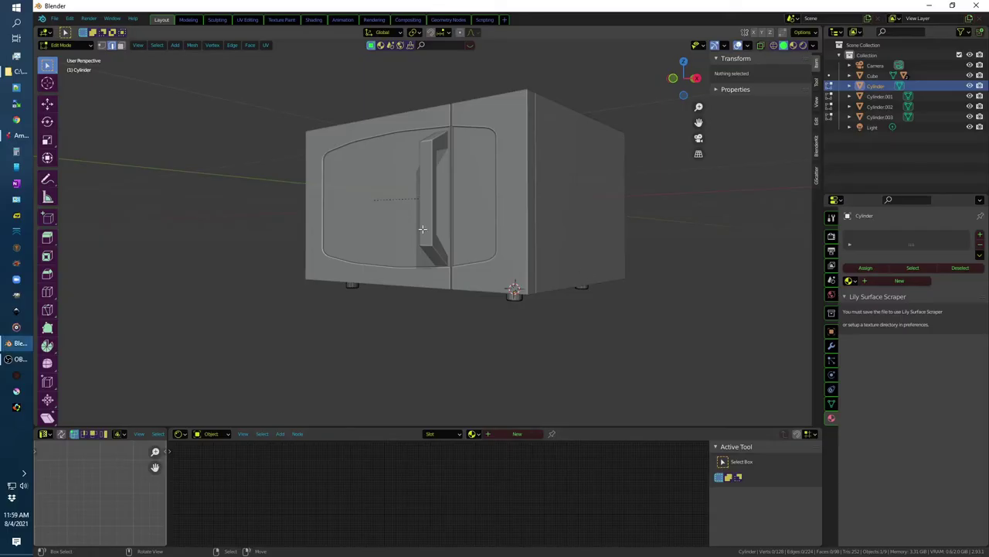
pyautogui.press('Tab')
pyautogui.click(396, 246)
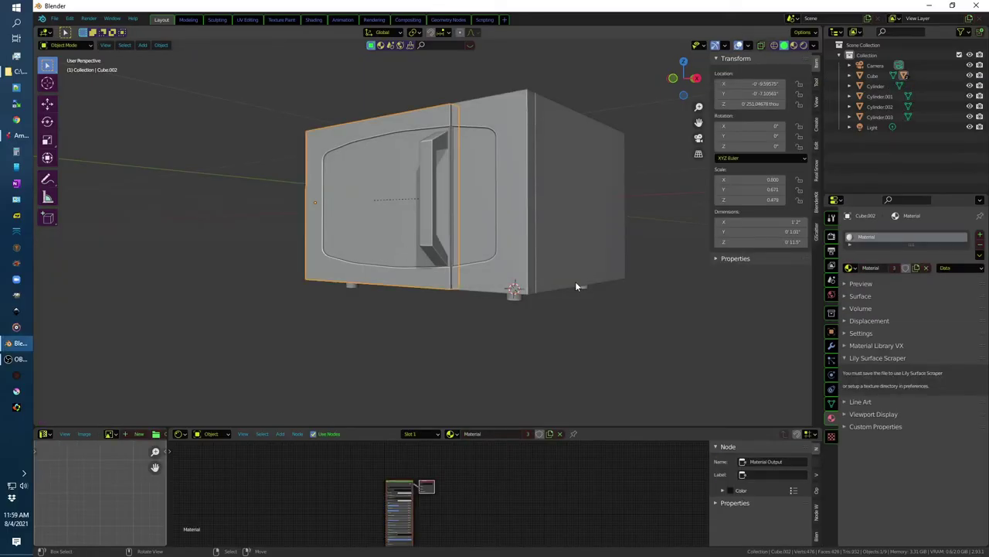
# Step: Parent the four feet to the microwave body using Object parenting
pyautogui.click(514, 293)
pyautogui.moveTo(517, 298); pyautogui.dragTo(589, 333, button='middle')
pyautogui.keyDown('shift'); pyautogui.click(588, 328); pyautogui.keyUp('shift')
pyautogui.keyDown('shift'); pyautogui.click(438, 356); pyautogui.keyUp('shift')
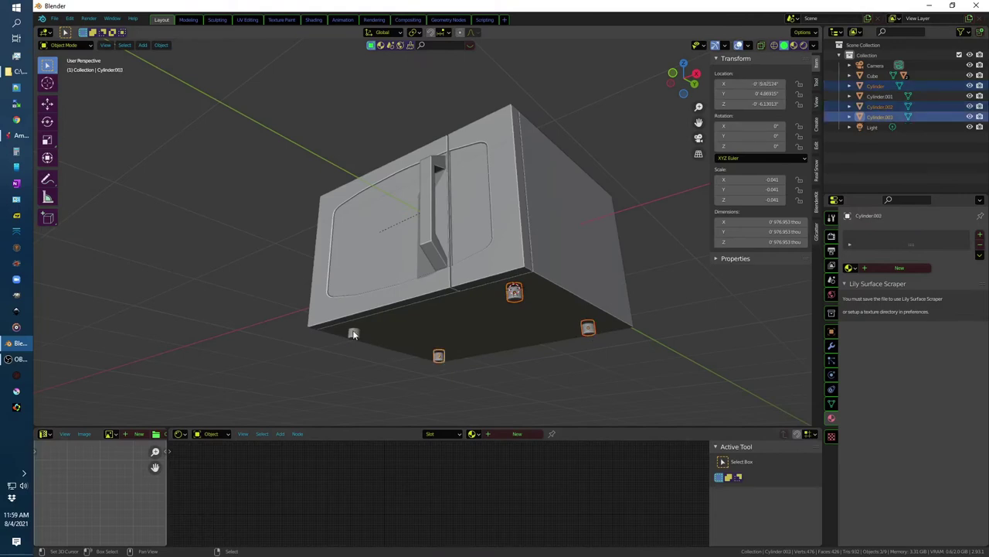
pyautogui.keyDown('shift'); pyautogui.click(353, 333); pyautogui.keyUp('shift')
pyautogui.keyDown('shift'); pyautogui.click(439, 321); pyautogui.keyUp('shift')
pyautogui.hotkey('ctrl', 'p')
pyautogui.click(441, 322)
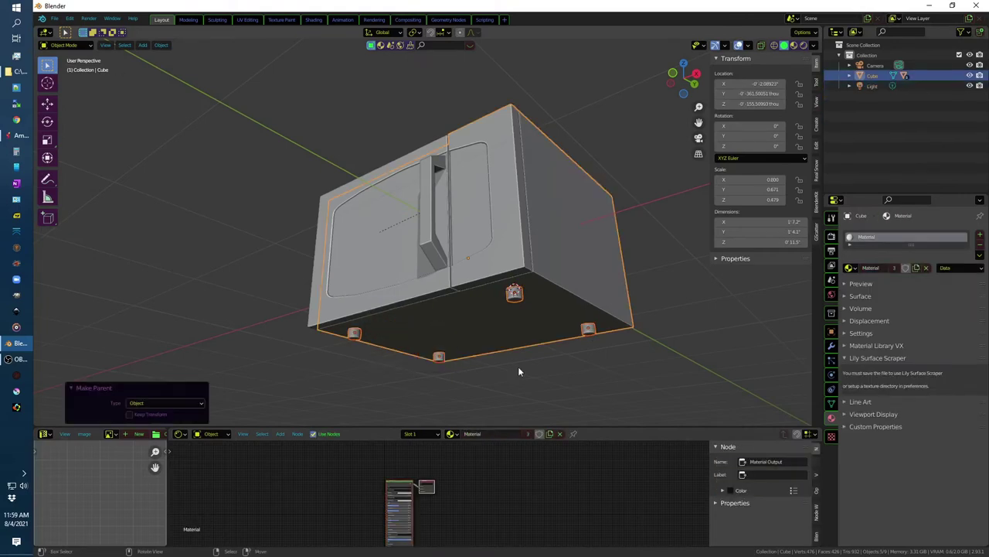
# Step: Raise the microwave body along Z, then switch to the Amazon reference photo
pyautogui.click(518, 367)
pyautogui.click(583, 269)
pyautogui.moveTo(673, 287); pyautogui.dragTo(701, 341, button='middle')
pyautogui.press('g')
pyautogui.press('z')
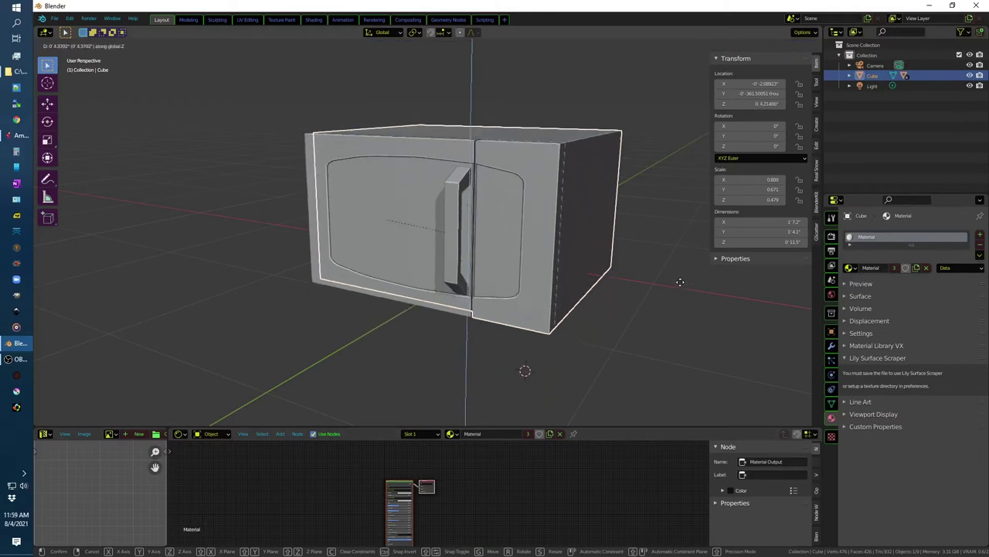
pyautogui.click(673, 269)
pyautogui.press('KP_1')
pyautogui.press('g')
pyautogui.press('z')
pyautogui.click(646, 260)
pyautogui.keyDown('shift'); pyautogui.moveTo(646, 260); pyautogui.dragTo(610, 293, button='middle'); pyautogui.keyUp('shift')
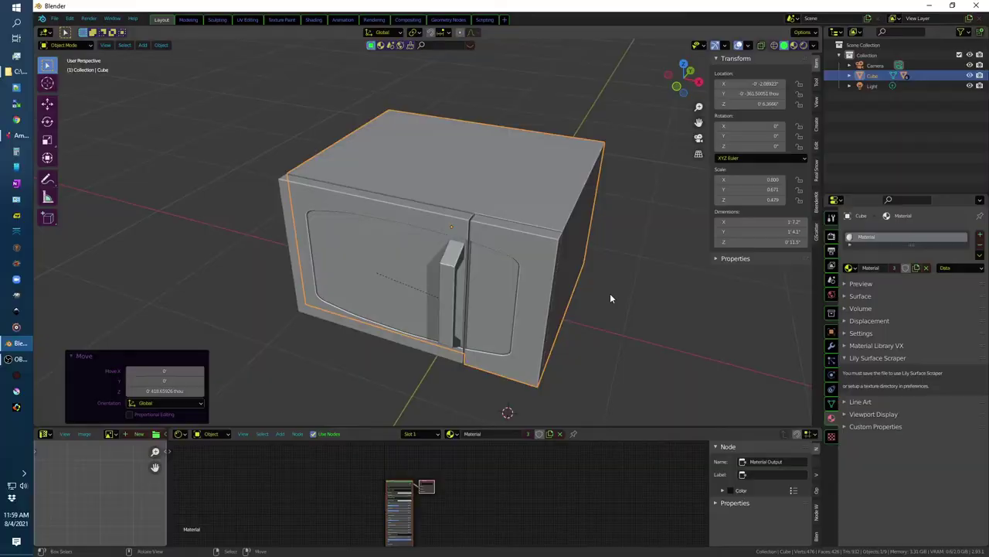
pyautogui.hotkey('alt', 'Tab')
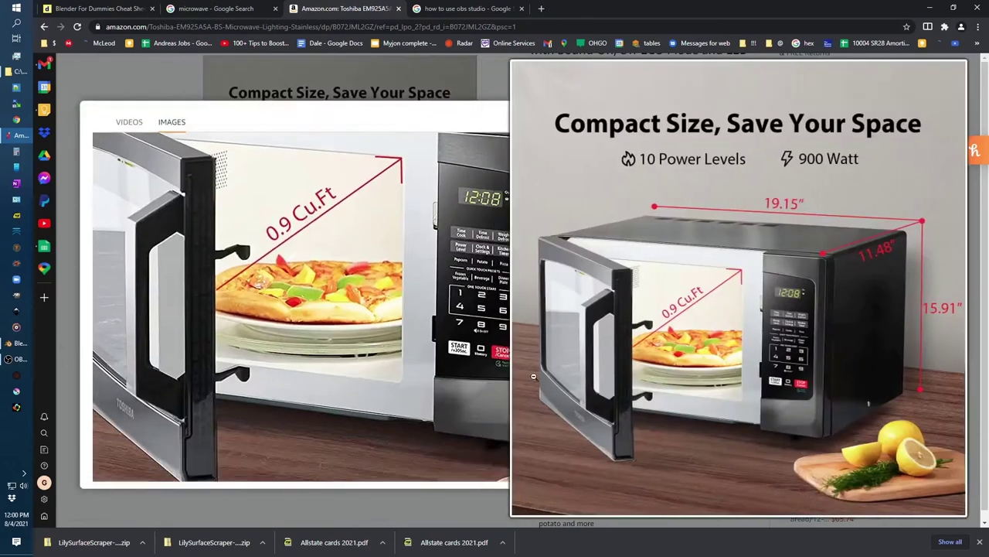
# Step: Close the Amazon image viewer after checking the 19.15 × 11.48 × 15.91-inch dimensions and return to Blender
pyautogui.press('Escape')
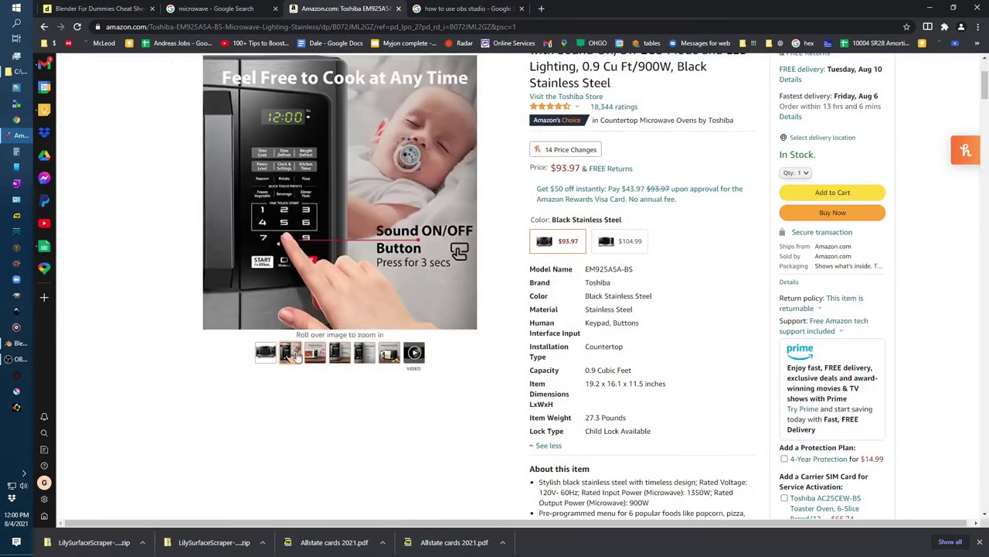
pyautogui.moveTo(346, 211)
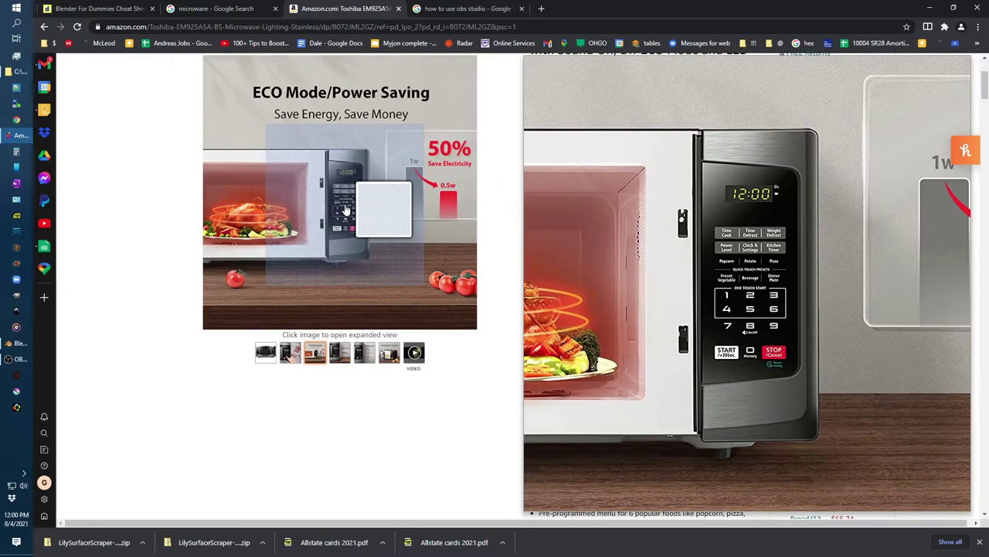
pyautogui.hotkey('alt', 'Tab')
pyautogui.click(404, 237)
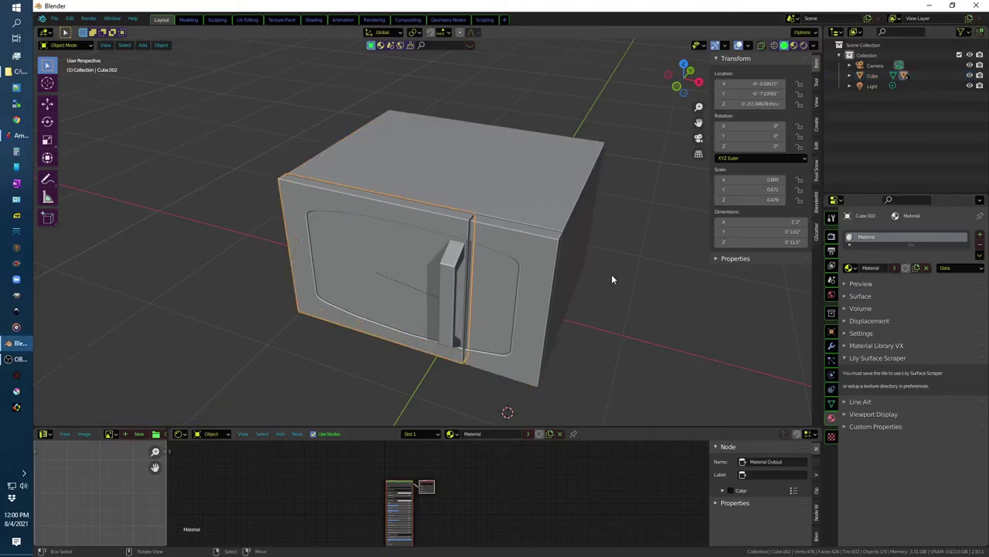
# Step: Isolate the body in Edit Mode with X-ray on and slide the vertical edge near the top corner
pyautogui.click(533, 264)
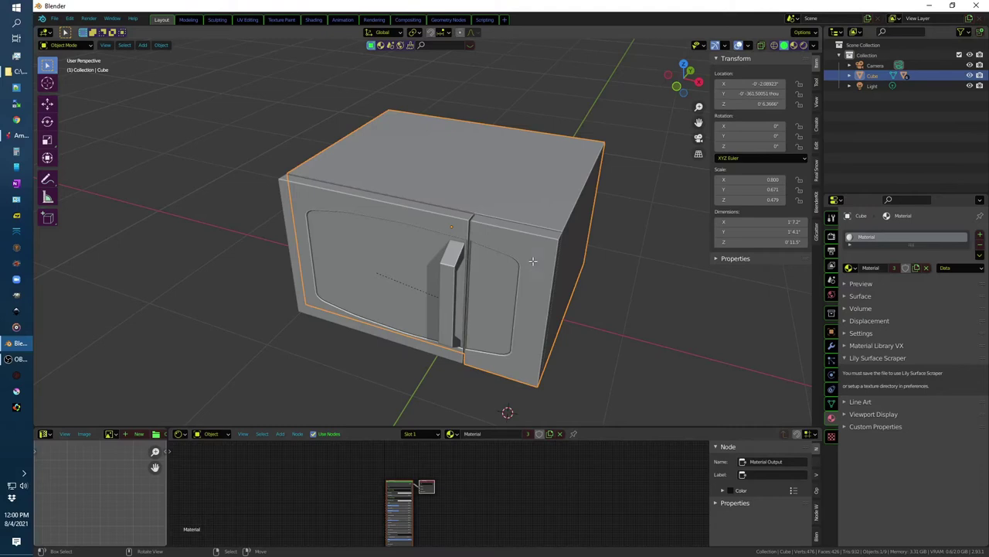
pyautogui.press('KP_Divide')
pyautogui.press('Tab')
pyautogui.moveTo(533, 264)
pyautogui.mouseDown(button='middle')
pyautogui.moveTo(440, 285)
pyautogui.moveTo(461, 273)
pyautogui.moveTo(470, 205)
pyautogui.mouseUp(button='middle')
pyautogui.scroll(3, 441, 286)
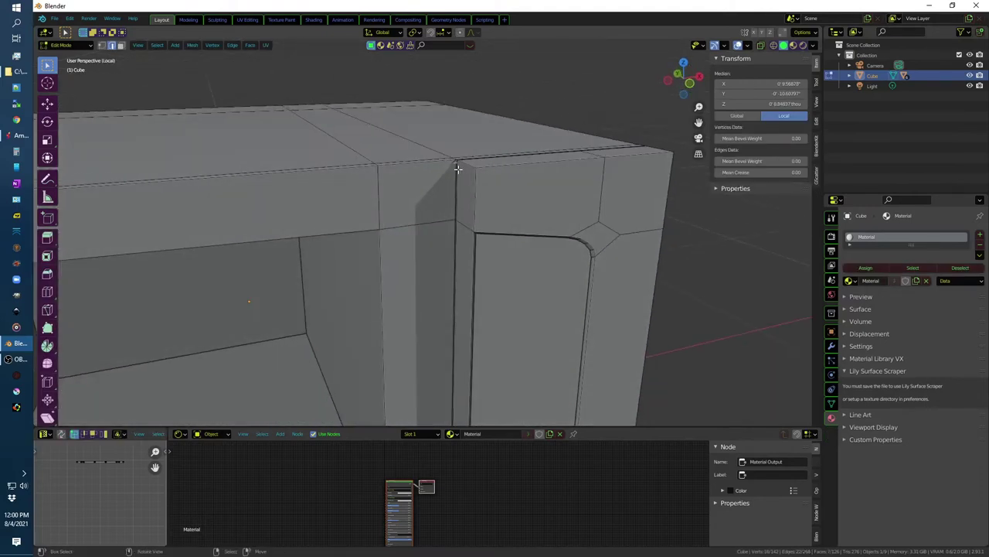
pyautogui.scroll(2, 458, 168)
pyautogui.scroll(2, 457, 168)
pyautogui.moveTo(457, 168); pyautogui.dragTo(499, 268, button='middle')
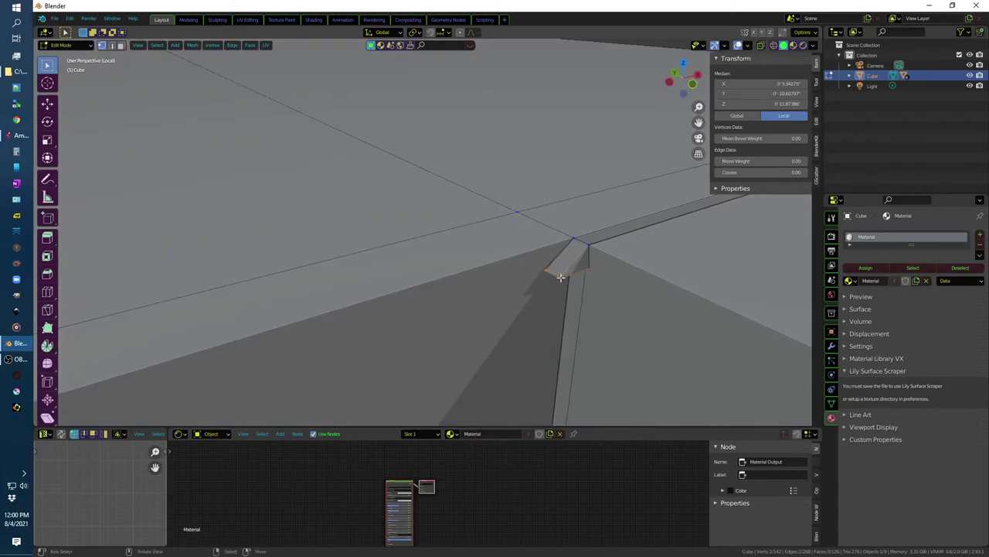
pyautogui.hotkey('alt', 'z')
pyautogui.keyDown('alt'); pyautogui.click(553, 270); pyautogui.keyUp('alt')
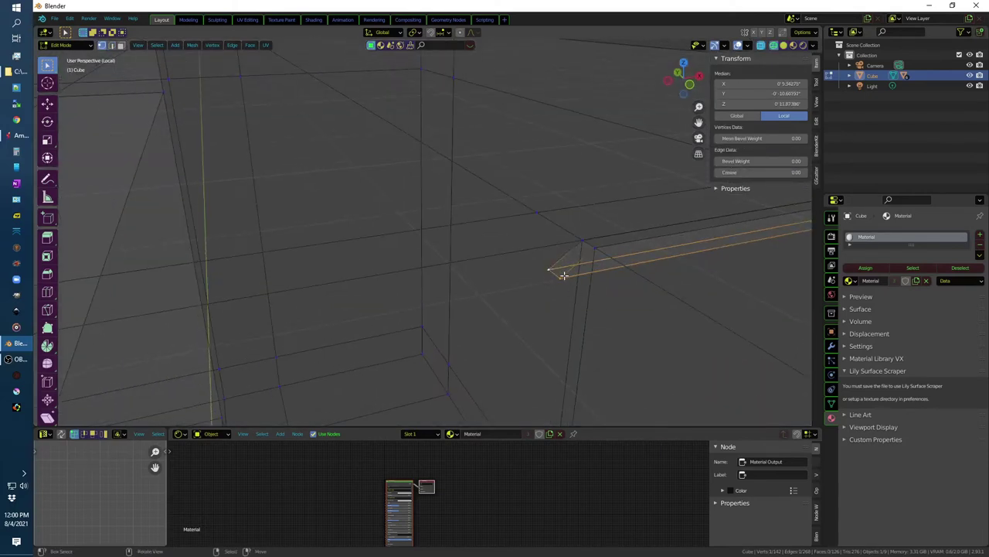
pyautogui.moveTo(564, 274)
pyautogui.mouseDown(button='middle')
pyautogui.moveTo(601, 302)
pyautogui.moveTo(556, 318)
pyautogui.moveTo(595, 326)
pyautogui.mouseUp(button='middle')
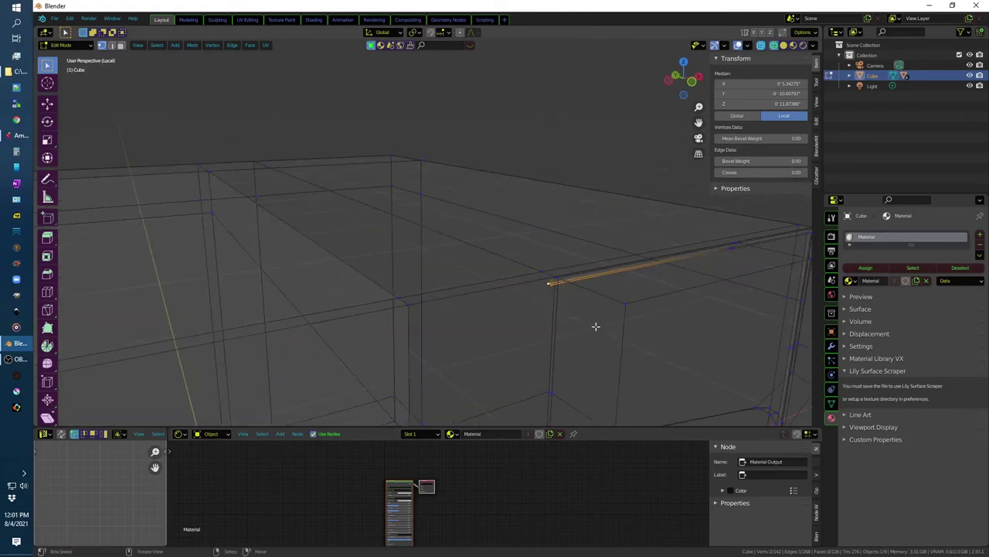
pyautogui.keyDown('alt'); pyautogui.click(552, 318); pyautogui.keyUp('alt')
pyautogui.press('g')
pyautogui.press('g')
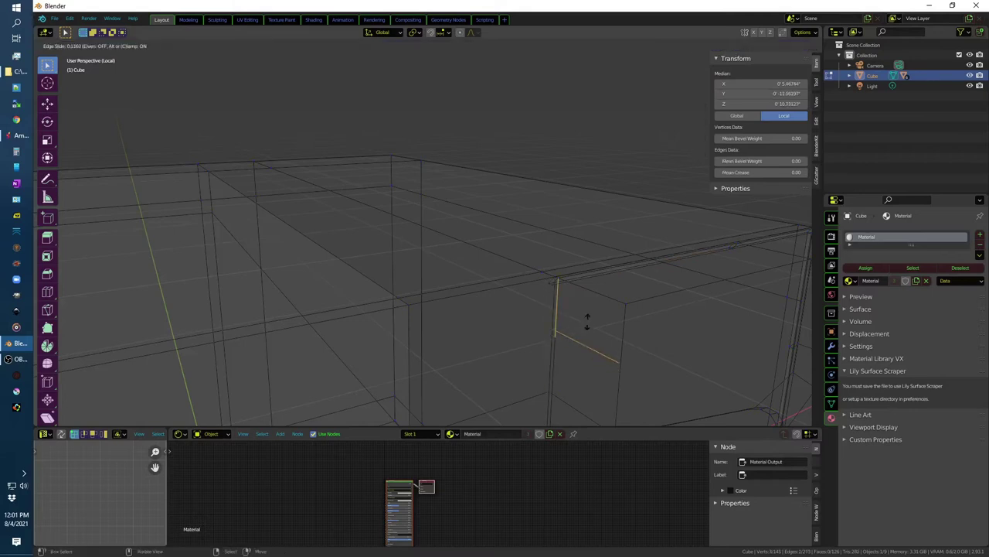
pyautogui.click(591, 278)
# Step: Merge two sets of corner vertices At Last
pyautogui.click(559, 285)
pyautogui.moveTo(559, 285); pyautogui.dragTo(493, 267, button='middle')
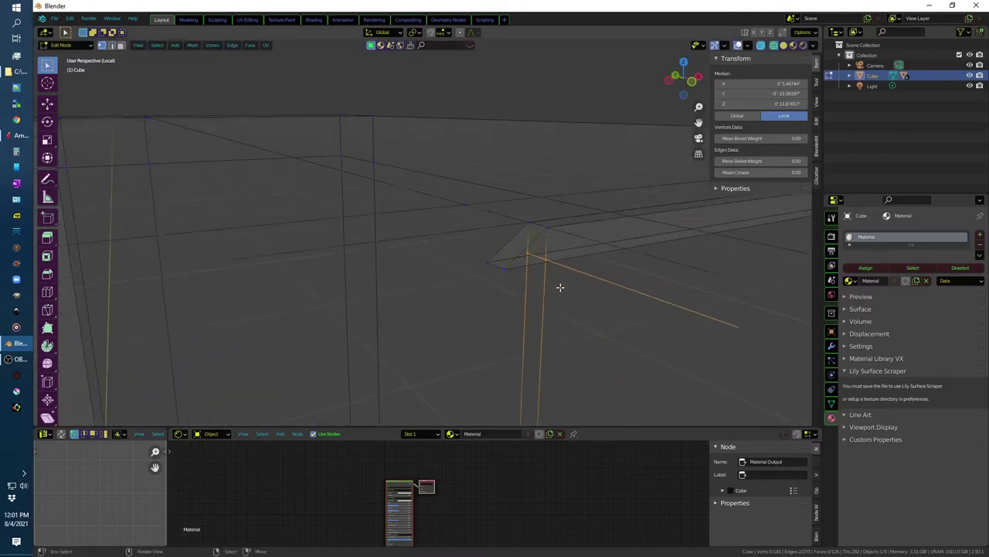
pyautogui.click(494, 266)
pyautogui.press('m')
pyautogui.click(558, 298)
pyautogui.keyDown('shift'); pyautogui.click(523, 245); pyautogui.keyUp('shift')
pyautogui.press('m')
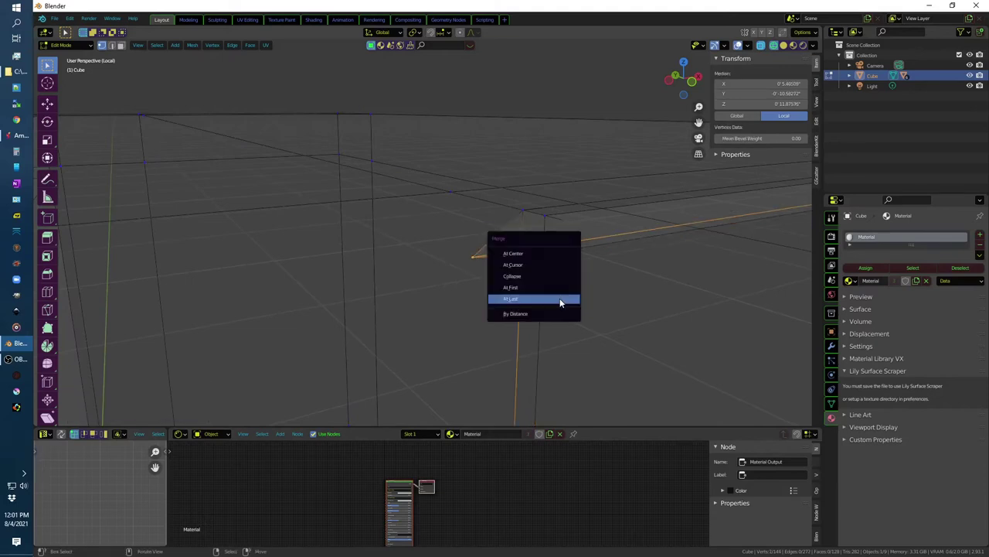
pyautogui.click(563, 300)
pyautogui.moveTo(559, 301)
pyautogui.mouseDown(button='middle')
pyautogui.moveTo(539, 242)
pyautogui.moveTo(562, 296)
pyautogui.moveTo(557, 104)
pyautogui.moveTo(581, 361)
pyautogui.moveTo(559, 276)
pyautogui.moveTo(482, 276)
pyautogui.moveTo(492, 283)
pyautogui.moveTo(510, 221)
pyautogui.mouseUp(button='middle')
# Step: Add a loop cut on the bottom ring and shift the new edge about 18.9 thou up along Z
pyautogui.click(530, 221)
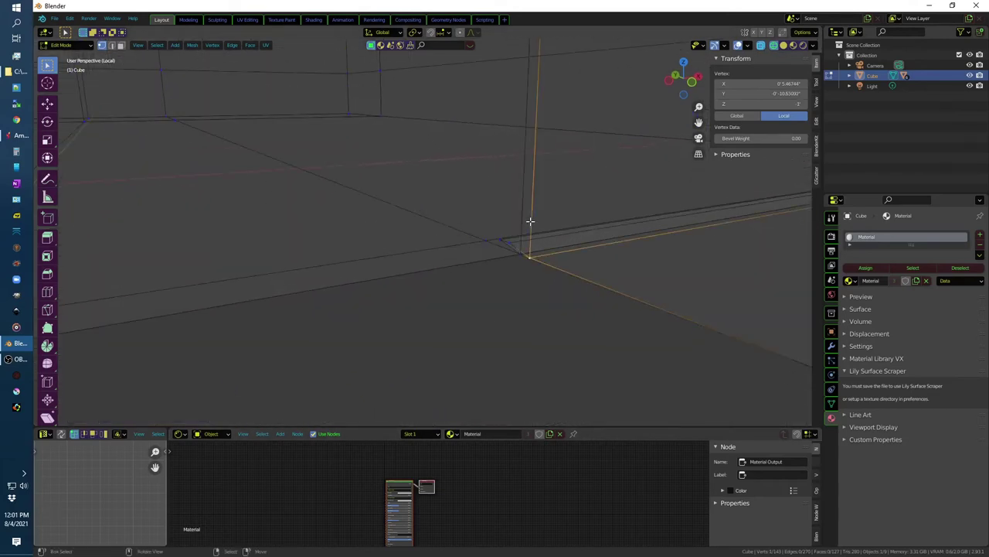
pyautogui.press('alt')
pyautogui.keyDown('alt'); pyautogui.click(530, 220); pyautogui.keyUp('alt')
pyautogui.hotkey('ctrl', 'z')
pyautogui.click(530, 220)
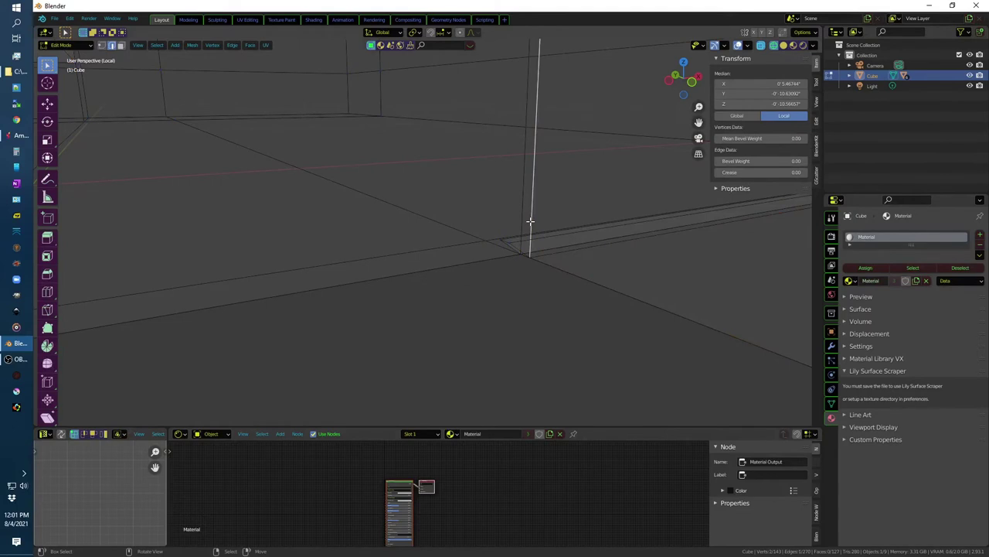
pyautogui.hotkey('ctrl', 'r')
pyautogui.click(533, 220)
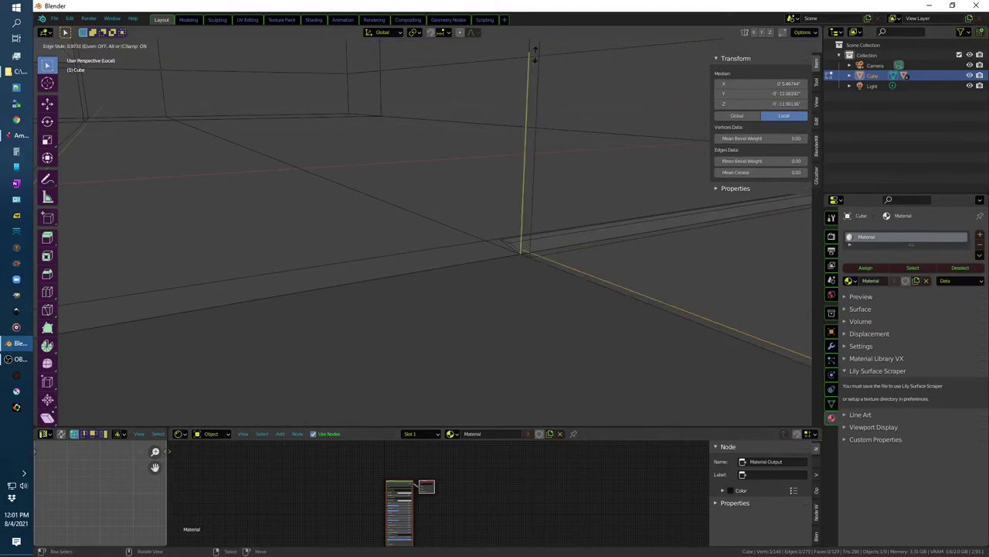
pyautogui.rightClick(537, 46)
pyautogui.moveTo(511, 108); pyautogui.dragTo(494, 121, button='middle')
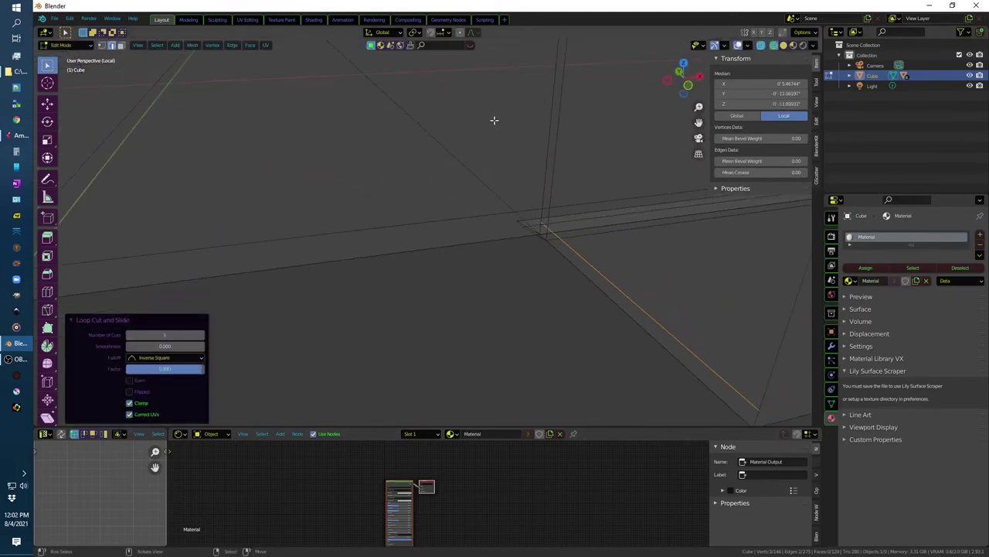
pyautogui.press('g')
pyautogui.press('z')
pyautogui.click(493, 114)
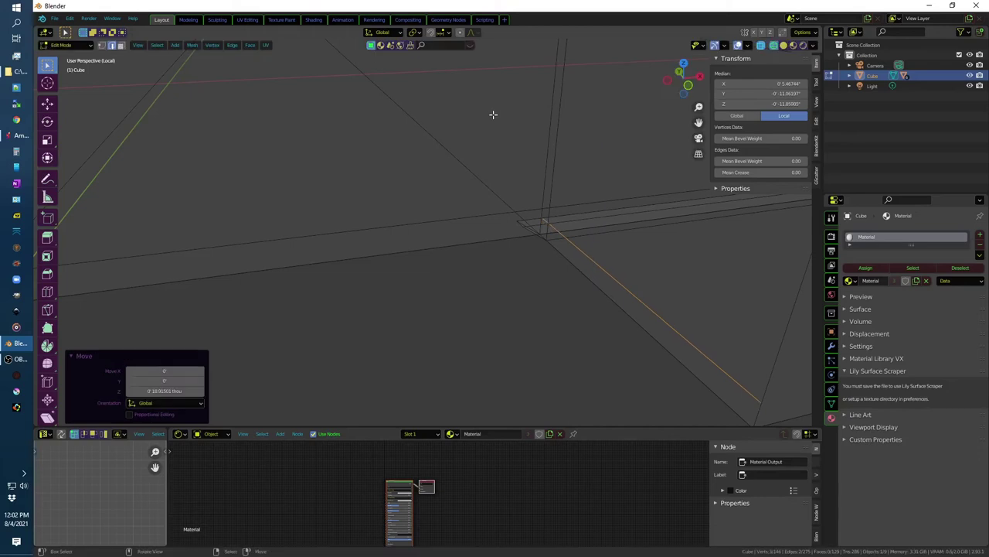
# Step: Move a vertex onto the neighbouring corner, merge At Last, and select the face strip beside the door
pyautogui.click(543, 111)
pyautogui.click(524, 227)
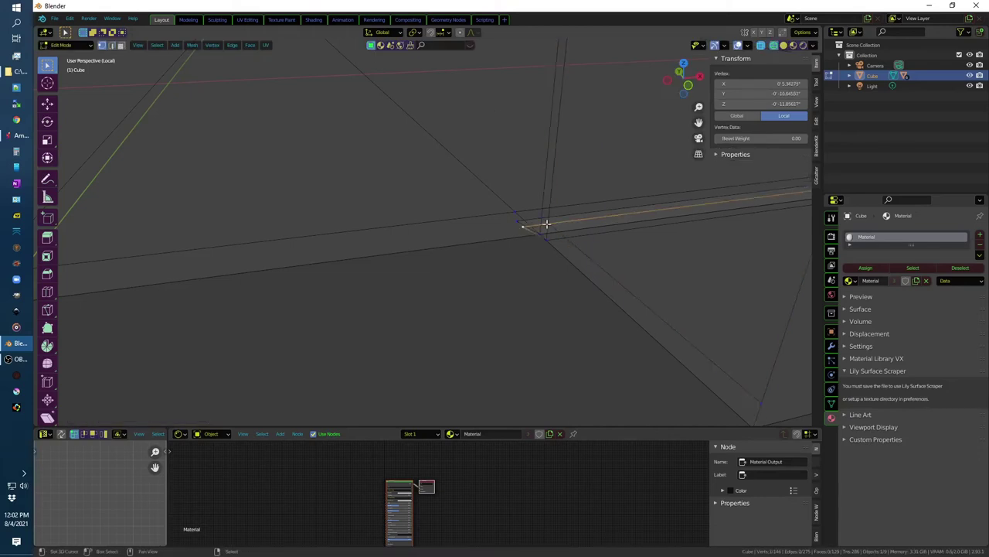
pyautogui.press('g')
pyautogui.click(539, 217)
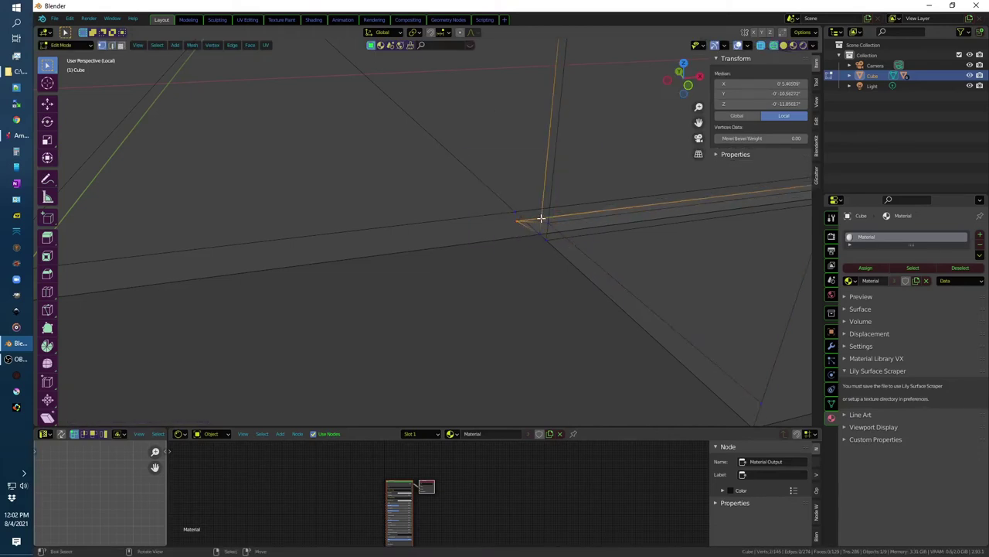
pyautogui.press('m')
pyautogui.click(515, 265)
pyautogui.moveTo(514, 265); pyautogui.dragTo(517, 257, button='middle')
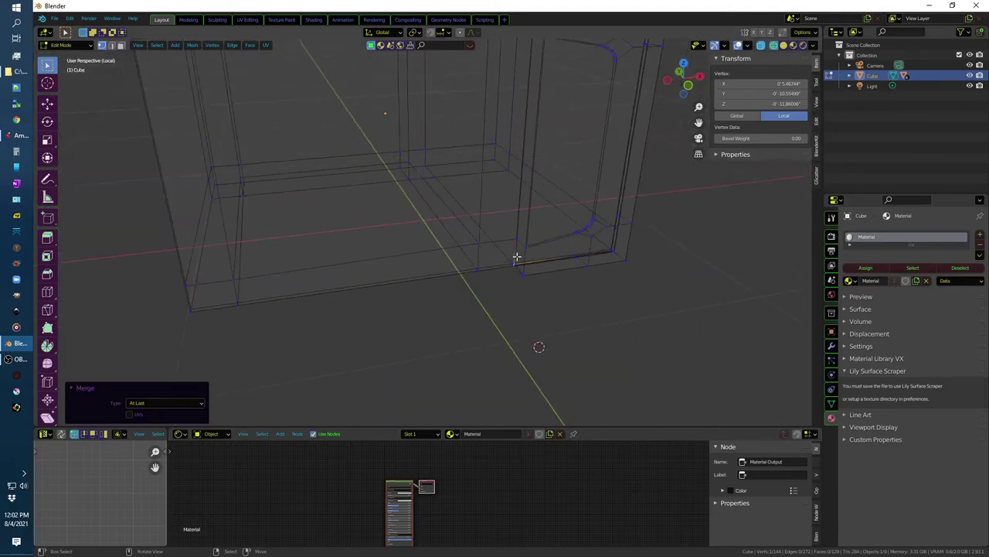
pyautogui.click(517, 257)
pyautogui.keyDown('shift'); pyautogui.click(533, 145); pyautogui.keyUp('shift')
# Step: Grow the face strip selection, narrow it along X, and keep only the vertical bar
pyautogui.moveTo(533, 146)
pyautogui.mouseDown(button='middle')
pyautogui.moveTo(582, 139)
pyautogui.moveTo(610, 256)
pyautogui.moveTo(580, 242)
pyautogui.mouseUp(button='middle')
pyautogui.press('ctrl+KP_Add')
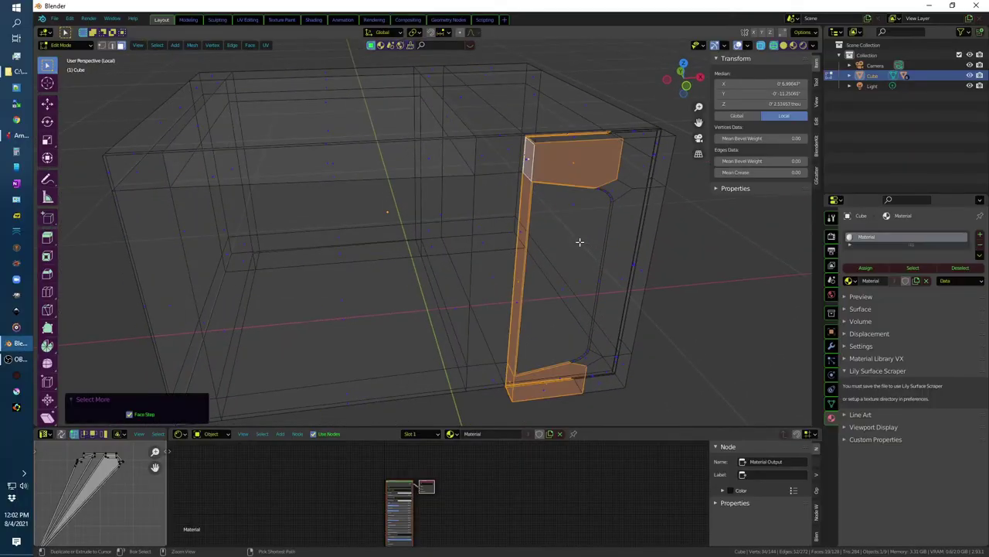
pyautogui.press('KP_1')
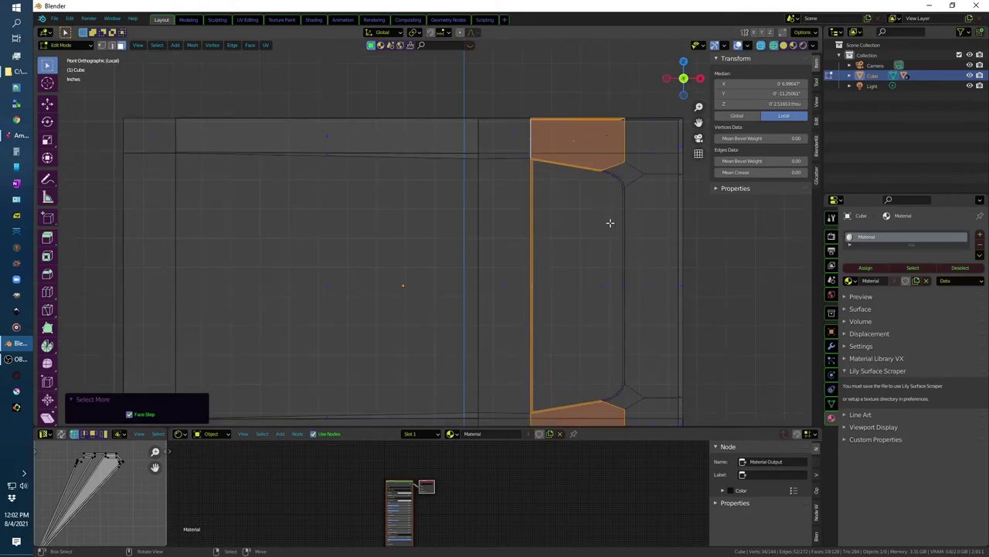
pyautogui.click(423, 32)
pyautogui.click(444, 56)
pyautogui.press('s')
pyautogui.press('x')
pyautogui.click(680, 283)
pyautogui.moveTo(680, 283)
pyautogui.mouseDown(button='middle')
pyautogui.moveTo(623, 291)
pyautogui.moveTo(539, 235)
pyautogui.mouseUp(button='middle')
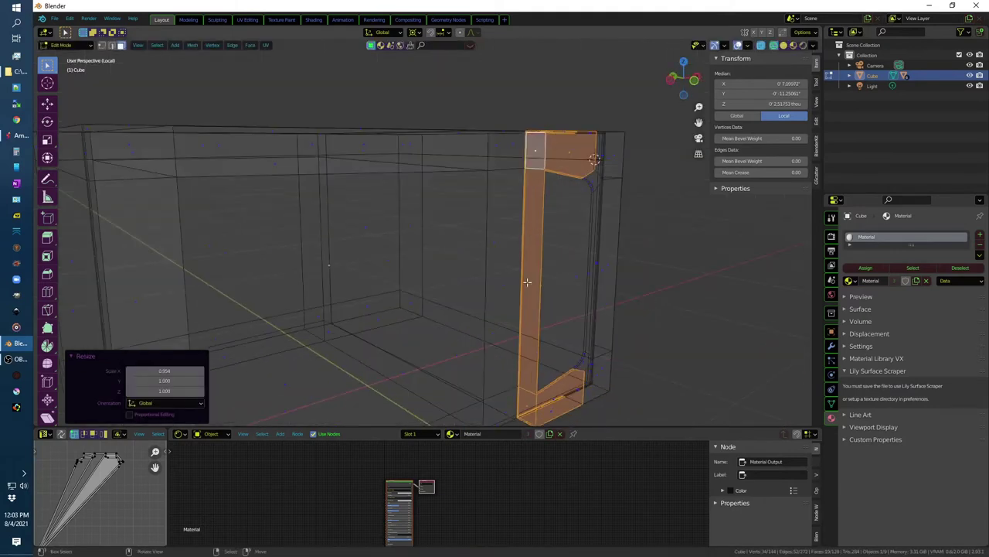
pyautogui.click(535, 148)
pyautogui.keyDown('ctrl'); pyautogui.click(524, 398); pyautogui.keyUp('ctrl')
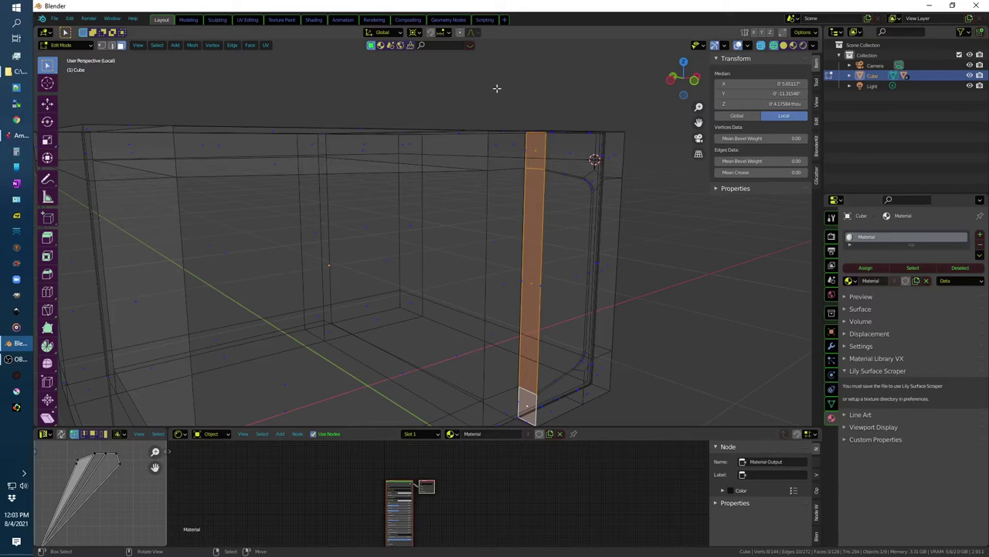
# Step: Inset the vertical strip and extrude it about 132.4 thou along its normal
pyautogui.click(423, 32)
pyautogui.click(440, 79)
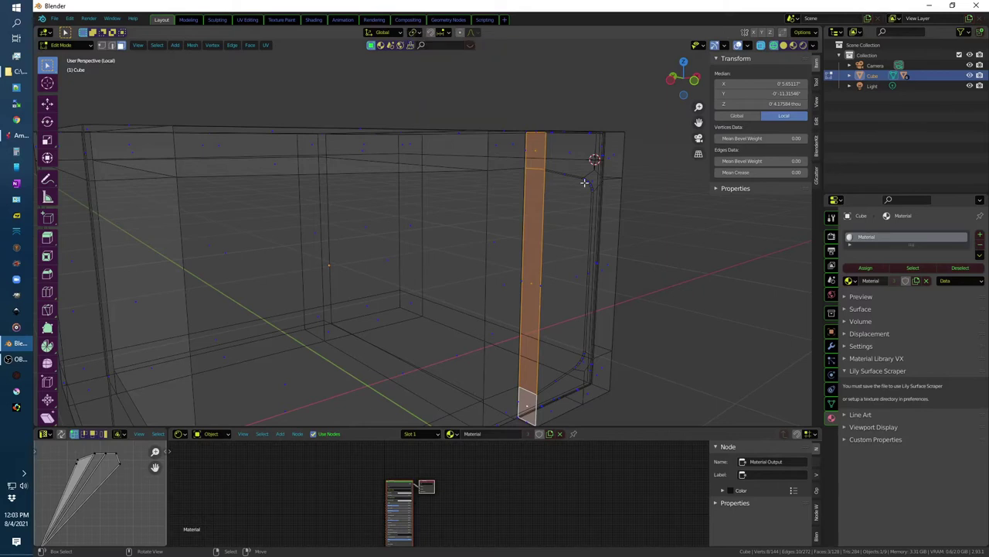
pyautogui.press('i')
pyautogui.click(699, 313)
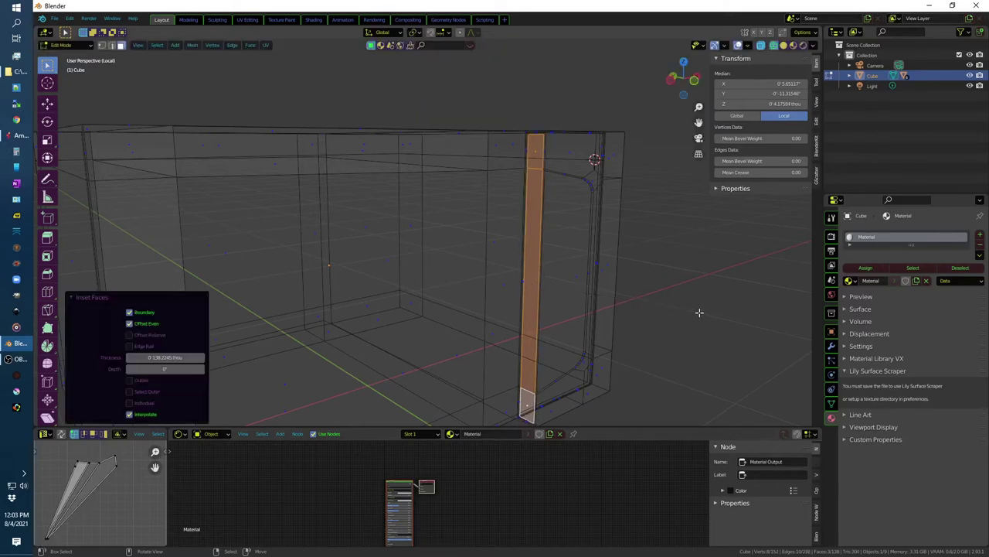
pyautogui.press('e')
pyautogui.click(697, 311)
pyautogui.moveTo(697, 312); pyautogui.dragTo(712, 296, button='middle')
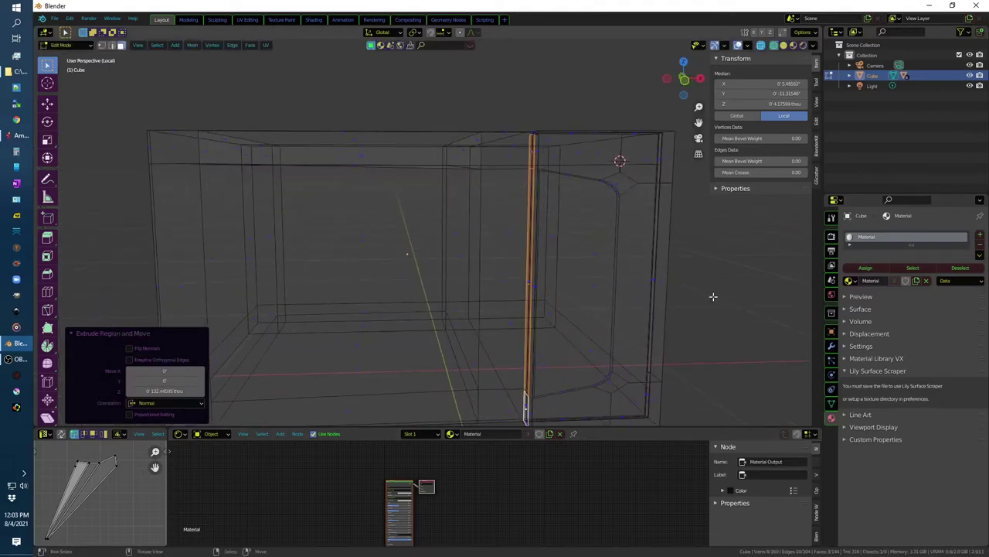
# Step: Show the full microwave again in Object Mode with solid shading and select the door
pyautogui.press('KP_Divide')
pyautogui.press('KP_1')
pyautogui.press('KP_5')
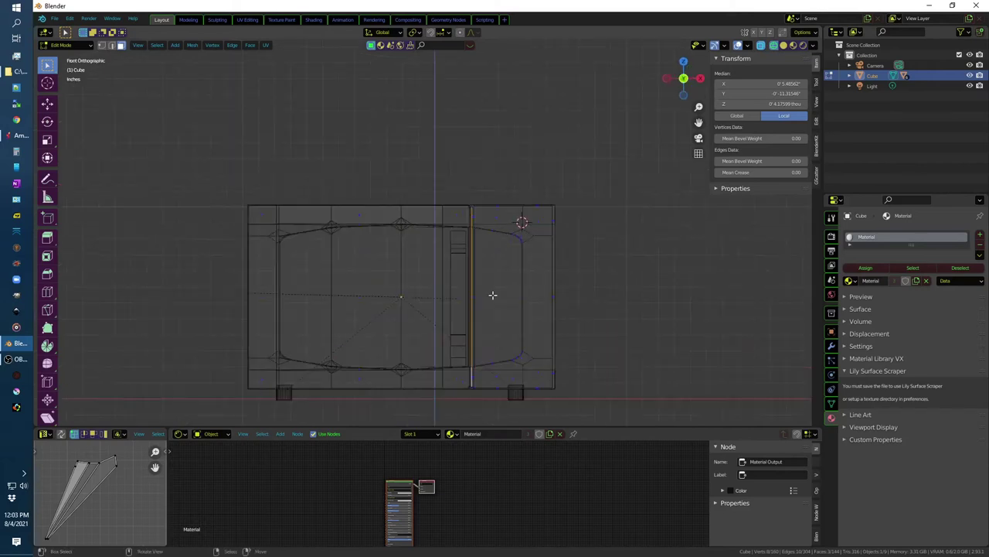
pyautogui.scroll(2, 489, 277)
pyautogui.scroll(2, 492, 236)
pyautogui.moveTo(524, 188)
pyautogui.mouseDown(button='middle')
pyautogui.moveTo(515, 225)
pyautogui.moveTo(568, 257)
pyautogui.moveTo(510, 201)
pyautogui.mouseUp(button='middle')
pyautogui.hotkey('shift', 'z')
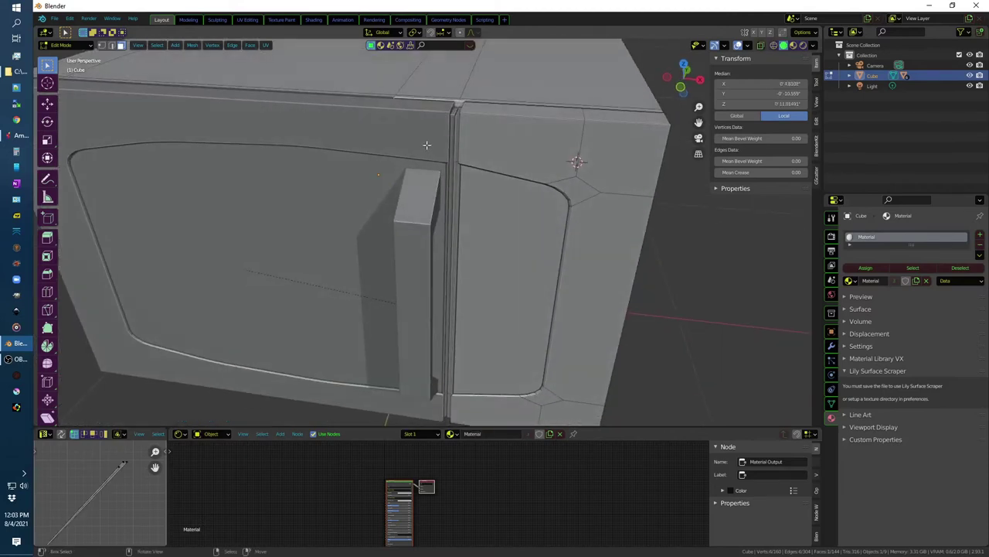
pyautogui.press('Tab')
pyautogui.click(495, 189)
pyautogui.moveTo(761, 146); pyautogui.dragTo(761, 146)
# Step: Set the door's Z rotation to 0°
pyautogui.scroll(-4, 646, 214)
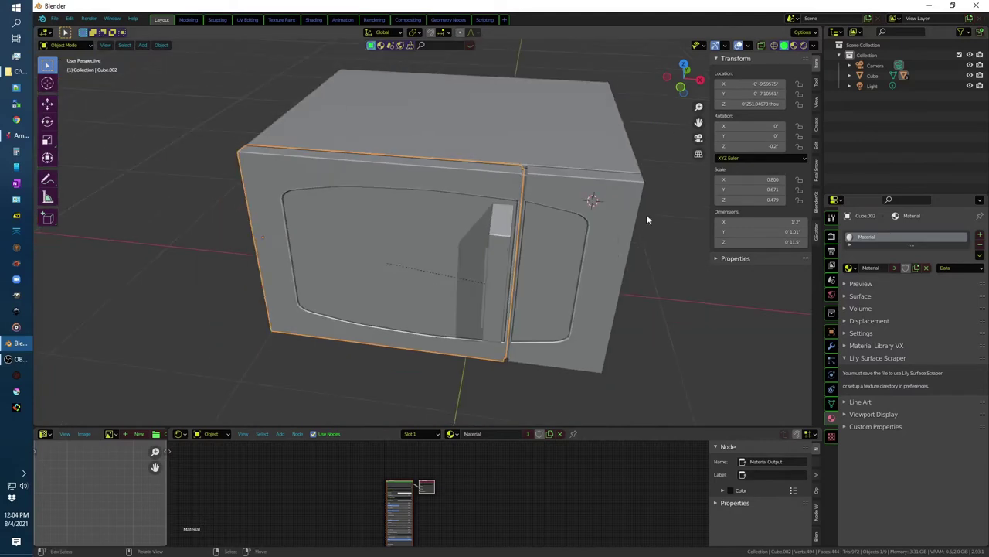
pyautogui.rightClick(768, 146)
pyautogui.click(771, 147)
pyautogui.press('Return')
# Step: Isolate the door, add a new cube, shrink it and position it, setting its height along Z
pyautogui.press('KP_Divide')
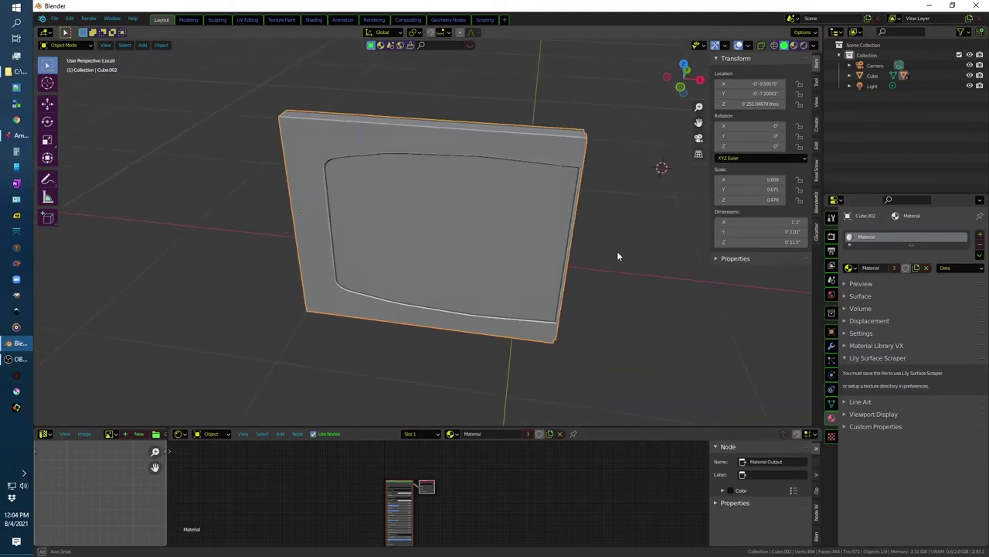
pyautogui.moveTo(619, 256); pyautogui.dragTo(417, 215, button='middle')
pyautogui.hotkey('shift', 'a')
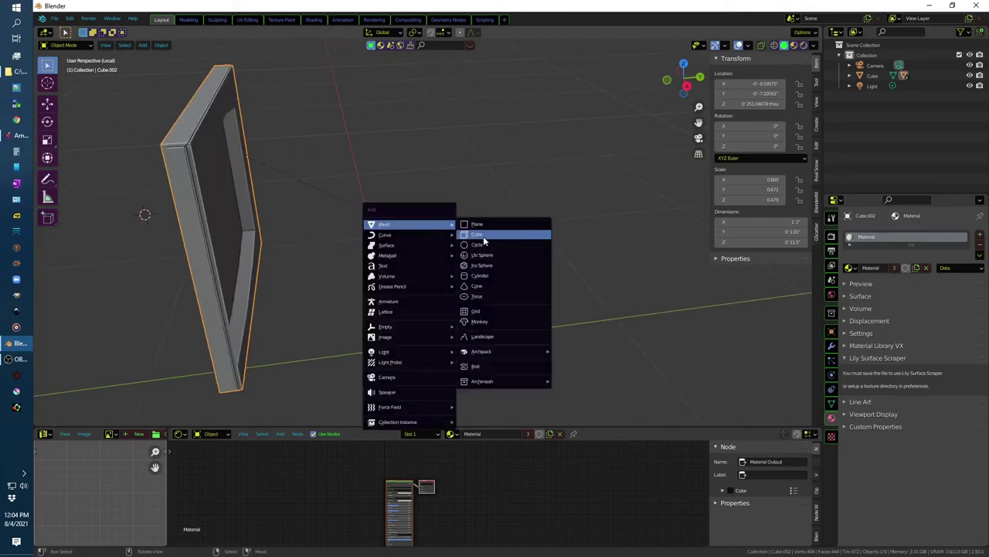
pyautogui.click(474, 236)
pyautogui.press('s')
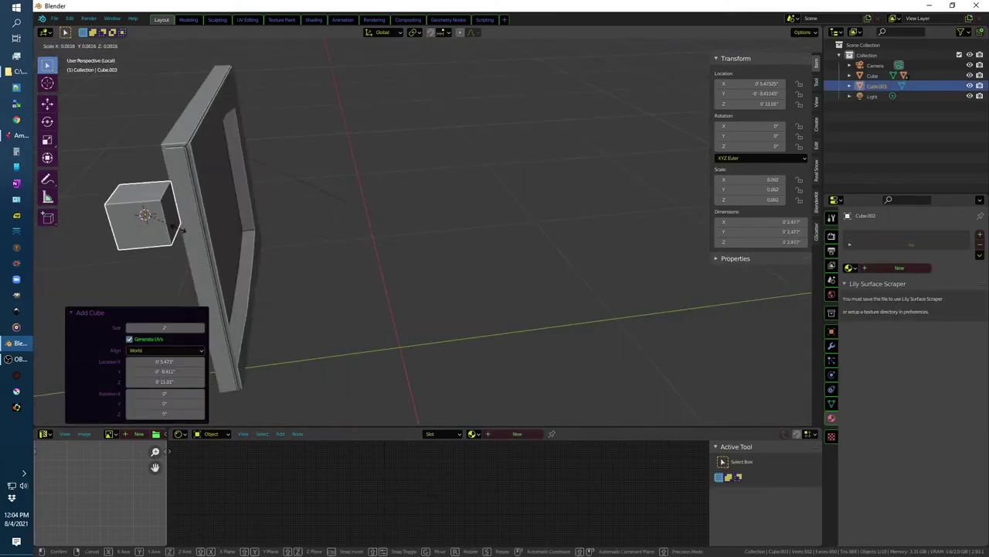
pyautogui.click(135, 232)
pyautogui.press('g')
pyautogui.click(289, 229)
pyautogui.press('g')
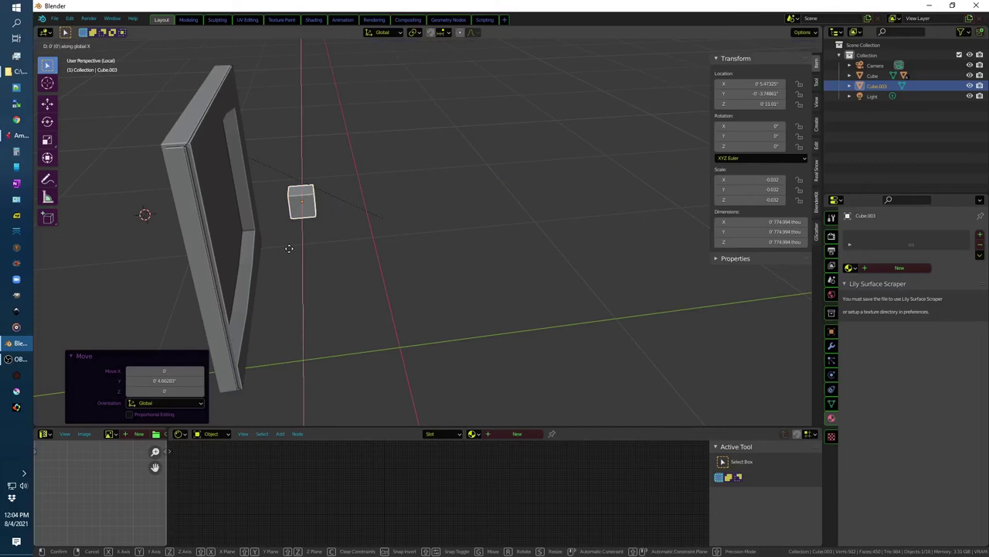
pyautogui.press('z')
pyautogui.click(218, 201)
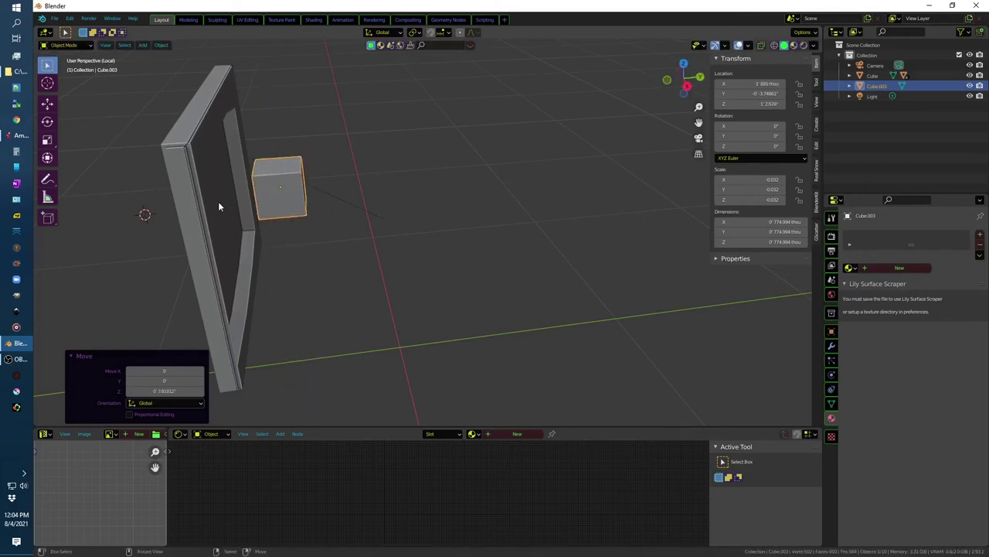
# Step: Shift the cube along Y, flatten it while keeping its Y size, and place it beside the long bar
pyautogui.press('g')
pyautogui.press('y')
pyautogui.click(170, 213)
pyautogui.press('s')
pyautogui.hotkey('shift', 'y')
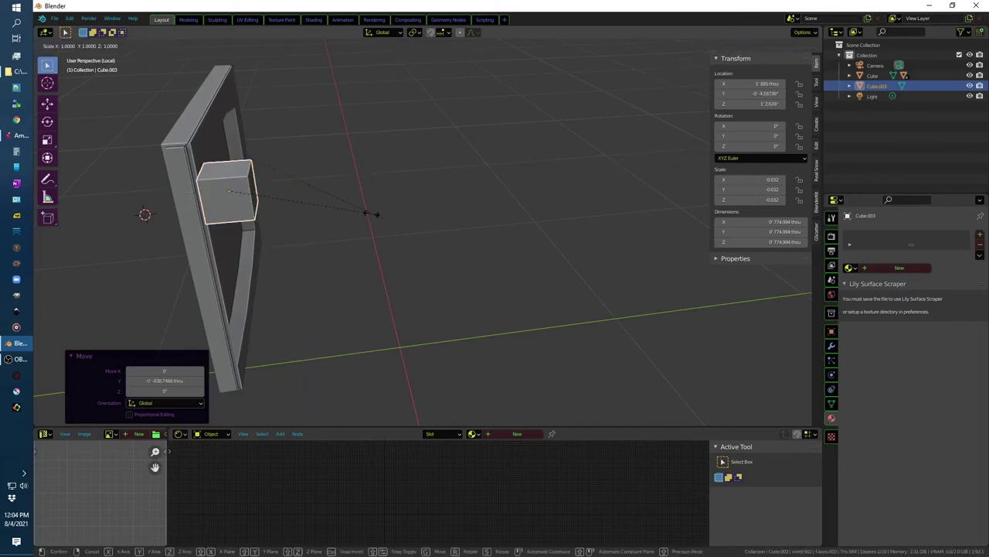
pyautogui.press('Escape')
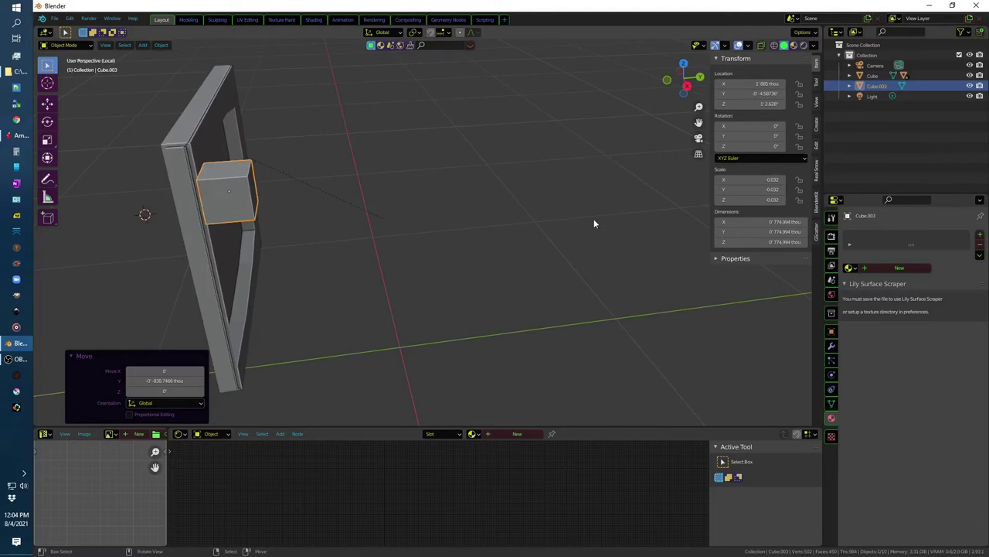
pyautogui.press('s')
pyautogui.hotkey('shift', 'y')
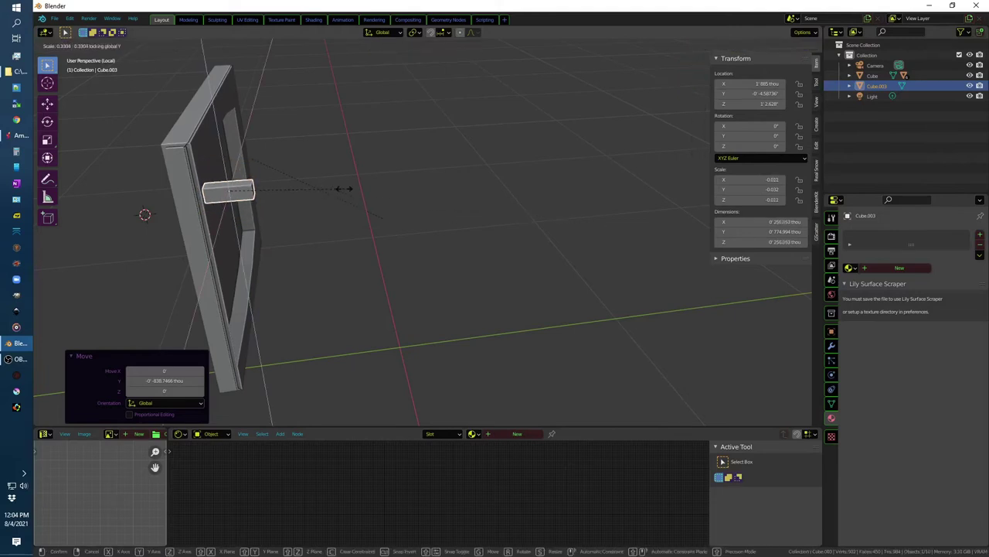
pyautogui.click(297, 187)
pyautogui.scroll(2, 316, 231)
pyautogui.press('KP_7')
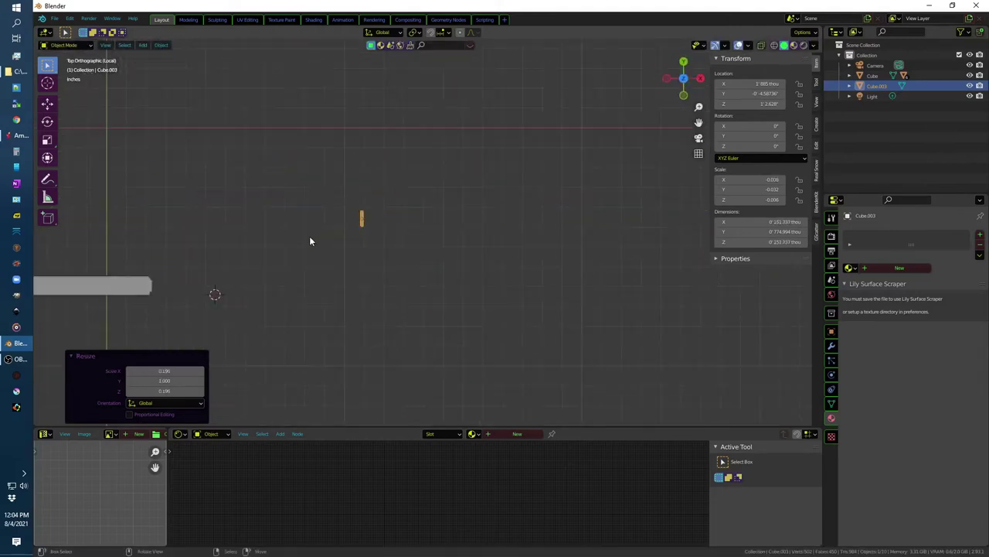
pyautogui.press('g')
pyautogui.click(254, 294)
# Step: Adjust the block's X width and place it against the door's edge from the right view
pyautogui.press('s')
pyautogui.press('x')
pyautogui.click(445, 259)
pyautogui.press('s')
pyautogui.press('x')
pyautogui.click(335, 272)
pyautogui.moveTo(335, 272)
pyautogui.mouseDown(button='middle')
pyautogui.moveTo(242, 255)
pyautogui.moveTo(469, 221)
pyautogui.mouseUp(button='middle')
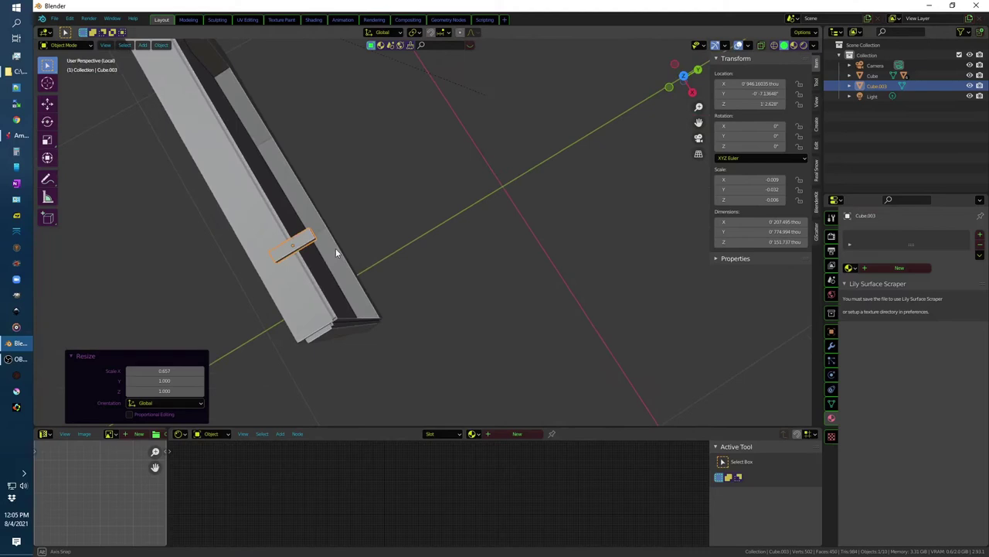
pyautogui.moveTo(348, 261); pyautogui.dragTo(448, 278, button='middle')
pyautogui.press('KP_3')
pyautogui.press('g')
pyautogui.click(437, 257)
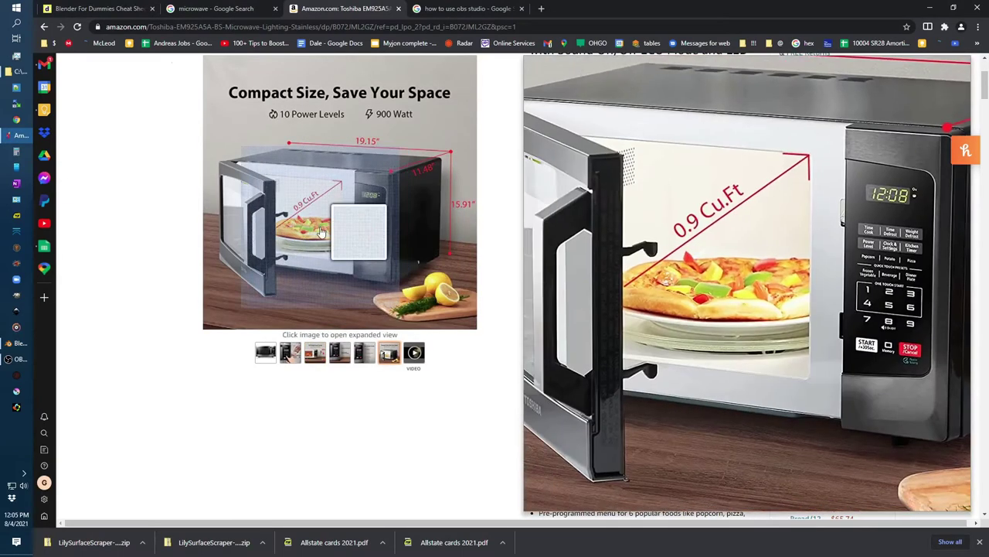
# Step: Return to Blender from the Amazon door photo and duplicate the small block
pyautogui.hotkey('alt', 'Tab')
pyautogui.moveTo(321, 231); pyautogui.dragTo(329, 250, button='middle')
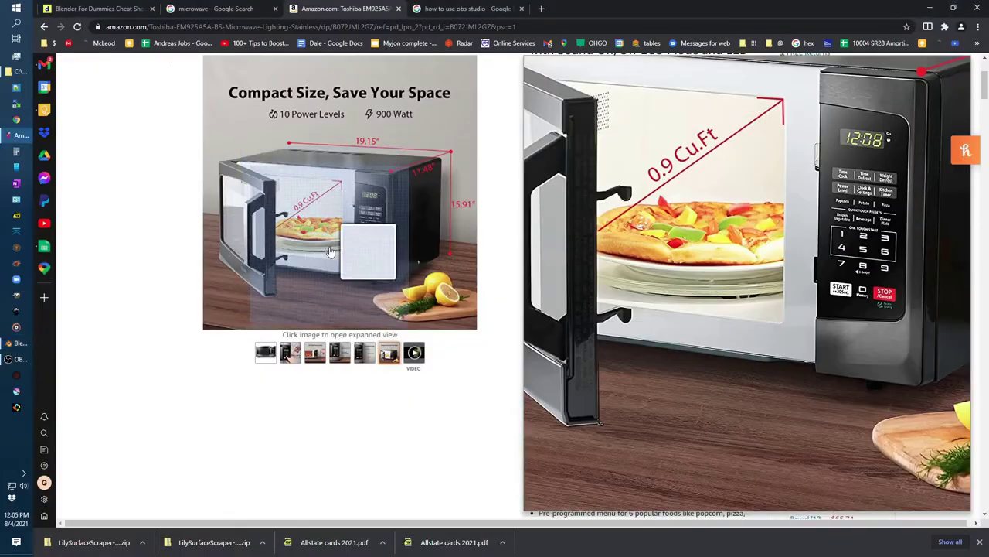
pyautogui.hotkey('shift', 'd')
# Step: Place the copied block beside the original and stretch it vertically into a tall box
pyautogui.press('y')
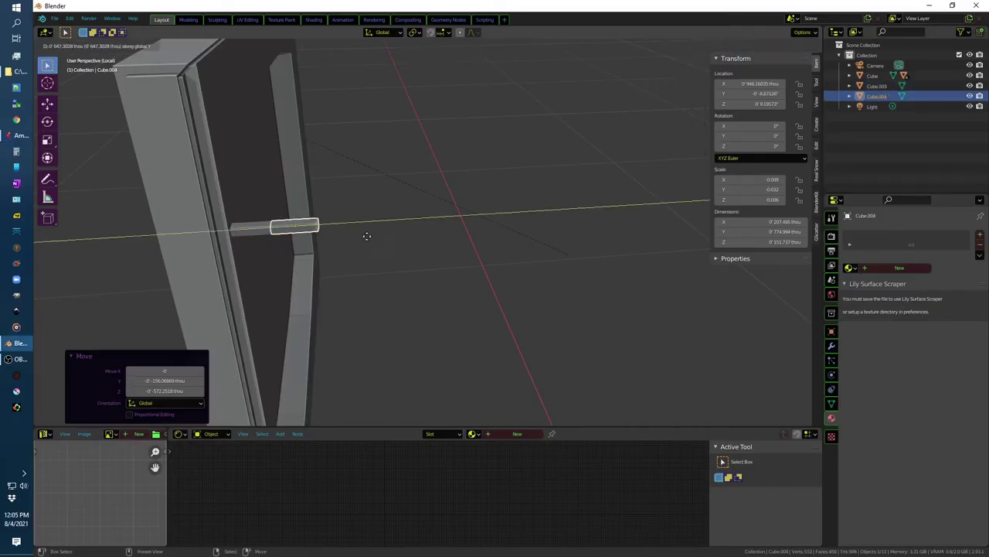
pyautogui.click(385, 238)
pyautogui.press('s')
pyautogui.press('z')
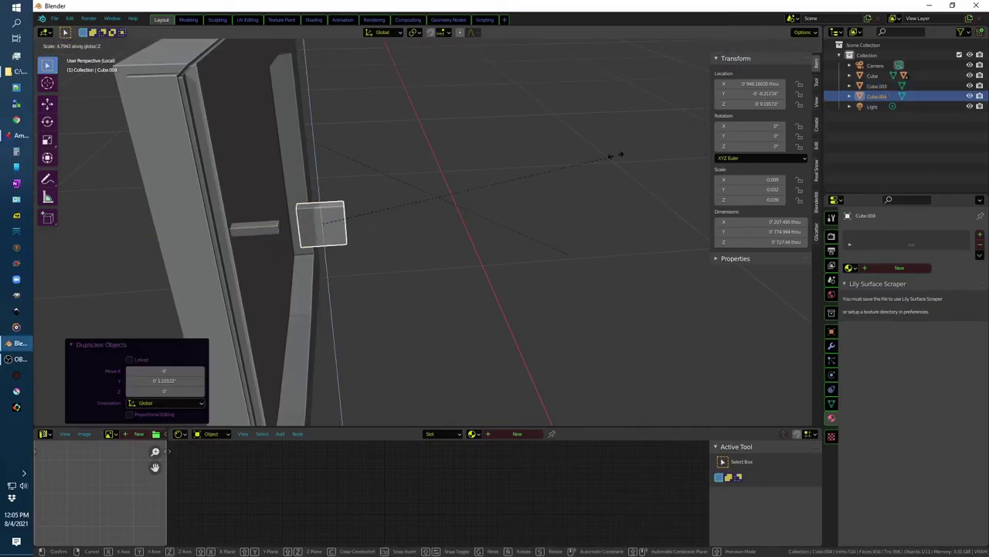
pyautogui.click(614, 154)
# Step: Slide the tall box along Y so it sits beside the door
pyautogui.moveTo(387, 217)
pyautogui.mouseDown(button='middle')
pyautogui.moveTo(390, 198)
pyautogui.moveTo(369, 201)
pyautogui.mouseUp(button='middle')
pyautogui.click(265, 233)
pyautogui.click(315, 233)
pyautogui.press('g')
pyautogui.press('y')
pyautogui.click(580, 238)
# Step: Edit the small block's edges and start two loop cuts across its length
pyautogui.click(249, 227)
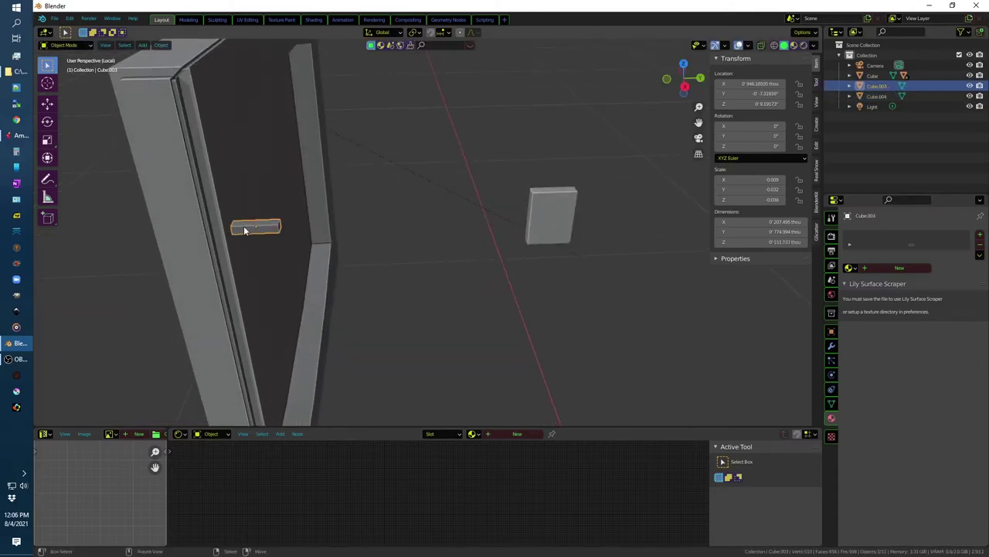
pyautogui.press('Tab')
pyautogui.moveTo(249, 238); pyautogui.dragTo(165, 314, button='middle')
pyautogui.scroll(3, 310, 217)
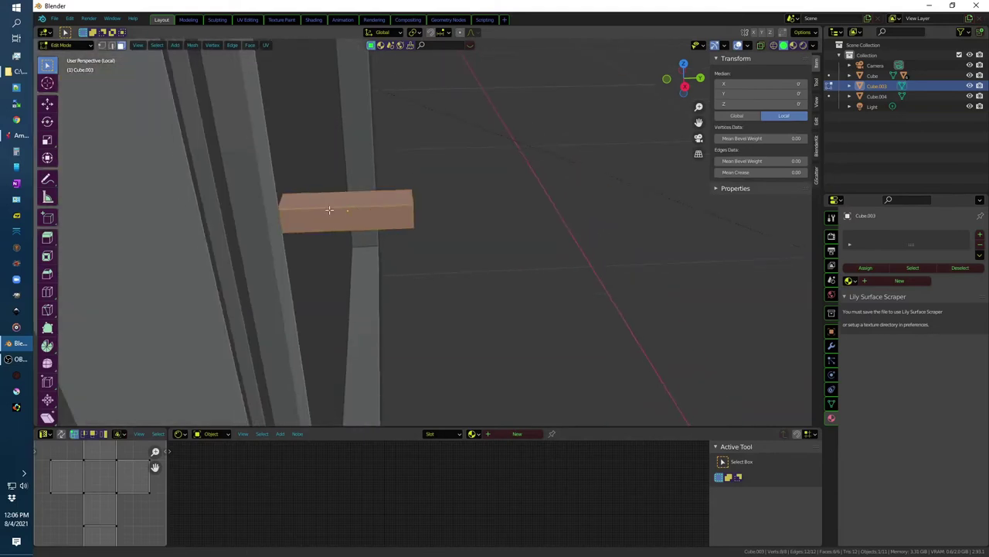
pyautogui.scroll(2, 324, 201)
pyautogui.press('2')
pyautogui.click(329, 195)
pyautogui.hotkey('alt', 'Tab')
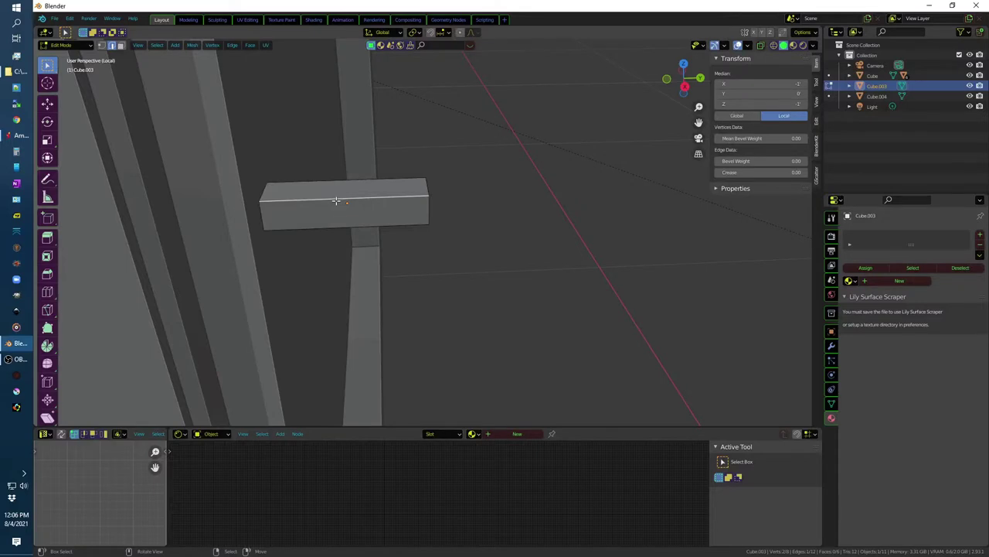
pyautogui.hotkey('ctrl', 'r')
pyautogui.scroll(1, 336, 199)
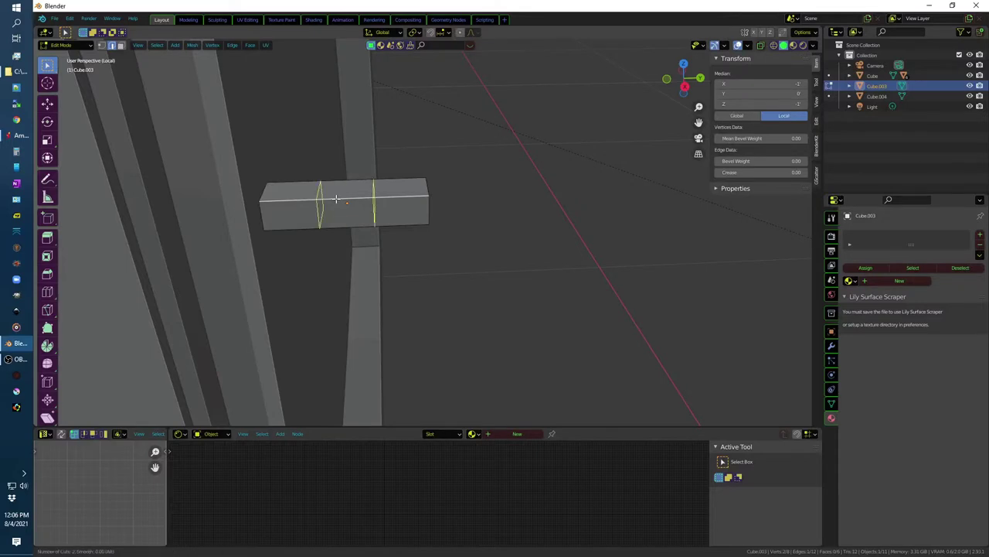
# Step: Add the two edge loops across the bar and scale them along Y
pyautogui.click(335, 199)
pyautogui.rightClick(335, 199)
pyautogui.press('s')
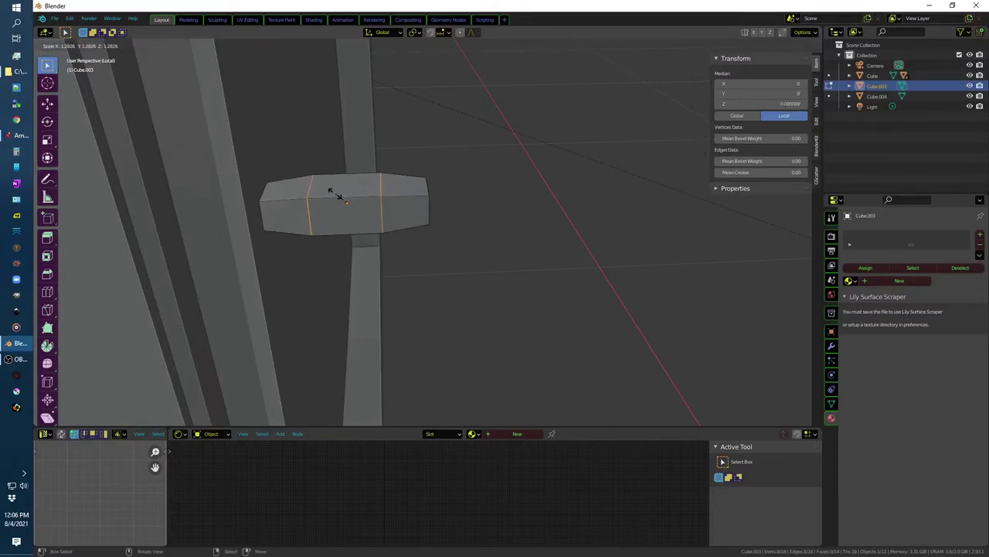
pyautogui.press('y')
pyautogui.click(332, 190)
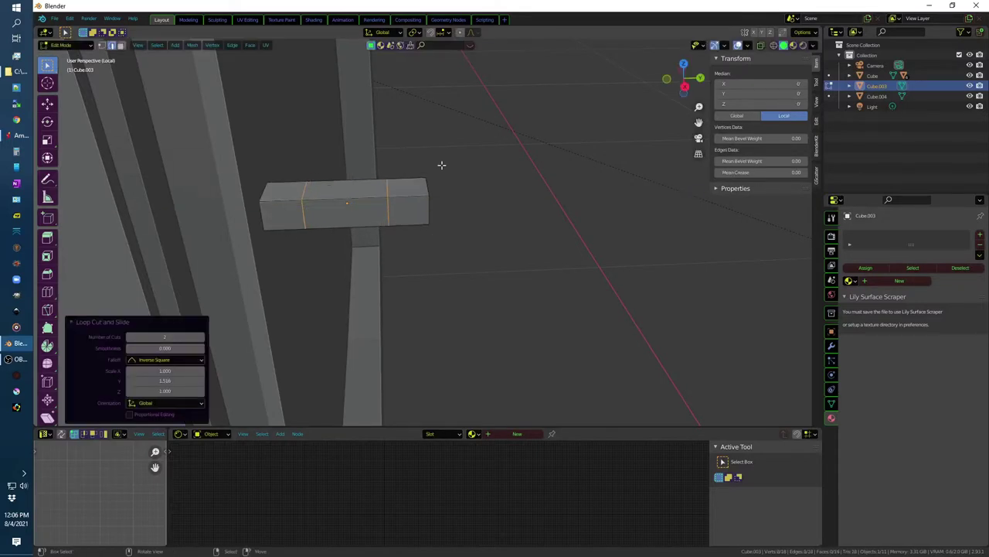
# Step: Raise the bar's end face vertically to form a stepped hinge section
pyautogui.moveTo(442, 165); pyautogui.dragTo(385, 245)
pyautogui.moveTo(448, 170); pyautogui.dragTo(402, 258)
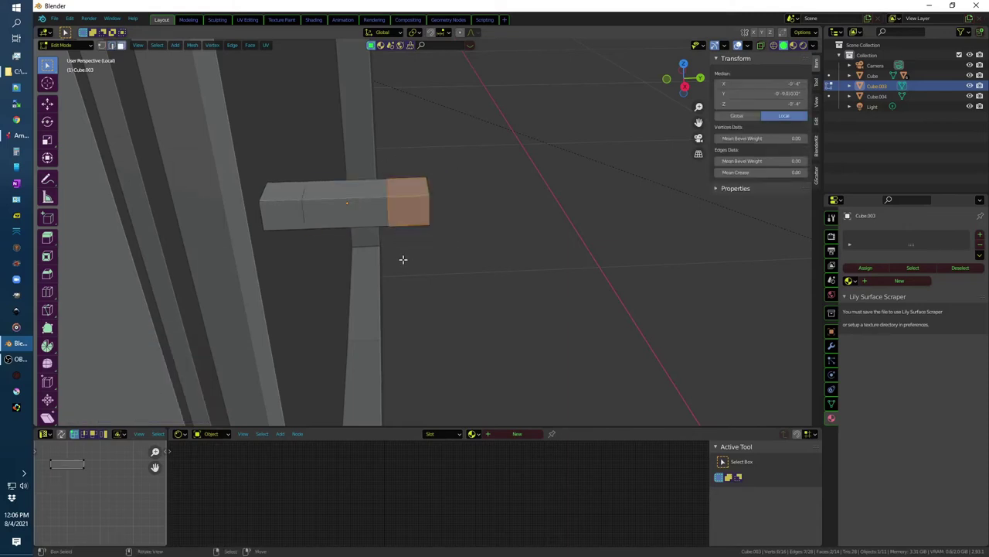
pyautogui.press('g')
pyautogui.press('z')
pyautogui.click(398, 238)
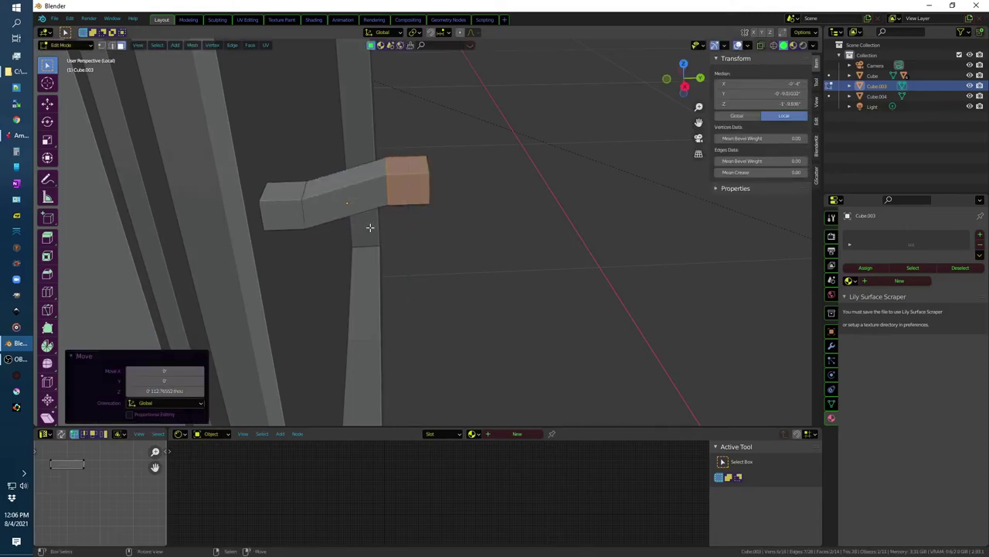
pyautogui.hotkey('alt', 'Tab')
pyautogui.hotkey('alt', 'Tab')
# Step: Thin the hinge bar along X and adjust the raised end section in wireframe
pyautogui.press('Tab')
pyautogui.press('s')
pyautogui.press('x')
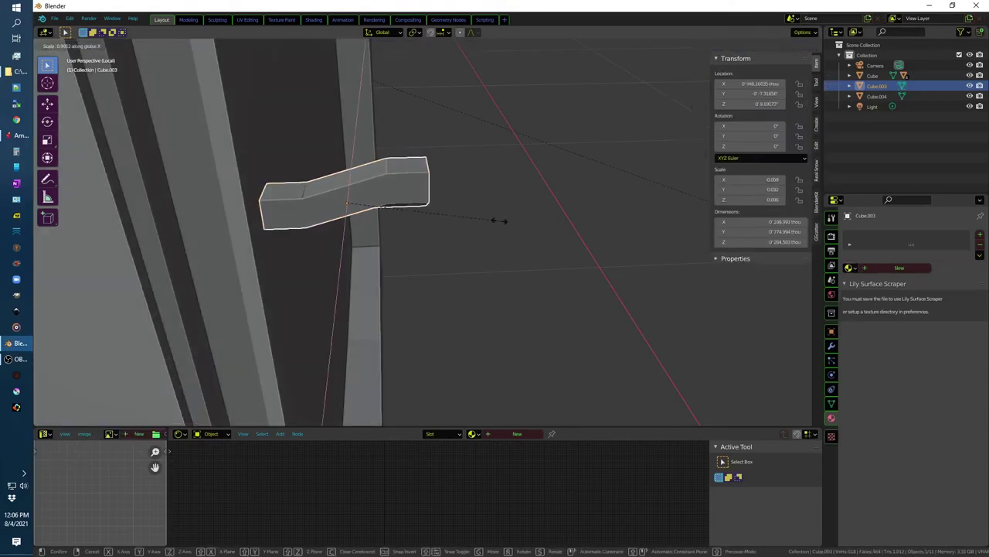
pyautogui.click(459, 216)
pyautogui.press('Tab')
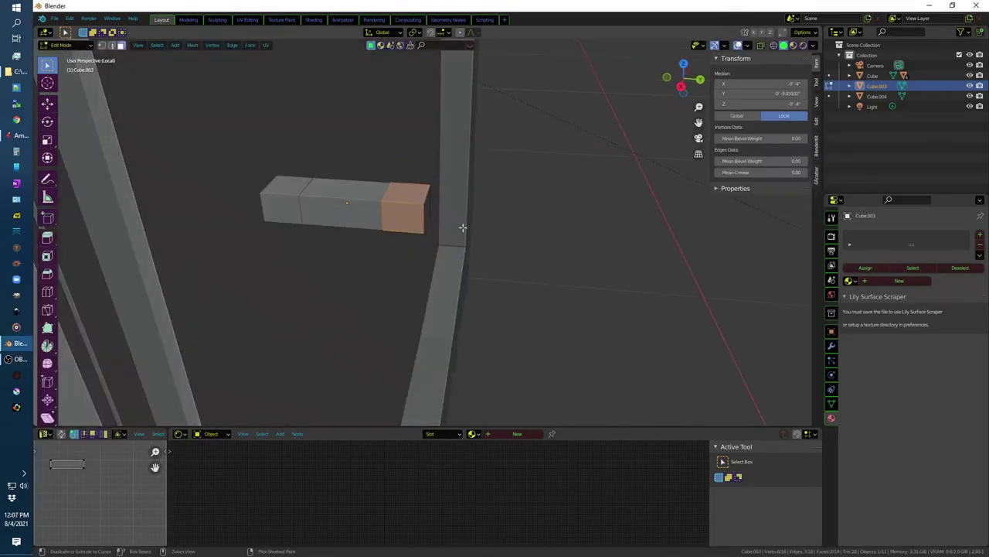
pyautogui.hotkey('shift', 'z')
pyautogui.moveTo(462, 226)
pyautogui.mouseDown(button='middle')
pyautogui.moveTo(549, 208)
pyautogui.moveTo(450, 167)
pyautogui.mouseUp(button='middle')
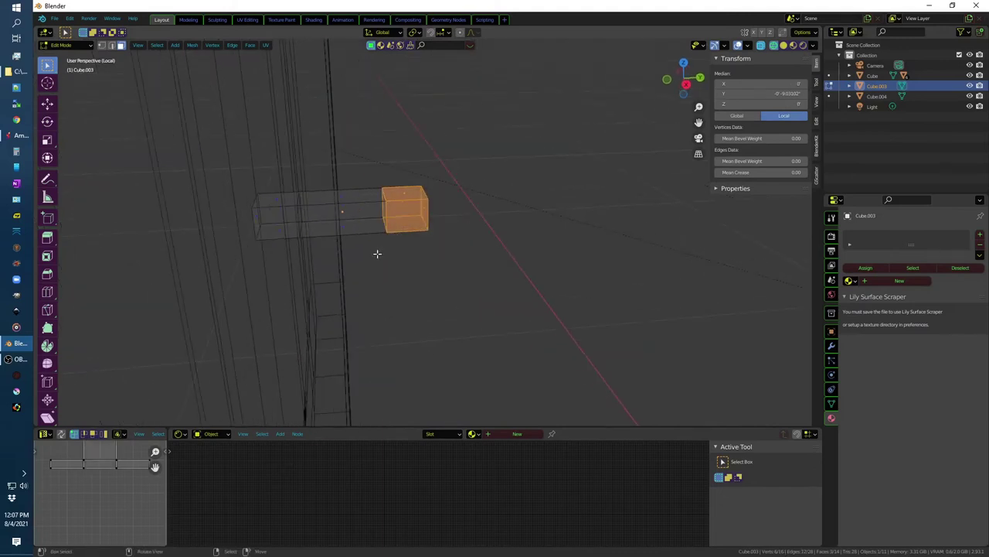
pyautogui.click(371, 219)
pyautogui.press('Tab')
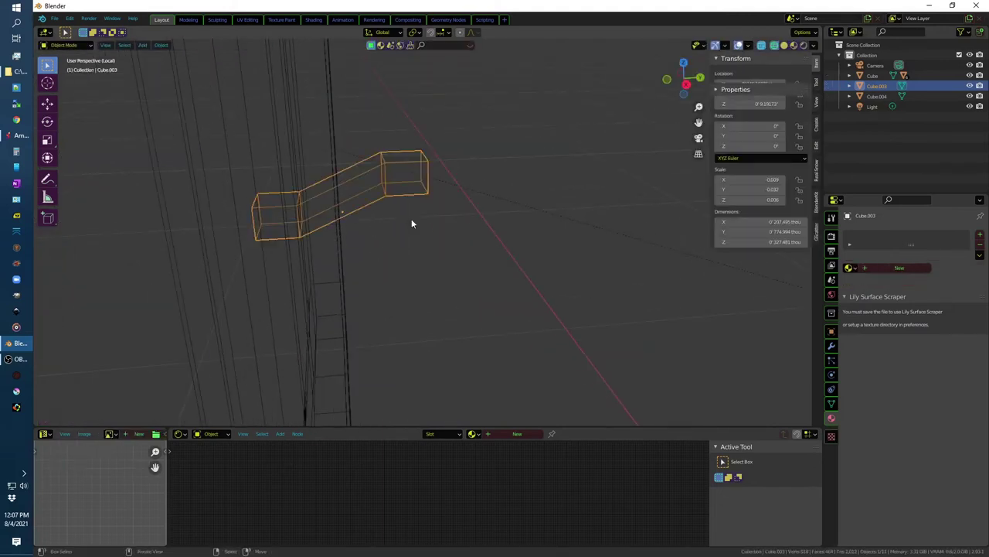
# Step: Shrink the hinge bar further along X to a 0.618 scale
pyautogui.press('s')
pyautogui.press('x')
pyautogui.click(484, 205)
pyautogui.moveTo(485, 204); pyautogui.dragTo(473, 214, button='middle')
pyautogui.scroll(-5, 473, 214)
pyautogui.moveTo(502, 263)
pyautogui.mouseDown(button='middle')
pyautogui.moveTo(496, 245)
pyautogui.moveTo(508, 228)
pyautogui.moveTo(526, 255)
pyautogui.moveTo(523, 240)
pyautogui.mouseUp(button='middle')
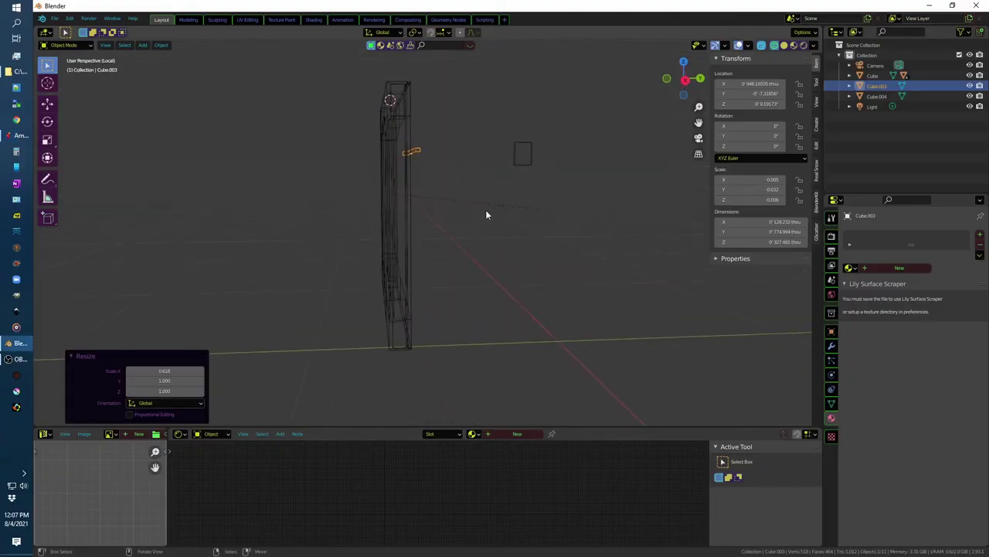
# Step: Move the small square block Cube.004 lower
pyautogui.click(519, 151)
pyautogui.press('g')
pyautogui.click(585, 208)
pyautogui.hotkey('alt', 'Tab')
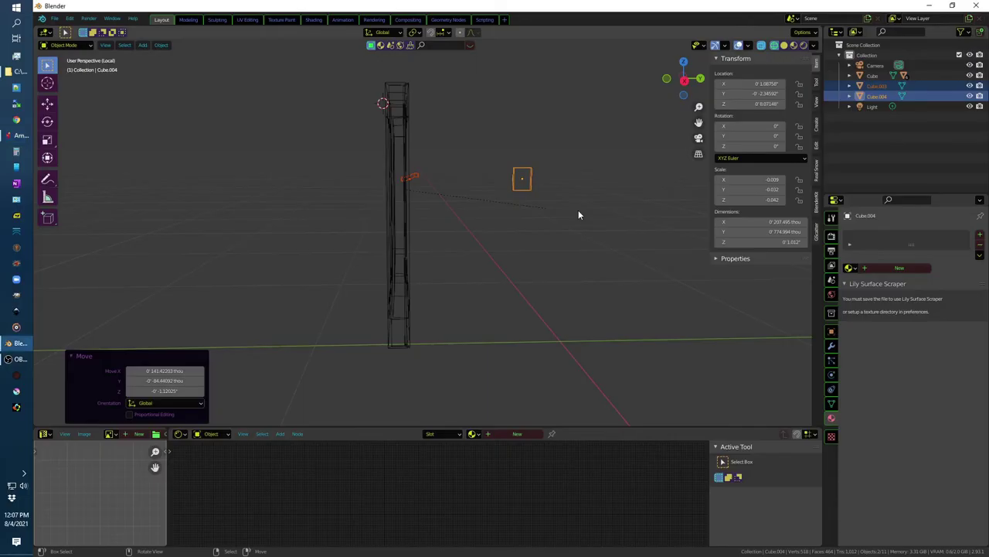
# Step: Duplicate the hinge and its block straight down to make a second hinge lower on the door
pyautogui.hotkey('shift', 'd')
pyautogui.press('z')
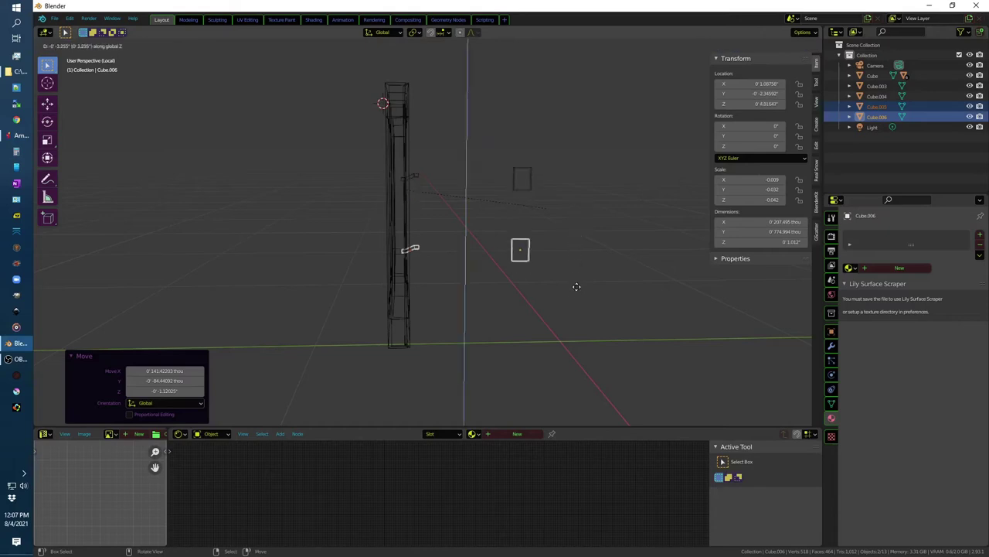
pyautogui.click(577, 292)
pyautogui.click(578, 284)
# Step: Slide both square blocks along Y toward the cabinet edge
pyautogui.click(521, 179)
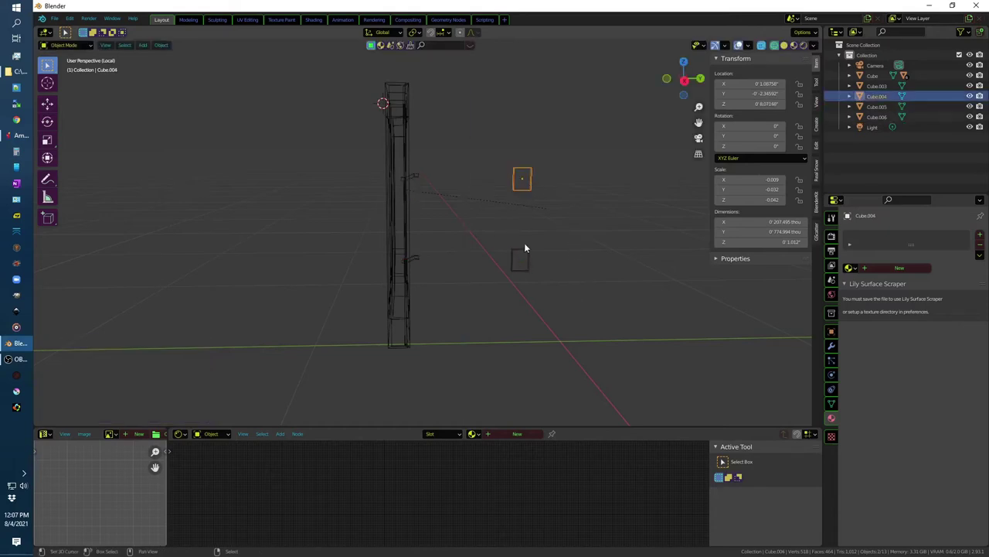
pyautogui.keyDown('shift'); pyautogui.click(520, 258); pyautogui.keyUp('shift')
pyautogui.moveTo(560, 245)
pyautogui.mouseDown(button='middle')
pyautogui.moveTo(595, 246)
pyautogui.moveTo(561, 236)
pyautogui.mouseUp(button='middle')
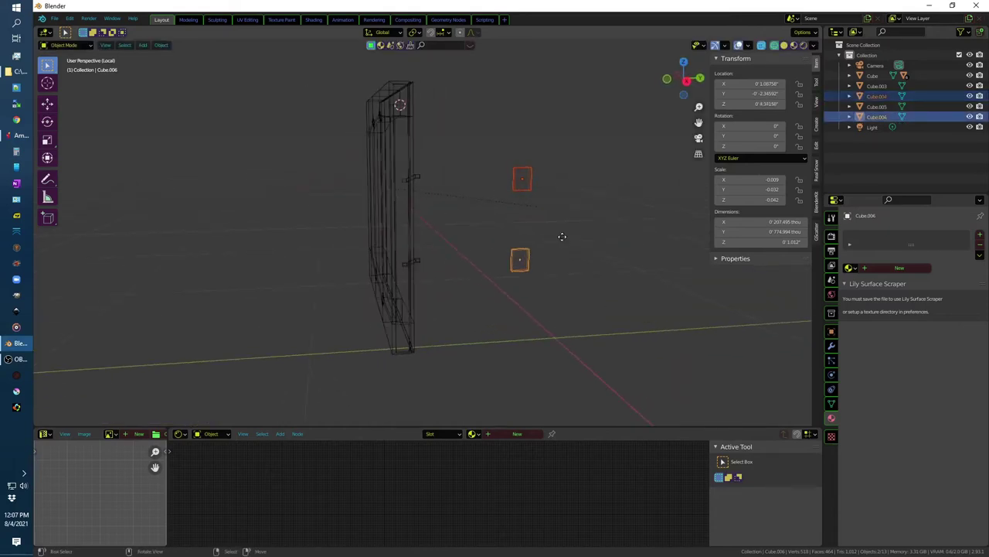
pyautogui.press('g')
pyautogui.press('y')
pyautogui.click(464, 241)
pyautogui.moveTo(464, 240)
pyautogui.mouseDown(button='middle')
pyautogui.moveTo(490, 242)
pyautogui.moveTo(473, 219)
pyautogui.moveTo(511, 229)
pyautogui.mouseUp(button='middle')
# Step: From the top view, fine-tune the lower block's Y position by about -123.16
pyautogui.press('KP_7')
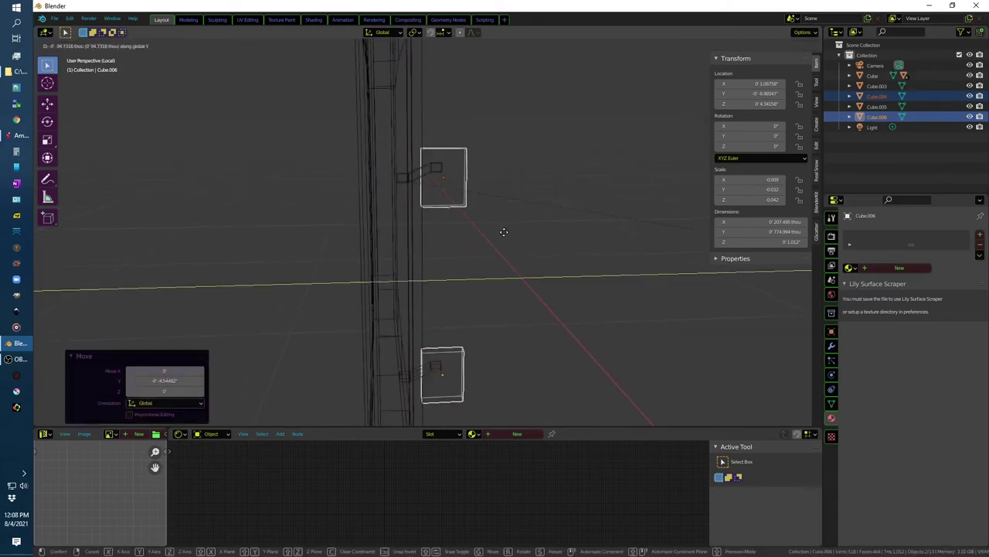
pyautogui.scroll(5, 447, 262)
pyautogui.scroll(4, 446, 262)
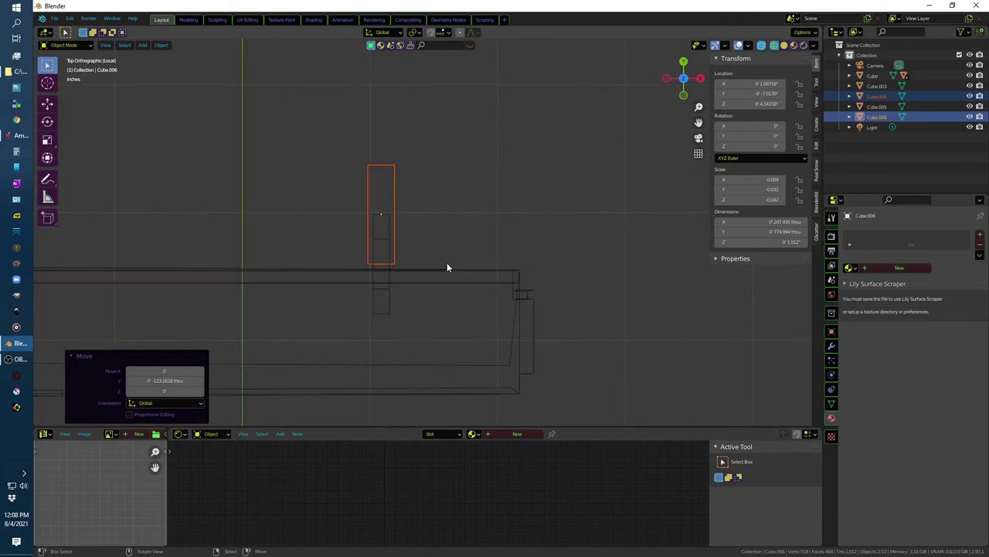
pyautogui.press('g')
pyautogui.press('y')
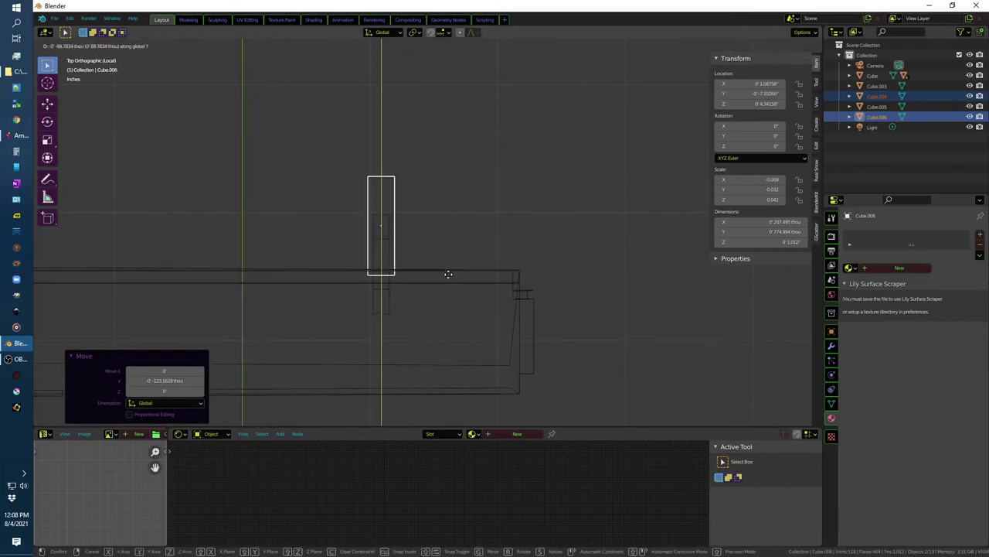
pyautogui.click(463, 270)
pyautogui.scroll(-2, 486, 255)
pyautogui.scroll(-3, 485, 254)
pyautogui.scroll(-2, 486, 255)
pyautogui.scroll(2, 504, 274)
pyautogui.scroll(2, 504, 274)
pyautogui.moveTo(508, 272); pyautogui.dragTo(524, 186, button='middle')
pyautogui.keyDown('shift'); pyautogui.click(474, 185); pyautogui.keyUp('shift')
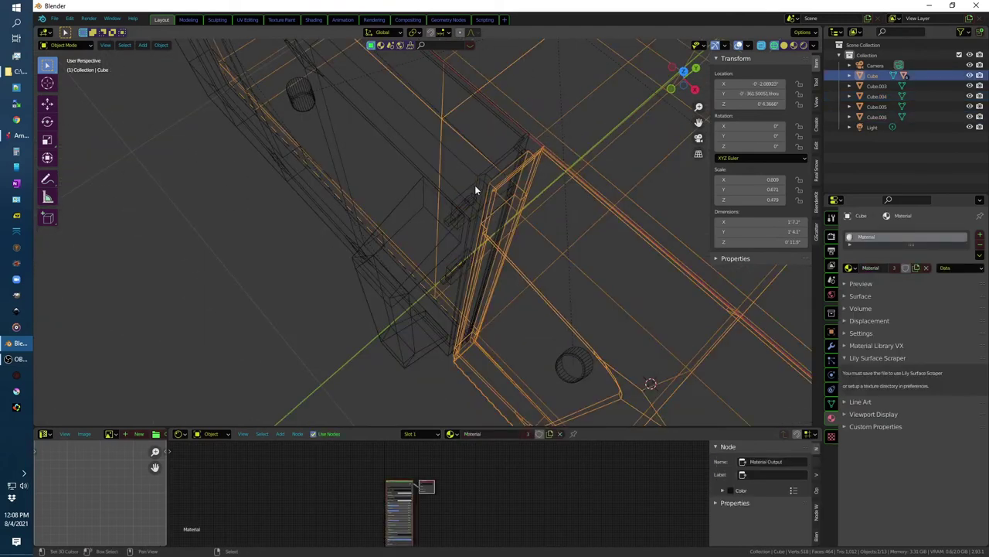
# Step: Select both hinge blocks plus the cabinet body and expand the Bool Tool panel
pyautogui.keyDown('shift'); pyautogui.click(460, 255); pyautogui.keyUp('shift')
pyautogui.press('/')
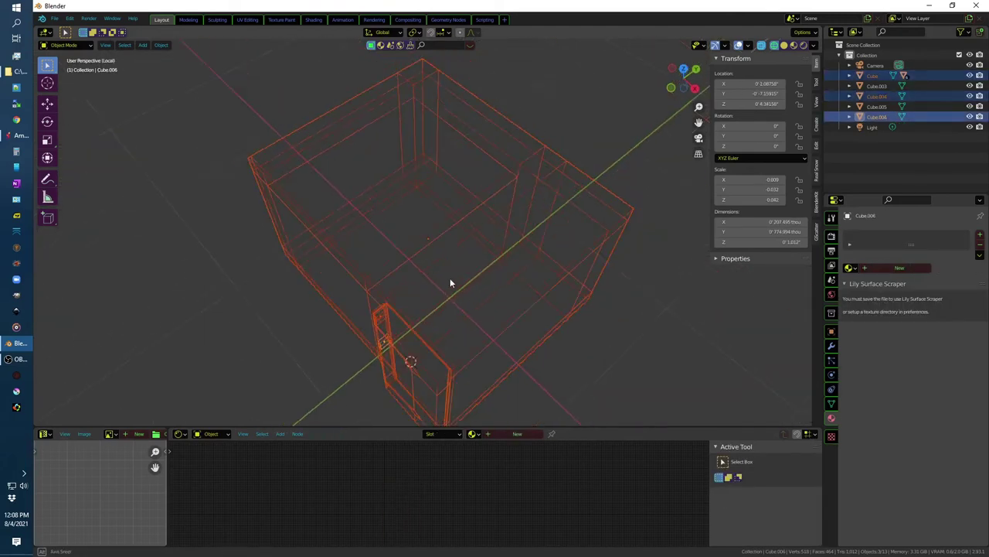
pyautogui.moveTo(421, 324); pyautogui.dragTo(473, 208, button='middle')
pyautogui.hotkey('shift', 'z')
pyautogui.scroll(3, 441, 278)
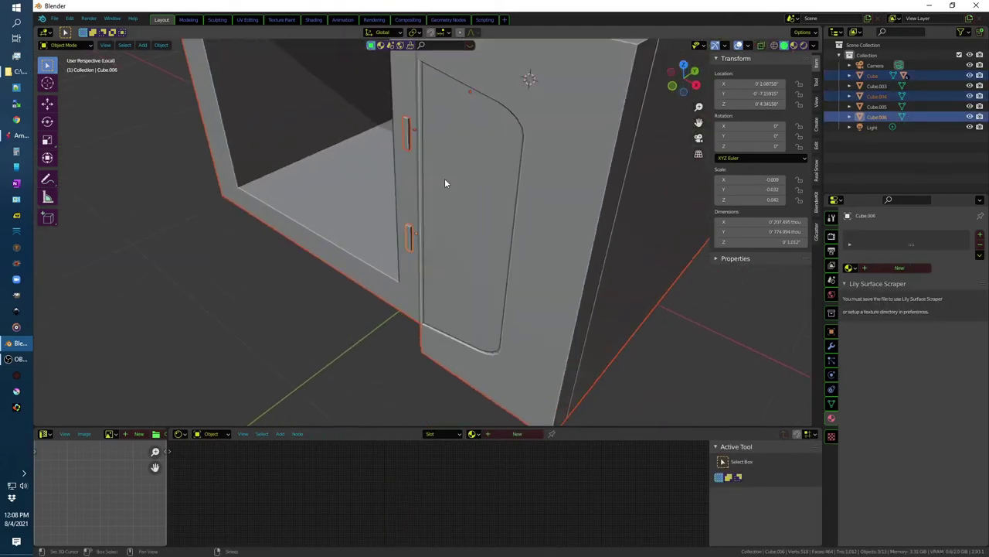
pyautogui.scroll(2, 442, 193)
pyautogui.keyDown('shift'); pyautogui.click(416, 255); pyautogui.keyUp('shift')
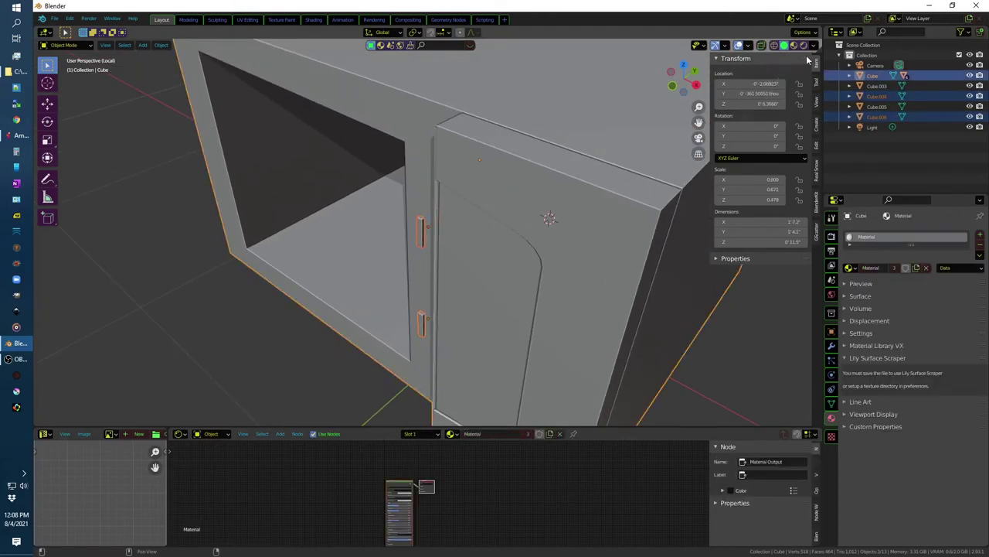
pyautogui.click(817, 146)
pyautogui.click(719, 71)
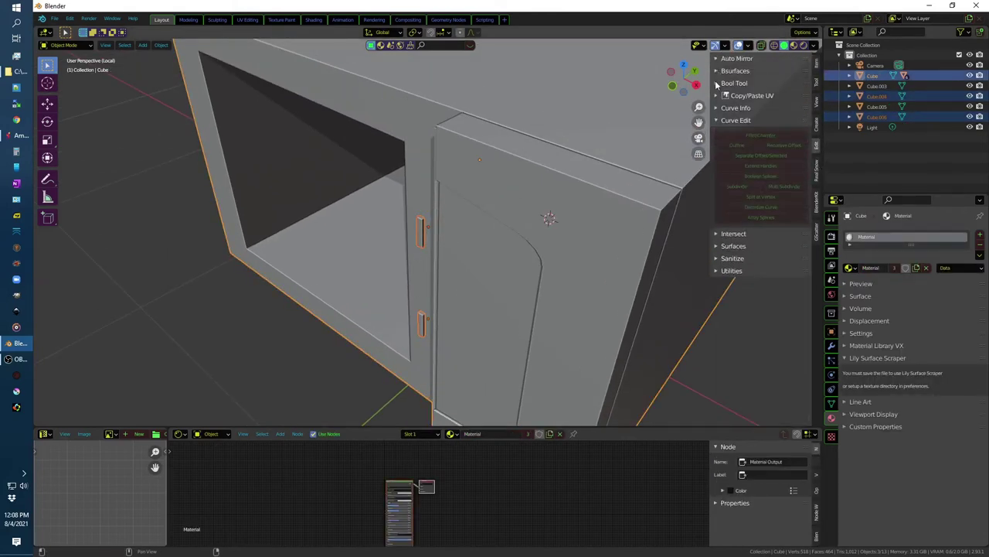
pyautogui.click(731, 83)
# Step: Move both hinge blocks into the cabinet, trying and undoing an Auto Boolean Difference
pyautogui.moveTo(435, 259); pyautogui.dragTo(456, 252, button='middle')
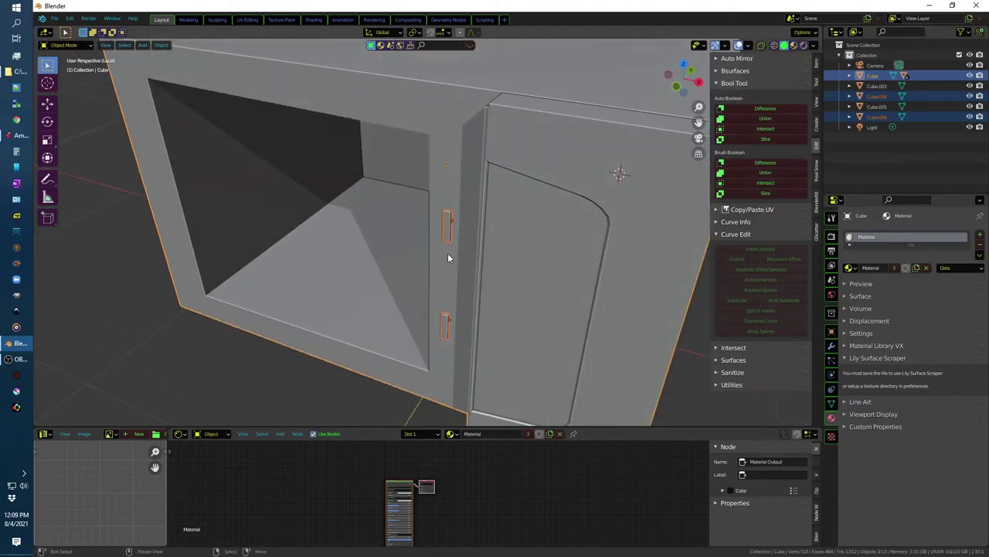
pyautogui.click(447, 225)
pyautogui.keyDown('shift'); pyautogui.click(446, 325); pyautogui.keyUp('shift')
pyautogui.press('g')
pyautogui.click(445, 326)
pyautogui.hotkey('shift', 'z')
pyautogui.moveTo(440, 327)
pyautogui.mouseDown(button='middle')
pyautogui.moveTo(489, 292)
pyautogui.moveTo(504, 298)
pyautogui.moveTo(498, 316)
pyautogui.moveTo(463, 300)
pyautogui.moveTo(484, 293)
pyautogui.moveTo(479, 237)
pyautogui.moveTo(479, 283)
pyautogui.moveTo(457, 301)
pyautogui.moveTo(497, 293)
pyautogui.mouseUp(button='middle')
pyautogui.hotkey('shift', 'z')
pyautogui.click(755, 113)
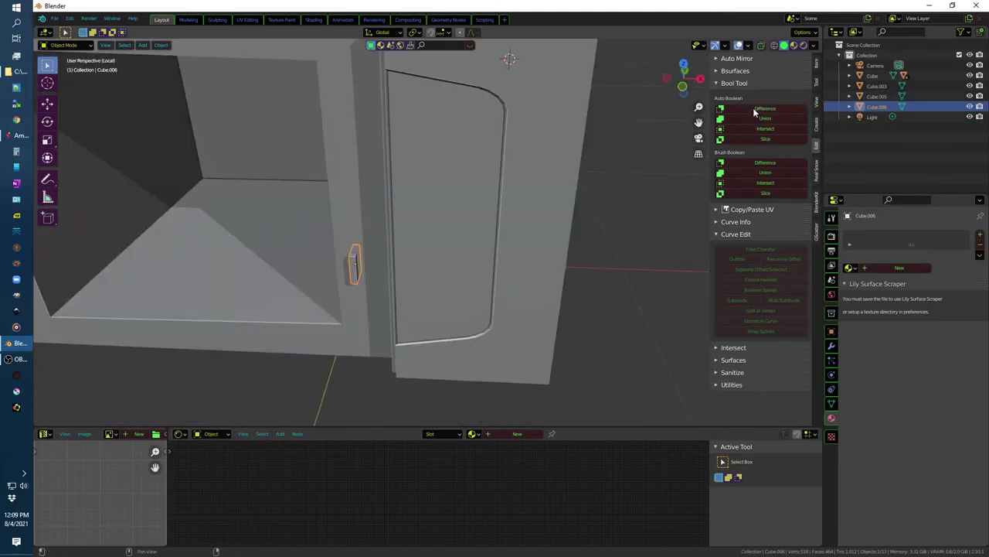
pyautogui.hotkey('ctrl', 'z')
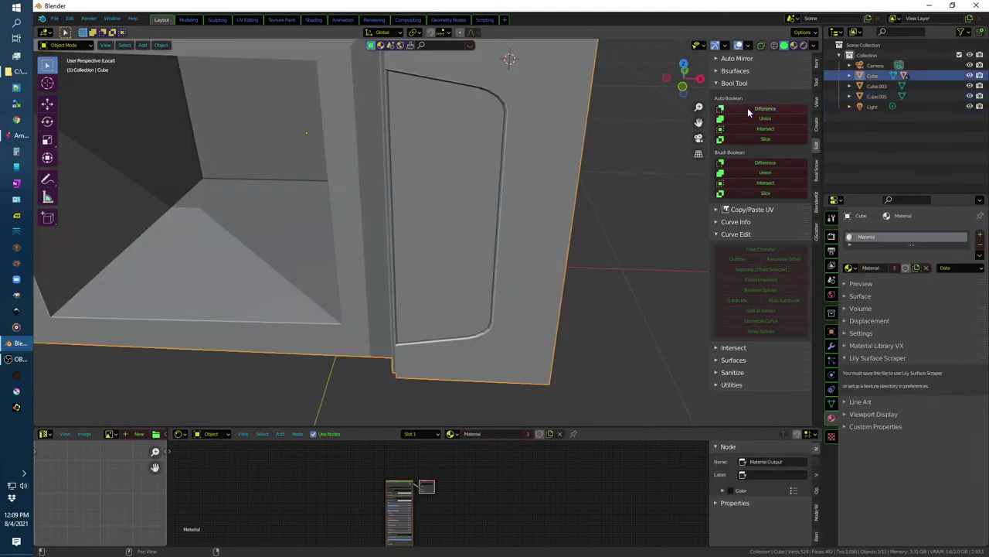
# Step: Select only the cabinet body and turn on the Face Orientation overlay
pyautogui.click(370, 228)
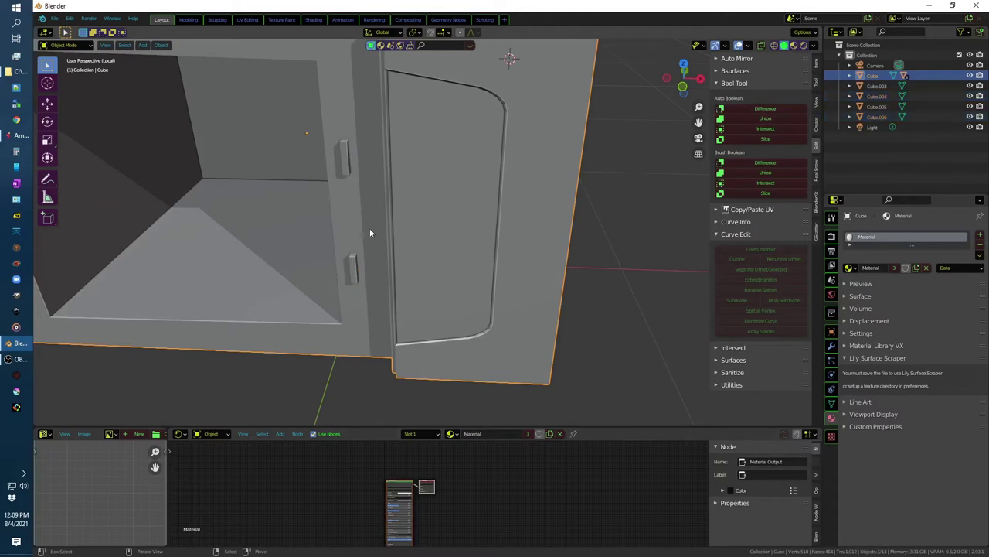
pyautogui.moveTo(369, 228); pyautogui.dragTo(434, 277, button='middle')
pyautogui.click(748, 47)
pyautogui.click(697, 233)
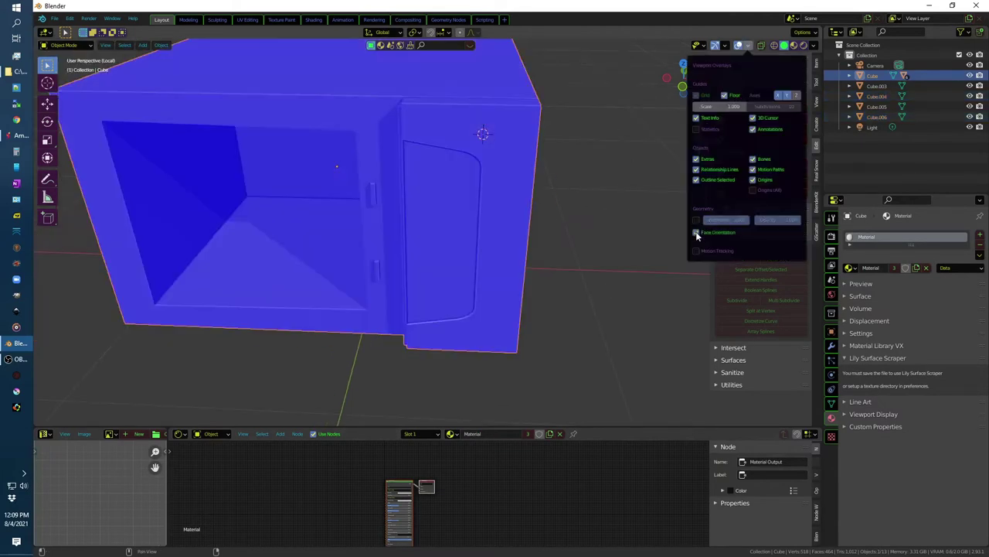
pyautogui.click(696, 232)
pyautogui.moveTo(579, 250)
pyautogui.mouseDown(button='middle')
pyautogui.moveTo(553, 247)
pyautogui.moveTo(576, 242)
pyautogui.mouseUp(button='middle')
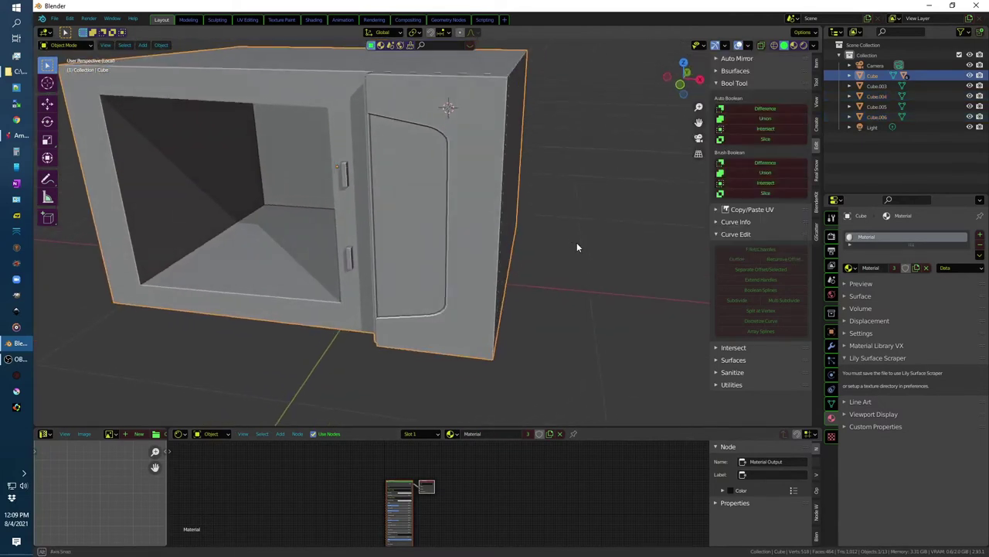
pyautogui.click(347, 176)
pyautogui.keyDown('shift'); pyautogui.click(354, 258); pyautogui.keyUp('shift')
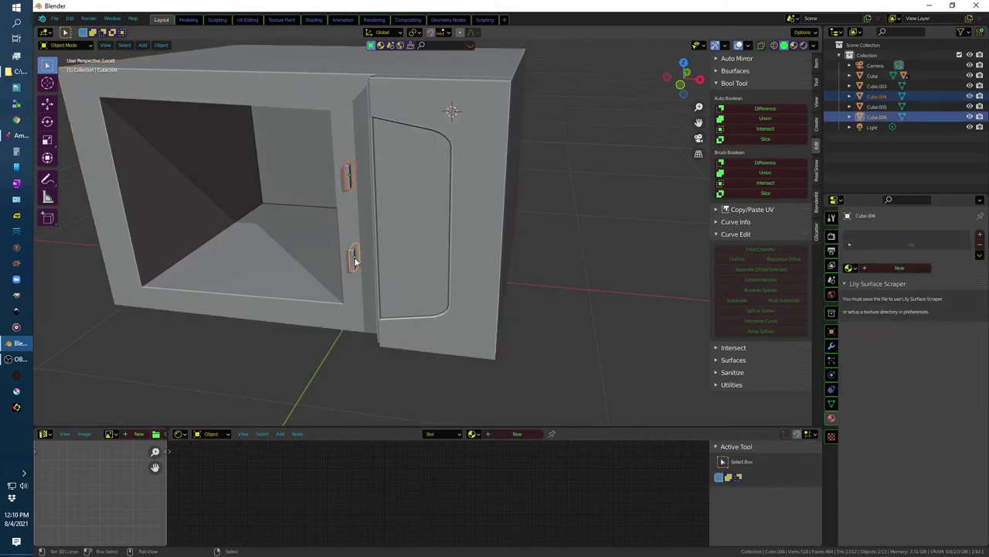
pyautogui.click(155, 47)
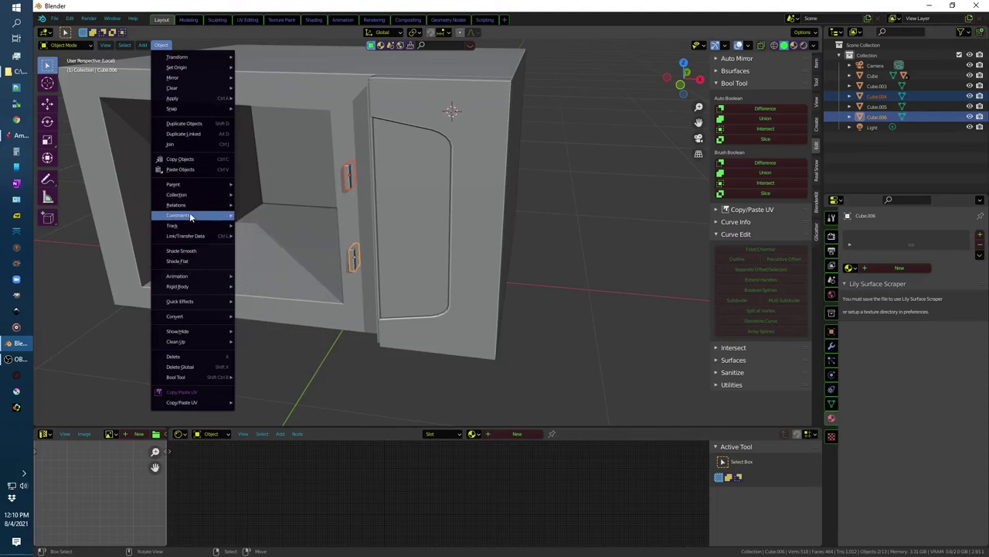
pyautogui.moveTo(186, 57)
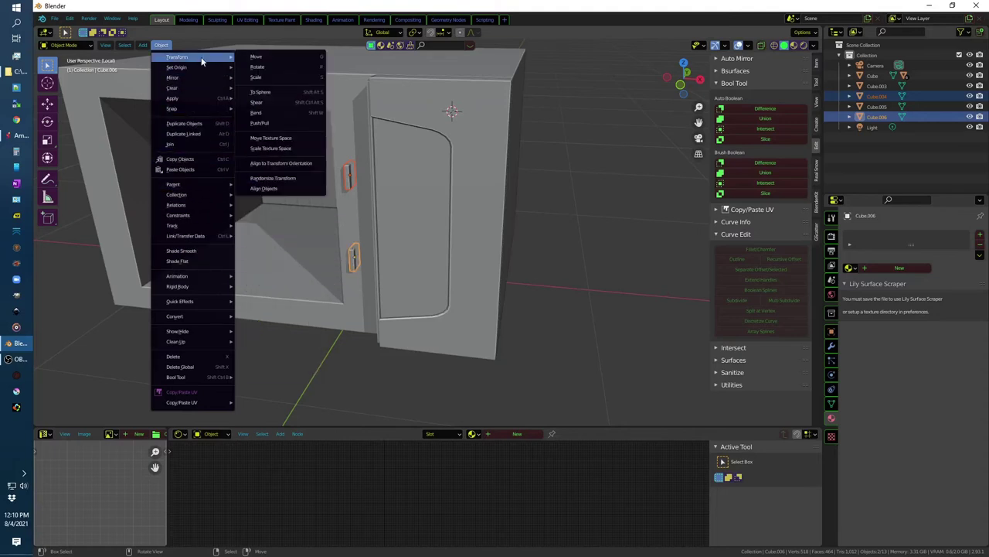
pyautogui.press('Delete')
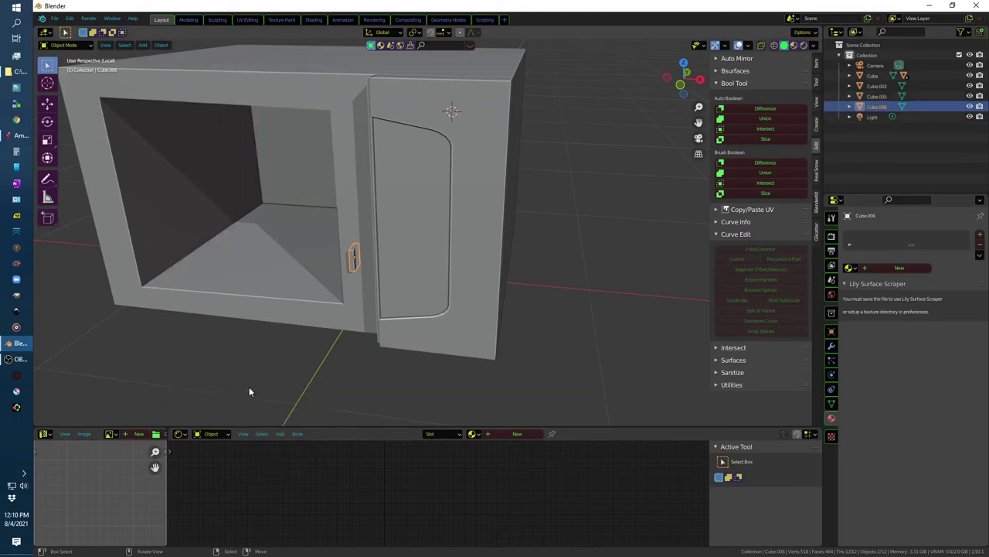
pyautogui.hotkey('ctrl', 'z')
pyautogui.click(161, 45)
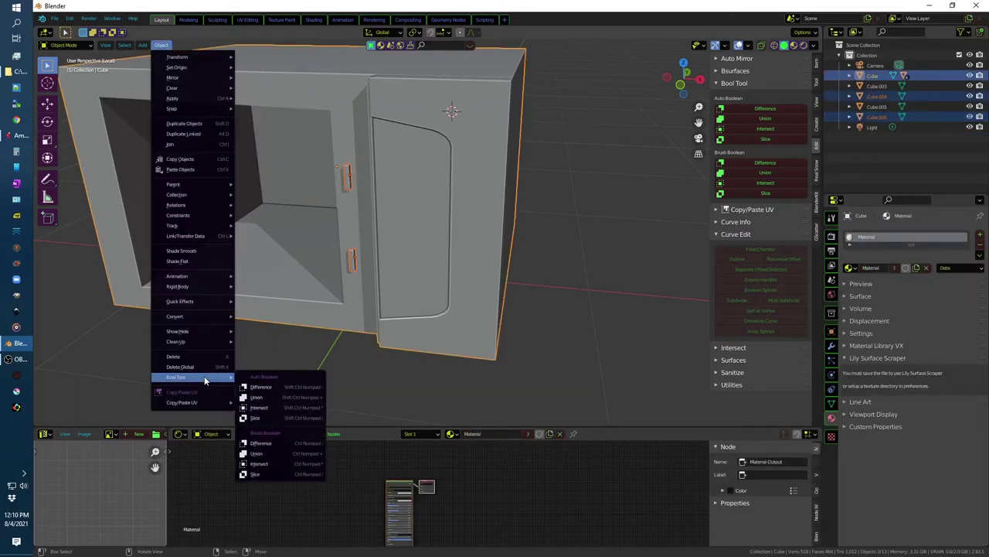
pyautogui.click(204, 377)
pyautogui.hotkey('ctrl', 'z')
pyautogui.click(169, 48)
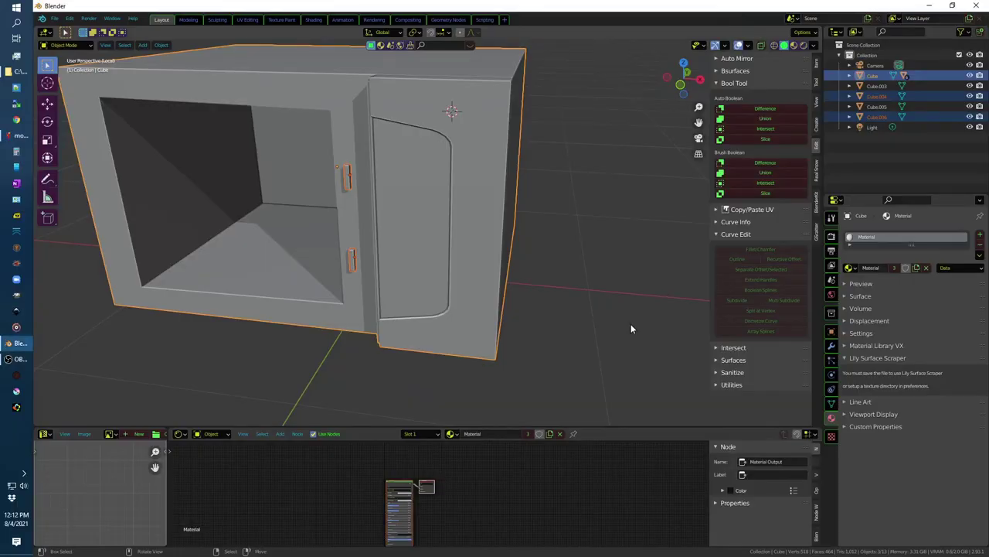
# Step: Duplicate the selected edges and shrink the copy
pyautogui.hotkey('shift', 'd')
pyautogui.press('s')
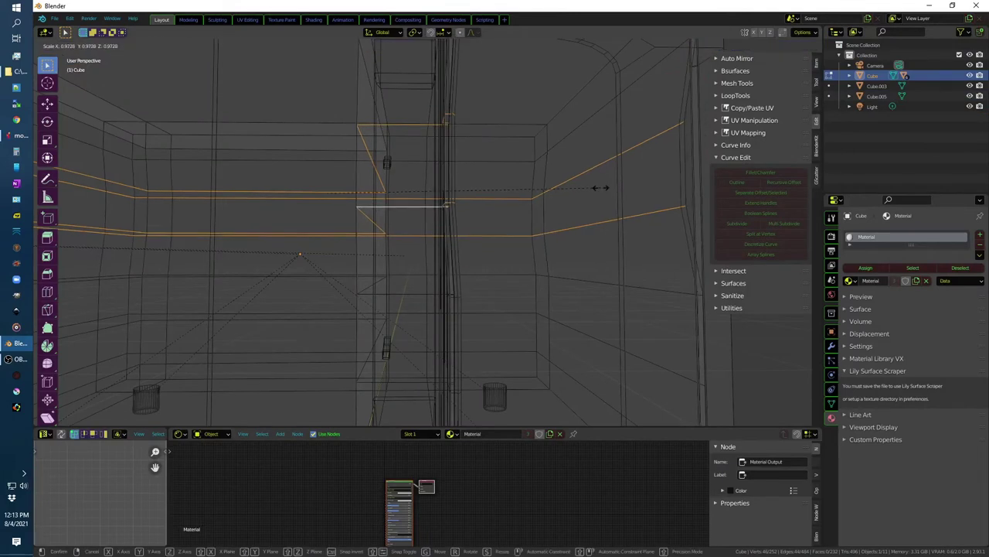
pyautogui.click(387, 190)
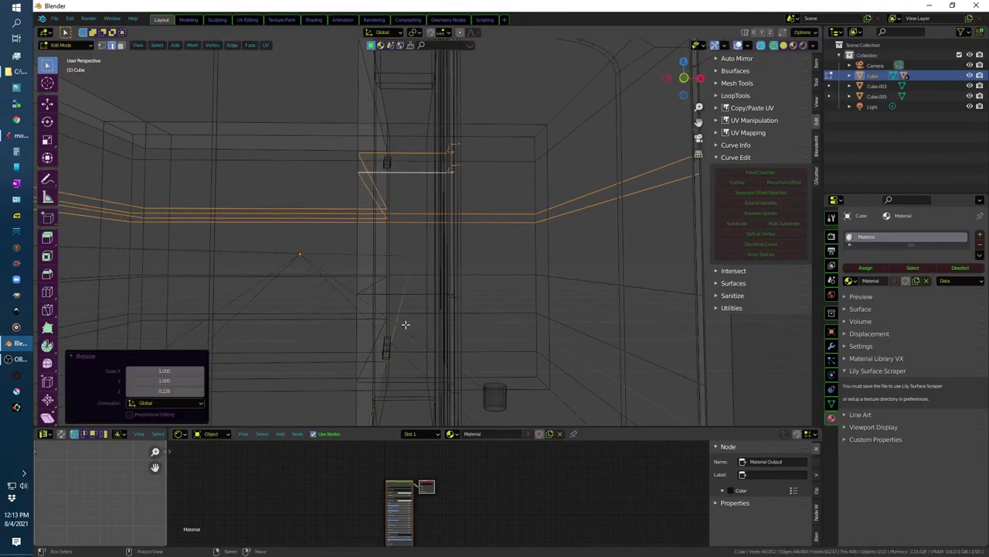
pyautogui.click(407, 332)
# Step: Duplicate an edge loop around the body and scale it vertically
pyautogui.keyDown('alt'); pyautogui.click(410, 311); pyautogui.keyUp('alt')
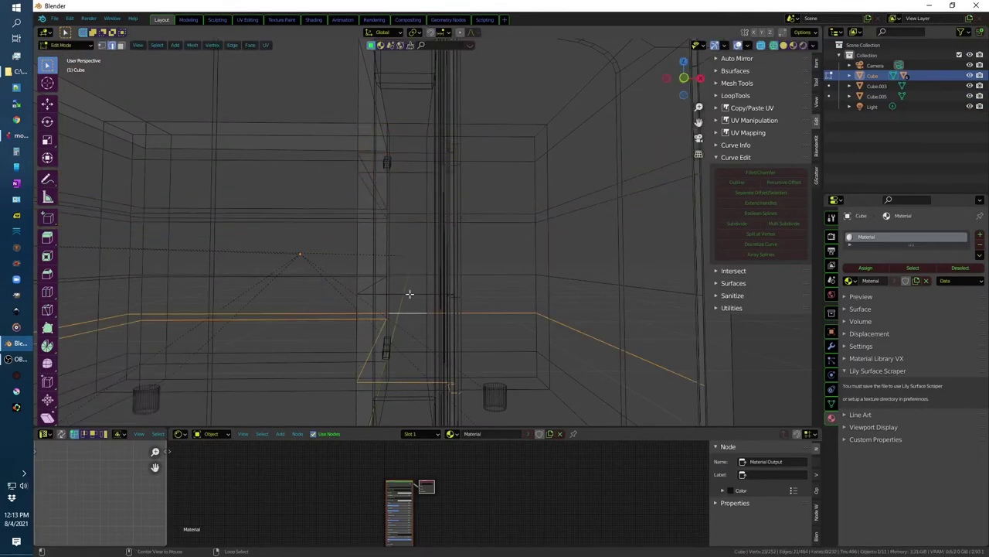
pyautogui.hotkey('shift', 'd')
pyautogui.press('s')
pyautogui.press('z')
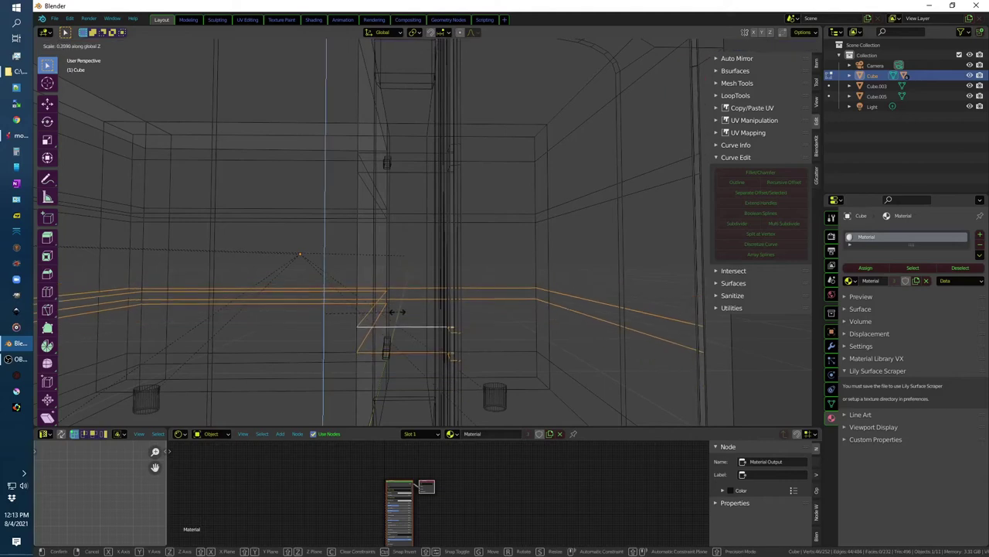
pyautogui.click(397, 312)
# Step: In front view, move the loop down and flatten it vertically to 0.829
pyautogui.press('KP_1')
pyautogui.press('g')
pyautogui.press('z')
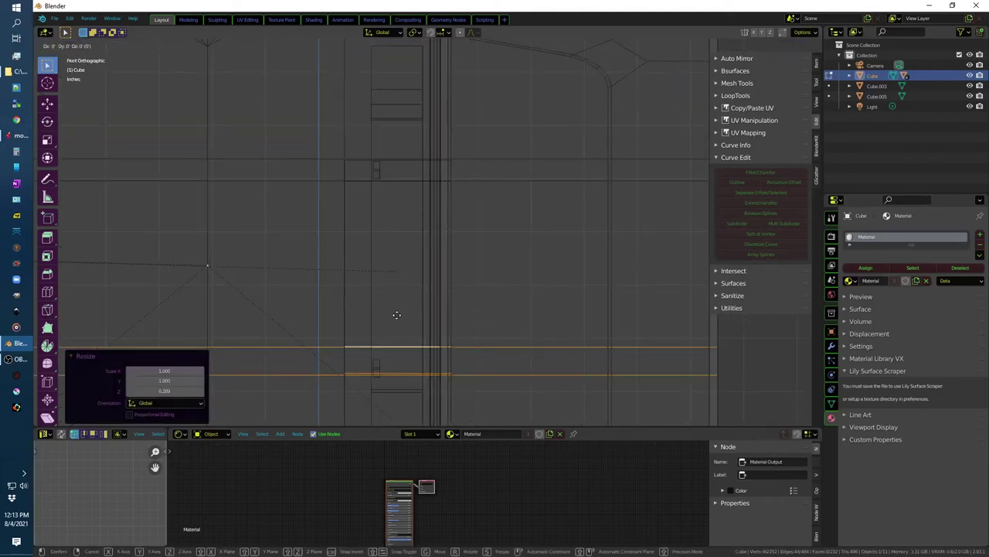
pyautogui.click(395, 322)
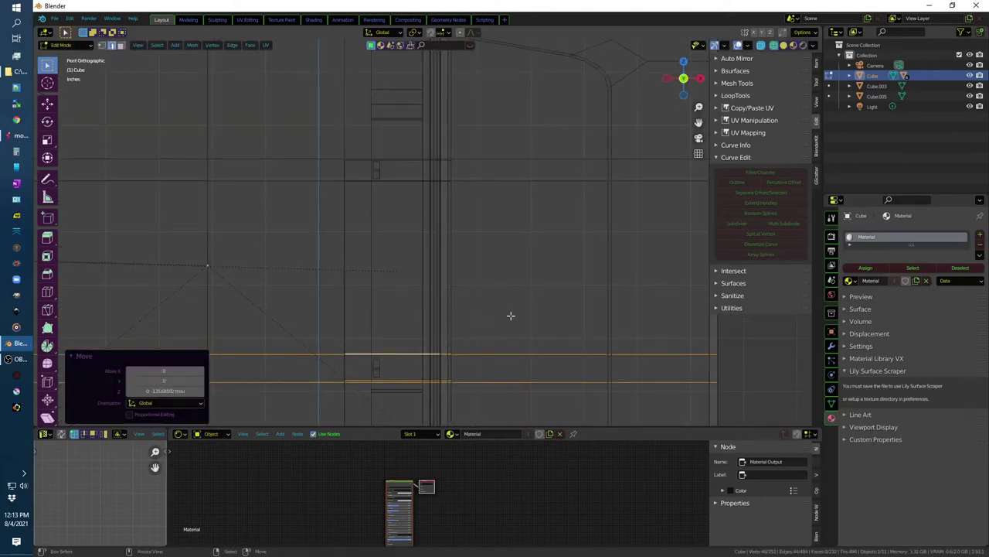
pyautogui.press('s')
pyautogui.press('z')
pyautogui.click(476, 325)
pyautogui.press('g')
pyautogui.rightClick(474, 327)
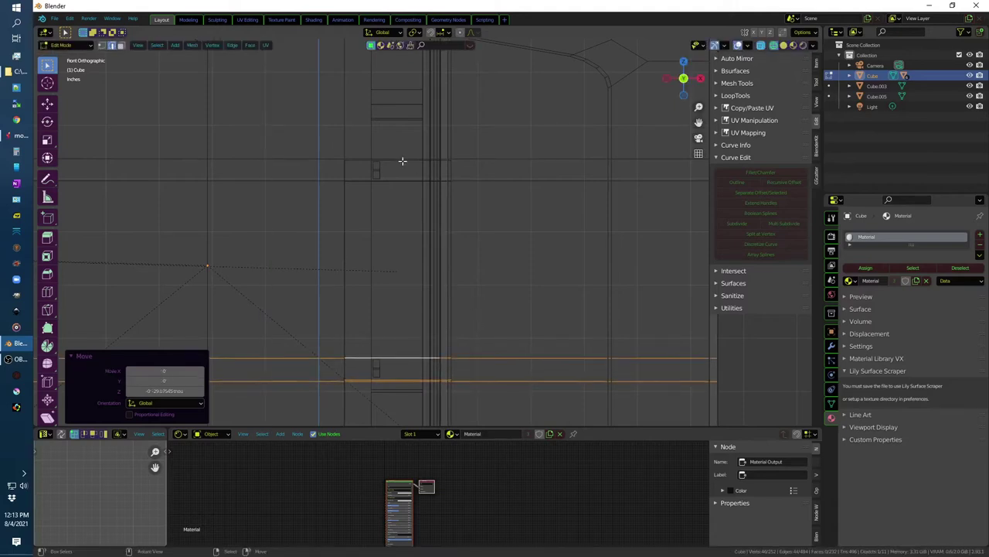
# Step: Add two vertical loop cuts through the body beside the door seam
pyautogui.keyDown('alt'); pyautogui.click(327, 158); pyautogui.keyUp('alt')
pyautogui.keyDown('alt'); pyautogui.keyDown('shift'); pyautogui.click(337, 181); pyautogui.keyUp('shift'); pyautogui.keyUp('alt')
pyautogui.hotkey('alt', 'a')
pyautogui.hotkey('ctrl', 'r')
pyautogui.scroll(1, 400, 181)
pyautogui.moveTo(400, 180); pyautogui.dragTo(381, 182)
# Step: Squeeze the two cuts together to 0.338 along X and nudge them sideways
pyautogui.press('g')
pyautogui.press('s')
pyautogui.press('x')
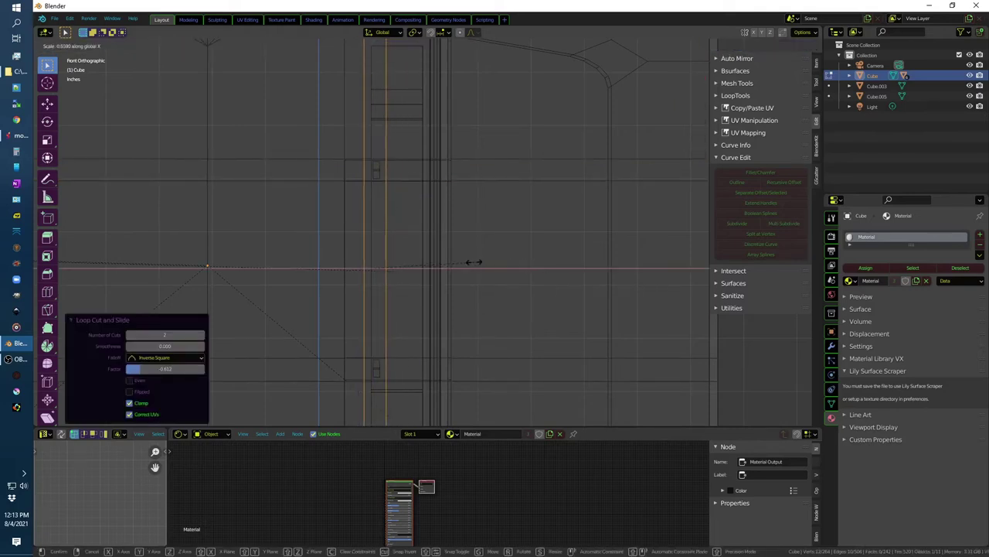
pyautogui.click(426, 261)
pyautogui.press('g')
pyautogui.press('x')
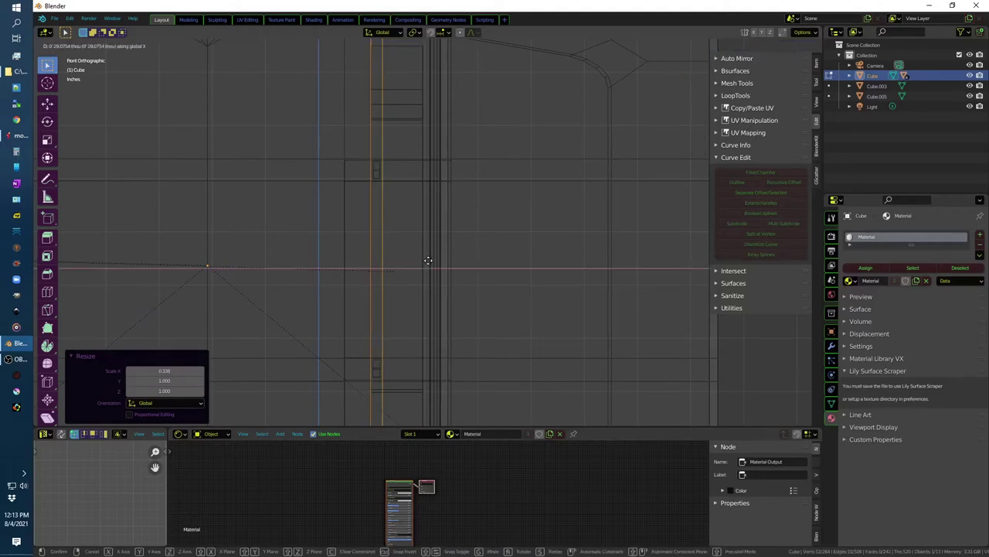
pyautogui.click(426, 261)
# Step: Select the small face between the two new cuts
pyautogui.moveTo(427, 262); pyautogui.dragTo(428, 274, button='middle')
pyautogui.click(375, 168)
pyautogui.keyDown('alt'); pyautogui.click(376, 171); pyautogui.keyUp('alt')
pyautogui.click(377, 175)
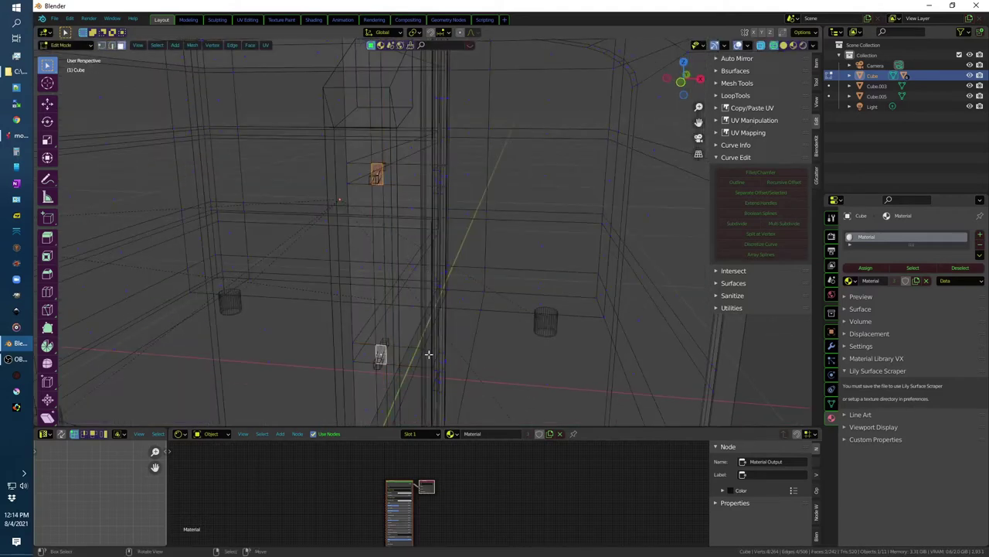
pyautogui.moveTo(429, 354); pyautogui.dragTo(329, 341, button='middle')
# Step: Extrude the small seam face outward along Y by about 439.8 thou
pyautogui.press('g')
pyautogui.press('y')
pyautogui.click(351, 340)
pyautogui.moveTo(349, 340); pyautogui.dragTo(439, 338, button='middle')
pyautogui.hotkey('shift', 'z')
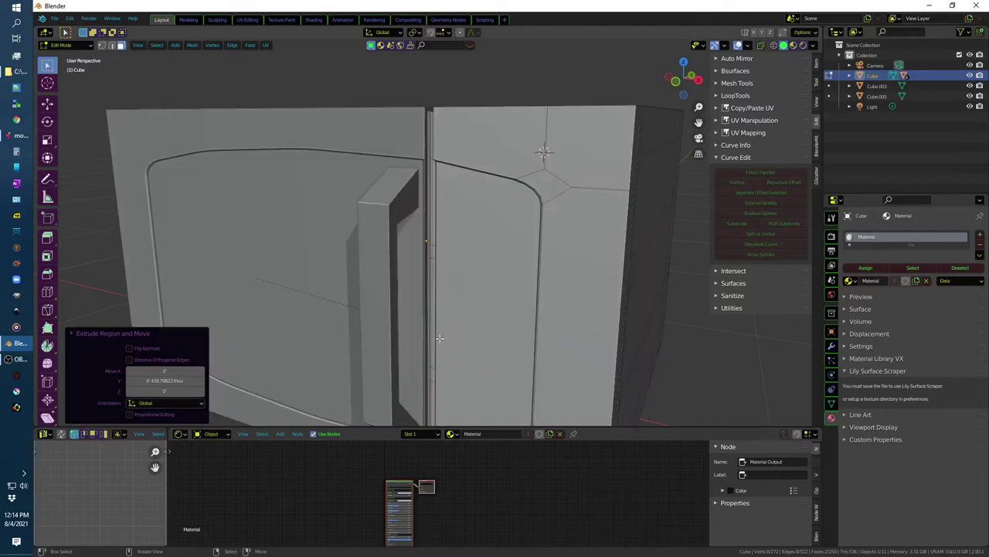
# Step: Test-swing door Cube.002 open to -60° Z rotation, then reset it to closed
pyautogui.press('Tab')
pyautogui.click(418, 315)
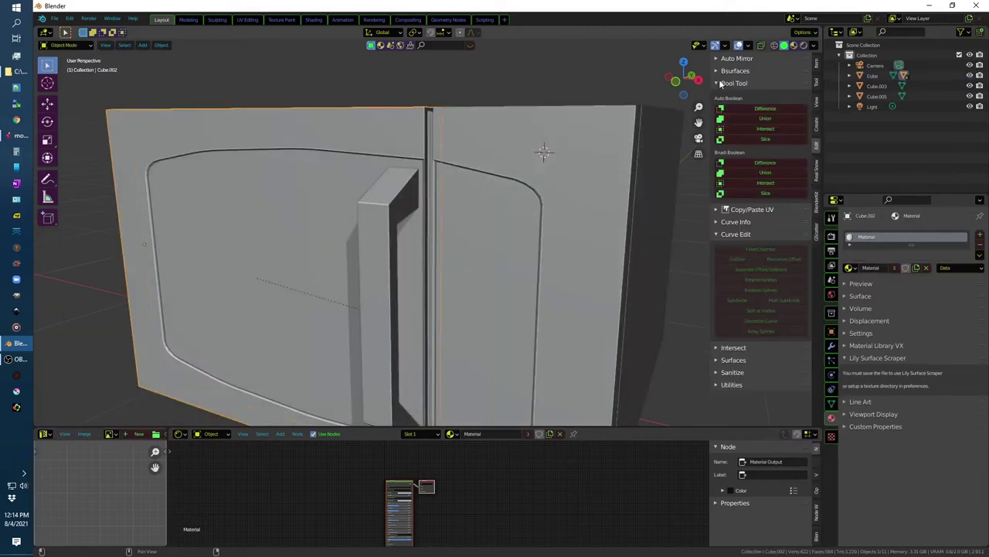
pyautogui.click(723, 84)
pyautogui.click(817, 63)
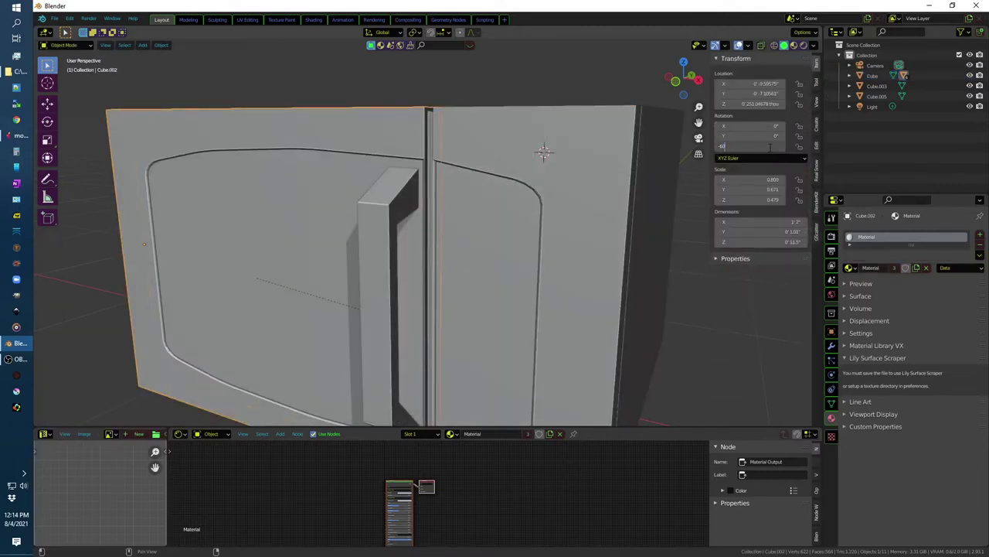
pyautogui.press('Return')
pyautogui.scroll(-4, 499, 271)
pyautogui.scroll(-2, 470, 258)
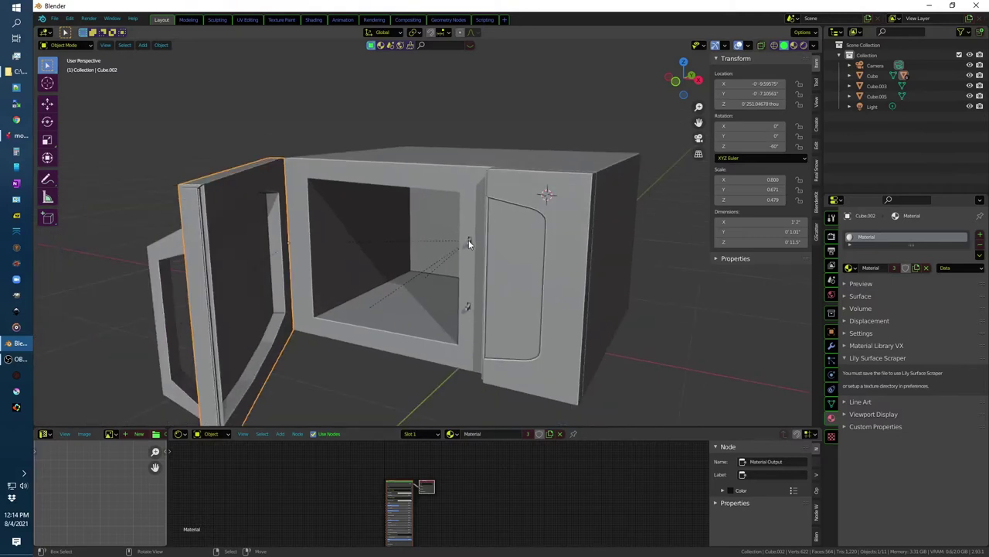
pyautogui.rightClick(742, 146)
pyautogui.press('BackSpace')
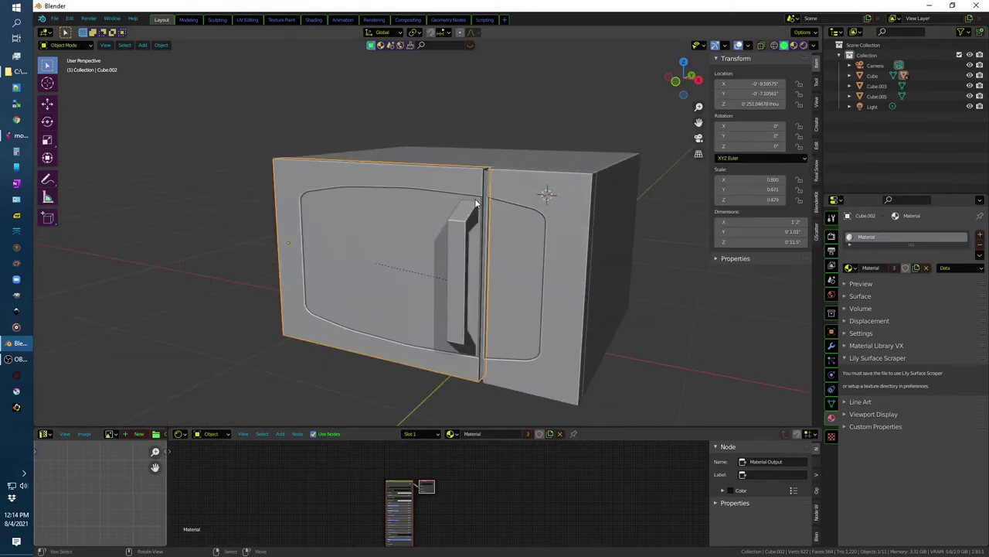
pyautogui.moveTo(573, 192); pyautogui.dragTo(626, 267, button='middle')
pyautogui.hotkey('shift', 'z')
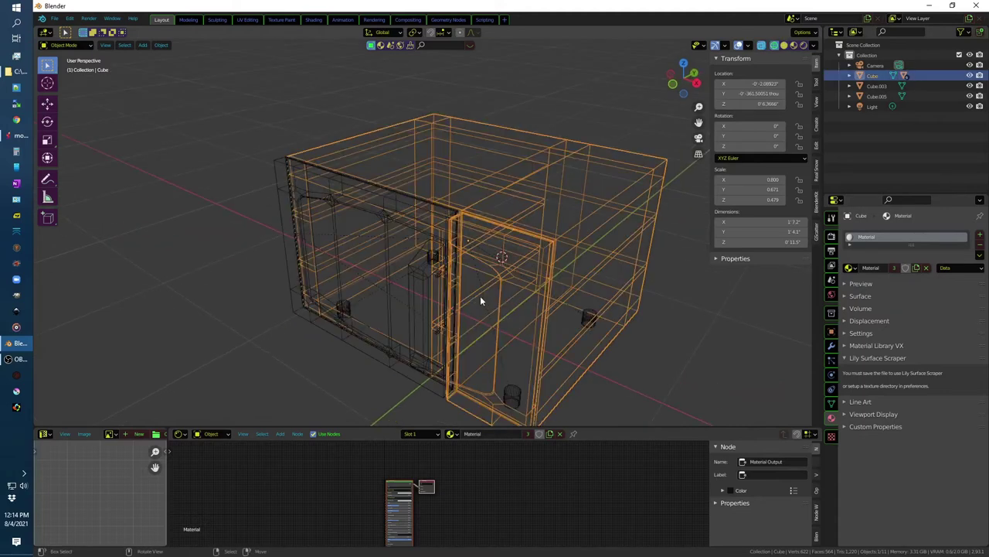
# Step: Parent latch pieces Cube.003 and Cube.005 to door Cube.002 using Ctrl+P > Object
pyautogui.keyDown('shift'); pyautogui.click(482, 299); pyautogui.keyUp('shift')
pyautogui.scroll(5, 465, 290)
pyautogui.click(353, 269)
pyautogui.click(379, 224)
pyautogui.moveTo(376, 415)
pyautogui.mouseDown(button='middle')
pyautogui.moveTo(435, 206)
pyautogui.moveTo(387, 317)
pyautogui.mouseUp(button='middle')
pyautogui.keyDown('shift'); pyautogui.click(378, 331); pyautogui.keyUp('shift')
pyautogui.moveTo(213, 292)
pyautogui.mouseDown(button='middle')
pyautogui.moveTo(195, 258)
pyautogui.moveTo(221, 258)
pyautogui.mouseUp(button='middle')
pyautogui.keyDown('shift'); pyautogui.click(189, 255); pyautogui.keyUp('shift')
pyautogui.hotkey('ctrl', 'p')
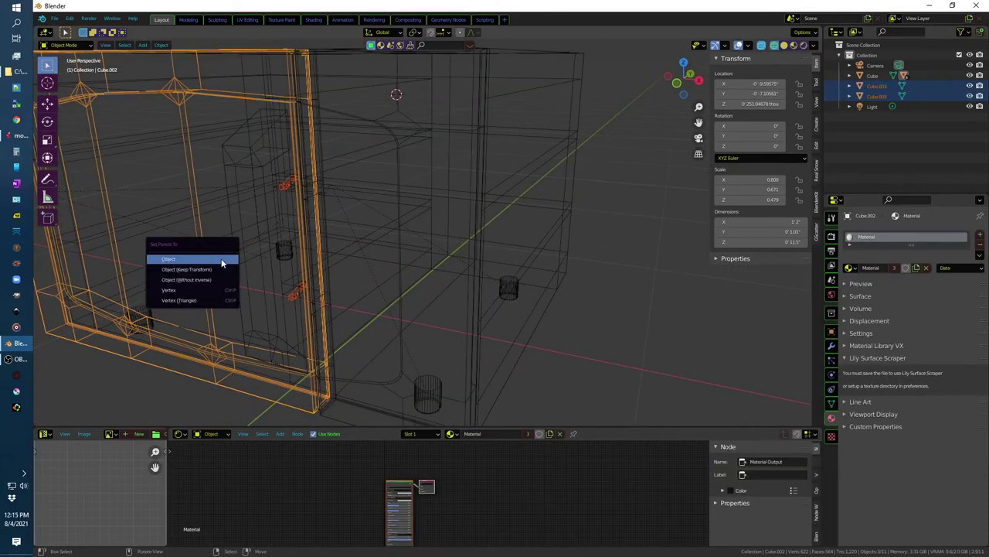
pyautogui.click(221, 258)
pyautogui.scroll(-5, 510, 263)
pyautogui.hotkey('shift', 'z')
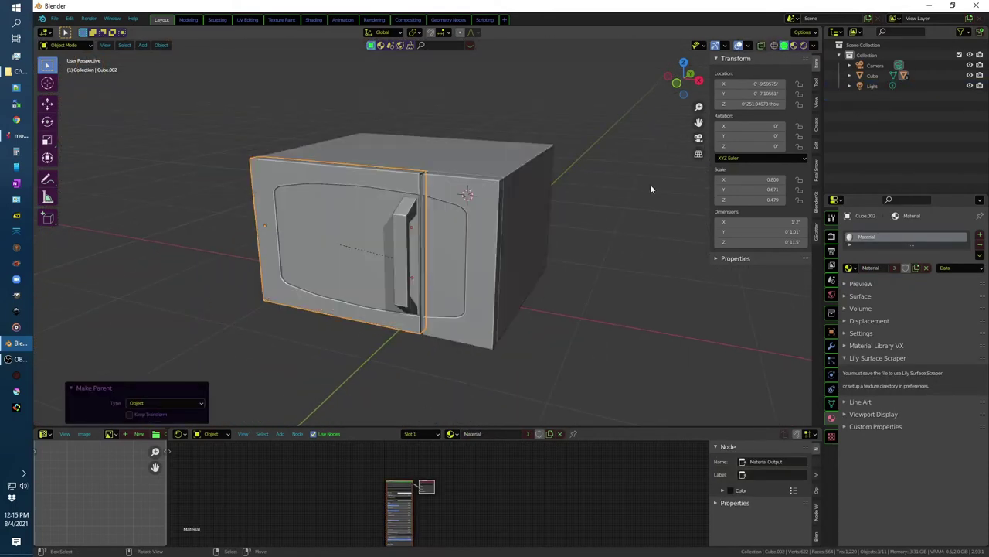
# Step: Swing the door open and nearly shut to check the latch pieces follow it
pyautogui.click(316, 218)
pyautogui.click(316, 218)
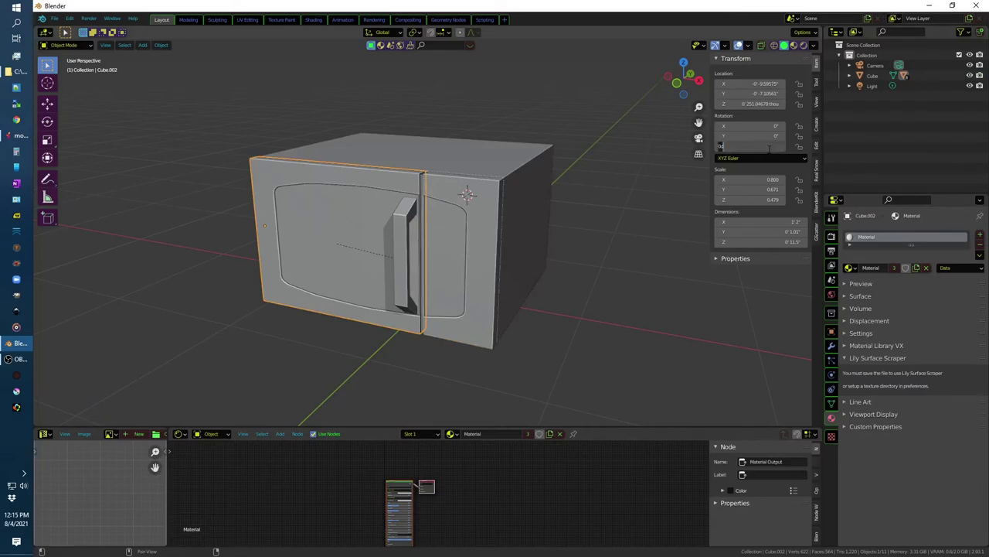
pyautogui.press('Return')
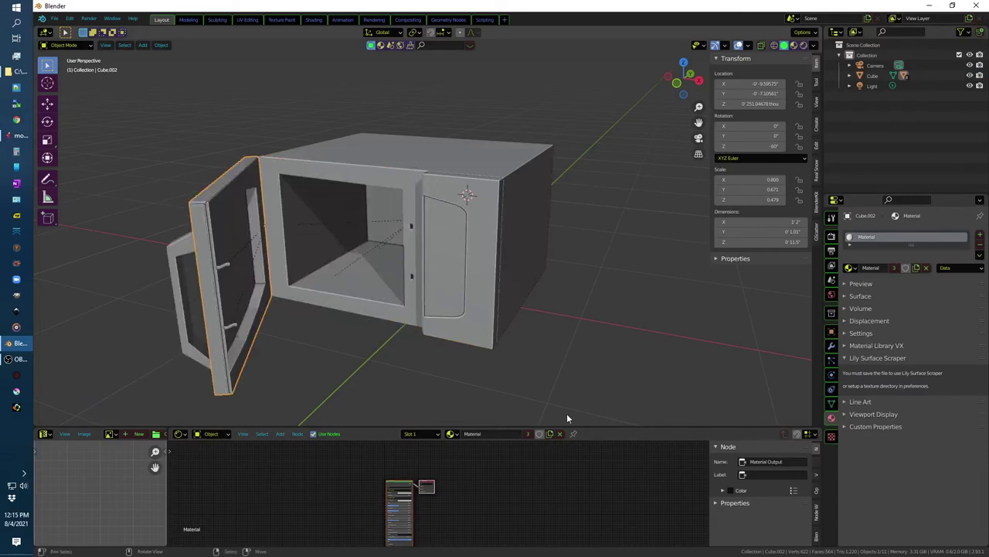
pyautogui.moveTo(765, 146); pyautogui.dragTo(803, 145)
pyautogui.moveTo(464, 255); pyautogui.dragTo(508, 284, button='middle')
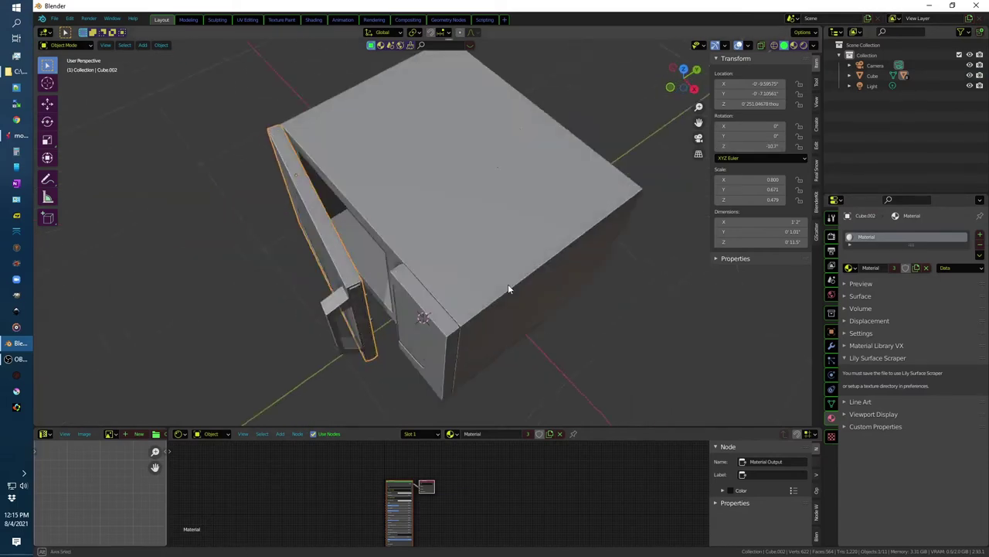
pyautogui.scroll(5, 424, 222)
pyautogui.moveTo(424, 228); pyautogui.dragTo(464, 259, button='middle')
pyautogui.moveTo(753, 145); pyautogui.dragTo(788, 145)
# Step: Set the door's Z rotation to exactly 0°, then bring up the StackExchange loop-cut answer
pyautogui.press('KP_0')
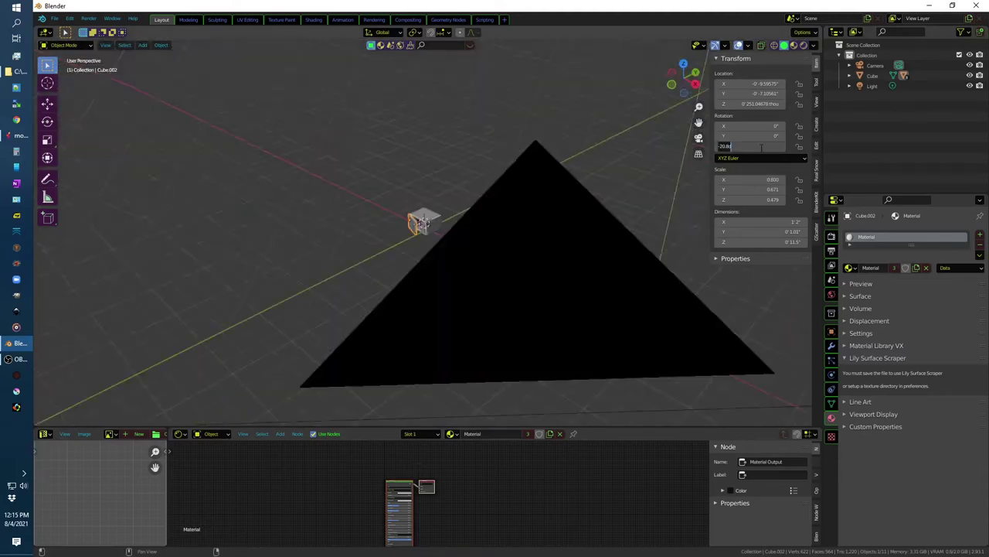
pyautogui.click(762, 147)
pyautogui.press('Return')
pyautogui.press('KP_0')
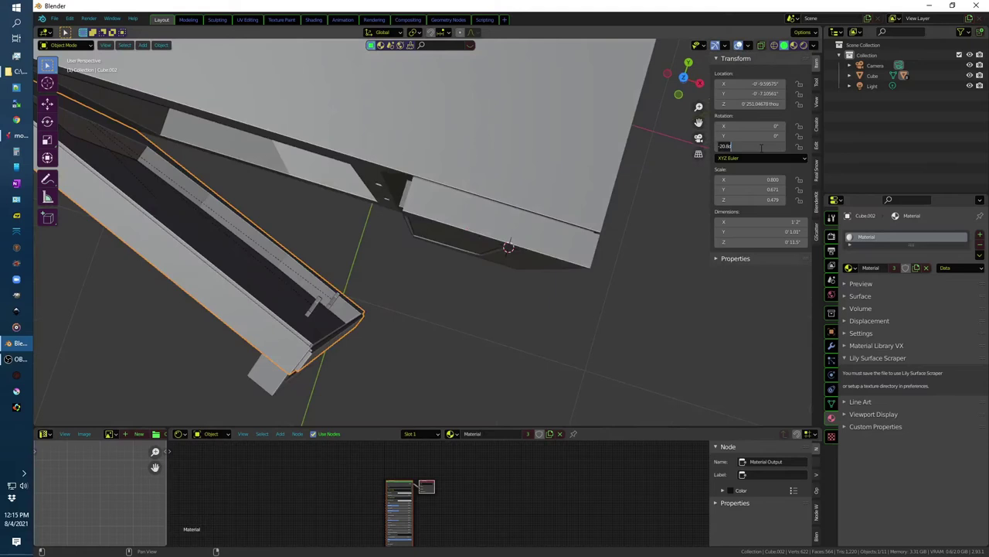
pyautogui.write('0')
pyautogui.press('Return')
pyautogui.scroll(-4, 466, 311)
pyautogui.moveTo(472, 287)
pyautogui.mouseDown(button='middle')
pyautogui.moveTo(578, 286)
pyautogui.moveTo(534, 277)
pyautogui.mouseUp(button='middle')
pyautogui.hotkey('alt', 'Tab')
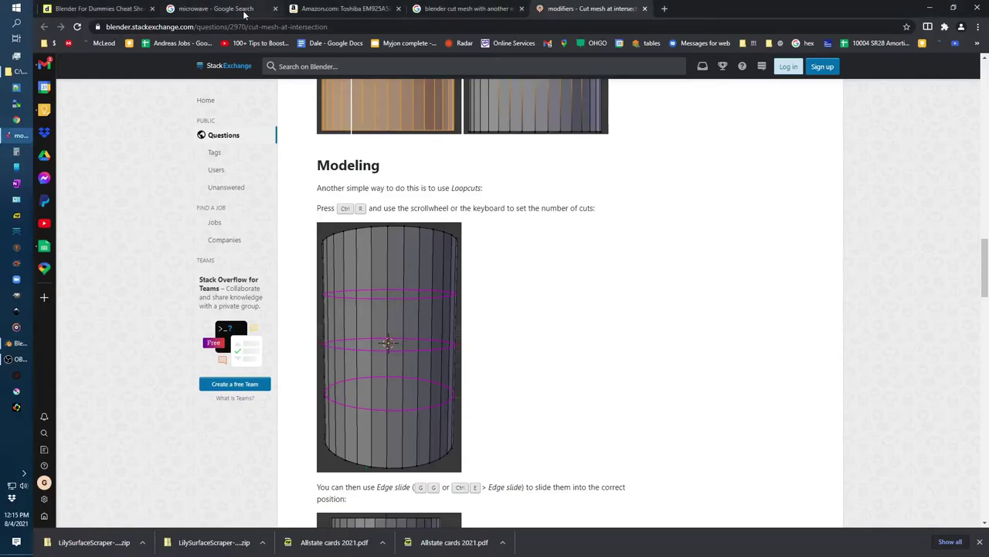
# Step: Review the Toshiba microwave photos on Amazon, including the expanded open-door image
pyautogui.click(244, 14)
pyautogui.click(344, 9)
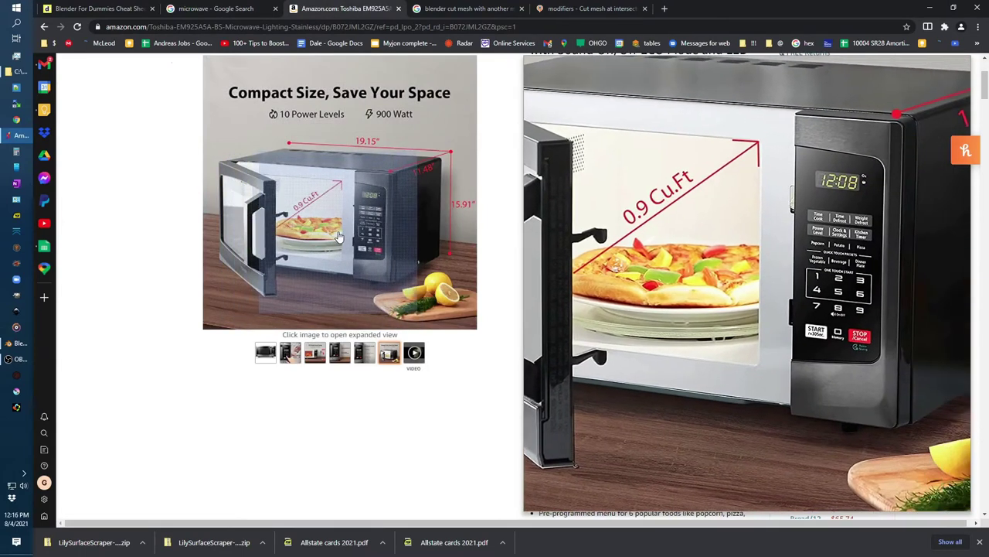
pyautogui.click(345, 256)
pyautogui.hotkey('alt', 'Tab')
# Step: Back in Blender, select the microwave body and switch to wireframe view
pyautogui.moveTo(385, 146)
pyautogui.mouseDown(button='middle')
pyautogui.moveTo(432, 241)
pyautogui.moveTo(339, 236)
pyautogui.mouseUp(button='middle')
pyautogui.click(338, 238)
pyautogui.press('z')
pyautogui.click(294, 234)
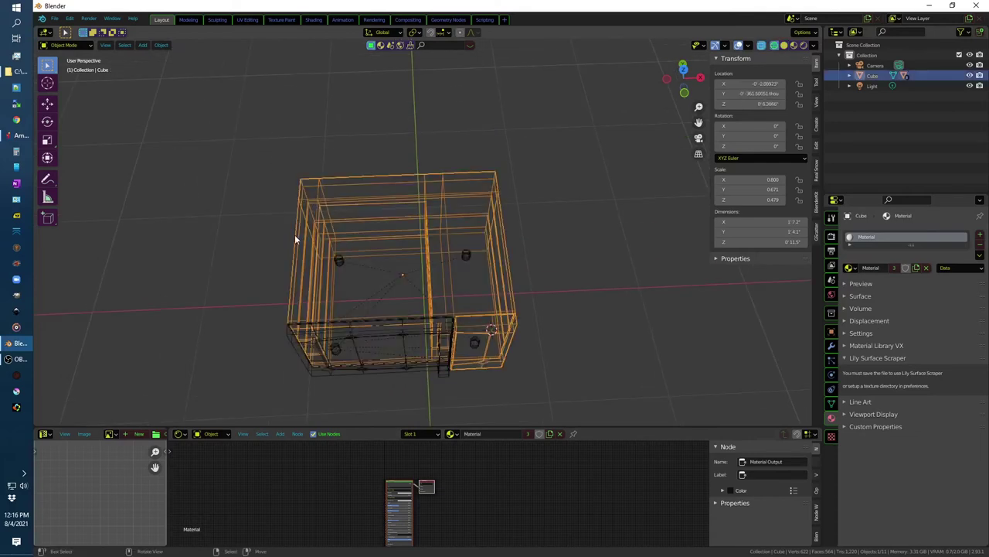
# Step: In Edit Mode, place four centred loop cuts ringing the body's top panel
pyautogui.press('Tab')
pyautogui.click(297, 218)
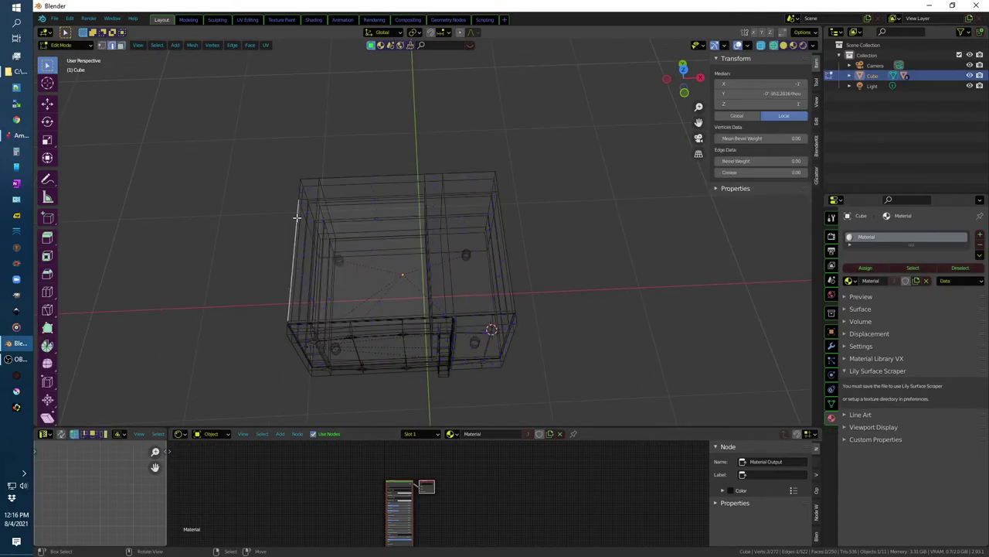
pyautogui.hotkey('ctrl', 'r')
pyautogui.scroll(3, 298, 191)
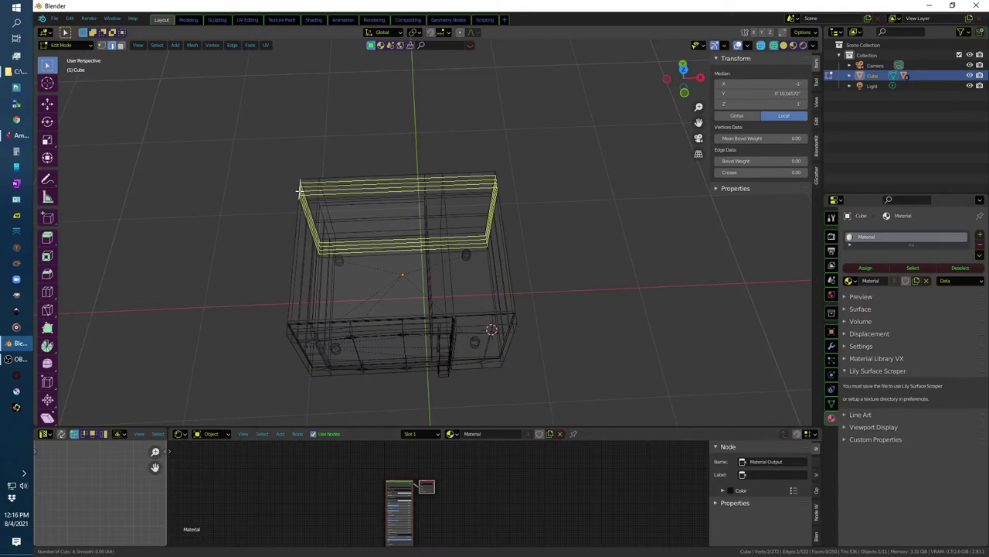
pyautogui.click(300, 191)
pyautogui.rightClick(300, 190)
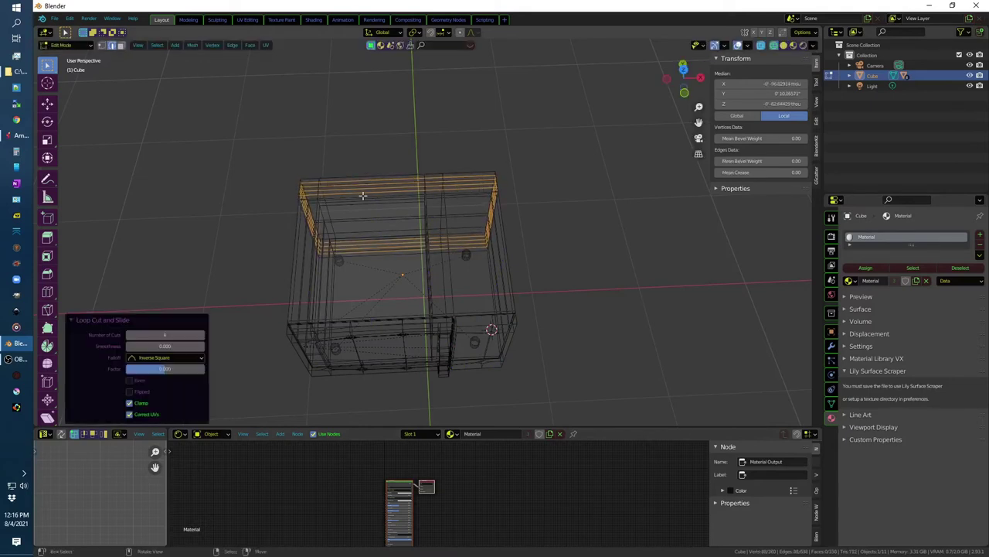
pyautogui.scroll(3, 412, 189)
pyautogui.moveTo(412, 189); pyautogui.dragTo(379, 214, button='middle')
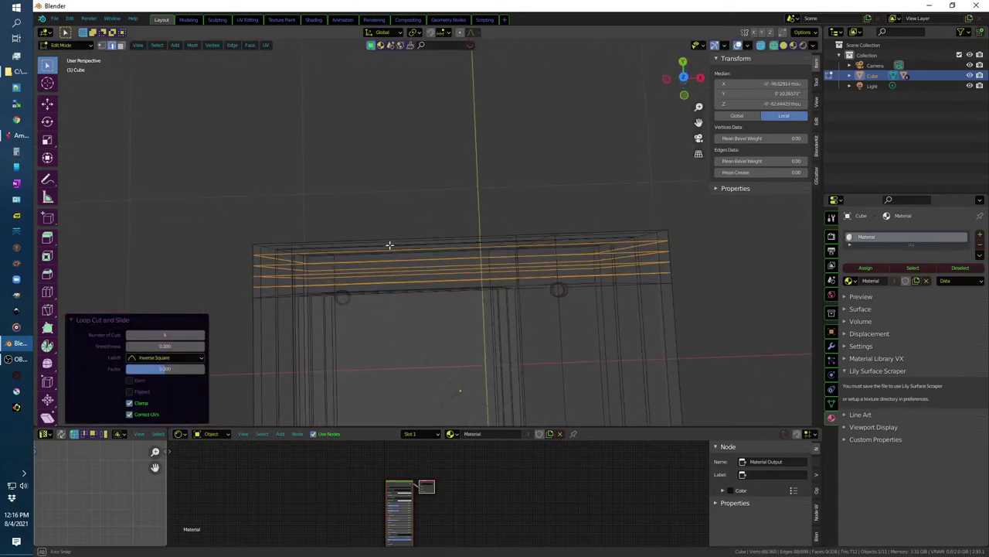
pyautogui.hotkey('alt', 'Tab')
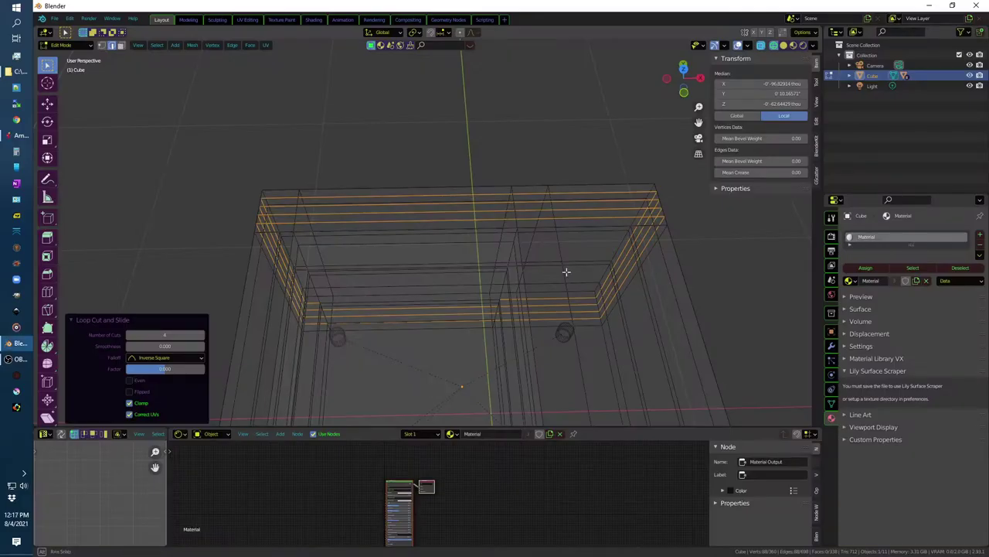
pyautogui.moveTo(566, 272)
pyautogui.mouseDown(button='middle')
pyautogui.moveTo(537, 318)
pyautogui.moveTo(422, 152)
pyautogui.moveTo(466, 146)
pyautogui.moveTo(456, 153)
pyautogui.mouseUp(button='middle')
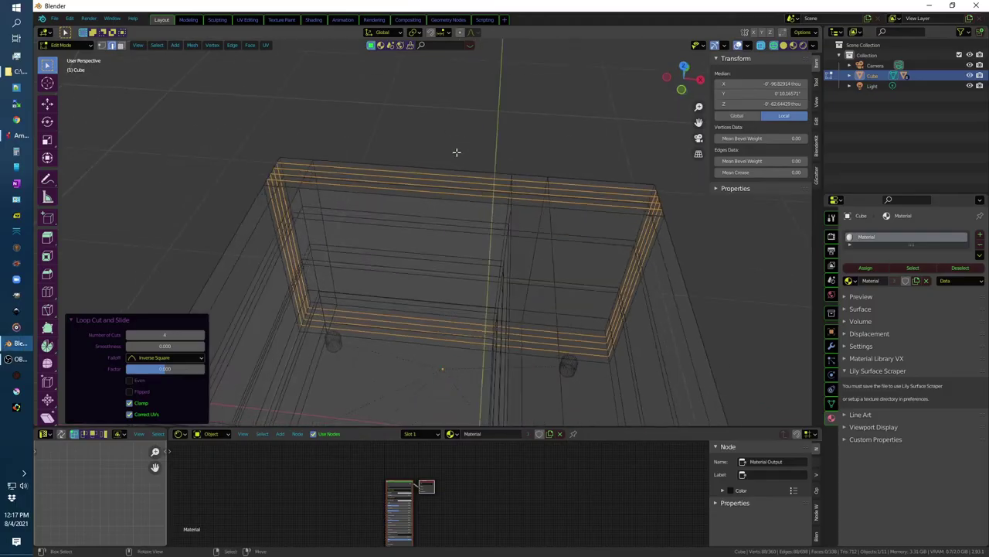
# Step: Add four perpendicular loop cuts across the top panel to form a grid
pyautogui.hotkey('ctrl', 'r')
pyautogui.click(487, 177)
pyautogui.click(492, 177)
pyautogui.moveTo(416, 149); pyautogui.dragTo(354, 190, button='middle')
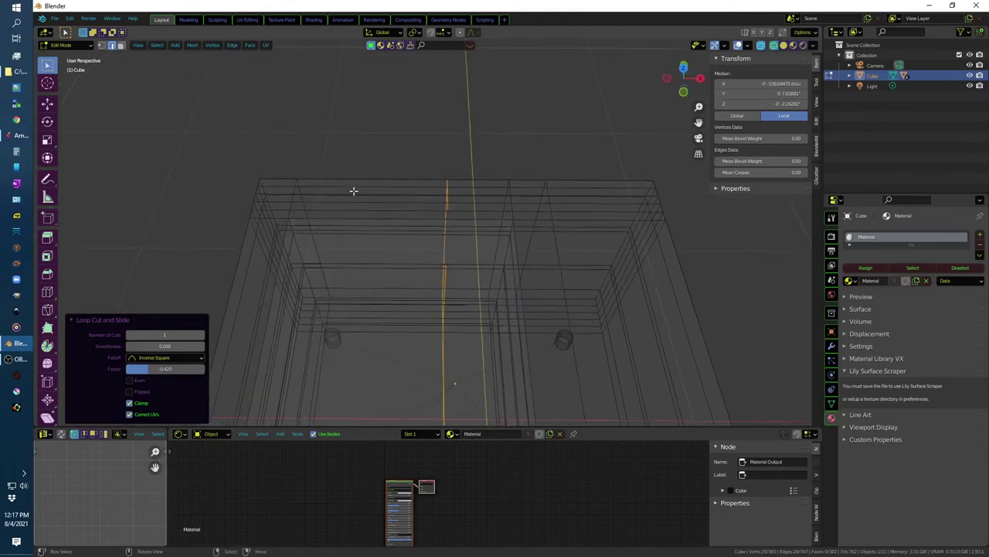
pyautogui.hotkey('ctrl', 'r')
pyautogui.scroll(2, 356, 186)
pyautogui.scroll(1, 356, 187)
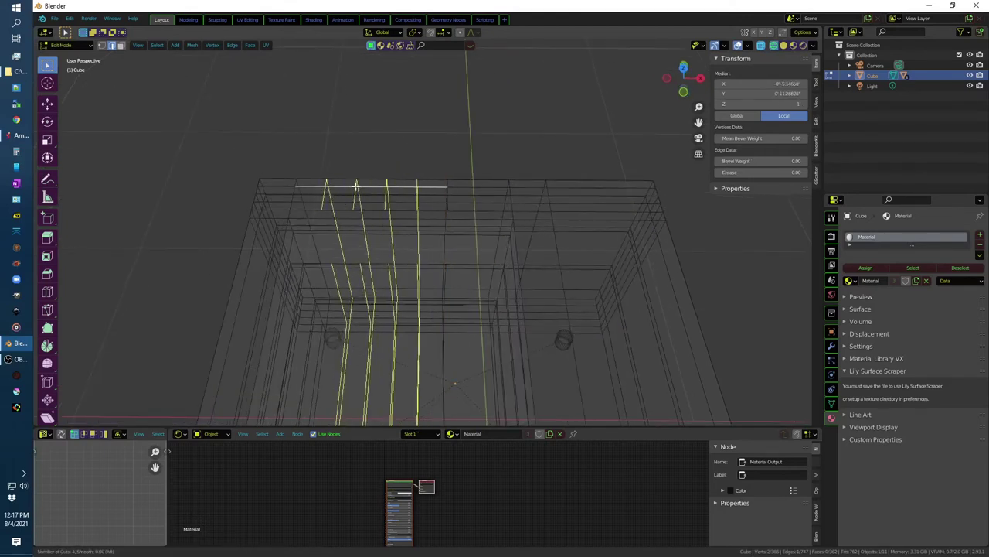
pyautogui.click(356, 186)
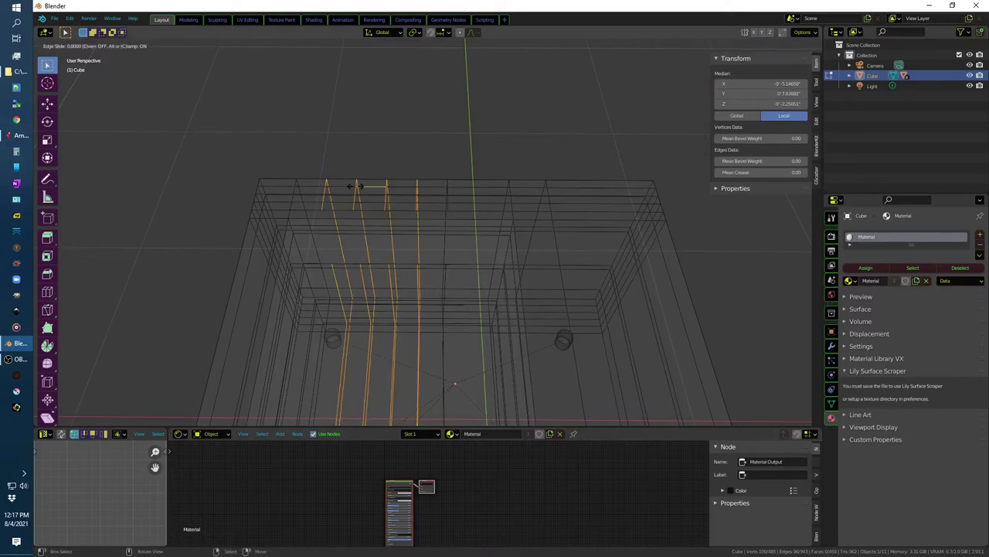
pyautogui.click(356, 186)
pyautogui.hotkey('ctrl', 'b')
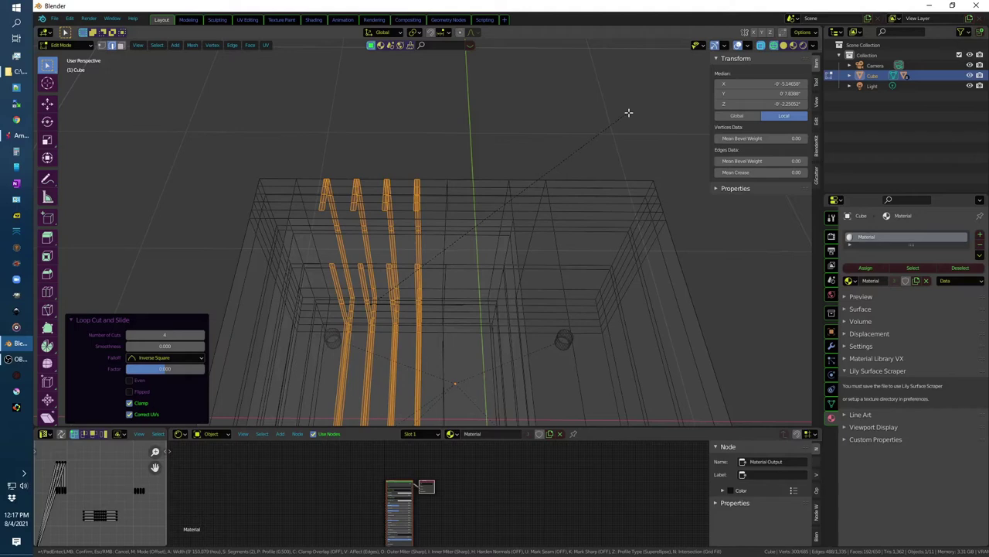
pyautogui.click(629, 111)
# Step: Select the short grid edges on the top panel where vent slots will go
pyautogui.click(300, 185)
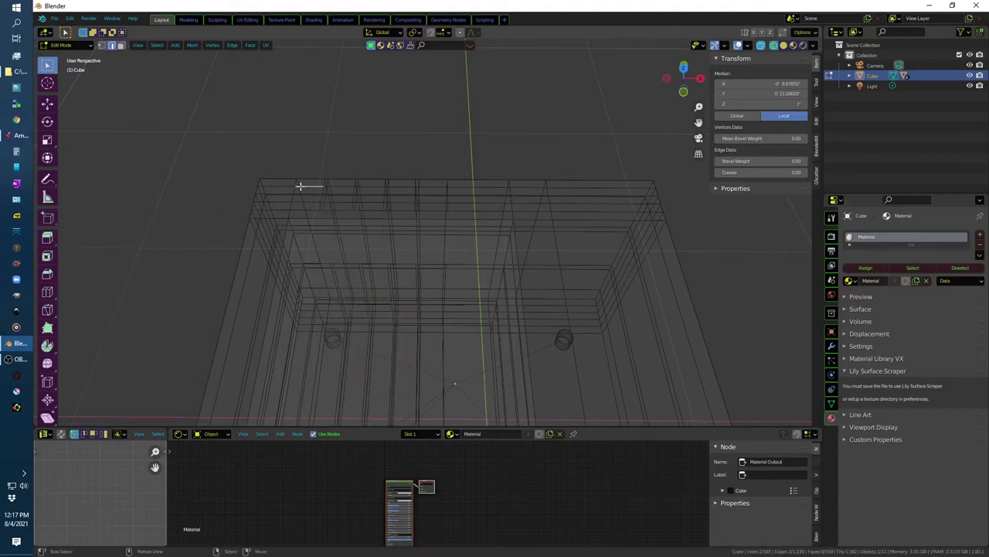
pyautogui.moveTo(300, 186); pyautogui.dragTo(297, 203, button='middle')
pyautogui.click(305, 190)
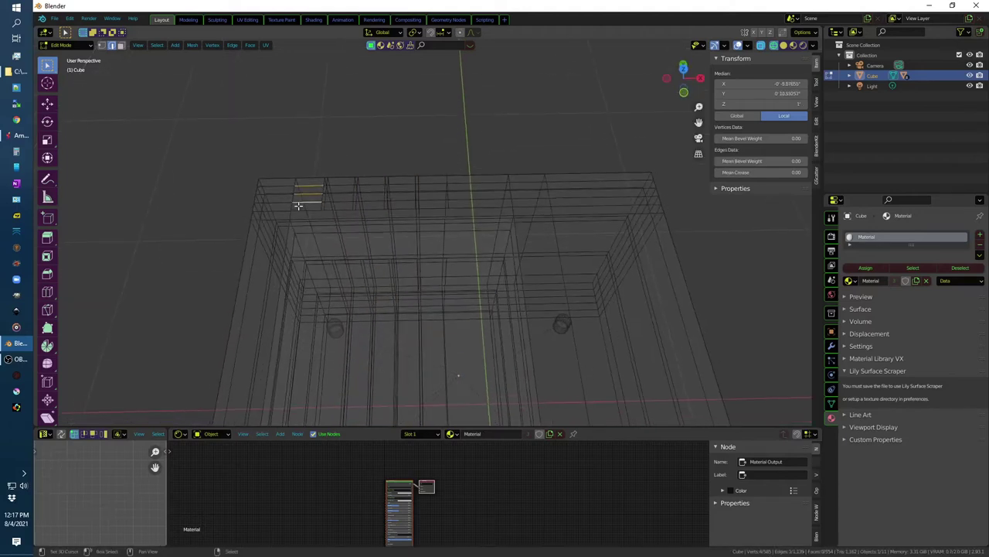
pyautogui.keyDown('shift'); pyautogui.click(305, 210); pyautogui.keyUp('shift')
pyautogui.moveTo(400, 193); pyautogui.dragTo(402, 175, button='middle')
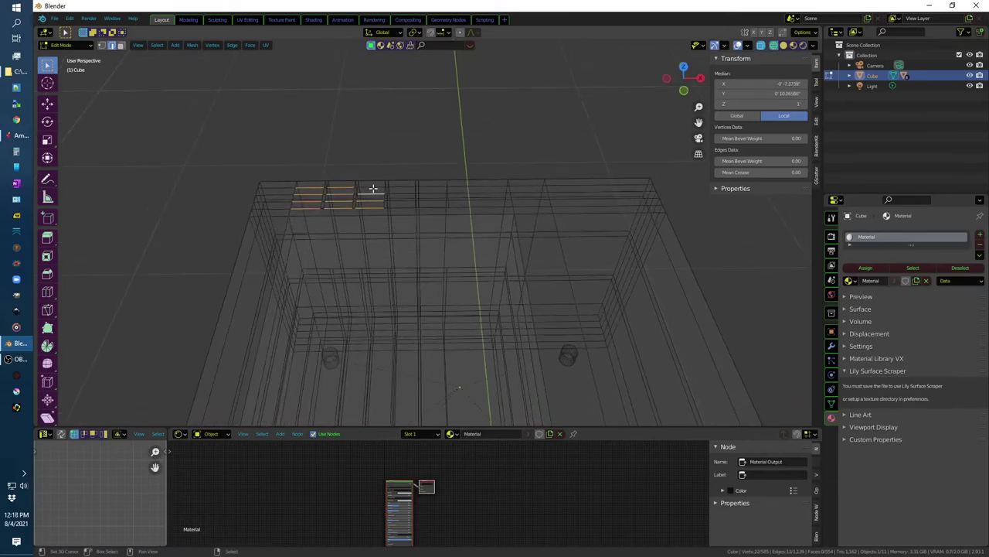
pyautogui.keyDown('shift'); pyautogui.click(429, 188); pyautogui.keyUp('shift')
# Step: Bevel the chosen top edges into narrow vent-slot outlines
pyautogui.moveTo(534, 159); pyautogui.dragTo(486, 162, button='middle')
pyautogui.hotkey('ctrl', 'b')
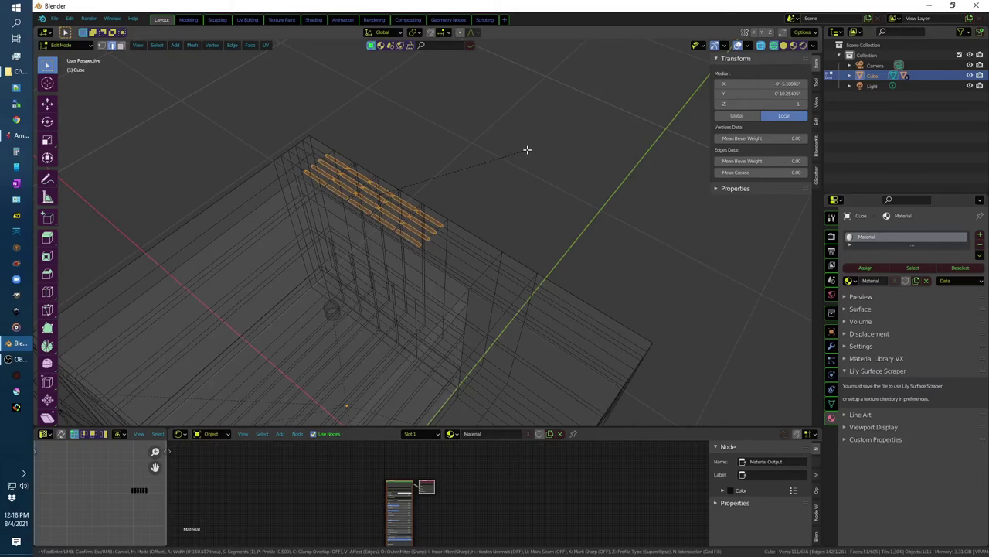
pyautogui.click(524, 149)
pyautogui.moveTo(450, 153); pyautogui.dragTo(486, 159, button='middle')
pyautogui.scroll(3, 486, 159)
pyautogui.moveTo(366, 159); pyautogui.dragTo(550, 212, button='middle')
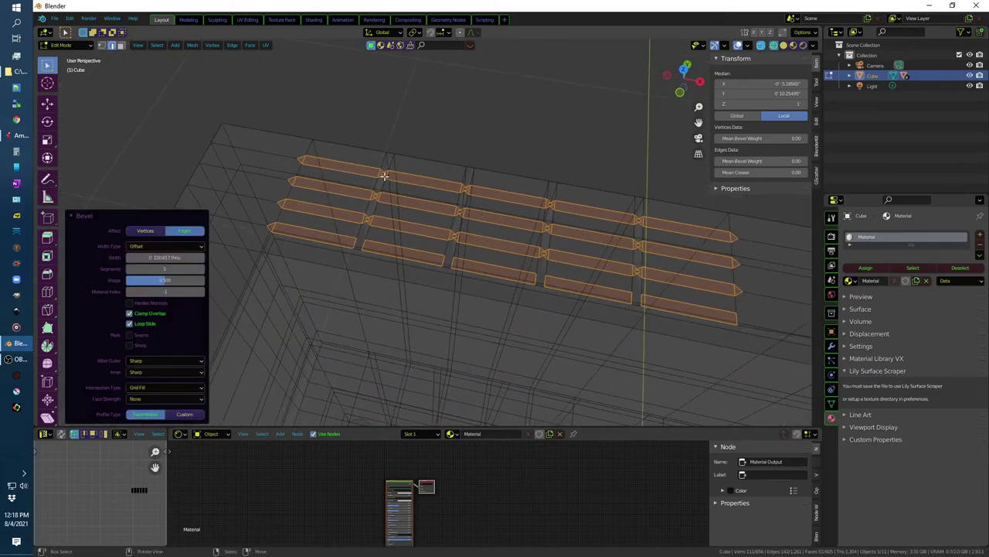
pyautogui.scroll(1, 381, 180)
pyautogui.scroll(1, 376, 183)
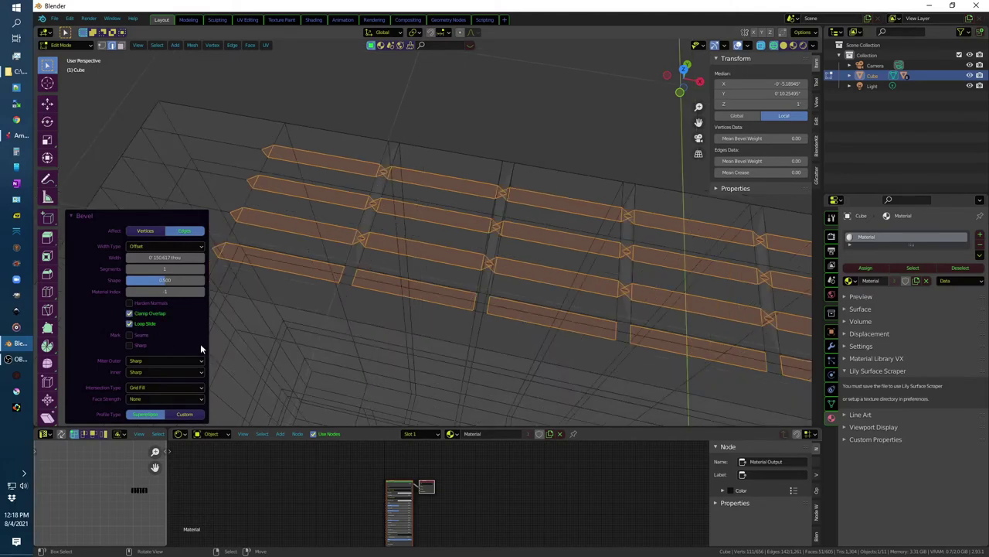
# Step: Enable Harden Normals for the bevel, then clear the selection and pick a stray crossing vertex
pyautogui.click(129, 303)
pyautogui.moveTo(166, 291)
pyautogui.mouseDown()
pyautogui.moveTo(179, 291)
pyautogui.moveTo(165, 283)
pyautogui.mouseUp()
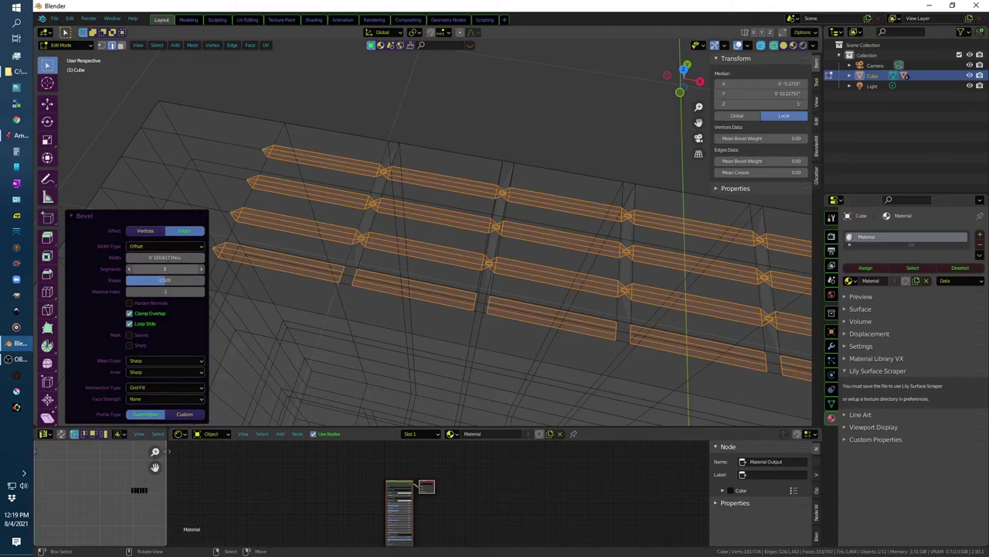
pyautogui.click(439, 151)
pyautogui.scroll(2, 384, 171)
pyautogui.scroll(1, 408, 153)
pyautogui.click(407, 152)
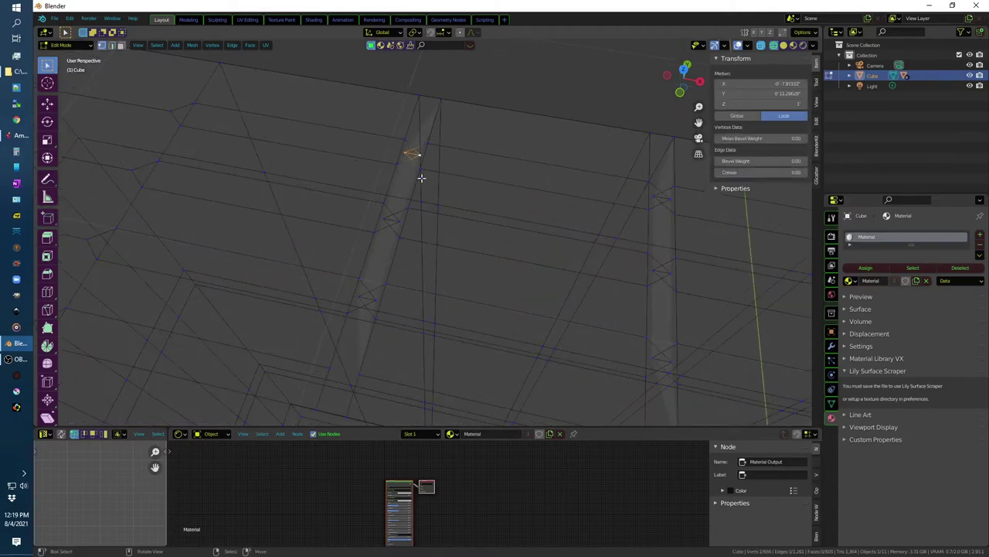
# Step: Merge the first stray vertex pairs at the slot crossings at center
pyautogui.press('m')
pyautogui.click(411, 150)
pyautogui.press('g')
pyautogui.press('g')
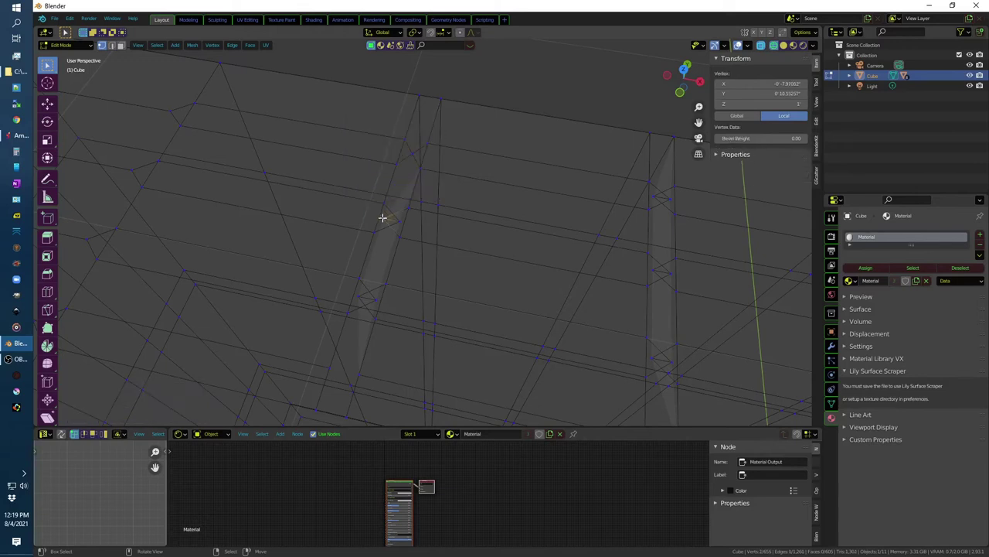
pyautogui.press('m')
pyautogui.click(397, 220)
pyautogui.click(365, 295)
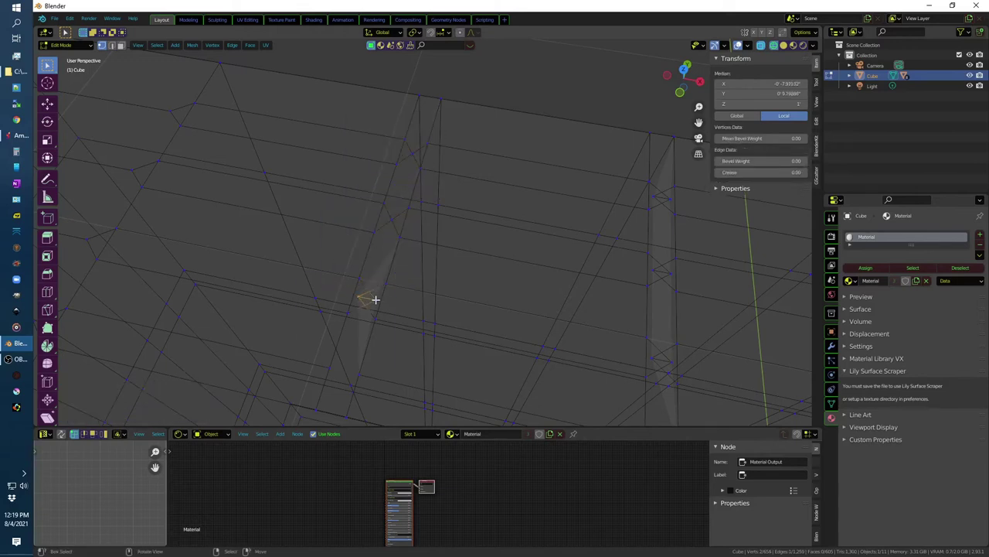
pyautogui.press('m')
pyautogui.click(376, 297)
pyautogui.moveTo(351, 345)
pyautogui.mouseDown(button='middle')
pyautogui.moveTo(358, 350)
pyautogui.moveTo(400, 314)
pyautogui.moveTo(477, 219)
pyautogui.mouseUp(button='middle')
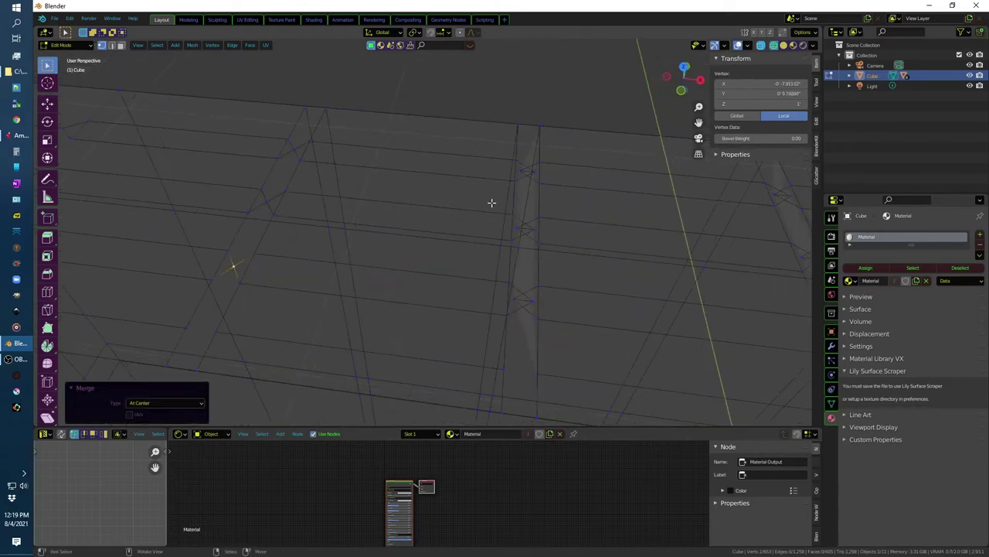
# Step: Merge the upper and lower vertex pairs at the next slot crossing at center
pyautogui.keyDown('shift'); pyautogui.click(536, 170); pyautogui.keyUp('shift')
pyautogui.press('m')
pyautogui.click(534, 172)
pyautogui.keyDown('shift'); pyautogui.click(532, 229); pyautogui.keyUp('shift')
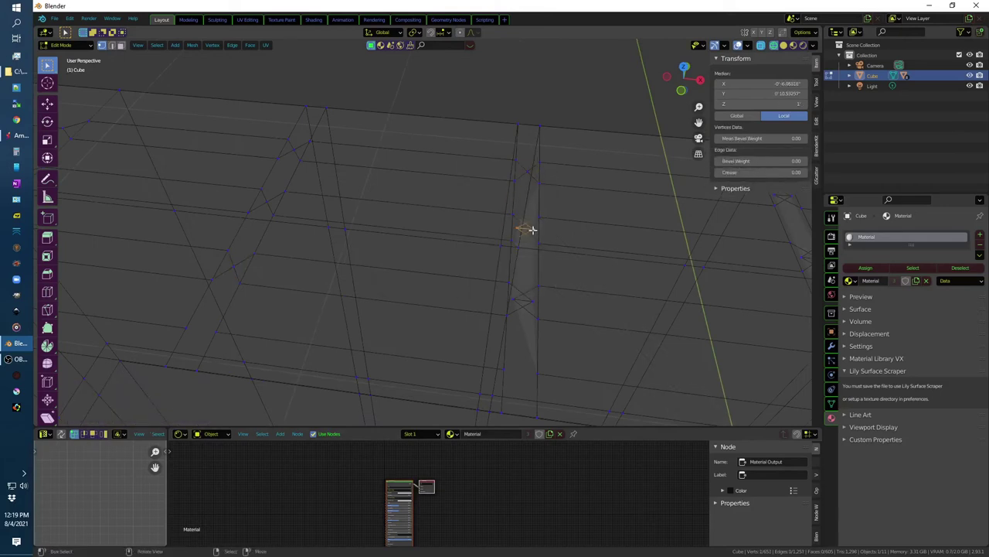
pyautogui.press('m')
pyautogui.click(532, 229)
pyautogui.click(524, 299)
pyautogui.keyDown('shift'); pyautogui.click(524, 298); pyautogui.keyUp('shift')
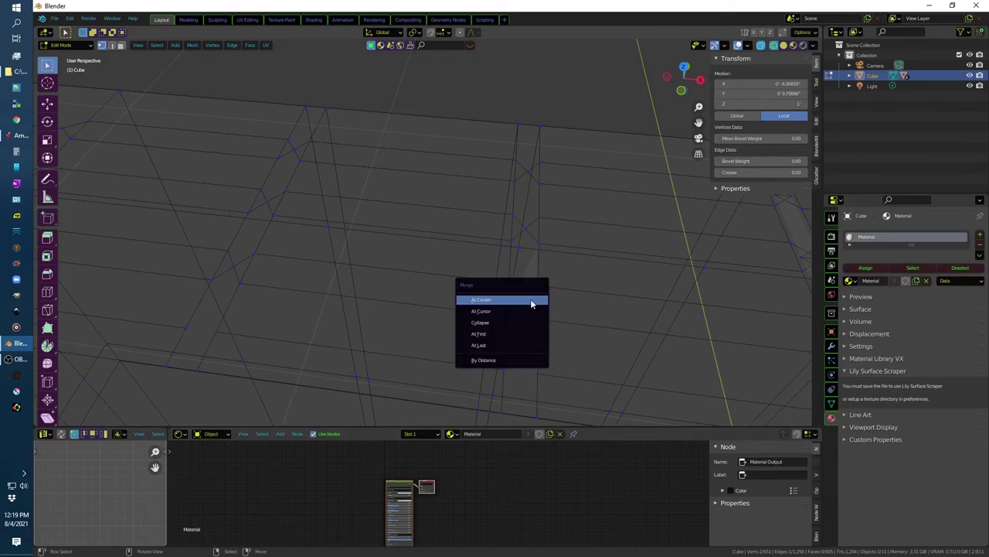
pyautogui.press('m')
pyautogui.click(525, 297)
pyautogui.scroll(-3, 525, 296)
# Step: Slide a left-strip vertex down and merge it with its partner at center
pyautogui.moveTo(663, 271)
pyautogui.mouseDown(button='middle')
pyautogui.moveTo(556, 280)
pyautogui.moveTo(509, 310)
pyautogui.moveTo(441, 248)
pyautogui.moveTo(441, 375)
pyautogui.mouseUp(button='middle')
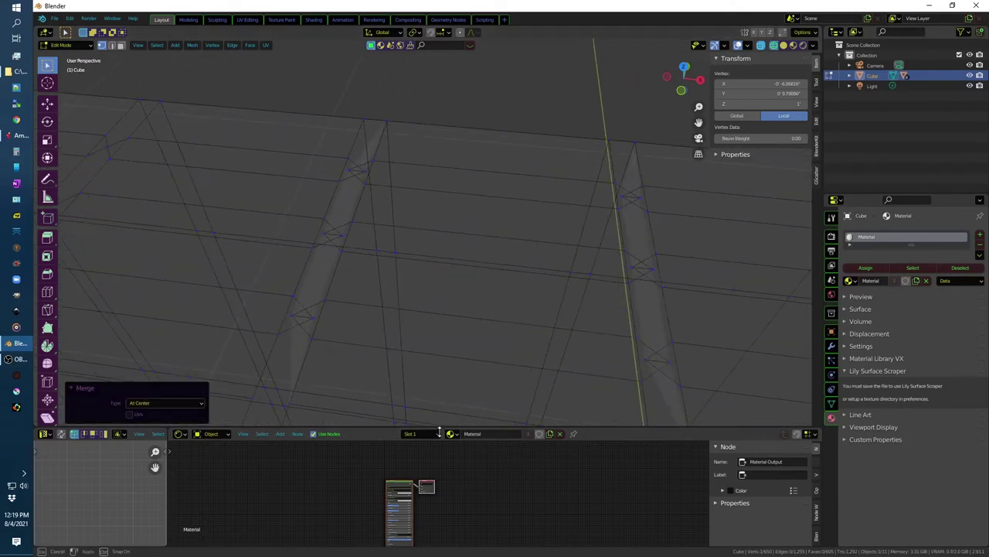
pyautogui.click(353, 209)
pyautogui.moveTo(358, 210); pyautogui.dragTo(325, 287)
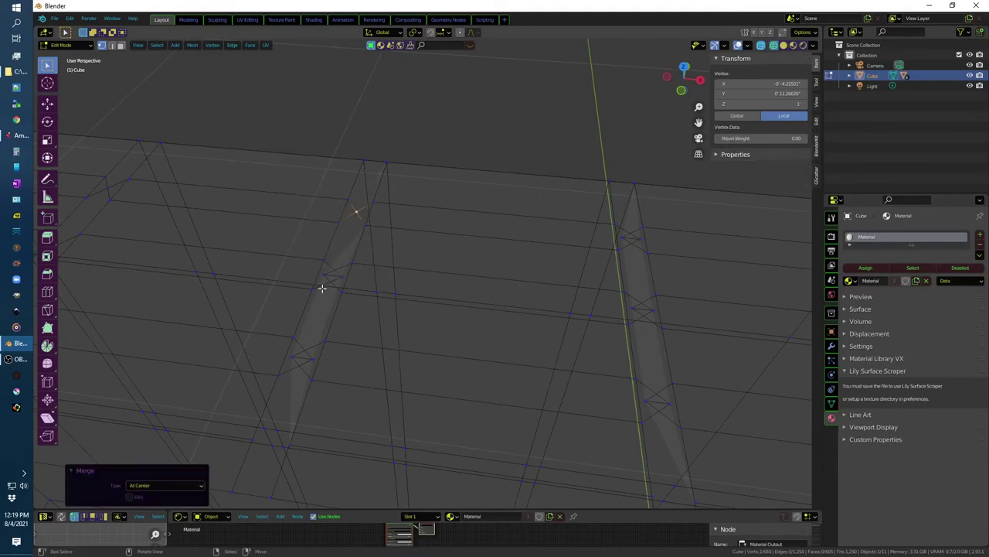
pyautogui.press('m')
pyautogui.keyDown('shift'); pyautogui.click(294, 358); pyautogui.keyUp('shift')
pyautogui.press('m')
# Step: Merge the upper, lower-middle and last crossing vertex pairs at center
pyautogui.click(629, 237)
pyautogui.keyDown('shift'); pyautogui.click(643, 238); pyautogui.keyUp('shift')
pyautogui.press('m')
pyautogui.click(642, 238)
pyautogui.click(634, 309)
pyautogui.keyDown('shift'); pyautogui.click(652, 310); pyautogui.keyUp('shift')
pyautogui.press('m')
pyautogui.click(651, 310)
pyautogui.click(646, 401)
pyautogui.keyDown('shift'); pyautogui.click(666, 402); pyautogui.keyUp('shift')
pyautogui.press('m')
pyautogui.click(668, 403)
# Step: Switch to solid shading and face select mode, and select the first slot strips
pyautogui.moveTo(661, 371); pyautogui.dragTo(599, 250, button='middle')
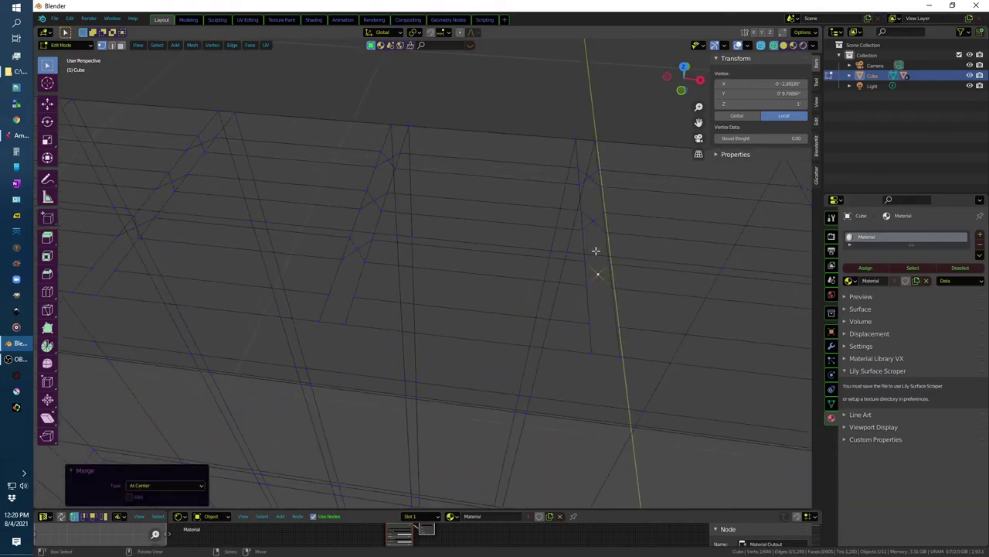
pyautogui.hotkey('shift', 'z')
pyautogui.press('3')
pyautogui.click(648, 180)
pyautogui.keyDown('shift'); pyautogui.click(696, 232); pyautogui.keyUp('shift')
pyautogui.keyDown('shift'); pyautogui.click(704, 282); pyautogui.keyUp('shift')
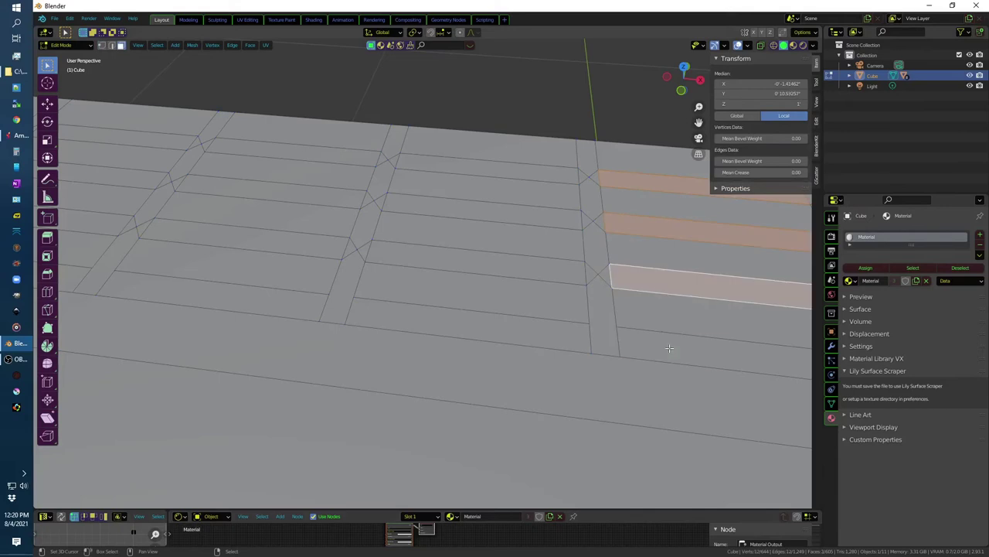
# Step: Add the remaining left- and middle-column slot strips on the top to the selection
pyautogui.keyDown('shift'); pyautogui.click(471, 263); pyautogui.keyUp('shift')
pyautogui.keyDown('shift'); pyautogui.click(410, 160); pyautogui.keyUp('shift')
pyautogui.keyDown('shift'); pyautogui.click(290, 153); pyautogui.keyUp('shift')
pyautogui.keyDown('shift'); pyautogui.click(274, 193); pyautogui.keyUp('shift')
pyautogui.keyDown('shift'); pyautogui.click(266, 238); pyautogui.keyUp('shift')
pyautogui.keyDown('shift'); pyautogui.click(263, 286); pyautogui.keyUp('shift')
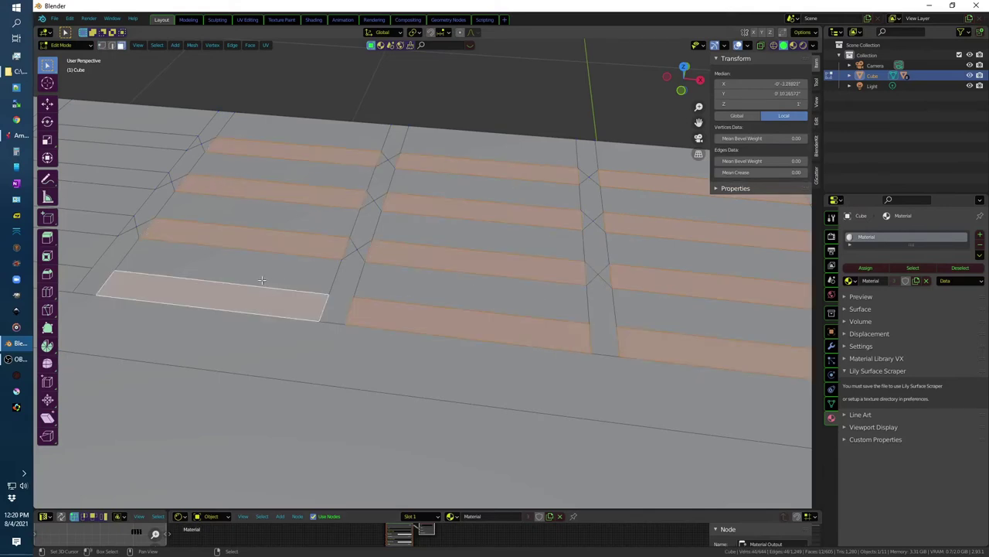
pyautogui.keyDown('shift'); pyautogui.moveTo(263, 282); pyautogui.dragTo(746, 367, button='middle'); pyautogui.keyUp('shift')
pyautogui.keyDown('shift'); pyautogui.click(468, 202); pyautogui.keyUp('shift')
pyautogui.keyDown('shift'); pyautogui.click(464, 243); pyautogui.keyUp('shift')
pyautogui.keyDown('shift'); pyautogui.click(448, 354); pyautogui.keyUp('shift')
pyautogui.keyDown('shift'); pyautogui.click(210, 325); pyautogui.keyUp('shift')
pyautogui.keyDown('shift'); pyautogui.click(265, 224); pyautogui.keyUp('shift')
pyautogui.keyDown('shift'); pyautogui.click(287, 185); pyautogui.keyUp('shift')
pyautogui.scroll(-2, 458, 257)
pyautogui.scroll(-2, 459, 258)
pyautogui.keyDown('shift'); pyautogui.moveTo(602, 283); pyautogui.dragTo(503, 283, button='middle'); pyautogui.keyUp('shift')
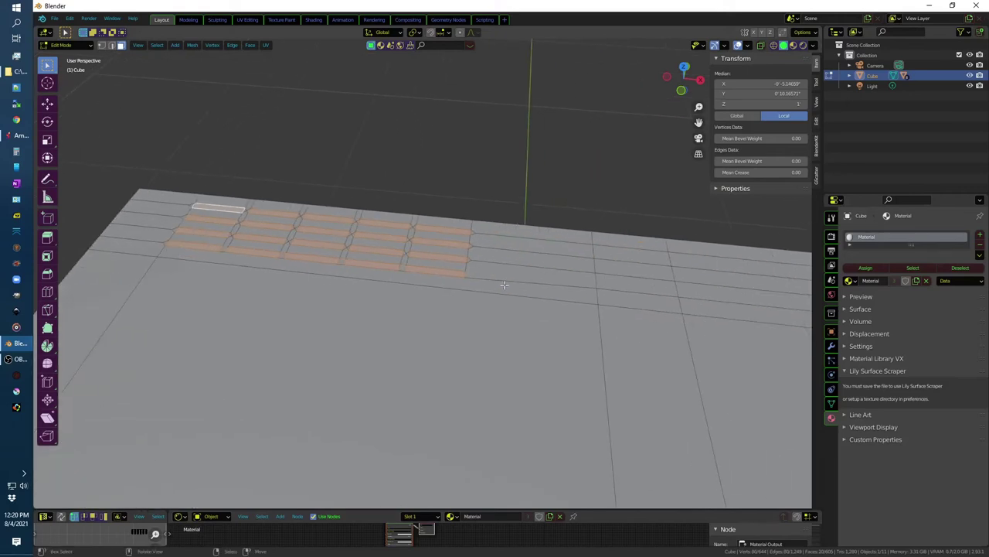
# Step: Extrude the selected slot faces and sink them down into the top
pyautogui.press('g')
pyautogui.click(503, 286)
pyautogui.press('g')
pyautogui.click(503, 287)
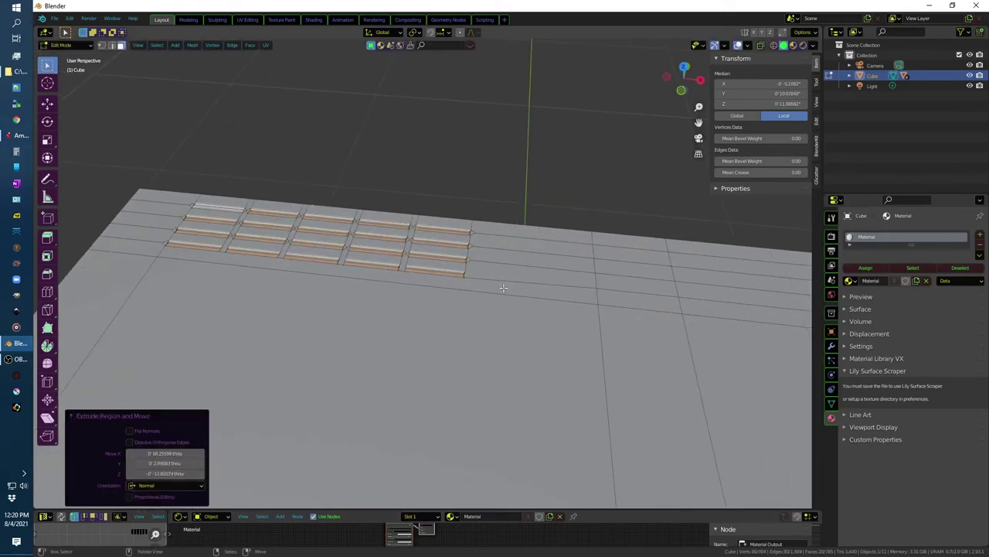
# Step: Stretch the vent slots to 1.024 along Y, then view the top in X-ray
pyautogui.press('s')
pyautogui.press('y')
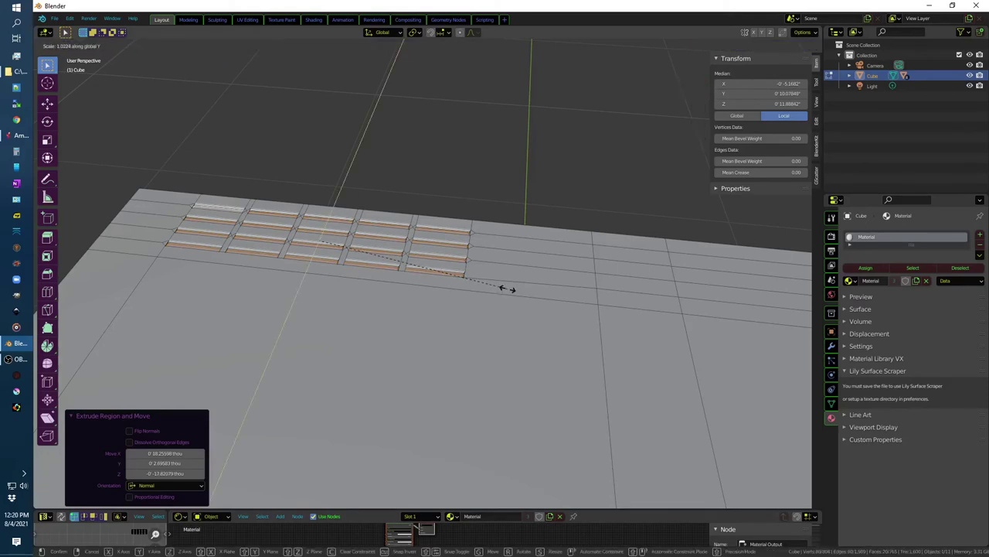
pyautogui.click(526, 290)
pyautogui.press('g')
pyautogui.rightClick(529, 292)
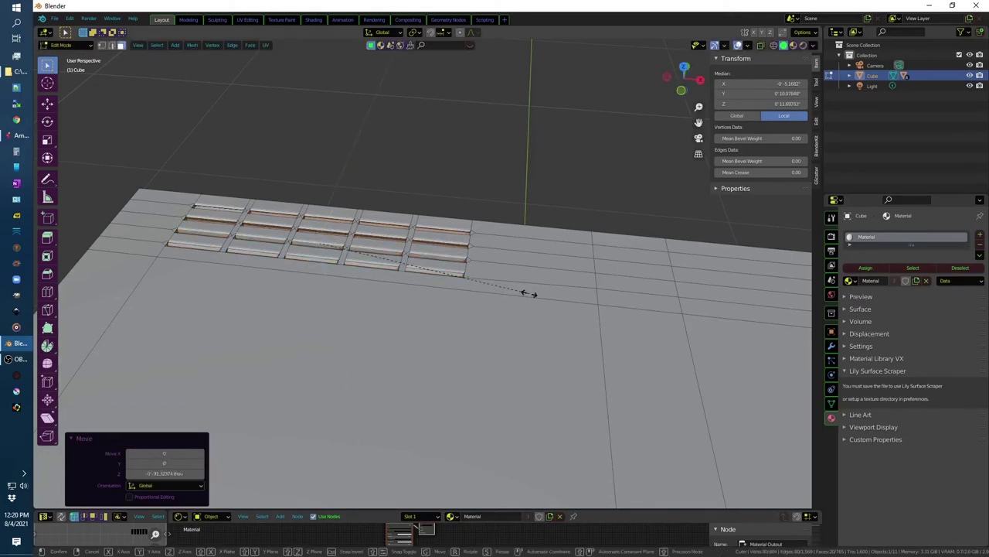
pyautogui.hotkey('alt', 'z')
pyautogui.press('KP_7')
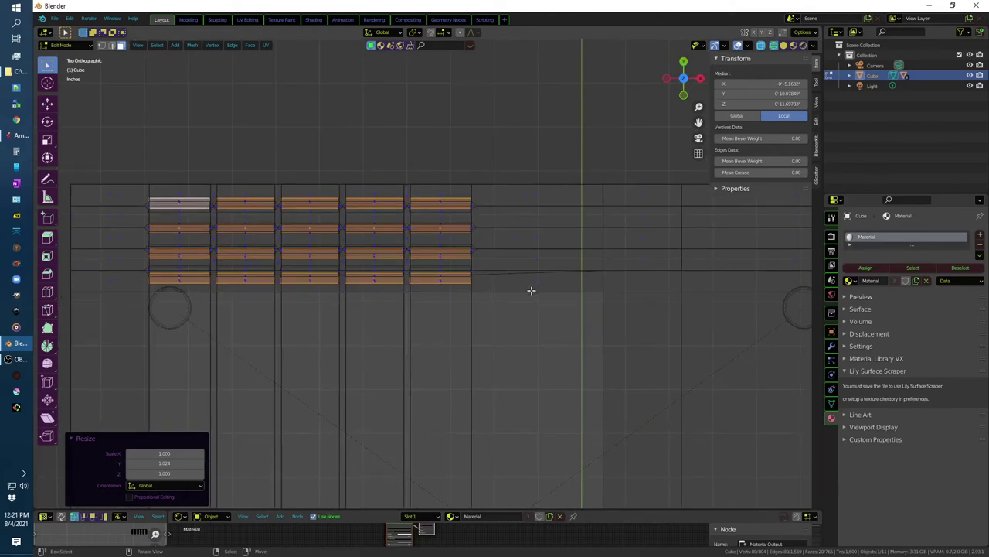
# Step: Select vent faces across the right, fourth and third columns, then clear the selection
pyautogui.click(448, 218)
pyautogui.keyDown('shift'); pyautogui.click(453, 224); pyautogui.keyUp('shift')
pyautogui.keyDown('shift'); pyautogui.click(453, 242); pyautogui.keyUp('shift')
pyautogui.keyDown('shift'); pyautogui.click(441, 260); pyautogui.keyUp('shift')
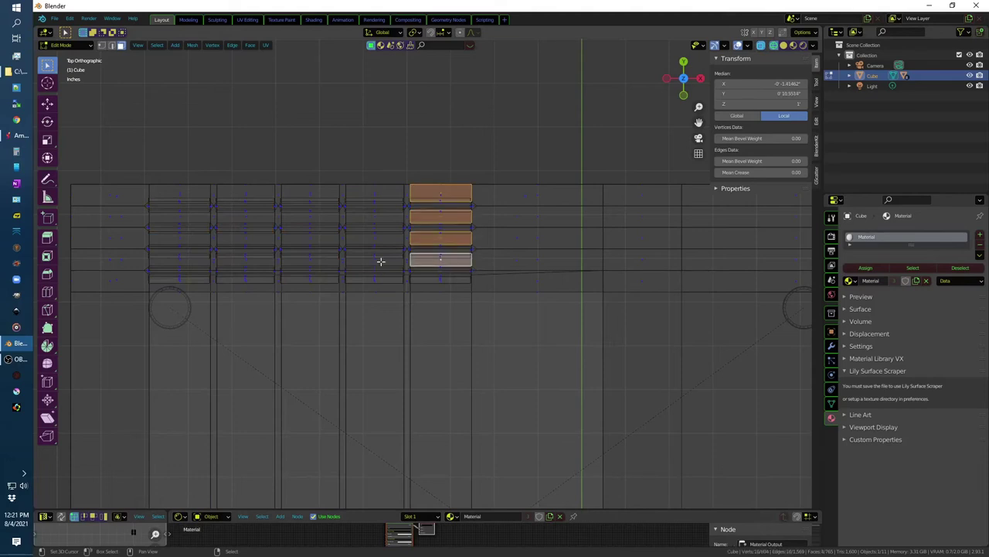
pyautogui.keyDown('shift'); pyautogui.click(378, 247); pyautogui.keyUp('shift')
pyautogui.keyDown('shift'); pyautogui.click(376, 219); pyautogui.keyUp('shift')
pyautogui.keyDown('shift'); pyautogui.click(375, 194); pyautogui.keyUp('shift')
pyautogui.keyDown('shift'); pyautogui.click(314, 194); pyautogui.keyUp('shift')
pyautogui.keyDown('shift'); pyautogui.click(314, 236); pyautogui.keyUp('shift')
pyautogui.keyDown('shift'); pyautogui.click(309, 259); pyautogui.keyUp('shift')
pyautogui.moveTo(261, 262)
pyautogui.mouseDown(button='middle')
pyautogui.moveTo(453, 101)
pyautogui.moveTo(438, 126)
pyautogui.moveTo(345, 178)
pyautogui.mouseUp(button='middle')
pyautogui.click(453, 101)
# Step: In solid shading and edge mode, select the upper edges of four vent slots
pyautogui.hotkey('shift', 'z')
pyautogui.click(336, 186)
pyautogui.keyDown('shift'); pyautogui.click(425, 218); pyautogui.keyUp('shift')
pyautogui.click(423, 218)
pyautogui.moveTo(423, 218); pyautogui.dragTo(402, 213, button='middle')
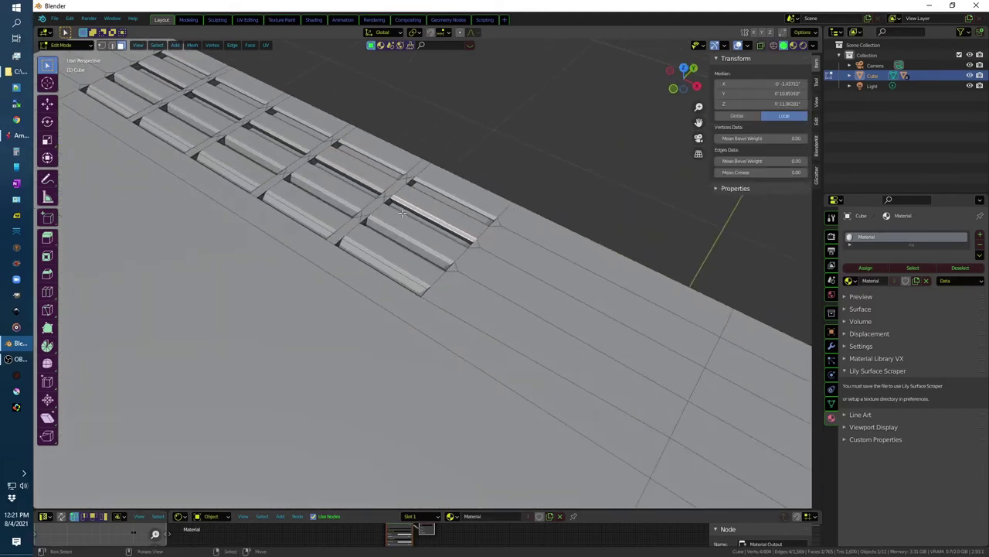
pyautogui.press('2')
pyautogui.click(447, 199)
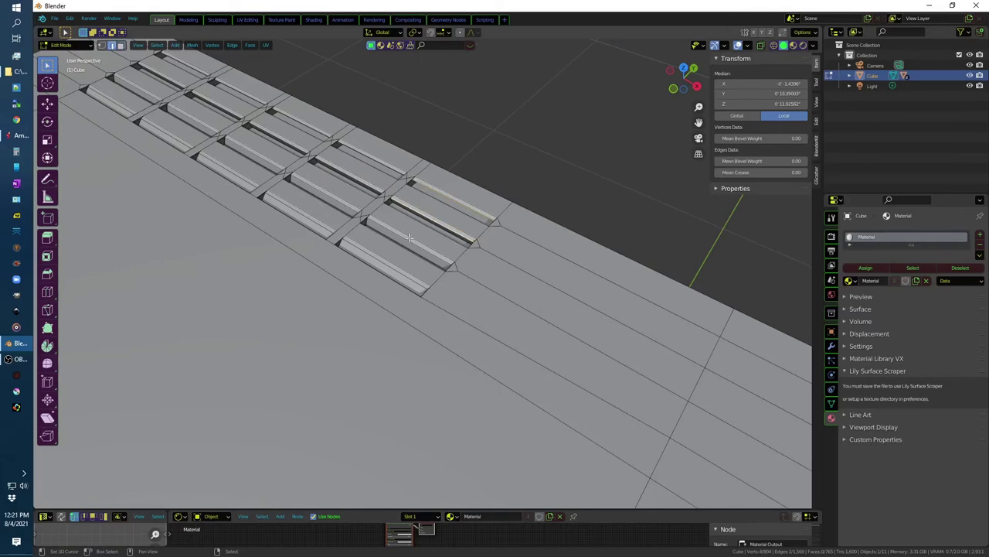
pyautogui.keyDown('shift'); pyautogui.click(324, 192); pyautogui.keyUp('shift')
pyautogui.keyDown('shift'); pyautogui.click(337, 144); pyautogui.keyUp('shift')
pyautogui.keyDown('shift'); pyautogui.click(224, 169); pyautogui.keyUp('shift')
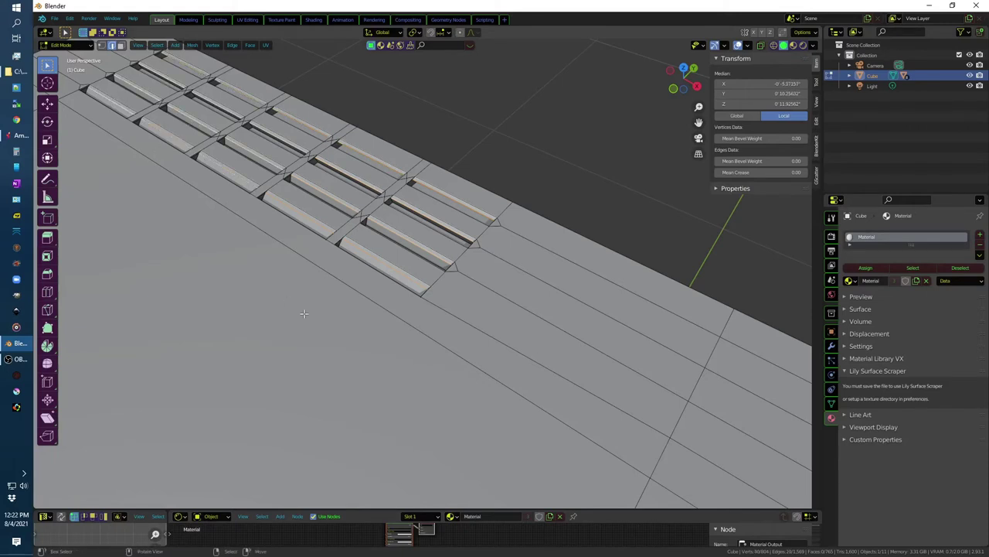
# Step: Raise the selected vent edges along Z and shift them along Y to slope the slots
pyautogui.press('g')
pyautogui.press('z')
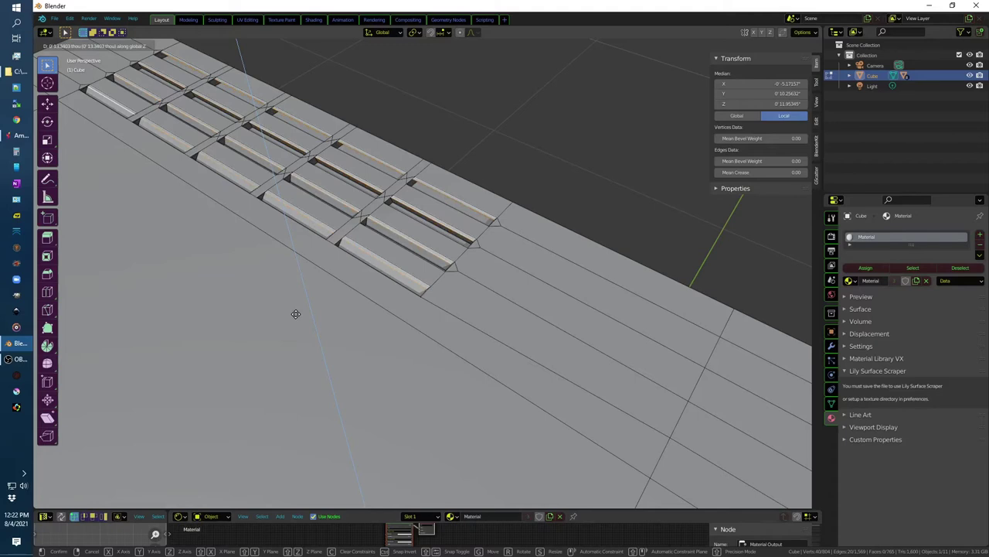
pyautogui.click(295, 313)
pyautogui.moveTo(540, 180); pyautogui.dragTo(566, 187, button='middle')
pyautogui.press('g')
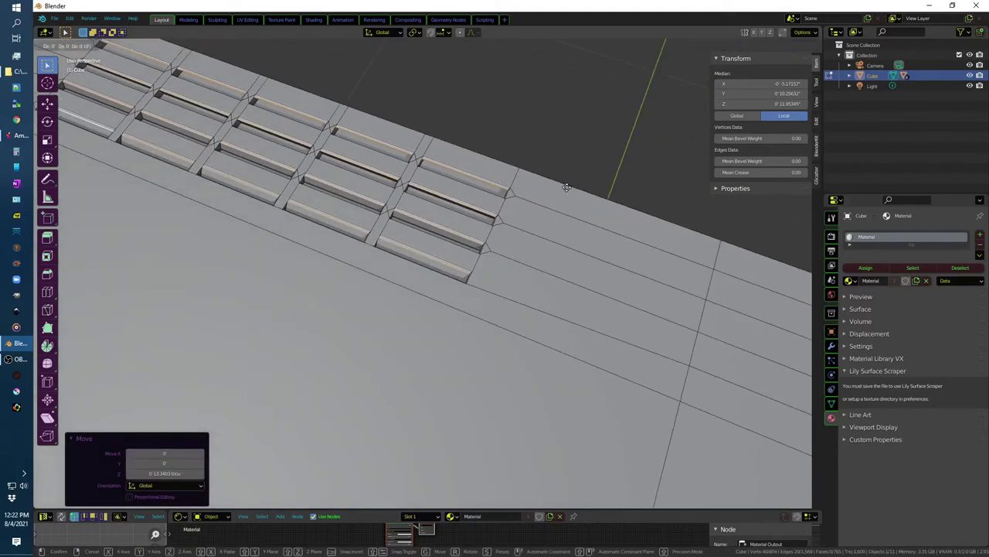
pyautogui.press('y')
pyautogui.click(481, 182)
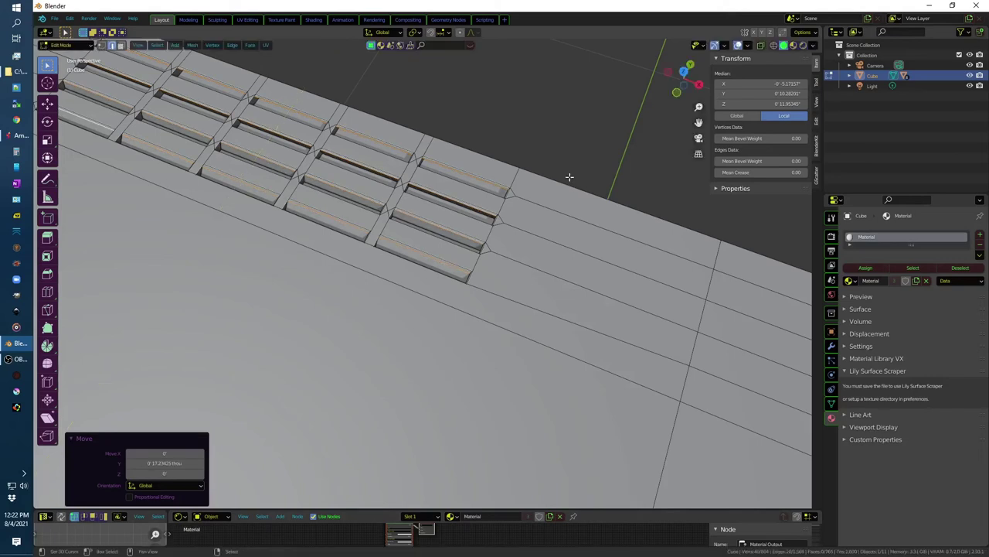
# Step: Select the corresponding edges of every vent slot across the whole grid
pyautogui.hotkey('alt', 'a')
pyautogui.click(481, 181)
pyautogui.keyDown('shift'); pyautogui.click(376, 139); pyautogui.keyUp('shift')
pyautogui.keyDown('shift'); pyautogui.click(294, 111); pyautogui.keyUp('shift')
pyautogui.keyDown('shift'); pyautogui.click(214, 79); pyautogui.keyUp('shift')
pyautogui.keyDown('shift'); pyautogui.click(160, 64); pyautogui.keyUp('shift')
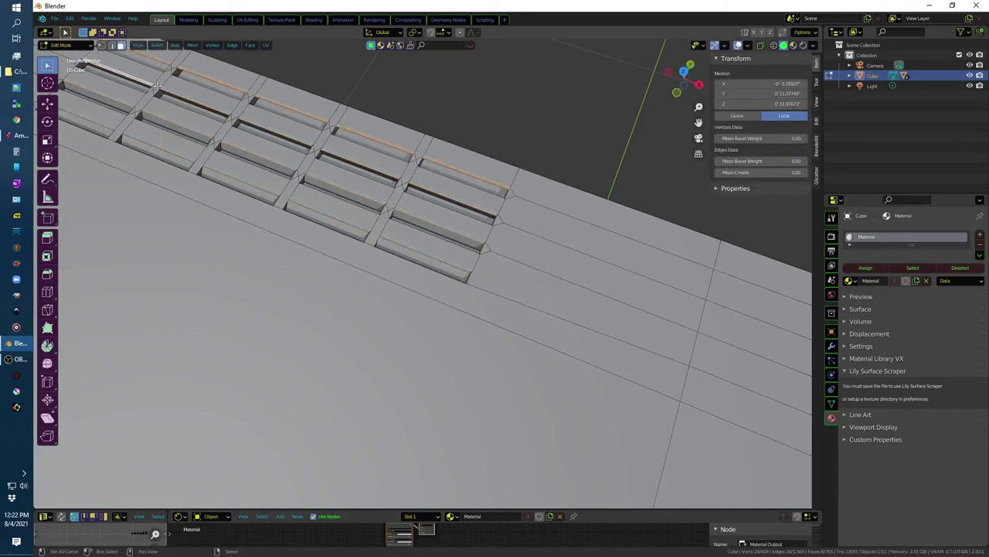
pyautogui.keyDown('shift'); pyautogui.click(176, 94); pyautogui.keyUp('shift')
pyautogui.keyDown('shift'); pyautogui.click(253, 124); pyautogui.keyUp('shift')
pyautogui.keyDown('shift'); pyautogui.click(336, 153); pyautogui.keyUp('shift')
pyautogui.keyDown('shift'); pyautogui.click(419, 186); pyautogui.keyUp('shift')
pyautogui.keyDown('shift'); pyautogui.click(421, 220); pyautogui.keyUp('shift')
pyautogui.keyDown('shift'); pyautogui.click(361, 200); pyautogui.keyUp('shift')
pyautogui.keyDown('shift'); pyautogui.click(255, 165); pyautogui.keyUp('shift')
pyautogui.keyDown('shift'); pyautogui.click(186, 127); pyautogui.keyUp('shift')
pyautogui.keyDown('shift'); pyautogui.click(99, 93); pyautogui.keyUp('shift')
pyautogui.keyDown('shift'); pyautogui.click(88, 119); pyautogui.keyUp('shift')
pyautogui.keyDown('shift'); pyautogui.click(157, 147); pyautogui.keyUp('shift')
pyautogui.keyDown('shift'); pyautogui.click(238, 178); pyautogui.keyUp('shift')
pyautogui.keyDown('shift'); pyautogui.click(326, 216); pyautogui.keyUp('shift')
pyautogui.keyDown('shift'); pyautogui.click(425, 255); pyautogui.keyUp('shift')
pyautogui.moveTo(425, 256)
pyautogui.mouseDown(button='middle')
pyautogui.moveTo(503, 239)
pyautogui.moveTo(492, 227)
pyautogui.moveTo(470, 227)
pyautogui.moveTo(533, 239)
pyautogui.moveTo(675, 317)
pyautogui.mouseUp(button='middle')
# Step: Extrude the louver edges in place and move them -17.1 along Y and -26.4 along Z
pyautogui.press('e')
pyautogui.rightClick(492, 227)
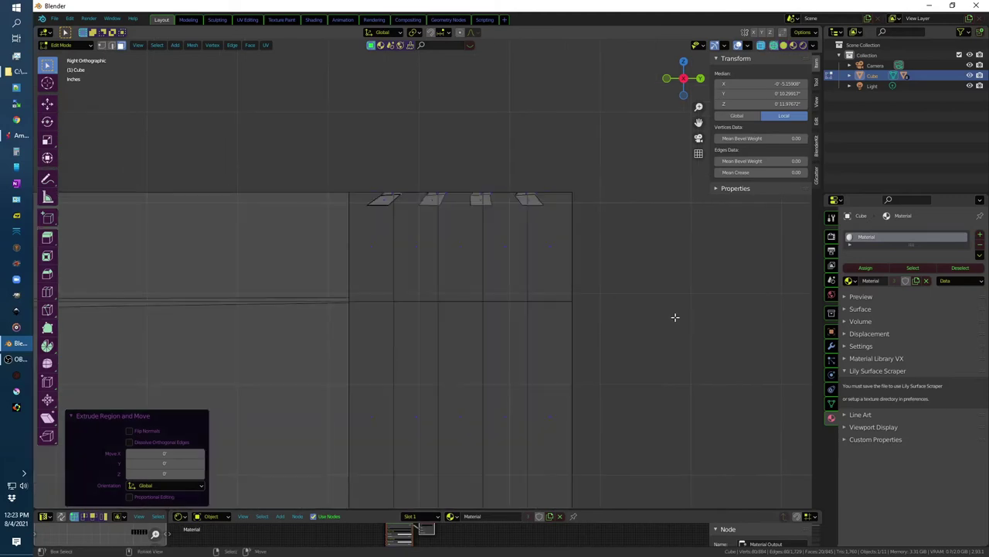
pyautogui.press('e')
pyautogui.click(663, 312)
pyautogui.press('g')
pyautogui.press('y')
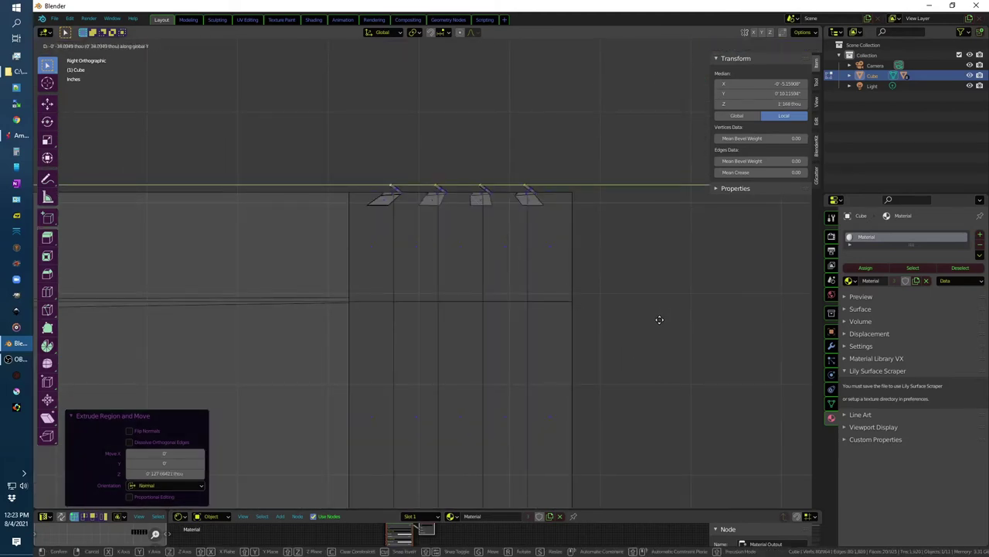
pyautogui.click(660, 320)
pyautogui.press('g')
pyautogui.press('z')
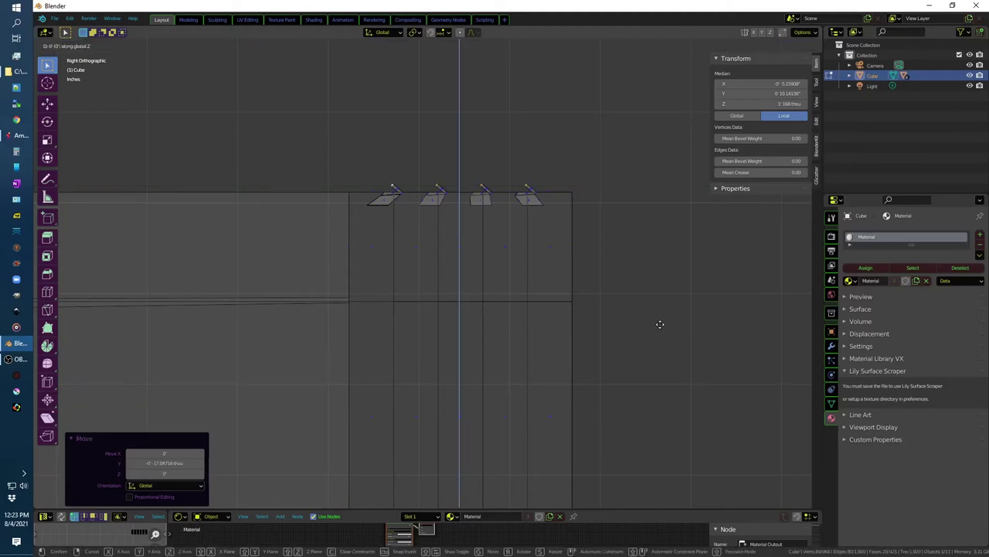
pyautogui.click(653, 322)
# Step: Turn off X-ray, deselect everything and return to Object Mode to inspect the body
pyautogui.moveTo(654, 322)
pyautogui.mouseDown(button='middle')
pyautogui.moveTo(657, 294)
pyautogui.moveTo(711, 264)
pyautogui.mouseUp(button='middle')
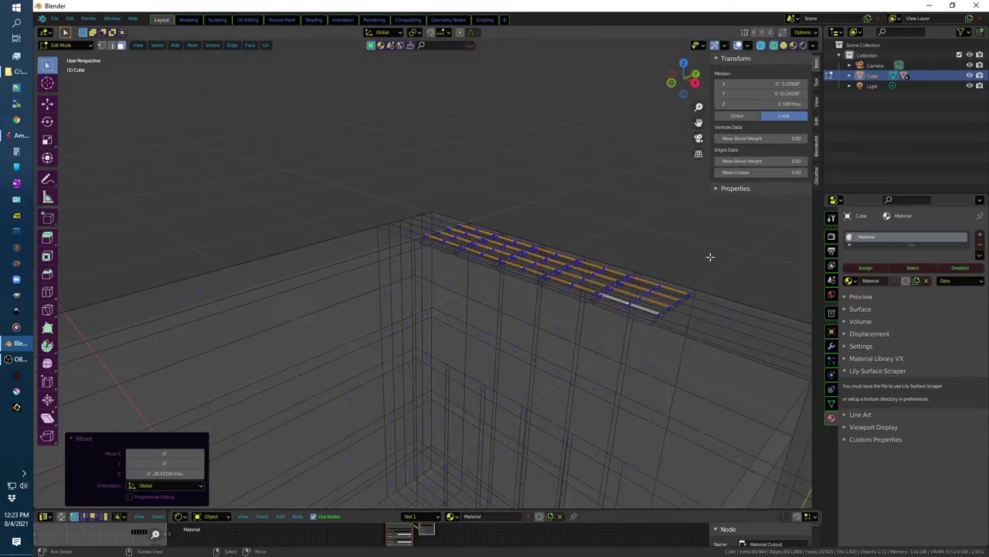
pyautogui.hotkey('alt', 'z')
pyautogui.hotkey('alt', 'a')
pyautogui.hotkey('alt', 'z')
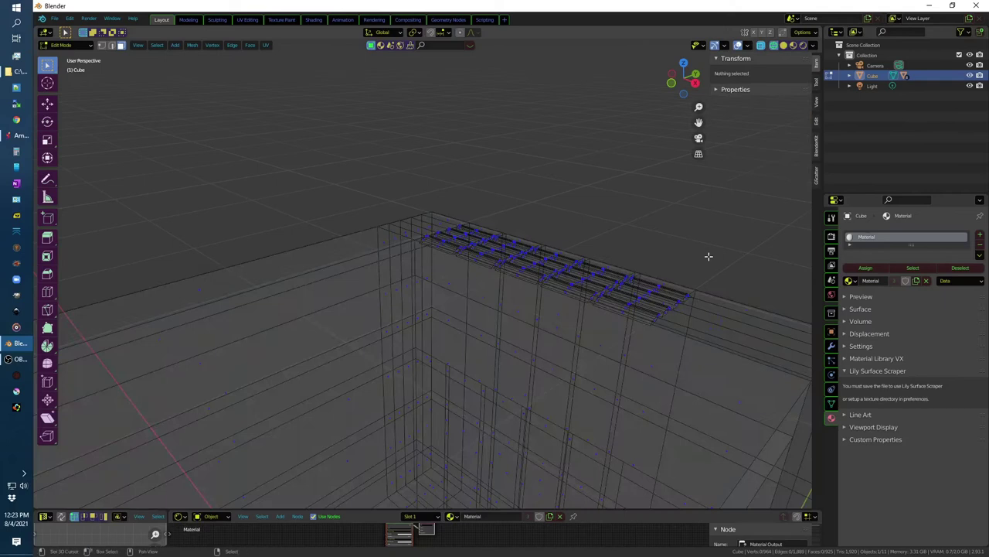
pyautogui.press('Tab')
pyautogui.hotkey('alt', 'z')
pyautogui.moveTo(633, 248)
pyautogui.mouseDown(button='middle')
pyautogui.moveTo(603, 164)
pyautogui.moveTo(585, 195)
pyautogui.mouseUp(button='middle')
pyautogui.scroll(-5, 585, 194)
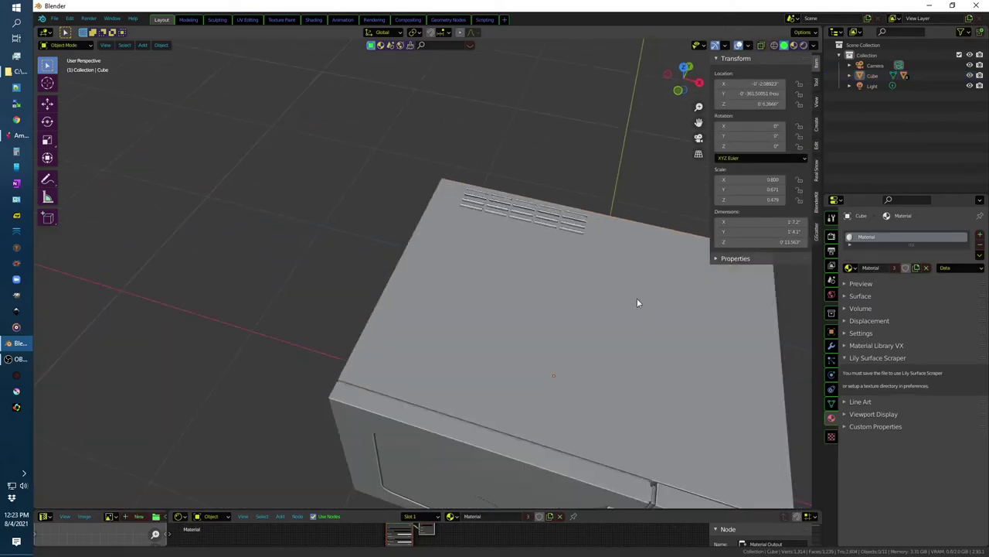
pyautogui.moveTo(637, 298); pyautogui.dragTo(459, 257, button='middle')
# Step: Check the Amazon microwave product videos, then select the microwave body in wireframe view
pyautogui.hotkey('alt', 'Tab')
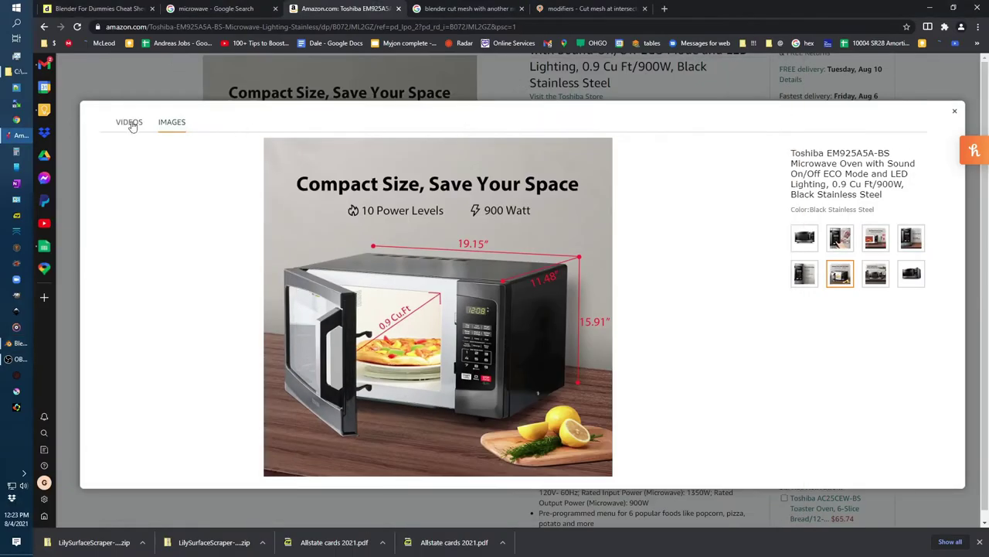
pyautogui.click(130, 123)
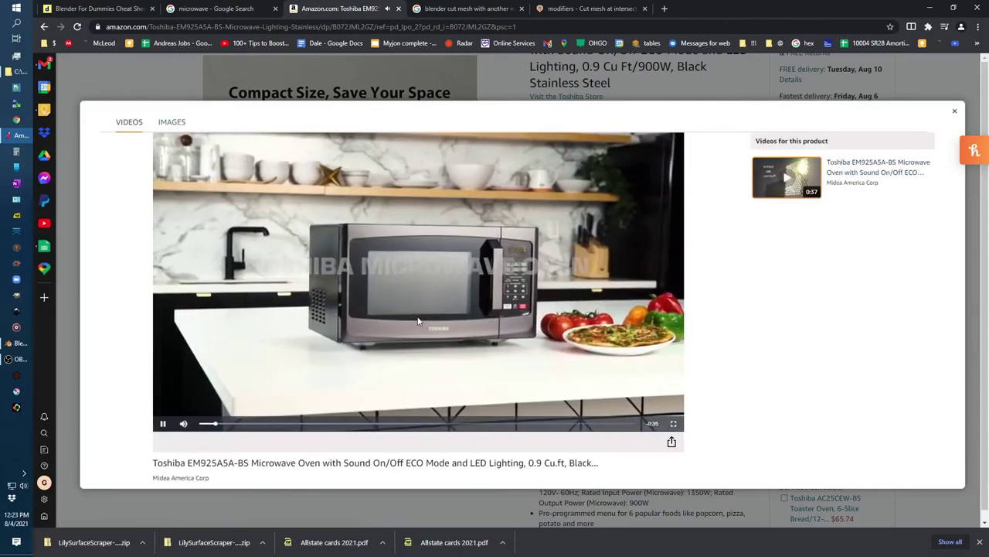
pyautogui.hotkey('alt', 'Tab')
pyautogui.moveTo(329, 338); pyautogui.dragTo(579, 224, button='middle')
pyautogui.hotkey('shift', 'z')
pyautogui.scroll(-5, 552, 267)
pyautogui.moveTo(552, 267); pyautogui.dragTo(483, 301, button='middle')
pyautogui.click(349, 400)
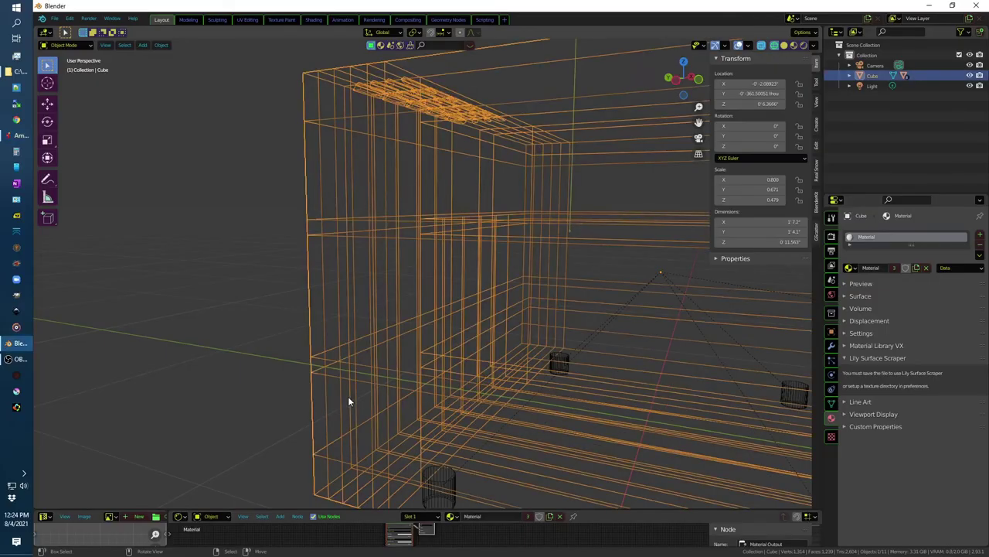
# Step: In Edit Mode, select three vertical edges on the microwave body's side
pyautogui.press('Tab')
pyautogui.click(311, 394)
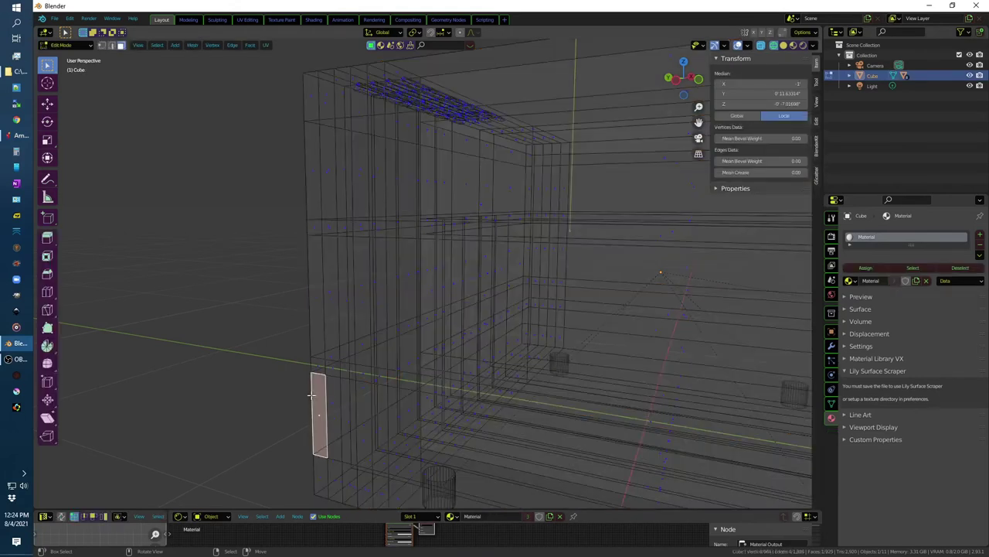
pyautogui.press('2')
pyautogui.keyDown('shift'); pyautogui.click(326, 398); pyautogui.keyUp('shift')
pyautogui.moveTo(358, 410); pyautogui.dragTo(342, 409, button='middle')
pyautogui.keyDown('shift'); pyautogui.click(353, 411); pyautogui.keyUp('shift')
pyautogui.keyDown('shift'); pyautogui.click(378, 402); pyautogui.keyUp('shift')
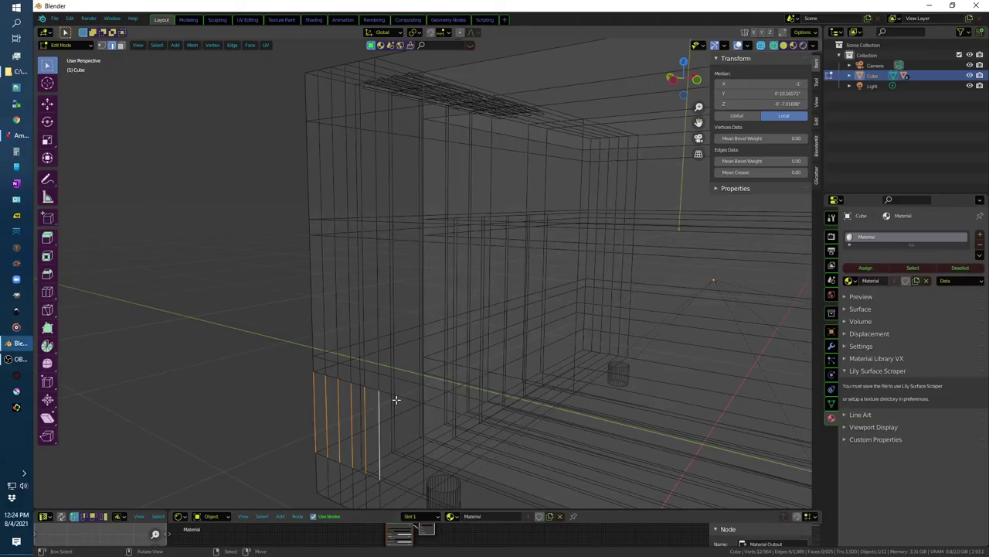
pyautogui.keyDown('shift'); pyautogui.moveTo(396, 400); pyautogui.dragTo(381, 250, button='middle'); pyautogui.keyUp('shift')
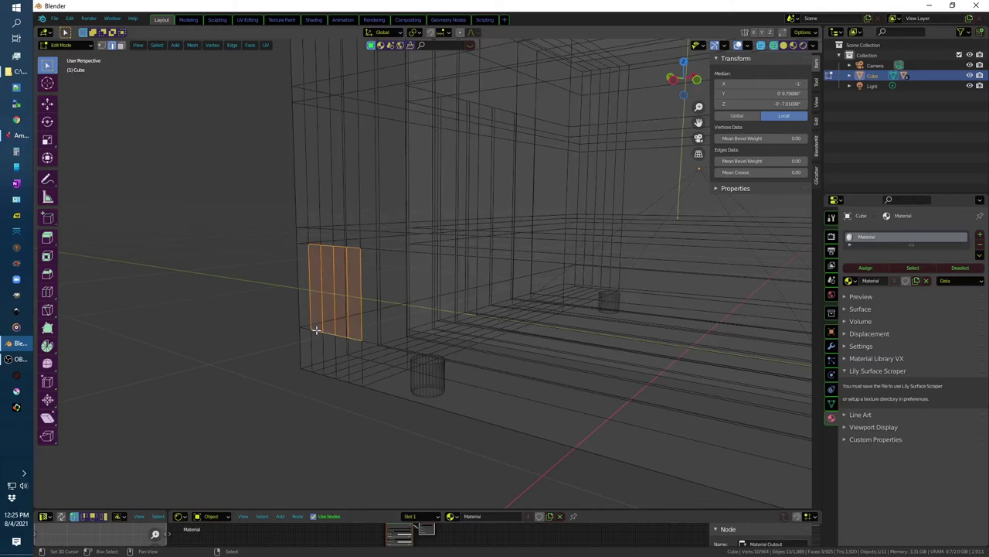
pyautogui.moveTo(316, 331); pyautogui.dragTo(460, 334, button='middle')
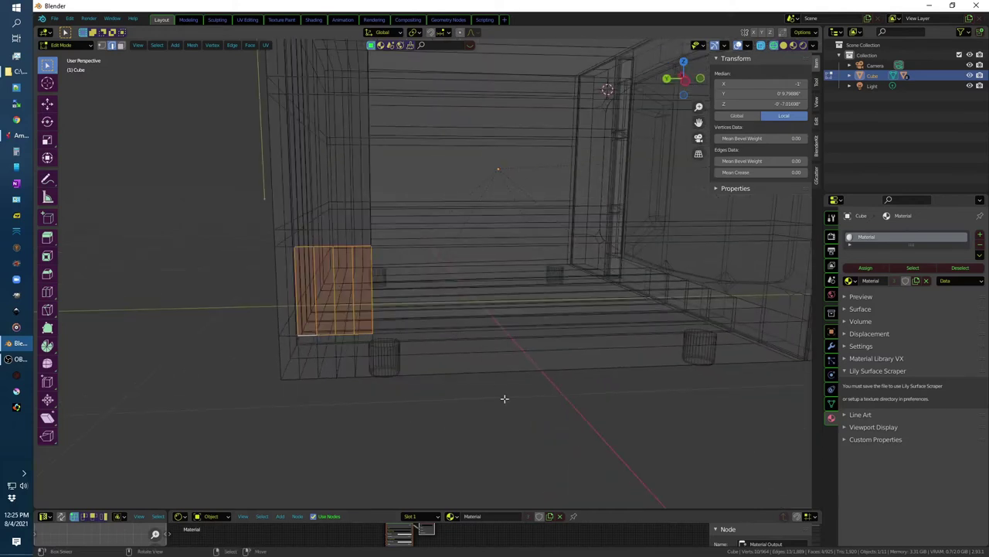
# Step: Inset the side panel by 118.97 thou and add 10 loop cuts across it
pyautogui.press('i')
pyautogui.click(521, 407)
pyautogui.moveTo(506, 412); pyautogui.dragTo(475, 416, button='middle')
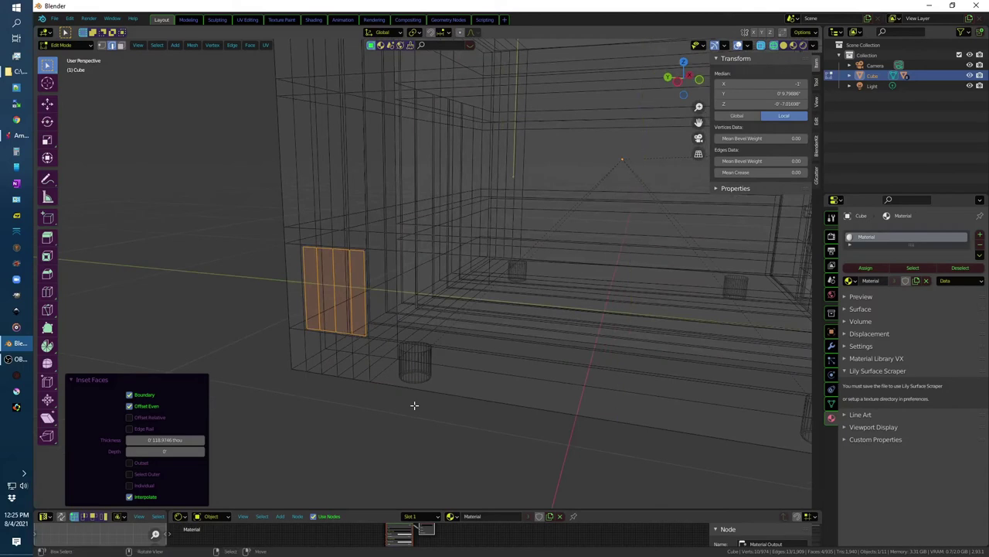
pyautogui.hotkey('ctrl', 'r')
pyautogui.scroll(1, 317, 283)
pyautogui.scroll(1, 317, 283)
pyautogui.scroll(7, 317, 283)
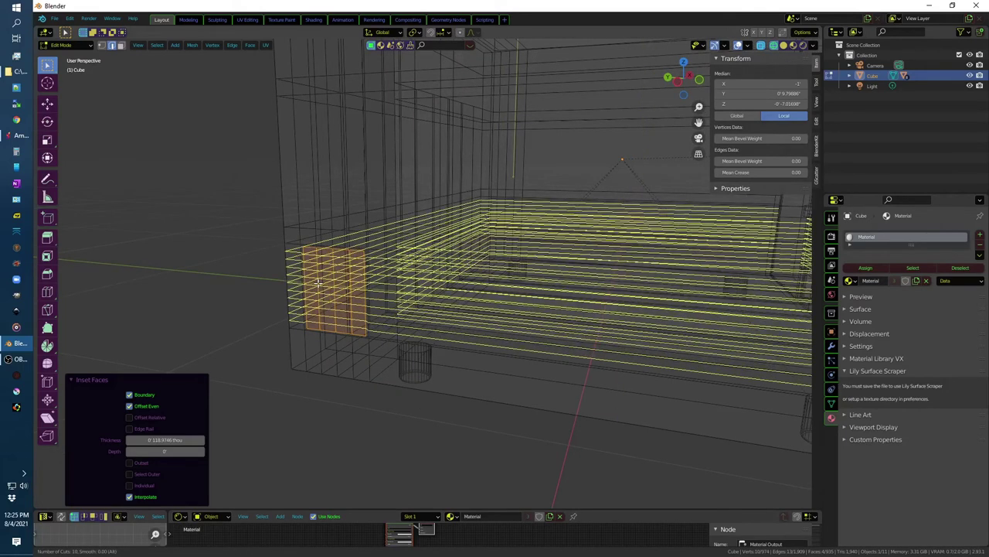
pyautogui.click(316, 282)
pyautogui.moveTo(317, 283); pyautogui.dragTo(210, 315, button='middle')
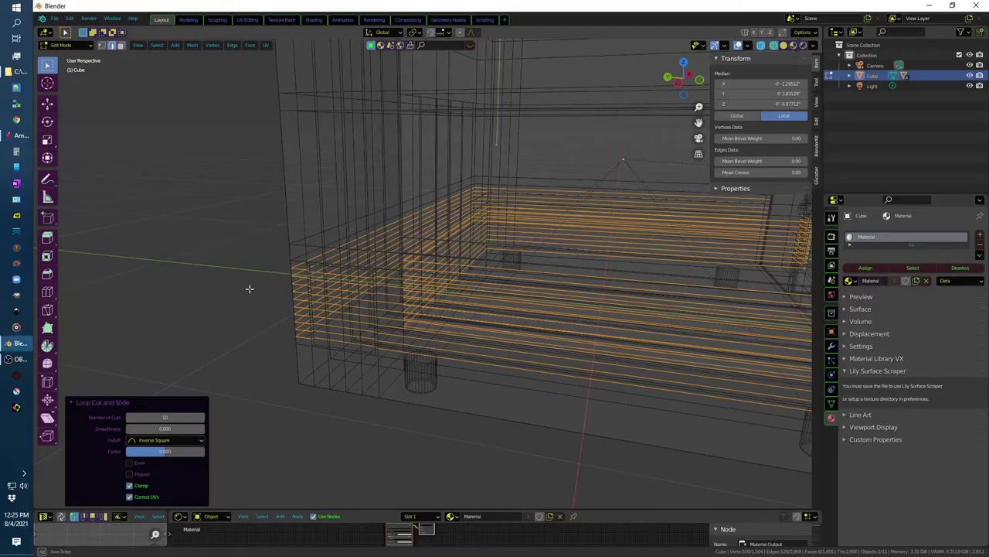
pyautogui.moveTo(249, 287); pyautogui.dragTo(271, 252, button='middle')
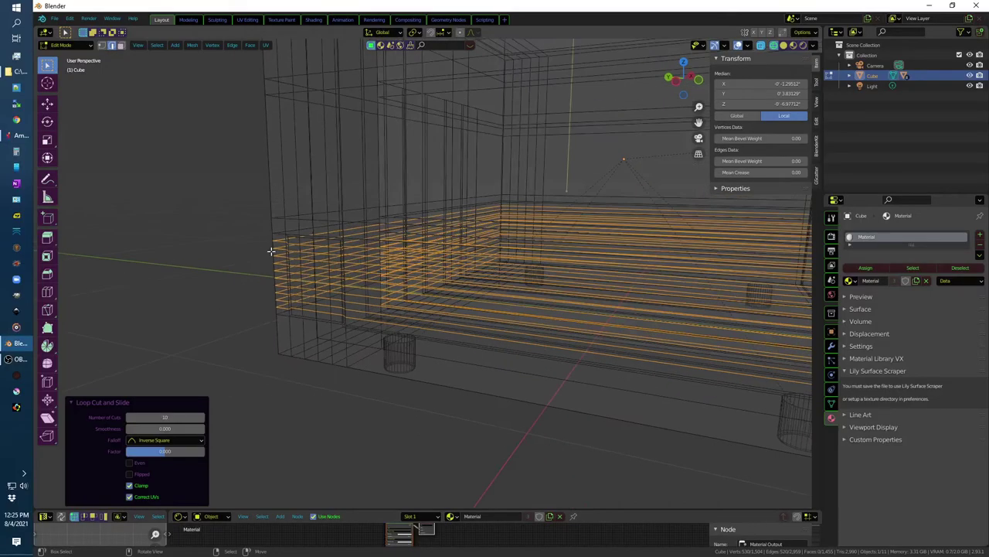
# Step: Dissolve one unwanted edge loop, then return to face selection
pyautogui.hotkey('alt', 'a')
pyautogui.keyDown('alt'); pyautogui.click(282, 308); pyautogui.keyUp('alt')
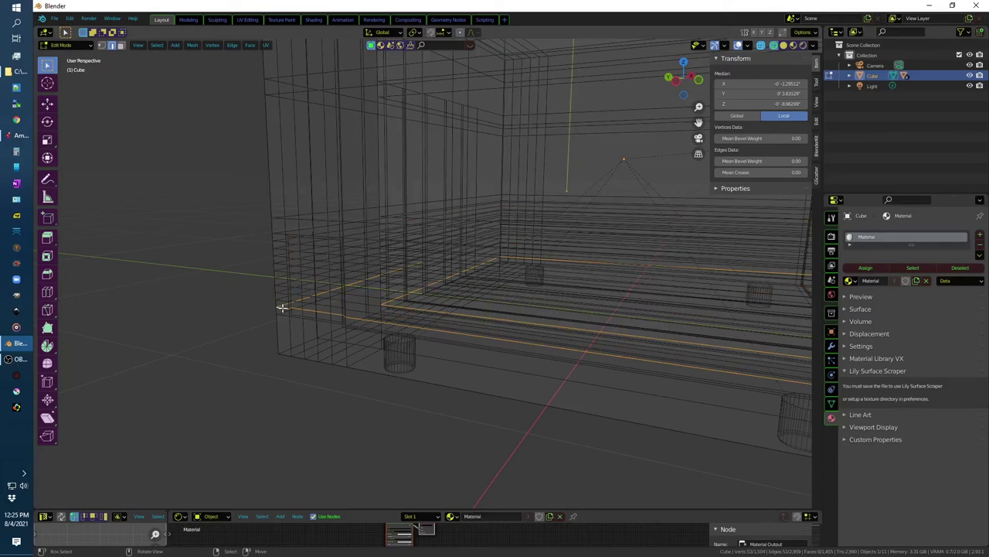
pyautogui.press('x')
pyautogui.click(271, 354)
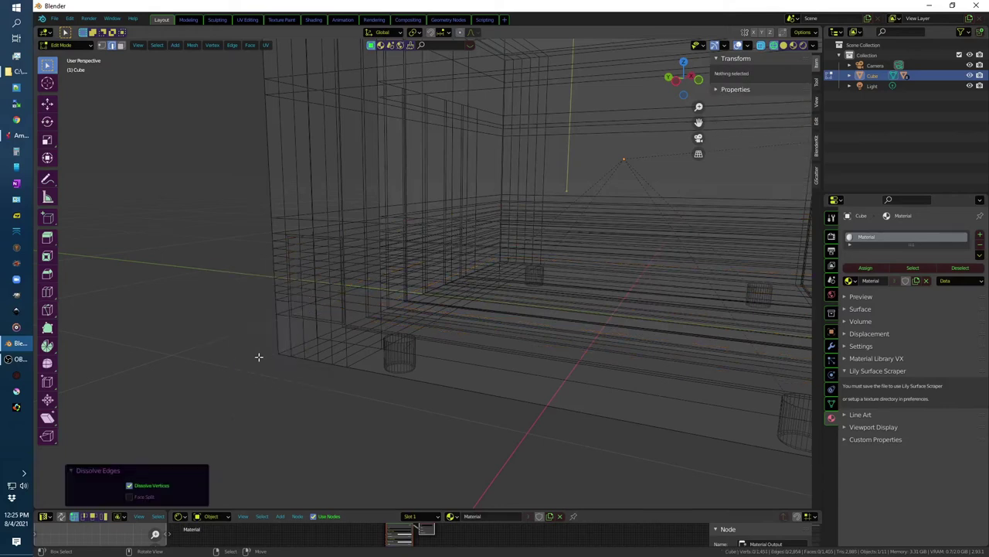
pyautogui.scroll(3, 303, 286)
pyautogui.press('3')
pyautogui.moveTo(287, 206); pyautogui.dragTo(274, 204, button='middle')
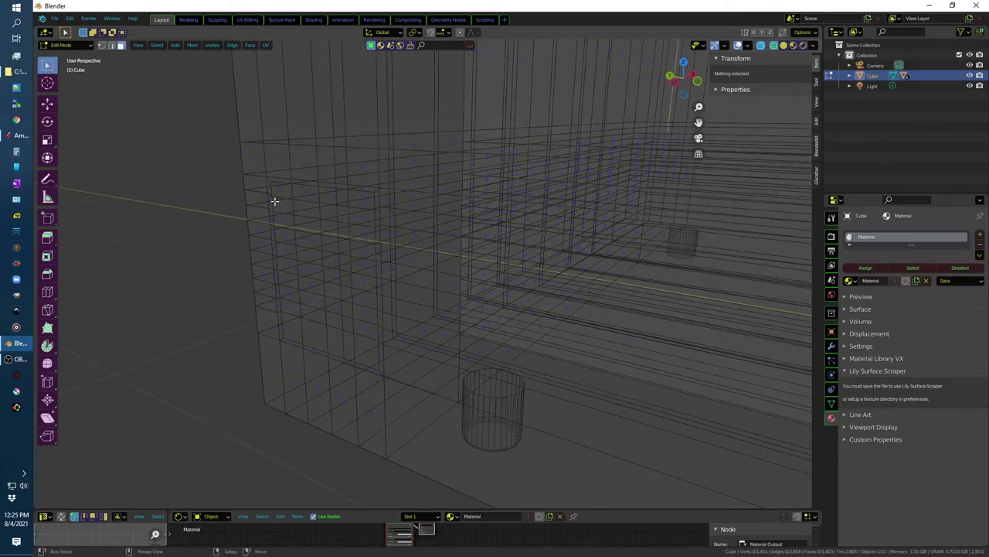
# Step: Select a rectangular patch of faces on the microwave's side wall
pyautogui.click(286, 192)
pyautogui.keyDown('shift'); pyautogui.click(336, 196); pyautogui.keyUp('shift')
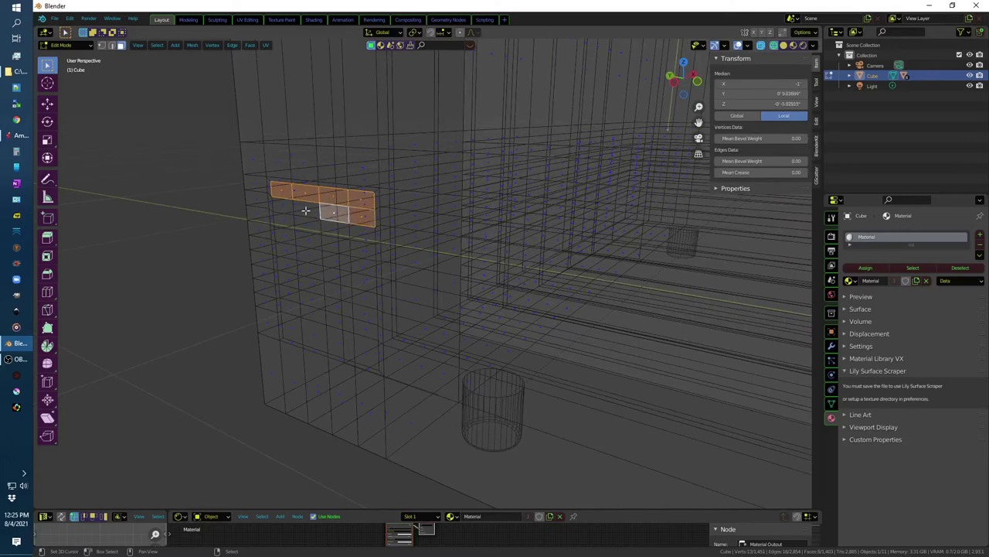
pyautogui.keyDown('ctrl'); pyautogui.click(364, 328); pyautogui.keyUp('ctrl')
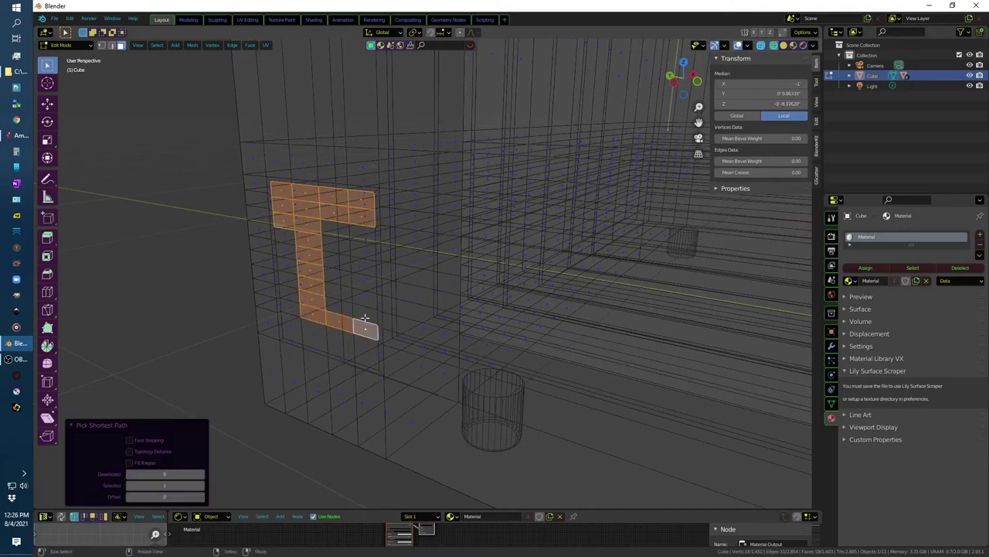
pyautogui.keyDown('ctrl'); pyautogui.click(361, 233); pyautogui.keyUp('ctrl')
pyautogui.keyDown('ctrl'); pyautogui.click(338, 305); pyautogui.keyUp('ctrl')
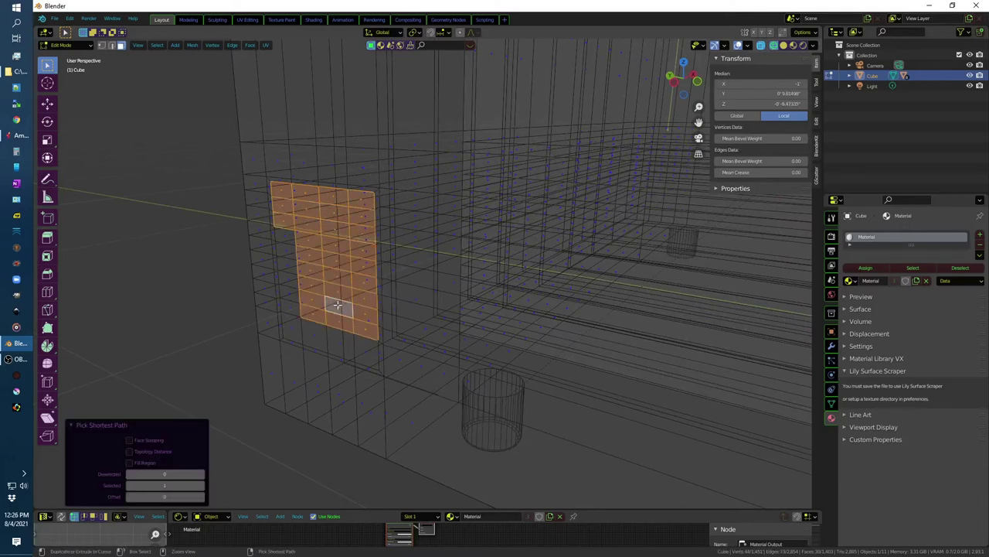
pyautogui.keyDown('ctrl'); pyautogui.click(285, 236); pyautogui.keyUp('ctrl')
pyautogui.moveTo(284, 237); pyautogui.dragTo(516, 439, button='middle')
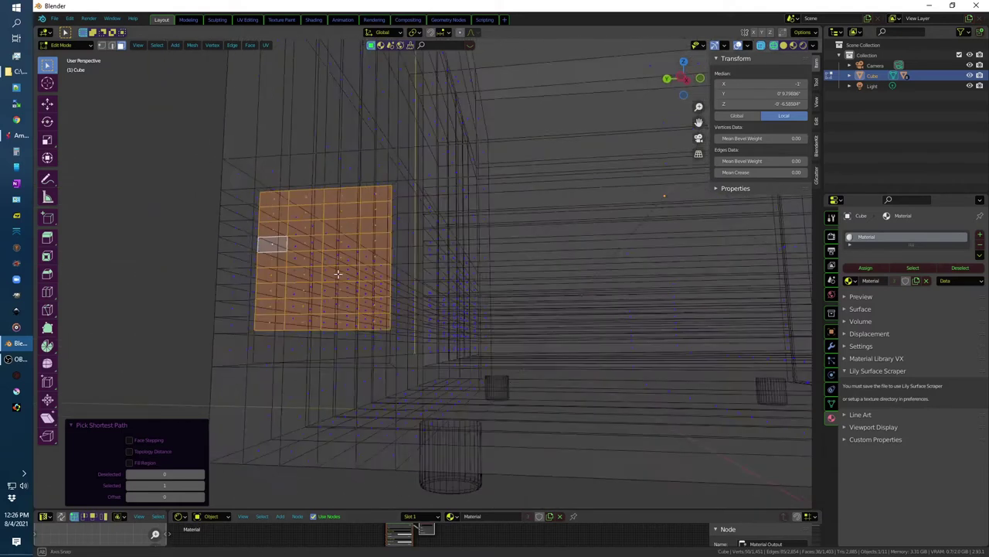
# Step: Inset each selected face individually by 91.662 thou to form the vent slot grid, then deselect
pyautogui.press('i')
pyautogui.click(555, 497)
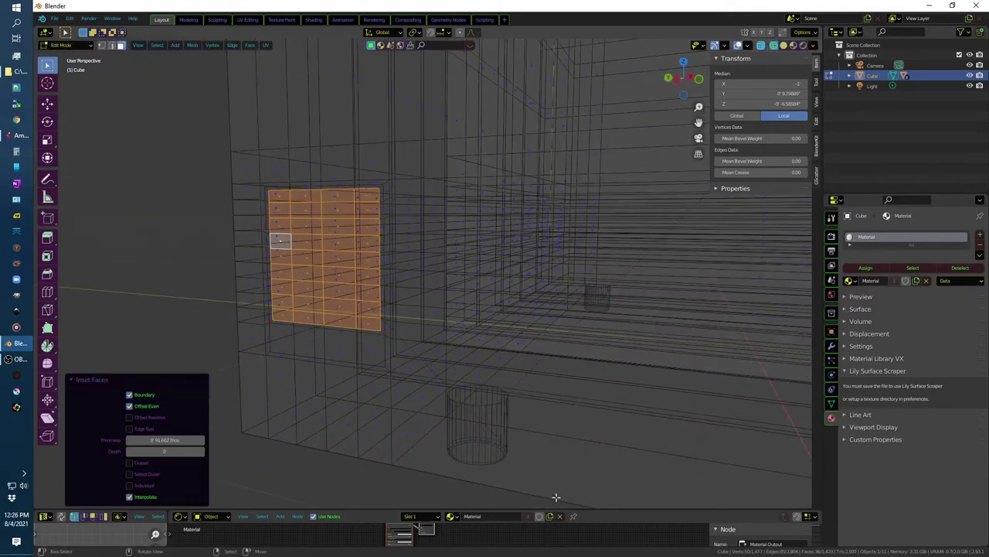
pyautogui.click(129, 485)
pyautogui.moveTo(252, 454); pyautogui.dragTo(300, 445, button='middle')
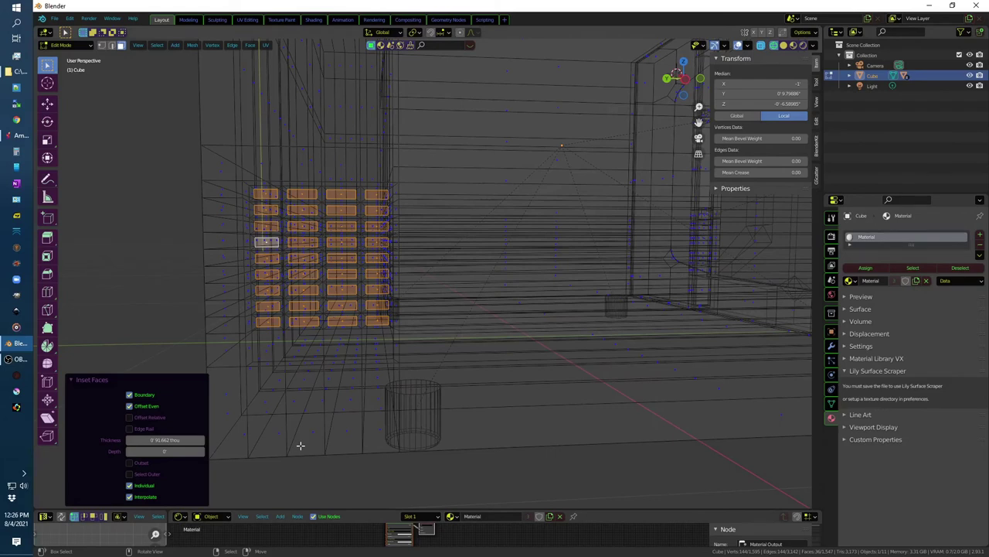
pyautogui.moveTo(300, 486)
pyautogui.mouseDown(button='middle')
pyautogui.moveTo(289, 497)
pyautogui.moveTo(327, 481)
pyautogui.moveTo(276, 441)
pyautogui.mouseUp(button='middle')
pyautogui.hotkey('alt', 'a')
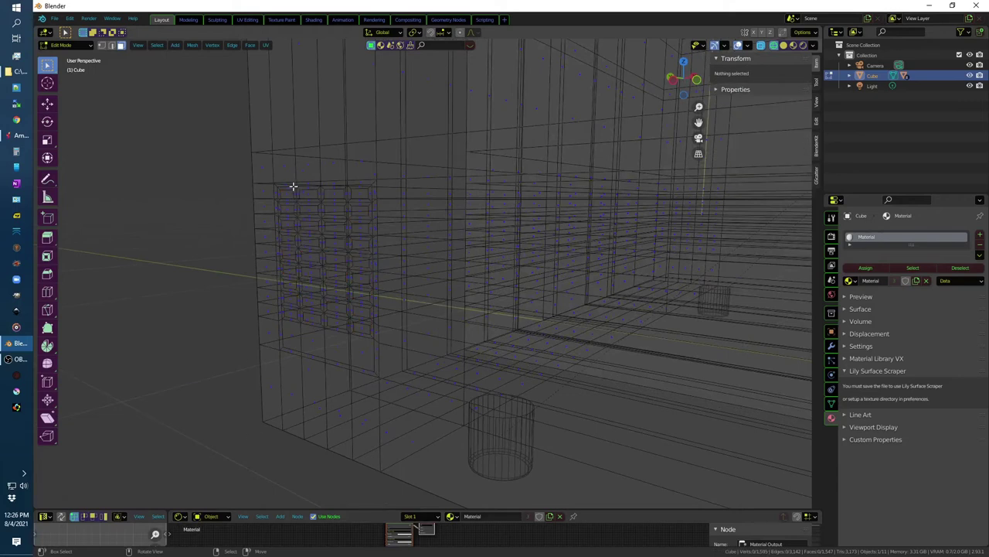
pyautogui.moveTo(293, 187); pyautogui.dragTo(311, 331)
# Step: Select a column of slot faces and slide it along the Y axis
pyautogui.moveTo(310, 330); pyautogui.dragTo(308, 307, button='middle')
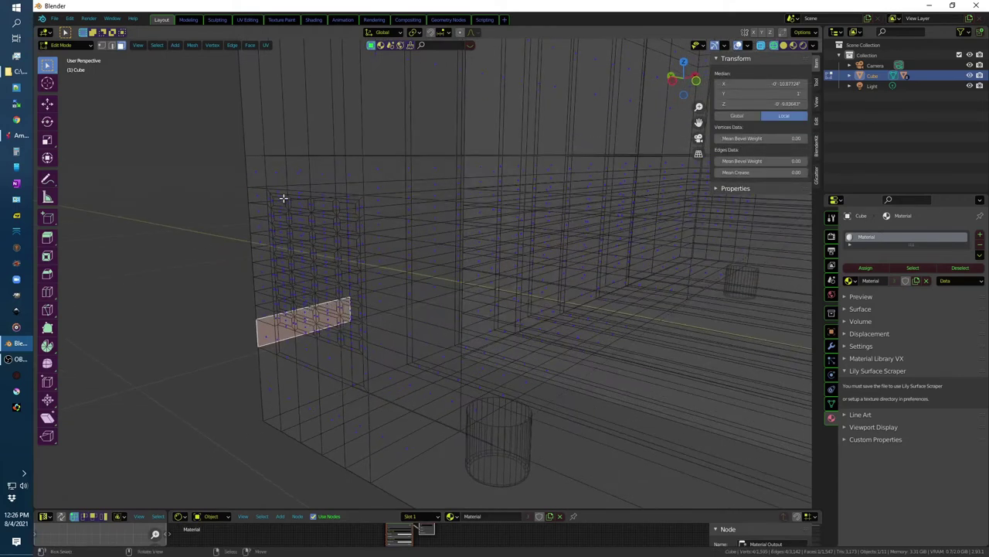
pyautogui.moveTo(294, 289); pyautogui.dragTo(295, 289)
pyautogui.moveTo(232, 267)
pyautogui.mouseDown(button='middle')
pyautogui.moveTo(289, 258)
pyautogui.moveTo(279, 126)
pyautogui.mouseUp(button='middle')
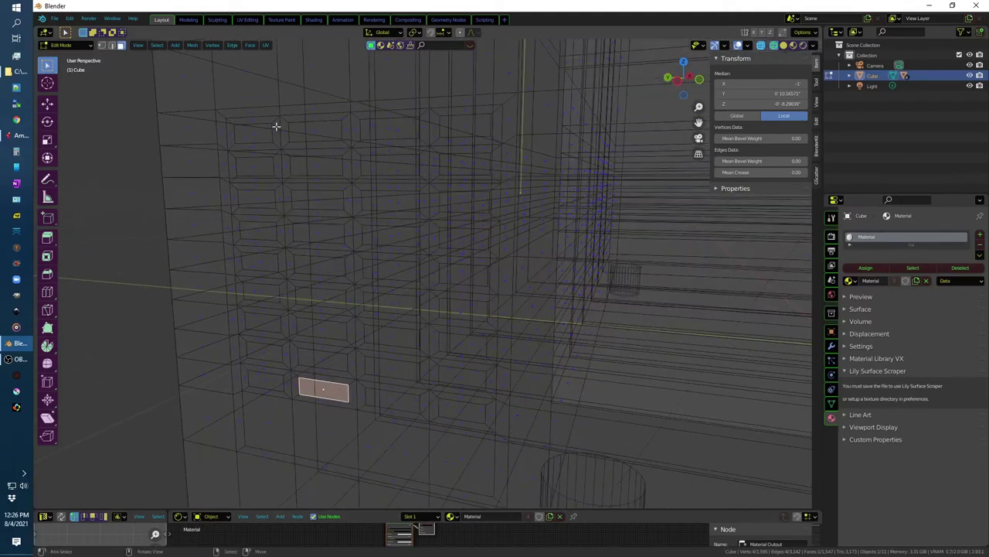
pyautogui.moveTo(289, 151); pyautogui.dragTo(288, 205)
pyautogui.moveTo(277, 225)
pyautogui.keyDown('shift'); pyautogui.mouseDown()
pyautogui.moveTo(287, 241)
pyautogui.moveTo(300, 400)
pyautogui.mouseUp(); pyautogui.keyUp('shift')
pyautogui.moveTo(289, 393); pyautogui.dragTo(349, 365, button='middle')
pyautogui.press('g')
pyautogui.press('y')
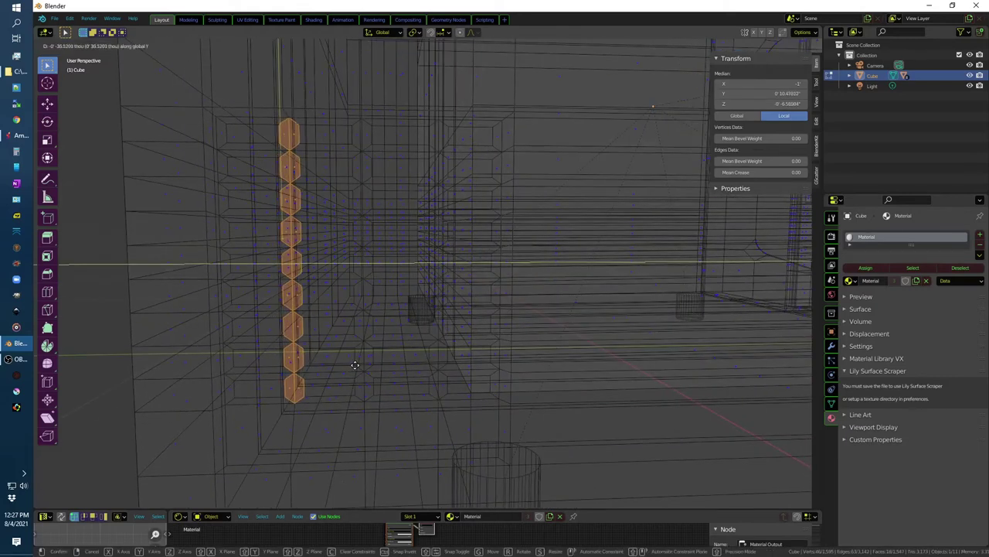
pyautogui.click(356, 365)
# Step: Select the eight slot faces of the right-hand column and turn off see-through display
pyautogui.moveTo(429, 126)
pyautogui.mouseDown(button='middle')
pyautogui.moveTo(445, 147)
pyautogui.moveTo(438, 199)
pyautogui.mouseUp(button='middle')
pyautogui.click(445, 134)
pyautogui.keyDown('shift'); pyautogui.click(438, 166); pyautogui.keyUp('shift')
pyautogui.keyDown('shift'); pyautogui.click(437, 198); pyautogui.keyUp('shift')
pyautogui.keyDown('shift'); pyautogui.click(438, 231); pyautogui.keyUp('shift')
pyautogui.moveTo(438, 231)
pyautogui.mouseDown(button='middle')
pyautogui.moveTo(455, 245)
pyautogui.moveTo(443, 257)
pyautogui.mouseUp(button='middle')
pyautogui.keyDown('shift'); pyautogui.click(448, 267); pyautogui.keyUp('shift')
pyautogui.keyDown('shift'); pyautogui.click(446, 298); pyautogui.keyUp('shift')
pyautogui.moveTo(455, 312)
pyautogui.mouseDown(button='middle')
pyautogui.moveTo(464, 251)
pyautogui.moveTo(485, 231)
pyautogui.moveTo(422, 240)
pyautogui.mouseUp(button='middle')
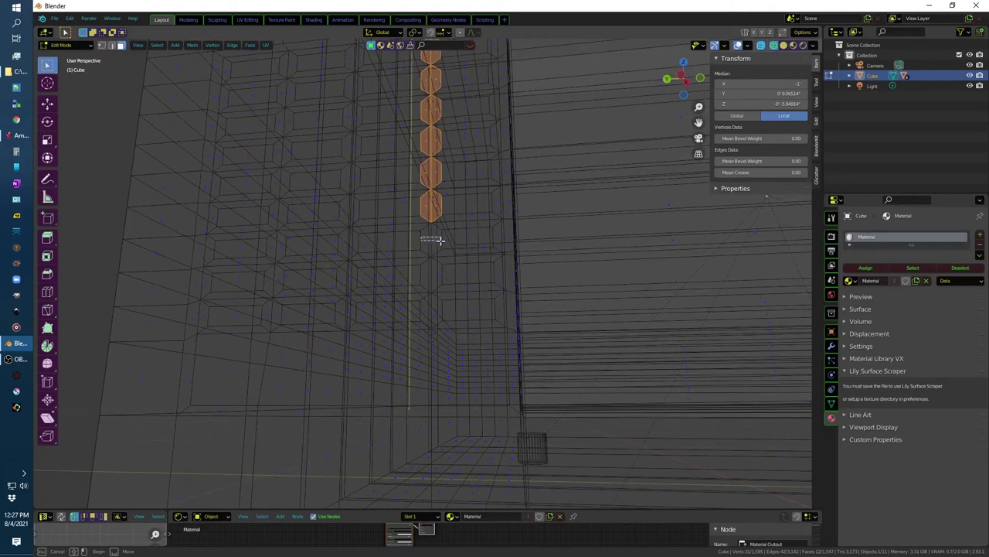
pyautogui.keyDown('shift'); pyautogui.click(435, 240); pyautogui.keyUp('shift')
pyautogui.moveTo(480, 273)
pyautogui.mouseDown(button='middle')
pyautogui.moveTo(473, 289)
pyautogui.moveTo(426, 304)
pyautogui.mouseUp(button='middle')
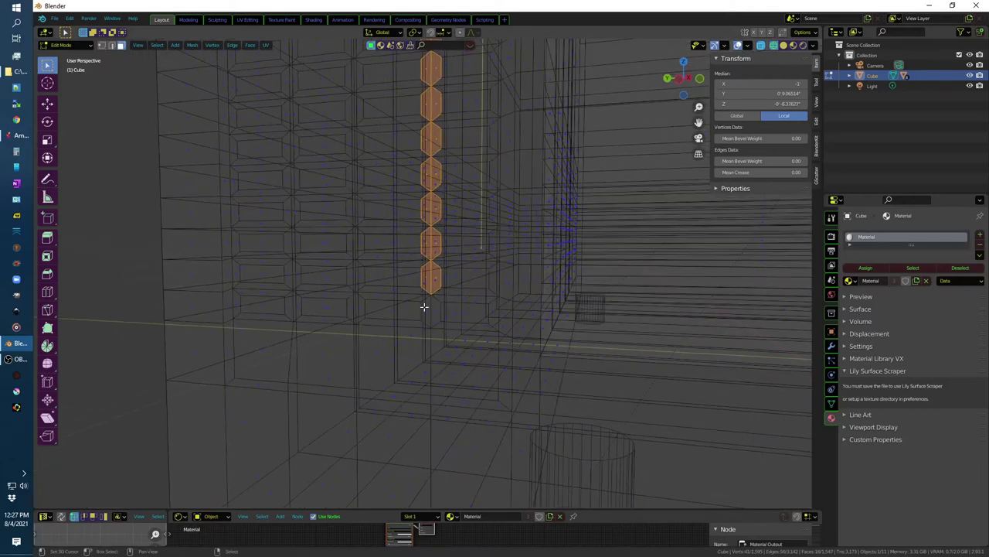
pyautogui.keyDown('shift'); pyautogui.click(428, 308); pyautogui.keyUp('shift')
pyautogui.moveTo(497, 300)
pyautogui.mouseDown(button='middle')
pyautogui.moveTo(518, 296)
pyautogui.moveTo(507, 299)
pyautogui.mouseUp(button='middle')
pyautogui.hotkey('alt', 'z')
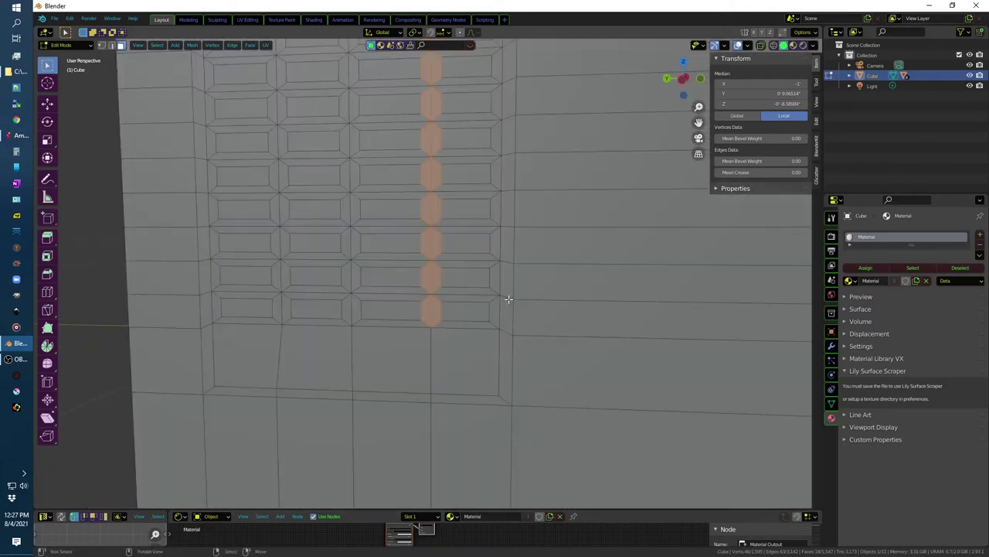
# Step: Move the slot column along Y, then undo the move
pyautogui.press('g')
pyautogui.press('y')
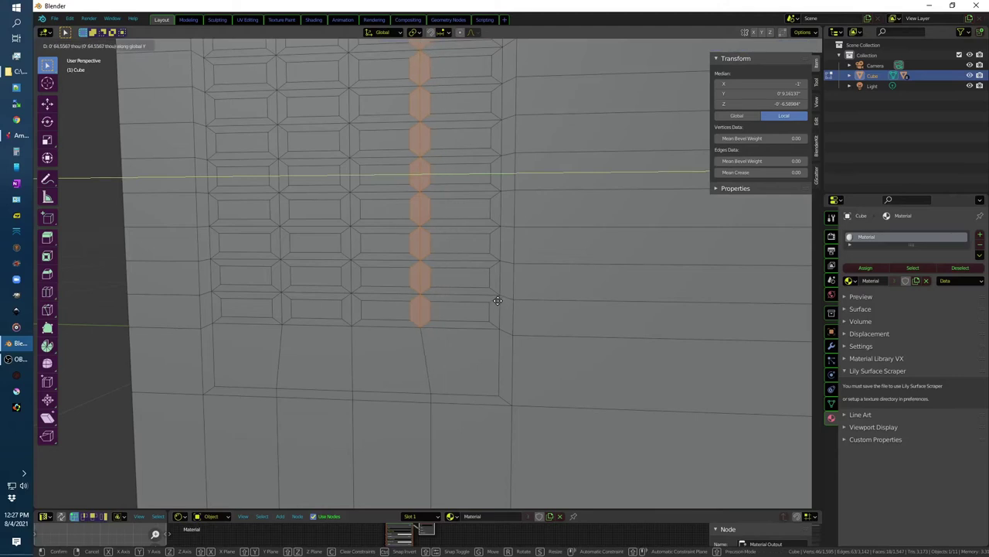
pyautogui.click(498, 300)
pyautogui.hotkey('ctrl', 'z')
# Step: Select the right-column slot faces and the top row of slots
pyautogui.click(460, 309)
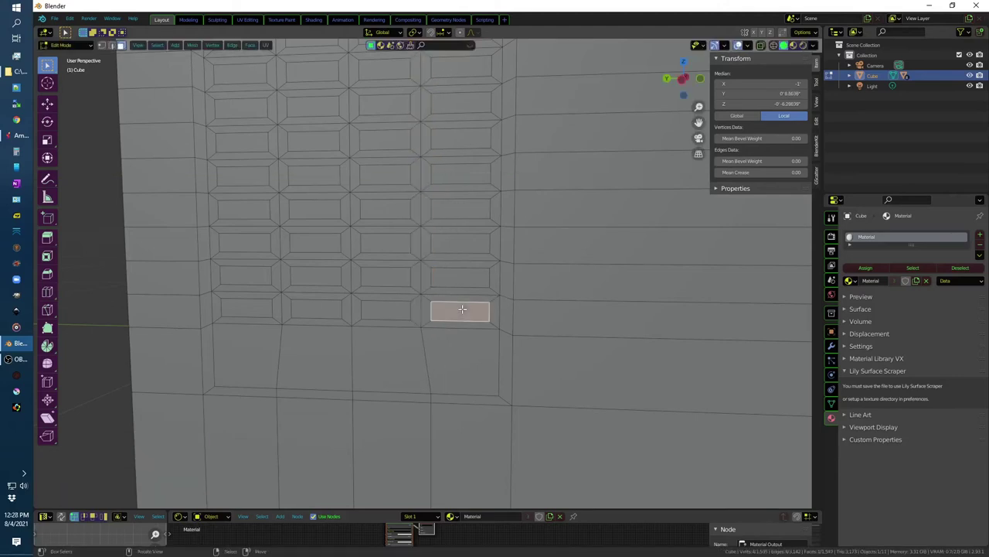
pyautogui.keyDown('shift'); pyautogui.click(460, 241); pyautogui.keyUp('shift')
pyautogui.keyDown('shift'); pyautogui.click(460, 139); pyautogui.keyUp('shift')
pyautogui.keyDown('shift'); pyautogui.click(460, 70); pyautogui.keyUp('shift')
pyautogui.keyDown('shift'); pyautogui.click(384, 70); pyautogui.keyUp('shift')
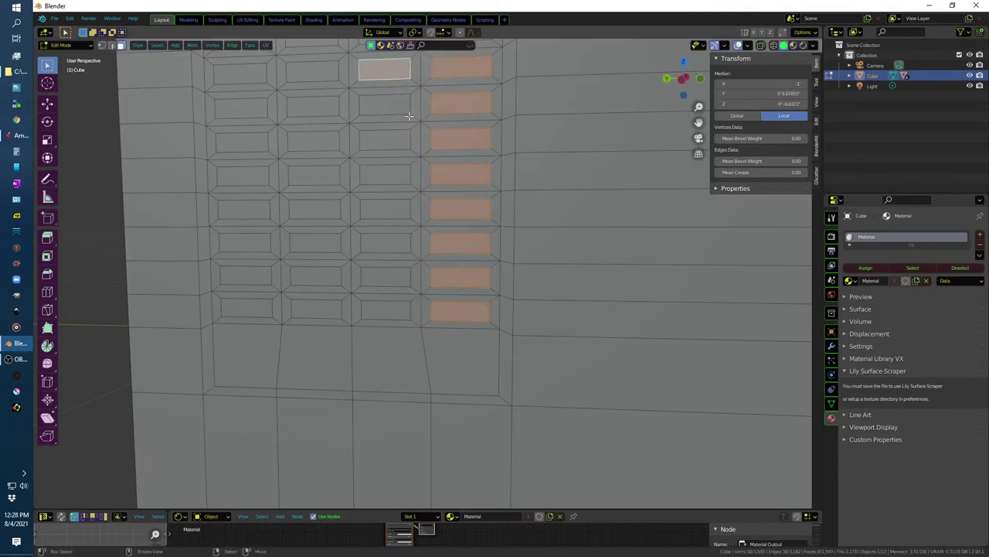
pyautogui.keyDown('shift'); pyautogui.moveTo(397, 107); pyautogui.dragTo(409, 218, button='middle'); pyautogui.keyUp('shift')
pyautogui.keyDown('shift'); pyautogui.click(487, 143); pyautogui.keyUp('shift')
pyautogui.keyDown('shift'); pyautogui.click(410, 144); pyautogui.keyUp('shift')
pyautogui.keyDown('shift'); pyautogui.click(337, 146); pyautogui.keyUp('shift')
pyautogui.keyDown('shift'); pyautogui.click(264, 147); pyautogui.keyUp('shift')
# Step: Add the remaining slot faces of the lower rows to the selection
pyautogui.keyDown('shift'); pyautogui.click(265, 180); pyautogui.keyUp('shift')
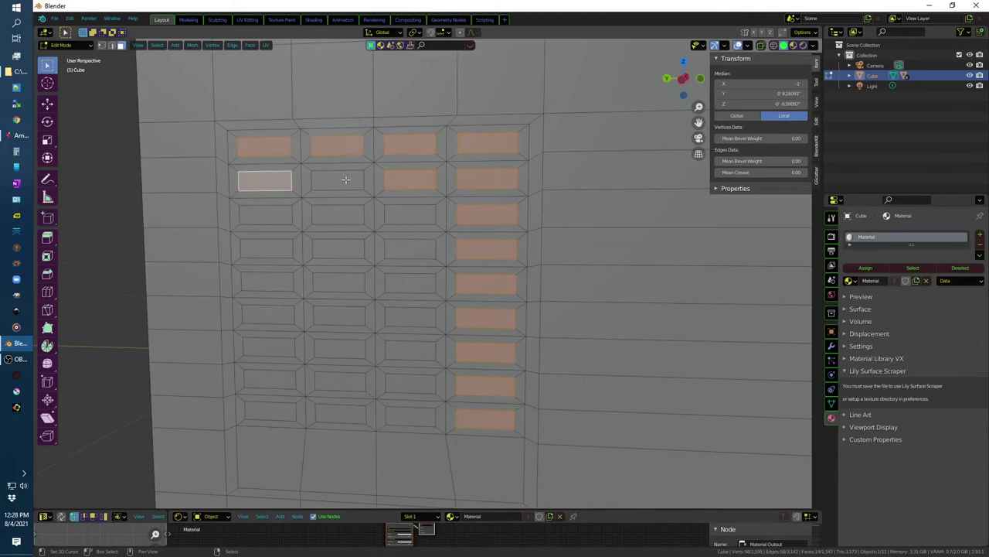
pyautogui.keyDown('shift'); pyautogui.click(338, 181); pyautogui.keyUp('shift')
pyautogui.keyDown('shift'); pyautogui.click(338, 215); pyautogui.keyUp('shift')
pyautogui.keyDown('shift'); pyautogui.click(265, 215); pyautogui.keyUp('shift')
pyautogui.keyDown('shift'); pyautogui.click(266, 249); pyautogui.keyUp('shift')
pyautogui.keyDown('shift'); pyautogui.click(410, 249); pyautogui.keyUp('shift')
pyautogui.keyDown('shift'); pyautogui.click(339, 283); pyautogui.keyUp('shift')
pyautogui.keyDown('shift'); pyautogui.click(269, 282); pyautogui.keyUp('shift')
pyautogui.keyDown('shift'); pyautogui.click(339, 316); pyautogui.keyUp('shift')
pyautogui.keyDown('shift'); pyautogui.click(412, 351); pyautogui.keyUp('shift')
pyautogui.keyDown('shift'); pyautogui.click(339, 349); pyautogui.keyUp('shift')
pyautogui.keyDown('shift'); pyautogui.click(270, 347); pyautogui.keyUp('shift')
pyautogui.keyDown('shift'); pyautogui.click(270, 378); pyautogui.keyUp('shift')
pyautogui.keyDown('shift'); pyautogui.click(411, 383); pyautogui.keyUp('shift')
pyautogui.keyDown('shift'); pyautogui.click(411, 417); pyautogui.keyUp('shift')
pyautogui.keyDown('shift'); pyautogui.click(341, 414); pyautogui.keyUp('shift')
pyautogui.keyDown('shift'); pyautogui.click(270, 411); pyautogui.keyUp('shift')
pyautogui.moveTo(269, 411); pyautogui.dragTo(470, 325, button='middle')
# Step: Push all selected slot faces about 77.2 thou along X into the microwave body
pyautogui.press('g')
pyautogui.press('x')
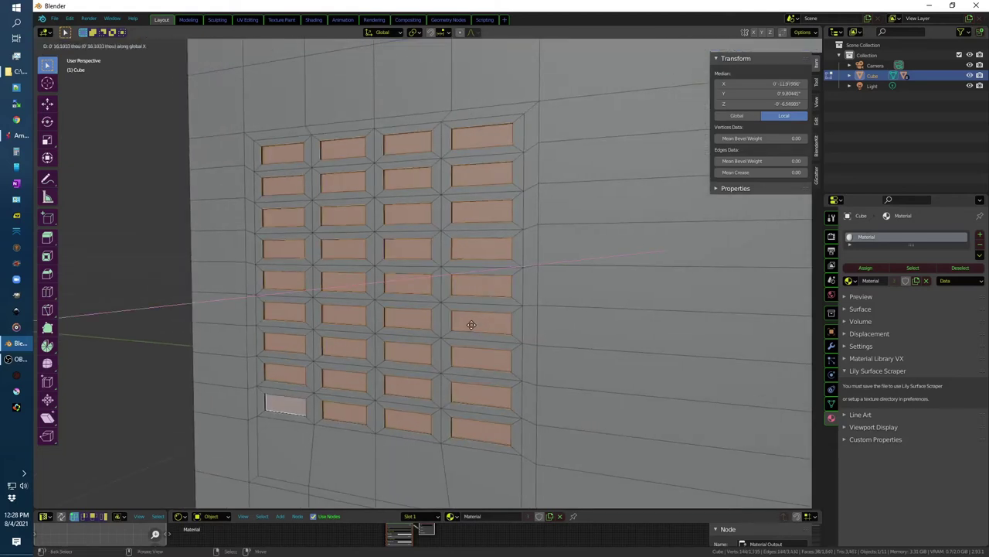
pyautogui.click(471, 325)
pyautogui.press('g')
pyautogui.press('x')
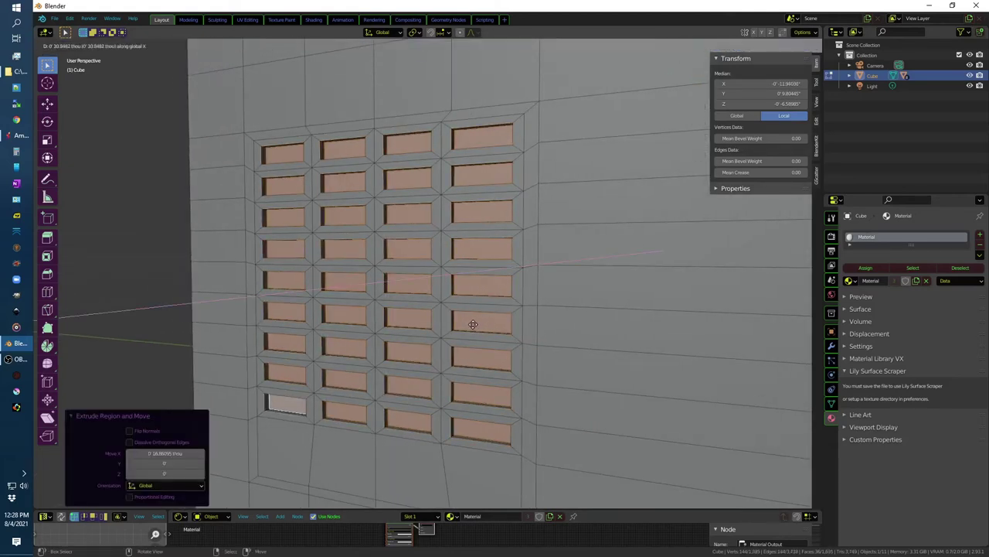
pyautogui.click(474, 325)
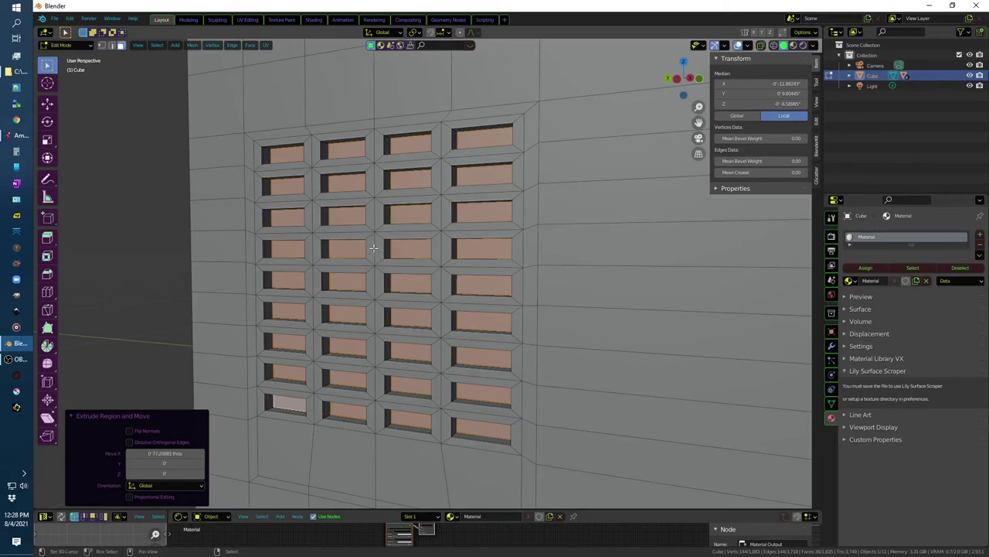
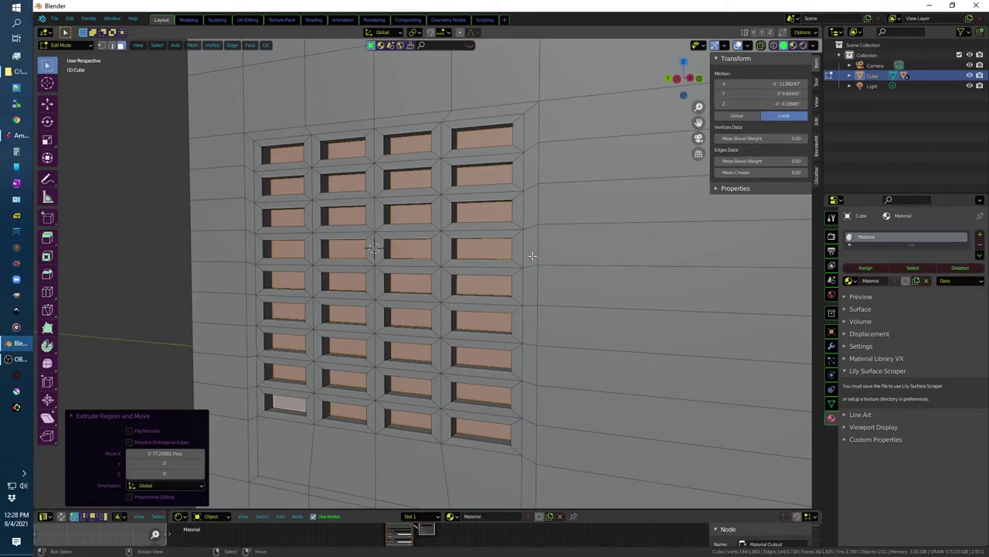
# Step: Scale each vent opening about its own origin, 1.165 along Y and 1.39 along Z
pyautogui.click(417, 34)
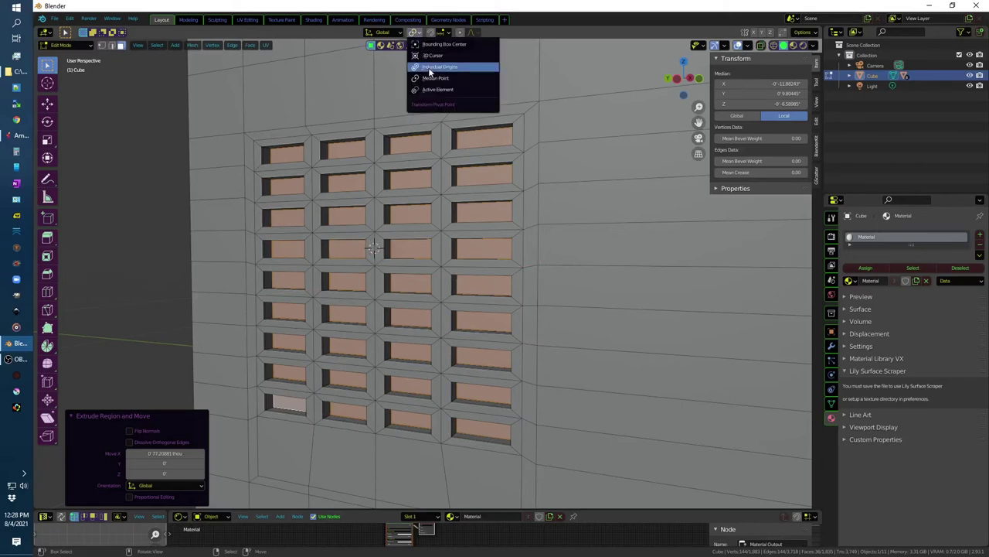
pyautogui.press('s')
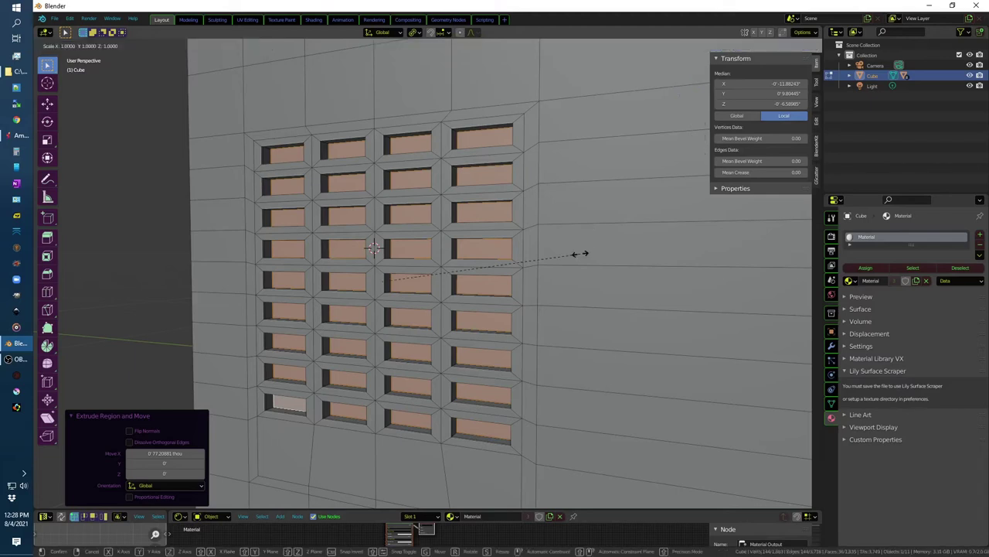
pyautogui.hotkey('shift', 'x')
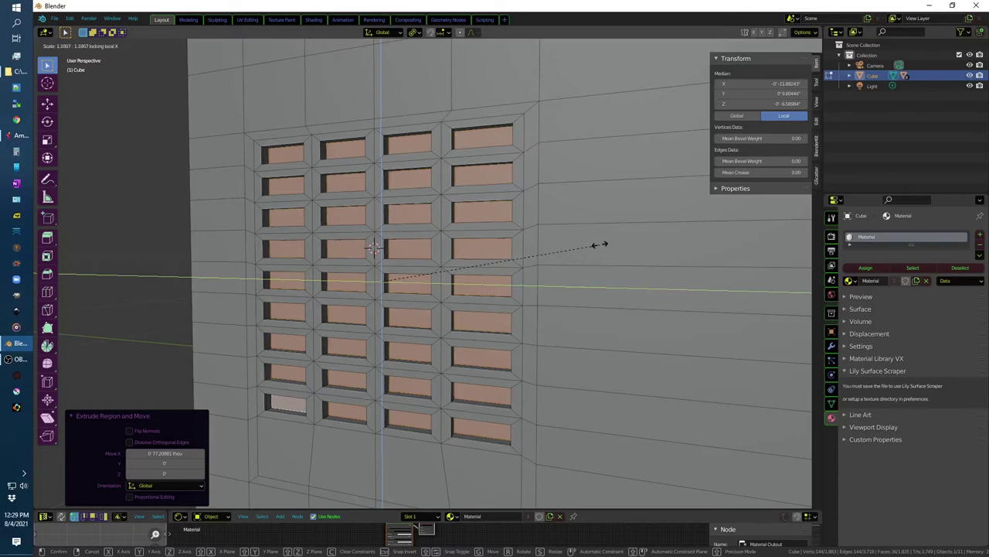
pyautogui.rightClick(616, 238)
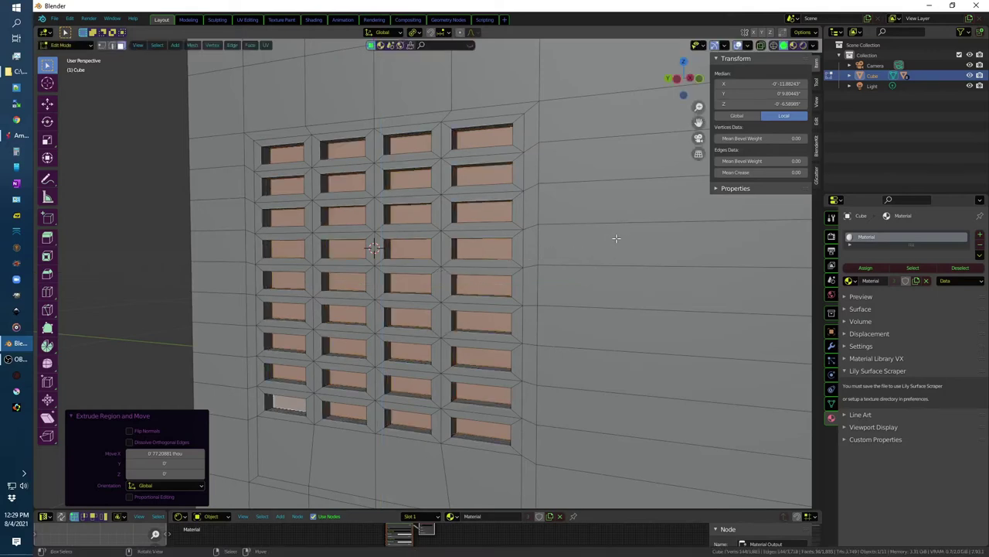
pyautogui.press('s')
pyautogui.press('y')
pyautogui.click(651, 222)
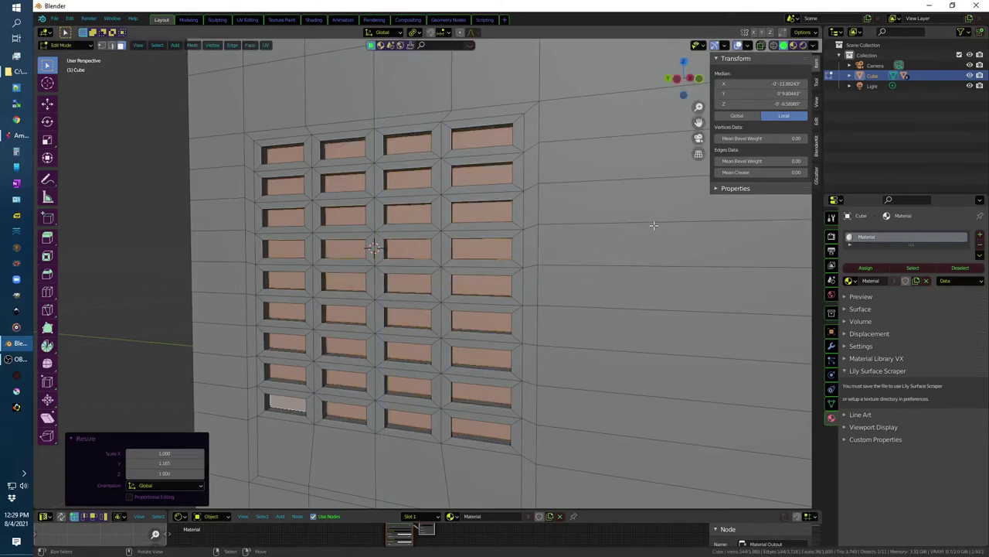
pyautogui.press('s')
pyautogui.press('z')
pyautogui.click(761, 199)
# Step: Extrude the vent openings inward along X, then deselect everything
pyautogui.press('e')
pyautogui.press('x')
pyautogui.click(589, 242)
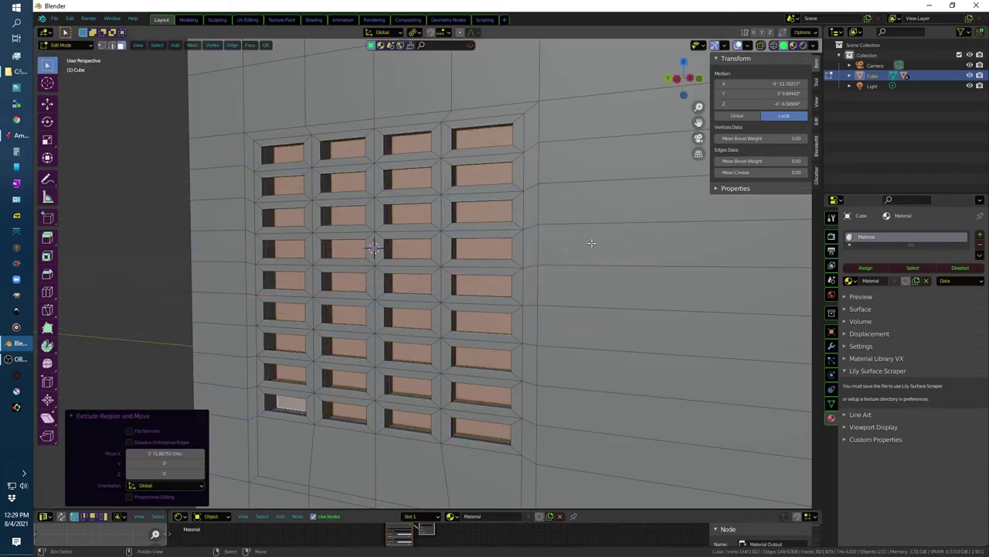
pyautogui.hotkey('alt', 'a')
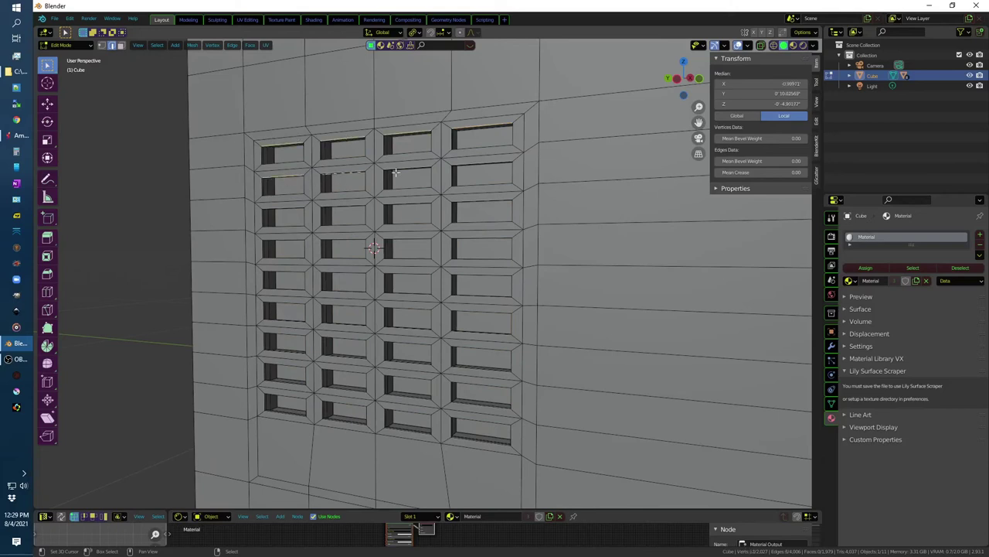
# Step: Select the top edge of every vent opening across the grid
pyautogui.moveTo(350, 199); pyautogui.dragTo(403, 154, button='middle')
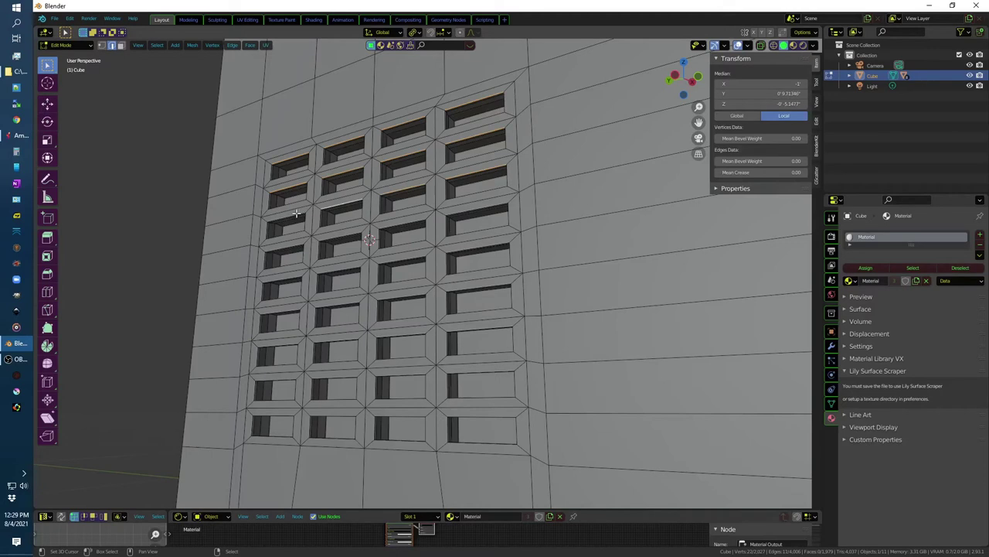
pyautogui.hotkey('alt', 'a')
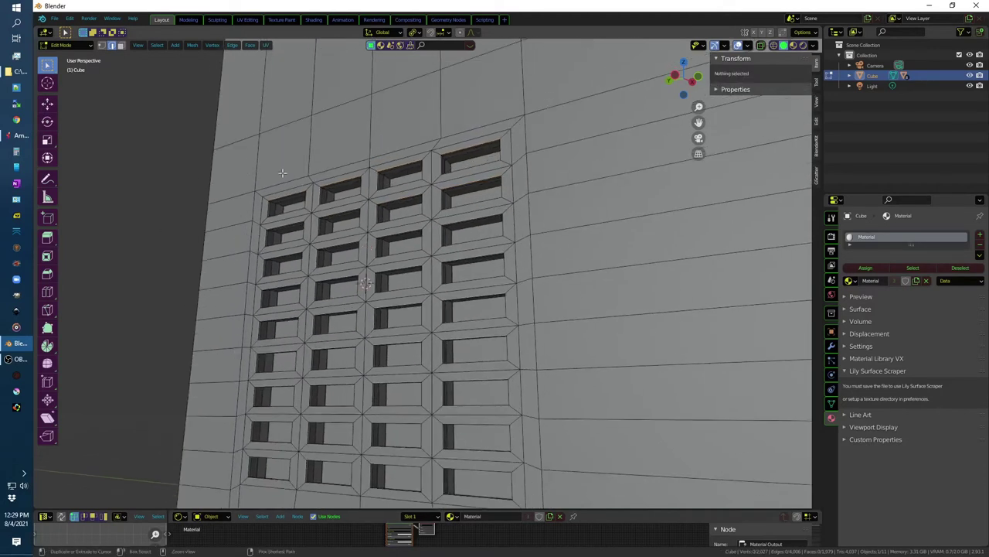
pyautogui.scroll(5, 298, 152)
pyautogui.scroll(-3, 297, 153)
pyautogui.click(255, 156)
pyautogui.keyDown('shift'); pyautogui.click(364, 122); pyautogui.keyUp('shift')
pyautogui.keyDown('shift'); pyautogui.click(502, 77); pyautogui.keyUp('shift')
pyautogui.keyDown('shift'); pyautogui.click(539, 138); pyautogui.keyUp('shift')
pyautogui.keyDown('shift'); pyautogui.click(357, 186); pyautogui.keyUp('shift')
pyautogui.keyDown('shift'); pyautogui.click(270, 224); pyautogui.keyUp('shift')
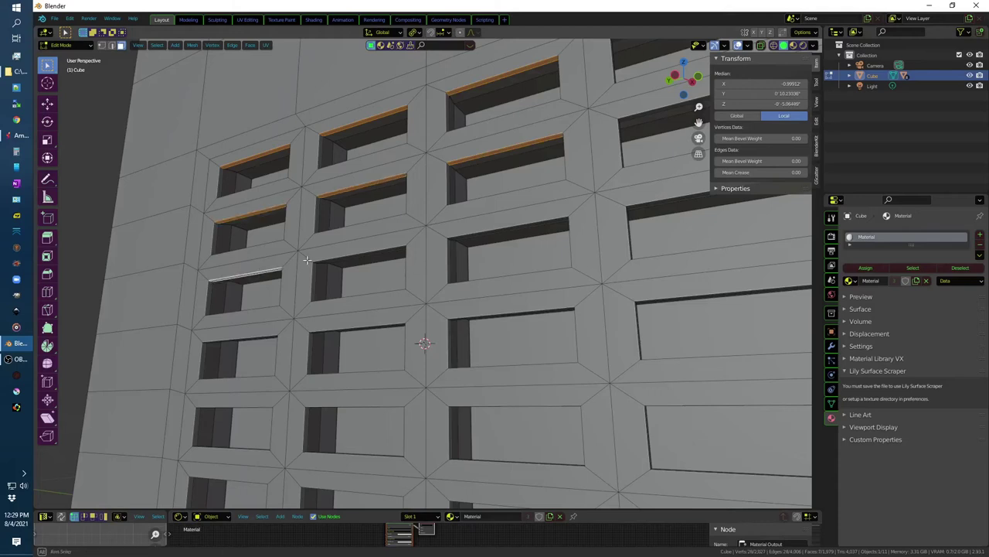
pyautogui.moveTo(311, 269); pyautogui.dragTo(333, 232, button='middle')
pyautogui.keyDown('shift'); pyautogui.click(353, 227); pyautogui.keyUp('shift')
pyautogui.keyDown('shift'); pyautogui.click(226, 349); pyautogui.keyUp('shift')
pyautogui.keyDown('shift'); pyautogui.click(346, 292); pyautogui.keyUp('shift')
pyautogui.moveTo(346, 292)
pyautogui.mouseDown(button='middle')
pyautogui.moveTo(340, 189)
pyautogui.moveTo(360, 213)
pyautogui.mouseUp(button='middle')
pyautogui.keyDown('shift'); pyautogui.click(360, 210); pyautogui.keyUp('shift')
pyautogui.keyDown('shift'); pyautogui.click(227, 286); pyautogui.keyUp('shift')
pyautogui.keyDown('shift'); pyautogui.click(219, 352); pyautogui.keyUp('shift')
pyautogui.keyDown('shift'); pyautogui.click(352, 287); pyautogui.keyUp('shift')
pyautogui.keyDown('shift'); pyautogui.click(290, 403); pyautogui.keyUp('shift')
pyautogui.keyDown('shift'); pyautogui.click(226, 430); pyautogui.keyUp('shift')
pyautogui.moveTo(226, 430)
pyautogui.mouseDown(button='middle')
pyautogui.moveTo(207, 361)
pyautogui.moveTo(159, 327)
pyautogui.mouseUp(button='middle')
pyautogui.keyDown('shift'); pyautogui.click(184, 390); pyautogui.keyUp('shift')
pyautogui.moveTo(221, 298); pyautogui.dragTo(255, 309, button='middle')
pyautogui.keyDown('shift'); pyautogui.click(256, 308); pyautogui.keyUp('shift')
pyautogui.keyDown('shift'); pyautogui.click(479, 151); pyautogui.keyUp('shift')
pyautogui.keyDown('shift'); pyautogui.click(464, 101); pyautogui.keyUp('shift')
pyautogui.keyDown('shift'); pyautogui.click(259, 222); pyautogui.keyUp('shift')
pyautogui.keyDown('shift'); pyautogui.click(402, 68); pyautogui.keyUp('shift')
pyautogui.moveTo(402, 68)
pyautogui.mouseDown(button='middle')
pyautogui.moveTo(360, 217)
pyautogui.moveTo(290, 356)
pyautogui.mouseUp(button='middle')
pyautogui.keyDown('shift'); pyautogui.click(281, 328); pyautogui.keyUp('shift')
pyautogui.keyDown('shift'); pyautogui.click(360, 288); pyautogui.keyUp('shift')
pyautogui.keyDown('shift'); pyautogui.click(371, 218); pyautogui.keyUp('shift')
pyautogui.keyDown('shift'); pyautogui.click(290, 259); pyautogui.keyUp('shift')
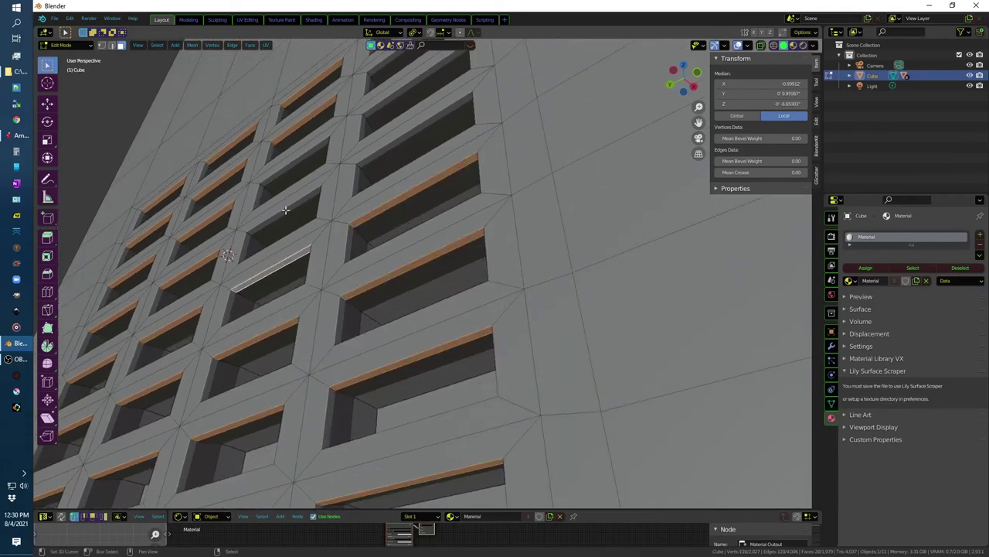
pyautogui.keyDown('shift'); pyautogui.click(285, 210); pyautogui.keyUp('shift')
pyautogui.keyDown('shift'); pyautogui.click(410, 131); pyautogui.keyUp('shift')
pyautogui.keyDown('shift'); pyautogui.click(410, 85); pyautogui.keyUp('shift')
pyautogui.keyDown('shift'); pyautogui.click(364, 129); pyautogui.keyUp('shift')
pyautogui.moveTo(364, 128); pyautogui.dragTo(354, 209, button='middle')
pyautogui.keyDown('shift'); pyautogui.click(370, 146); pyautogui.keyUp('shift')
pyautogui.moveTo(370, 146)
pyautogui.mouseDown(button='middle')
pyautogui.moveTo(549, 327)
pyautogui.moveTo(561, 327)
pyautogui.mouseUp(button='middle')
# Step: Move the selected top edges about -31 thou along X and -47 thou along Z
pyautogui.press('g')
pyautogui.press('x')
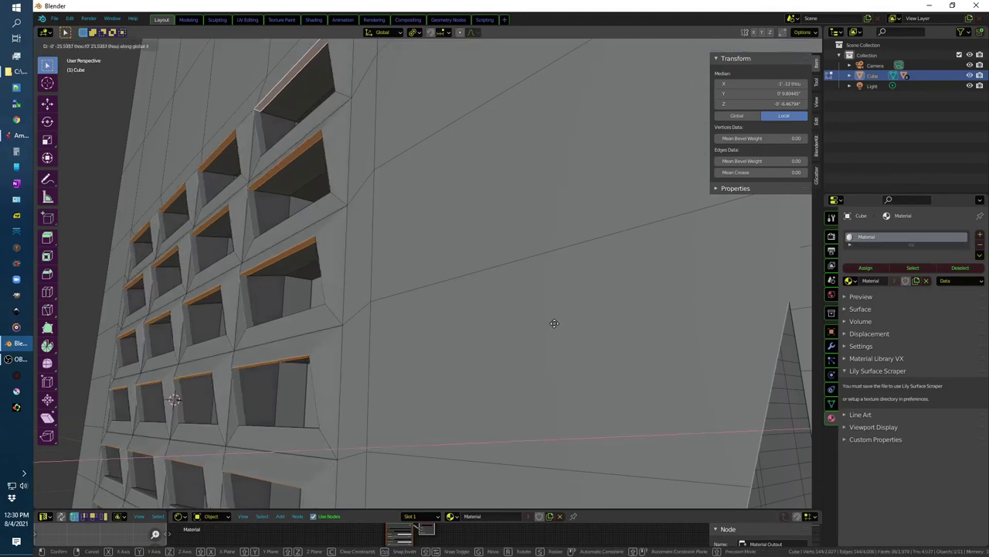
pyautogui.click(549, 340)
pyautogui.press('g')
pyautogui.press('z')
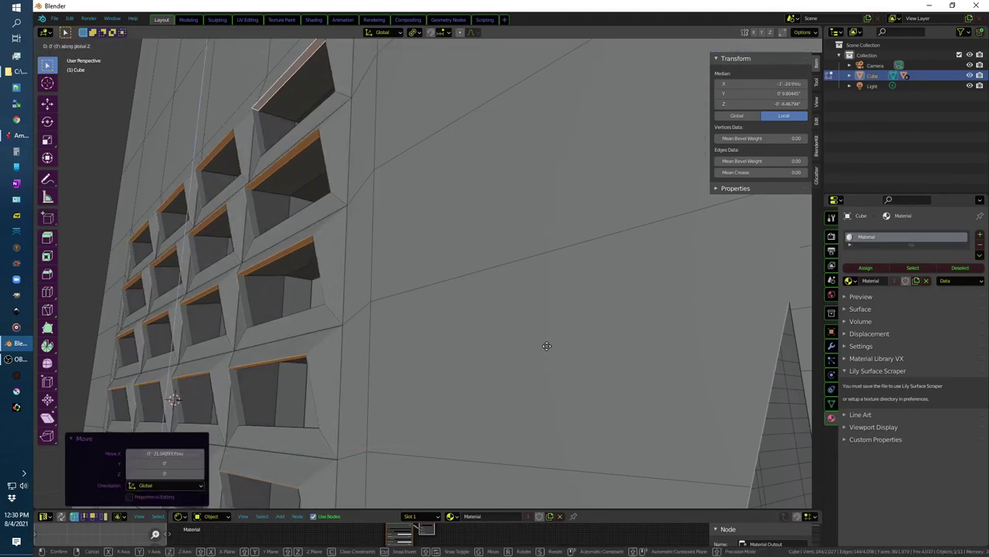
pyautogui.click(539, 357)
pyautogui.scroll(-2, 525, 354)
pyautogui.scroll(-3, 541, 353)
pyautogui.scroll(-3, 502, 332)
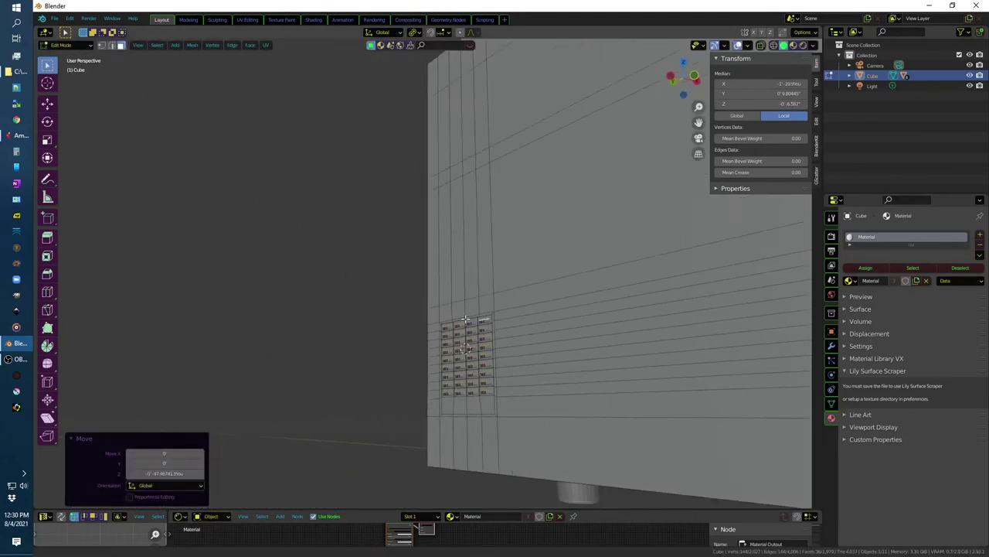
# Step: Return to Object Mode, shade the microwave body smooth and expand its Normals settings
pyautogui.scroll(-3, 356, 301)
pyautogui.click(240, 283)
pyautogui.moveTo(240, 283)
pyautogui.mouseDown(button='middle')
pyautogui.moveTo(231, 332)
pyautogui.moveTo(214, 357)
pyautogui.moveTo(579, 320)
pyautogui.mouseUp(button='middle')
pyautogui.scroll(-3, 214, 358)
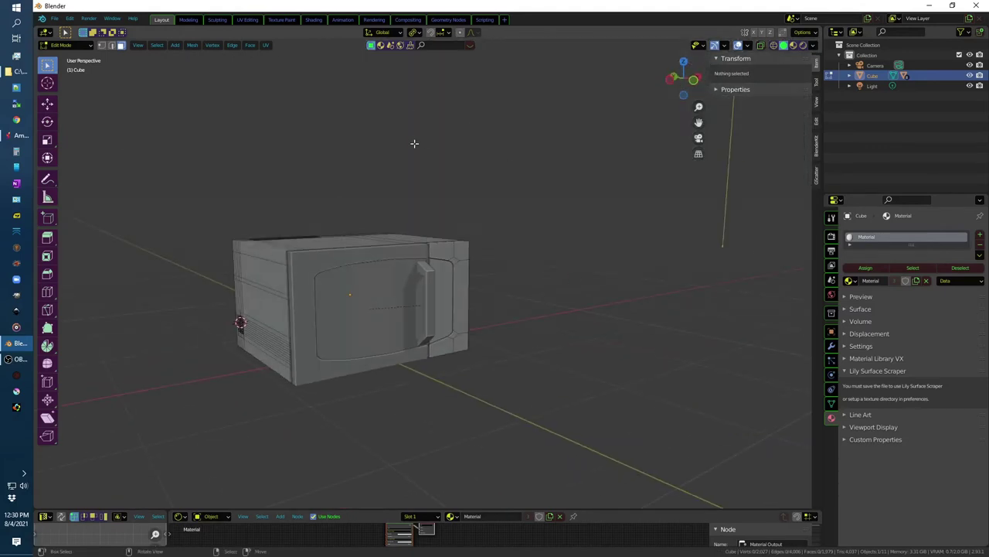
pyautogui.press('Tab')
pyautogui.click(160, 45)
pyautogui.click(177, 252)
pyautogui.click(833, 375)
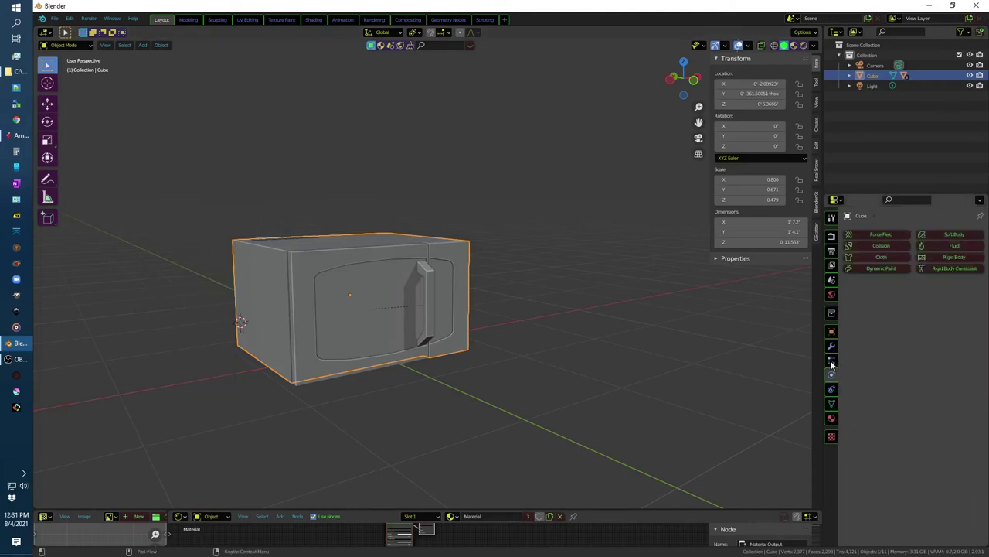
pyautogui.click(833, 404)
pyautogui.click(860, 410)
# Step: Shade the door smooth and enable Auto Smooth on the handle
pyautogui.moveTo(522, 349); pyautogui.dragTo(378, 256, button='middle')
pyautogui.click(378, 257)
pyautogui.rightClick(636, 289)
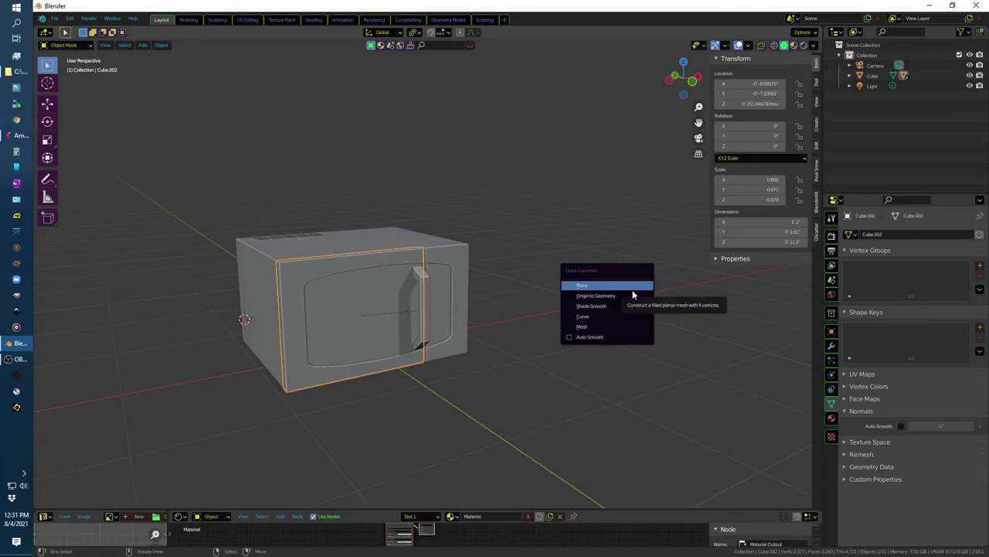
pyautogui.click(579, 309)
pyautogui.moveTo(556, 325)
pyautogui.mouseDown(button='middle')
pyautogui.moveTo(425, 293)
pyautogui.moveTo(579, 304)
pyautogui.mouseUp(button='middle')
pyautogui.click(425, 293)
pyautogui.click(901, 425)
# Step: Inspect the model in wireframe and top views, then choose the Add Cylinder tool
pyautogui.moveTo(443, 375)
pyautogui.mouseDown(button='middle')
pyautogui.moveTo(402, 389)
pyautogui.moveTo(421, 320)
pyautogui.mouseUp(button='middle')
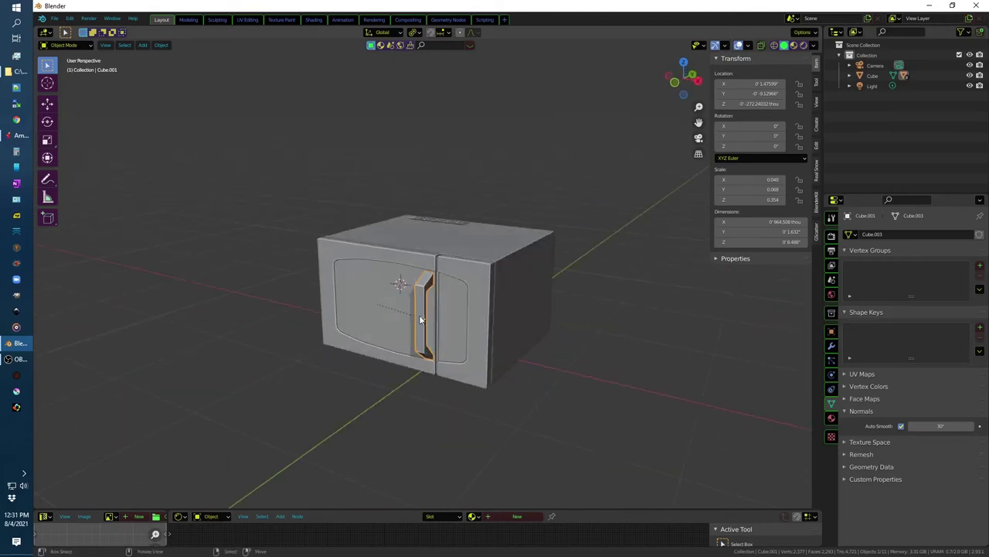
pyautogui.click(416, 261)
pyautogui.moveTo(589, 304)
pyautogui.mouseDown(button='middle')
pyautogui.moveTo(461, 284)
pyautogui.moveTo(594, 288)
pyautogui.moveTo(598, 343)
pyautogui.moveTo(517, 316)
pyautogui.moveTo(427, 339)
pyautogui.mouseUp(button='middle')
pyautogui.hotkey('shift', 'z')
pyautogui.hotkey('shift', 'z')
pyautogui.hotkey('alt', 'a')
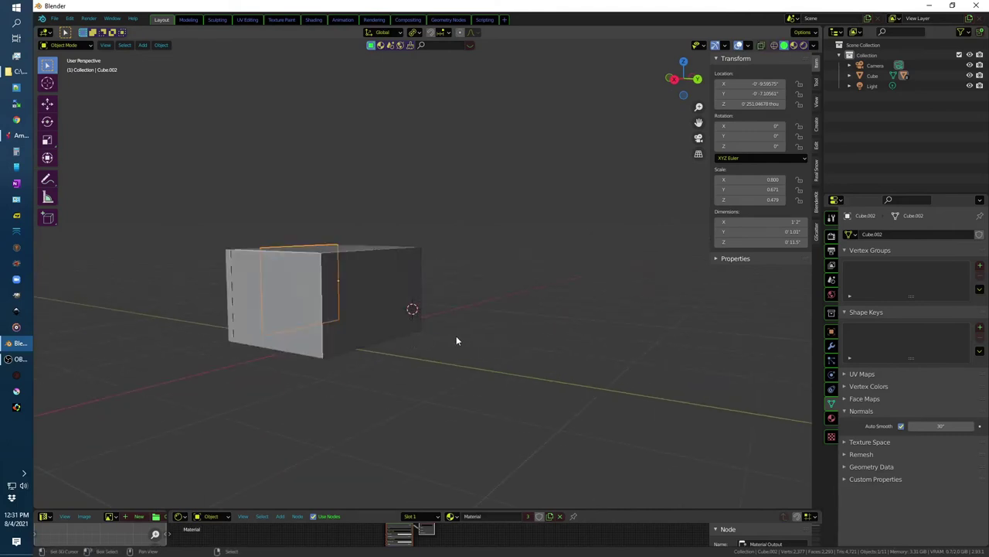
pyautogui.hotkey('shift', 'a')
pyautogui.moveTo(515, 258); pyautogui.dragTo(464, 327, button='middle')
pyautogui.press('KP_7')
pyautogui.moveTo(629, 245)
pyautogui.mouseDown(button='middle')
pyautogui.moveTo(492, 256)
pyautogui.moveTo(579, 300)
pyautogui.moveTo(420, 325)
pyautogui.mouseUp(button='middle')
pyautogui.hotkey('shift', 'a')
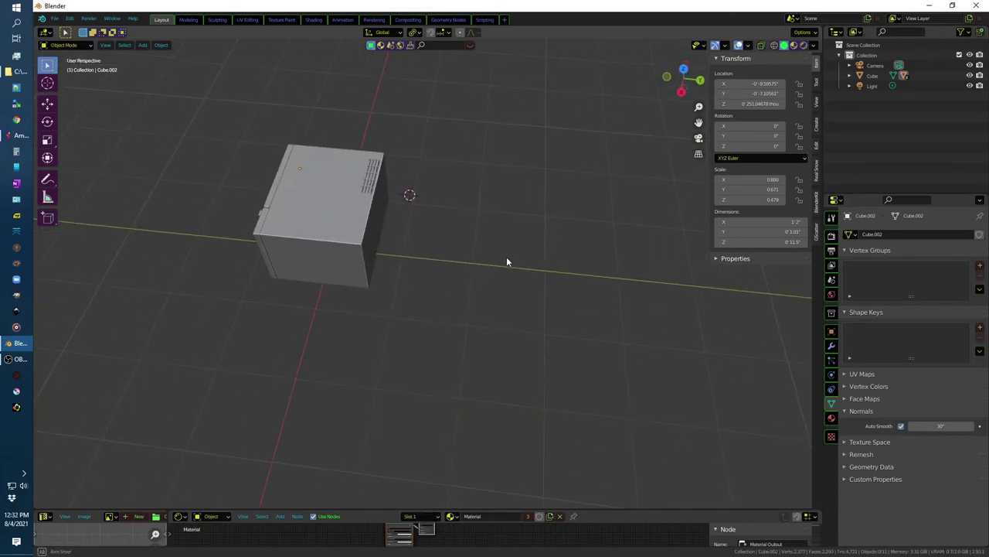
pyautogui.moveTo(508, 259); pyautogui.dragTo(133, 247, button='middle')
pyautogui.moveTo(47, 218); pyautogui.dragTo(89, 263)
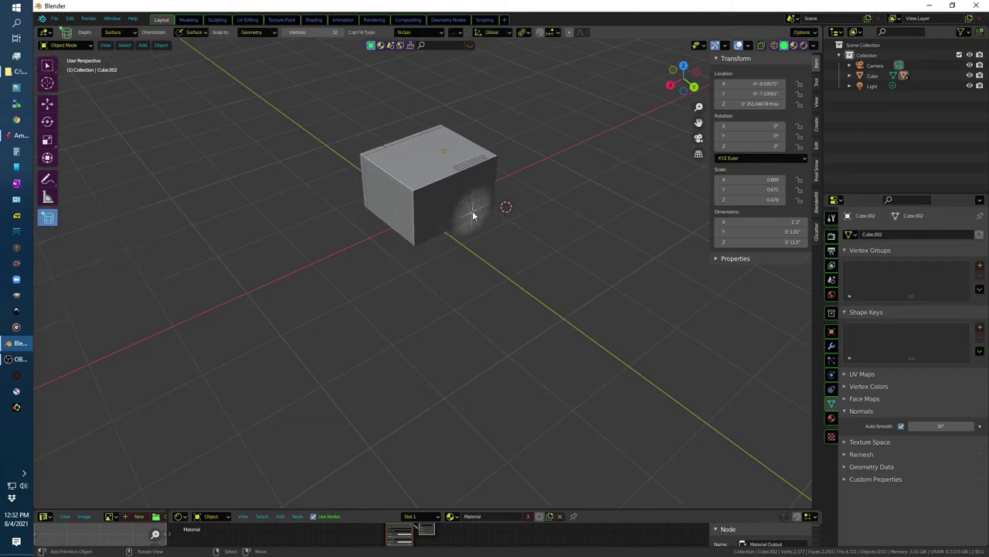
# Step: Place a cylinder on the microwave's back face and shrink it
pyautogui.scroll(5, 483, 199)
pyautogui.moveTo(487, 211); pyautogui.dragTo(492, 217)
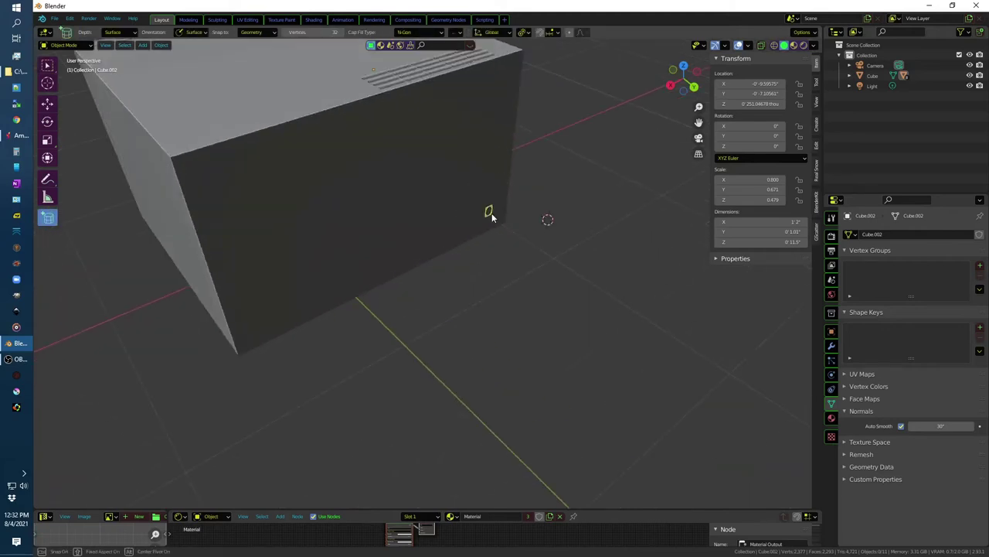
pyautogui.click(507, 224)
pyautogui.click(48, 65)
pyautogui.moveTo(452, 233)
pyautogui.mouseDown(button='middle')
pyautogui.moveTo(413, 220)
pyautogui.moveTo(536, 283)
pyautogui.mouseUp(button='middle')
pyautogui.press('s')
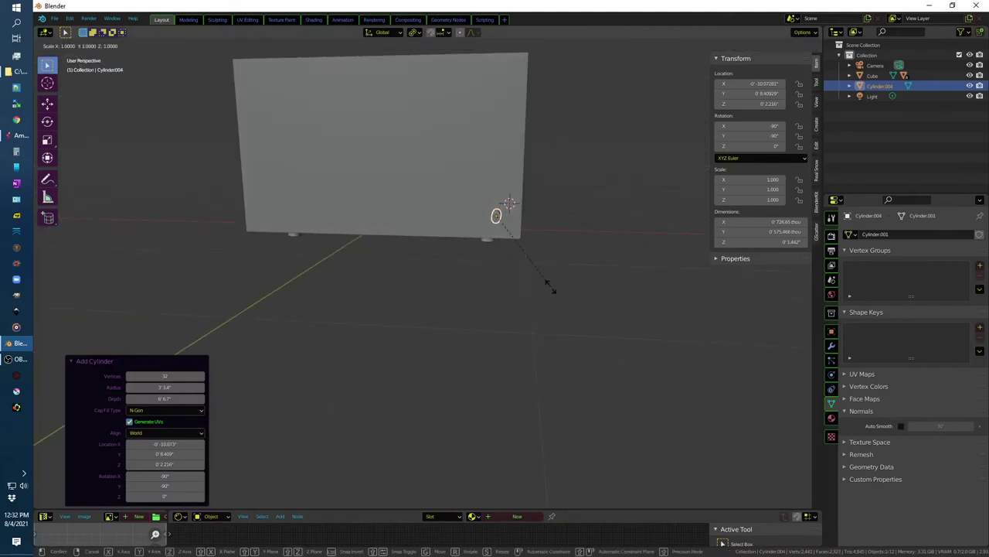
pyautogui.click(510, 242)
pyautogui.scroll(3, 484, 195)
# Step: Extrude the cylinder's end face and scale it to 0.58 into a tapered tube, back in Object Mode
pyautogui.press('Tab')
pyautogui.press('e')
pyautogui.press('s')
pyautogui.click(503, 302)
pyautogui.moveTo(503, 302); pyautogui.dragTo(589, 307, button='middle')
pyautogui.scroll(-5, 572, 296)
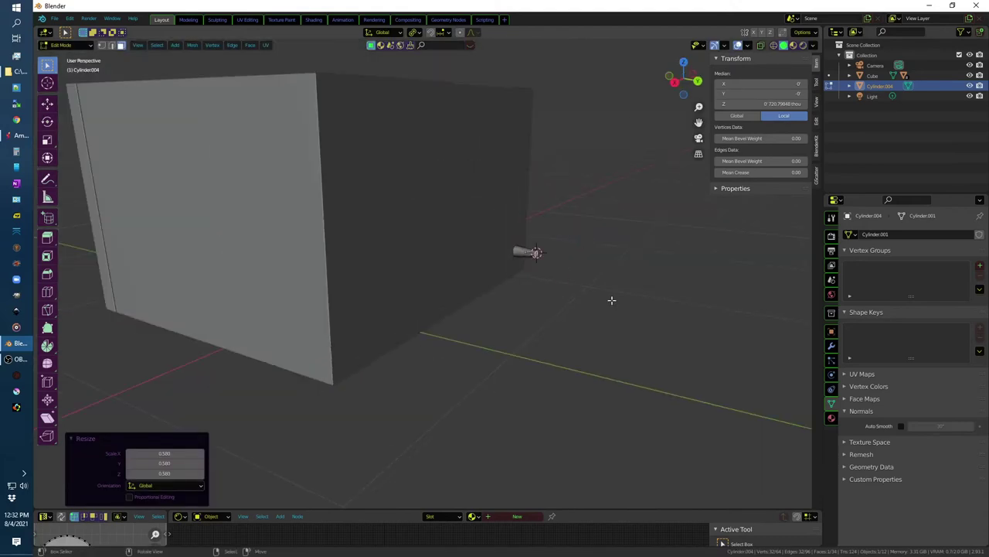
pyautogui.hotkey('shift', 'a')
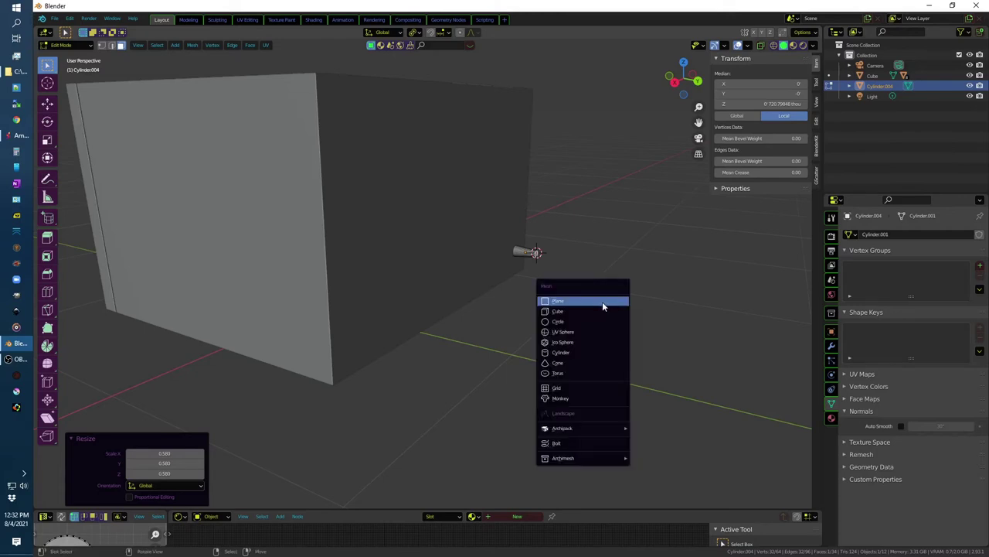
pyautogui.press('Escape')
pyautogui.press('Tab')
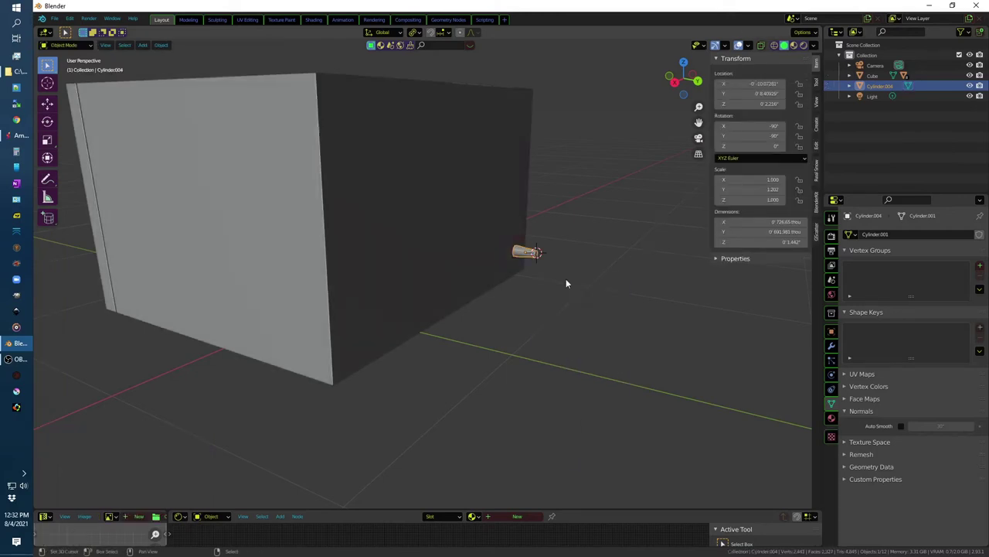
pyautogui.hotkey('shift', 'a')
# Step: Add a Bezier curve for the cord, rotate it around Z and move it up to the tube
pyautogui.click(622, 24)
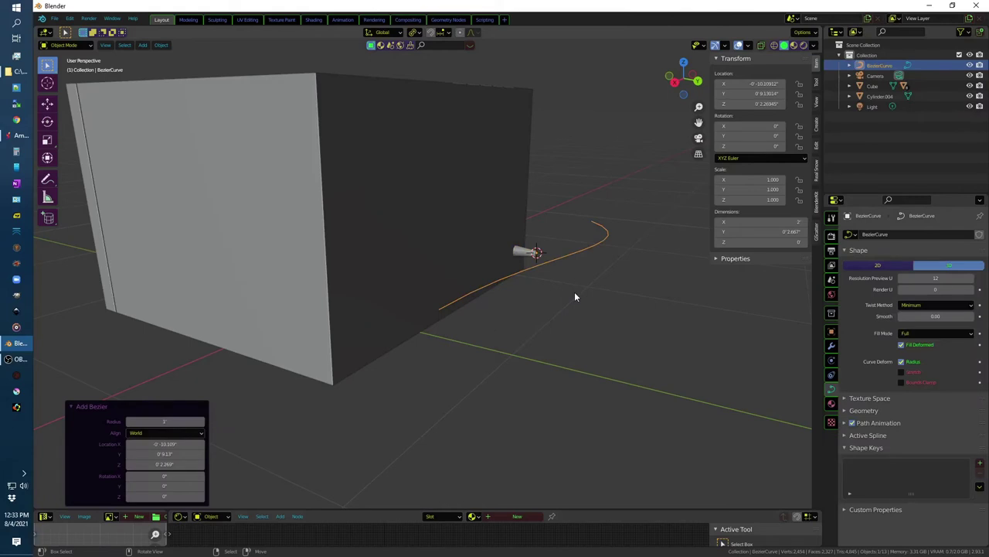
pyautogui.press('r')
pyautogui.press('z')
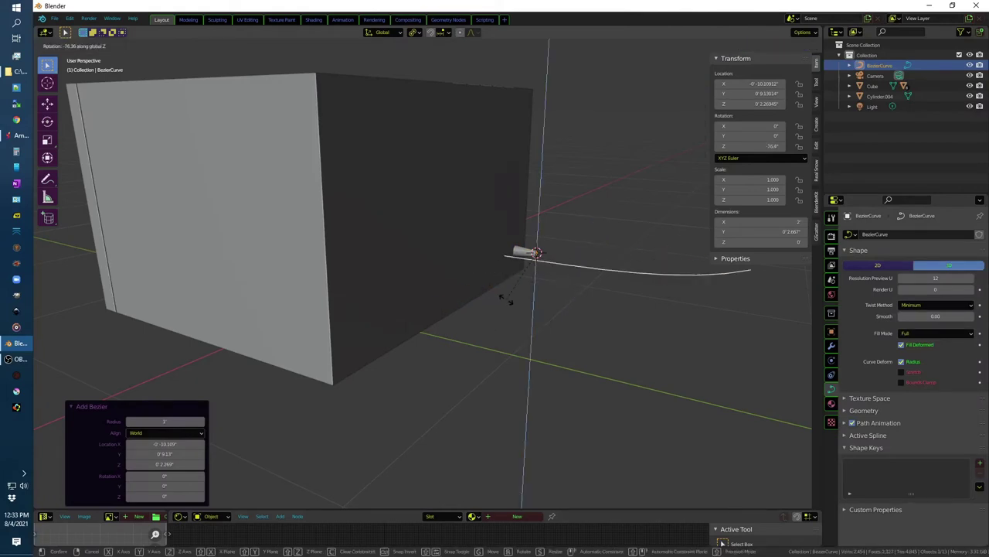
pyautogui.click(509, 300)
pyautogui.press('g')
pyautogui.press('z')
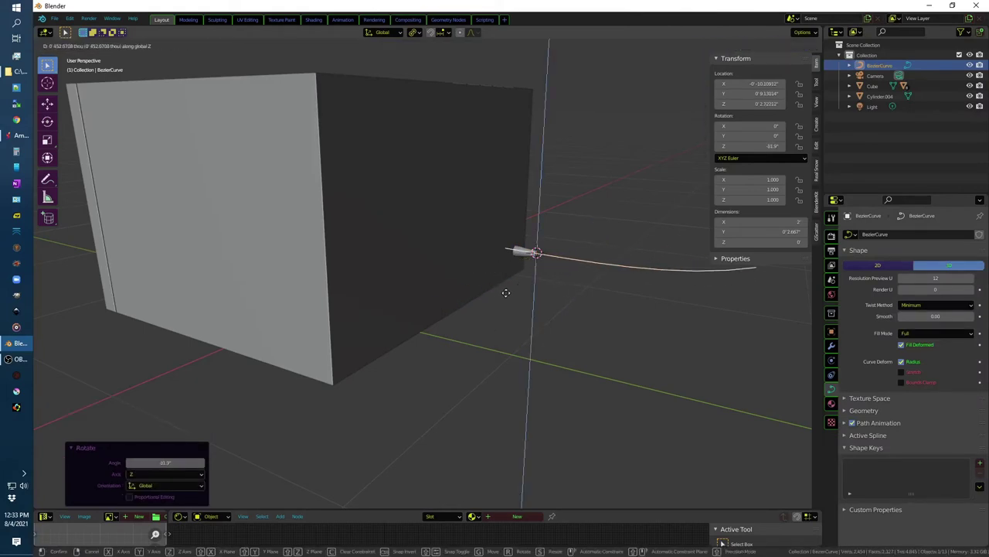
pyautogui.click(506, 295)
pyautogui.press('g')
pyautogui.press('y')
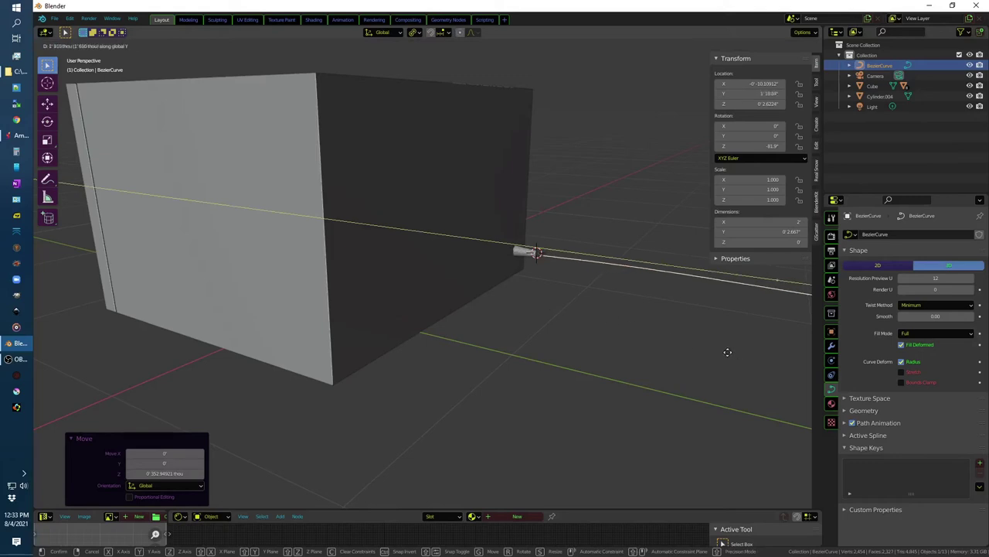
pyautogui.click(695, 348)
# Step: Adjust the cord's position from the top view, then check it from the right side in perspective
pyautogui.press('KP_7')
pyautogui.press('g')
pyautogui.click(556, 397)
pyautogui.press('KP_3')
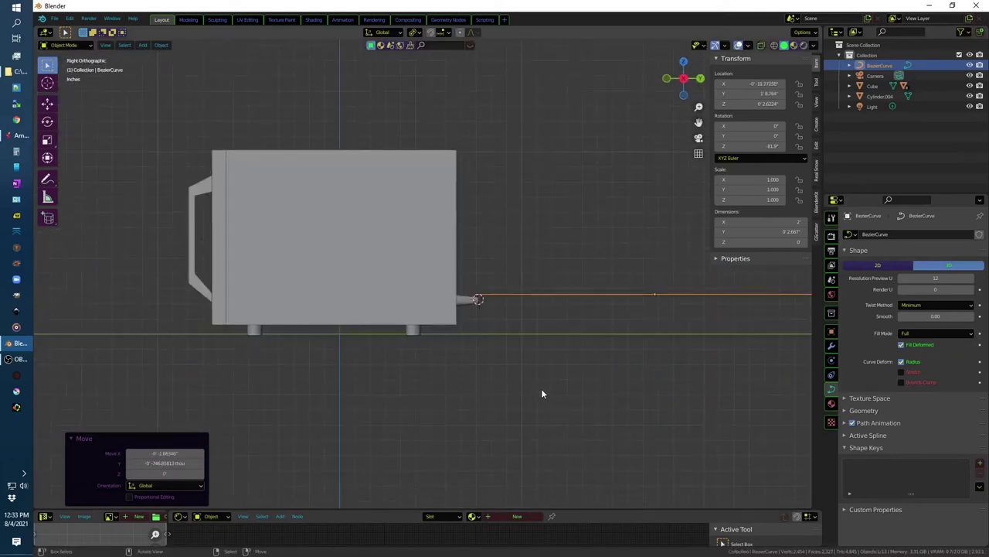
pyautogui.press('g')
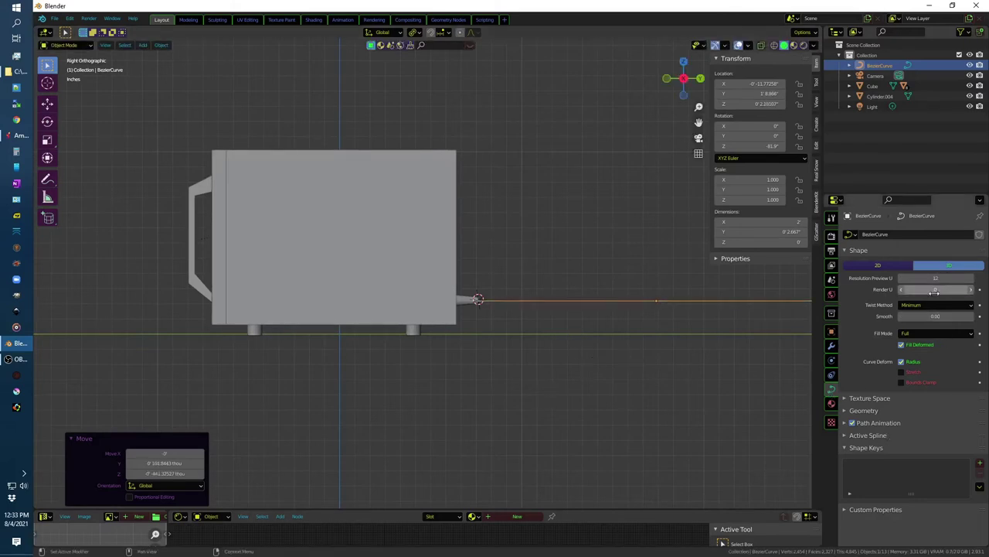
pyautogui.scroll(5, 622, 337)
pyautogui.moveTo(621, 337)
pyautogui.mouseDown(button='middle')
pyautogui.moveTo(665, 341)
pyautogui.moveTo(506, 334)
pyautogui.mouseUp(button='middle')
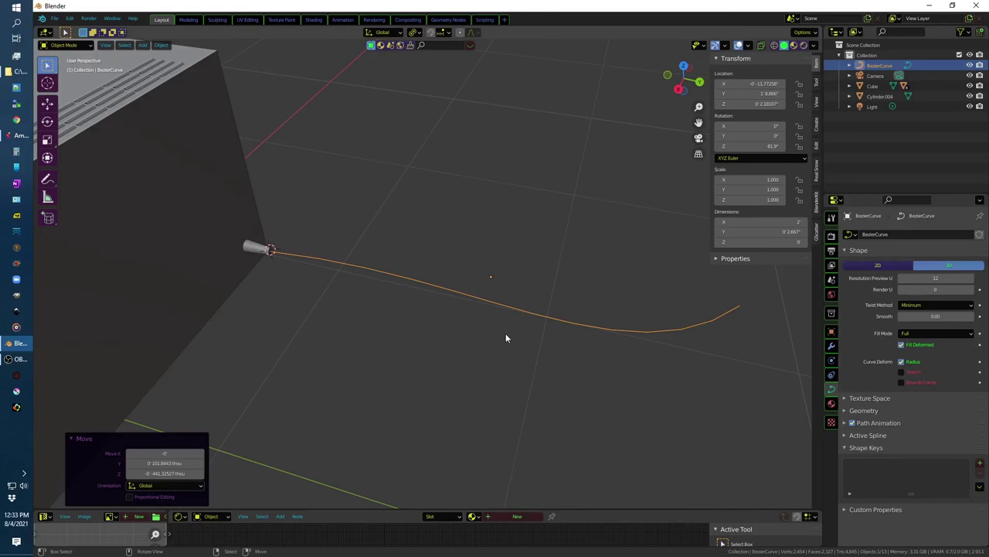
# Step: Give the cord curve extruded thickness in Geometry and reset its Offset to 0
pyautogui.click(847, 410)
pyautogui.scroll(-1, 934, 394)
pyautogui.moveTo(934, 407); pyautogui.dragTo(944, 407)
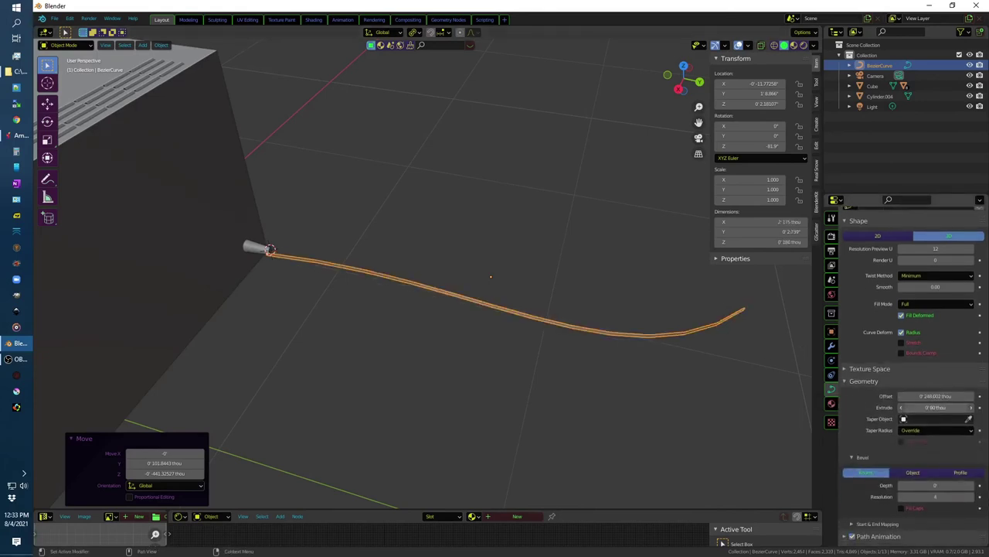
pyautogui.moveTo(592, 404); pyautogui.dragTo(557, 386, button='middle')
pyautogui.rightClick(926, 395)
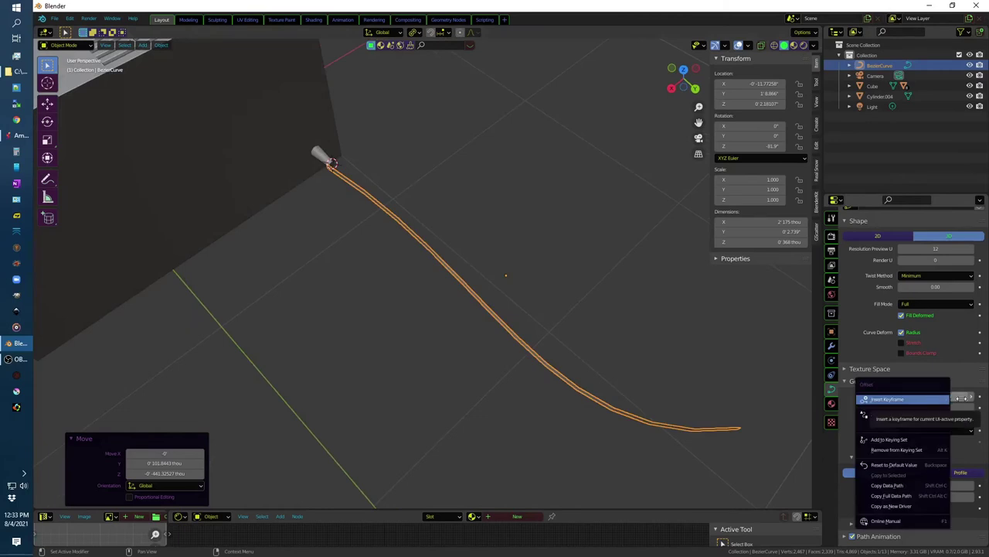
pyautogui.write('0')
pyautogui.press('Return')
# Step: Round the cord into a tube with 0.113 bevel depth and 0.21 extrude
pyautogui.moveTo(727, 337)
pyautogui.mouseDown(button='middle')
pyautogui.moveTo(533, 340)
pyautogui.moveTo(541, 331)
pyautogui.moveTo(678, 415)
pyautogui.mouseUp(button='middle')
pyautogui.moveTo(931, 485); pyautogui.dragTo(947, 484)
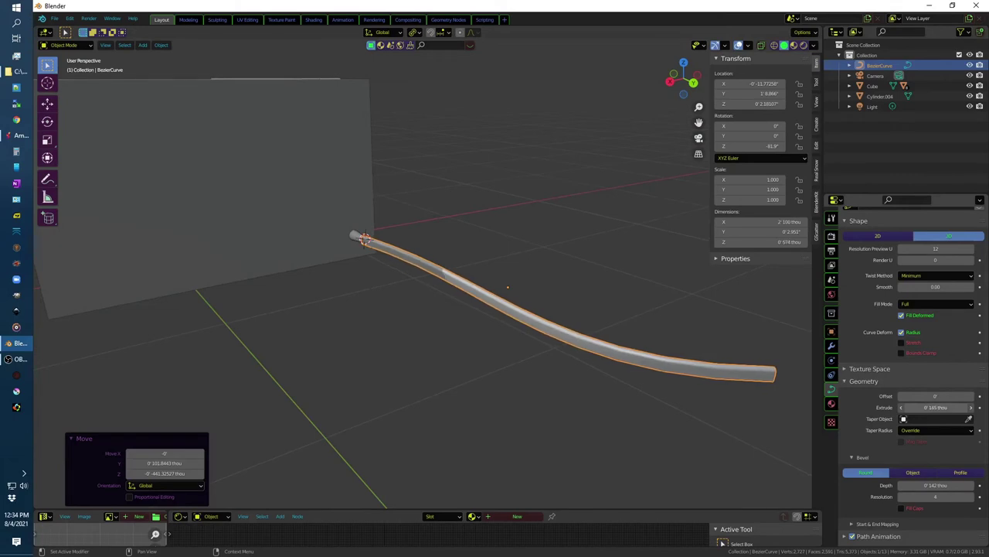
pyautogui.moveTo(696, 418); pyautogui.dragTo(610, 419, button='middle')
pyautogui.moveTo(935, 484); pyautogui.dragTo(920, 484)
pyautogui.moveTo(933, 396)
pyautogui.mouseDown()
pyautogui.moveTo(920, 396)
pyautogui.moveTo(936, 408)
pyautogui.mouseUp()
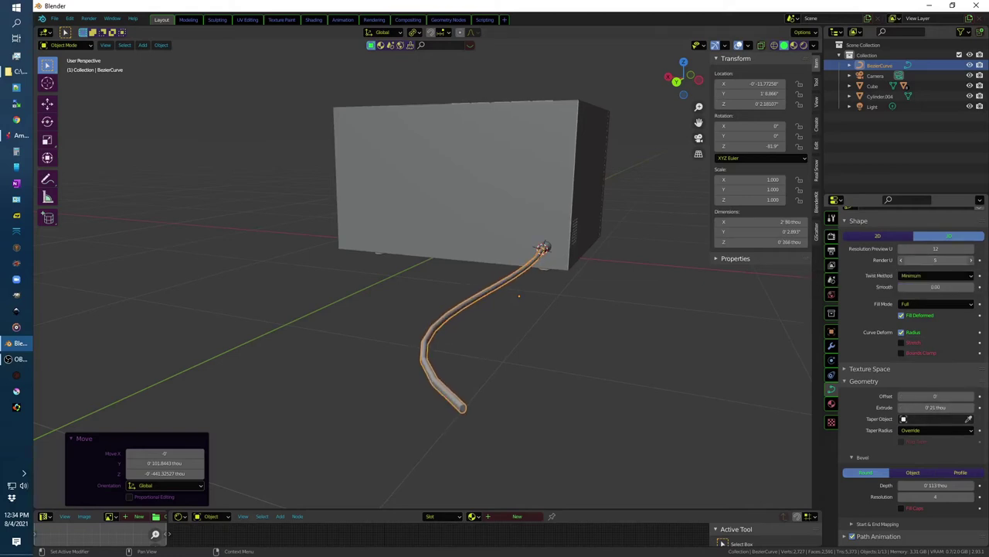
pyautogui.moveTo(576, 375)
pyautogui.mouseDown(button='middle')
pyautogui.moveTo(549, 277)
pyautogui.moveTo(610, 390)
pyautogui.moveTo(621, 370)
pyautogui.mouseUp(button='middle')
pyautogui.press('KP_7')
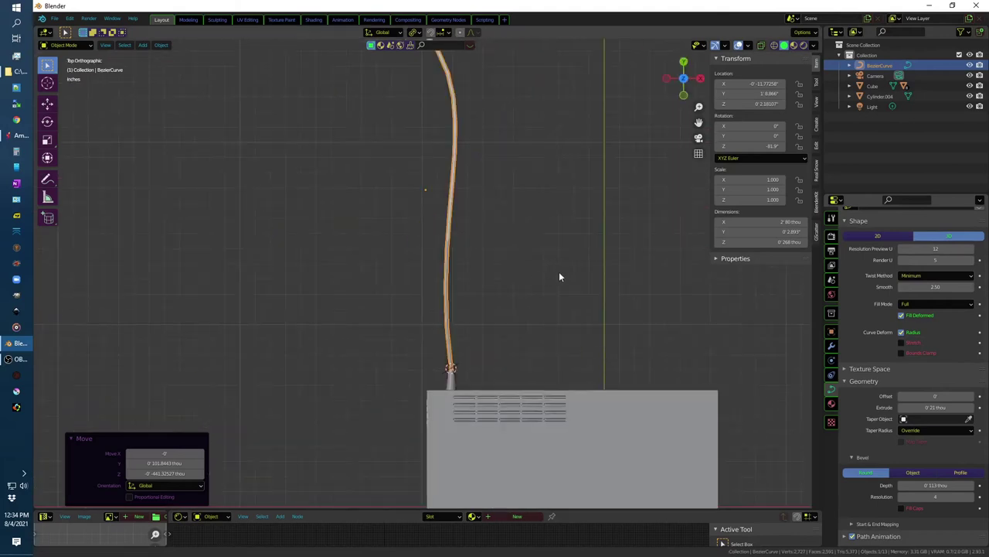
# Step: In Edit Mode, move one of the cord's control points to a new position
pyautogui.press('Tab')
pyautogui.press('g')
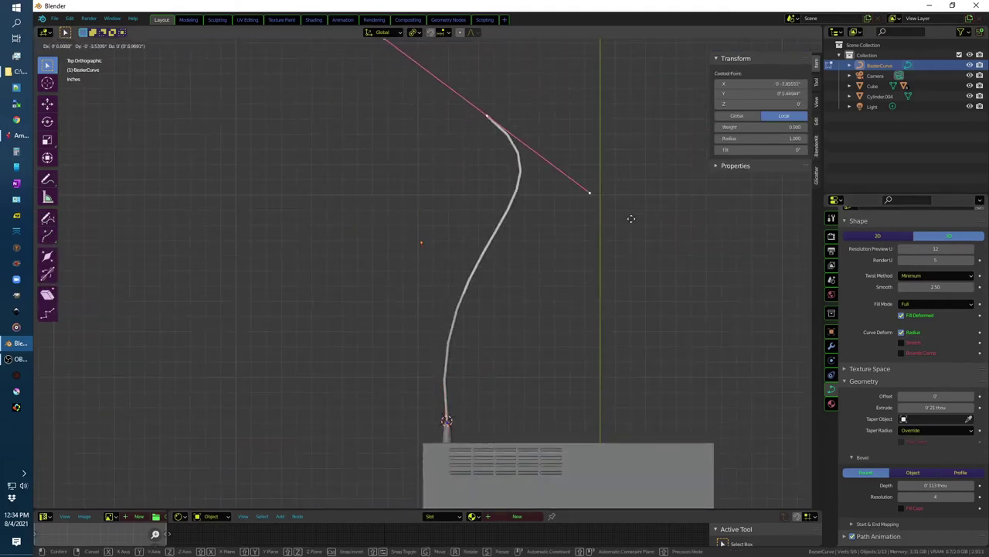
pyautogui.click(667, 296)
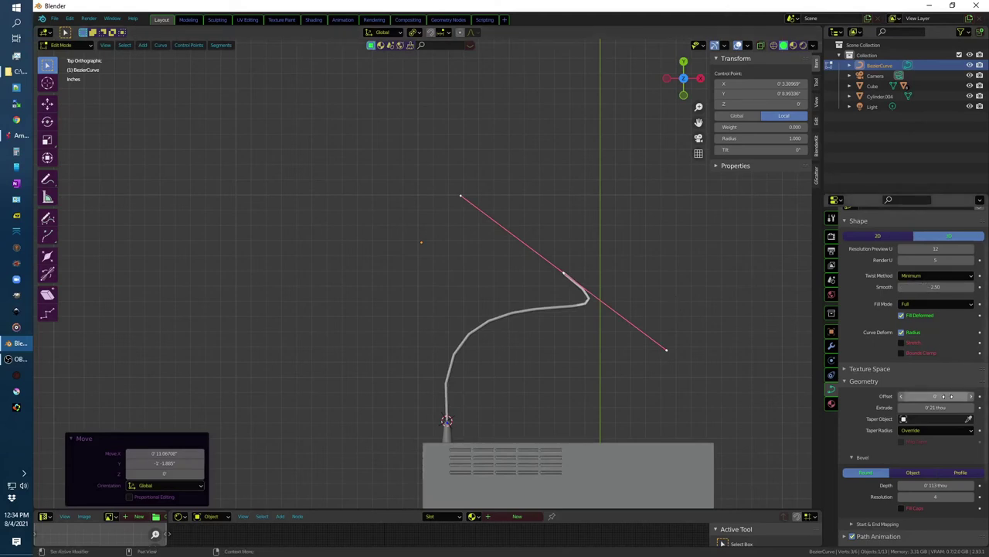
# Step: Raise the cord's Resolution Preview U to 34 and Smooth to 3.41
pyautogui.scroll(-5, 939, 510)
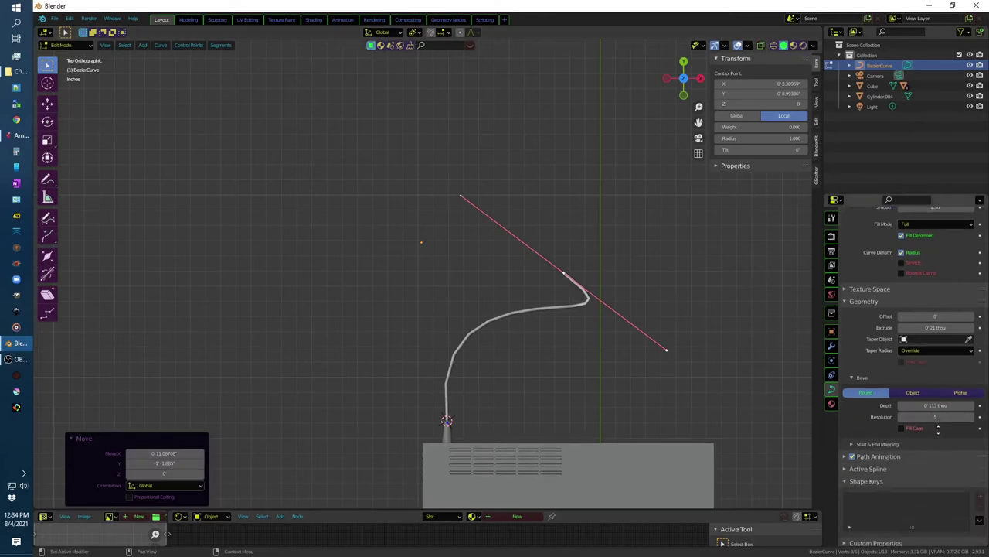
pyautogui.scroll(6, 953, 332)
pyautogui.moveTo(935, 300); pyautogui.dragTo(958, 300)
pyautogui.moveTo(935, 263); pyautogui.dragTo(966, 263)
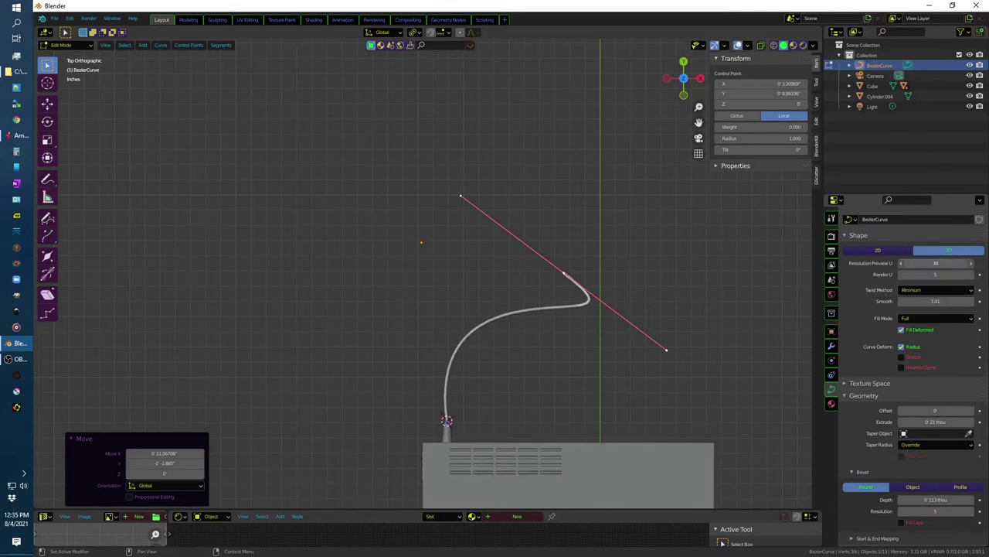
# Step: Scale the top and bottom point handles and move the top point down-left into an S-bend
pyautogui.press('s')
pyautogui.click(623, 345)
pyautogui.click(447, 421)
pyautogui.press('s')
pyautogui.click(572, 390)
pyautogui.click(568, 277)
pyautogui.press('g')
pyautogui.click(612, 380)
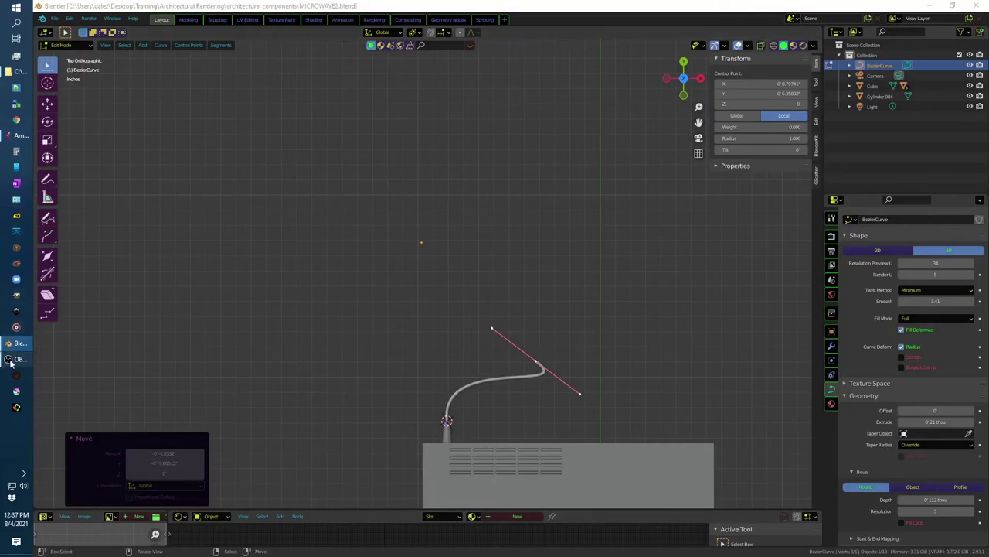
pyautogui.click(9, 360)
pyautogui.hotkey('alt', 'Tab')
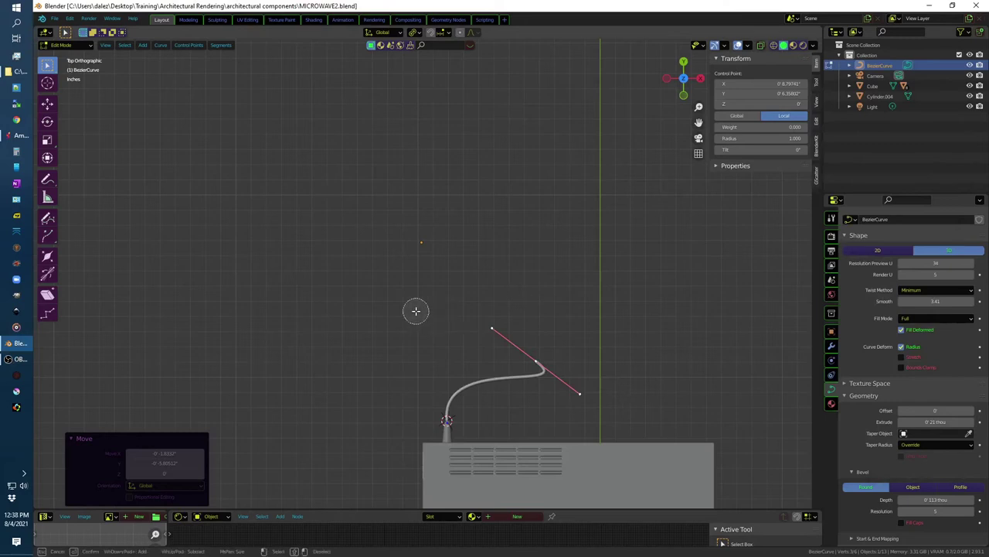
# Step: Save the file and rotate the selected cord handle around its point
pyautogui.hotkey('ctrl', 's')
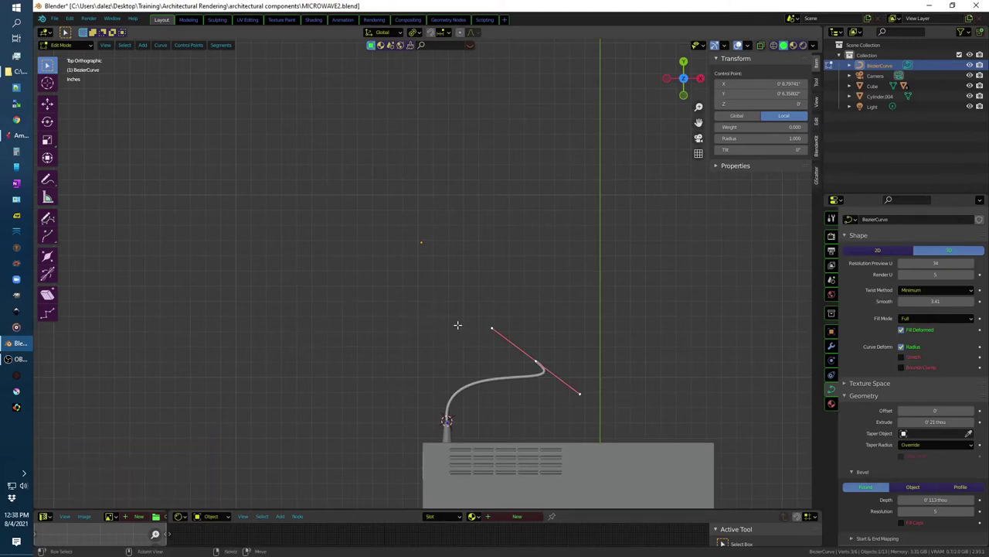
pyautogui.press('r')
pyautogui.click(362, 321)
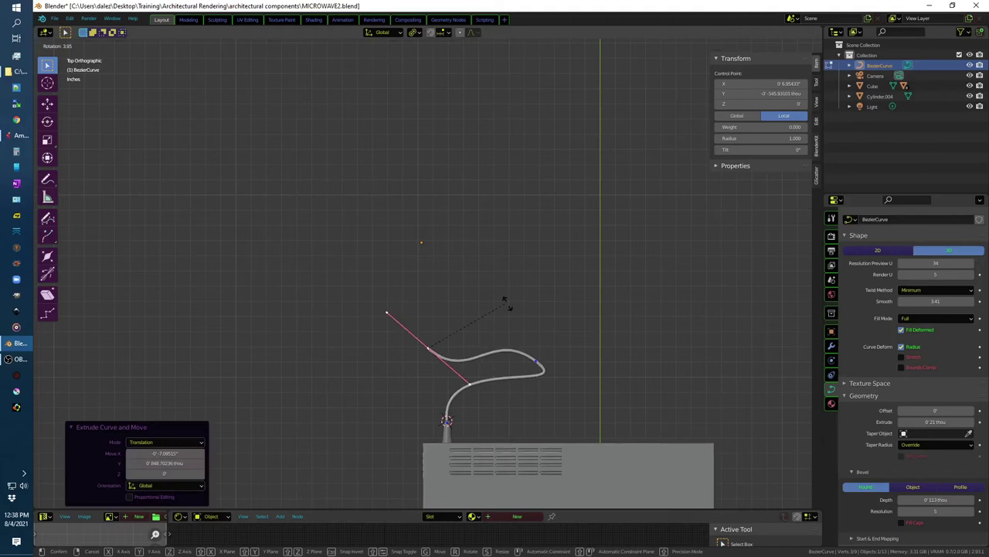
# Step: Extrude three new control points from the cord end to form two extra loops
pyautogui.press('e')
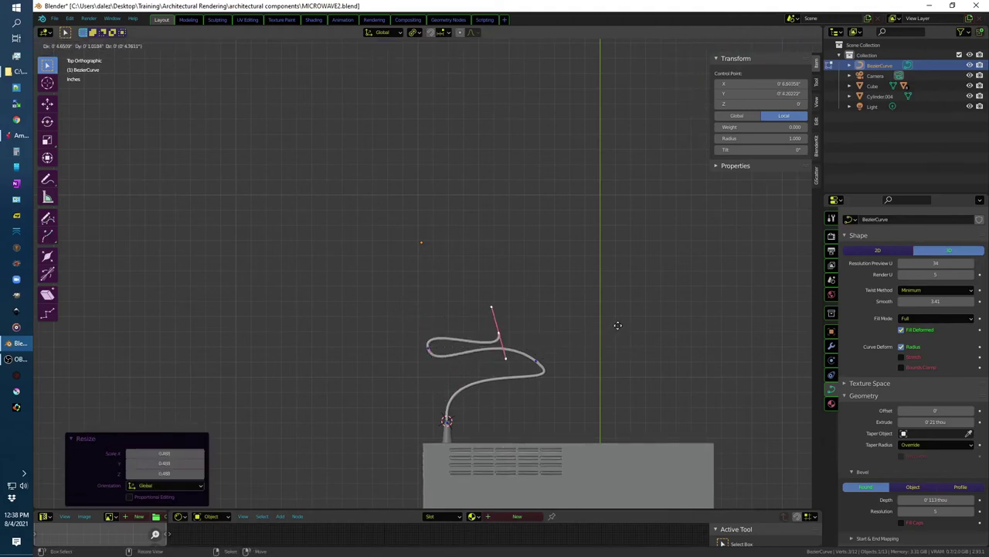
pyautogui.click(619, 319)
pyautogui.press('e')
pyautogui.click(547, 309)
pyautogui.press('e')
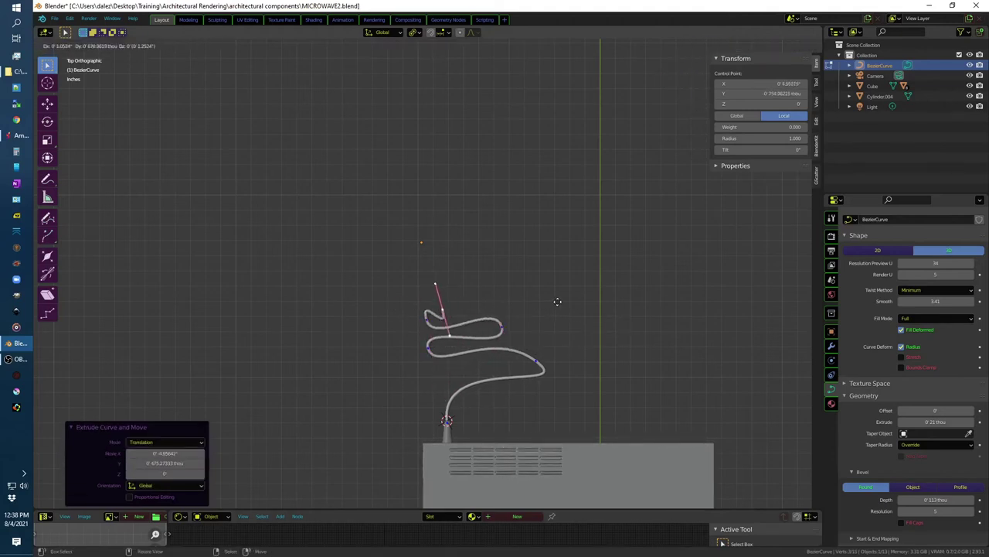
pyautogui.click(546, 296)
pyautogui.moveTo(546, 295)
pyautogui.mouseDown(button='middle')
pyautogui.moveTo(492, 291)
pyautogui.moveTo(439, 191)
pyautogui.mouseUp(button='middle')
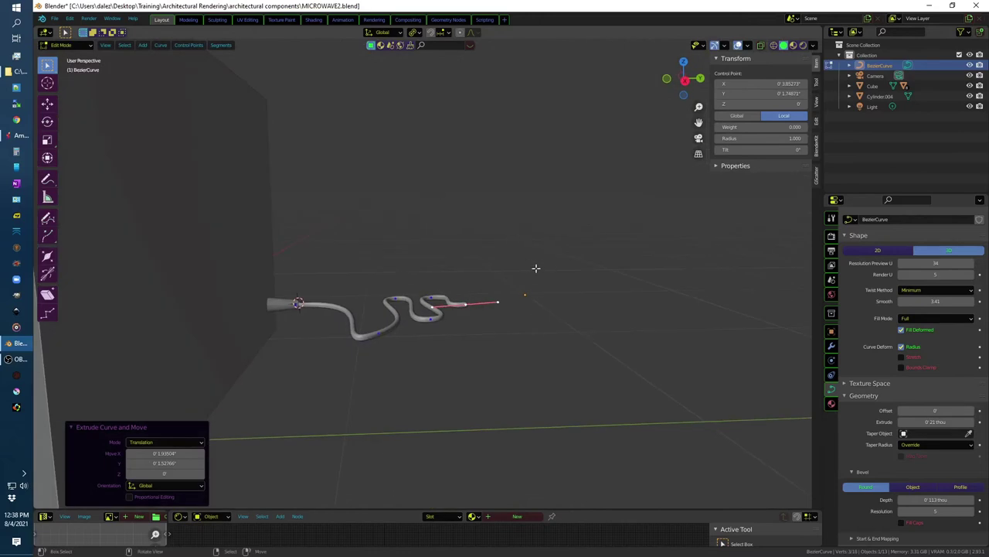
# Step: Lower the whole cord along Z until it rests flat on the floor
pyautogui.press('a')
pyautogui.press('g')
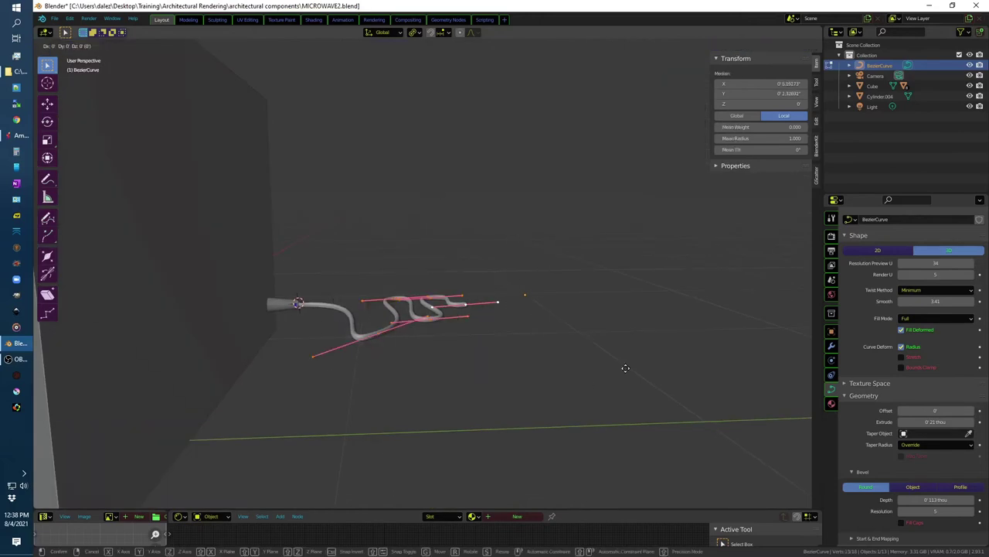
pyautogui.press('z')
pyautogui.click(627, 397)
pyautogui.press('KP_1')
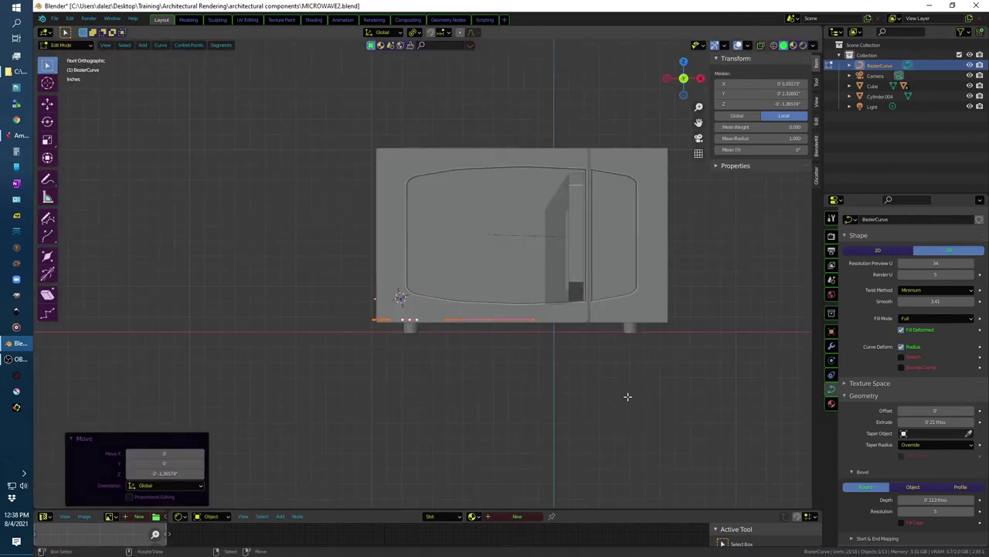
pyautogui.press('g')
pyautogui.press('z')
pyautogui.click(629, 407)
# Step: Raise the cord tip slightly along Z and leave Edit Mode
pyautogui.moveTo(657, 397); pyautogui.dragTo(541, 401, button='middle')
pyautogui.press('g')
pyautogui.press('z')
pyautogui.click(588, 403)
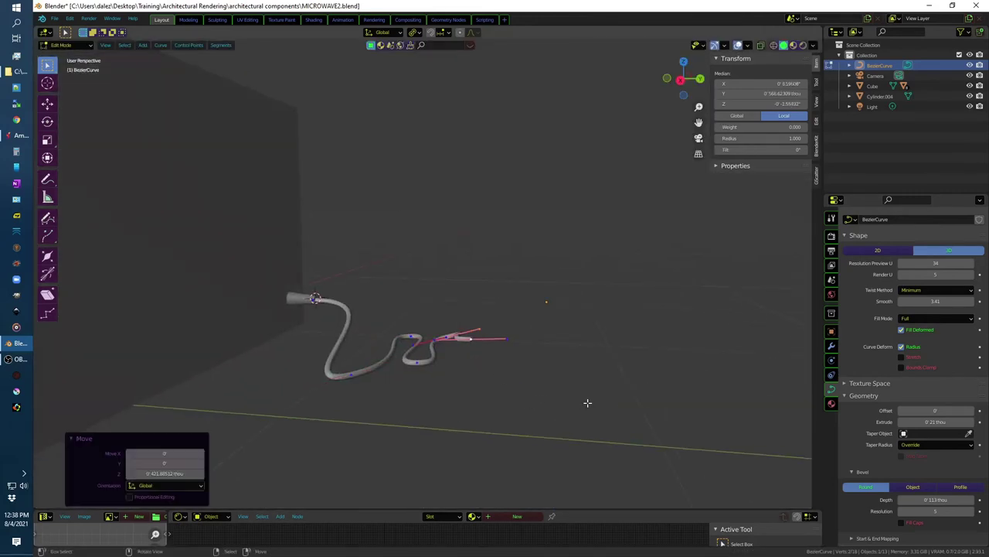
pyautogui.press('Tab')
pyautogui.hotkey('shift', 'a')
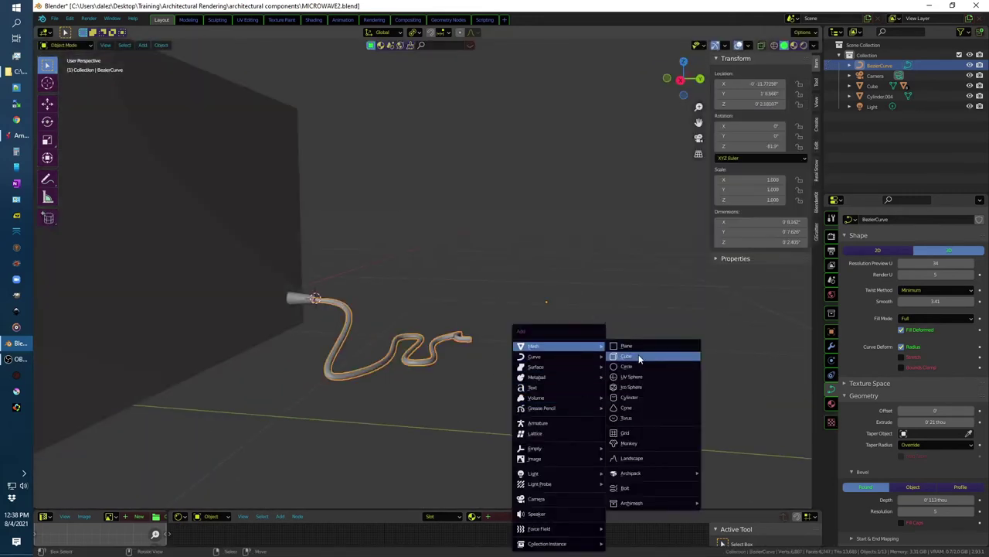
# Step: Add a small cube for the plug body and move it along Y and Z to the cord end
pyautogui.click(640, 356)
pyautogui.press('s')
pyautogui.click(364, 309)
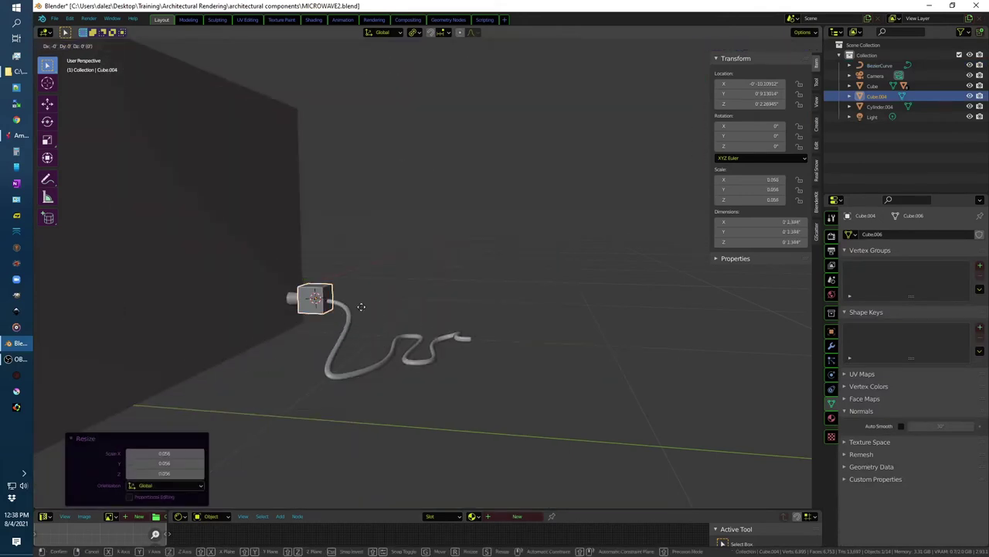
pyautogui.press('g')
pyautogui.press('y')
pyautogui.click(532, 339)
pyautogui.press('g')
pyautogui.press('z')
pyautogui.click(550, 383)
# Step: Flatten the plug cube along Z and resize it into a flat box
pyautogui.moveTo(553, 386)
pyautogui.mouseDown(button='middle')
pyautogui.moveTo(594, 439)
pyautogui.moveTo(558, 341)
pyautogui.mouseUp(button='middle')
pyautogui.press('s')
pyautogui.press('z')
pyautogui.click(571, 394)
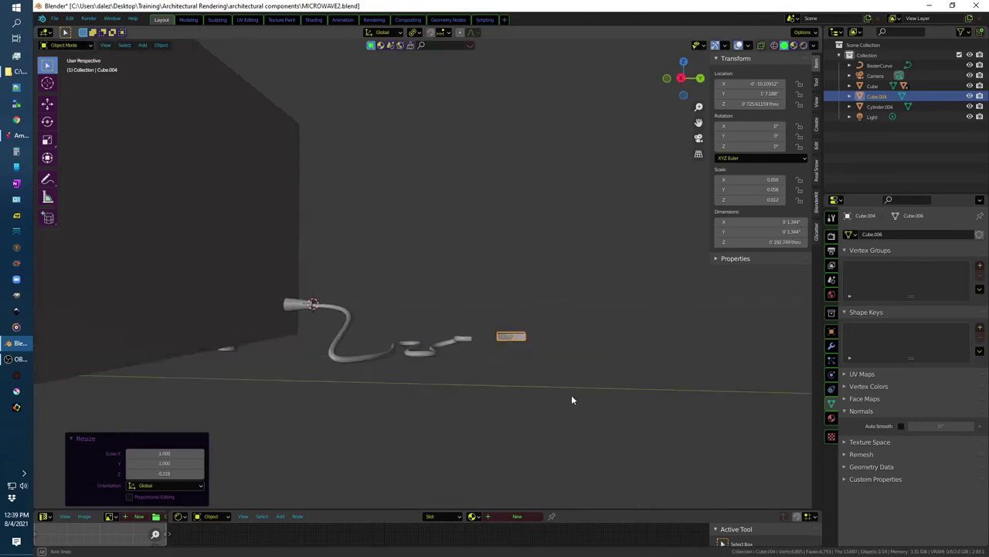
pyautogui.moveTo(571, 394); pyautogui.dragTo(578, 467, button='middle')
pyautogui.press('s')
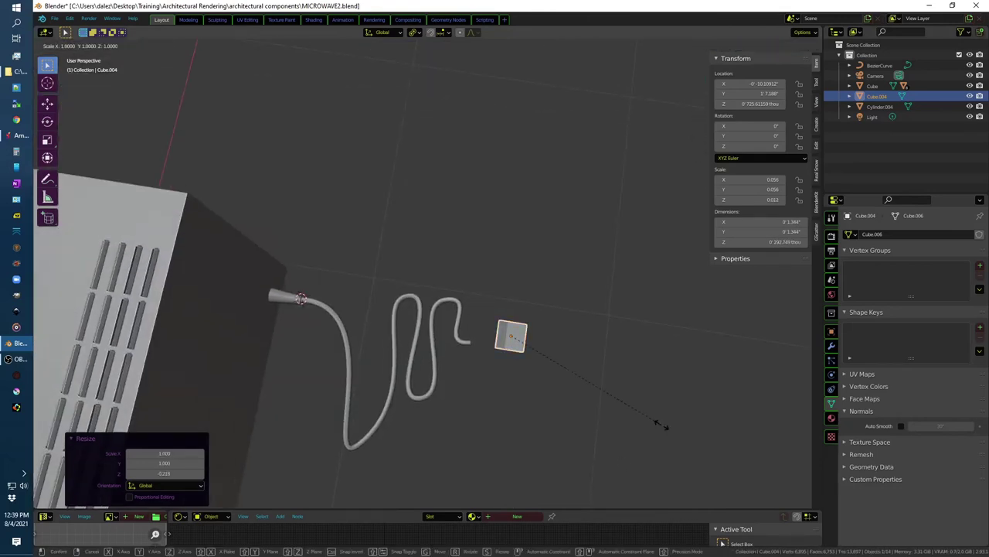
pyautogui.press('y')
# Step: Duplicate the cord's connector cylinder and rotate the copy 80° around Z
pyautogui.press('y')
pyautogui.press('y')
pyautogui.click(677, 417)
pyautogui.click(280, 297)
pyautogui.hotkey('shift', 'd')
pyautogui.press('y')
pyautogui.click(558, 366)
pyautogui.press('r')
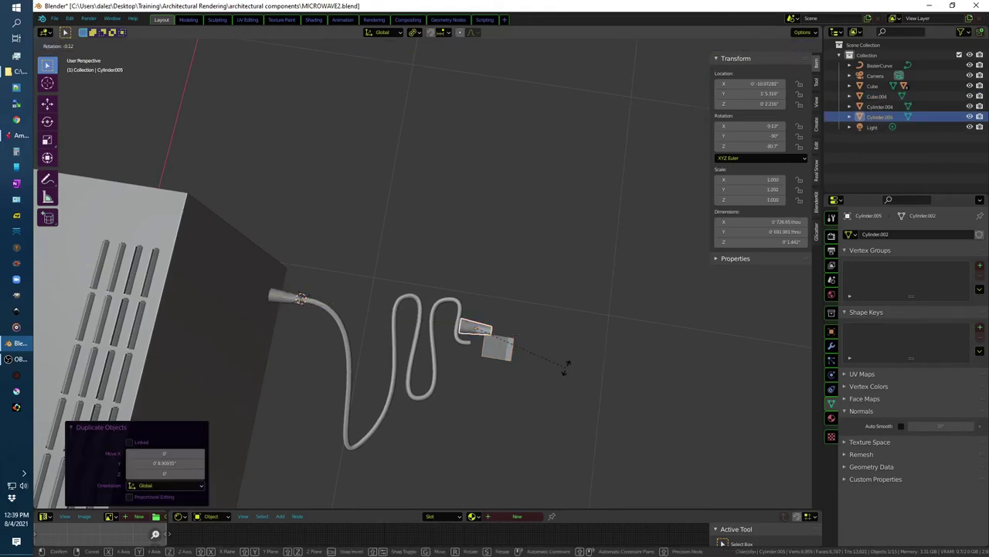
pyautogui.press('Escape')
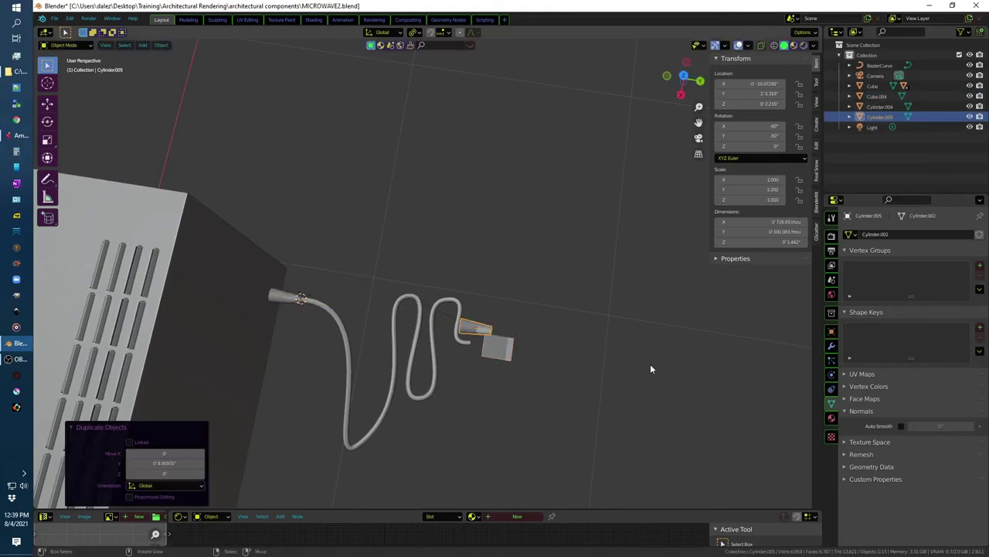
pyautogui.press('z')
pyautogui.press('r')
pyautogui.press('z')
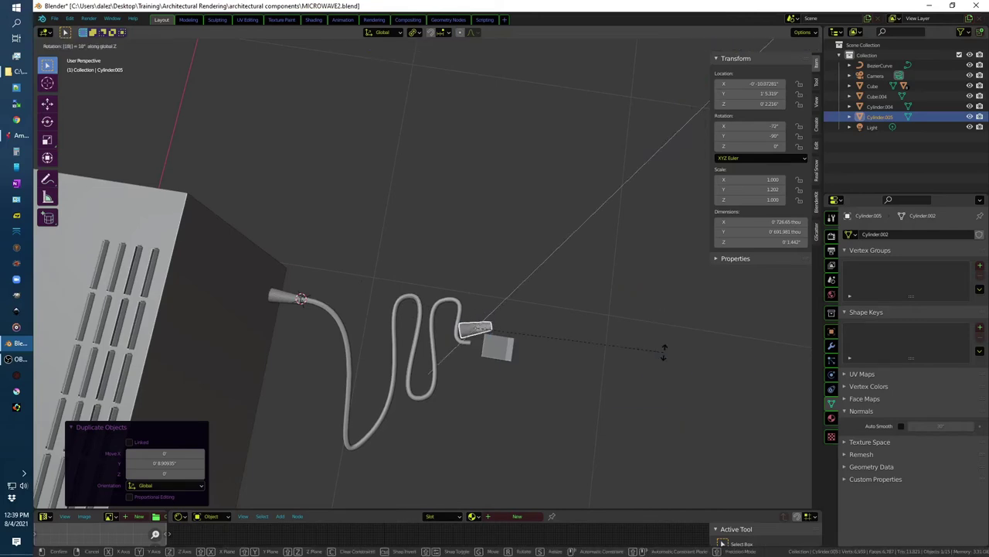
pyautogui.write('80')
pyautogui.press('Return')
# Step: Move, shrink and lower the copied connector to sit beside the plug base
pyautogui.press('g')
pyautogui.click(725, 376)
pyautogui.press('s')
pyautogui.click(613, 325)
pyautogui.moveTo(614, 326); pyautogui.dragTo(619, 254, button='middle')
pyautogui.press('g')
pyautogui.press('z')
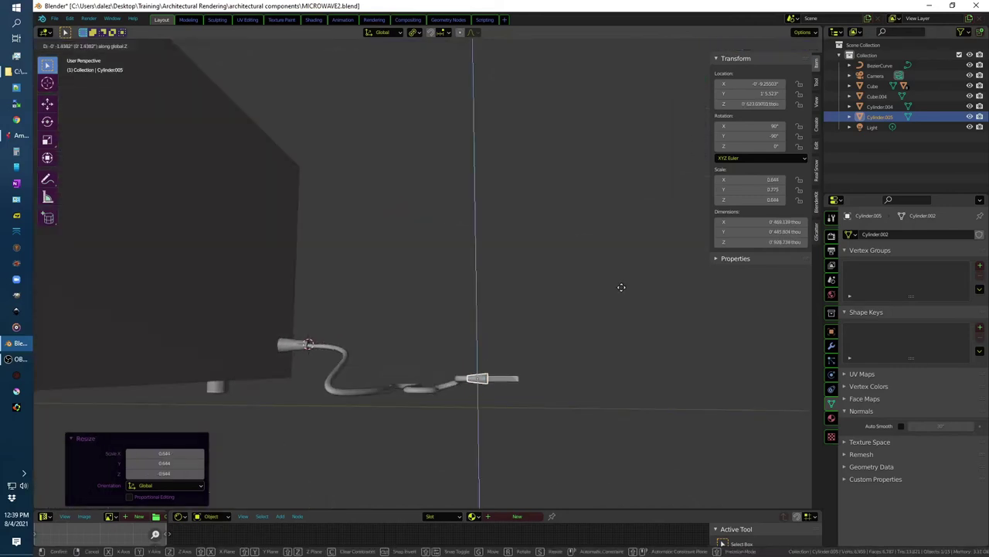
pyautogui.click(633, 306)
pyautogui.moveTo(632, 307)
pyautogui.mouseDown(button='middle')
pyautogui.moveTo(555, 435)
pyautogui.moveTo(638, 413)
pyautogui.mouseUp(button='middle')
pyautogui.press('g')
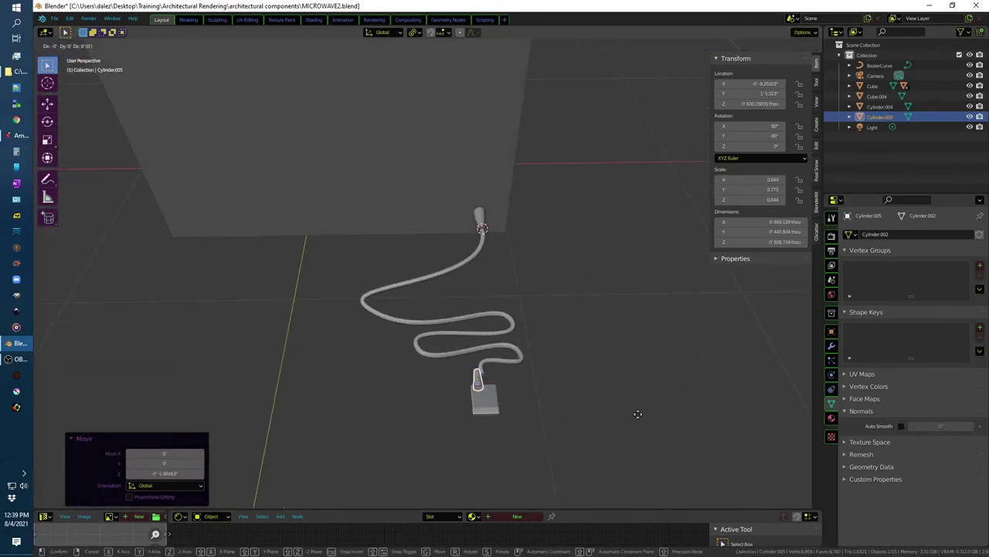
pyautogui.click(638, 414)
# Step: Scale the tapered piece along Z, then delete it and select Cylinder.004
pyautogui.press('s')
pyautogui.press('z')
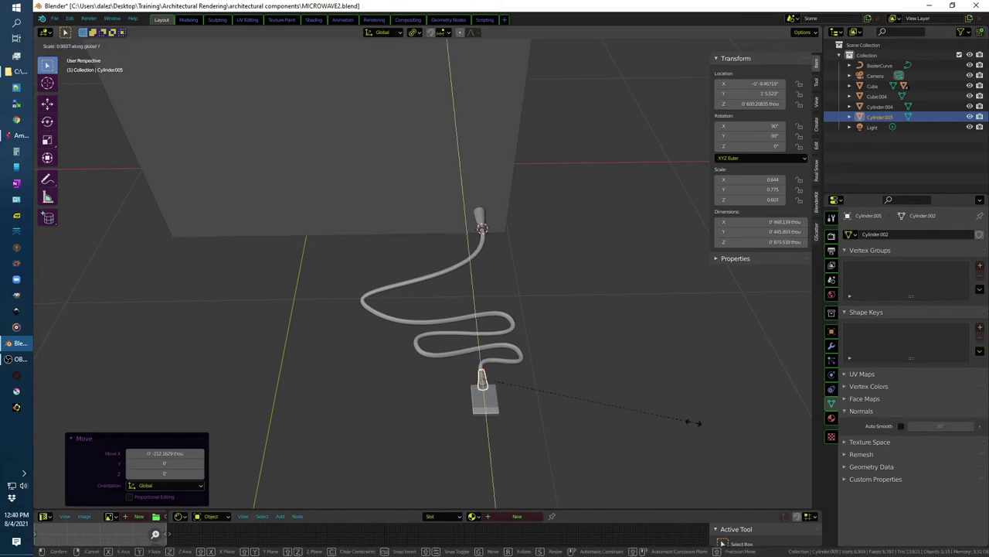
pyautogui.click(637, 421)
pyautogui.scroll(4, 459, 384)
pyautogui.moveTo(459, 384)
pyautogui.mouseDown(button='middle')
pyautogui.moveTo(550, 386)
pyautogui.moveTo(581, 340)
pyautogui.mouseUp(button='middle')
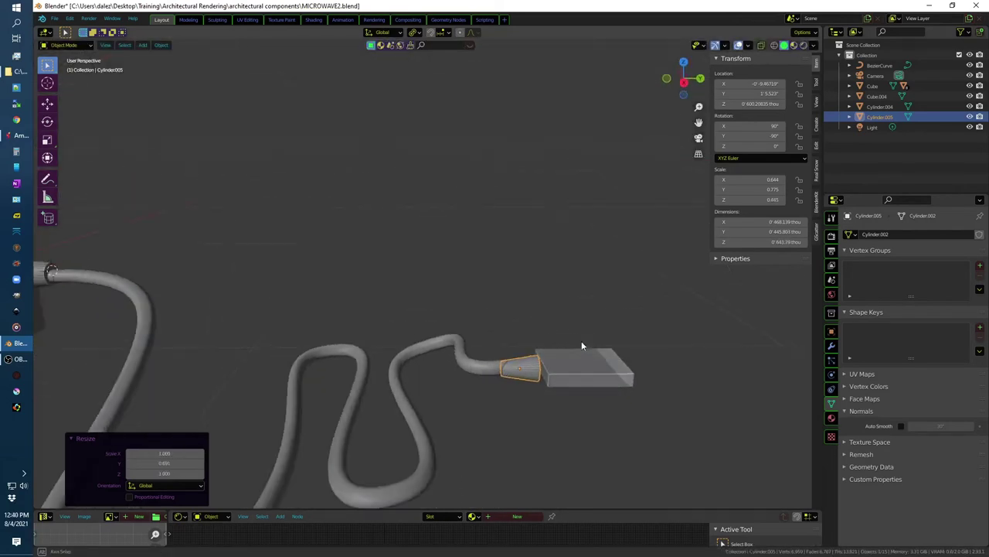
pyautogui.press('Delete')
pyautogui.click(73, 269)
pyautogui.moveTo(74, 269)
pyautogui.mouseDown(button='middle')
pyautogui.moveTo(273, 223)
pyautogui.moveTo(362, 258)
pyautogui.mouseUp(button='middle')
pyautogui.scroll(-5, 365, 260)
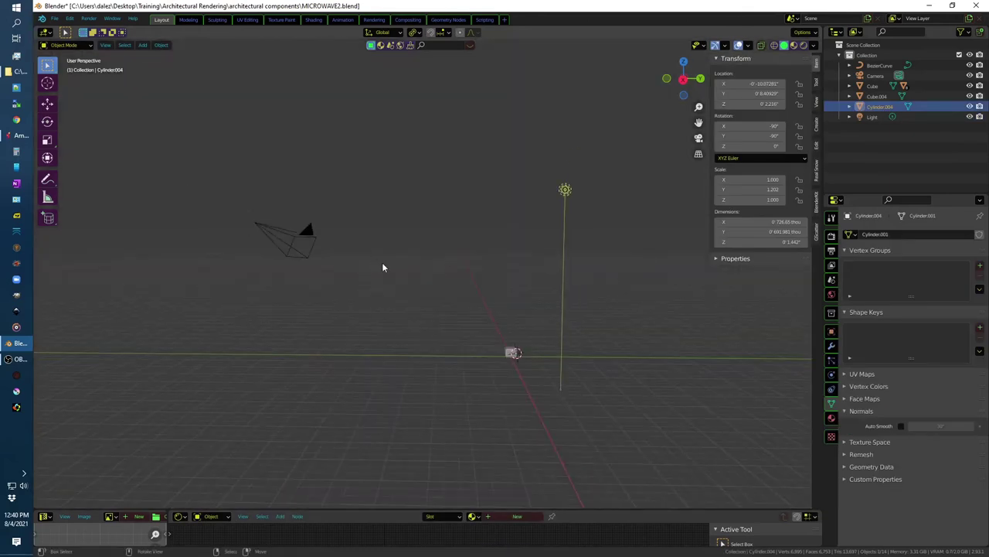
# Step: Isolate the tapered plug cylinder in a side view and add a plane beside it
pyautogui.press('KP_Divide')
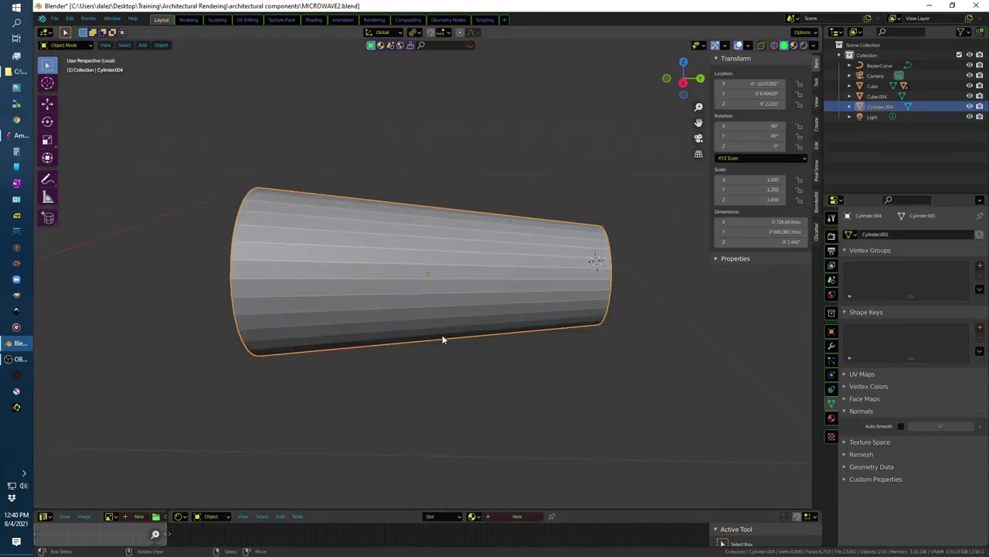
pyautogui.press('KP_1')
pyautogui.press('KP_3')
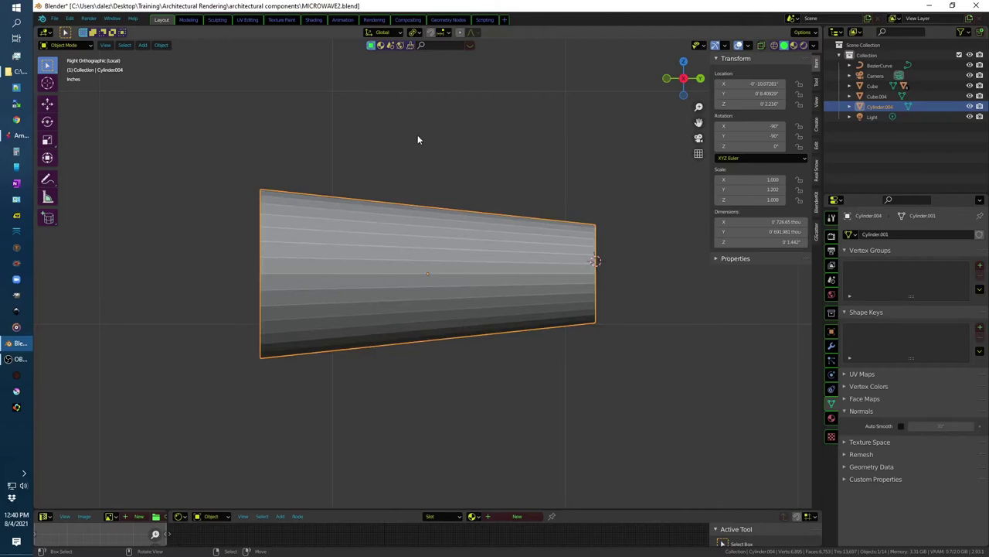
pyautogui.scroll(-5, 374, 129)
pyautogui.keyDown('shift'); pyautogui.moveTo(412, 132); pyautogui.dragTo(422, 221, button='middle'); pyautogui.keyUp('shift')
pyautogui.hotkey('shift', 'a')
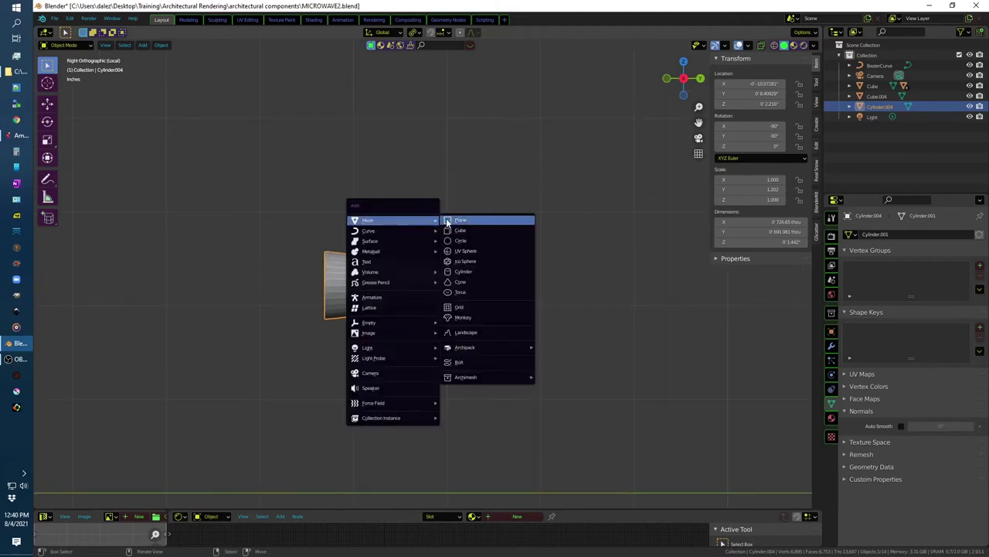
pyautogui.click(448, 222)
# Step: Shrink the new plane twice and raise it vertically along Z
pyautogui.press('s')
pyautogui.click(474, 275)
pyautogui.press('s')
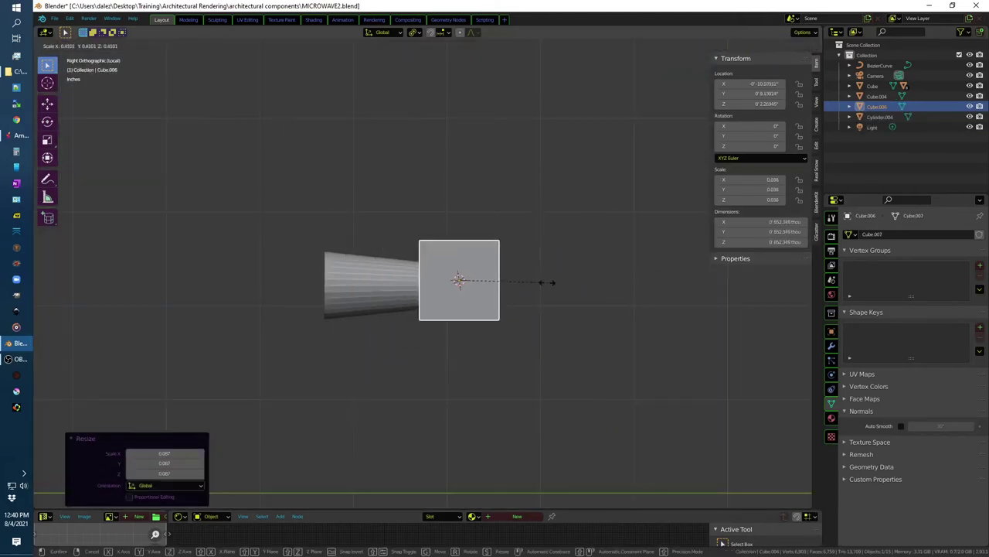
pyautogui.click(515, 282)
pyautogui.press('g')
pyautogui.press('z')
pyautogui.click(514, 248)
# Step: Flatten the plane along Y into a thin plate
pyautogui.press('s')
pyautogui.press('Escape')
pyautogui.press('s')
pyautogui.press('y')
pyautogui.click(503, 245)
pyautogui.moveTo(503, 245); pyautogui.dragTo(499, 245, button='middle')
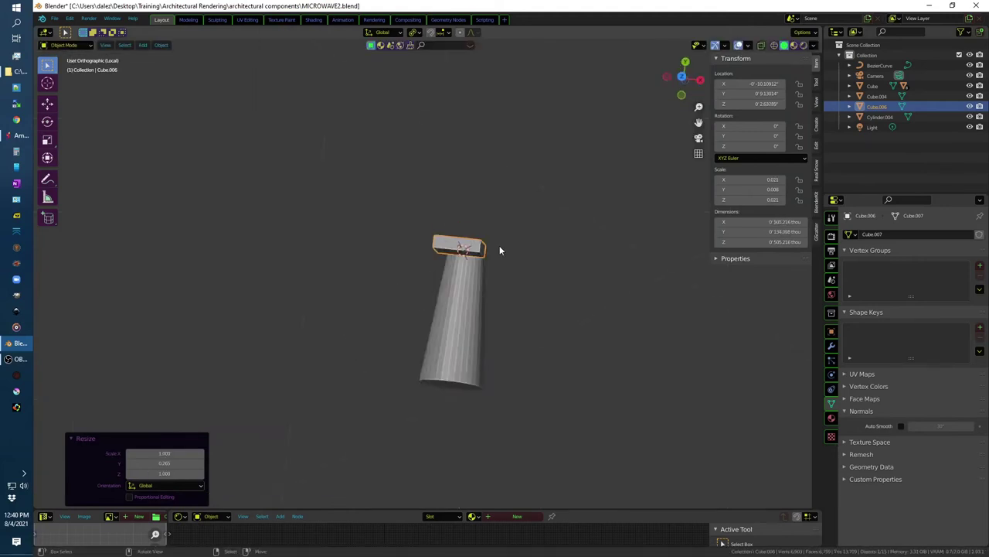
# Step: In top view, widen the plate along X and shift it right
pyautogui.press('KP_7')
pyautogui.press('s')
pyautogui.press('x')
pyautogui.click(533, 248)
pyautogui.press('g')
pyautogui.press('x')
pyautogui.click(537, 247)
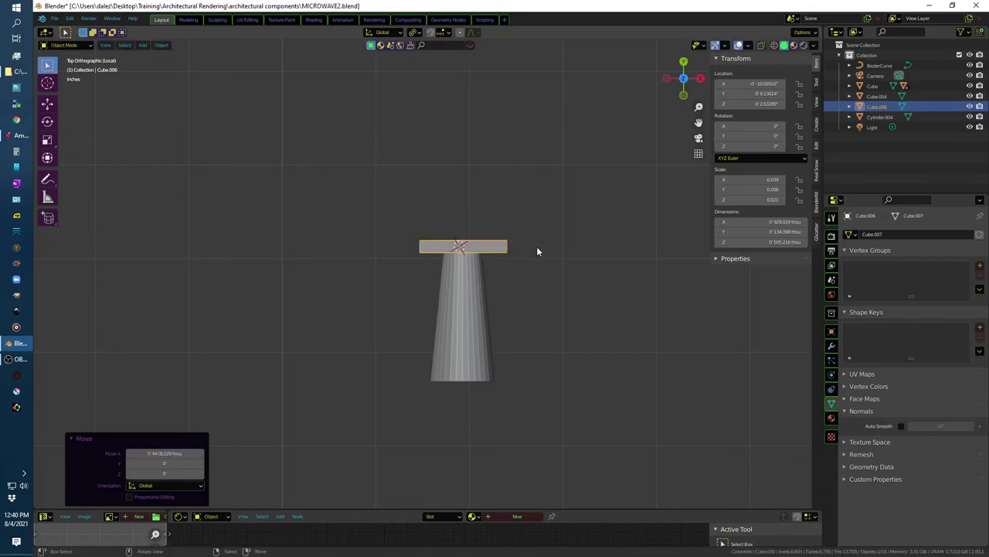
# Step: Make the plate thinner along Y and move it down along Y
pyautogui.press('s')
pyautogui.press('y')
pyautogui.click(506, 249)
pyautogui.press('g')
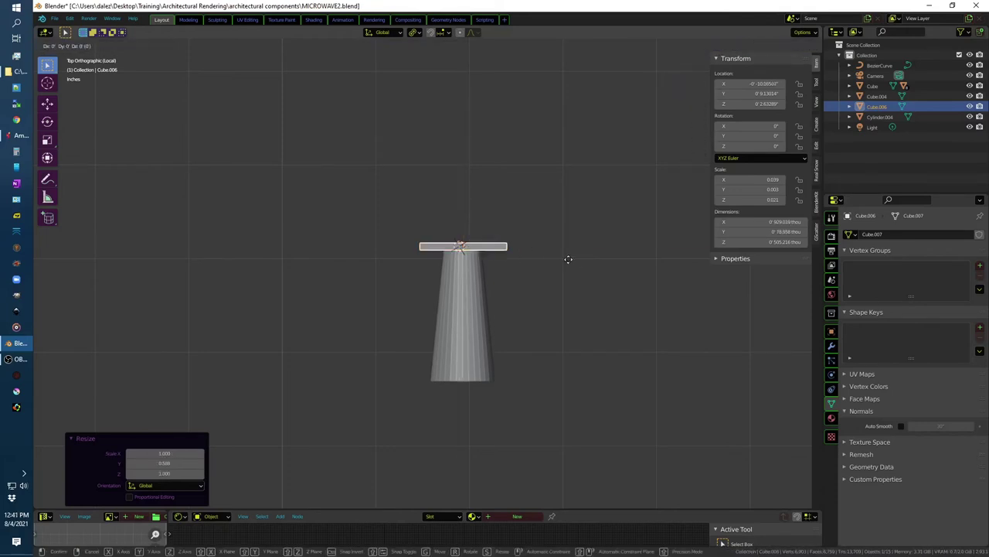
pyautogui.press('y')
pyautogui.click(563, 369)
pyautogui.moveTo(563, 369)
pyautogui.mouseDown(button='middle')
pyautogui.moveTo(583, 332)
pyautogui.moveTo(505, 217)
pyautogui.moveTo(539, 196)
pyautogui.moveTo(528, 229)
pyautogui.moveTo(439, 207)
pyautogui.mouseUp(button='middle')
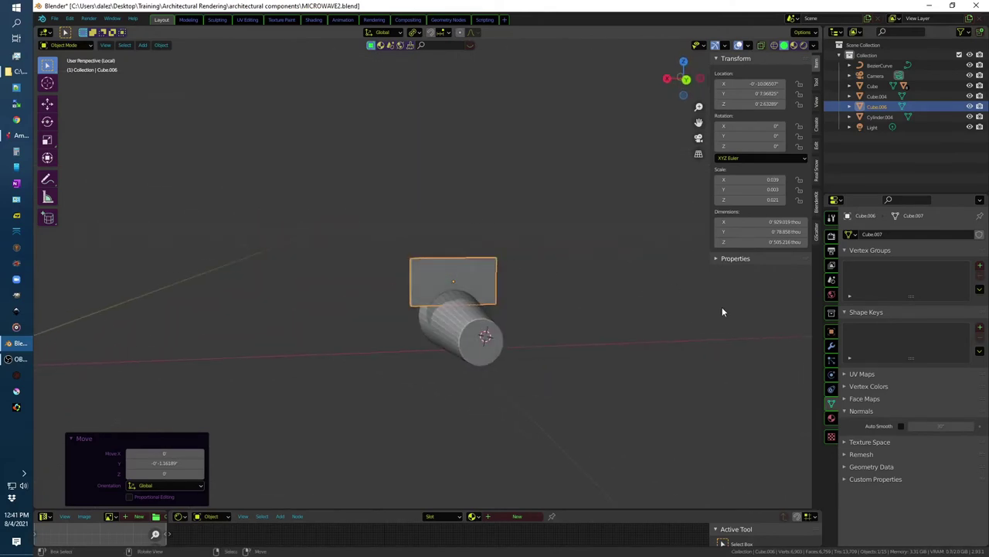
# Step: Narrow the plate along X and move it left along X
pyautogui.press('s')
pyautogui.press('x')
pyautogui.click(548, 310)
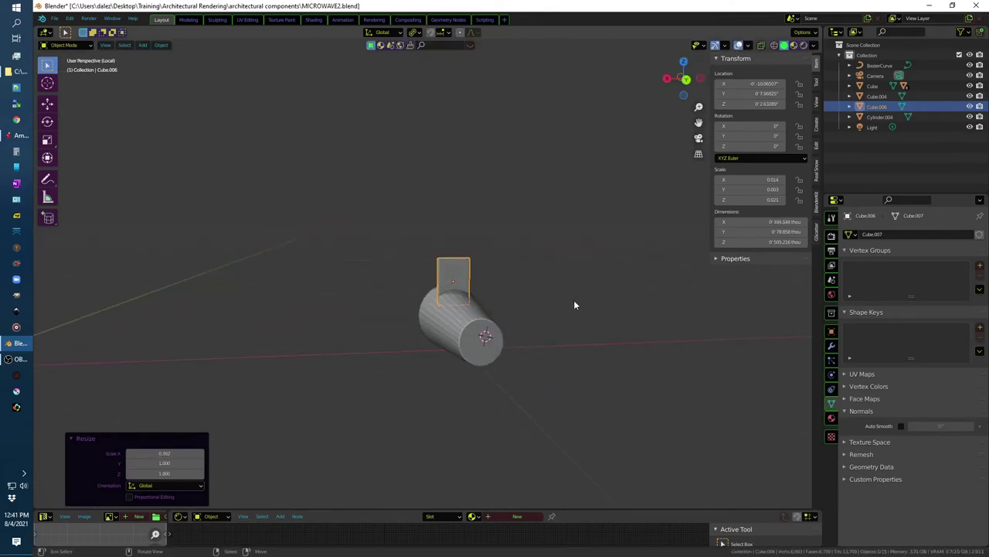
pyautogui.press('g')
pyautogui.press('x')
pyautogui.click(546, 304)
# Step: Position the plate along Z and stretch it taller into a 336.5 × 78.9 × 740.3 thou blade prong
pyautogui.press('g')
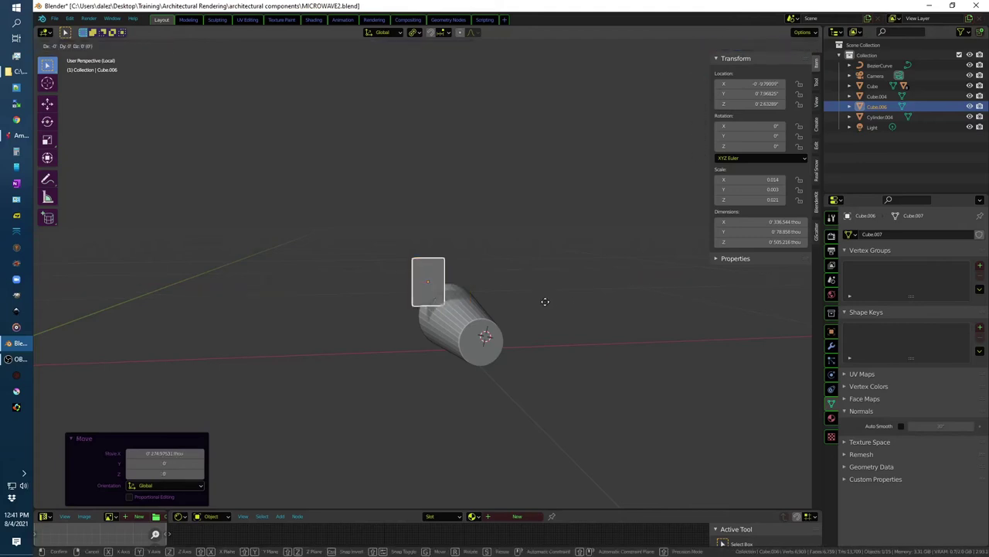
pyautogui.press('z')
pyautogui.click(496, 339)
pyautogui.press('s')
pyautogui.press('z')
pyautogui.click(613, 329)
pyautogui.moveTo(614, 329); pyautogui.dragTo(601, 326, button='middle')
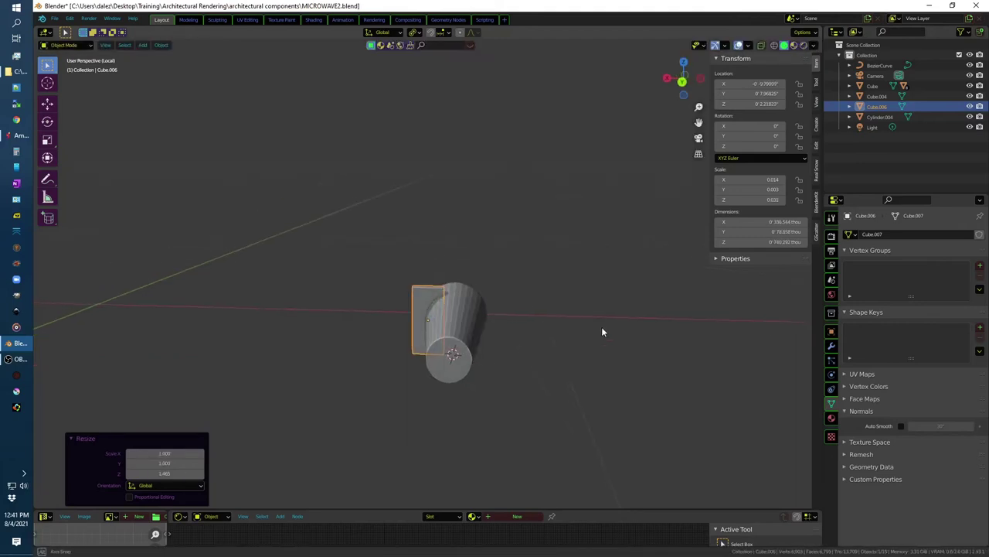
pyautogui.press('KP_7')
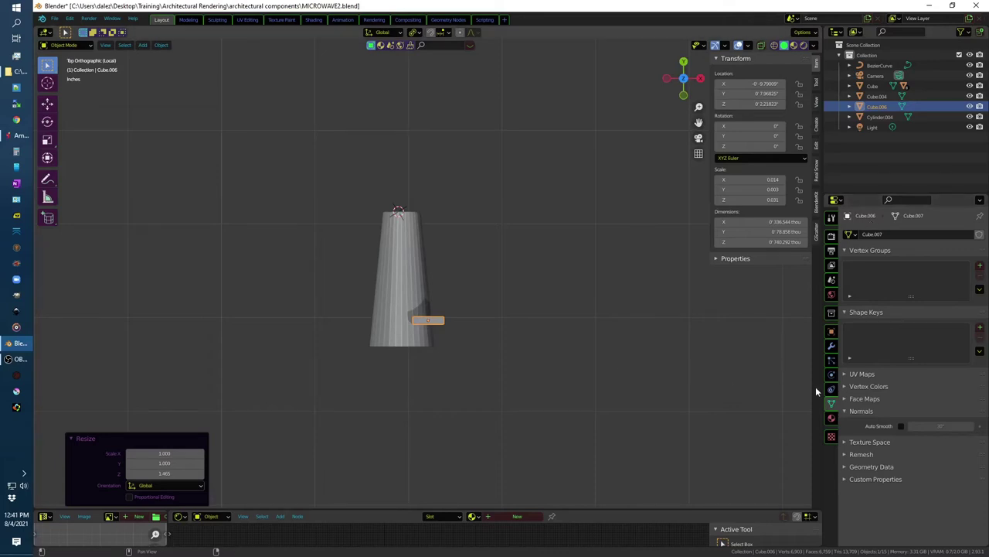
pyautogui.click(832, 344)
pyautogui.click(904, 234)
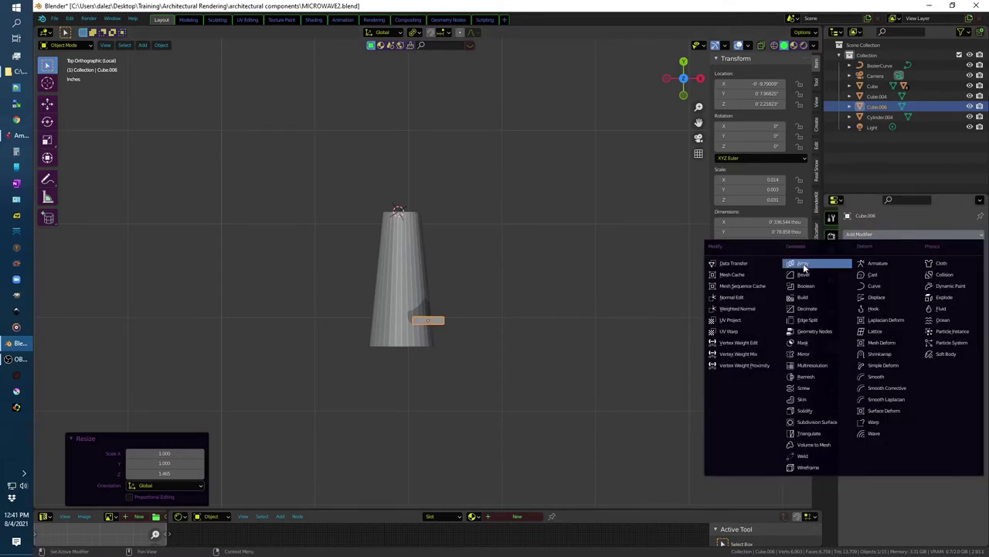
# Step: Add an Array modifier to the plate with X offset 0.2 and count 6
pyautogui.click(800, 261)
pyautogui.doubleClick(933, 310)
pyautogui.write('0')
pyautogui.press('Tab')
pyautogui.write('0.2')
pyautogui.press('Return')
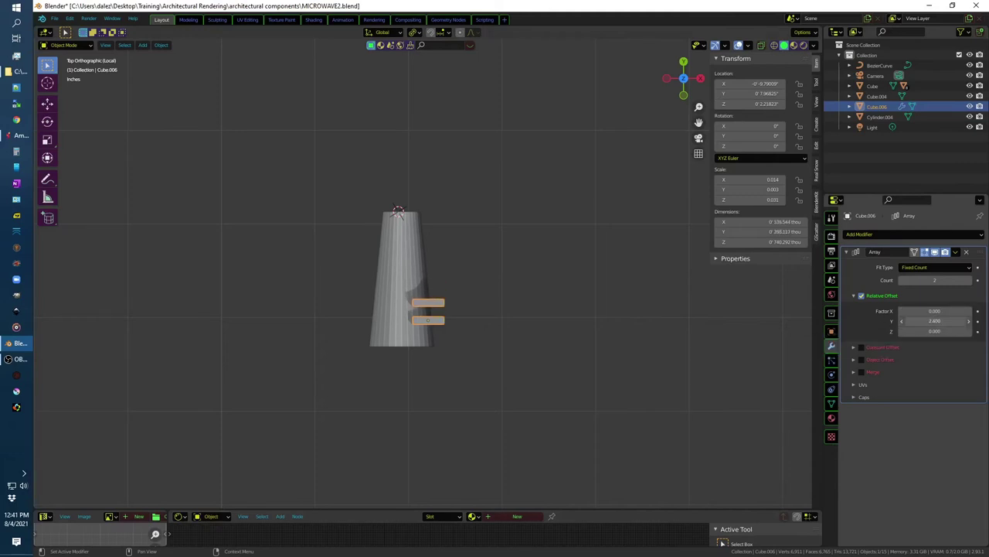
pyautogui.click(970, 282)
pyautogui.click(970, 283)
pyautogui.click(970, 282)
pyautogui.click(970, 282)
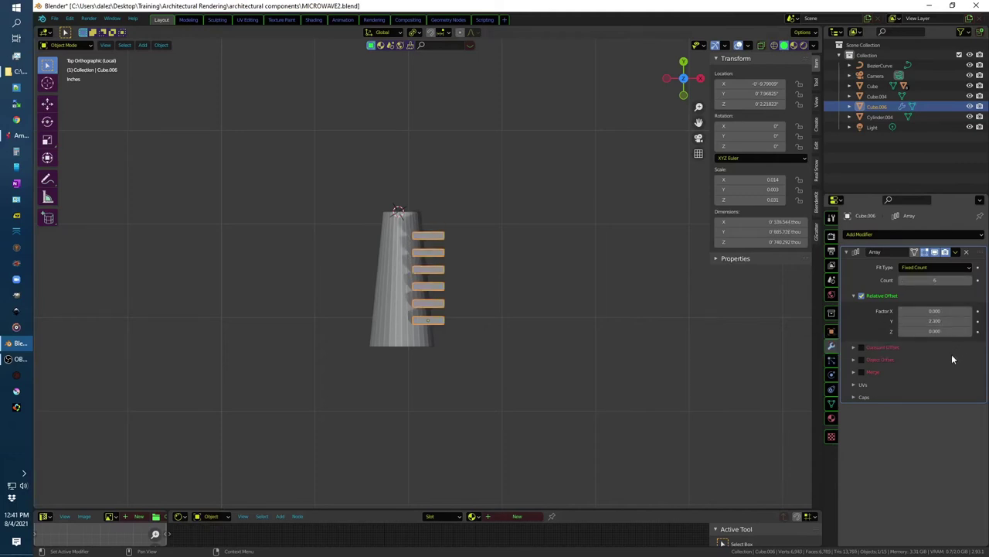
# Step: Add a second Array modifier offsetting the plates along Y by 2.3
pyautogui.click(972, 234)
pyautogui.click(803, 263)
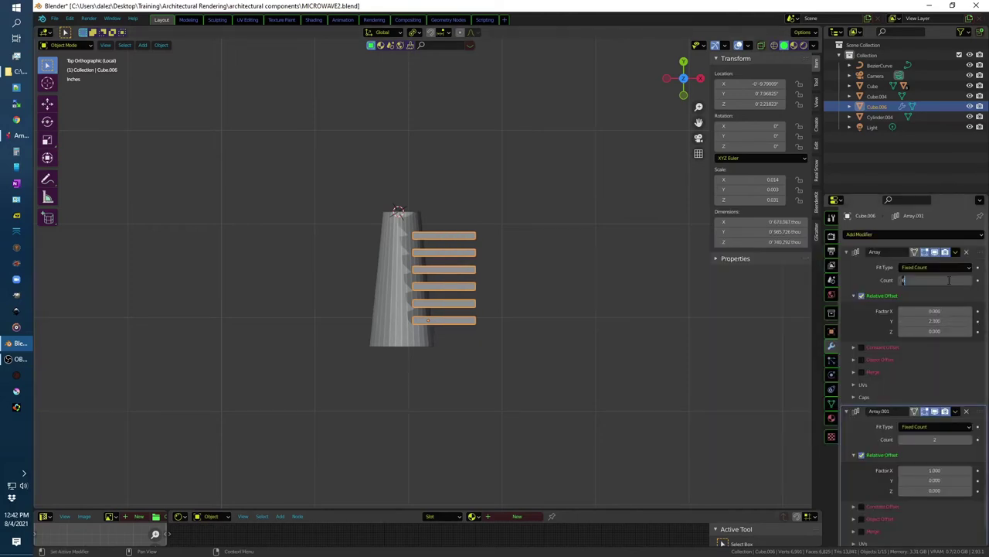
pyautogui.press('Return')
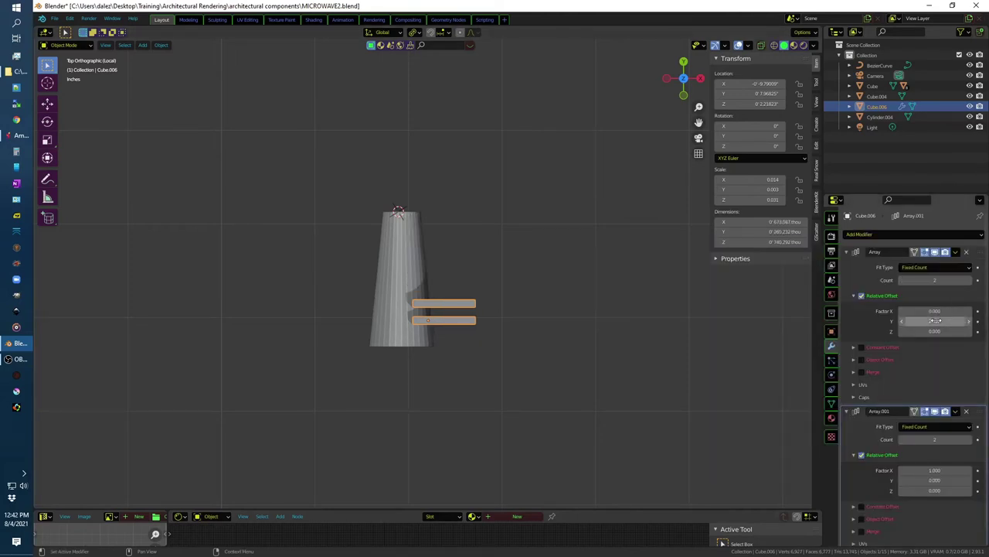
pyautogui.write('3')
pyautogui.press('Return')
pyautogui.click(967, 410)
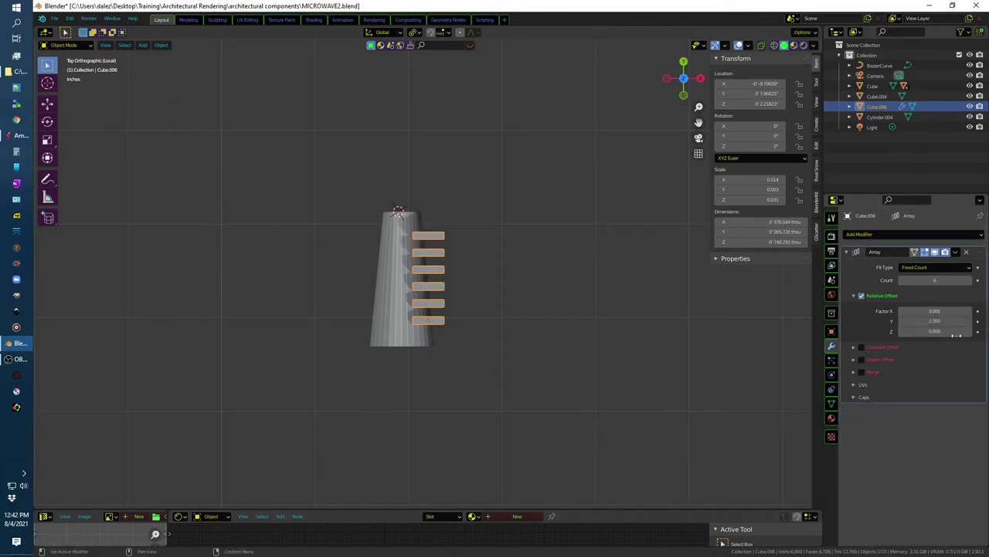
# Step: Add a third Array to mirror a row of plates leftward, then apply the array modifiers
pyautogui.click(933, 239)
pyautogui.click(804, 261)
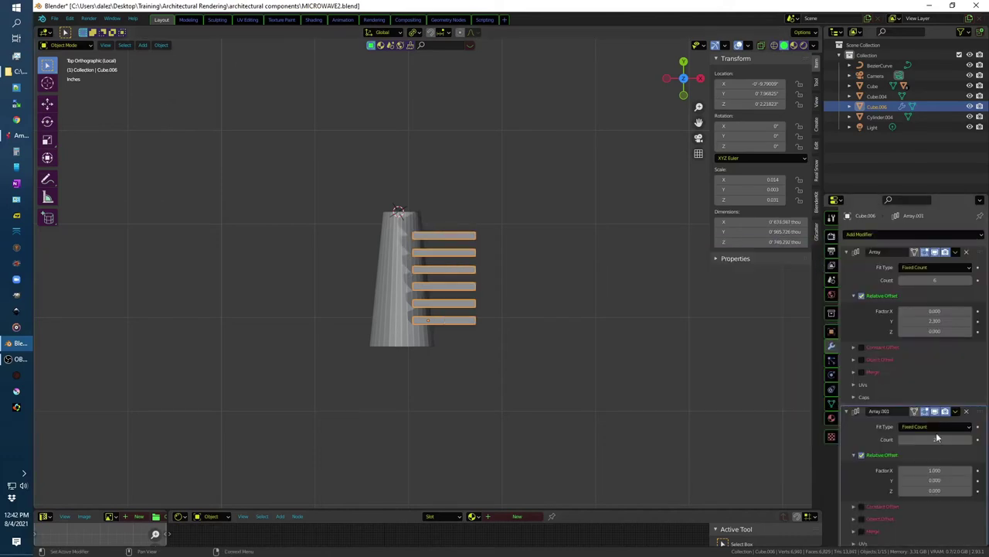
pyautogui.moveTo(941, 469); pyautogui.dragTo(896, 470)
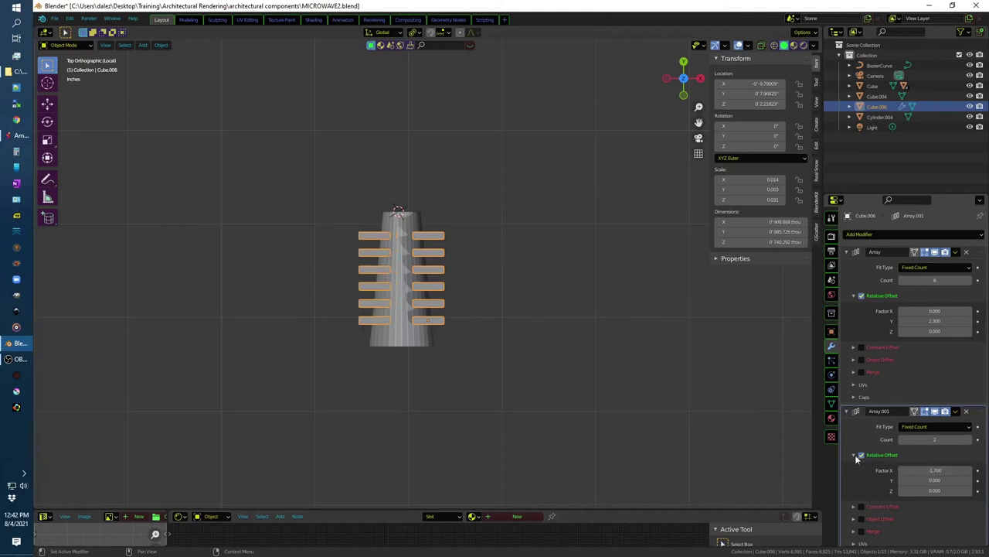
pyautogui.click(956, 412)
pyautogui.click(918, 423)
pyautogui.click(957, 251)
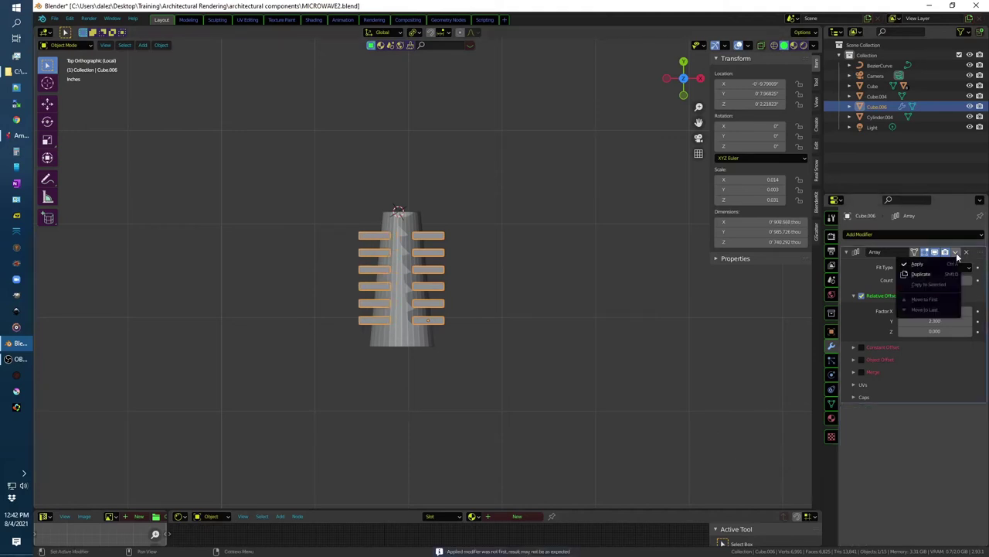
pyautogui.click(917, 264)
# Step: Cut the plates out of the plug cylinder with a boolean difference, creating rows of slots
pyautogui.moveTo(590, 391)
pyautogui.mouseDown(button='middle')
pyautogui.moveTo(600, 307)
pyautogui.moveTo(636, 290)
pyautogui.moveTo(579, 331)
pyautogui.mouseUp(button='middle')
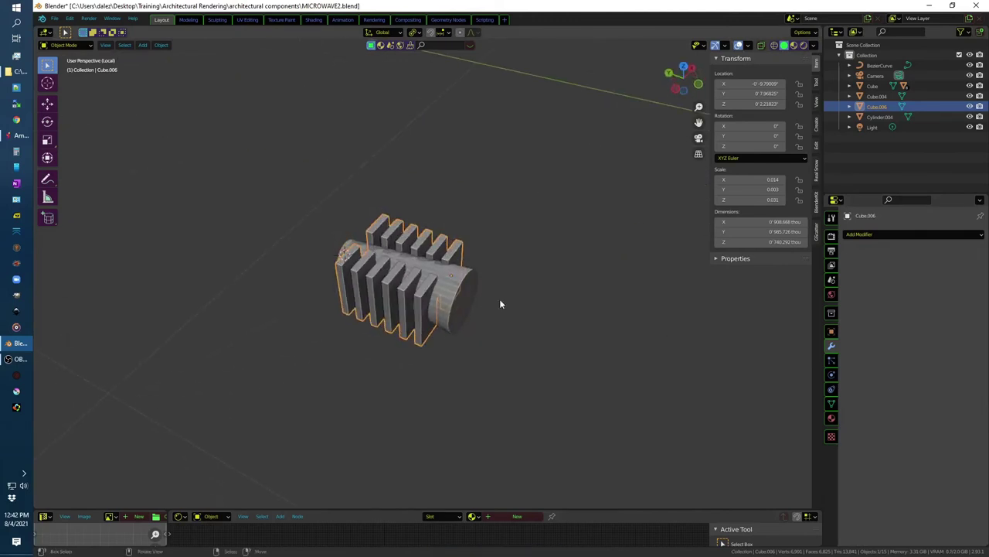
pyautogui.click(517, 282)
pyautogui.click(394, 285)
pyautogui.keyDown('shift'); pyautogui.click(469, 282); pyautogui.keyUp('shift')
pyautogui.click(817, 145)
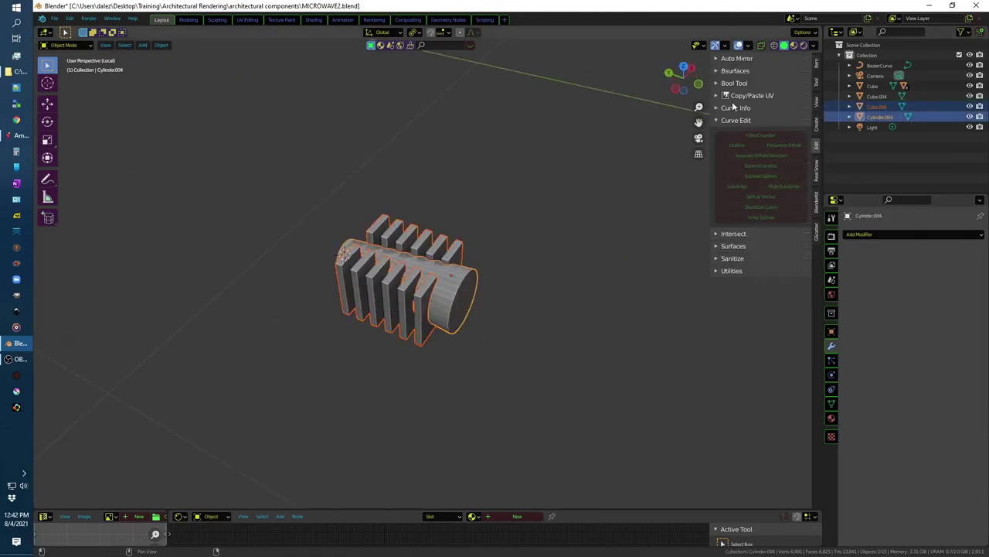
pyautogui.click(715, 122)
pyautogui.click(723, 83)
pyautogui.click(760, 109)
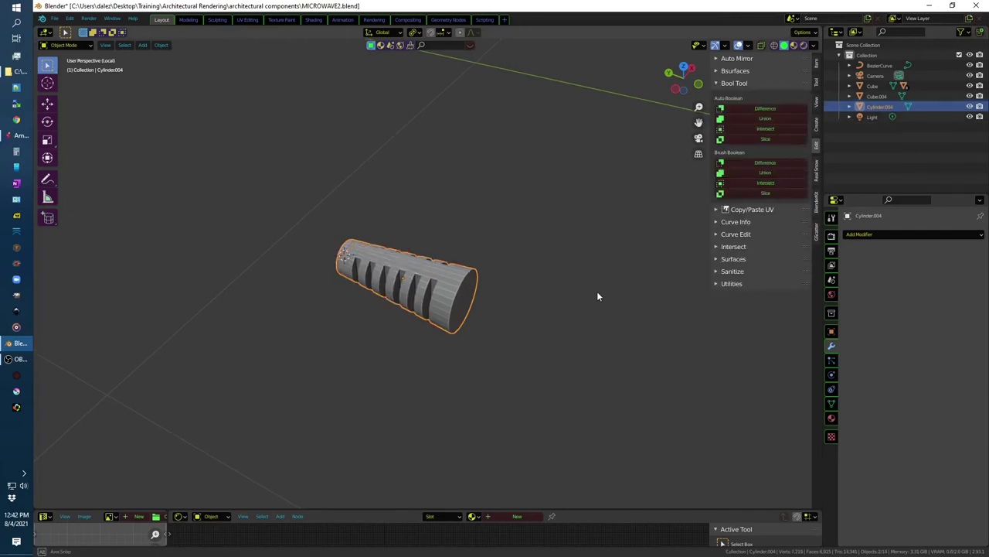
# Step: Leave local view and zoom in on the cable and plug from above
pyautogui.press('KP_Divide')
pyautogui.moveTo(578, 364); pyautogui.dragTo(335, 335, button='middle')
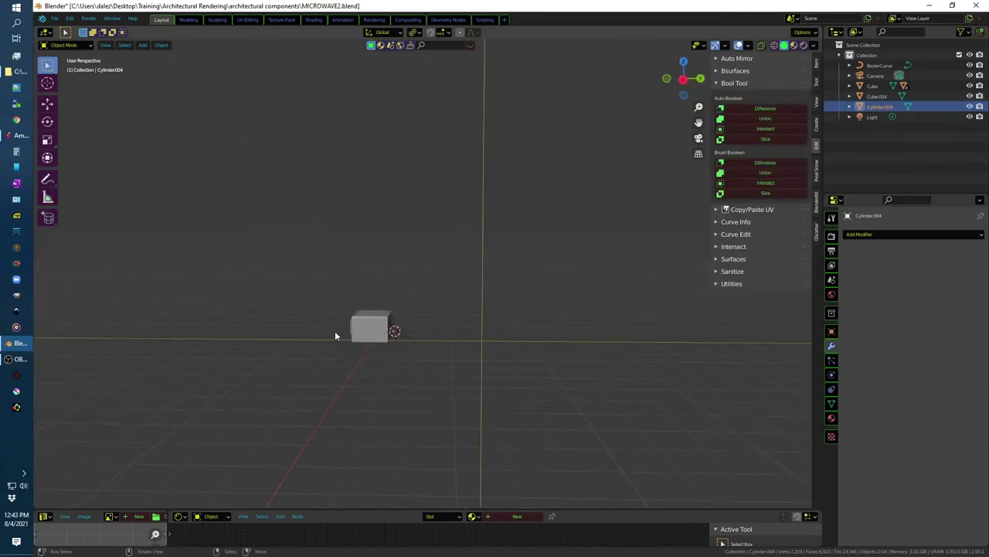
pyautogui.scroll(5, 335, 335)
pyautogui.moveTo(442, 364); pyautogui.dragTo(523, 389, button='middle')
pyautogui.scroll(2, 479, 356)
pyautogui.keyDown('ctrl'); pyautogui.moveTo(431, 321); pyautogui.dragTo(416, 258, button='middle'); pyautogui.keyUp('ctrl')
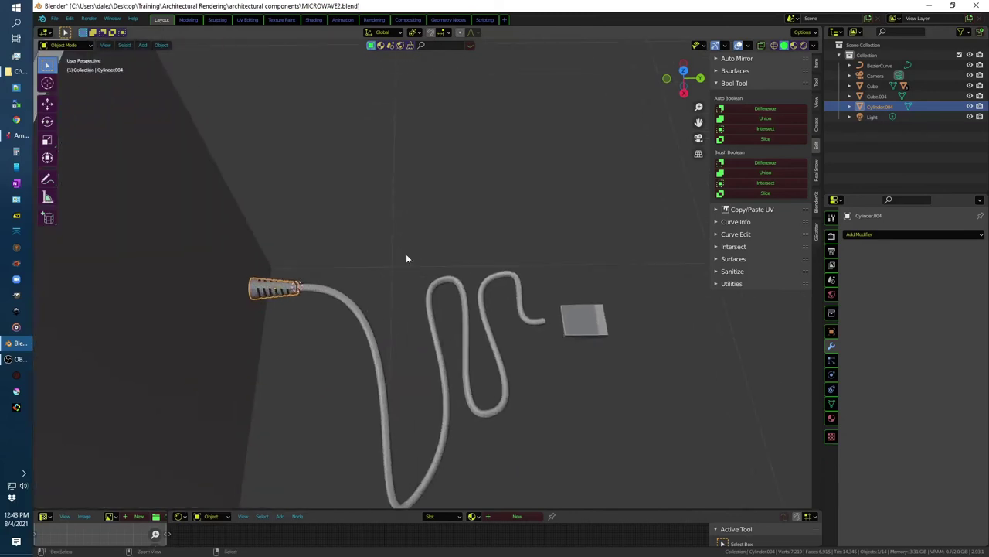
pyautogui.moveTo(268, 288)
pyautogui.mouseDown(button='middle')
pyautogui.moveTo(354, 214)
pyautogui.moveTo(327, 217)
pyautogui.mouseUp(button='middle')
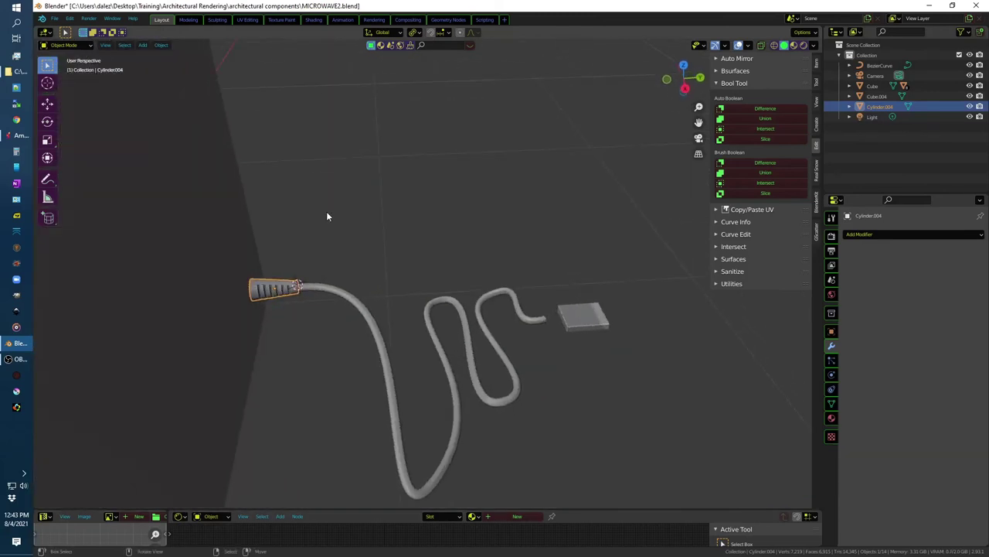
# Step: Duplicate the grooved sleeve, slide the copy along Y, and rotate it about X
pyautogui.hotkey('shift', 'd')
pyautogui.press('y')
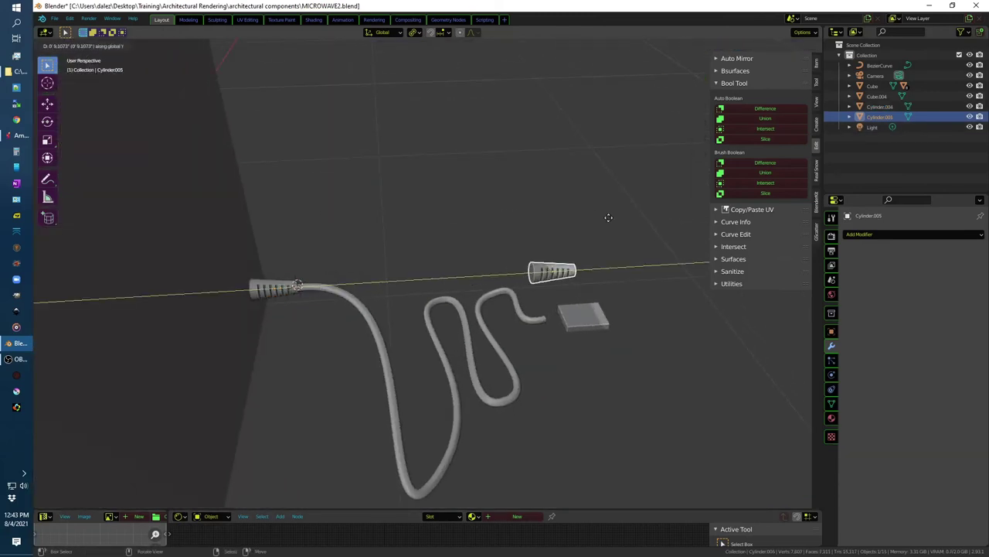
pyautogui.click(615, 222)
pyautogui.press('r')
pyautogui.press('x')
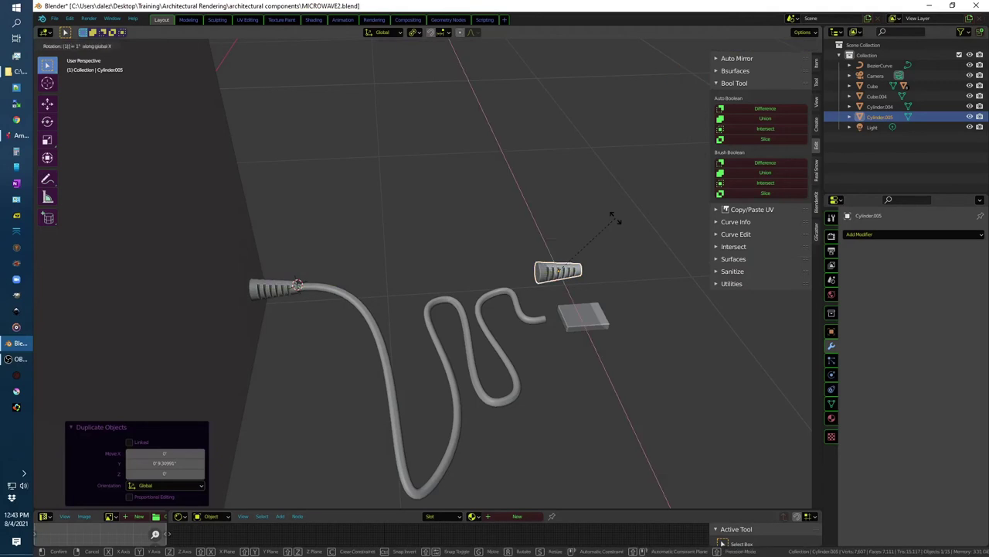
pyautogui.press('Return')
# Step: Lower the sleeve onto the plug box, resize it, and reposition it in top view
pyautogui.press('g')
pyautogui.press('z')
pyautogui.click(692, 290)
pyautogui.press('s')
pyautogui.click(651, 296)
pyautogui.press('KP_7')
pyautogui.press('KP_Decimal')
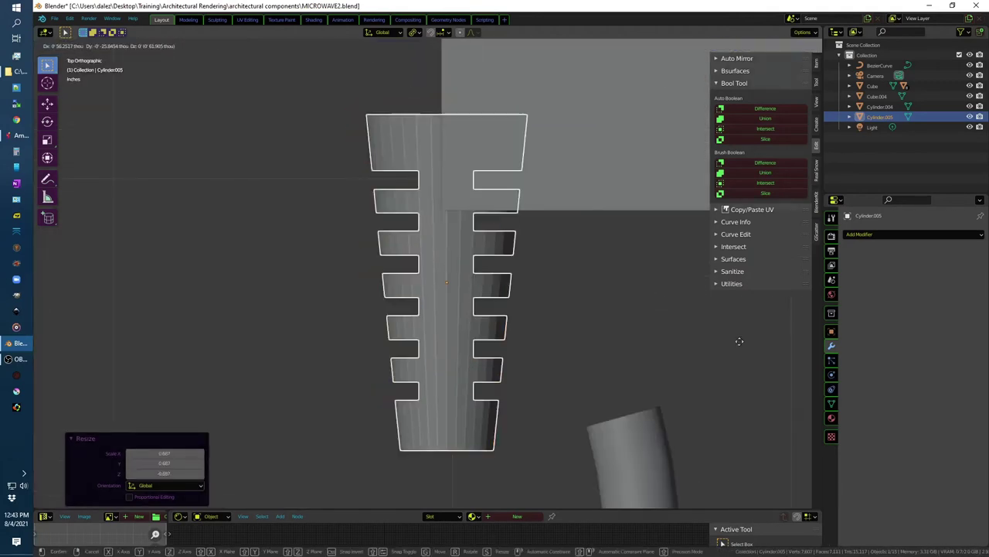
pyautogui.press('KP_Decimal')
pyautogui.press('g')
pyautogui.click(516, 344)
# Step: In side view, raise the sleeve and narrow it along Y
pyautogui.press('KP_3')
pyautogui.press('g')
pyautogui.press('z')
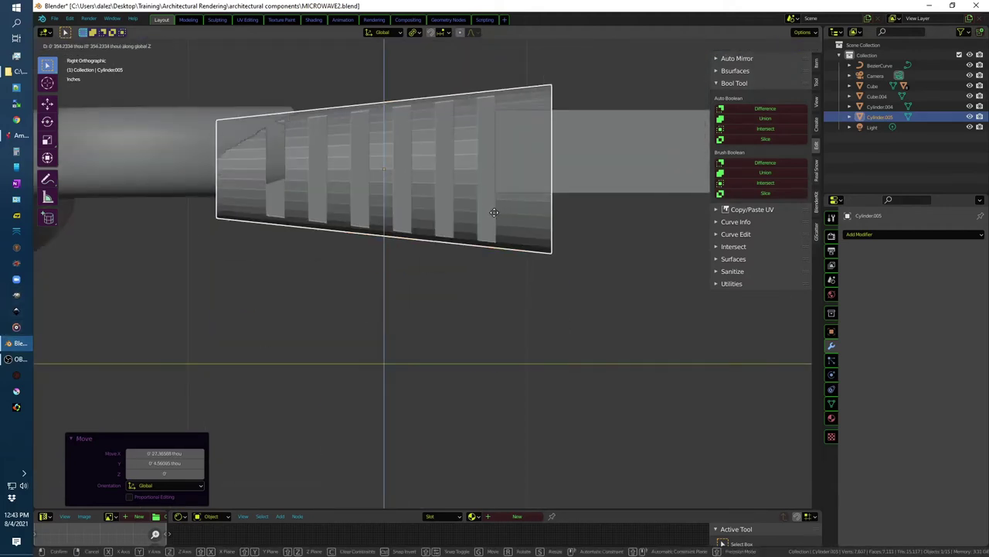
pyautogui.click(493, 204)
pyautogui.moveTo(498, 214)
pyautogui.mouseDown(button='middle')
pyautogui.moveTo(499, 278)
pyautogui.moveTo(514, 325)
pyautogui.mouseUp(button='middle')
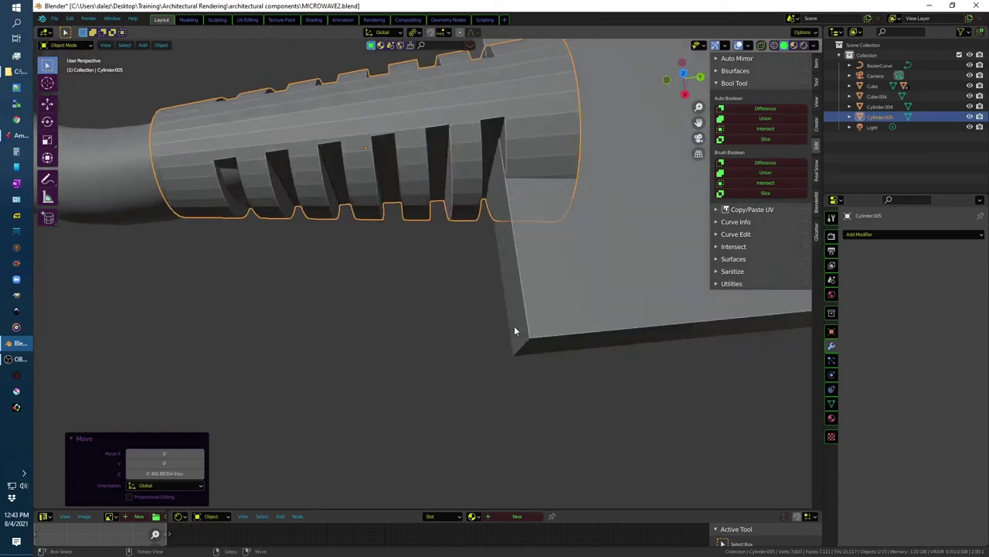
pyautogui.press('s')
pyautogui.press('y')
pyautogui.click(390, 336)
# Step: Flatten the sleeve along Z to match the box's height
pyautogui.scroll(-2, 391, 333)
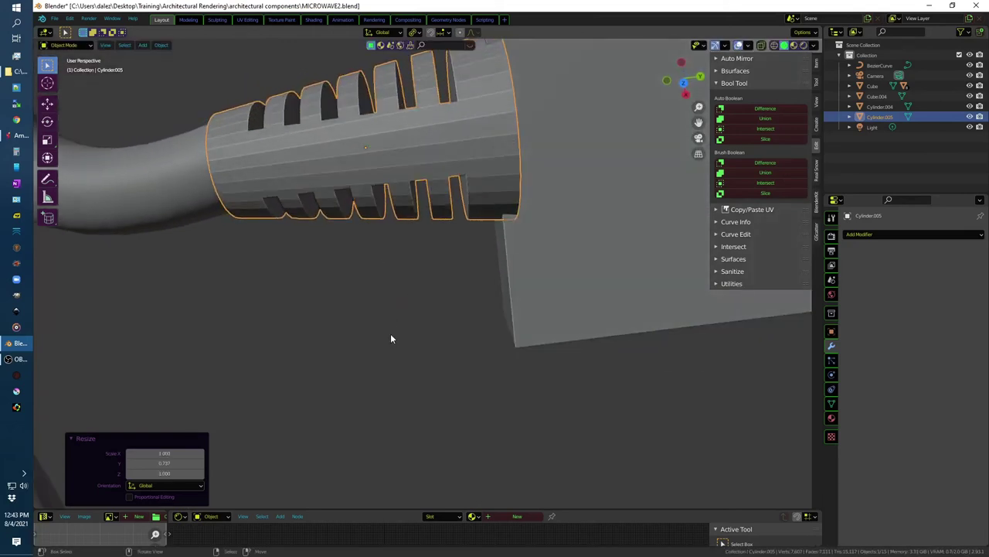
pyautogui.scroll(-3, 394, 331)
pyautogui.moveTo(400, 325); pyautogui.dragTo(400, 214, button='middle')
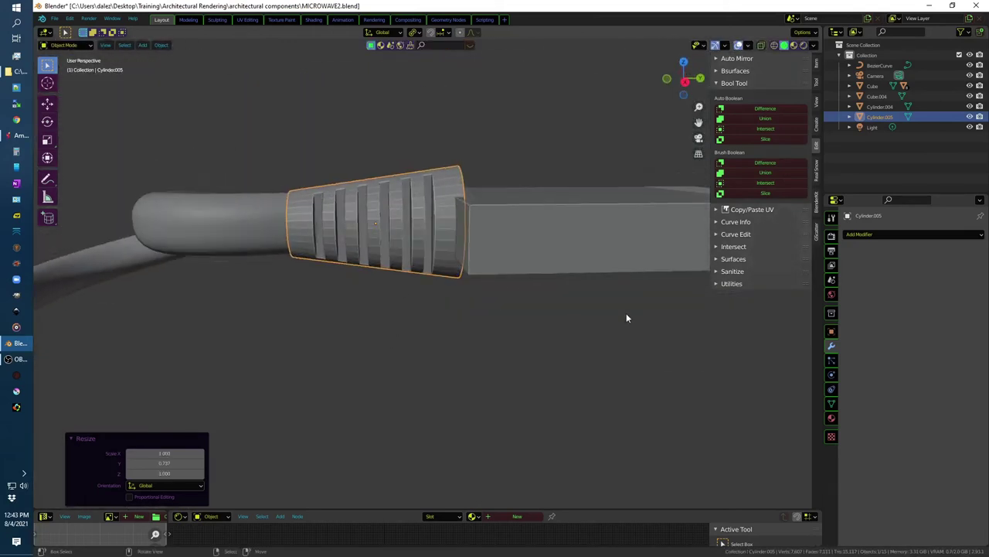
pyautogui.press('s')
pyautogui.press('z')
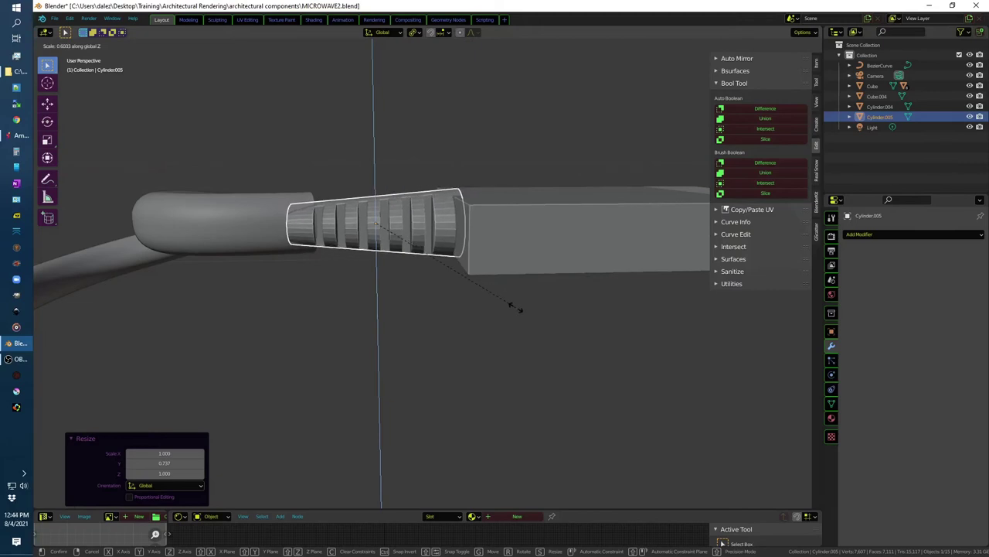
pyautogui.click(587, 305)
pyautogui.moveTo(588, 305)
pyautogui.mouseDown(button='middle')
pyautogui.moveTo(583, 410)
pyautogui.moveTo(194, 212)
pyautogui.mouseUp(button='middle')
pyautogui.click(289, 236)
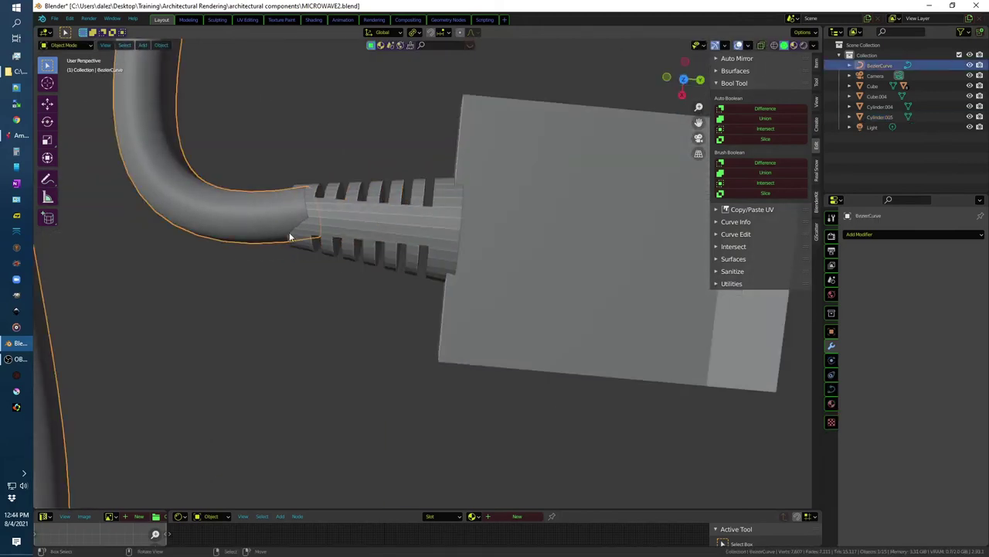
# Step: In curve edit mode, scale and rotate the cord's end handle to redirect its bend
pyautogui.press('Tab')
pyautogui.press('s')
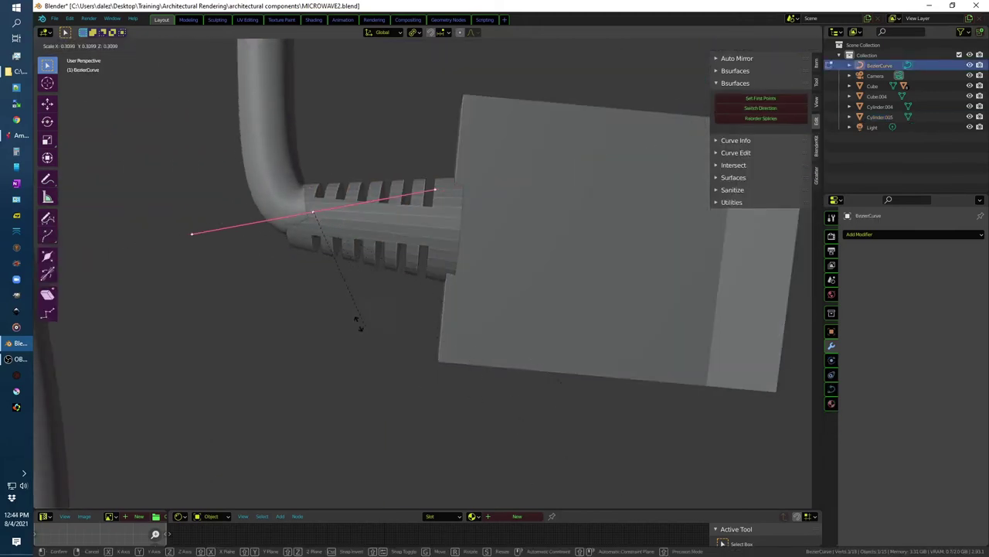
pyautogui.click(293, 232)
pyautogui.press('r')
pyautogui.click(362, 240)
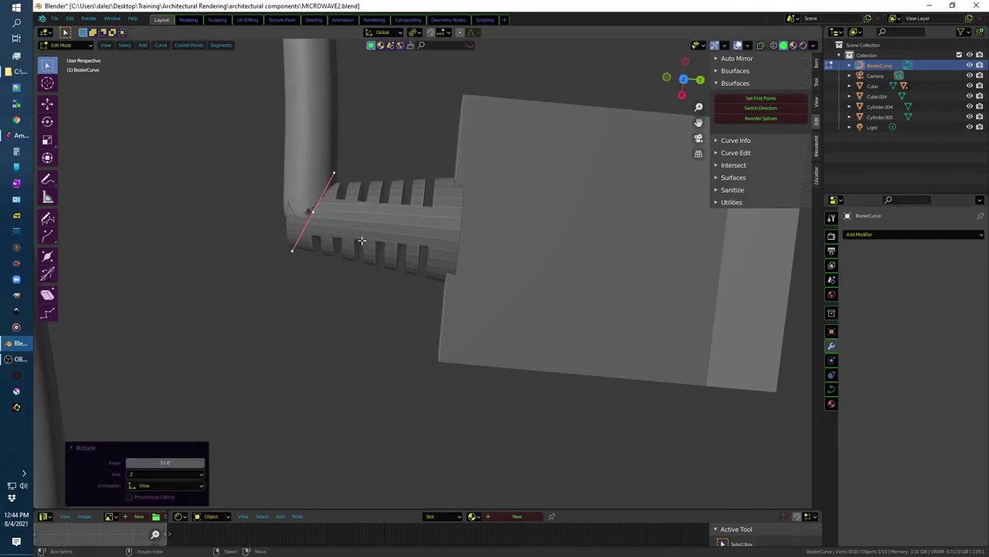
pyautogui.scroll(-3, 362, 240)
pyautogui.moveTo(343, 316); pyautogui.dragTo(454, 123, button='middle')
# Step: Shrink, move and rotate the handles of a cord point above the plug
pyautogui.click(310, 72)
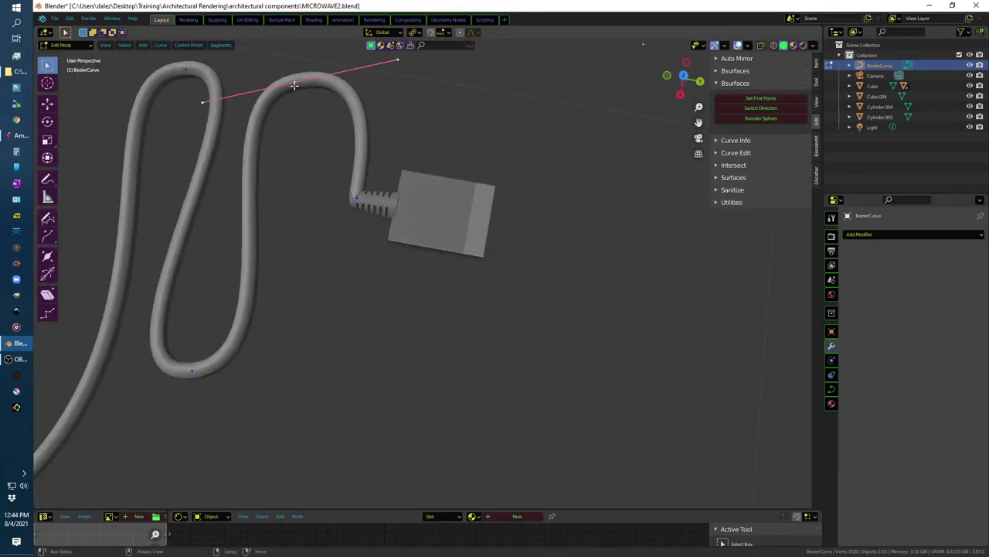
pyautogui.press('s')
pyautogui.click(290, 233)
pyautogui.press('g')
pyautogui.click(309, 328)
pyautogui.press('r')
pyautogui.click(347, 252)
pyautogui.moveTo(347, 252); pyautogui.dragTo(362, 256, button='middle')
pyautogui.press('g')
pyautogui.click(371, 270)
# Step: Flatten the plug-end point's handles to zero along X and Y so the cord runs straight
pyautogui.click(360, 169)
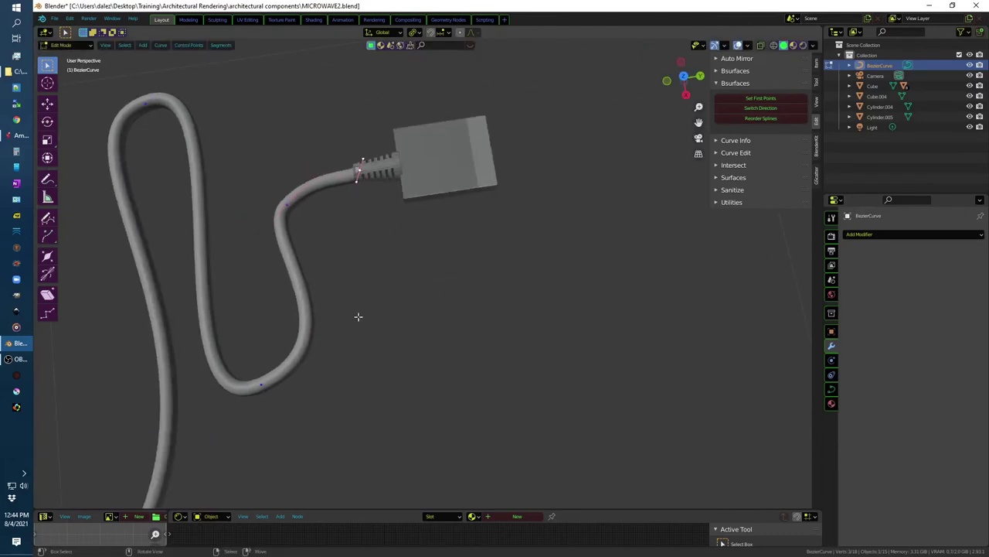
pyautogui.press('s')
pyautogui.press('x')
pyautogui.press('0')
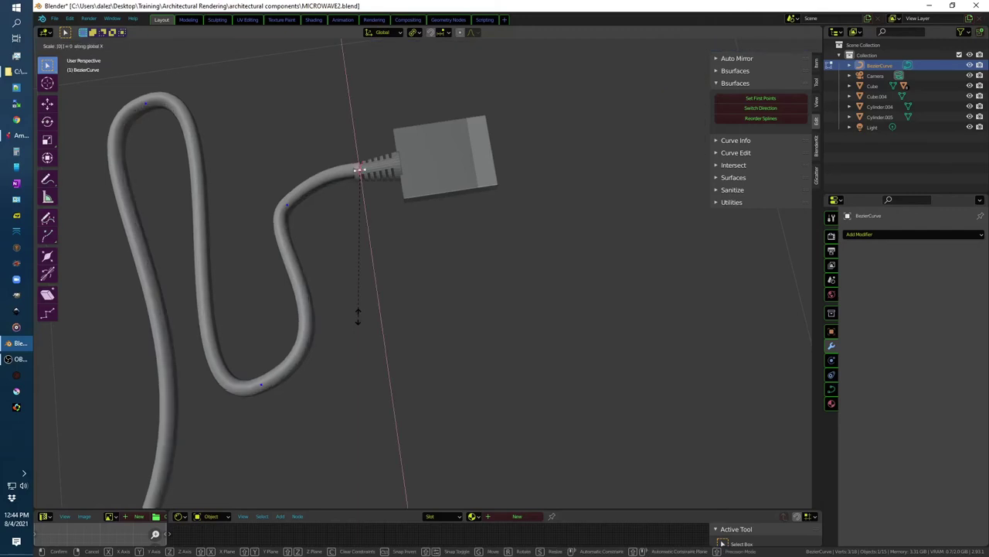
pyautogui.press('Return')
pyautogui.press('s')
pyautogui.press('y')
pyautogui.press('0')
pyautogui.press('Return')
# Step: Move a cord point near the plug into a new position
pyautogui.moveTo(357, 315)
pyautogui.mouseDown(button='middle')
pyautogui.moveTo(358, 205)
pyautogui.moveTo(350, 218)
pyautogui.mouseUp(button='middle')
pyautogui.click(267, 222)
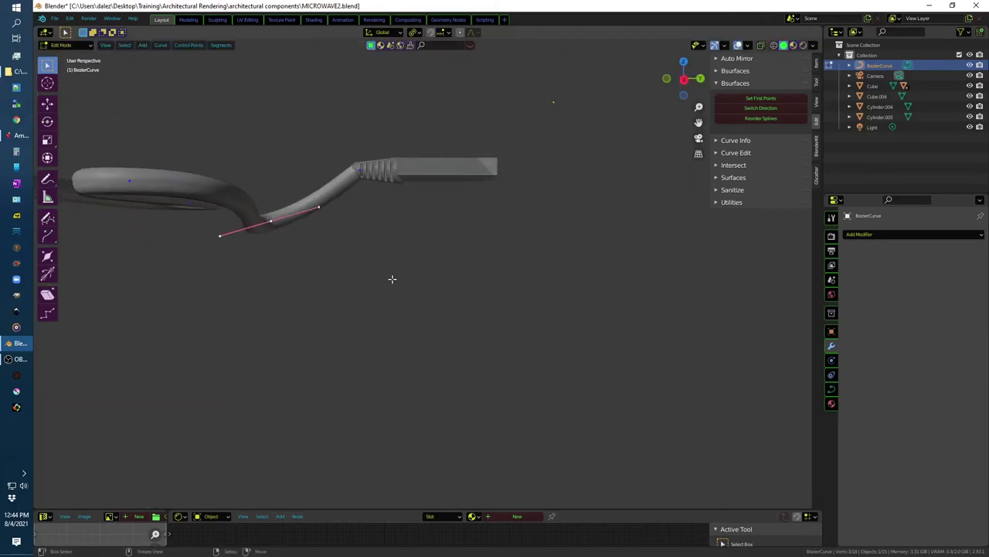
pyautogui.press('g')
pyautogui.click(380, 254)
pyautogui.press('g')
pyautogui.click(393, 216)
# Step: Scale that point's handles, shift it, and rotate its handle to line up with the plug
pyautogui.moveTo(394, 215)
pyautogui.mouseDown(button='middle')
pyautogui.moveTo(368, 256)
pyautogui.moveTo(382, 278)
pyautogui.moveTo(371, 347)
pyautogui.moveTo(359, 174)
pyautogui.mouseUp(button='middle')
pyautogui.moveTo(397, 258); pyautogui.dragTo(413, 303, button='middle')
pyautogui.scroll(2, 412, 302)
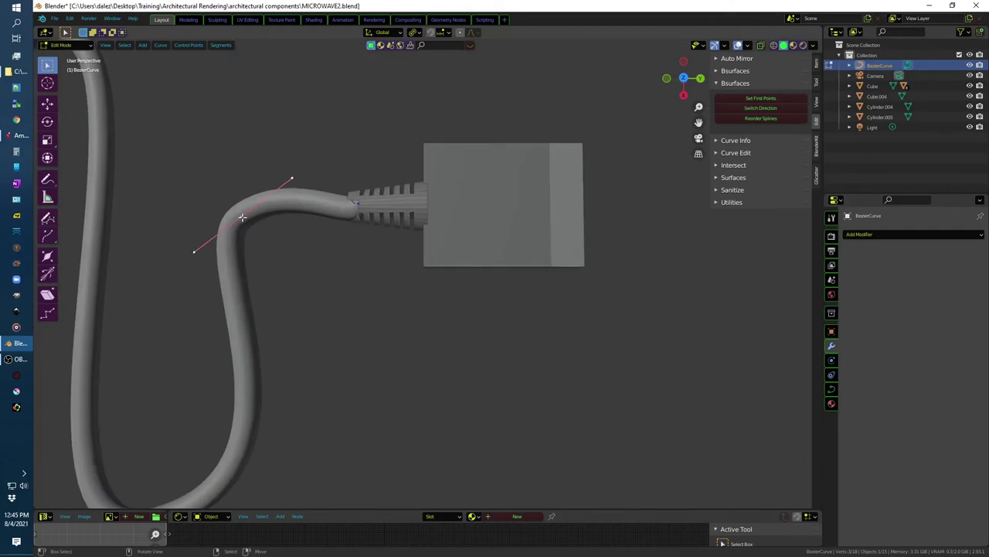
pyautogui.press('s')
pyautogui.click(444, 276)
pyautogui.press('g')
pyautogui.click(358, 216)
pyautogui.press('r')
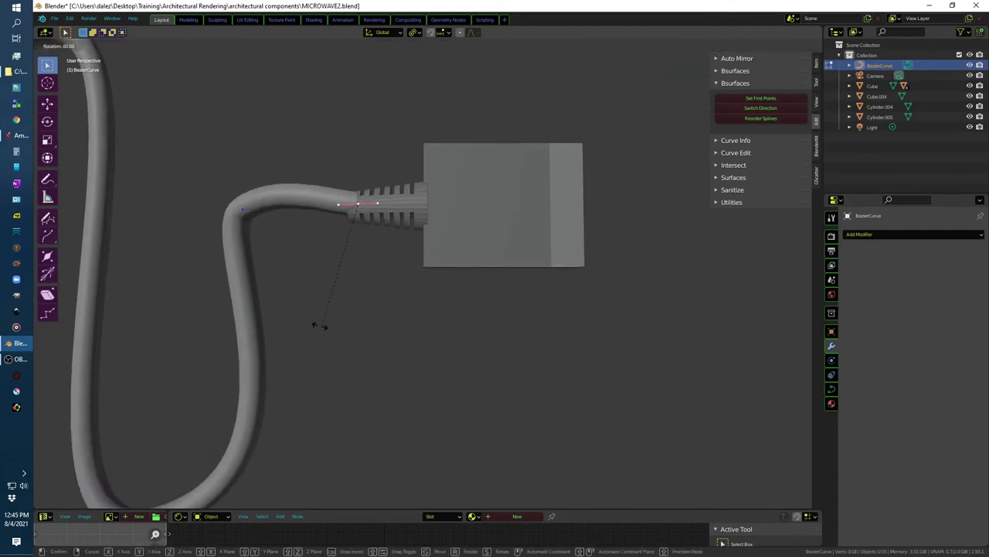
pyautogui.click(313, 321)
pyautogui.moveTo(327, 319); pyautogui.dragTo(401, 202, button='middle')
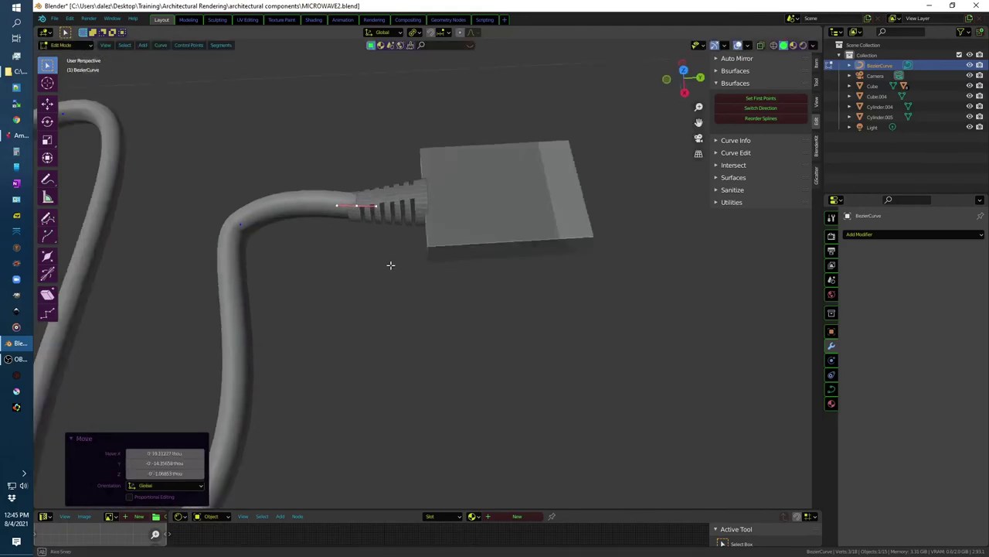
# Step: In object mode, stretch the ribbed sleeve Cylinder.005 taller along Z
pyautogui.press('Tab')
pyautogui.click(401, 202)
pyautogui.press('s')
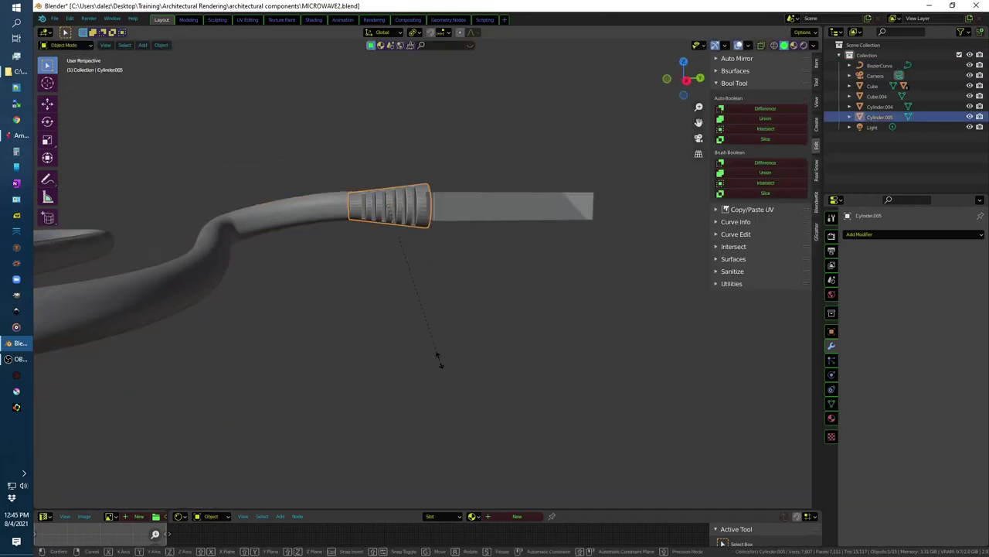
pyautogui.press('z')
pyautogui.click(442, 376)
# Step: Stretch the plug box Cube.004 to 2.029 along Z and bring up the browser
pyautogui.click(495, 207)
pyautogui.press('s')
pyautogui.press('z')
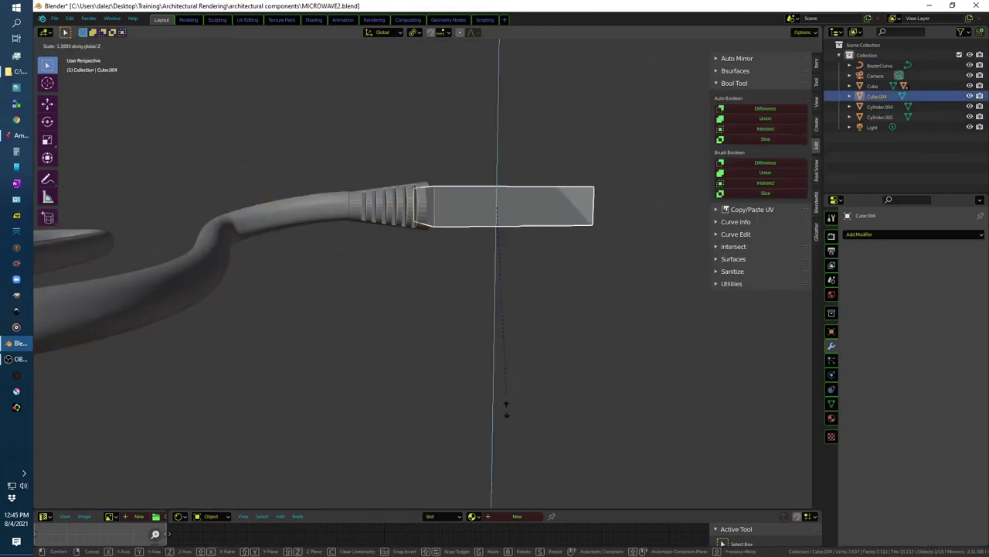
pyautogui.click(509, 459)
pyautogui.moveTo(509, 459)
pyautogui.mouseDown(button='middle')
pyautogui.moveTo(495, 424)
pyautogui.moveTo(523, 307)
pyautogui.mouseUp(button='middle')
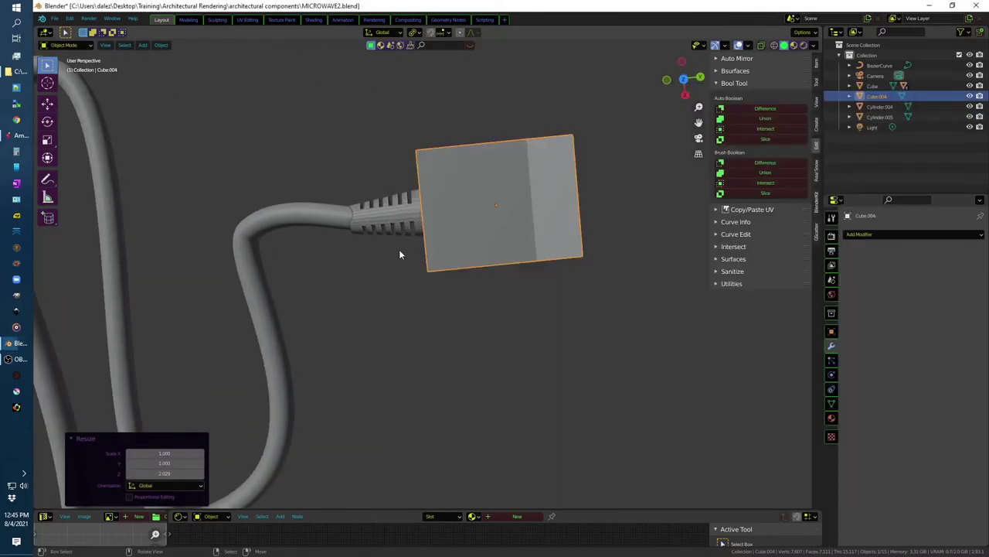
pyautogui.click(15, 137)
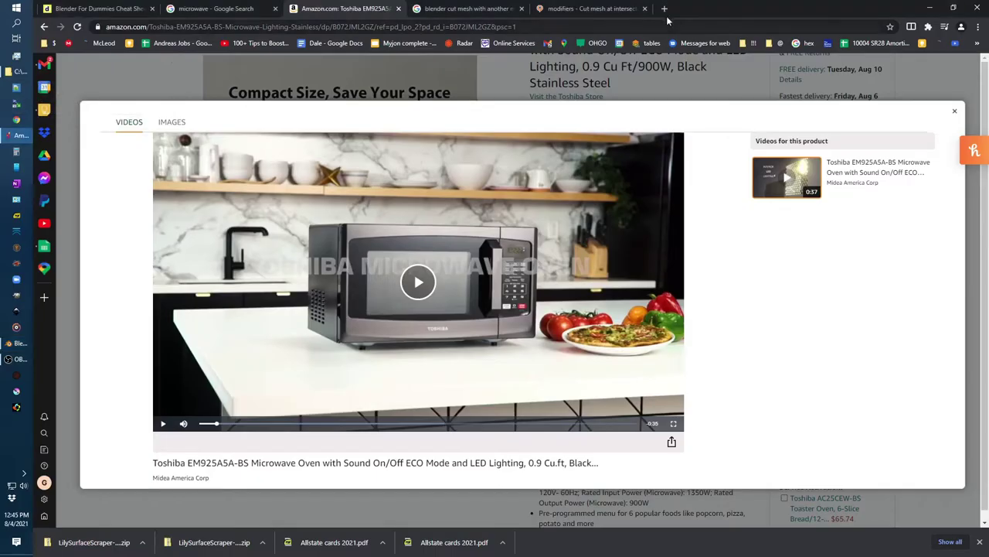
# Step: Search Google for 'plug' and show the image results
pyautogui.click(487, 10)
pyautogui.tripleClick(193, 78)
pyautogui.write('plug')
pyautogui.press('Return')
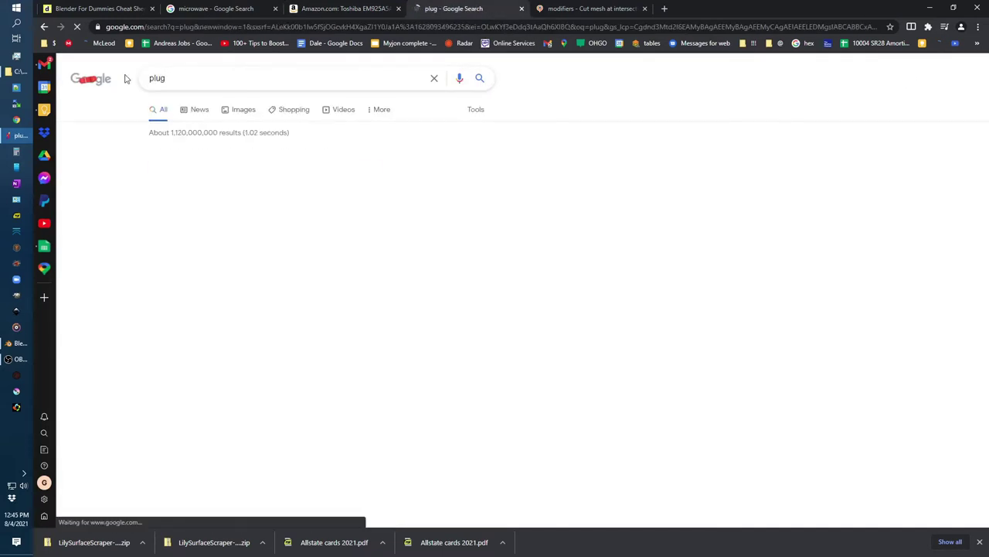
pyautogui.click(241, 104)
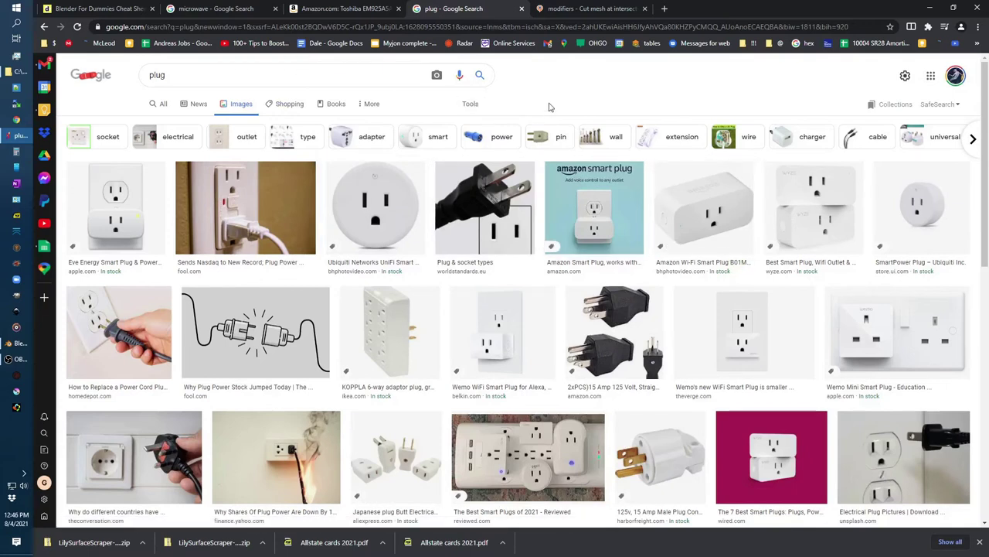
# Step: Narrow the results to cords, preview the NEMA 1-15P plug, and return to Blender
pyautogui.click(972, 139)
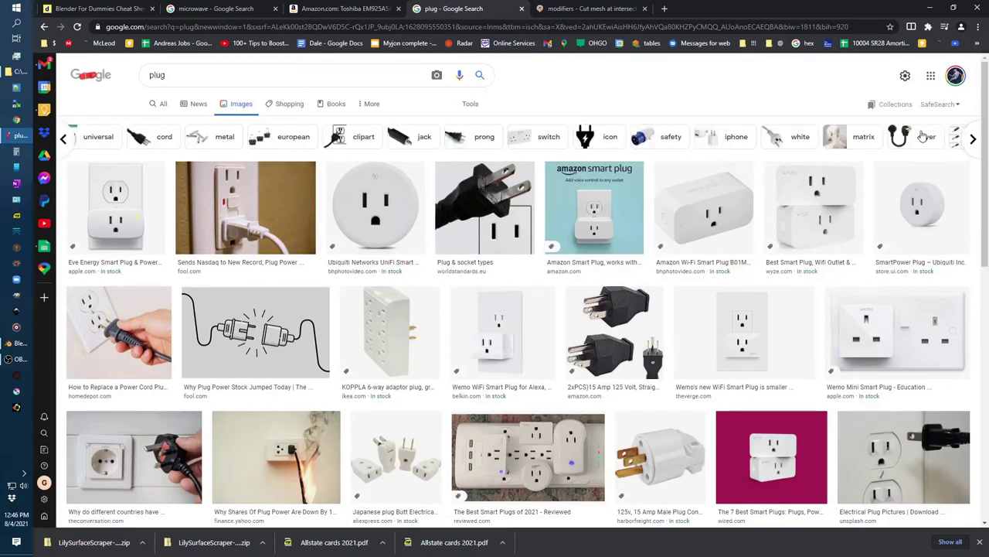
pyautogui.click(143, 136)
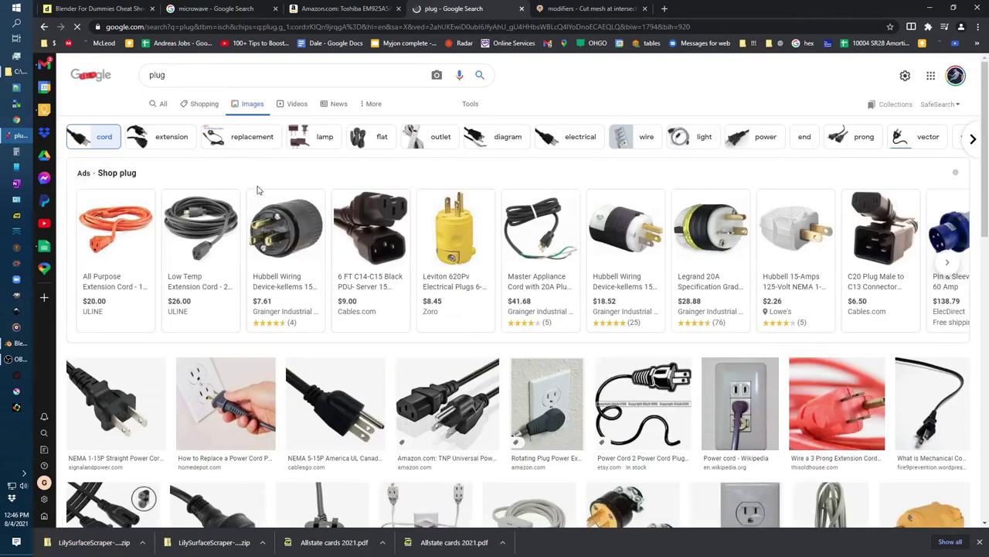
pyautogui.click(116, 402)
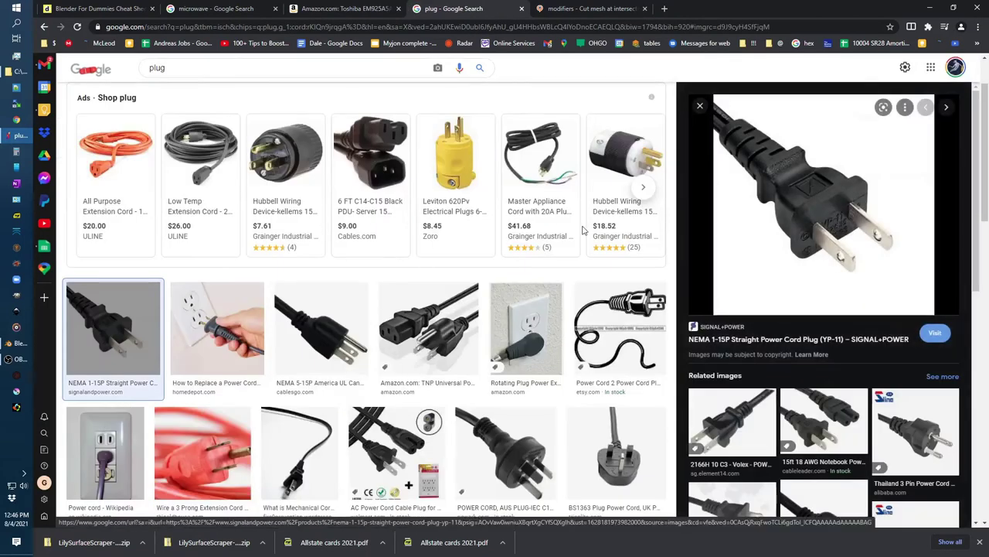
pyautogui.hotkey('alt', 'Tab')
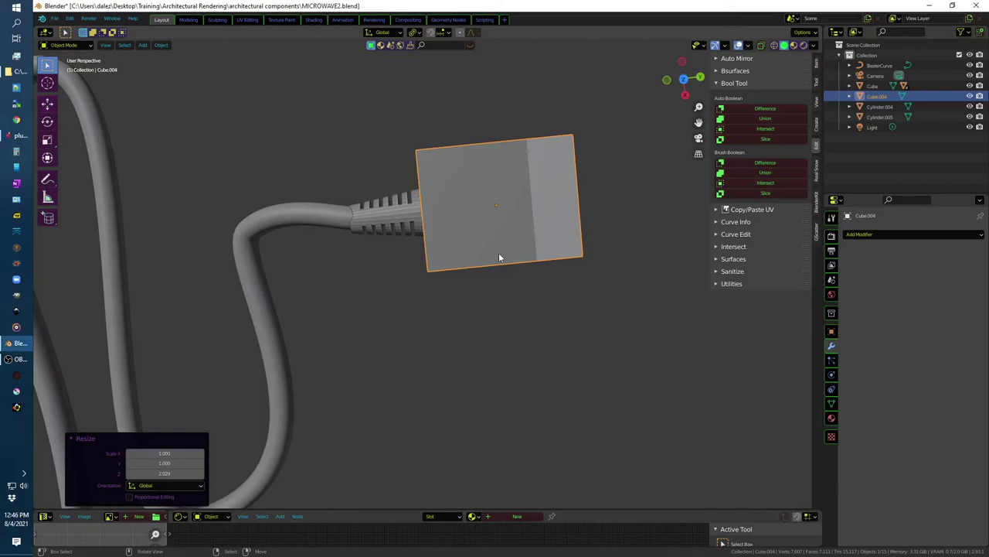
# Step: Enter the box's edit mode, cancelling a trial crease and loop cut, and clear the selection
pyautogui.press('Tab')
pyautogui.hotkey('shift', 'e')
pyautogui.press('Escape')
pyautogui.click(493, 264)
pyautogui.hotkey('ctrl', 'r')
pyautogui.press('Escape')
pyautogui.press('a')
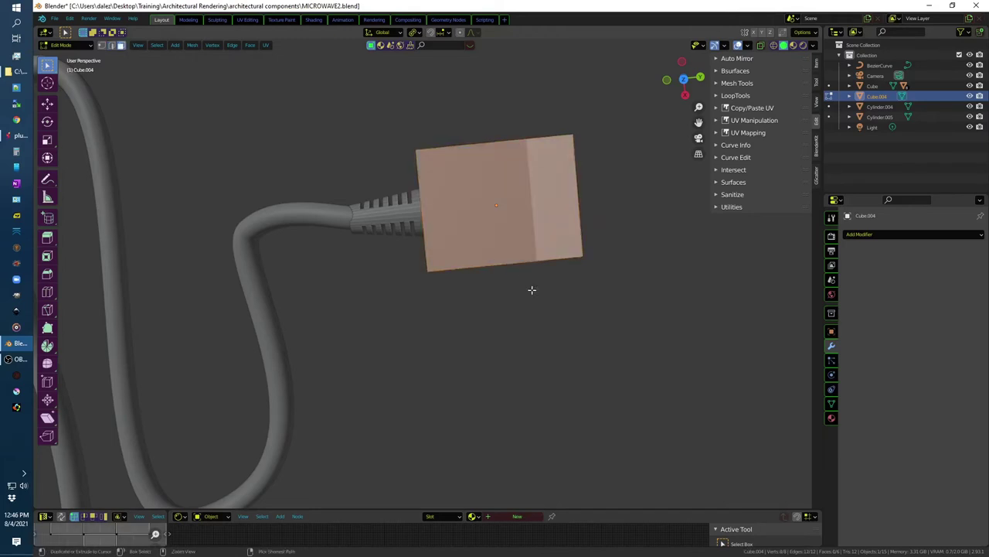
pyautogui.press('Tab')
pyautogui.moveTo(488, 270)
pyautogui.mouseDown(button='middle')
pyautogui.moveTo(500, 272)
pyautogui.moveTo(488, 240)
pyautogui.mouseUp(button='middle')
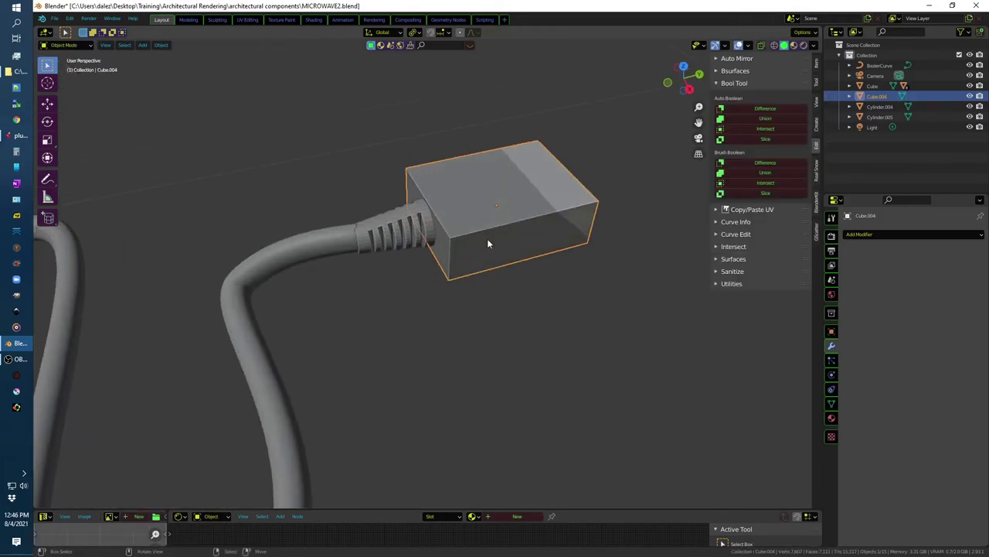
pyautogui.press('Tab')
pyautogui.hotkey('alt', 'a')
# Step: Add a centred edge loop, then several more edge loops, across the box
pyautogui.hotkey('ctrl', 'r')
pyautogui.click(484, 230)
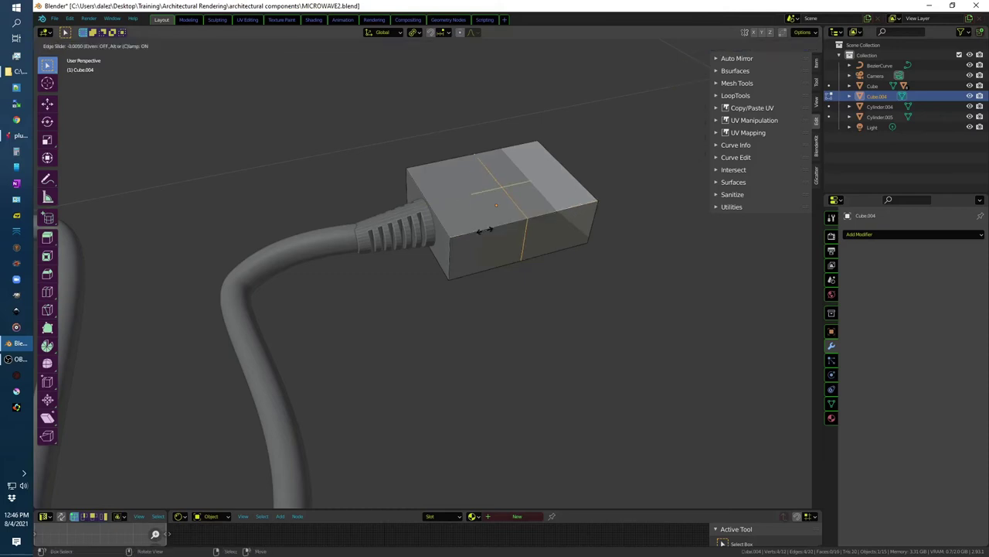
pyautogui.rightClick(484, 230)
pyautogui.hotkey('ctrl', 'r')
pyautogui.scroll(4, 485, 230)
pyautogui.scroll(2, 485, 230)
pyautogui.click(486, 231)
pyautogui.rightClick(519, 283)
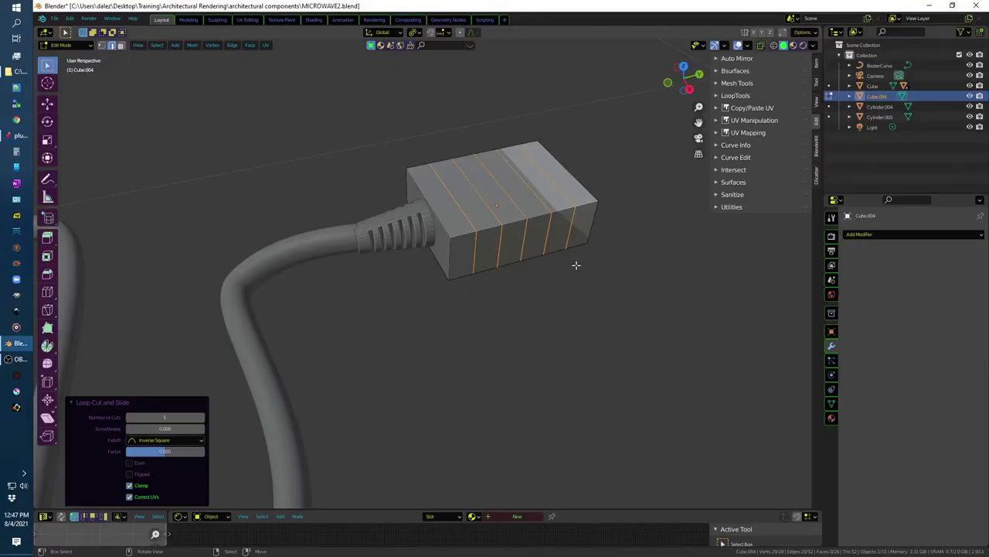
# Step: Shrink the plug block to 0.936, then flatten it vertically to 0.409
pyautogui.moveTo(576, 265); pyautogui.dragTo(548, 298, button='middle')
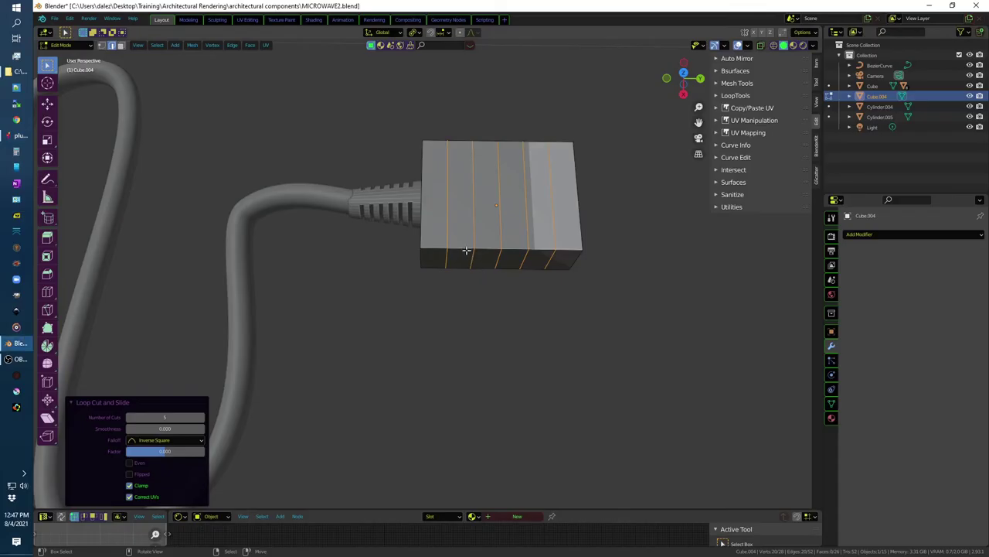
pyautogui.click(466, 251)
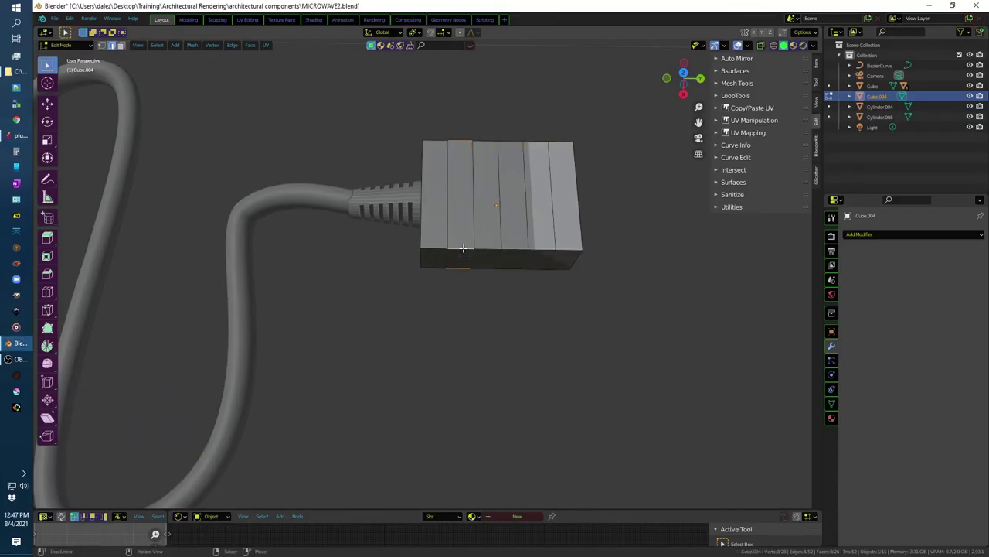
pyautogui.press('s')
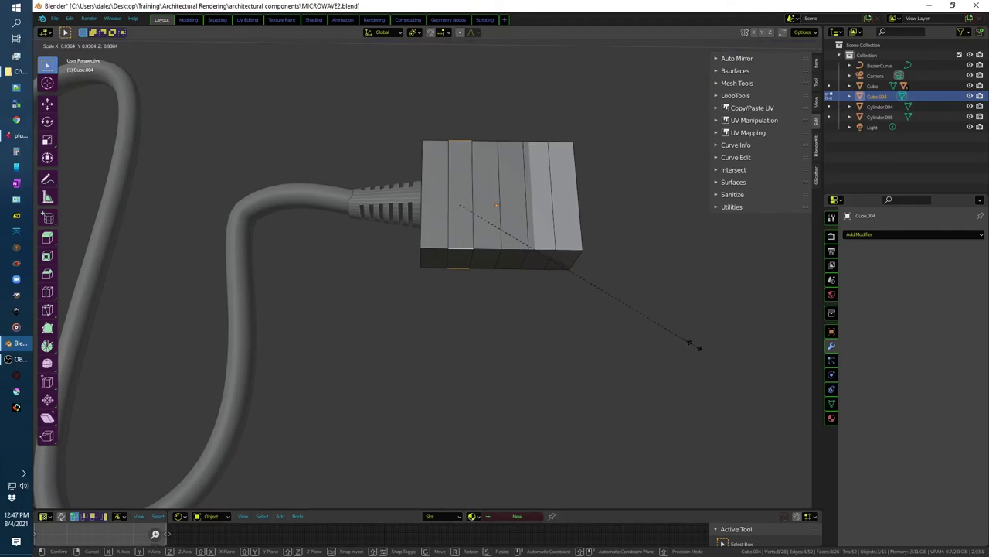
pyautogui.click(694, 345)
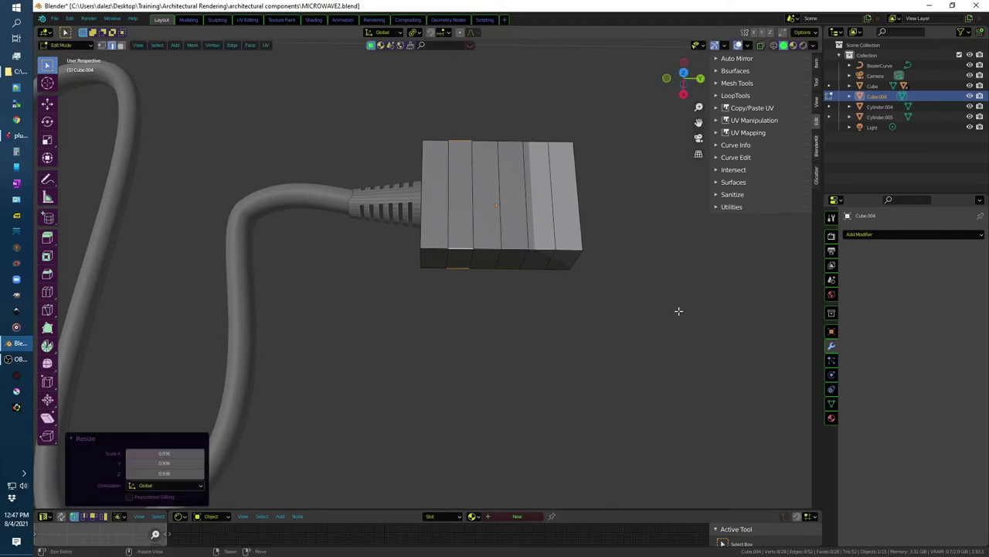
pyautogui.press('s')
pyautogui.press('z')
pyautogui.click(548, 263)
# Step: With median point pivot, taper the cord-end edge loop to 0.725
pyautogui.moveTo(548, 263); pyautogui.dragTo(617, 256, button='middle')
pyautogui.click(415, 33)
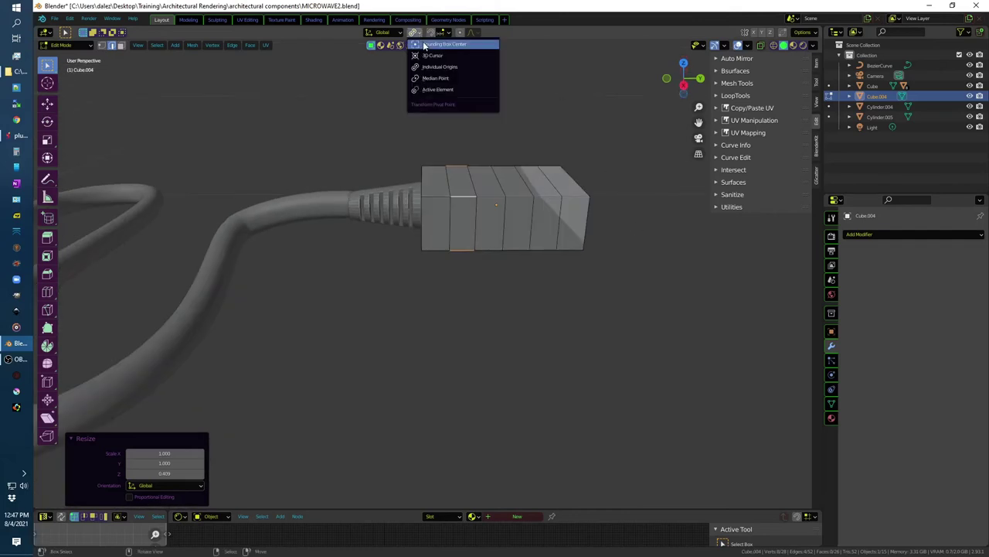
pyautogui.click(443, 85)
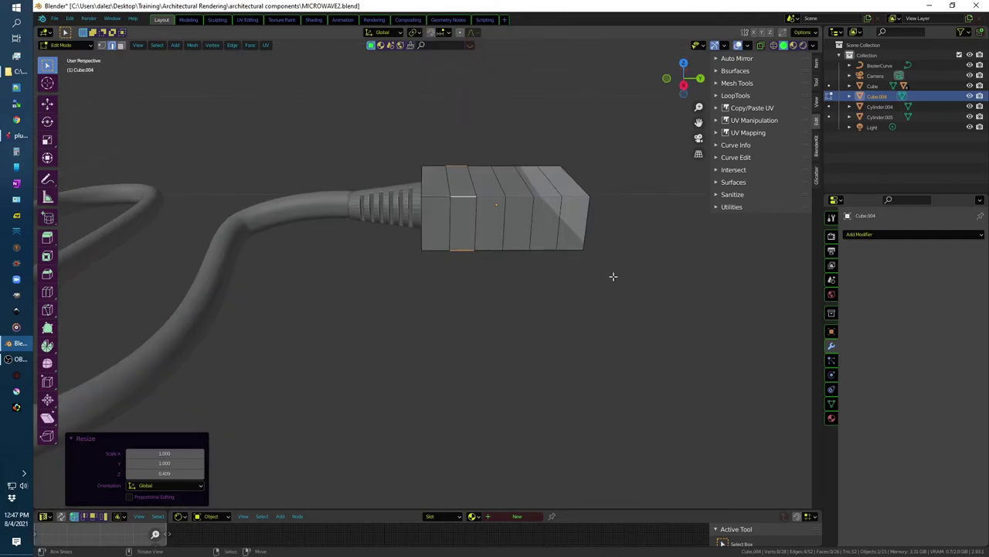
pyautogui.press('s')
pyautogui.click(588, 277)
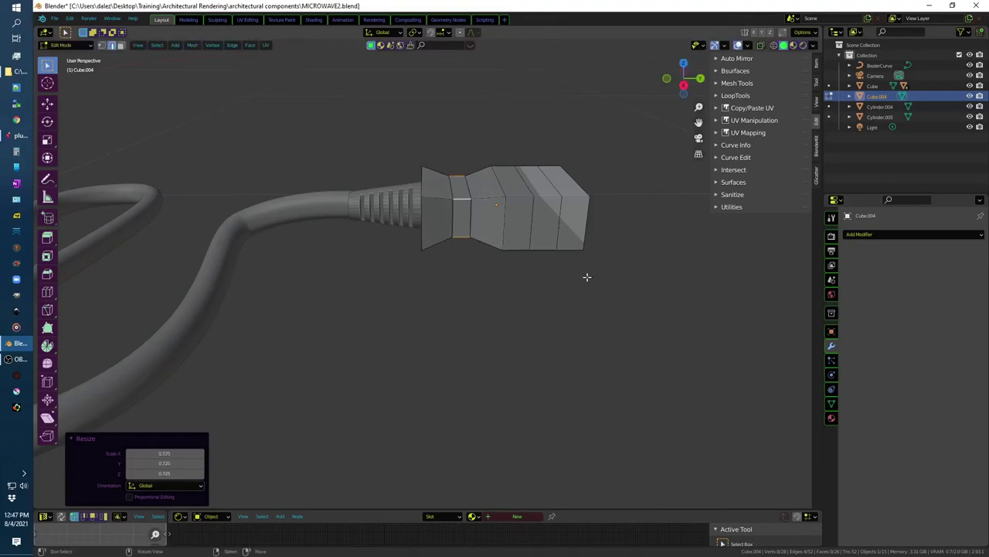
# Step: Extrude the front-end faces into a flange scaled 1.602, then thin it to 0.548 along Y
pyautogui.hotkey('ctrl', 'r')
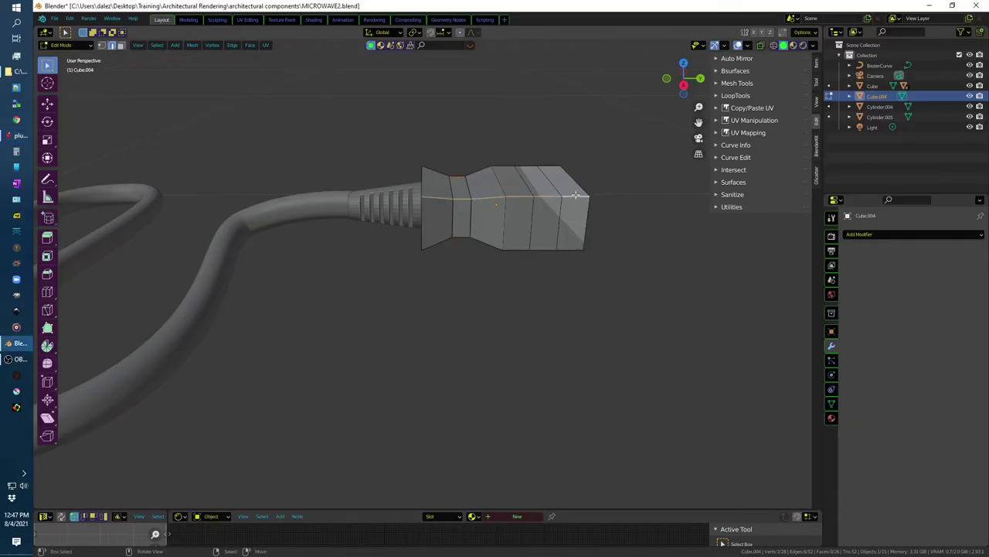
pyautogui.press('3')
pyautogui.keyDown('alt'); pyautogui.click(576, 195); pyautogui.keyUp('alt')
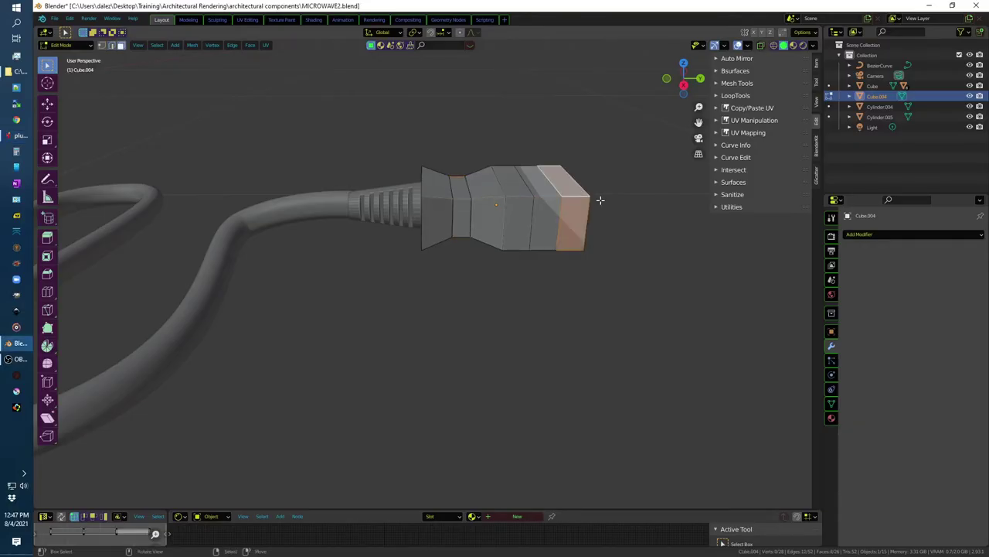
pyautogui.press('e')
pyautogui.rightClick(613, 258)
pyautogui.press('s')
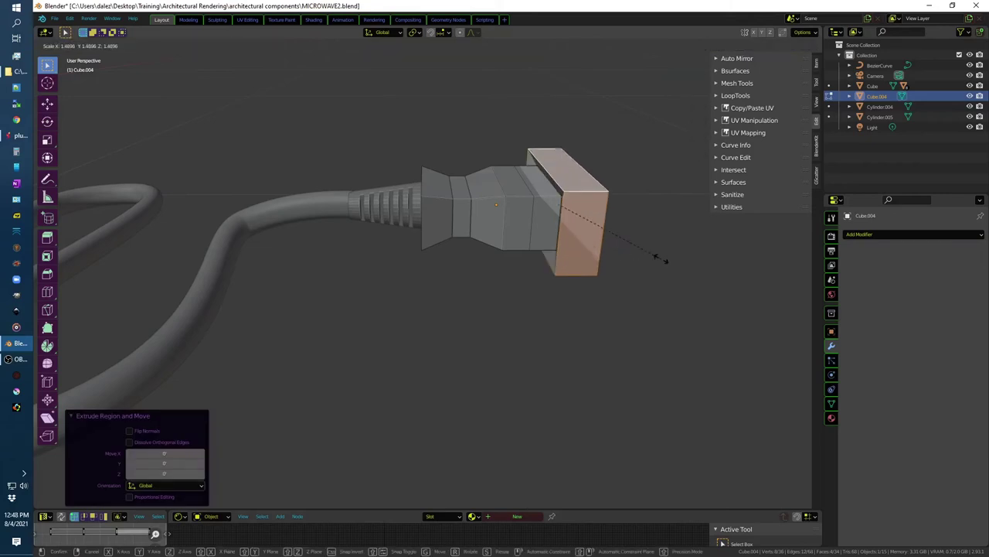
pyautogui.click(677, 262)
pyautogui.press('s')
pyautogui.press('y')
pyautogui.click(628, 263)
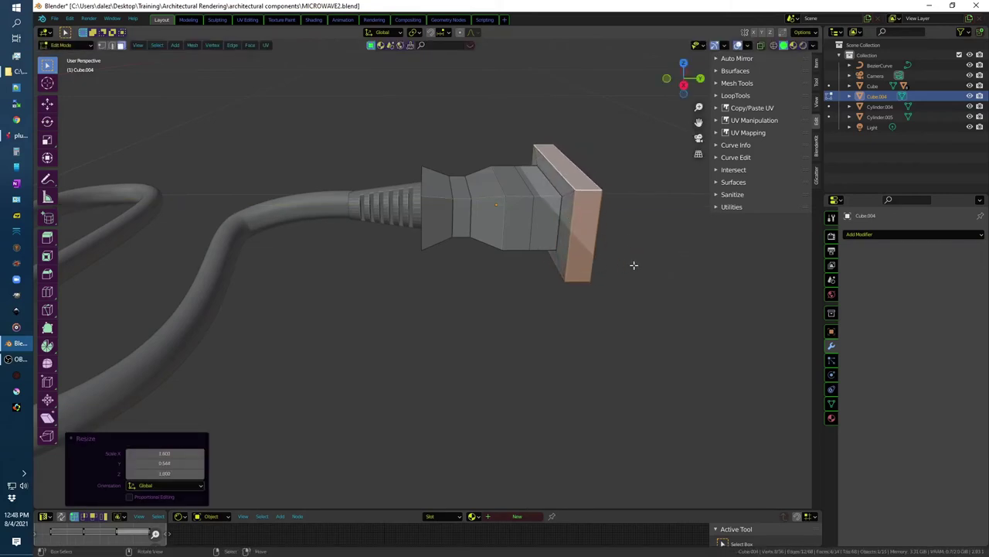
pyautogui.moveTo(632, 265); pyautogui.dragTo(626, 289, button='middle')
pyautogui.press('Tab')
pyautogui.click(161, 44)
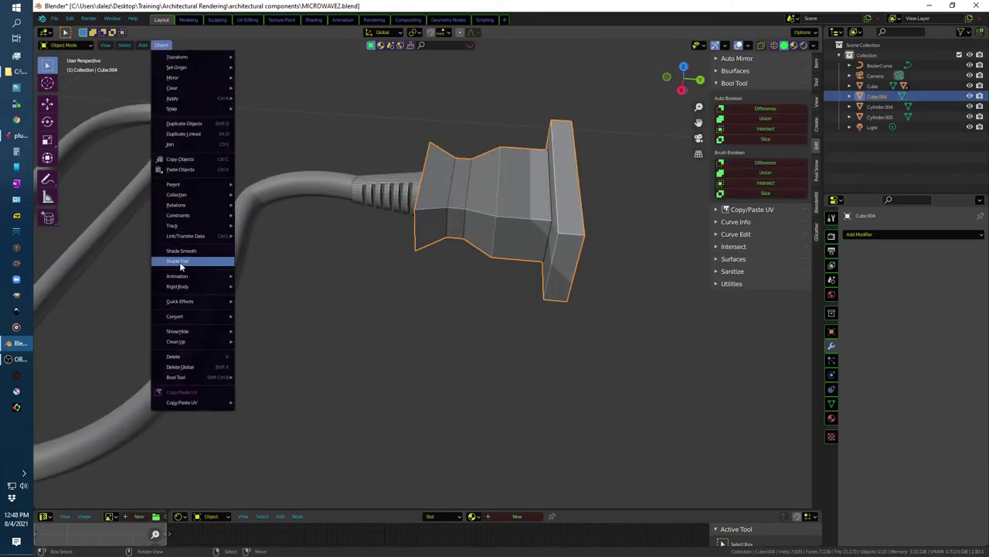
# Step: Shade the plug smooth and enable Auto Smooth in its mesh data
pyautogui.click(182, 264)
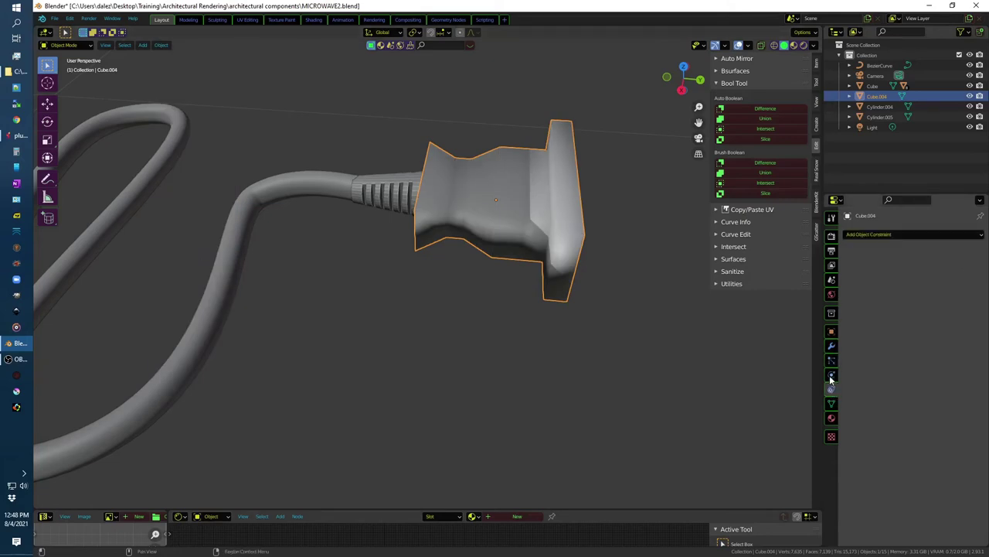
pyautogui.click(832, 403)
pyautogui.click(900, 426)
pyautogui.moveTo(666, 397); pyautogui.dragTo(602, 339, button='middle')
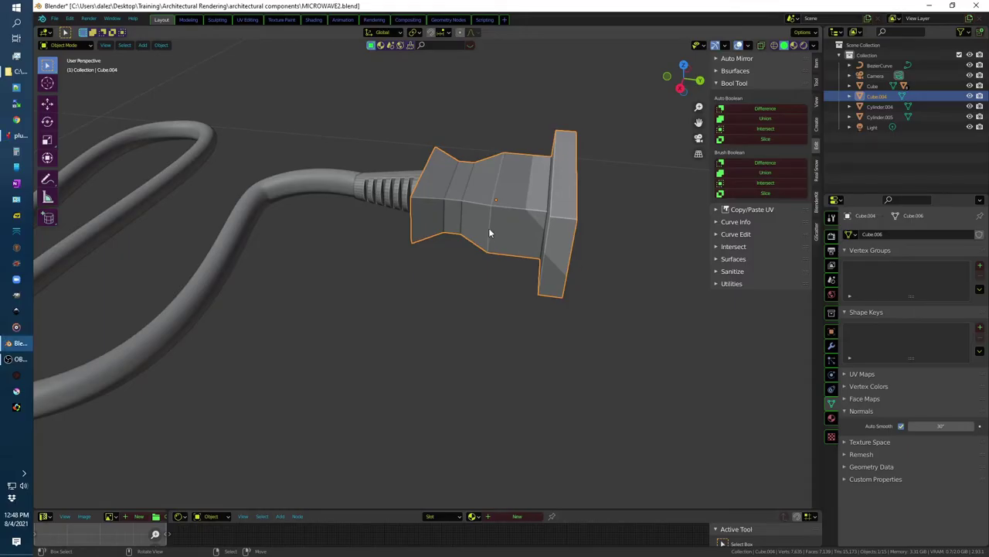
# Step: Bevel a vertical edge loop into a thin, multi-segment groove around the plug body
pyautogui.press('Tab')
pyautogui.click(488, 228)
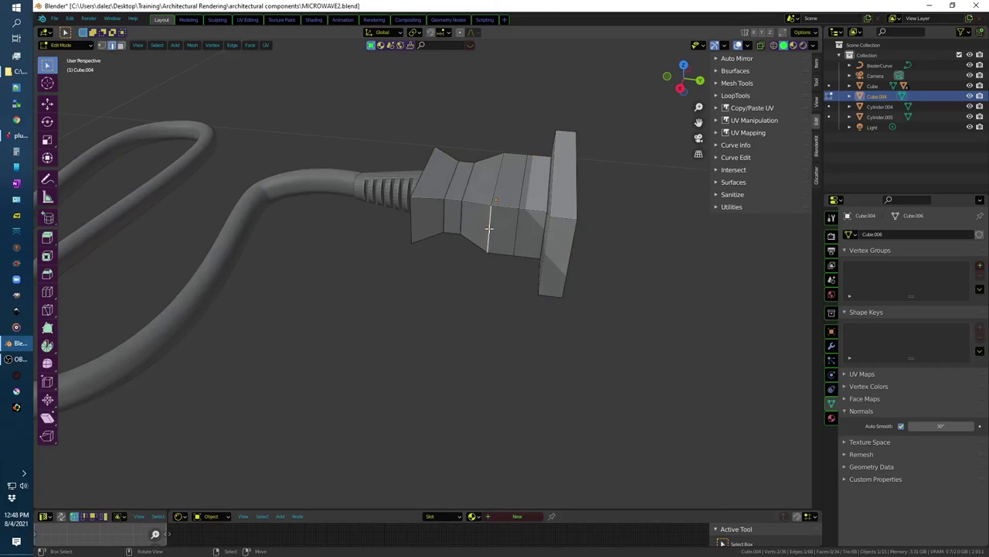
pyautogui.keyDown('alt'); pyautogui.click(488, 228); pyautogui.keyUp('alt')
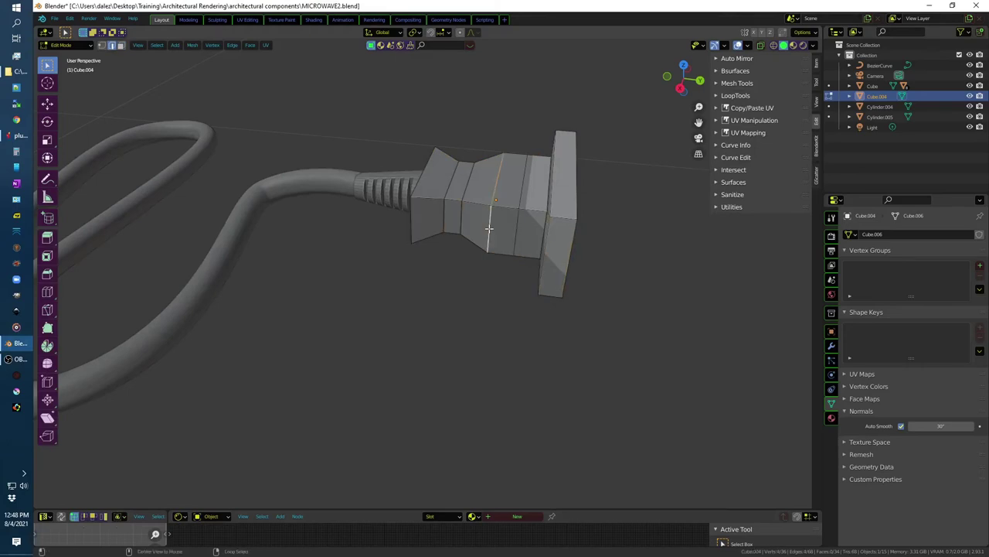
pyautogui.hotkey('ctrl', 'b')
pyautogui.click(554, 382)
pyautogui.click(444, 358)
pyautogui.moveTo(417, 276); pyautogui.dragTo(444, 216, button='middle')
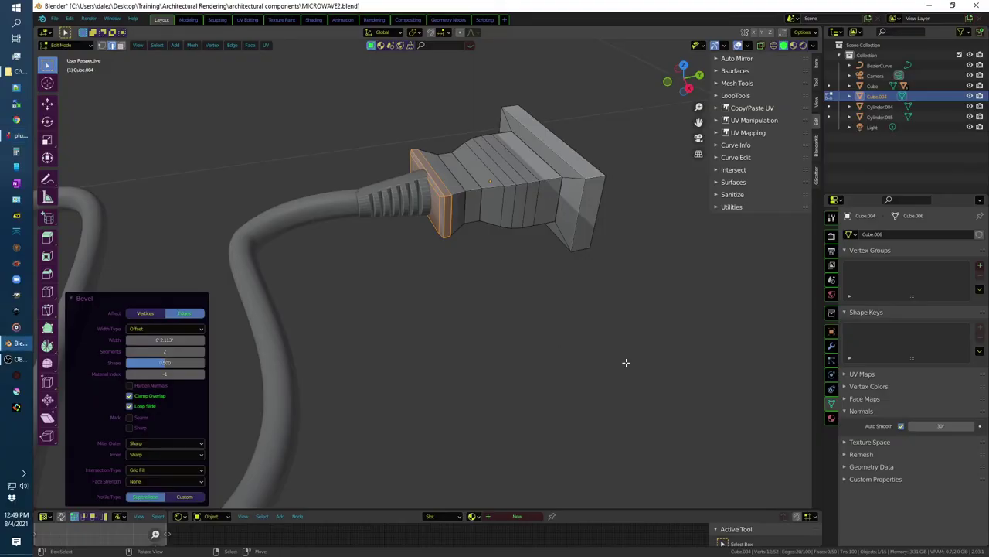
pyautogui.moveTo(155, 341); pyautogui.dragTo(130, 345)
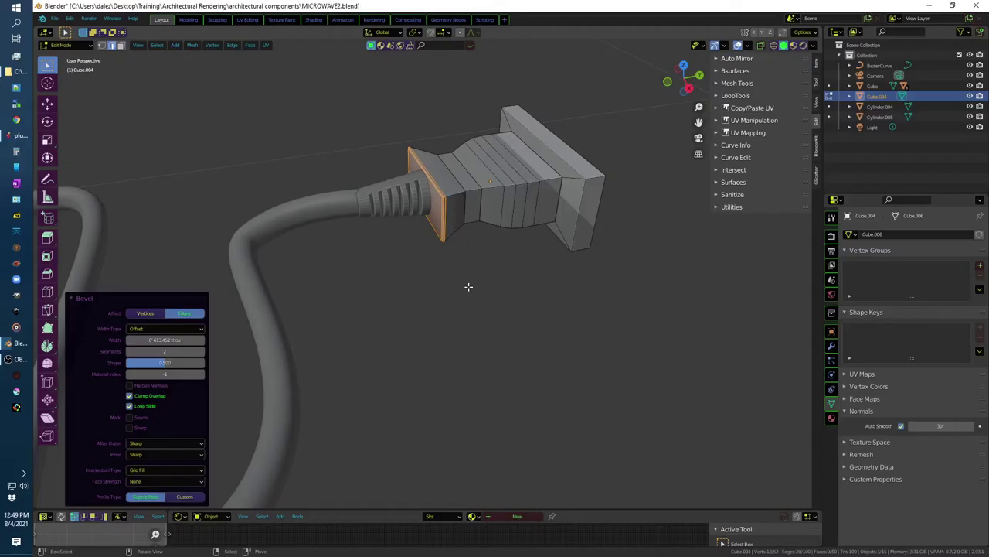
pyautogui.click(442, 191)
# Step: Slide an edge loop along the plug, then bevel the horizontal side loop to round it
pyautogui.moveTo(446, 207)
pyautogui.mouseDown(button='middle')
pyautogui.moveTo(435, 101)
pyautogui.moveTo(476, 214)
pyautogui.mouseUp(button='middle')
pyautogui.hotkey('ctrl', 'r')
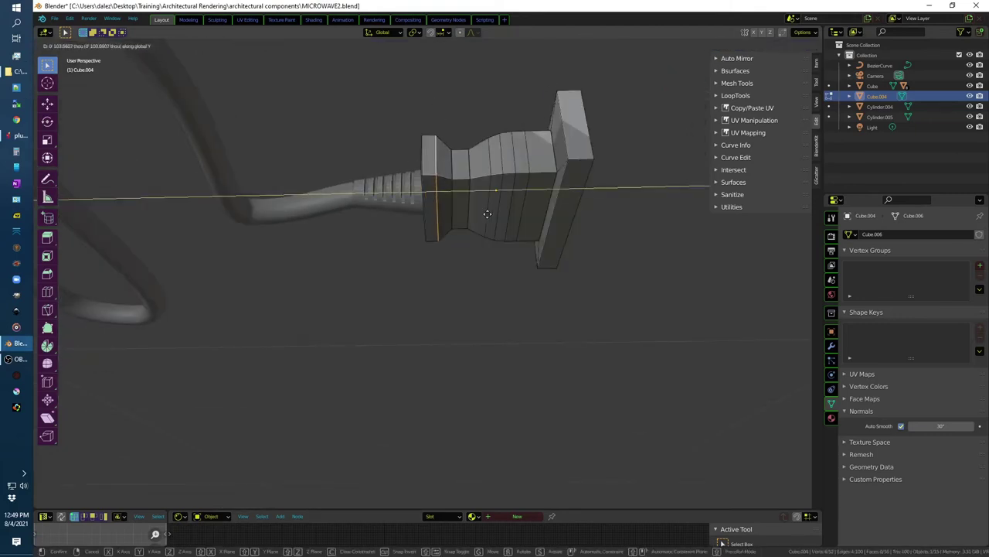
pyautogui.click(482, 215)
pyautogui.keyDown('alt'); pyautogui.click(427, 133); pyautogui.keyUp('alt')
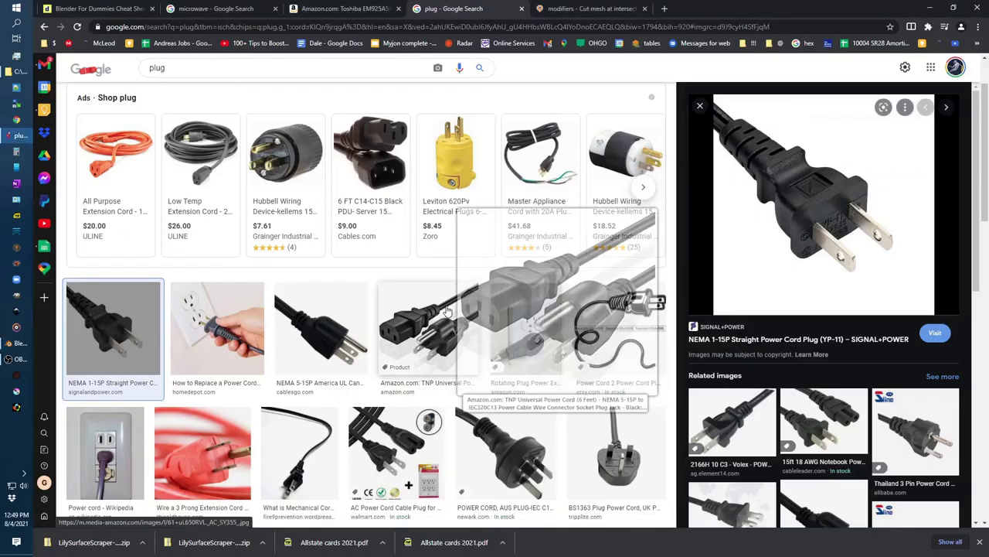
pyautogui.moveTo(441, 273)
pyautogui.mouseDown(button='middle')
pyautogui.moveTo(458, 314)
pyautogui.moveTo(580, 282)
pyautogui.mouseUp(button='middle')
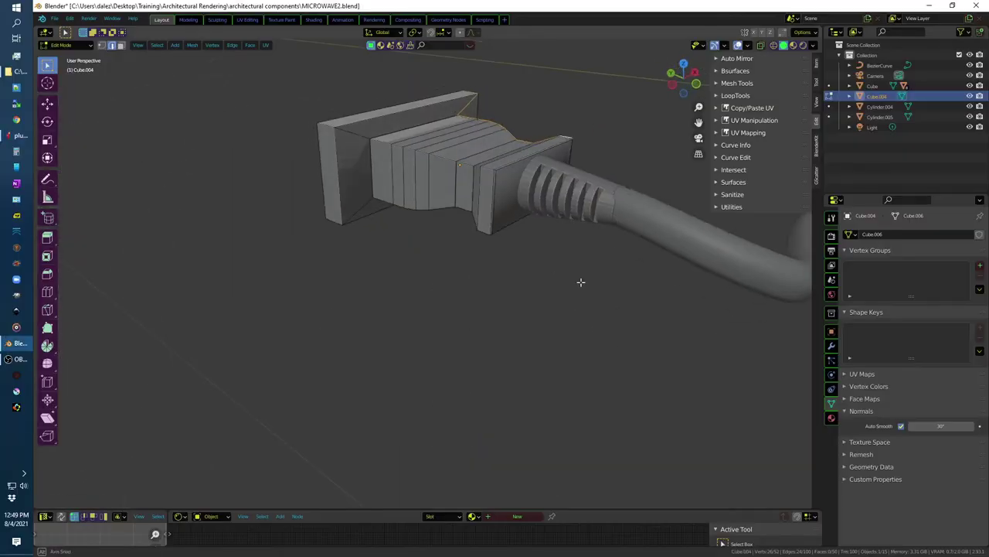
pyautogui.keyDown('alt'); pyautogui.click(488, 170); pyautogui.keyUp('alt')
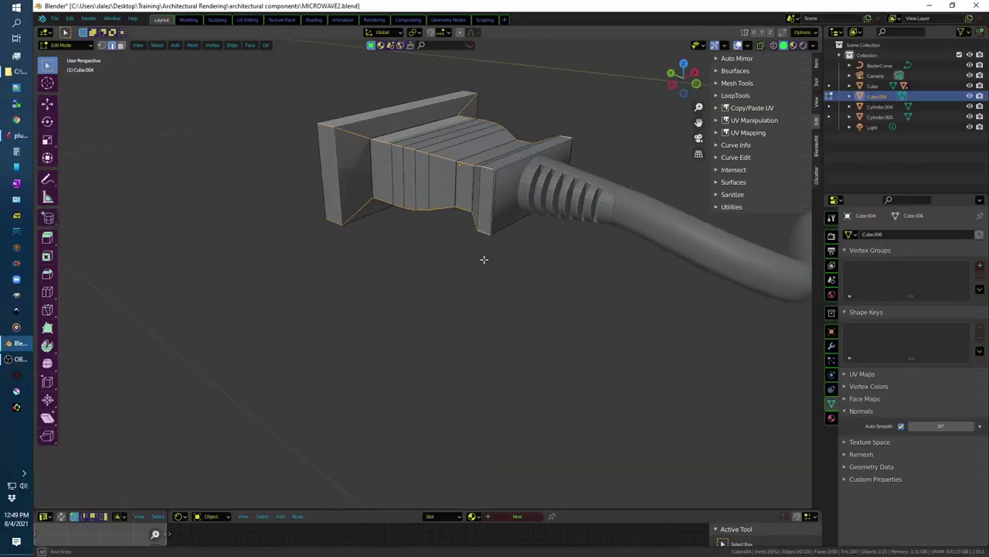
pyautogui.moveTo(499, 283); pyautogui.dragTo(575, 163, button='middle')
pyautogui.hotkey('ctrl', 'b')
pyautogui.click(612, 331)
pyautogui.moveTo(612, 330)
pyautogui.mouseDown(button='middle')
pyautogui.moveTo(580, 302)
pyautogui.moveTo(541, 306)
pyautogui.mouseUp(button='middle')
pyautogui.moveTo(204, 351)
pyautogui.mouseDown(button='middle')
pyautogui.moveTo(340, 349)
pyautogui.moveTo(406, 320)
pyautogui.moveTo(418, 396)
pyautogui.moveTo(462, 355)
pyautogui.moveTo(445, 364)
pyautogui.mouseUp(button='middle')
pyautogui.hotkey('alt', 'a')
pyautogui.scroll(-3, 407, 320)
# Step: In object mode, shorten the plug to 0.874 along X, then return to mesh editing
pyautogui.press('Tab')
pyautogui.press('s')
pyautogui.press('x')
pyautogui.click(520, 294)
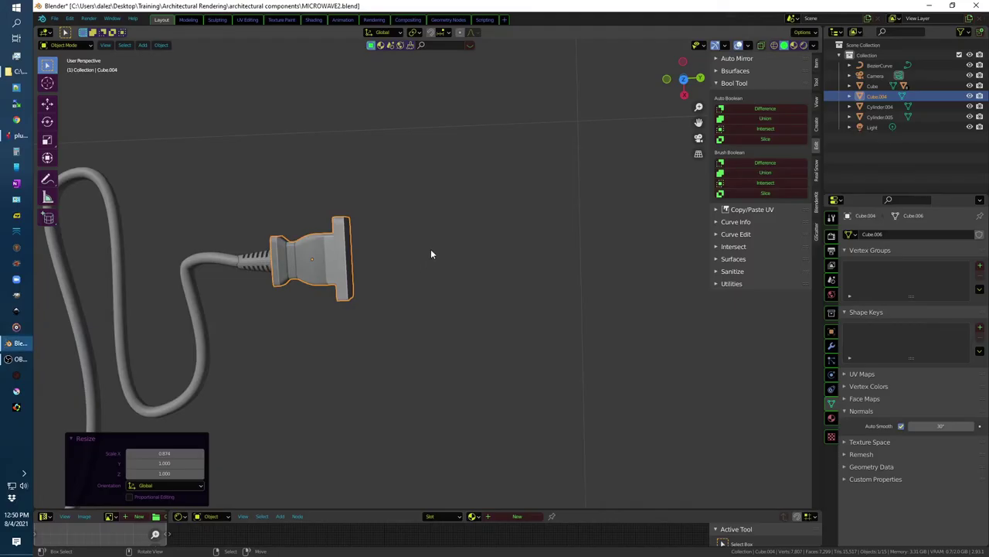
pyautogui.moveTo(430, 251)
pyautogui.mouseDown(button='middle')
pyautogui.moveTo(422, 221)
pyautogui.moveTo(338, 283)
pyautogui.mouseUp(button='middle')
pyautogui.press('Tab')
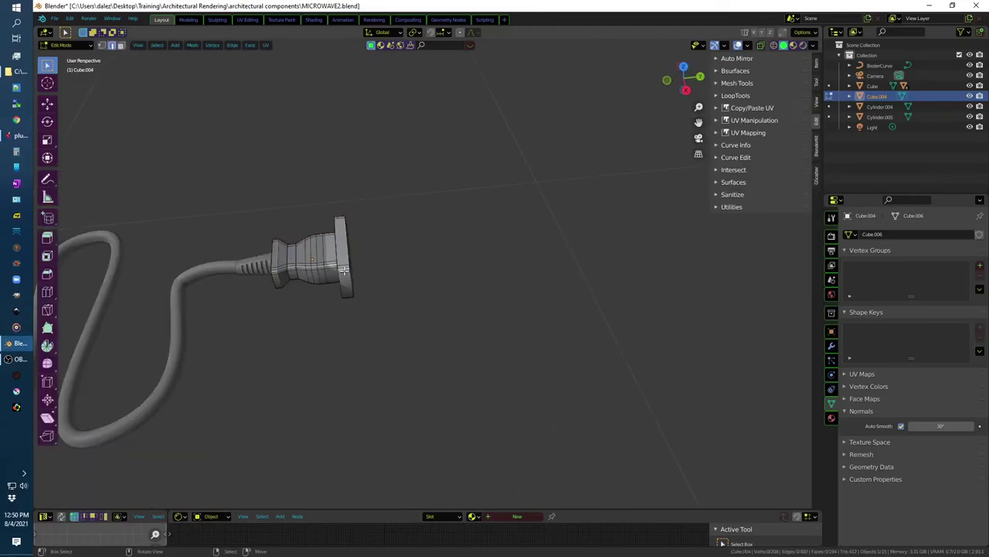
pyautogui.moveTo(602, 318); pyautogui.dragTo(603, 334, button='middle')
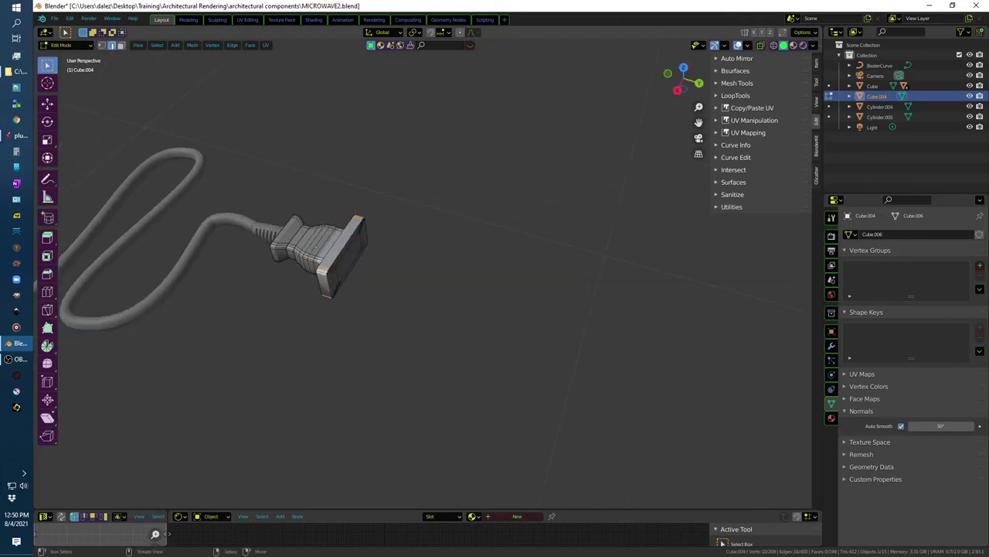
# Step: Resize the plug body, then draw a thin box prong on its front face
pyautogui.press('s')
pyautogui.click(490, 316)
pyautogui.moveTo(490, 316); pyautogui.dragTo(502, 326, button='middle')
pyautogui.hotkey('shift', 'a')
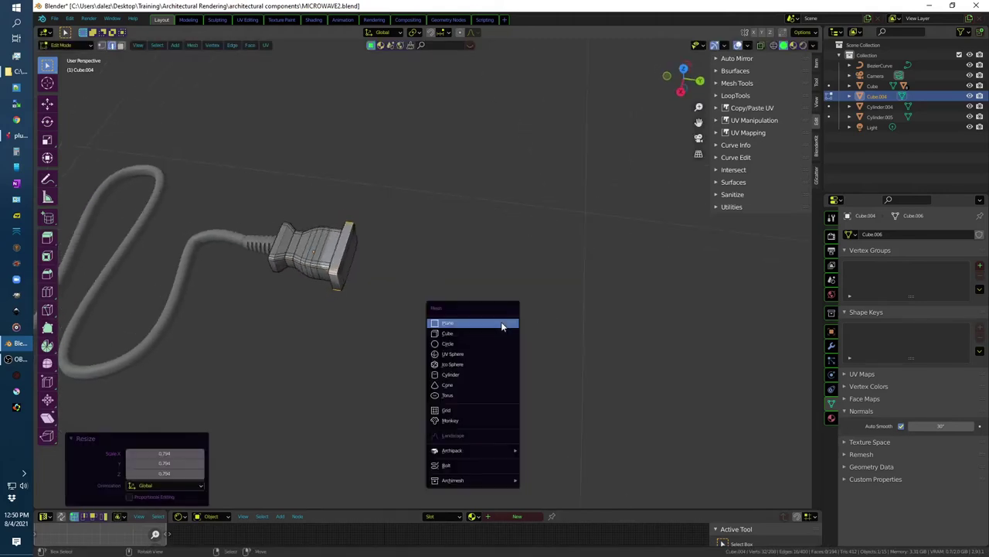
pyautogui.press('Tab')
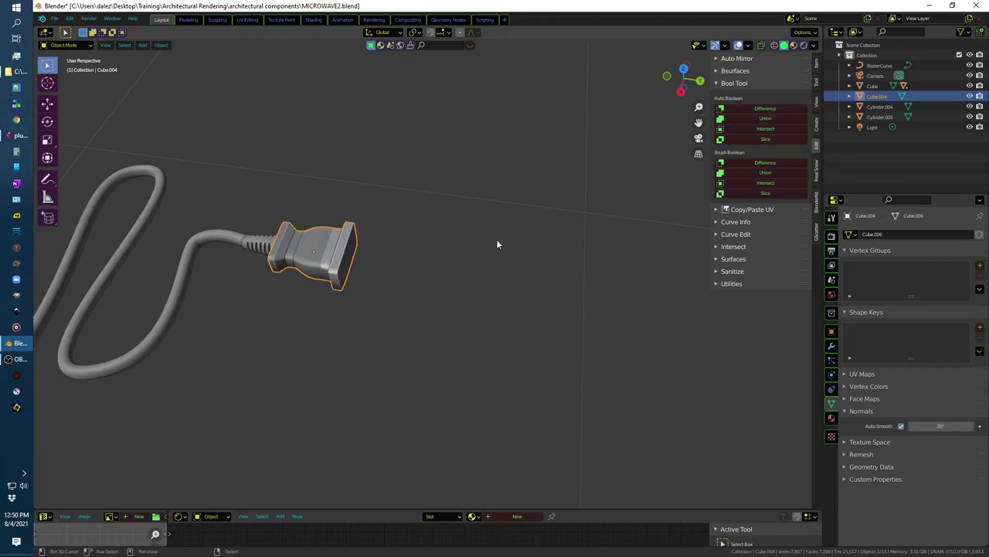
pyautogui.moveTo(490, 242); pyautogui.dragTo(433, 231, button='middle')
pyautogui.click(47, 217)
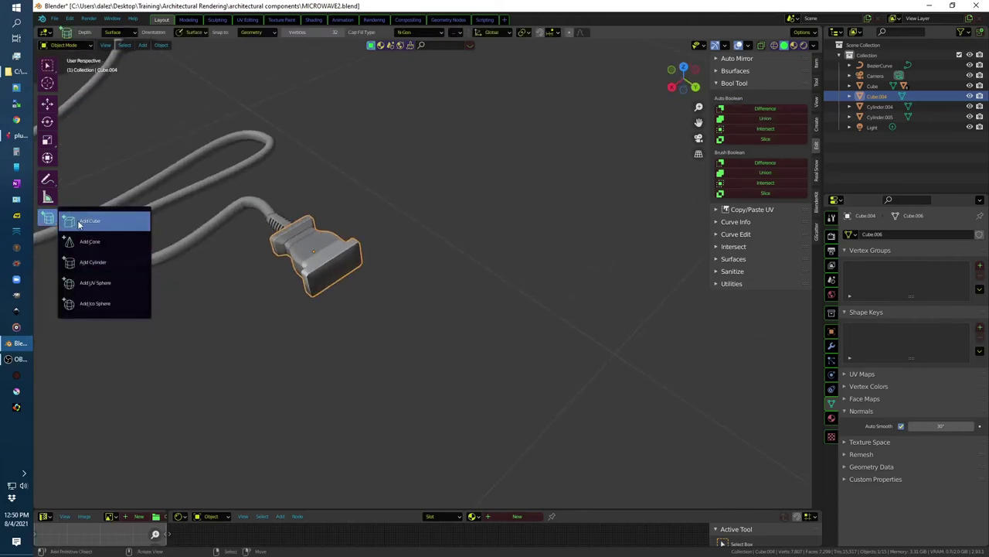
pyautogui.moveTo(49, 219); pyautogui.dragTo(89, 281)
pyautogui.moveTo(348, 261); pyautogui.dragTo(350, 267)
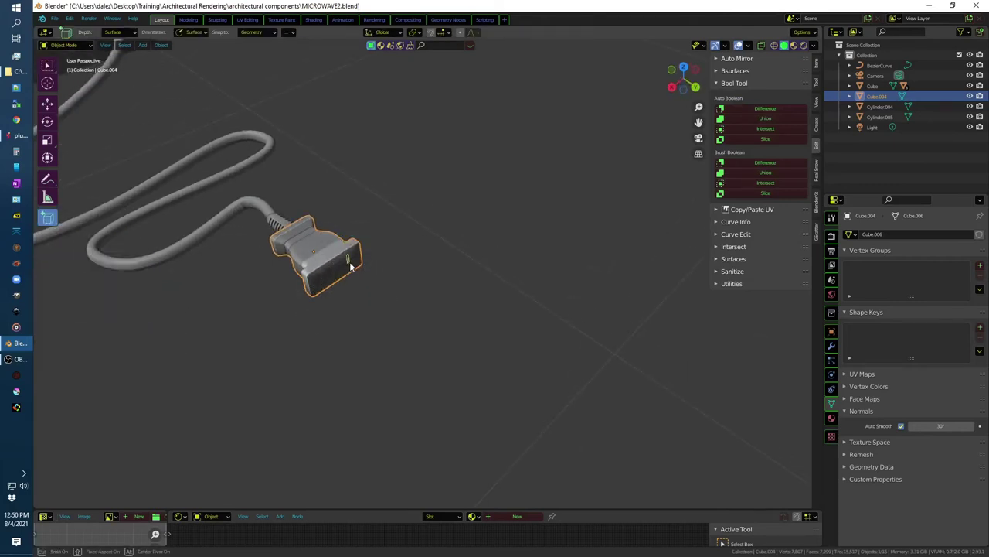
pyautogui.click(379, 285)
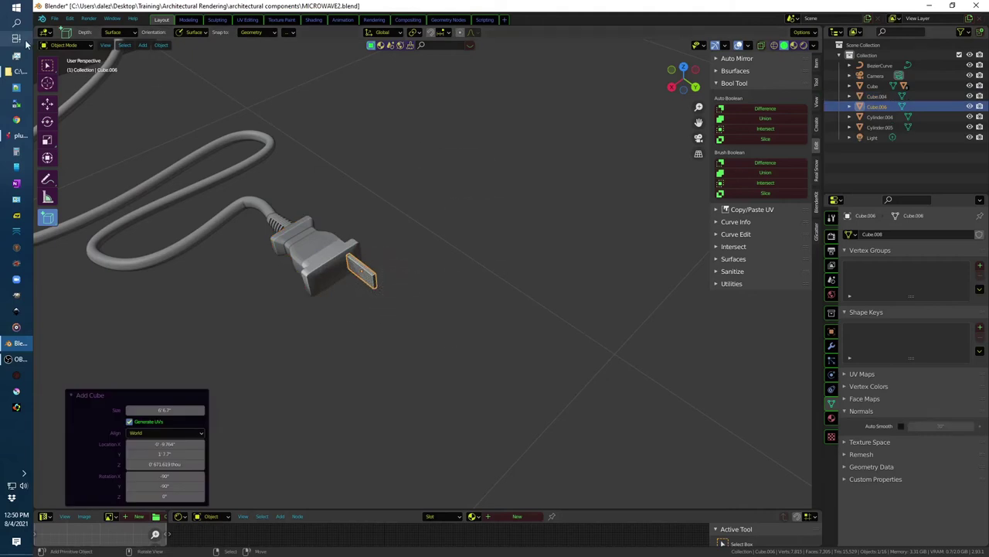
# Step: Make a linked duplicate of the prong and move it along X beside the first
pyautogui.click(46, 66)
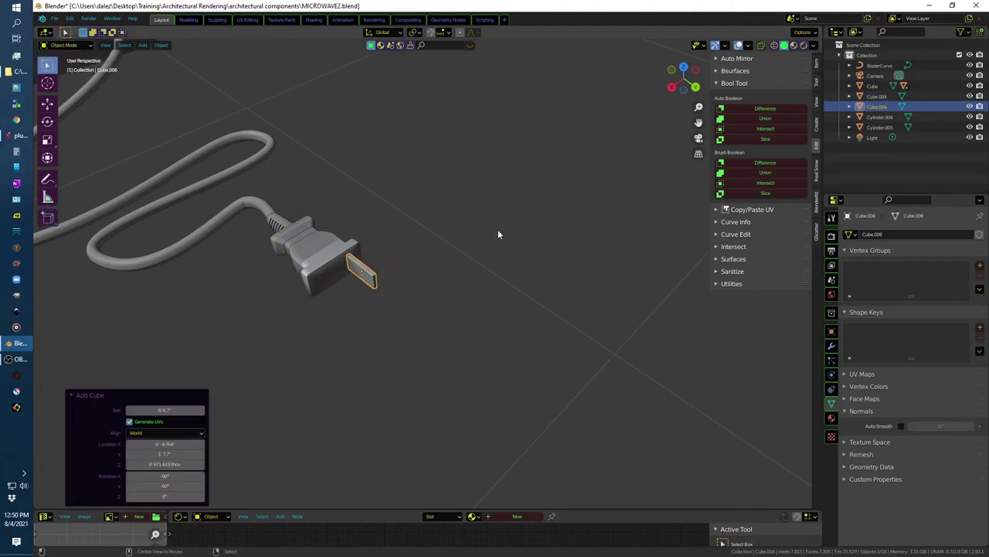
pyautogui.hotkey('alt', 'd')
pyautogui.click(372, 276)
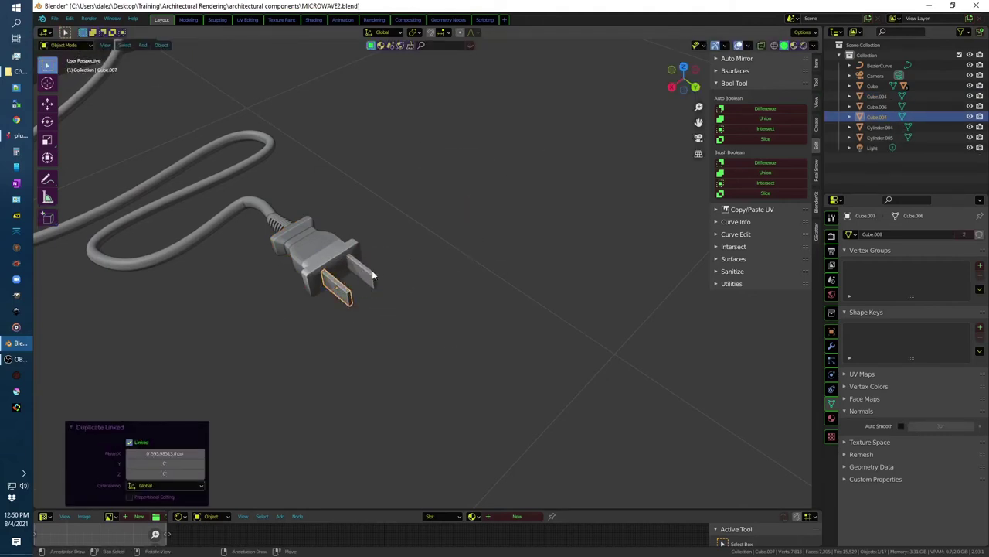
pyautogui.click(372, 272)
pyautogui.press('g')
pyautogui.press('x')
pyautogui.click(512, 269)
pyautogui.scroll(2, 422, 288)
pyautogui.scroll(2, 424, 309)
pyautogui.scroll(3, 408, 287)
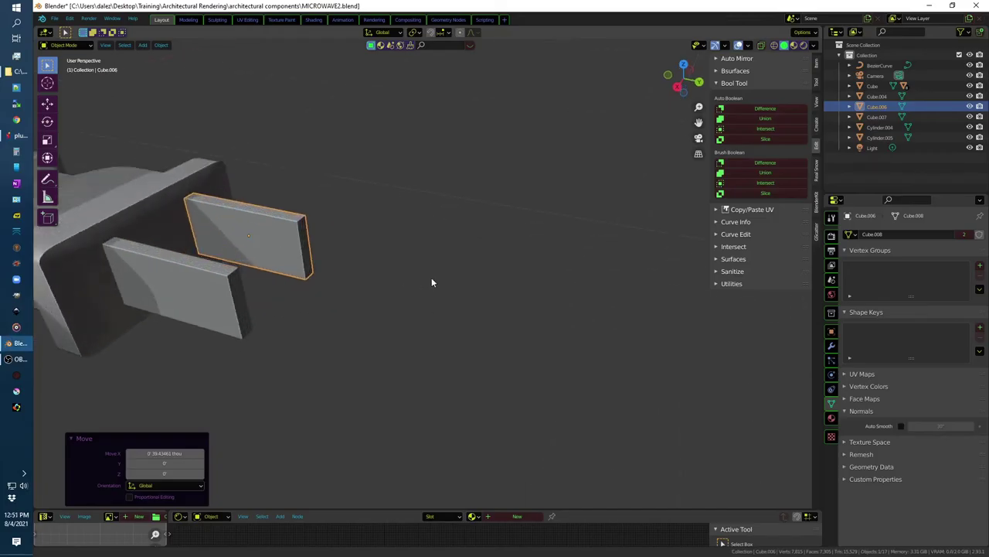
pyautogui.scroll(-3, 432, 282)
# Step: Bevel the prongs' outer end edges, then return to Object Mode
pyautogui.press('Tab')
pyautogui.moveTo(453, 304)
pyautogui.mouseDown(button='middle')
pyautogui.moveTo(494, 260)
pyautogui.moveTo(466, 371)
pyautogui.mouseUp(button='middle')
pyautogui.hotkey('ctrl', 'b')
pyautogui.click(623, 366)
pyautogui.moveTo(623, 367); pyautogui.dragTo(564, 333, button='middle')
pyautogui.hotkey('ctrl', 'z')
pyautogui.hotkey('ctrl', 'b')
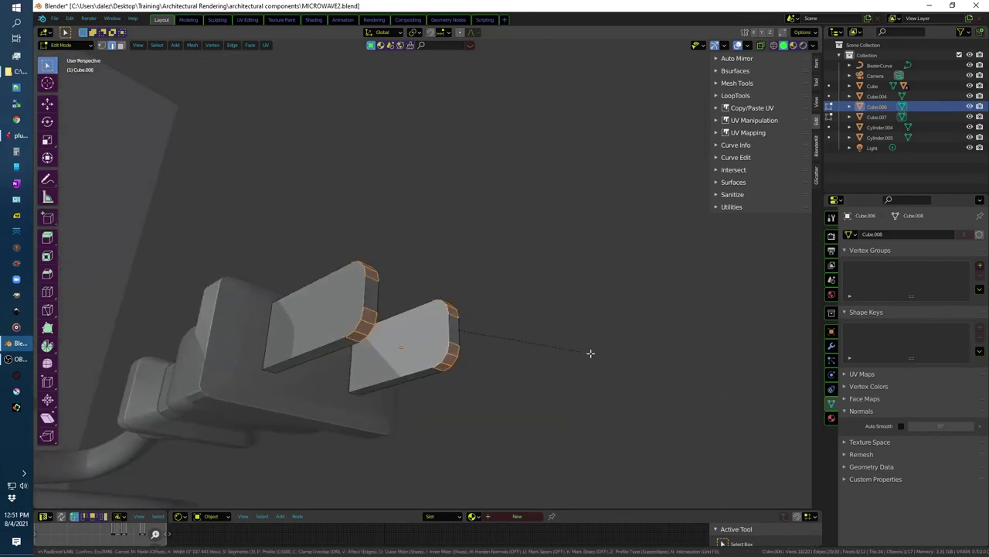
pyautogui.click(596, 353)
pyautogui.moveTo(563, 343); pyautogui.dragTo(580, 393, button='middle')
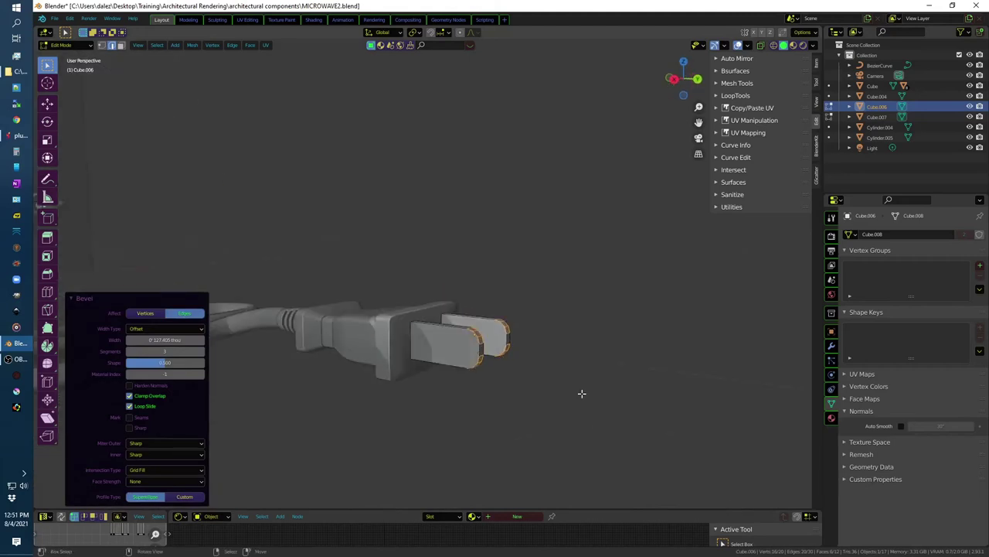
pyautogui.hotkey('shift', 'a')
pyautogui.press('Tab')
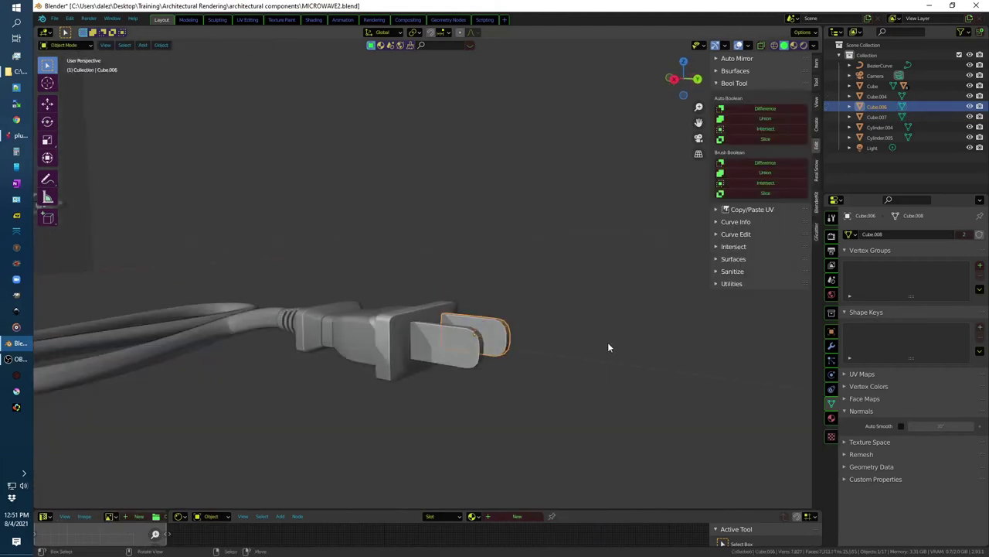
# Step: Draw a cylinder through the prong tip and shorten it
pyautogui.moveTo(601, 347); pyautogui.dragTo(541, 325, button='middle')
pyautogui.click(47, 217)
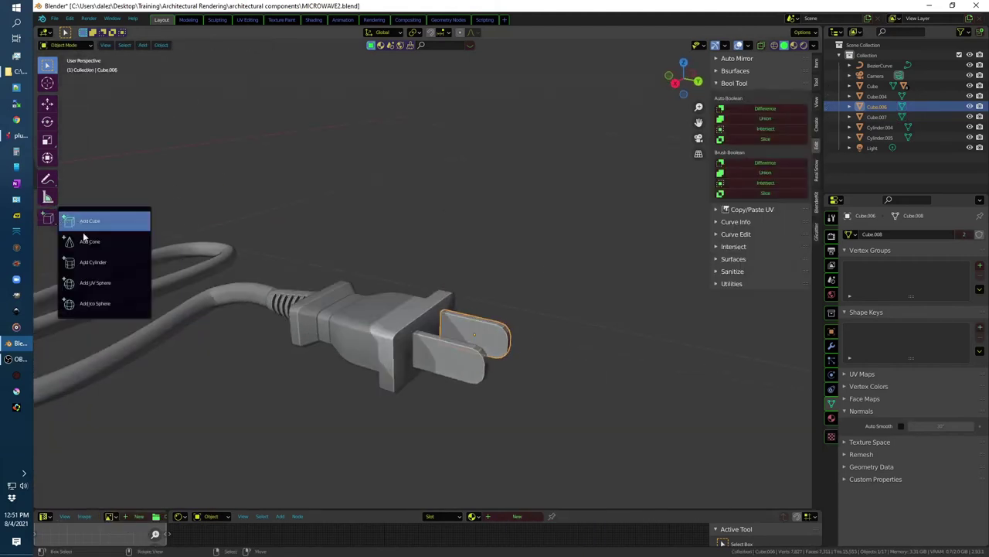
pyautogui.click(85, 222)
pyautogui.moveTo(482, 336); pyautogui.dragTo(490, 343)
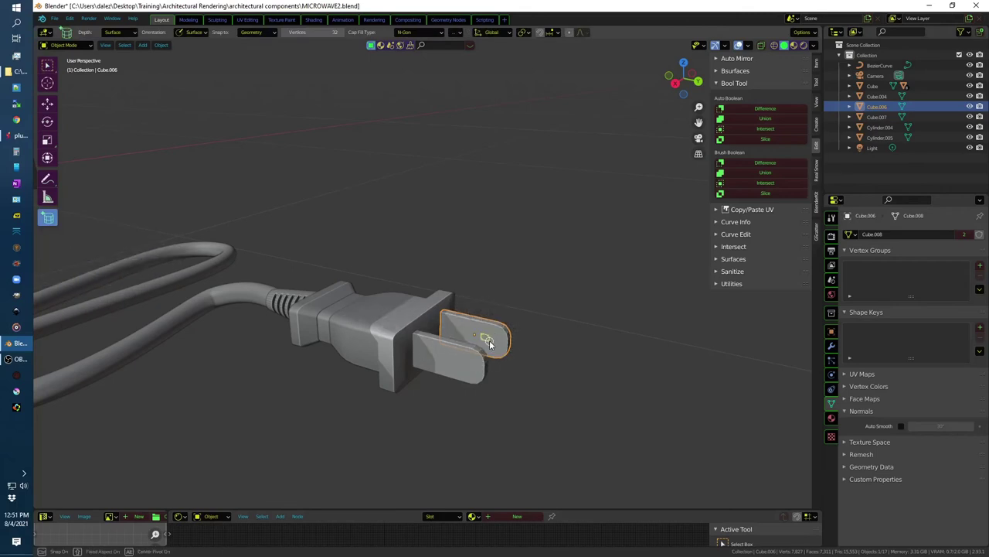
pyautogui.click(437, 390)
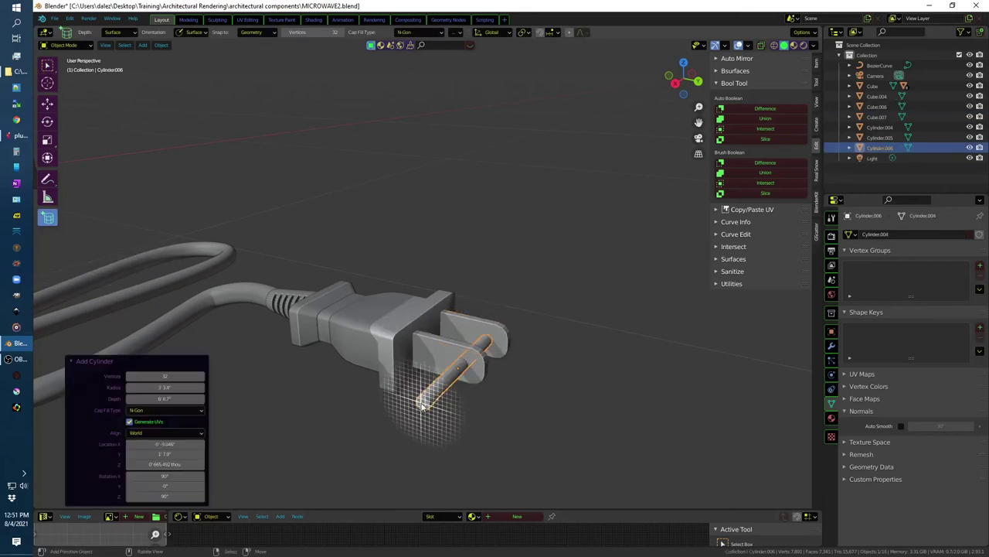
pyautogui.click(47, 65)
pyautogui.press('s')
pyautogui.click(568, 257)
# Step: Try a boolean difference cut on the right prong, then undo it
pyautogui.keyDown('shift'); pyautogui.click(470, 317); pyautogui.keyUp('shift')
pyautogui.keyDown('shift'); pyautogui.click(445, 344); pyautogui.keyUp('shift')
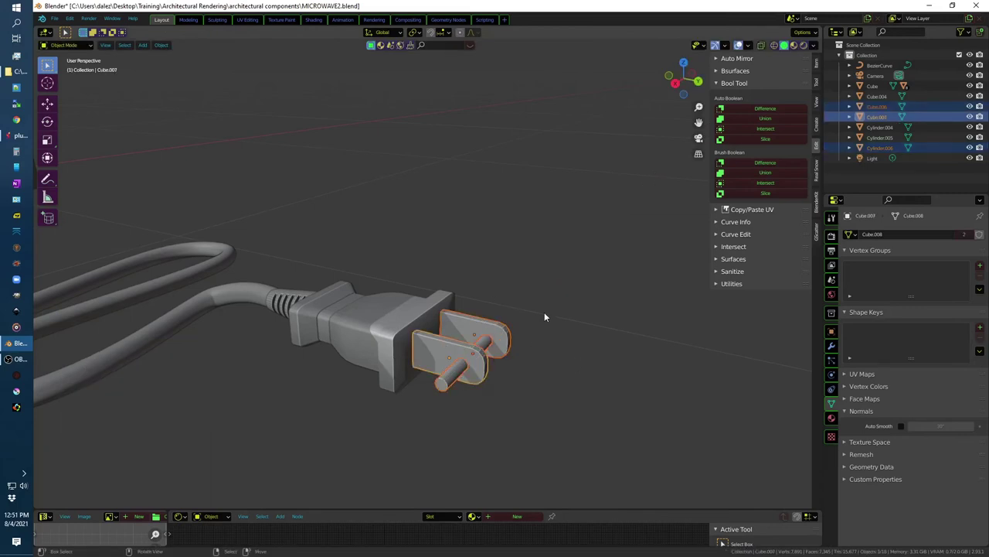
pyautogui.click(460, 372)
pyautogui.keyDown('shift'); pyautogui.click(498, 340); pyautogui.keyUp('shift')
pyautogui.press('ctrl+KP_Subtract')
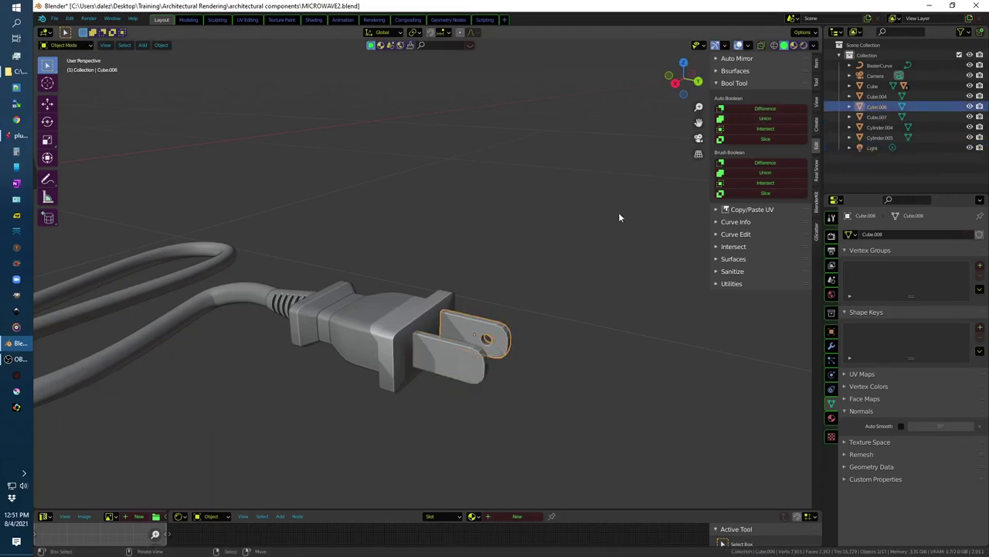
pyautogui.hotkey('ctrl', 'z')
pyautogui.keyDown('shift'); pyautogui.click(422, 338); pyautogui.keyUp('shift')
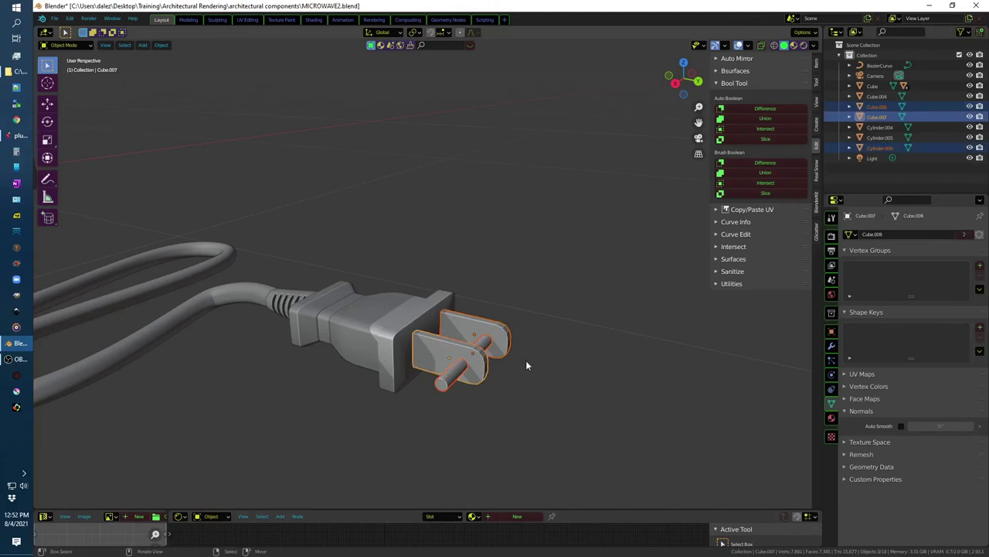
pyautogui.click(450, 379)
# Step: Duplicate the cylinder along X and cut a Difference hole into the right prong
pyautogui.hotkey('shift', 'd')
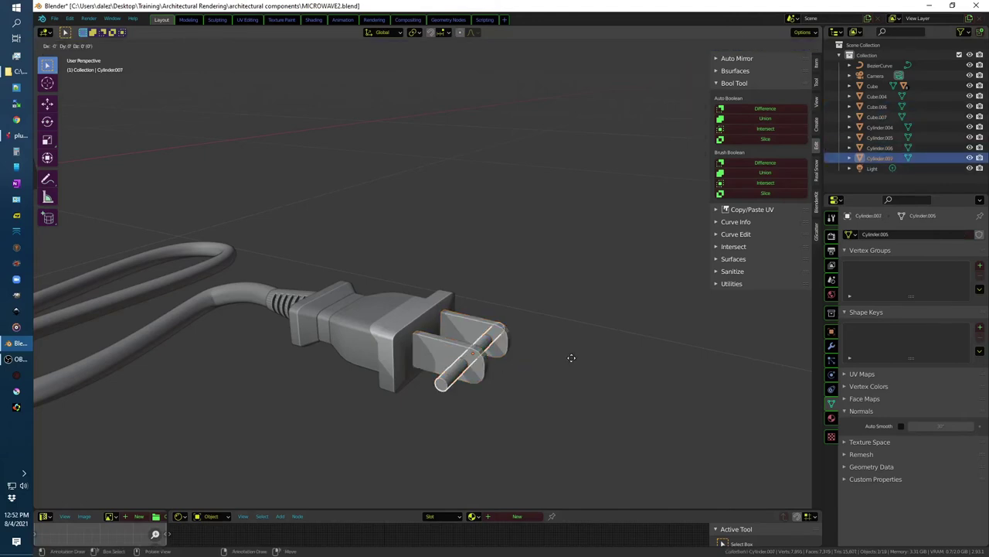
pyautogui.press('x')
pyautogui.rightClick(560, 370)
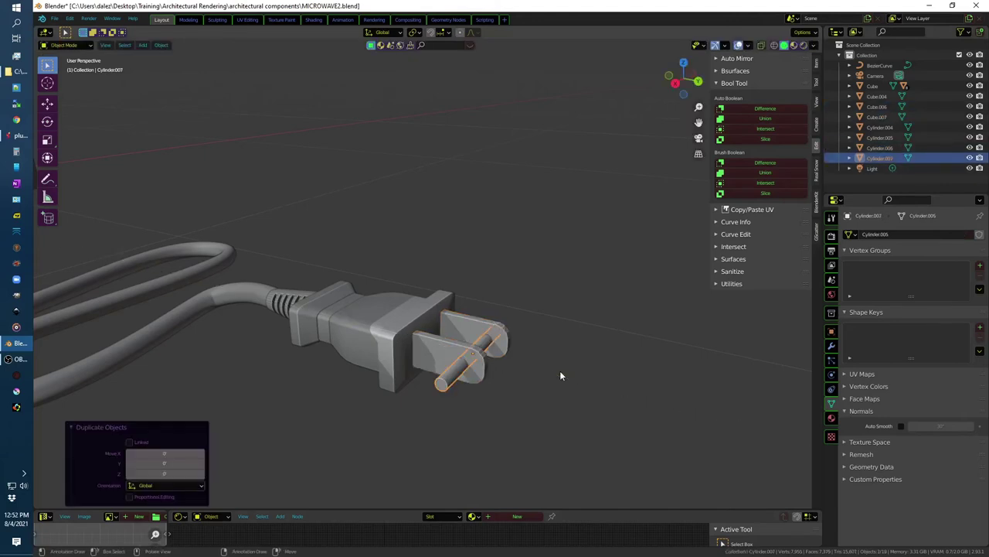
pyautogui.press('g')
pyautogui.press('x')
pyautogui.click(491, 451)
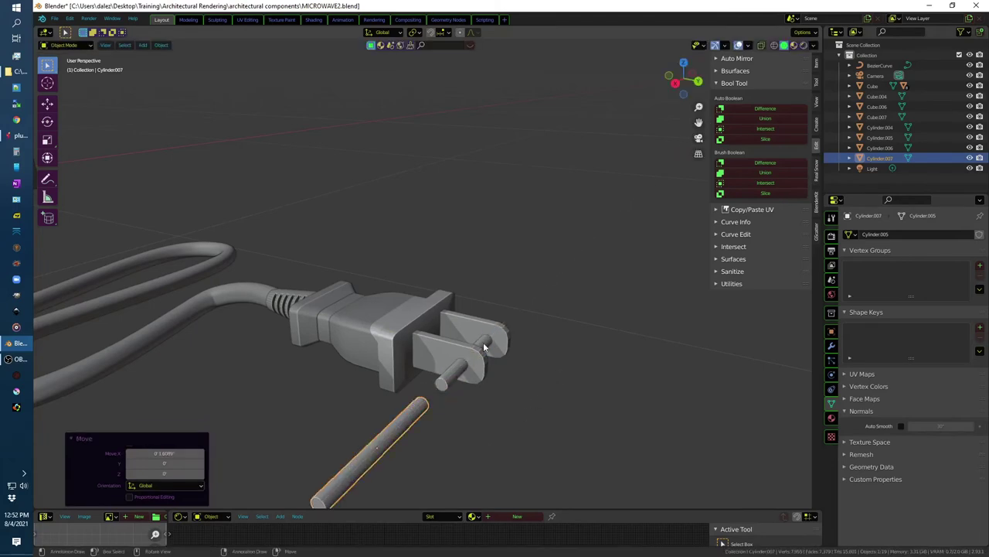
pyautogui.click(483, 344)
pyautogui.keyDown('shift'); pyautogui.click(487, 327); pyautogui.keyUp('shift')
pyautogui.click(781, 108)
# Step: Move the other cylinder through the left prong and cut its hole with Difference
pyautogui.click(413, 409)
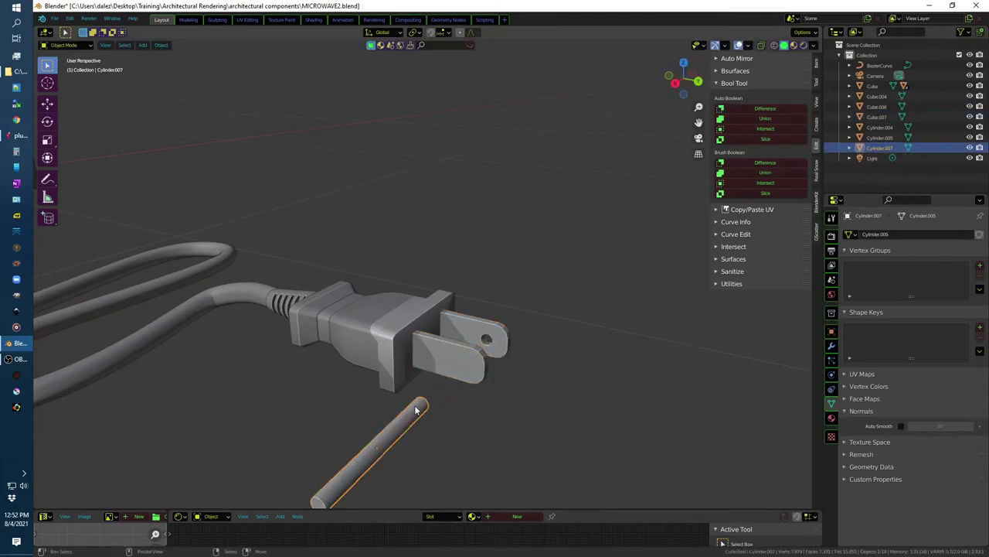
pyautogui.press('g')
pyautogui.press('x')
pyautogui.click(471, 354)
pyautogui.keyDown('shift'); pyautogui.click(447, 339); pyautogui.keyUp('shift')
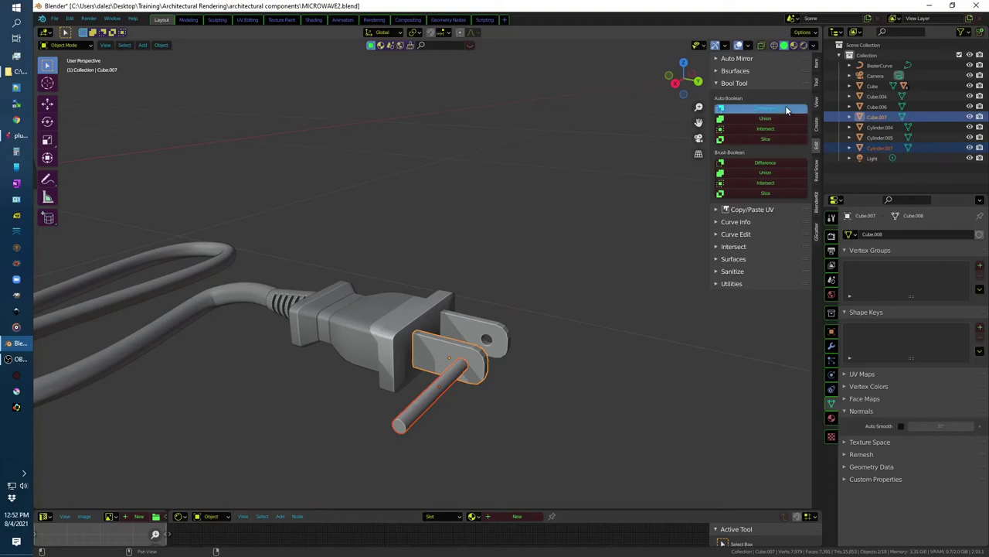
pyautogui.click(765, 108)
pyautogui.moveTo(622, 285)
pyautogui.mouseDown(button='middle')
pyautogui.moveTo(626, 268)
pyautogui.moveTo(588, 325)
pyautogui.mouseUp(button='middle')
pyautogui.hotkey('alt', 'Tab')
pyautogui.hotkey('alt', 'Tab')
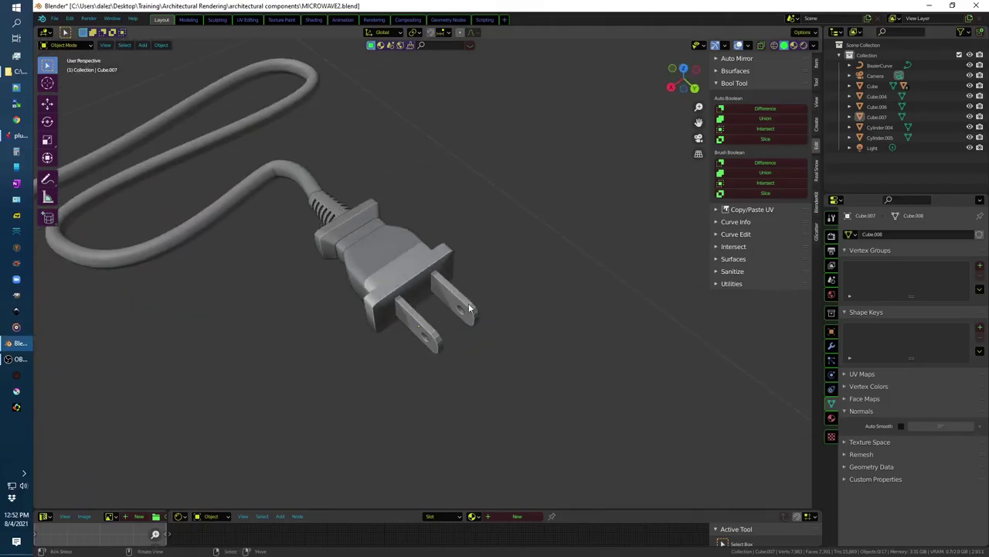
# Step: Edit the prong meshes and shift the right prong along Y
pyautogui.press('Tab')
pyautogui.press('l')
pyautogui.scroll(4, 470, 306)
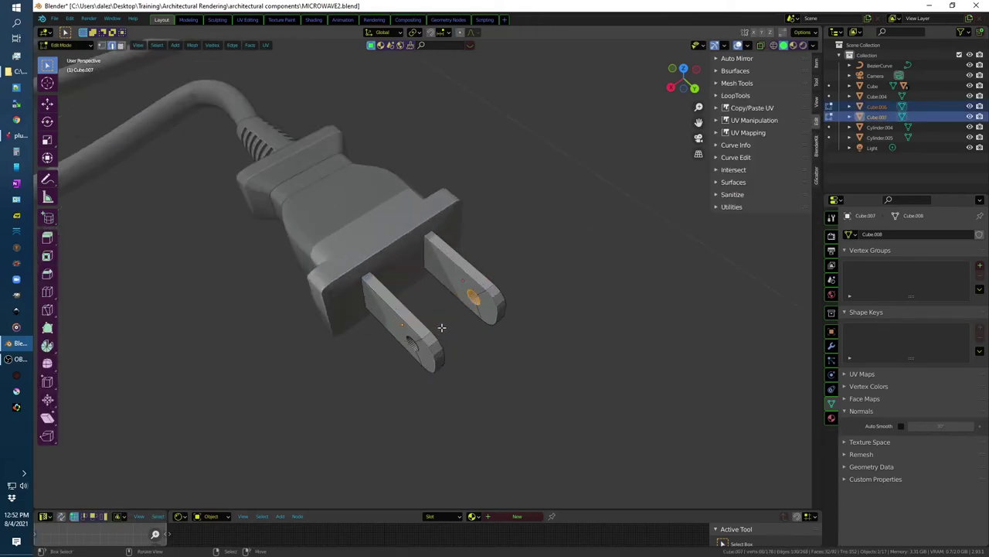
pyautogui.click(513, 357)
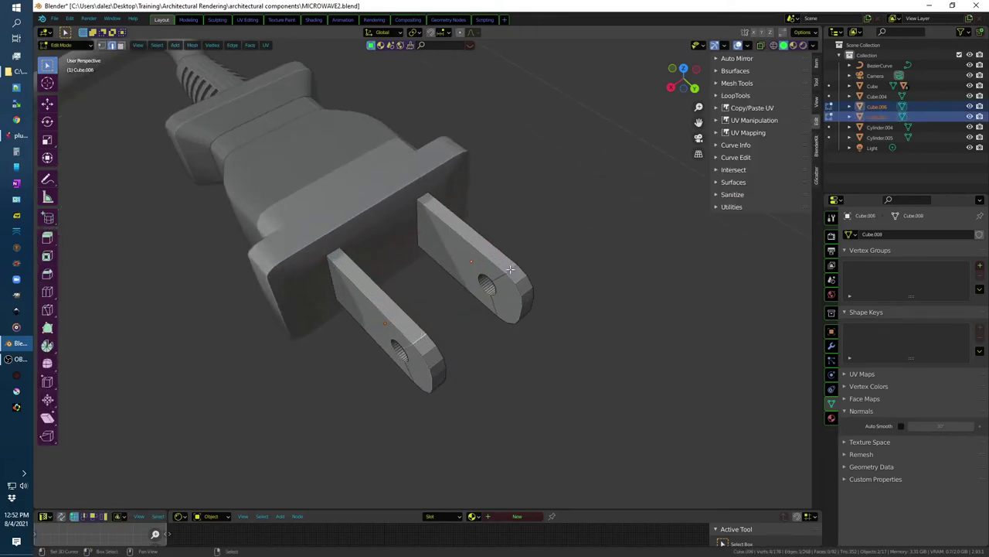
pyautogui.moveTo(512, 271)
pyautogui.mouseDown(button='middle')
pyautogui.moveTo(519, 256)
pyautogui.moveTo(438, 342)
pyautogui.mouseUp(button='middle')
pyautogui.moveTo(488, 418)
pyautogui.mouseDown(button='middle')
pyautogui.moveTo(611, 304)
pyautogui.moveTo(634, 347)
pyautogui.moveTo(433, 304)
pyautogui.mouseUp(button='middle')
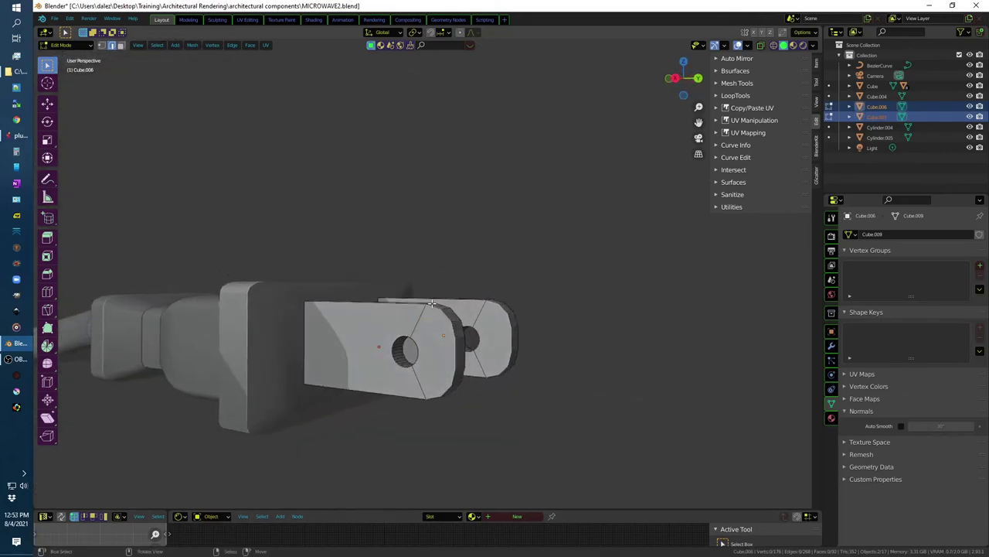
pyautogui.moveTo(601, 283); pyautogui.dragTo(426, 318, button='middle')
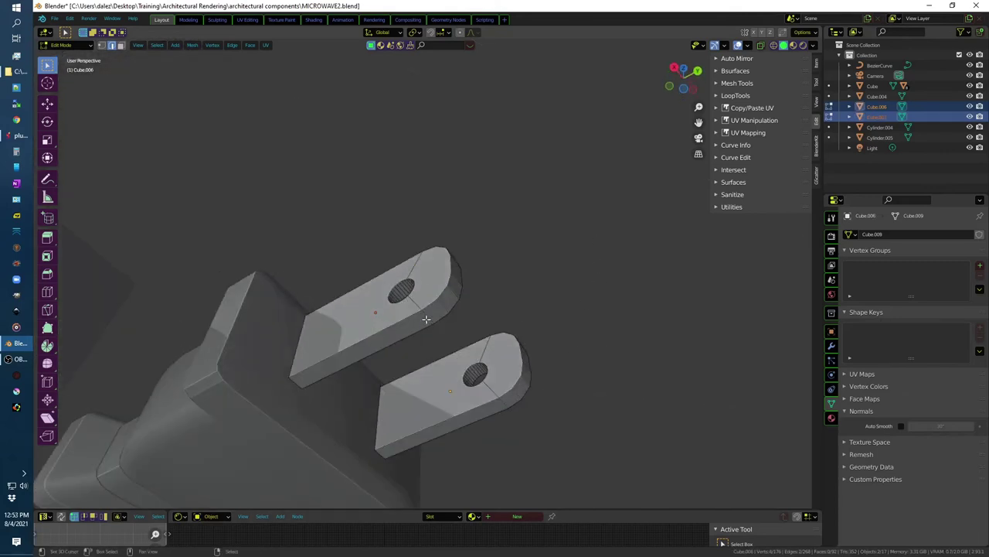
pyautogui.click(503, 407)
pyautogui.moveTo(634, 325); pyautogui.dragTo(652, 392, button='middle')
pyautogui.press('g')
pyautogui.press('y')
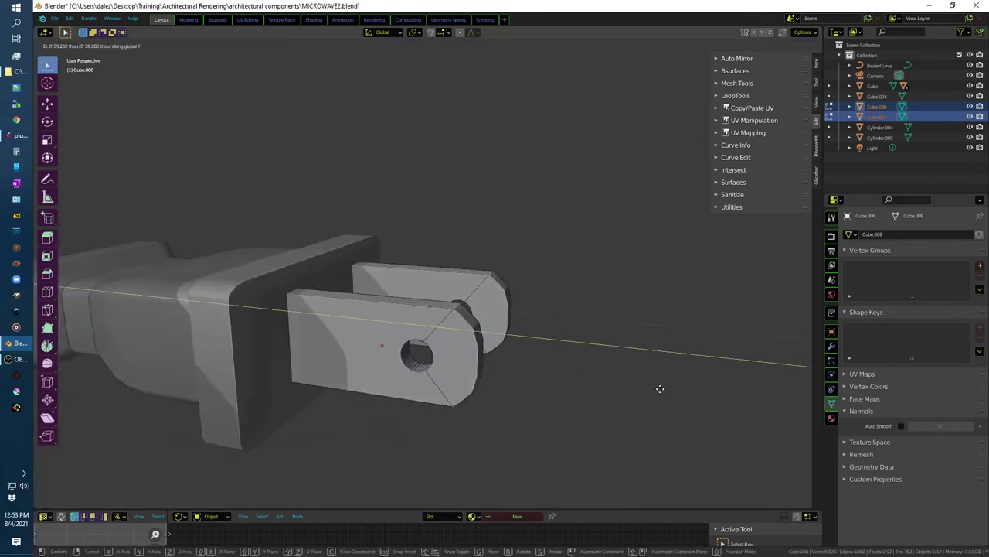
pyautogui.click(660, 388)
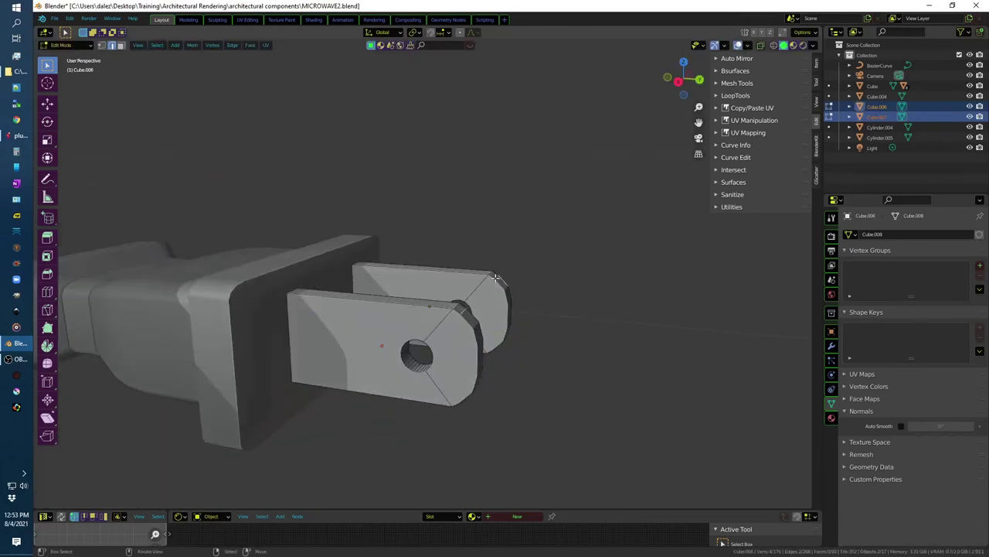
# Step: Resize the left prong, then scale it along the Z axis
pyautogui.click(448, 311)
pyautogui.moveTo(592, 368); pyautogui.dragTo(479, 310, button='middle')
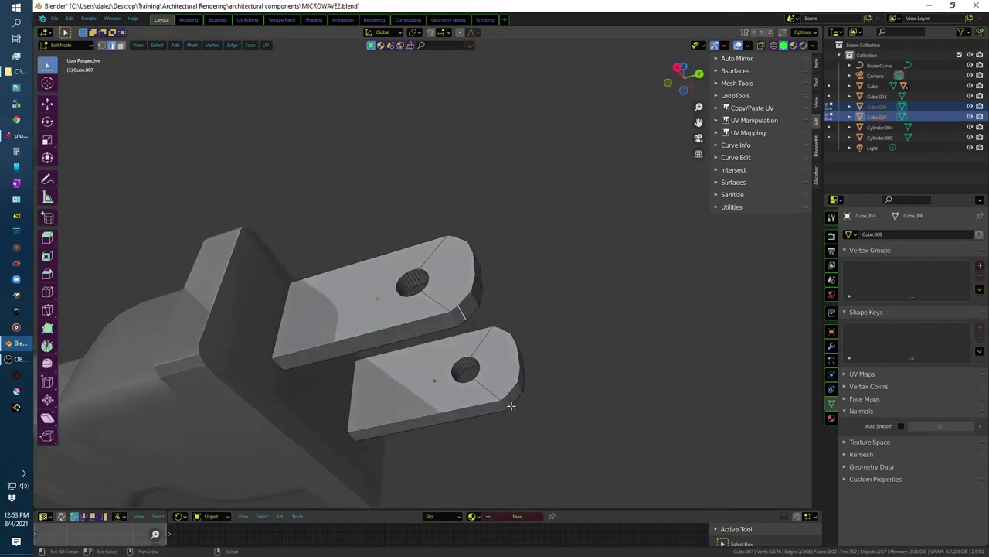
pyautogui.moveTo(616, 369); pyautogui.dragTo(627, 416, button='middle')
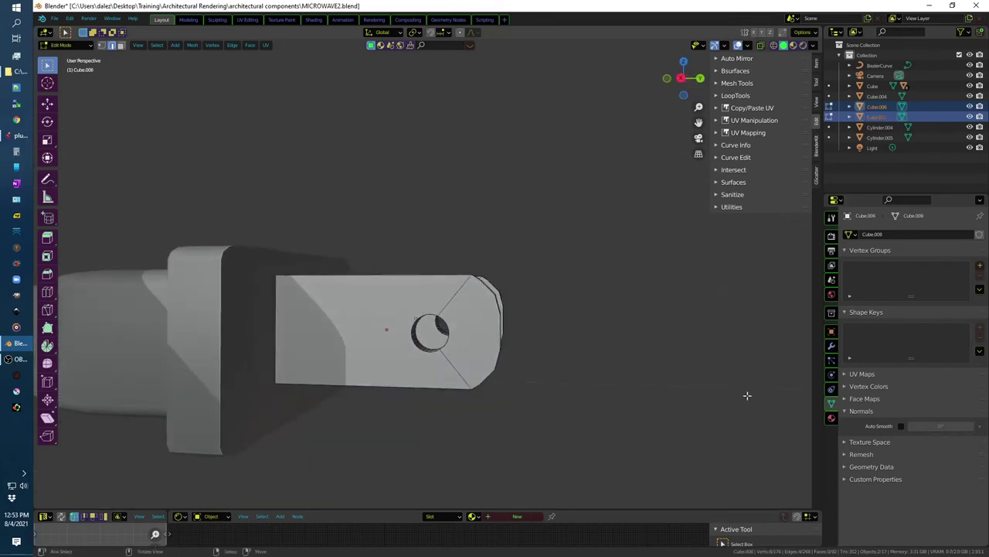
pyautogui.press('s')
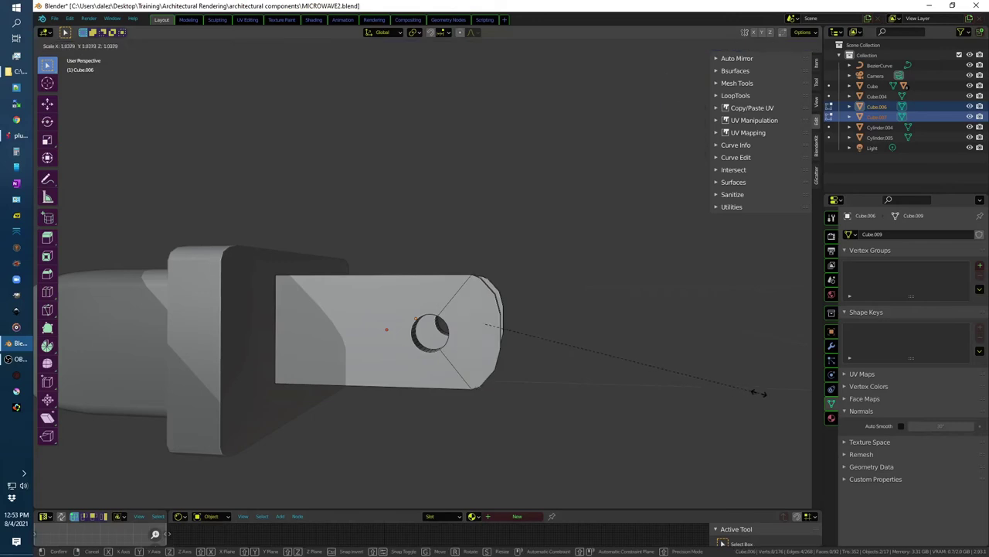
pyautogui.click(767, 392)
pyautogui.moveTo(767, 391); pyautogui.dragTo(644, 386, button='middle')
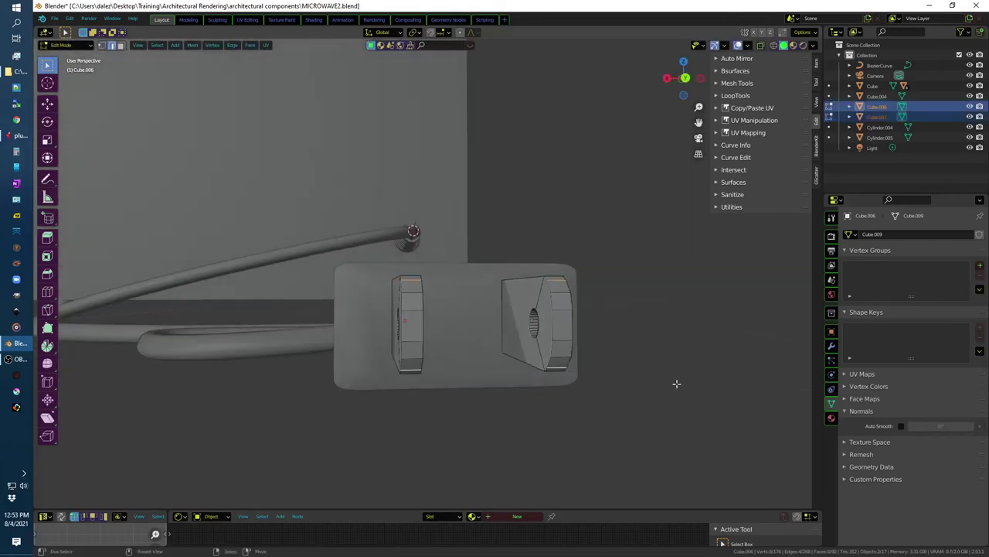
pyautogui.press('s')
pyautogui.press('z')
pyautogui.press('z')
pyautogui.press('Escape')
pyautogui.press('s')
pyautogui.press('Escape')
pyautogui.press('s')
pyautogui.press('z')
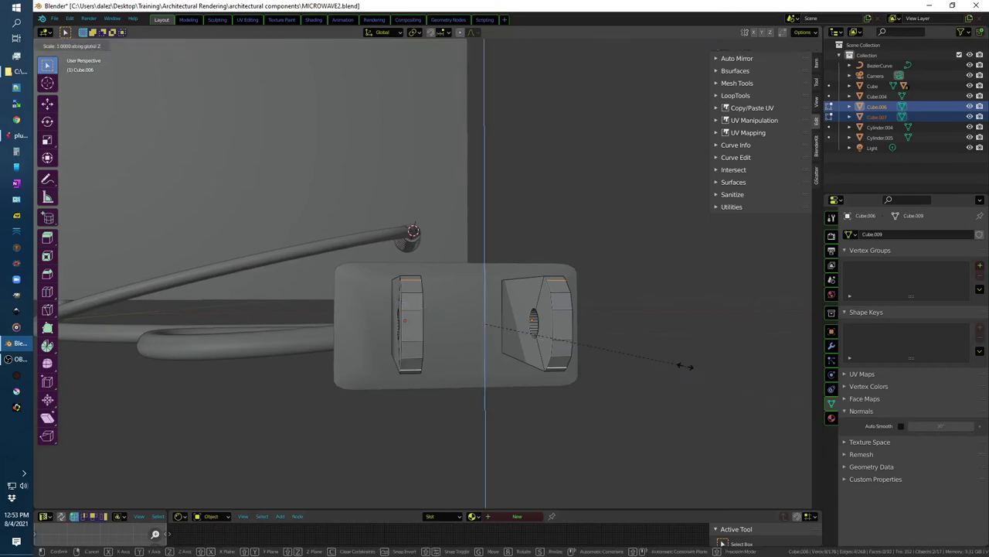
pyautogui.click(698, 364)
# Step: Move the prong along Y to realign it with the plug
pyautogui.scroll(4, 686, 335)
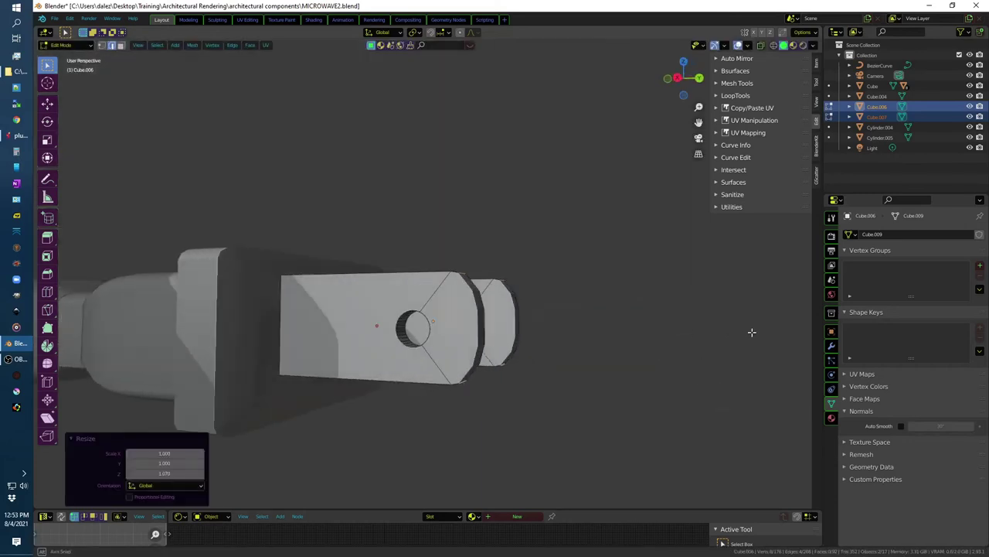
pyautogui.press('s')
pyautogui.press('z')
pyautogui.press('Escape')
pyautogui.press('g')
pyautogui.press('y')
pyautogui.click(683, 333)
pyautogui.scroll(-5, 683, 333)
pyautogui.scroll(-2, 573, 346)
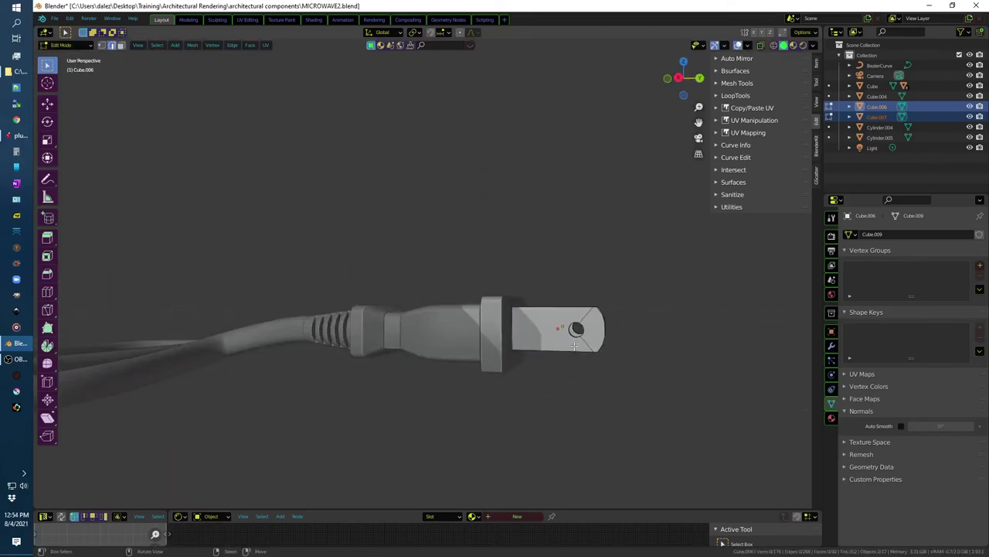
# Step: In wireframe, select the whole prong and thin it along Z to 0.384
pyautogui.hotkey('shift', 'z')
pyautogui.moveTo(667, 309); pyautogui.dragTo(628, 315, button='middle')
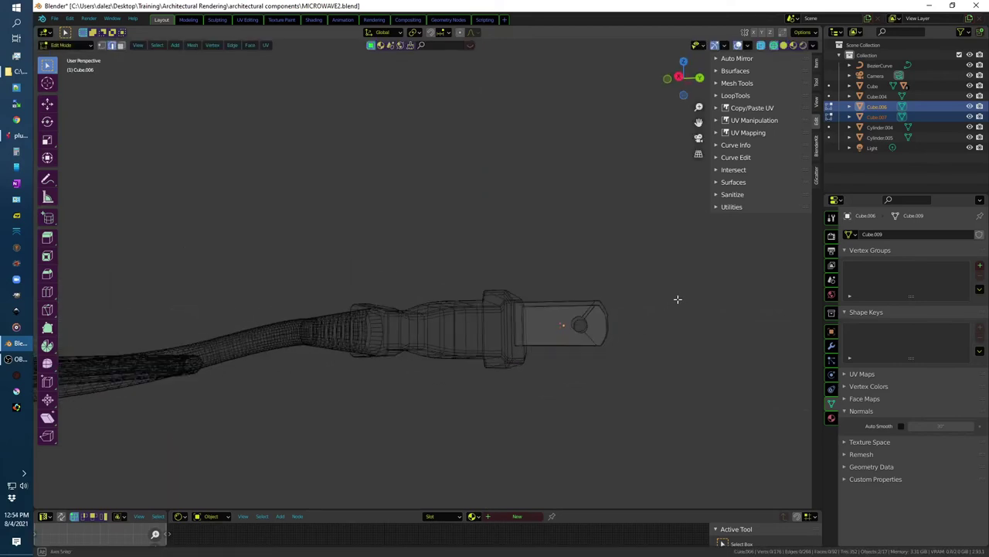
pyautogui.keyDown('alt'); pyautogui.click(576, 320); pyautogui.keyUp('alt')
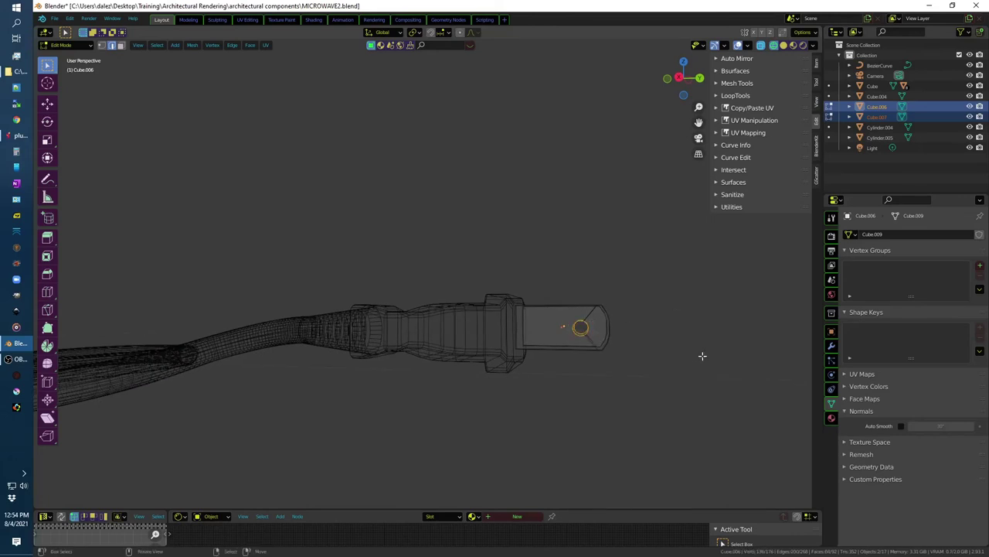
pyautogui.hotkey('ctrl', 'l')
pyautogui.press('s')
pyautogui.press('z')
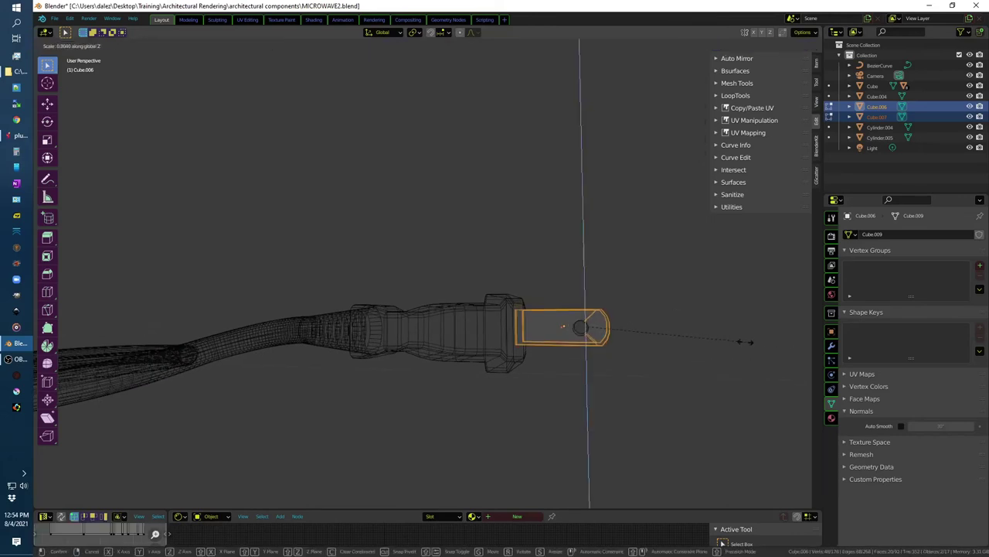
pyautogui.click(723, 340)
# Step: Return to solid shading and select the cord curve's points beside the plug
pyautogui.scroll(-3, 711, 353)
pyautogui.scroll(-5, 704, 358)
pyautogui.moveTo(691, 379)
pyautogui.mouseDown(button='middle')
pyautogui.moveTo(581, 423)
pyautogui.moveTo(619, 435)
pyautogui.moveTo(618, 391)
pyautogui.mouseUp(button='middle')
pyautogui.hotkey('alt', 'z')
pyautogui.scroll(5, 589, 398)
pyautogui.scroll(1, 589, 397)
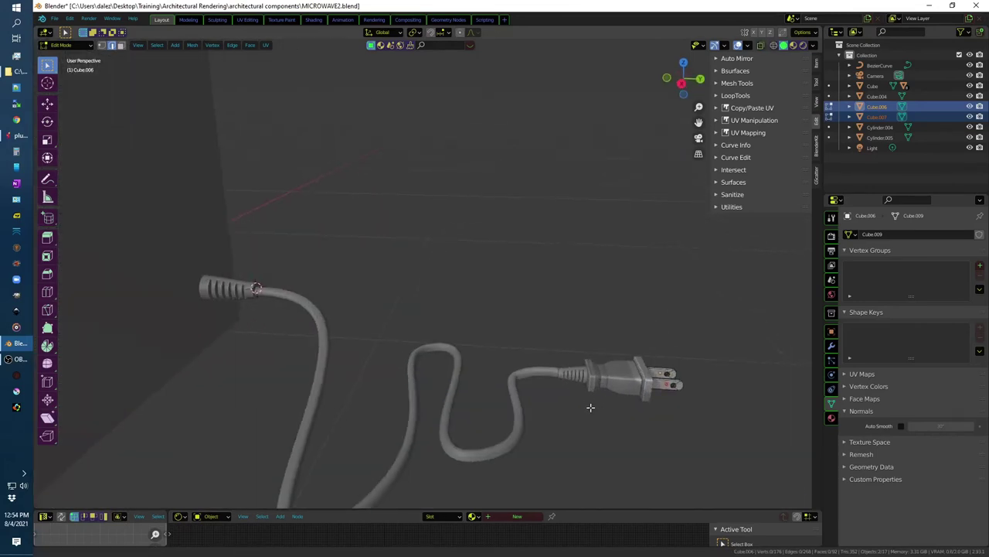
pyautogui.hotkey('alt', 'q')
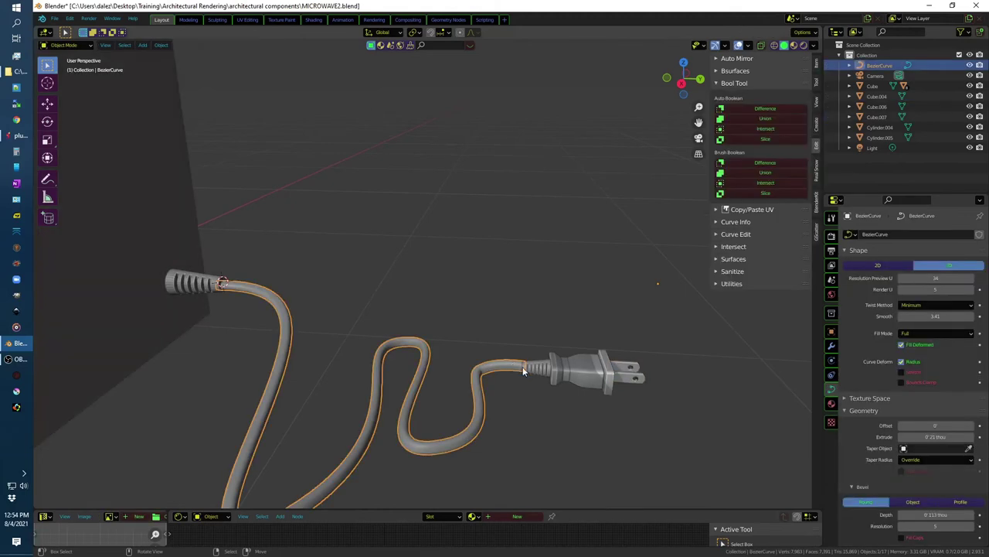
pyautogui.keyDown('shift'); pyautogui.click(526, 366); pyautogui.keyUp('shift')
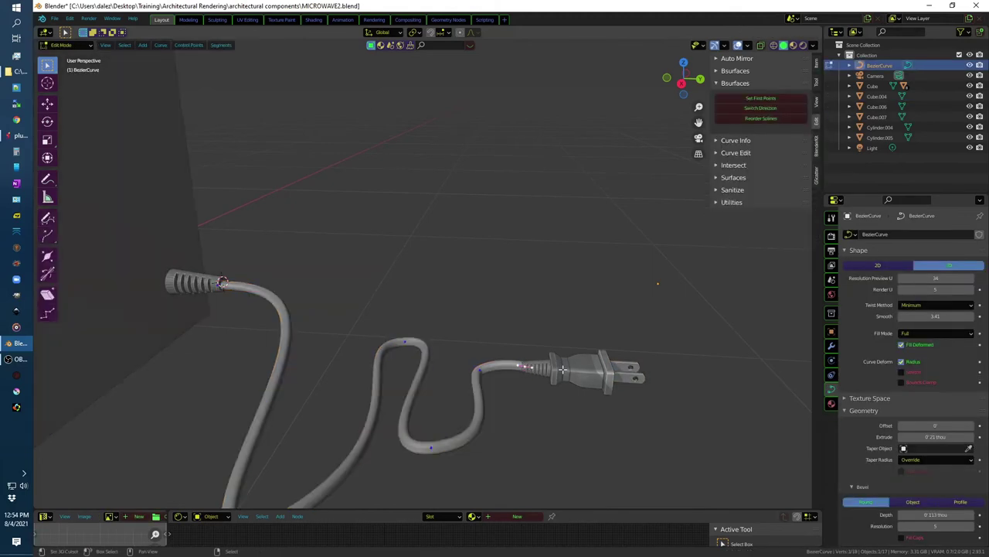
pyautogui.press('Tab')
pyautogui.keyDown('shift'); pyautogui.click(562, 369); pyautogui.keyUp('shift')
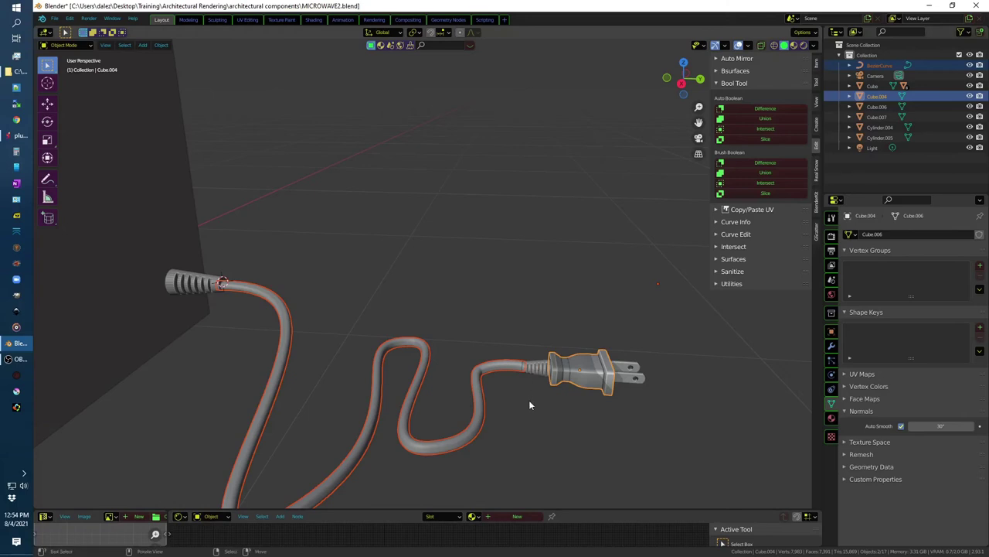
pyautogui.click(510, 368)
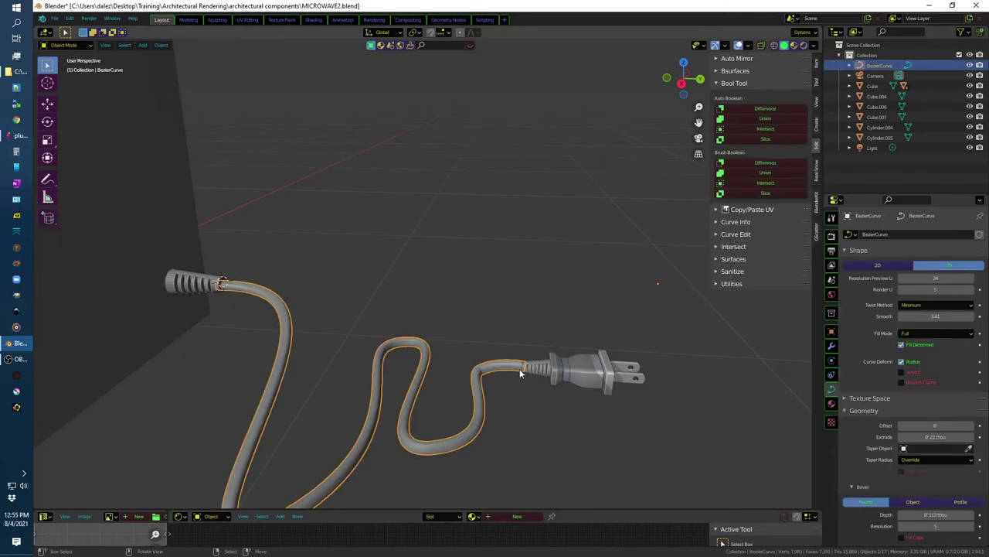
pyautogui.keyDown('shift'); pyautogui.click(539, 368); pyautogui.keyUp('shift')
pyautogui.keyDown('shift'); pyautogui.click(572, 370); pyautogui.keyUp('shift')
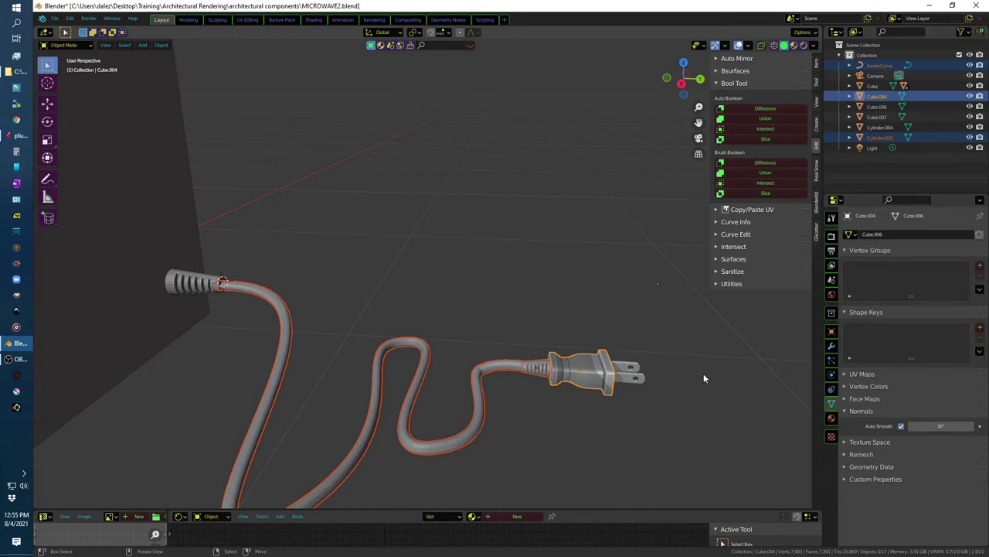
pyautogui.hotkey('ctrl', 'j')
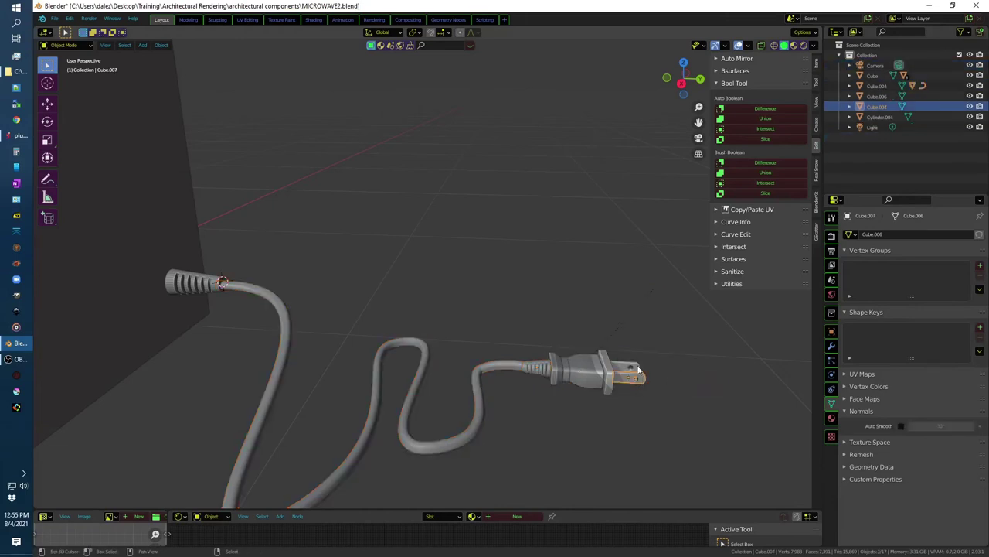
pyautogui.rightClick(648, 377)
pyautogui.click(696, 378)
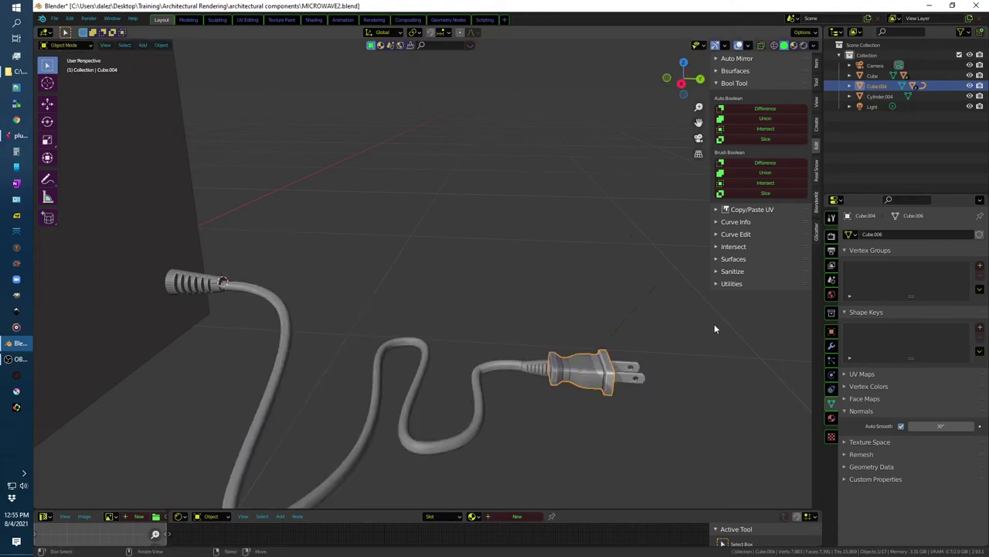
pyautogui.click(517, 370)
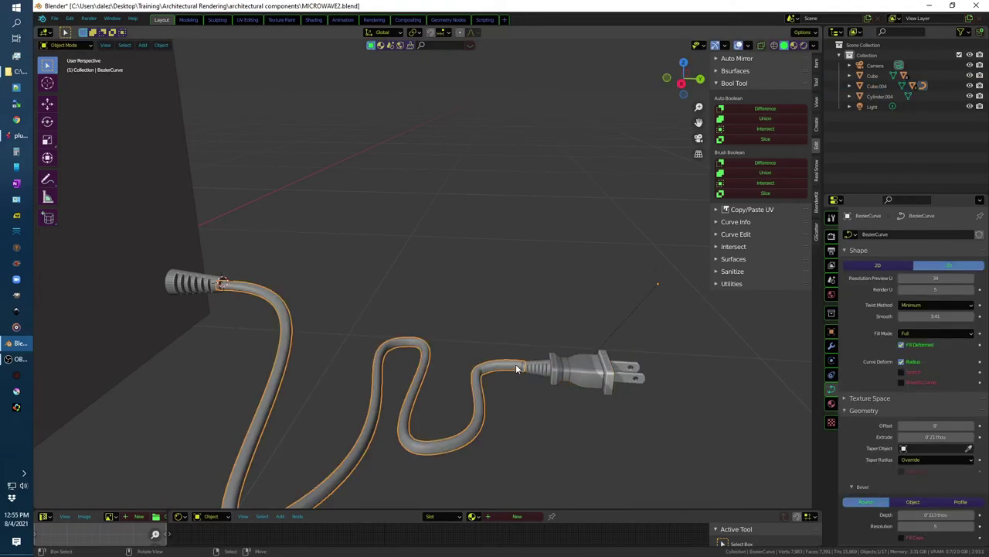
pyautogui.hotkey('alt', 'p')
pyautogui.click(516, 364)
pyautogui.press('Tab')
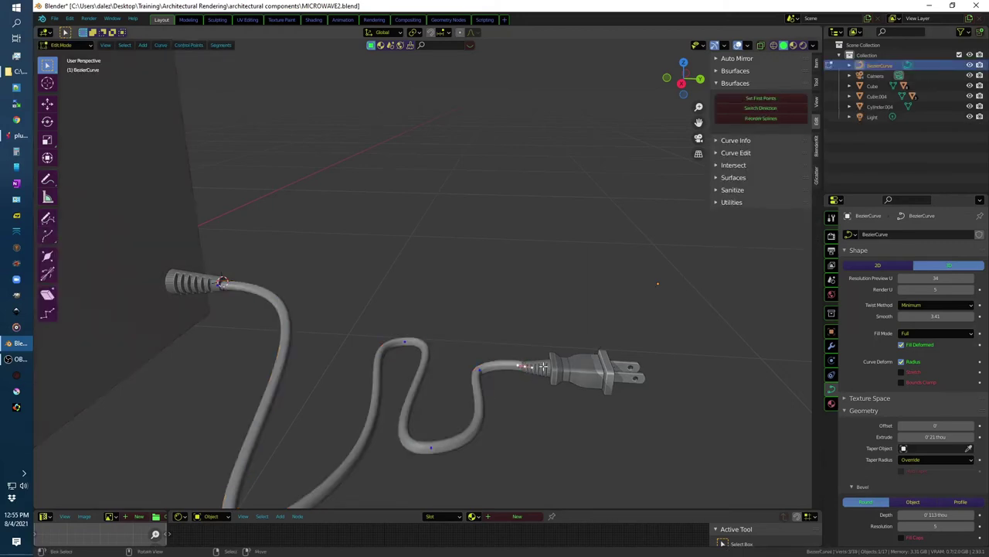
pyautogui.press('Tab')
pyautogui.click(544, 368)
pyautogui.hotkey('alt', 'p')
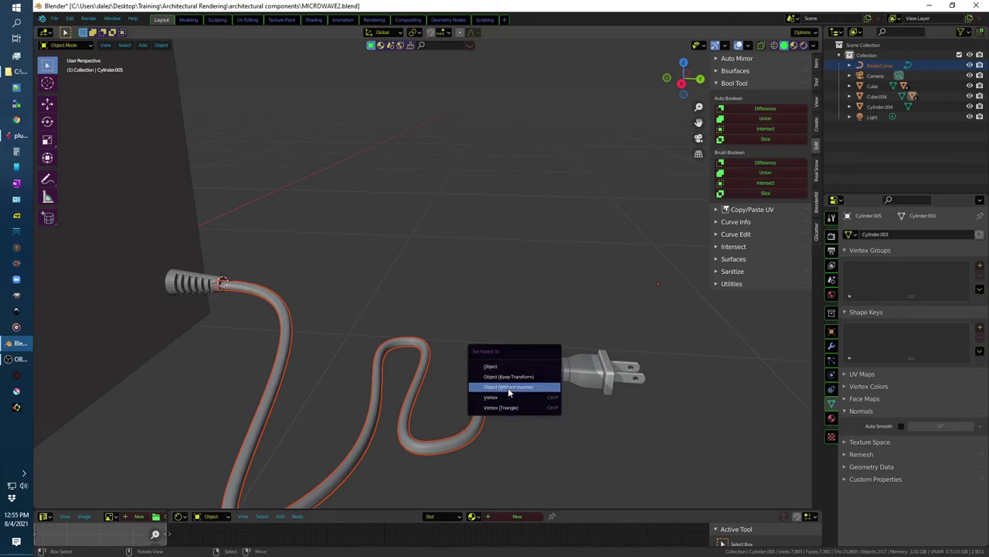
pyautogui.click(508, 387)
pyautogui.click(587, 379)
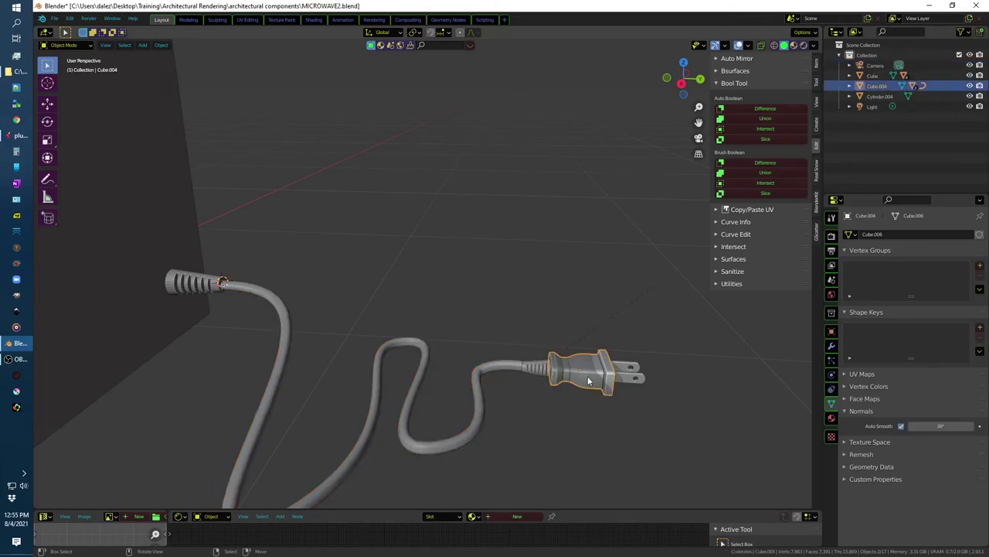
pyautogui.scroll(-2, 635, 414)
pyautogui.scroll(-3, 642, 417)
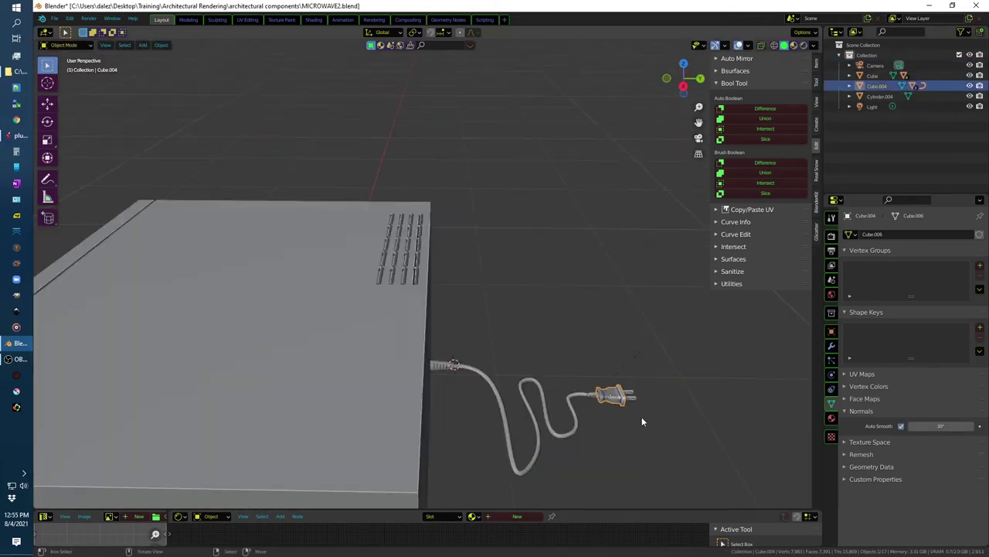
pyautogui.scroll(-2, 651, 380)
pyautogui.scroll(3, 654, 393)
pyautogui.scroll(5, 654, 393)
pyautogui.click(532, 377)
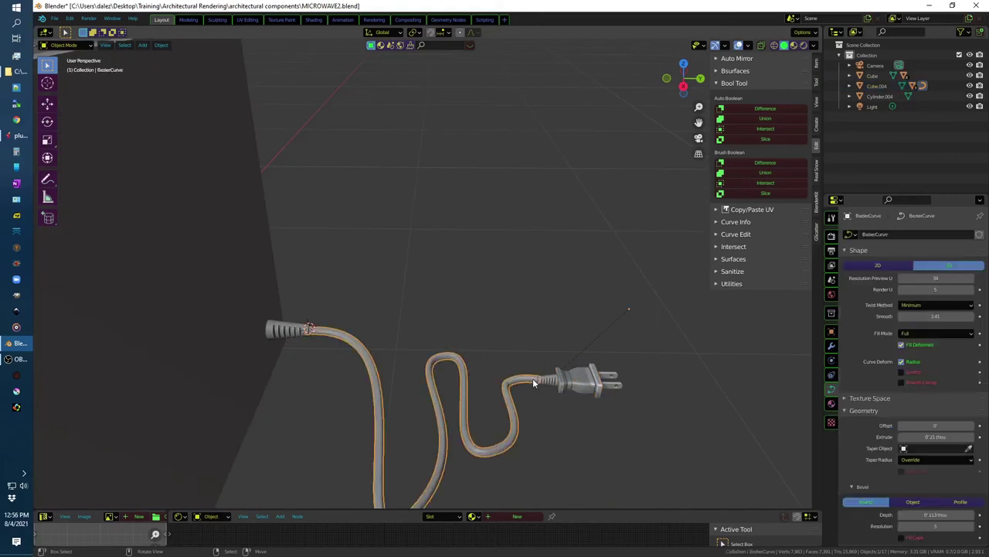
pyautogui.press('Tab')
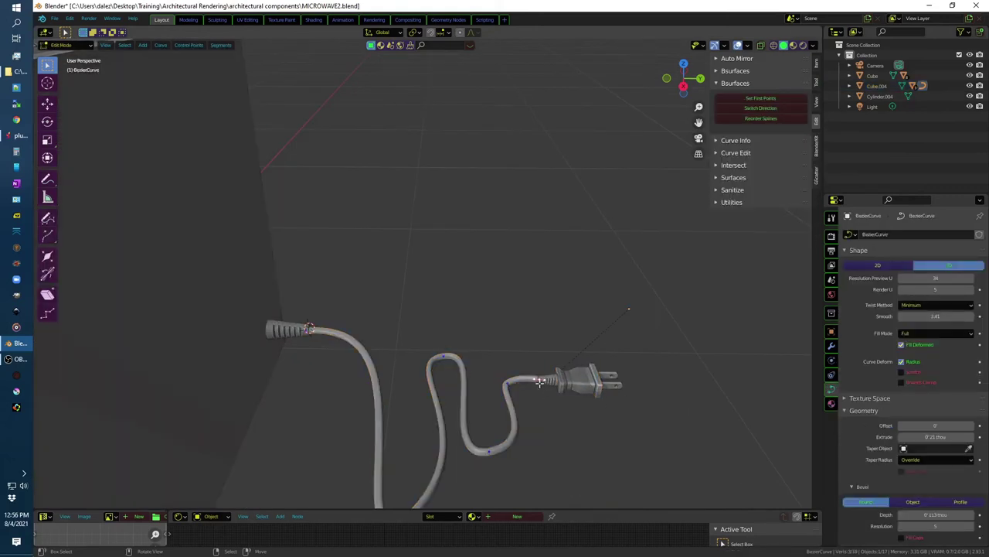
pyautogui.moveTo(541, 387); pyautogui.dragTo(585, 471, button='middle')
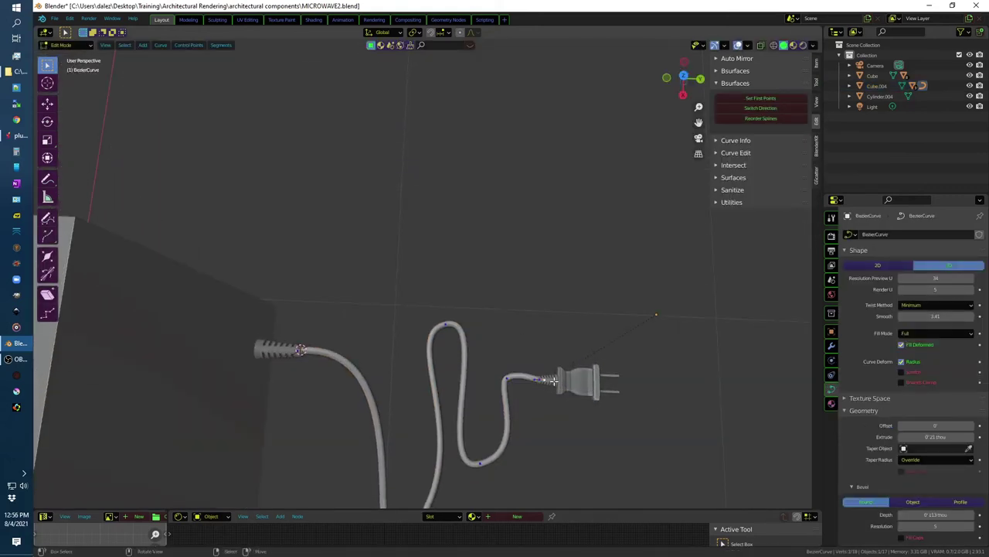
pyautogui.press('Tab')
pyautogui.keyDown('shift'); pyautogui.click(555, 380); pyautogui.keyUp('shift')
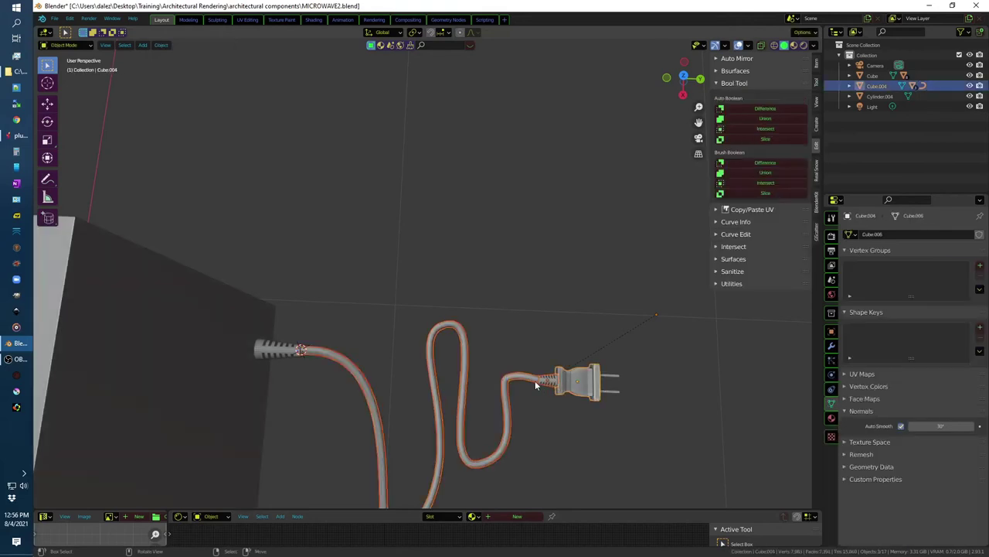
pyautogui.click(549, 382)
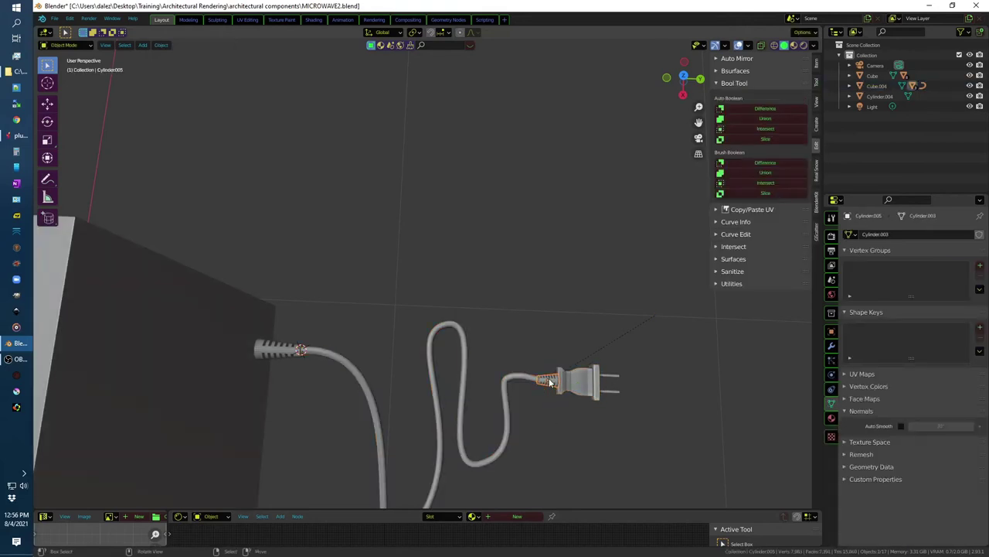
pyautogui.keyDown('alt'); pyautogui.click(550, 382); pyautogui.keyUp('alt')
pyautogui.click(547, 379)
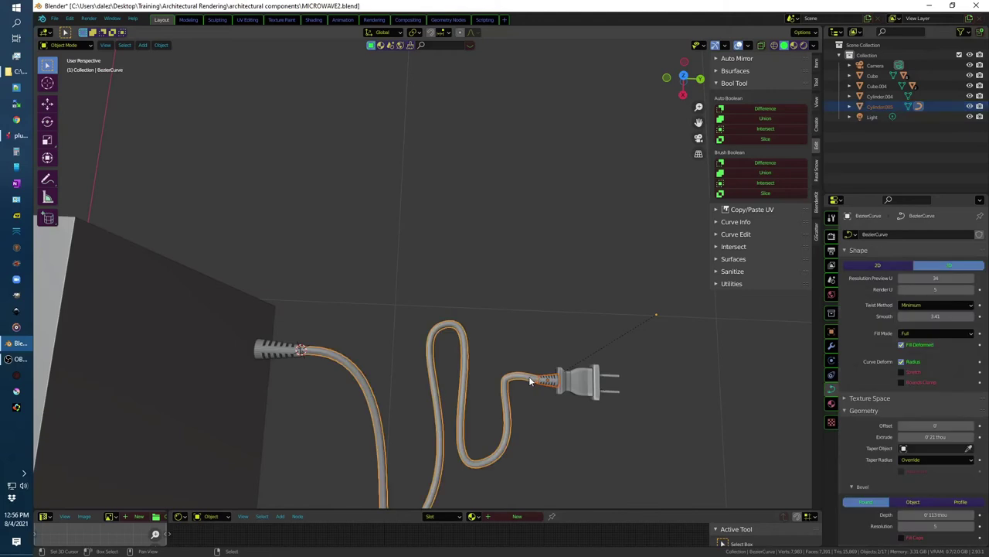
pyautogui.press('Tab')
pyautogui.hotkey('ctrl', 'p')
pyautogui.click(539, 400)
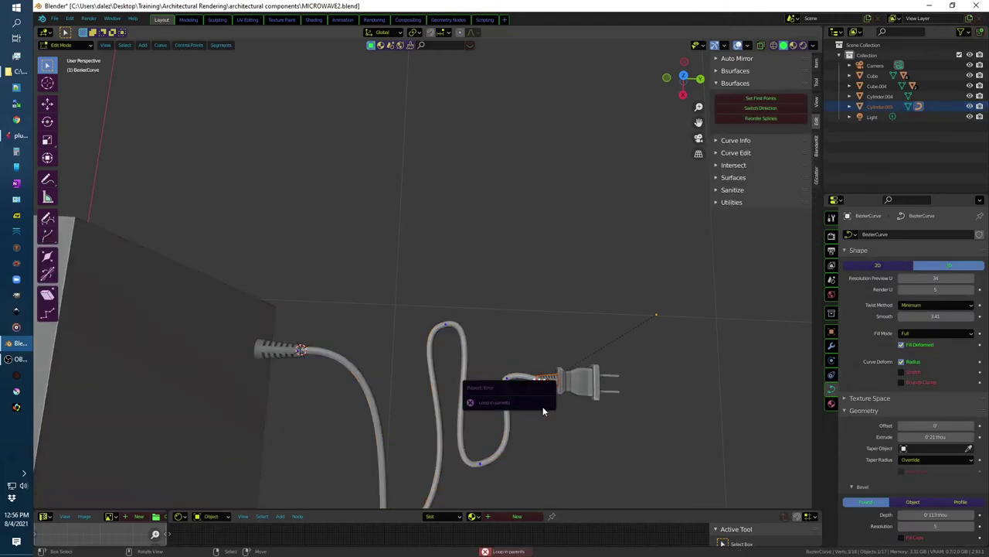
pyautogui.moveTo(654, 345); pyautogui.dragTo(444, 464)
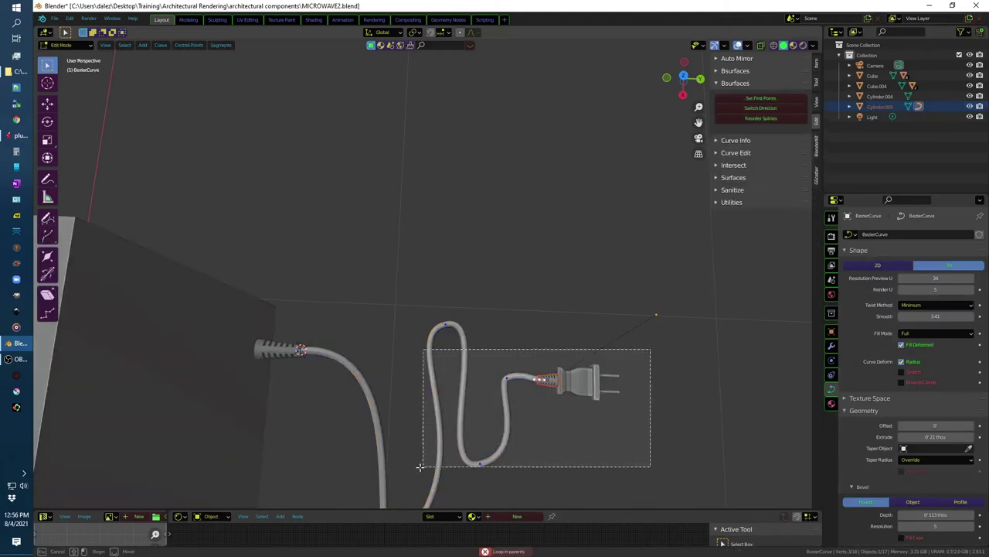
pyautogui.press('Tab')
pyautogui.moveTo(653, 344); pyautogui.dragTo(360, 457)
pyautogui.hotkey('alt', 'p')
pyautogui.click(309, 478)
pyautogui.click(552, 380)
pyautogui.scroll(3, 554, 401)
pyautogui.click(481, 338)
# Step: Vertex-parent the plug grip to the cord's last curve point
pyautogui.press('Tab')
pyautogui.click(520, 348)
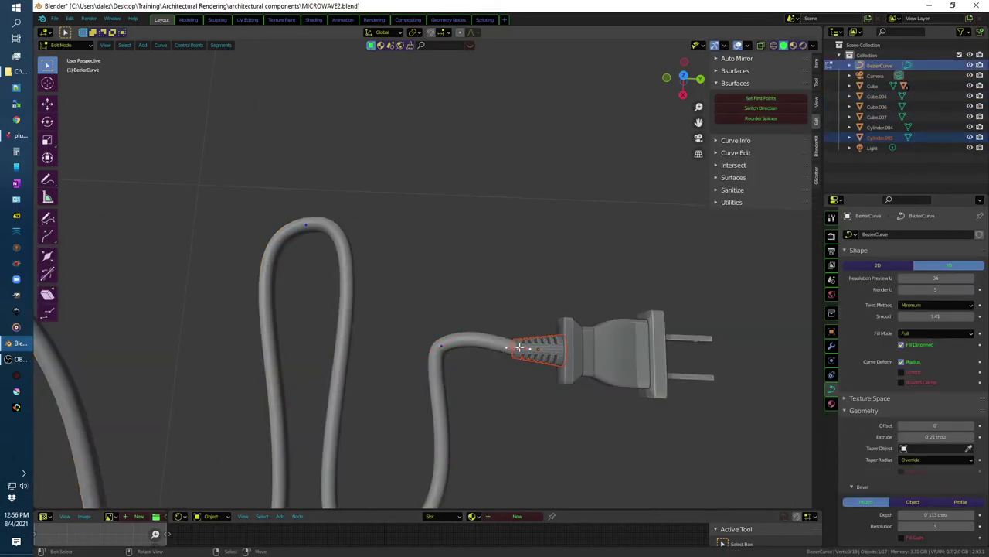
pyautogui.press('x')
pyautogui.click(531, 399)
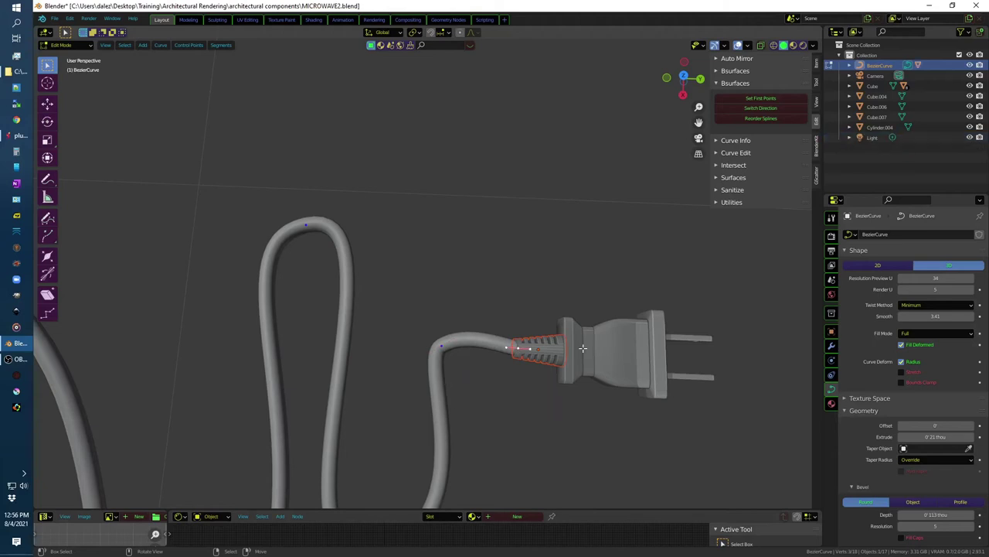
pyautogui.press('Tab')
# Step: Parent the plug body and both prongs to the grip
pyautogui.click(606, 356)
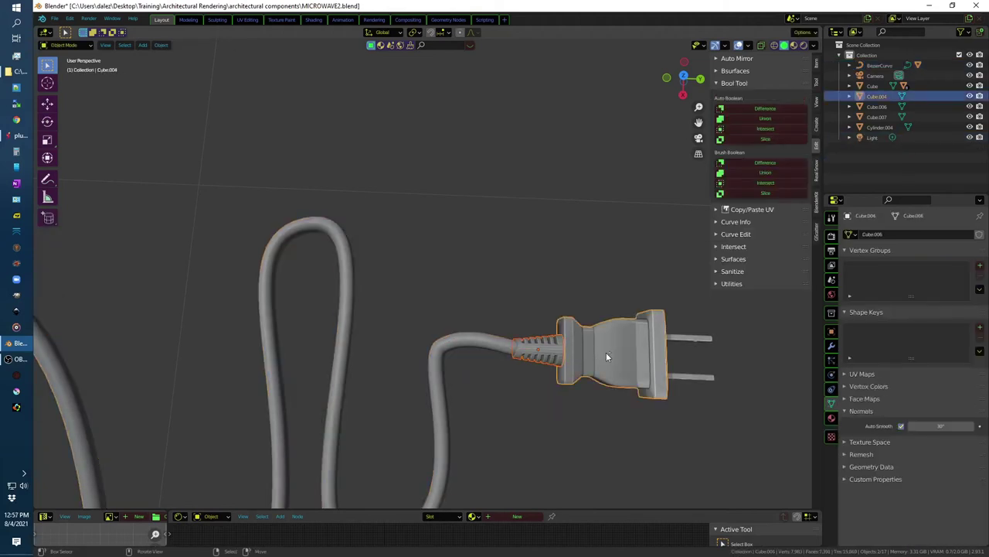
pyautogui.keyDown('shift'); pyautogui.click(711, 345); pyautogui.keyUp('shift')
pyautogui.keyDown('shift'); pyautogui.click(690, 378); pyautogui.keyUp('shift')
pyautogui.keyDown('shift'); pyautogui.click(545, 357); pyautogui.keyUp('shift')
pyautogui.hotkey('ctrl', 'p')
pyautogui.click(541, 360)
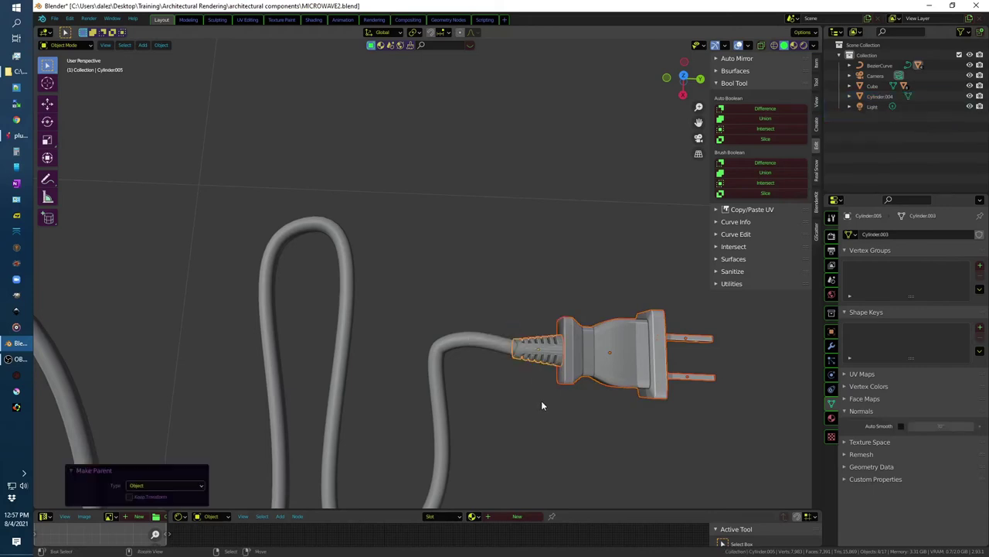
# Step: Lower the cord's plug end in curve Edit Mode
pyautogui.click(503, 343)
pyautogui.press('Tab')
pyautogui.scroll(-3, 525, 412)
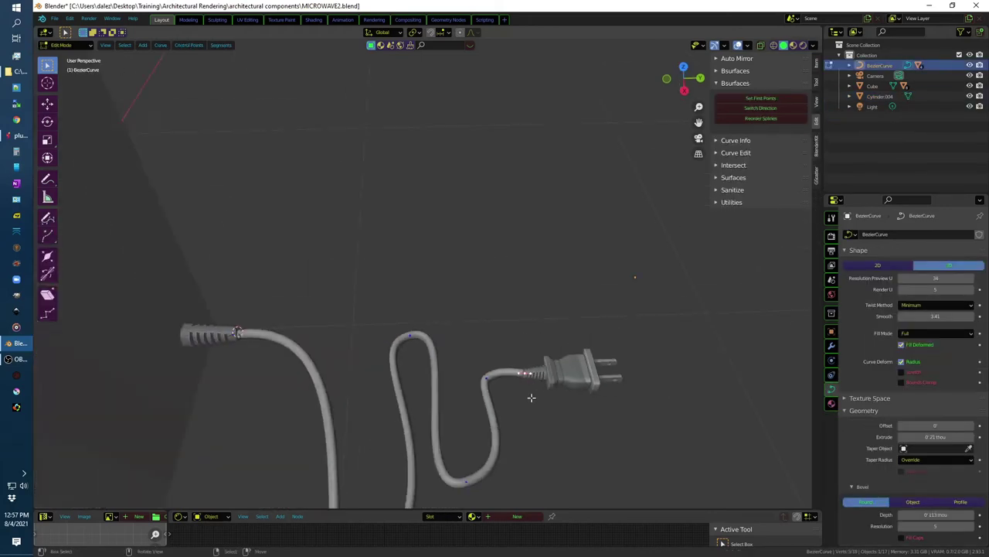
pyautogui.scroll(-3, 530, 398)
pyautogui.press('g')
pyautogui.click(613, 424)
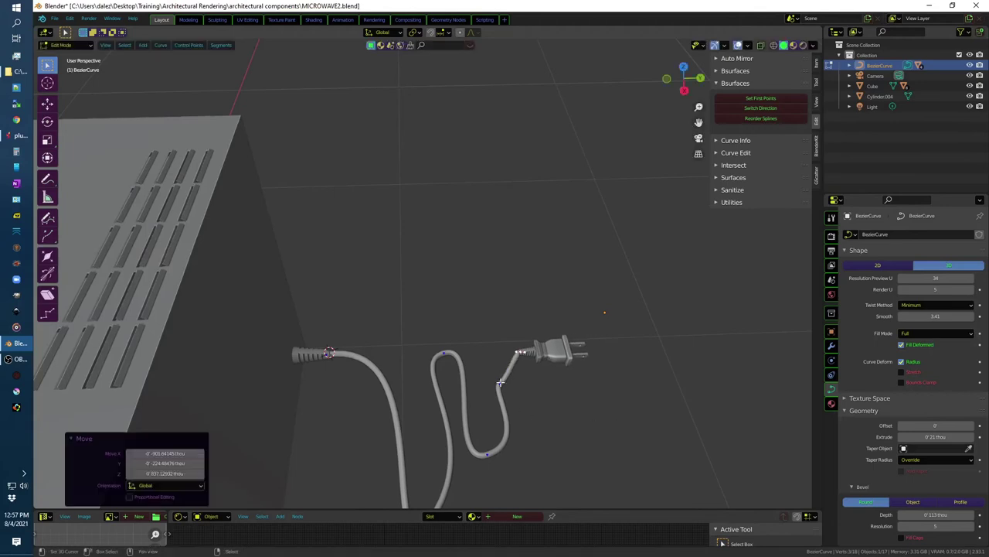
pyautogui.click(634, 386)
# Step: From side view, set the plug end just above the floor and save MICROWAVE2.blend
pyautogui.press('KP_3')
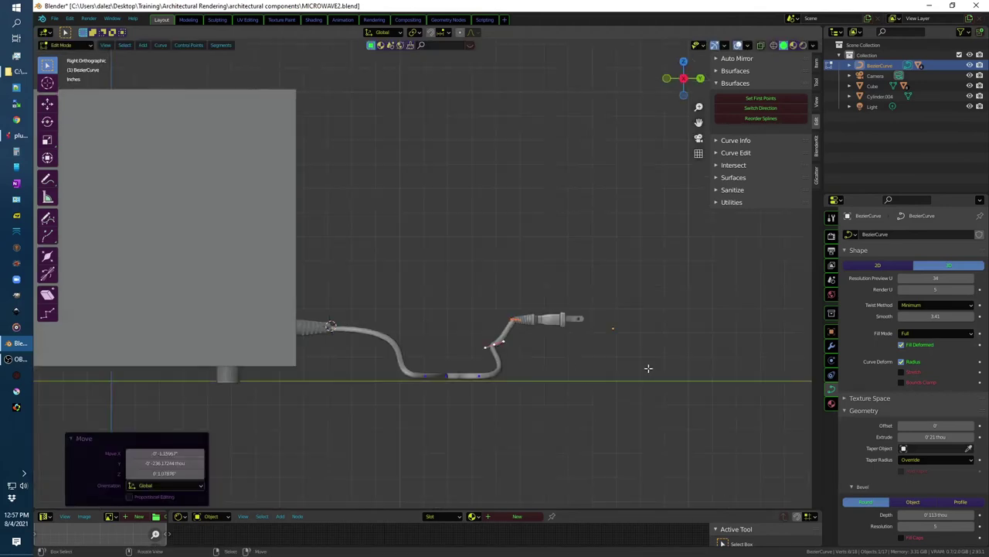
pyautogui.press('g')
pyautogui.click(592, 400)
pyautogui.press('Tab')
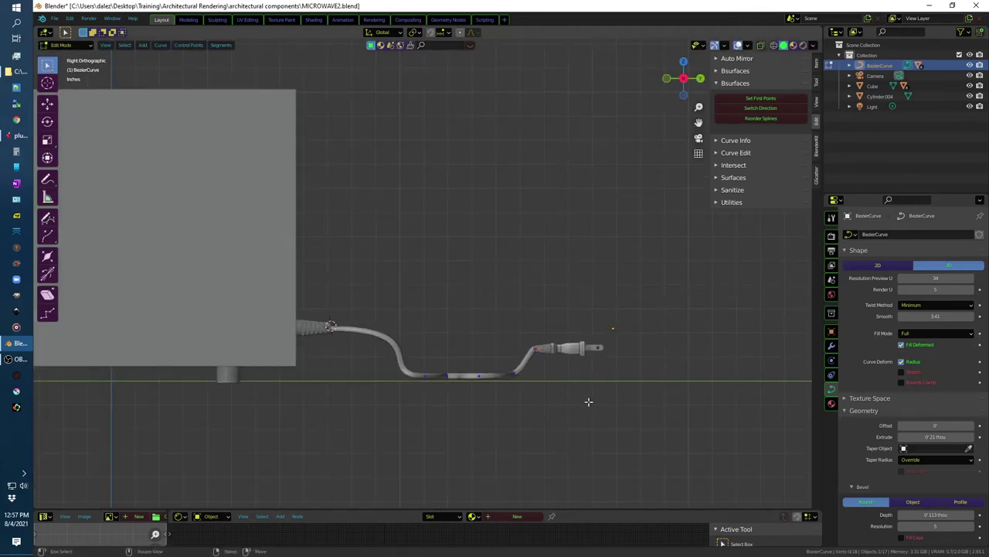
pyautogui.scroll(-2, 583, 402)
pyautogui.moveTo(588, 273)
pyautogui.mouseDown(button='middle')
pyautogui.moveTo(583, 364)
pyautogui.moveTo(567, 212)
pyautogui.moveTo(576, 371)
pyautogui.mouseUp(button='middle')
pyautogui.hotkey('ctrl', 's')
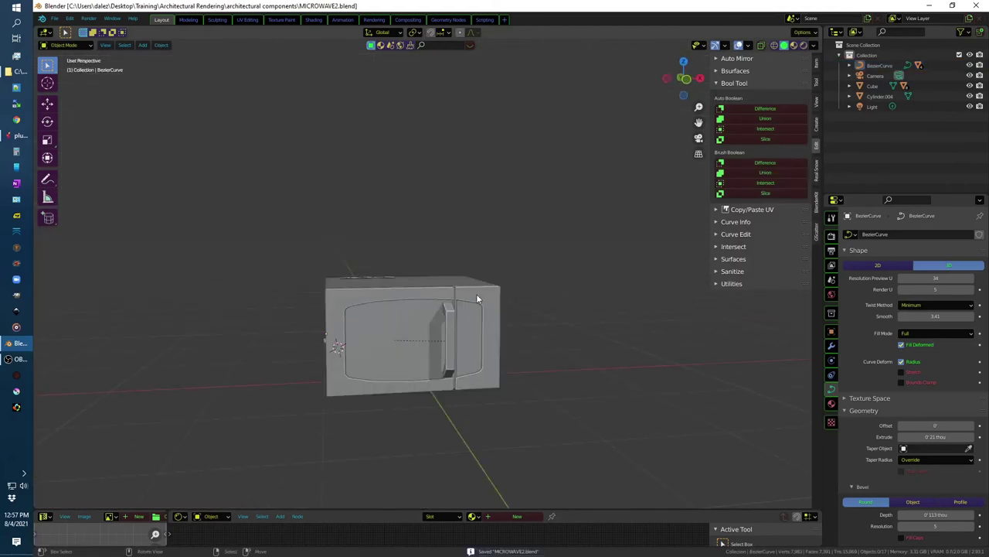
# Step: Select the microwave body and raise its material's Metallic value in the shader nodes
pyautogui.click(476, 294)
pyautogui.moveTo(474, 311); pyautogui.dragTo(557, 318, button='middle')
pyautogui.moveTo(507, 510); pyautogui.dragTo(541, 293)
pyautogui.moveTo(556, 204); pyautogui.dragTo(556, 174, button='middle')
pyautogui.scroll(3, 424, 457)
pyautogui.scroll(2, 425, 457)
pyautogui.moveTo(458, 355); pyautogui.dragTo(677, 310, button='middle')
pyautogui.moveTo(541, 399); pyautogui.dragTo(495, 399)
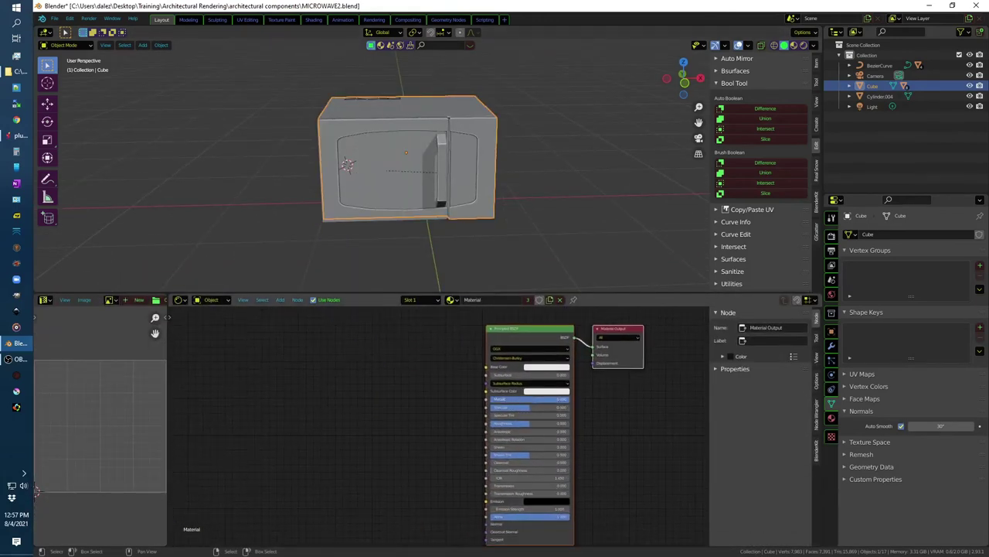
# Step: Name the body material 'metal' and lower its Roughness to 0.284
pyautogui.click(443, 170)
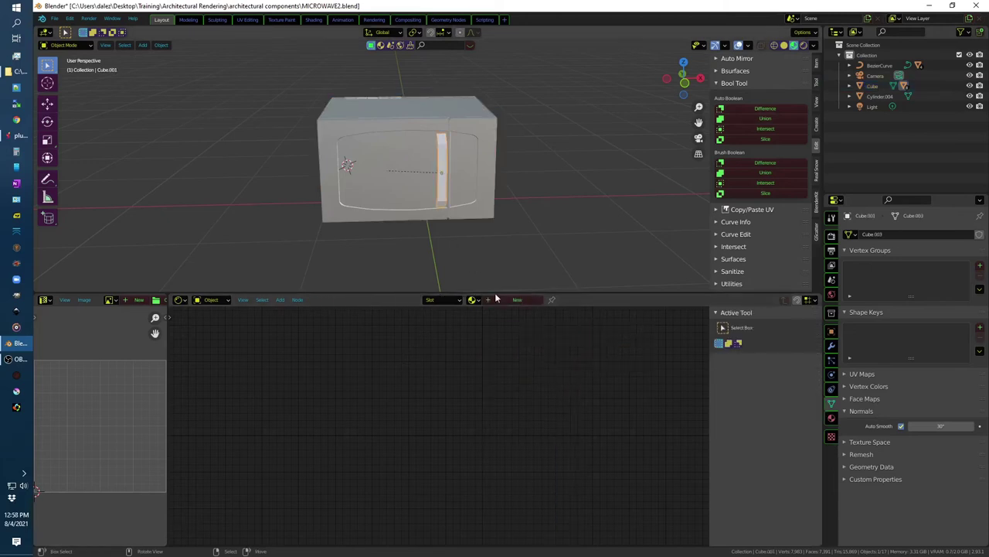
pyautogui.click(469, 129)
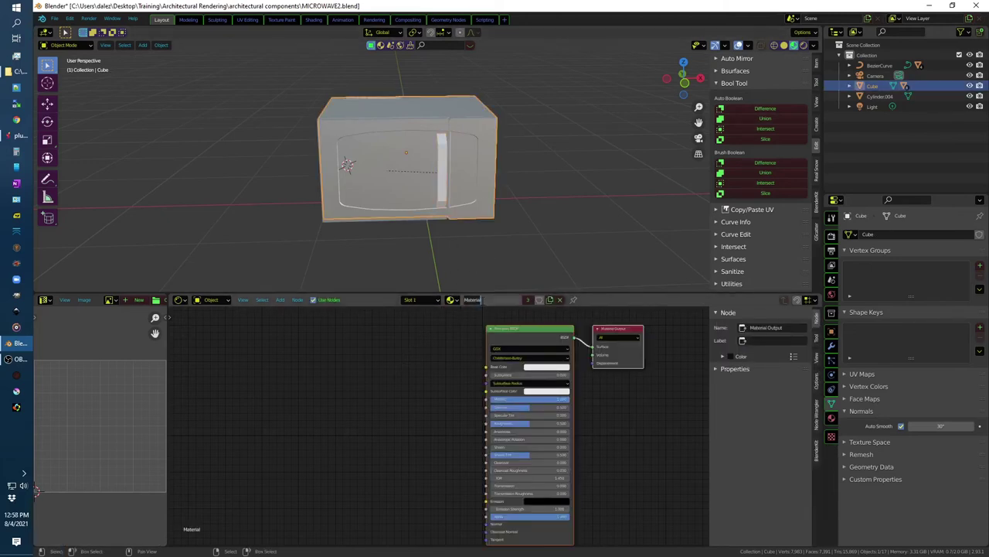
pyautogui.press('Return')
pyautogui.moveTo(540, 423); pyautogui.dragTo(503, 430)
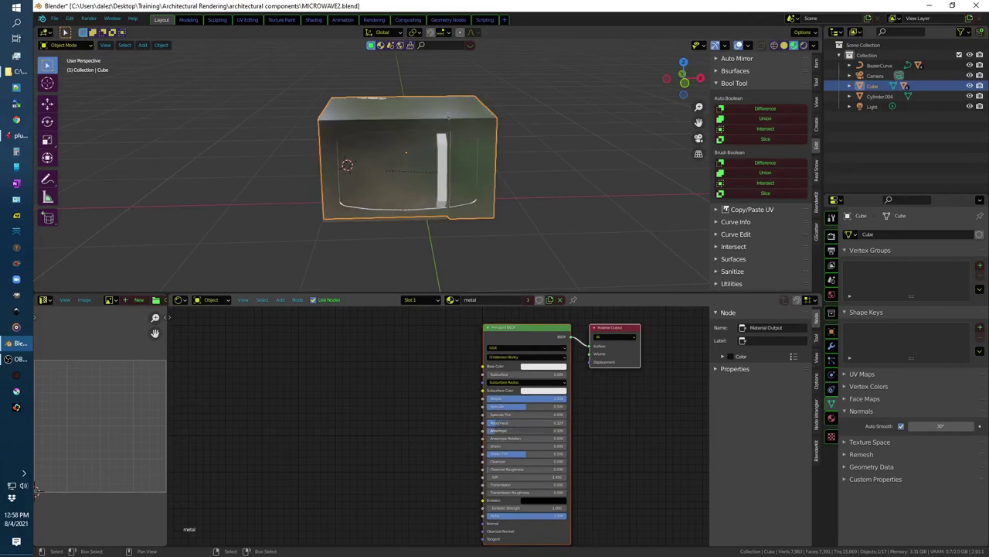
# Step: Reselect the microwave body and bring up its material slot specials menu
pyautogui.moveTo(568, 286)
pyautogui.mouseDown(button='middle')
pyautogui.moveTo(556, 227)
pyautogui.moveTo(478, 171)
pyautogui.mouseUp(button='middle')
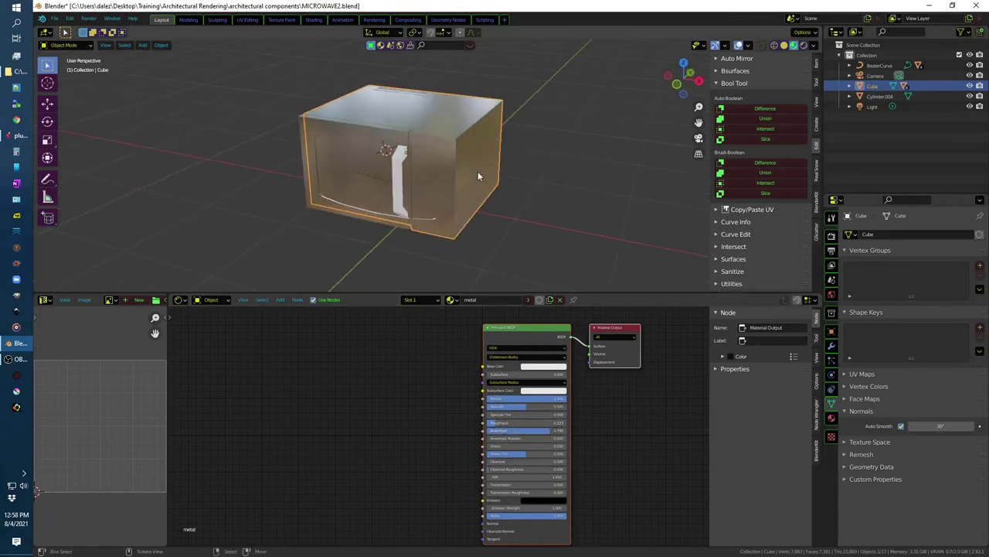
pyautogui.click(358, 130)
pyautogui.click(414, 134)
pyautogui.click(438, 301)
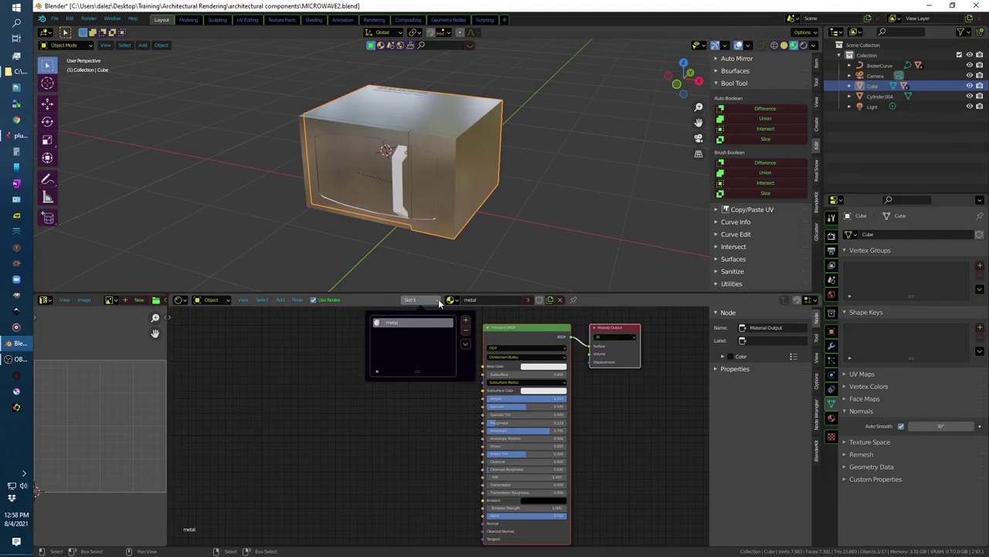
pyautogui.click(465, 345)
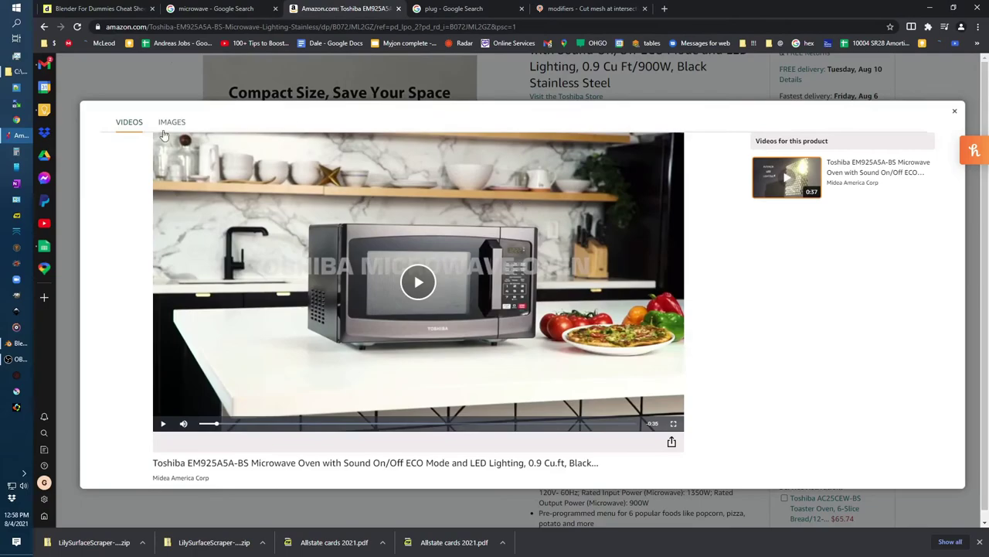
# Step: View the Toshiba microwave's Amazon product images, then create a new material for the handle
pyautogui.click(169, 124)
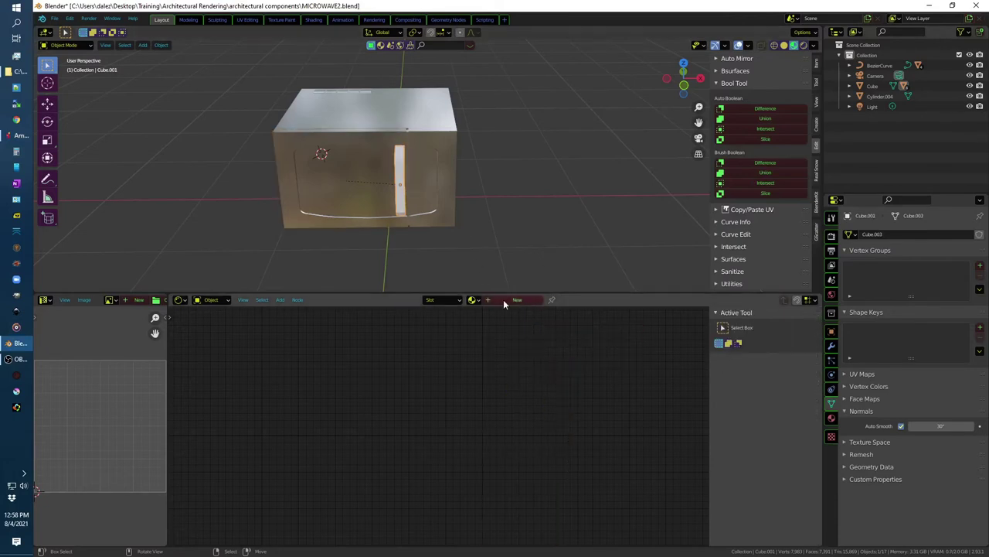
pyautogui.click(503, 300)
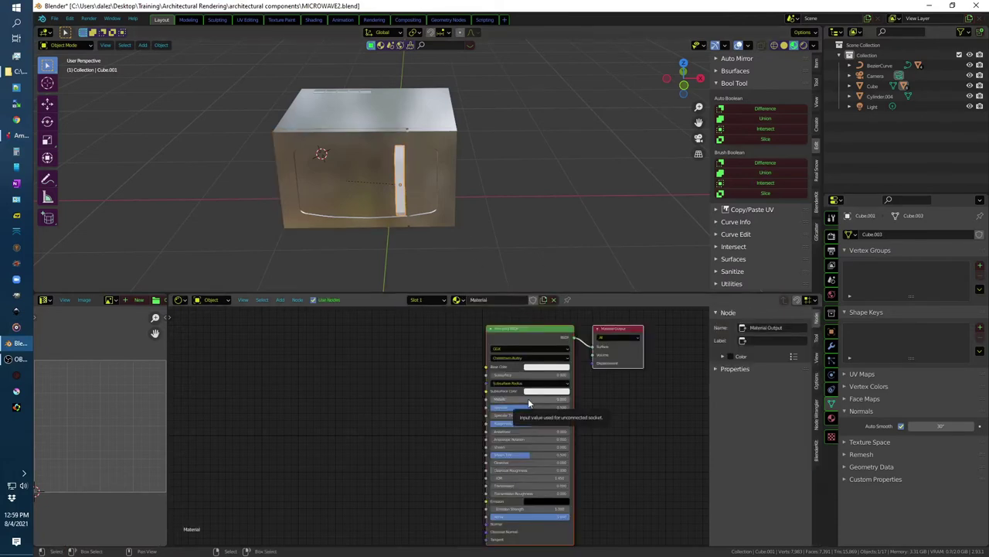
# Step: Set the handle material's Base Color to black
pyautogui.click(551, 368)
pyautogui.moveTo(586, 267); pyautogui.dragTo(586, 314)
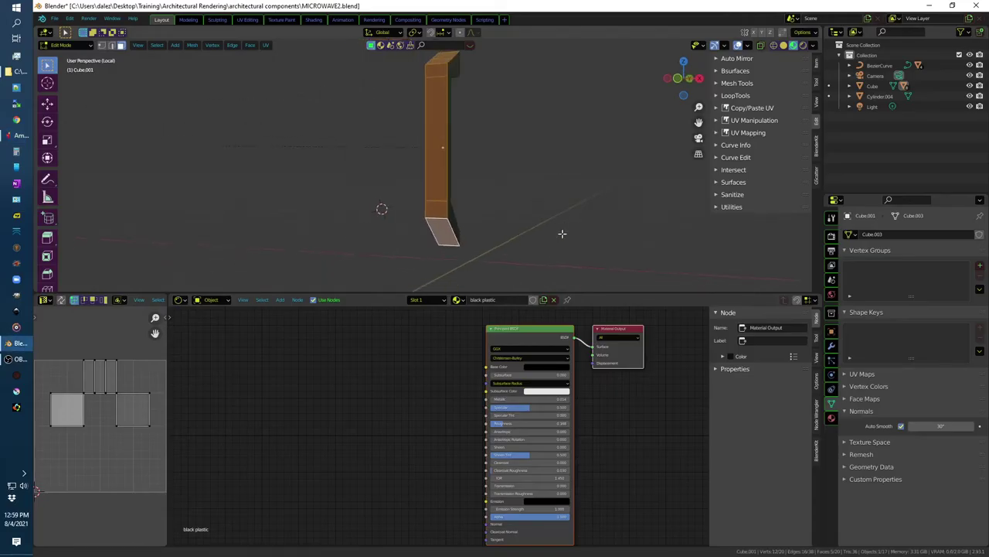
pyautogui.moveTo(561, 181); pyautogui.dragTo(571, 198, button='middle')
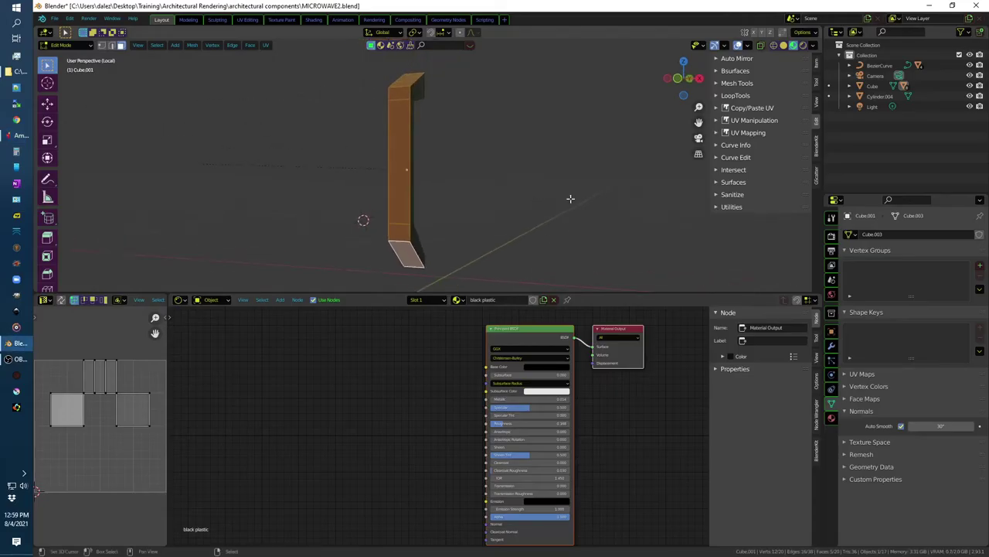
# Step: Inset the bar's front faces as one region and scale them to 0.848 along X
pyautogui.press('i')
pyautogui.press('i')
pyautogui.click(631, 239)
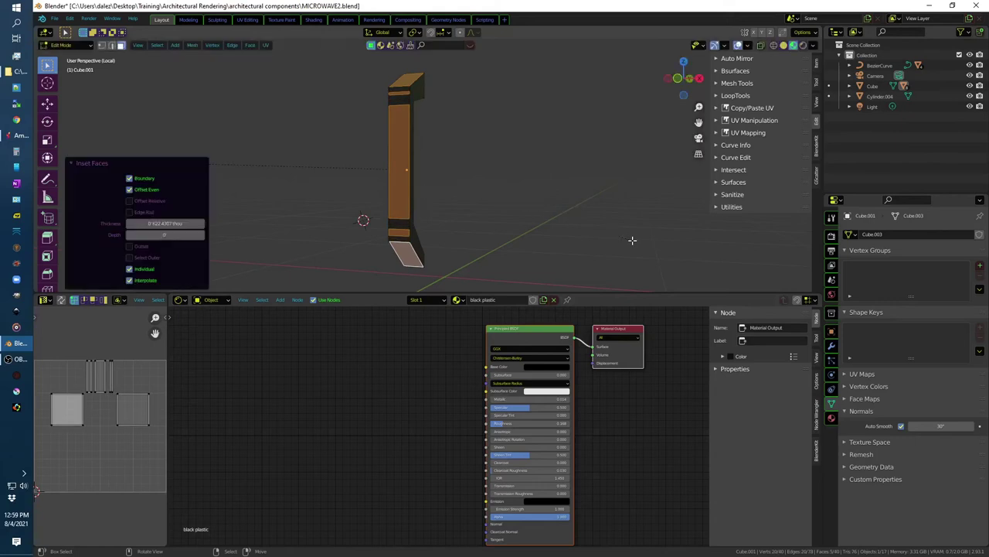
pyautogui.click(133, 269)
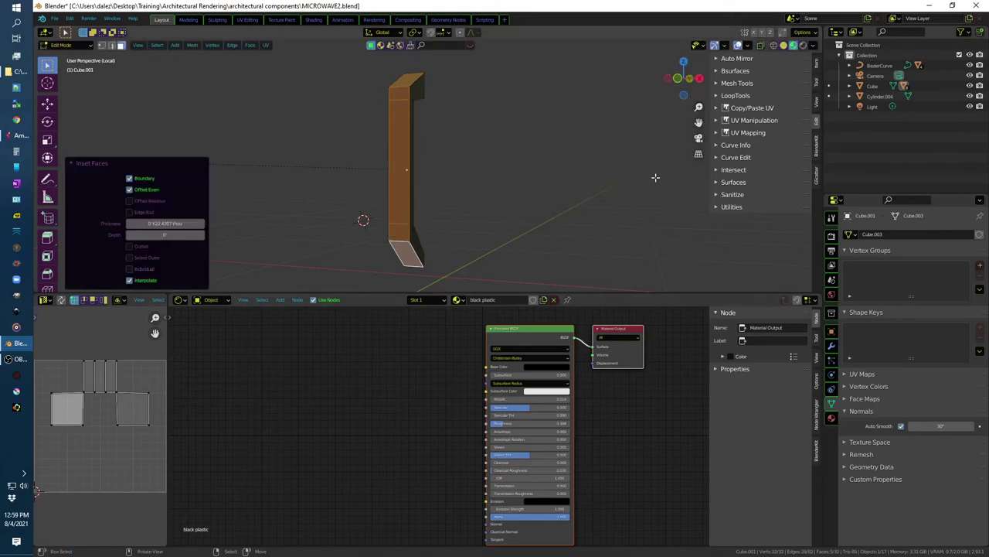
pyautogui.press('s')
pyautogui.press('x')
pyautogui.click(616, 181)
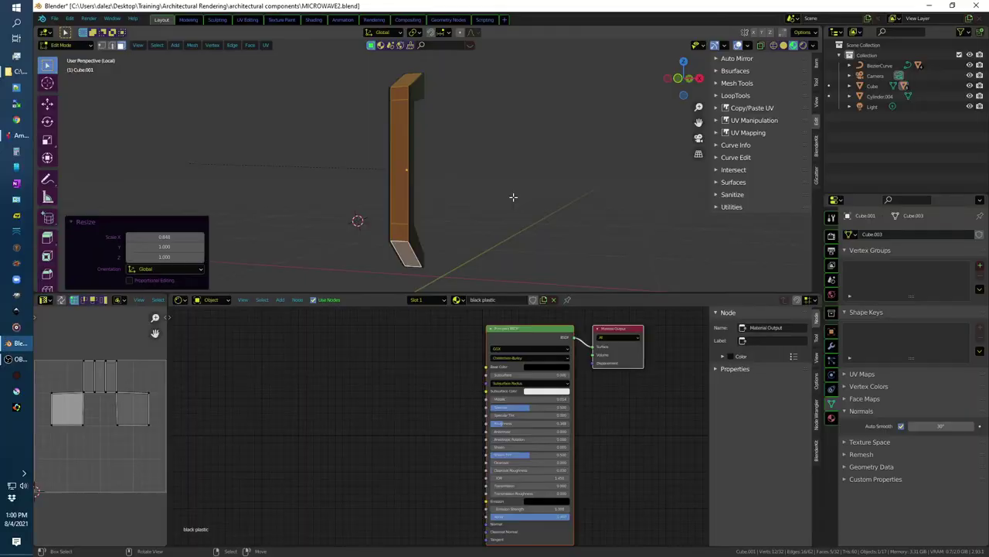
pyautogui.moveTo(514, 197); pyautogui.dragTo(480, 202, button='middle')
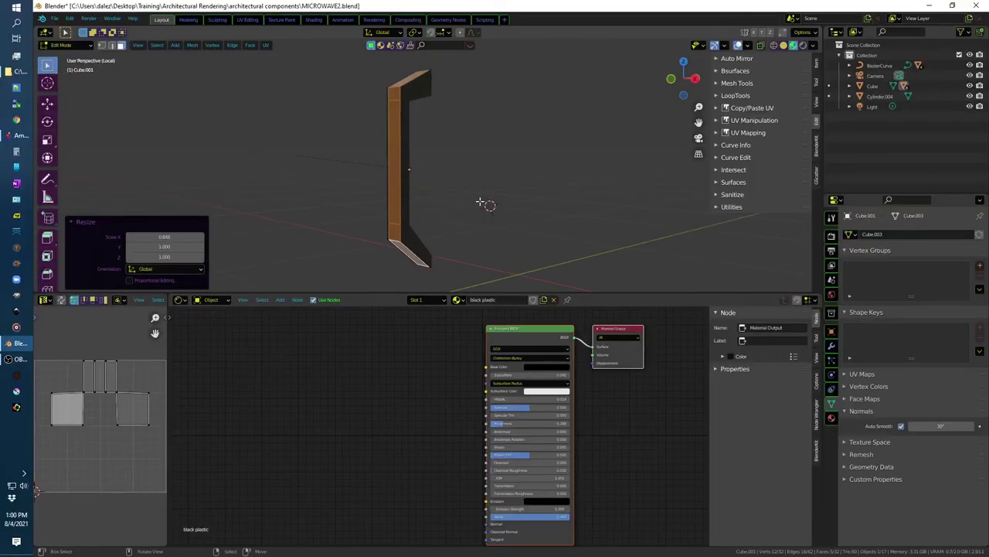
pyautogui.click(423, 36)
pyautogui.click(426, 69)
# Step: Extrude the inset face outward, scale it slightly, and grow the selection to neighbouring faces
pyautogui.press('e')
pyautogui.click(524, 196)
pyautogui.press('s')
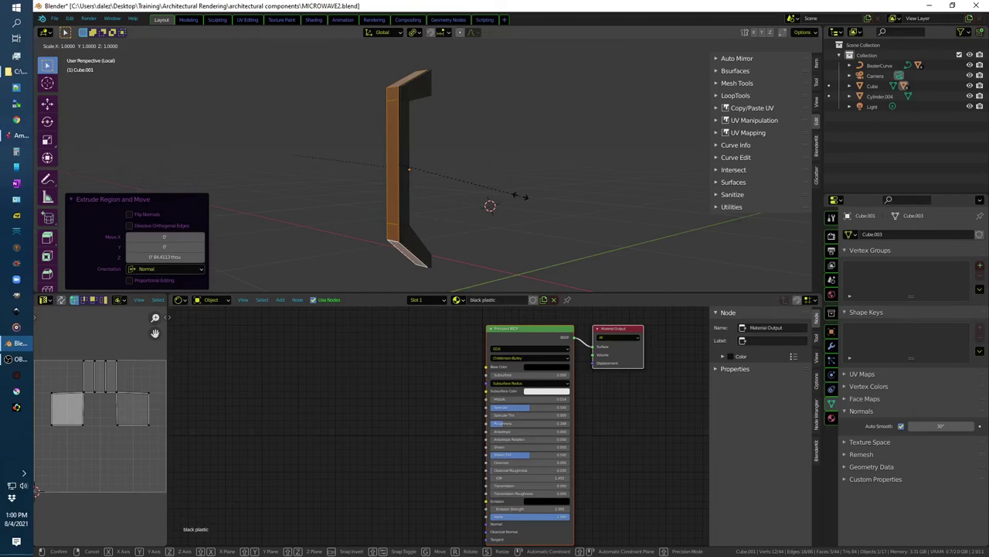
pyautogui.click(520, 196)
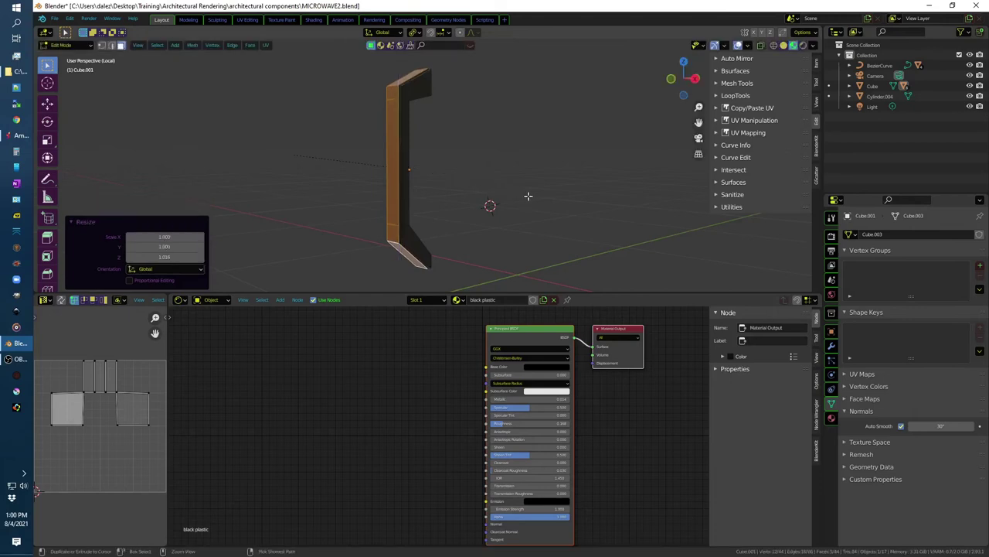
pyautogui.press('ctrl+KP_Add')
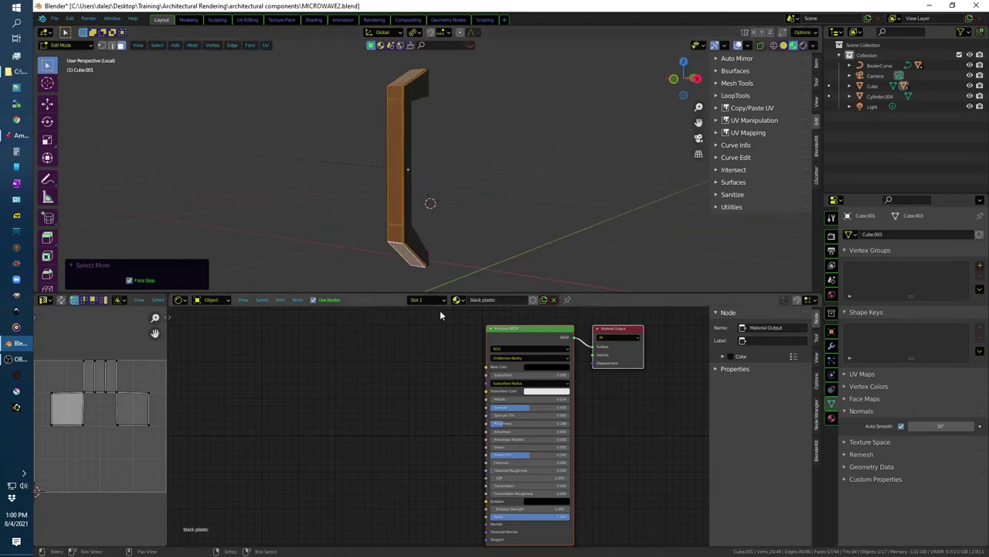
# Step: Add a second material slot holding metal and assign it to the selected handle faces
pyautogui.click(441, 301)
pyautogui.click(471, 321)
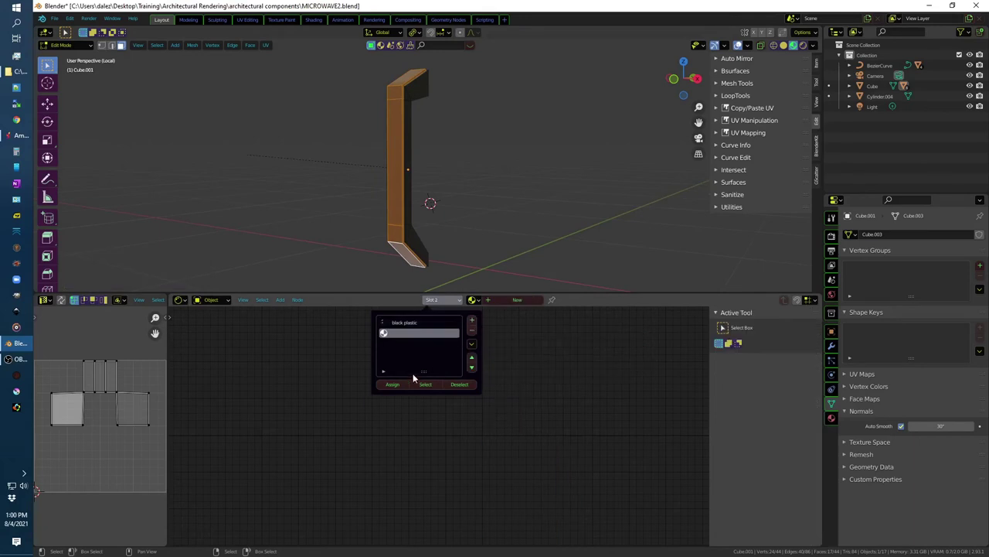
pyautogui.click(394, 385)
pyautogui.click(472, 343)
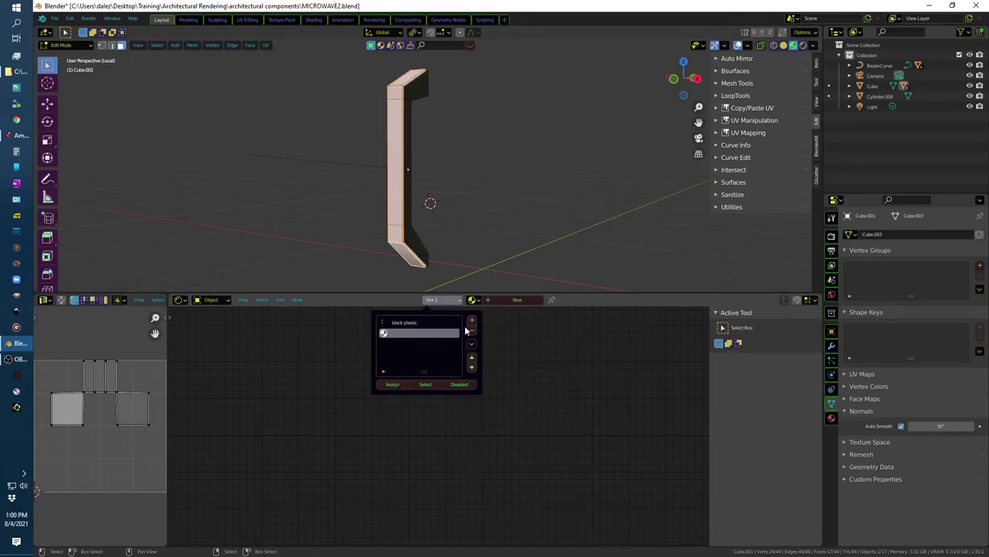
pyautogui.click(473, 299)
pyautogui.click(495, 328)
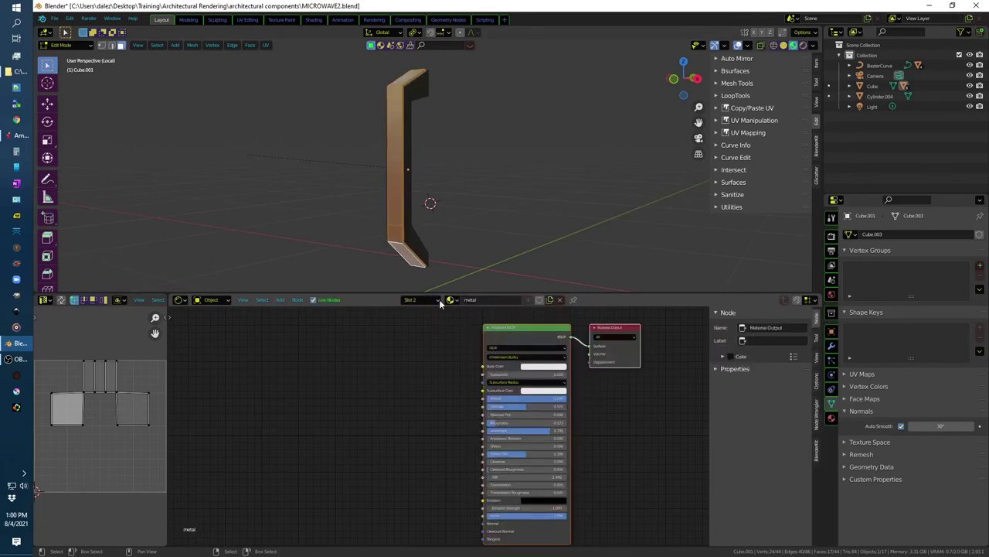
pyautogui.click(421, 300)
pyautogui.click(389, 383)
# Step: Return to Object Mode, show the whole microwave, and select the door panel
pyautogui.moveTo(433, 232); pyautogui.dragTo(522, 202, button='middle')
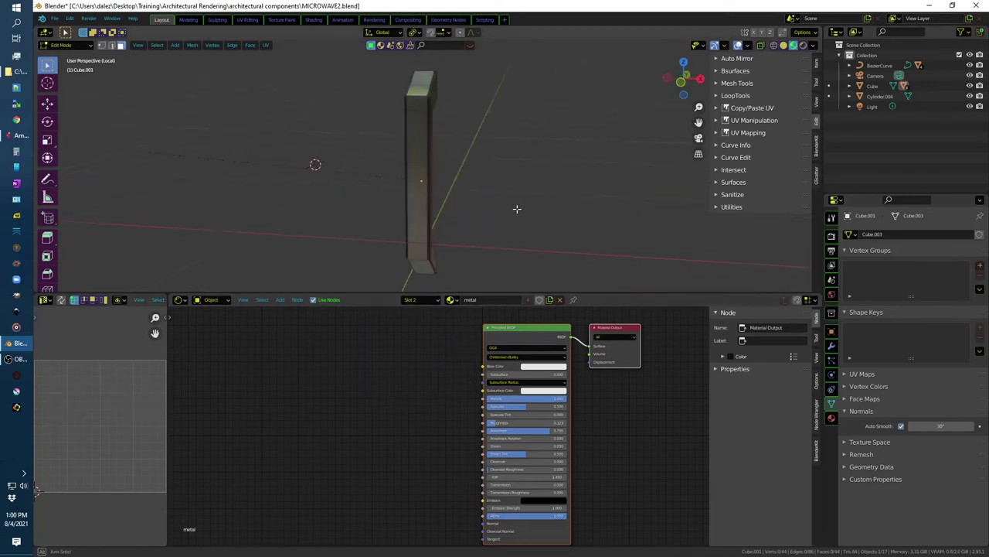
pyautogui.press('Tab')
pyautogui.moveTo(511, 195); pyautogui.dragTo(490, 197, button='middle')
pyautogui.scroll(3, 482, 166)
pyautogui.moveTo(490, 134); pyautogui.dragTo(456, 220, button='middle')
pyautogui.press('KP_Divide')
pyautogui.click(289, 160)
pyautogui.click(438, 302)
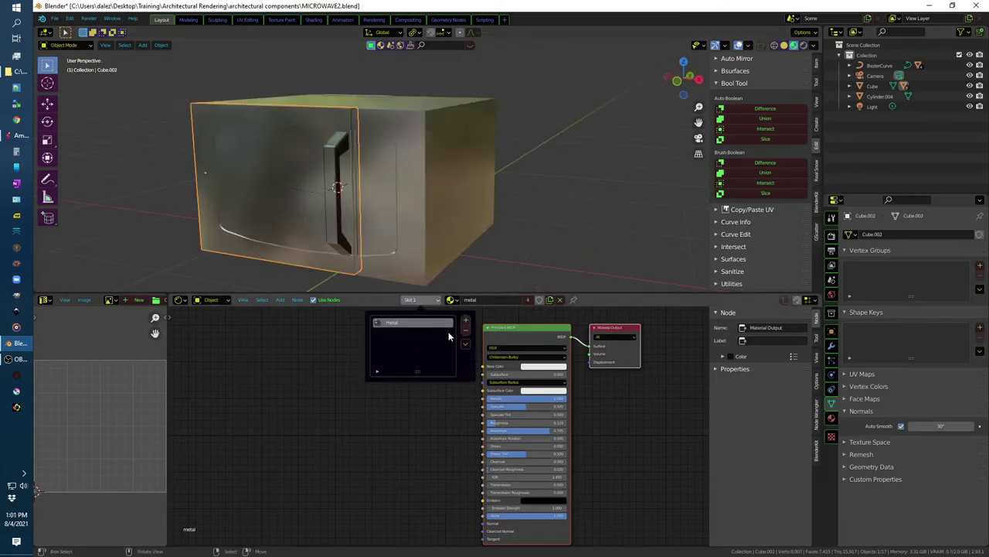
# Step: Give the door the metal material and select its window faces in Edit Mode
pyautogui.click(465, 343)
pyautogui.moveTo(494, 426)
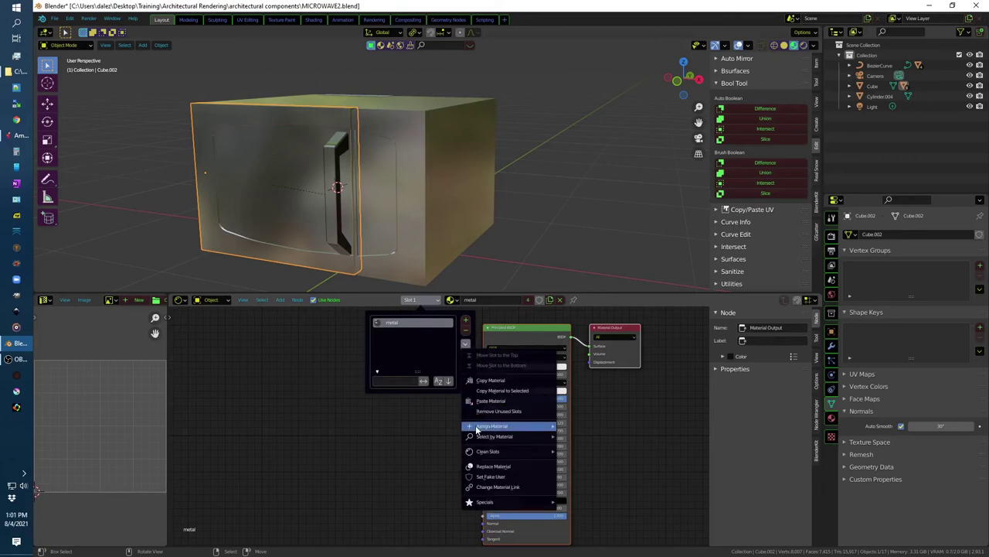
pyautogui.click(582, 462)
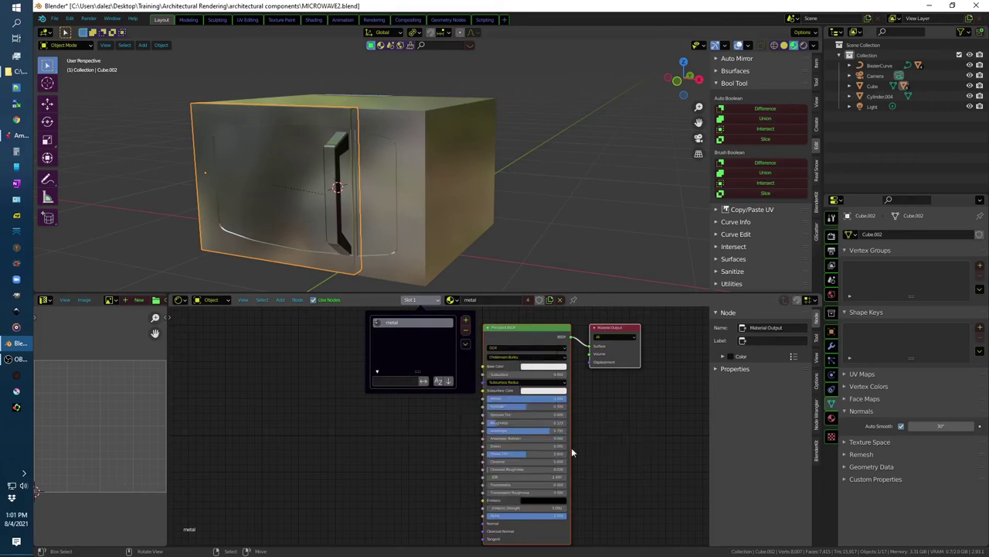
pyautogui.press('Tab')
pyautogui.click(276, 160)
pyautogui.keyDown('shift'); pyautogui.click(309, 189); pyautogui.keyUp('shift')
pyautogui.keyDown('shift'); pyautogui.click(344, 201); pyautogui.keyUp('shift')
pyautogui.press('KP_Decimal')
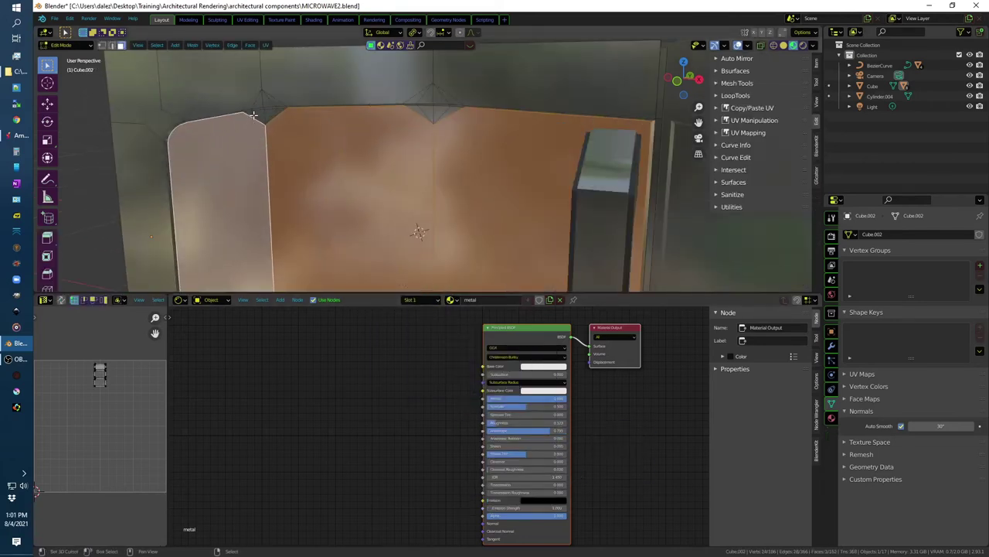
pyautogui.keyDown('shift'); pyautogui.click(447, 114); pyautogui.keyUp('shift')
pyautogui.moveTo(424, 162); pyautogui.dragTo(409, 221, button='middle')
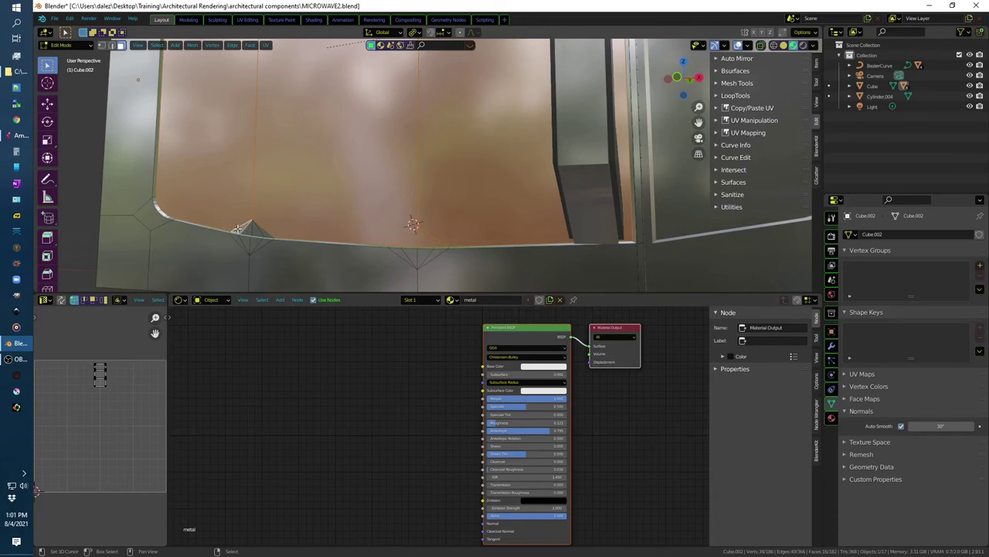
pyautogui.moveTo(415, 225)
pyautogui.mouseDown(button='middle')
pyautogui.moveTo(533, 152)
pyautogui.moveTo(536, 201)
pyautogui.moveTo(526, 186)
pyautogui.mouseUp(button='middle')
pyautogui.scroll(-5, 536, 201)
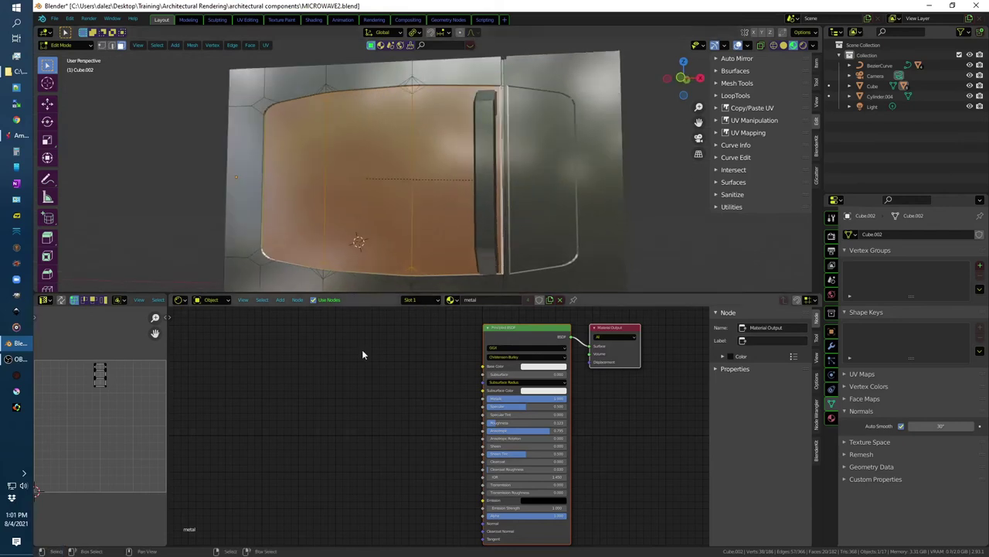
# Step: Assign the window faces a new black material with Transmission 1.000 and Roughness 0.000
pyautogui.click(417, 299)
pyautogui.click(466, 319)
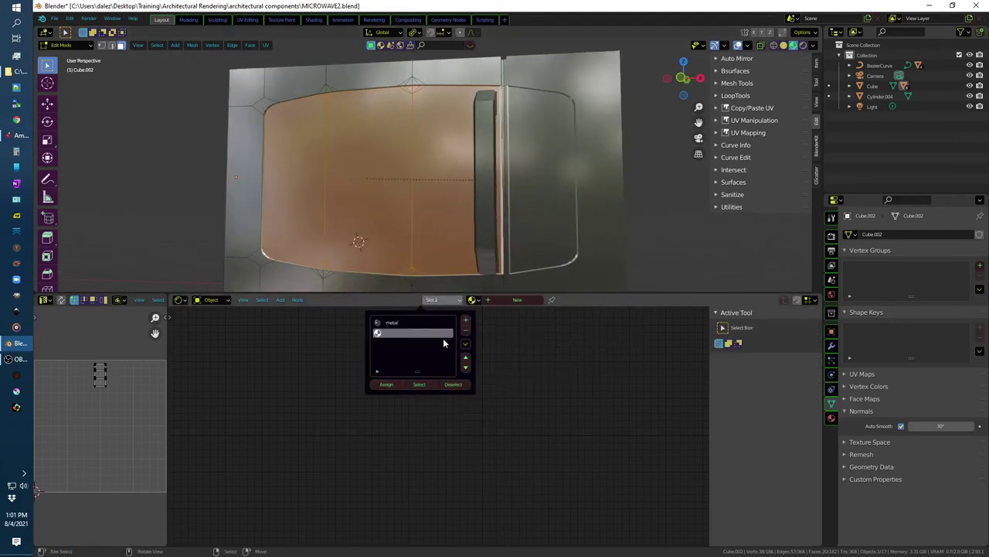
pyautogui.click(386, 385)
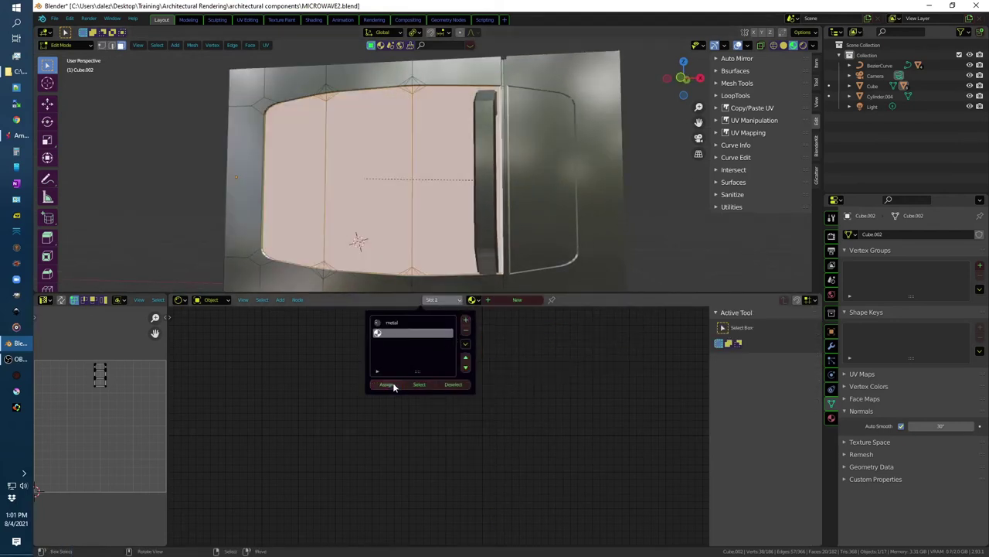
pyautogui.click(516, 300)
pyautogui.click(546, 366)
pyautogui.click(555, 286)
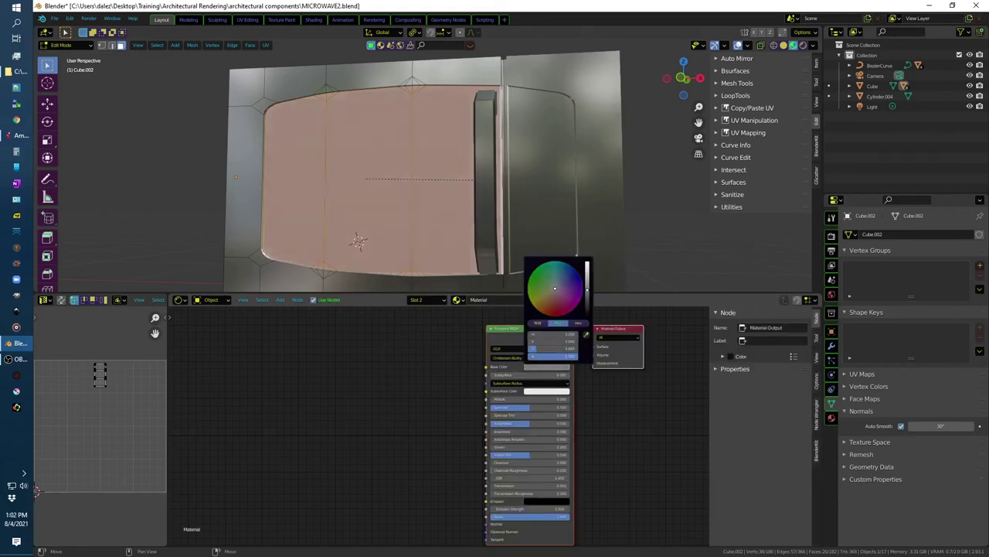
pyautogui.moveTo(507, 489); pyautogui.dragTo(568, 488)
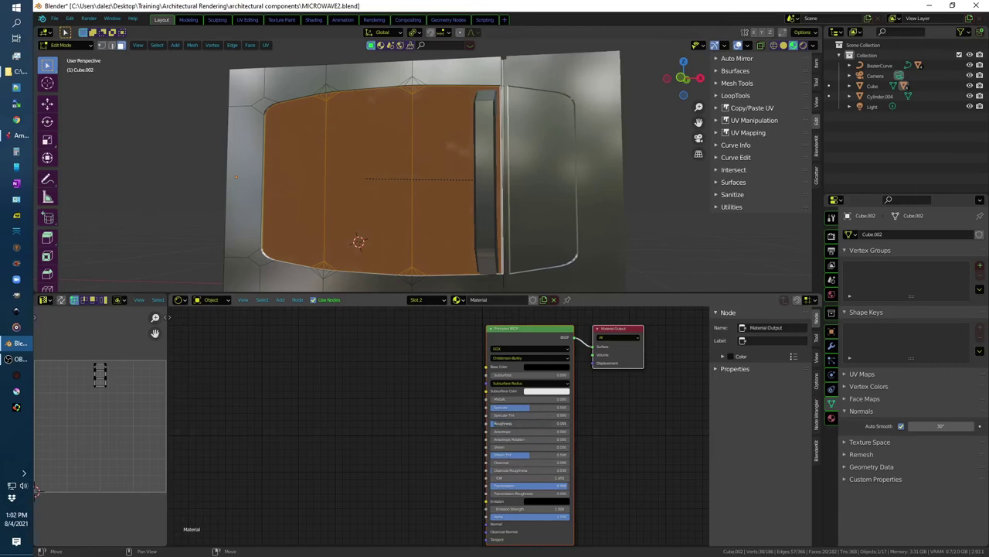
pyautogui.moveTo(529, 423); pyautogui.dragTo(495, 423)
# Step: Leave the door's Edit Mode and start editing the microwave body's mesh
pyautogui.press('Tab')
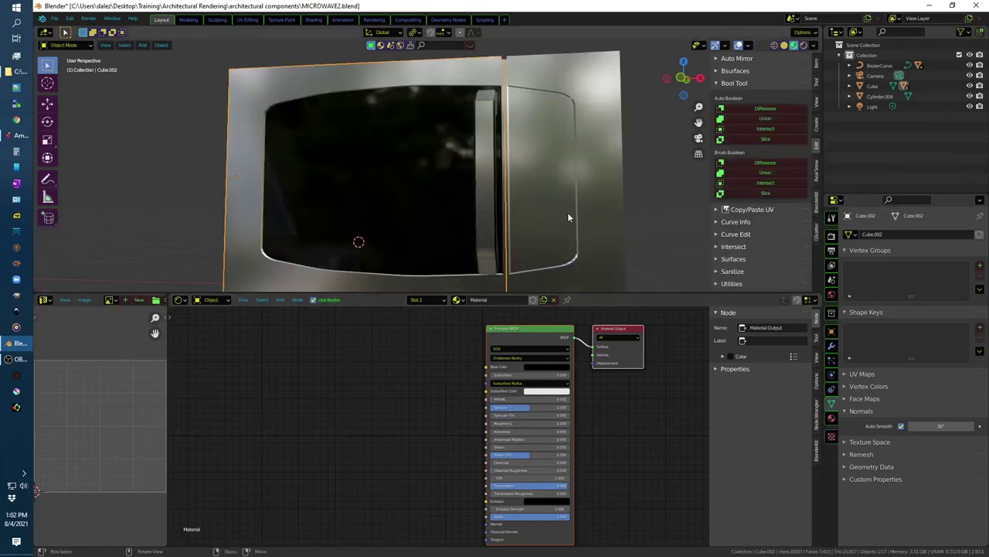
pyautogui.click(563, 212)
pyautogui.press('Tab')
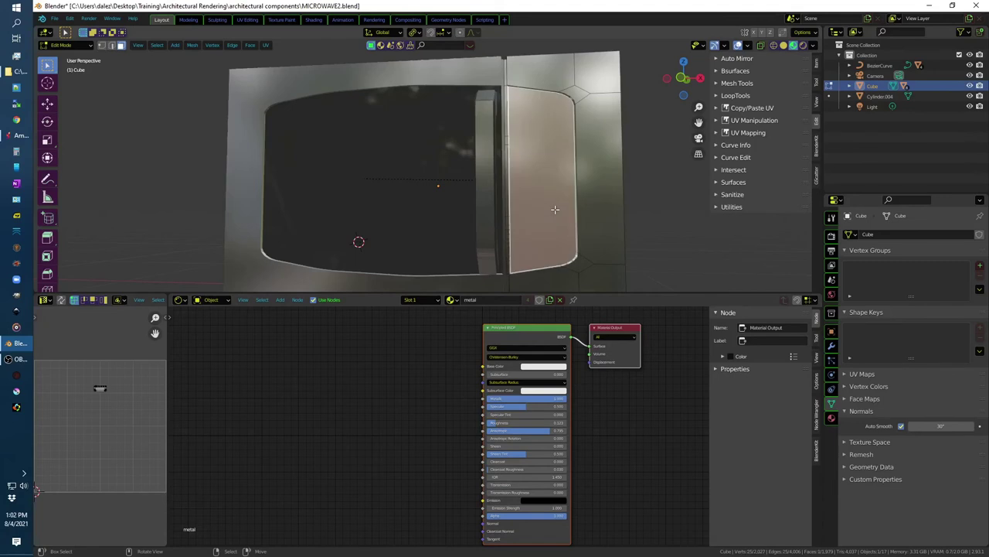
# Step: Add a second slot for the body's right front panel face and assign the material 'Material'
pyautogui.scroll(5, 554, 208)
pyautogui.moveTo(520, 161)
pyautogui.mouseDown(button='middle')
pyautogui.moveTo(514, 212)
pyautogui.moveTo(502, 219)
pyautogui.moveTo(579, 170)
pyautogui.moveTo(557, 192)
pyautogui.moveTo(556, 283)
pyautogui.moveTo(575, 142)
pyautogui.moveTo(568, 145)
pyautogui.mouseUp(button='middle')
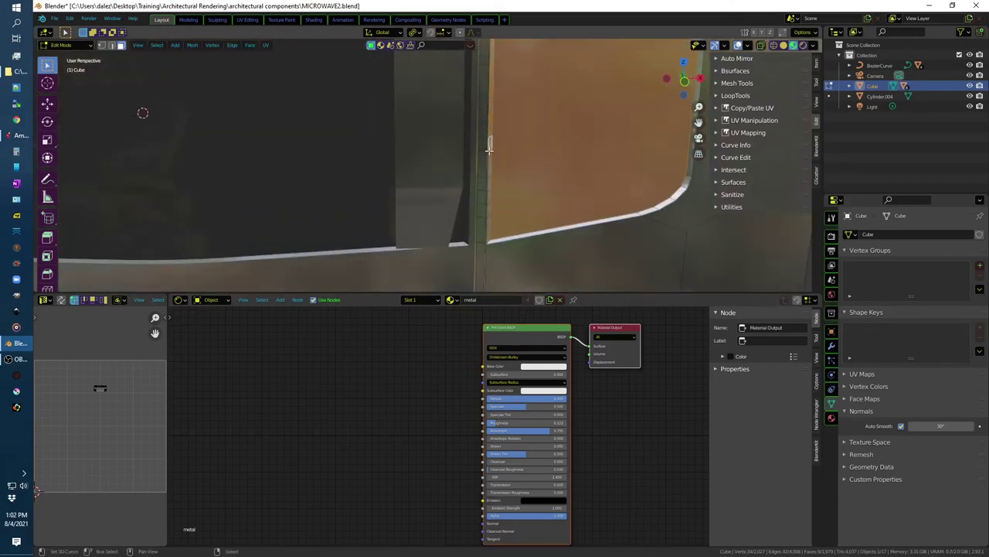
pyautogui.moveTo(579, 203)
pyautogui.mouseDown(button='middle')
pyautogui.moveTo(592, 183)
pyautogui.moveTo(448, 258)
pyautogui.mouseUp(button='middle')
pyautogui.click(437, 303)
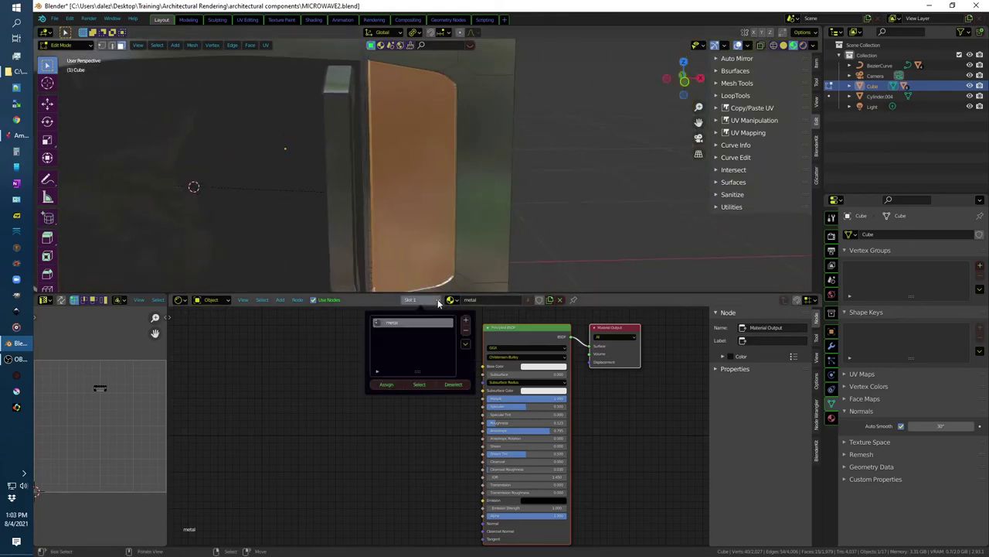
pyautogui.click(465, 320)
pyautogui.click(391, 385)
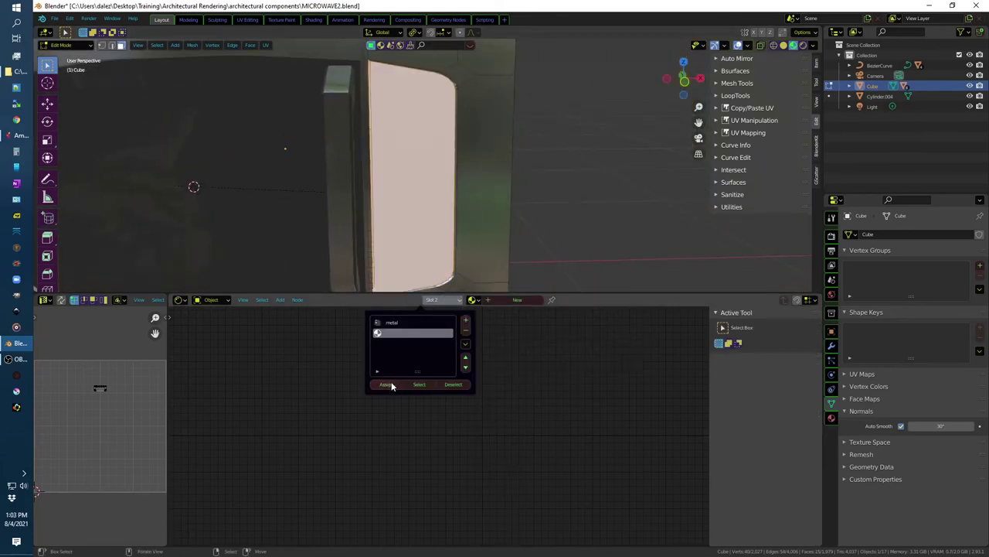
pyautogui.click(465, 345)
pyautogui.click(465, 345)
pyautogui.click(466, 344)
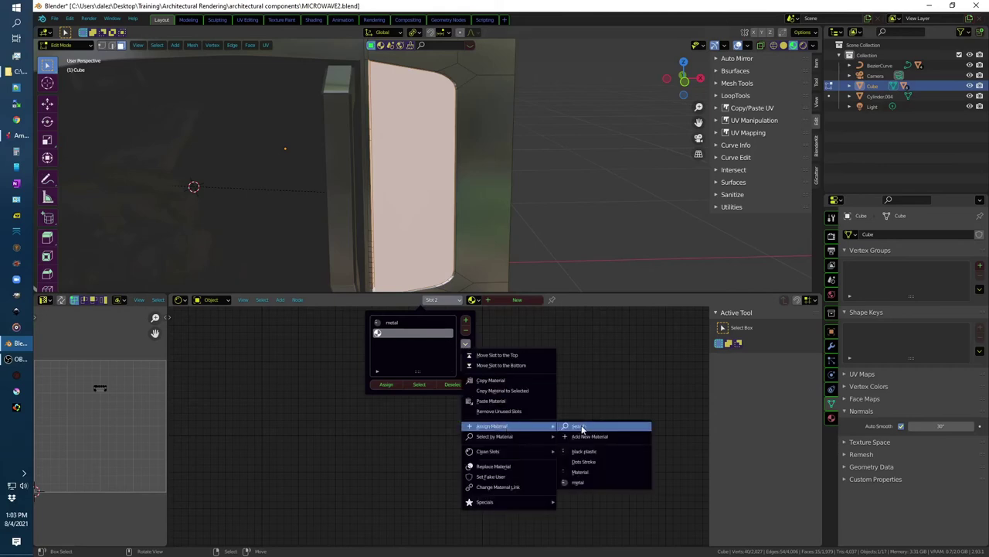
pyautogui.click(585, 472)
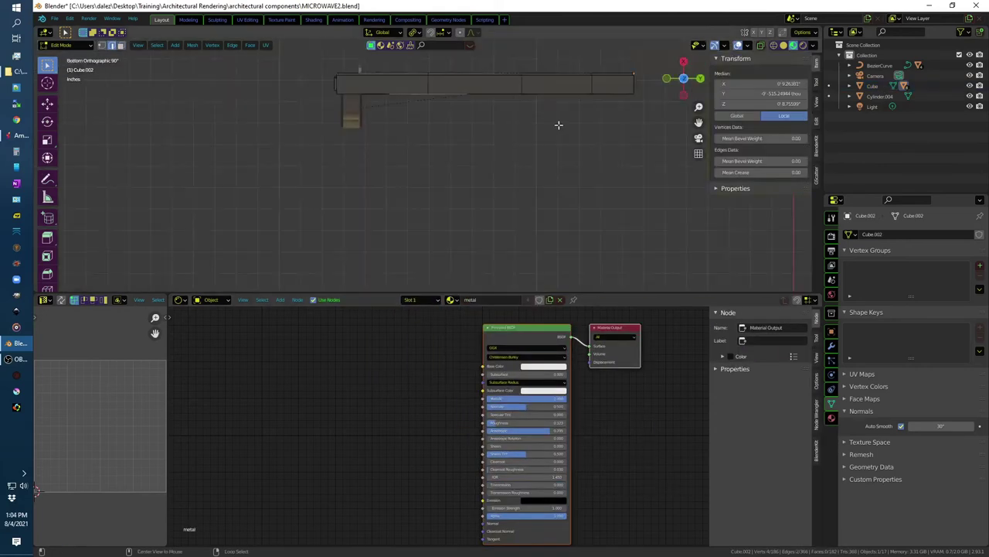
# Step: Bevel the window's corner edges, then select all inner window faces including the small triangle
pyautogui.moveTo(539, 199); pyautogui.dragTo(436, 253, button='middle')
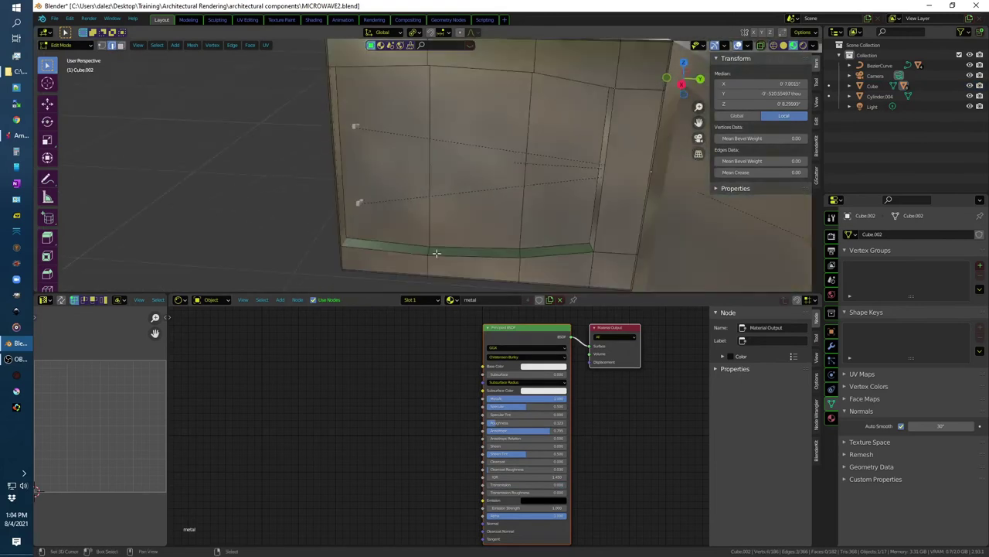
pyautogui.hotkey('ctrl', 'b')
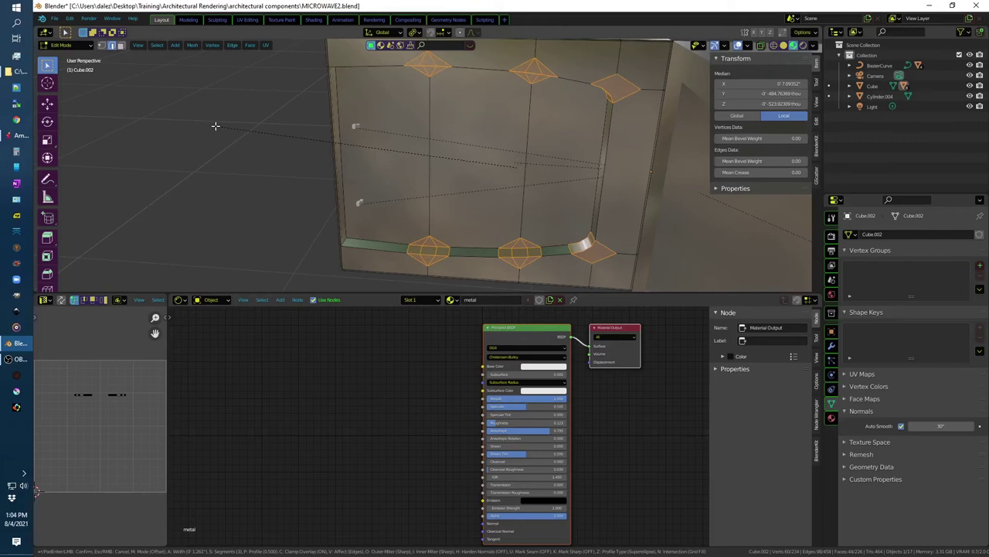
pyautogui.click(216, 126)
pyautogui.click(271, 146)
pyautogui.moveTo(394, 243); pyautogui.dragTo(394, 163, button='middle')
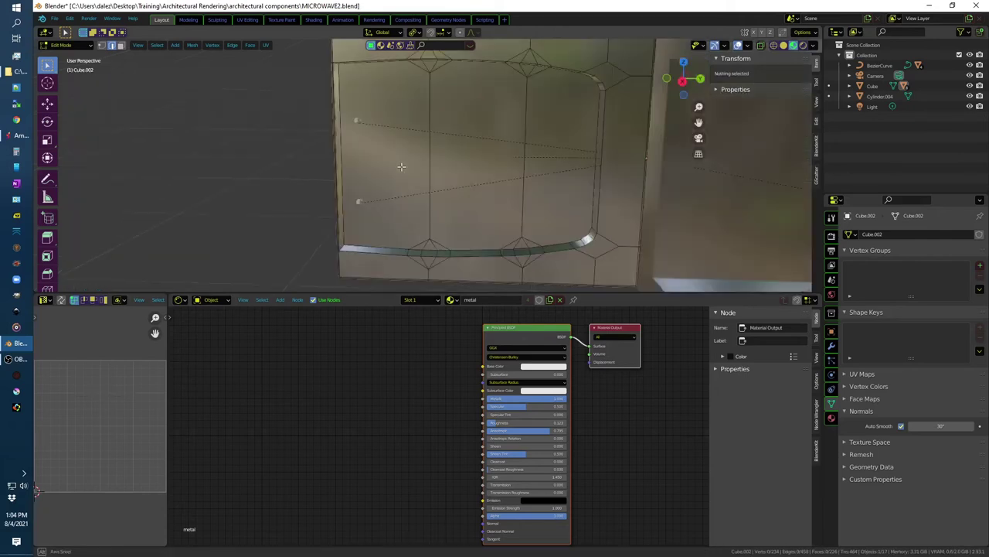
pyautogui.click(394, 163)
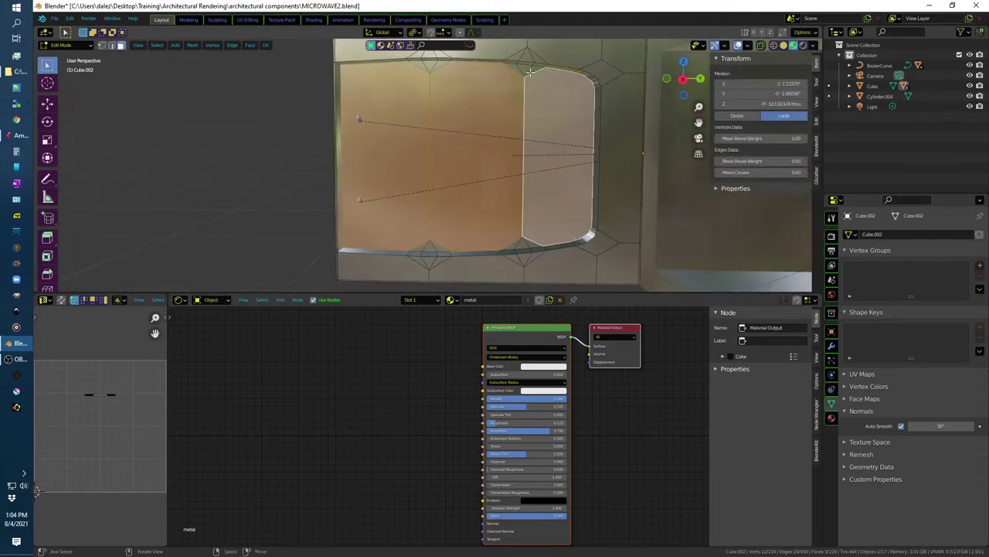
pyautogui.scroll(5, 471, 116)
pyautogui.keyDown('shift'); pyautogui.click(551, 71); pyautogui.keyUp('shift')
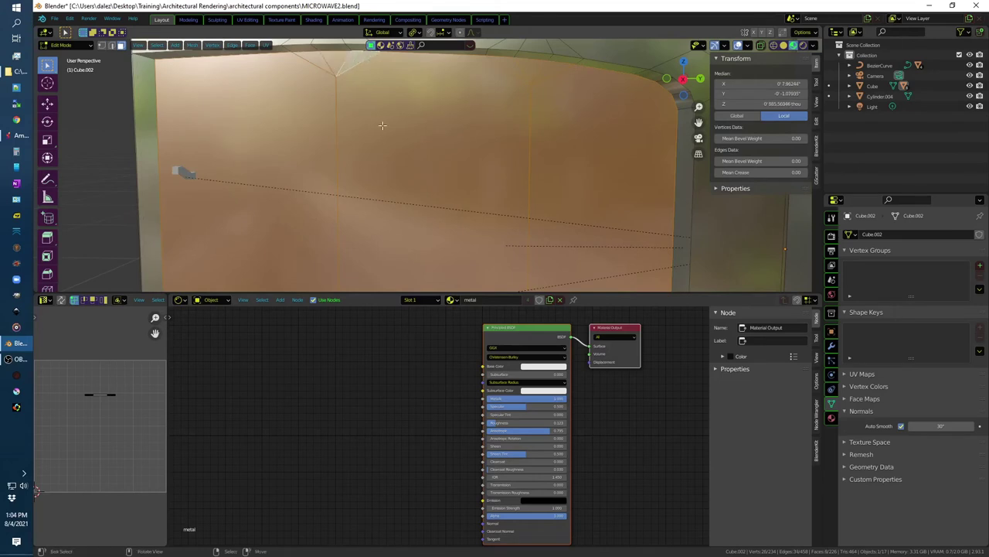
pyautogui.moveTo(463, 243); pyautogui.dragTo(391, 315, button='middle')
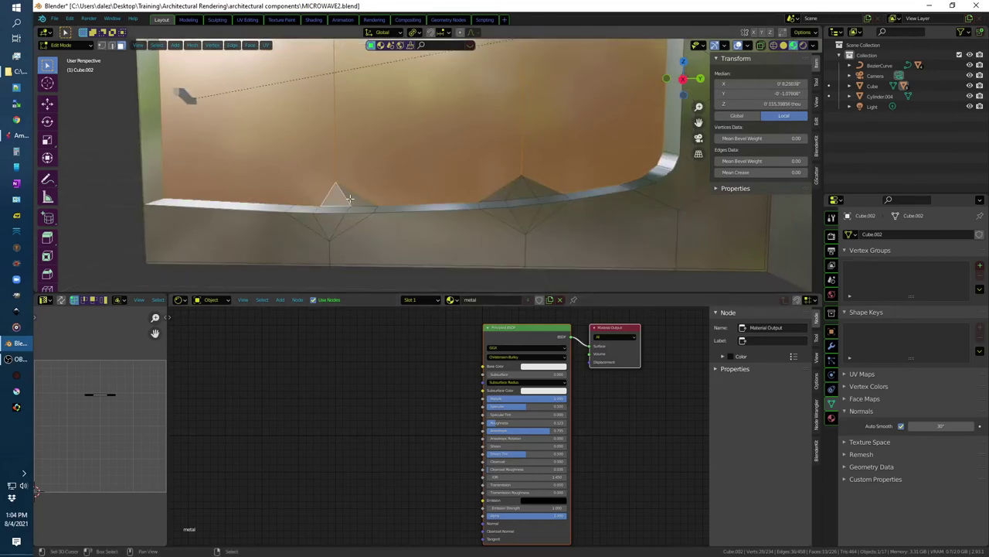
pyautogui.keyDown('shift'); pyautogui.click(535, 189); pyautogui.keyUp('shift')
pyautogui.moveTo(537, 189); pyautogui.dragTo(468, 302, button='middle')
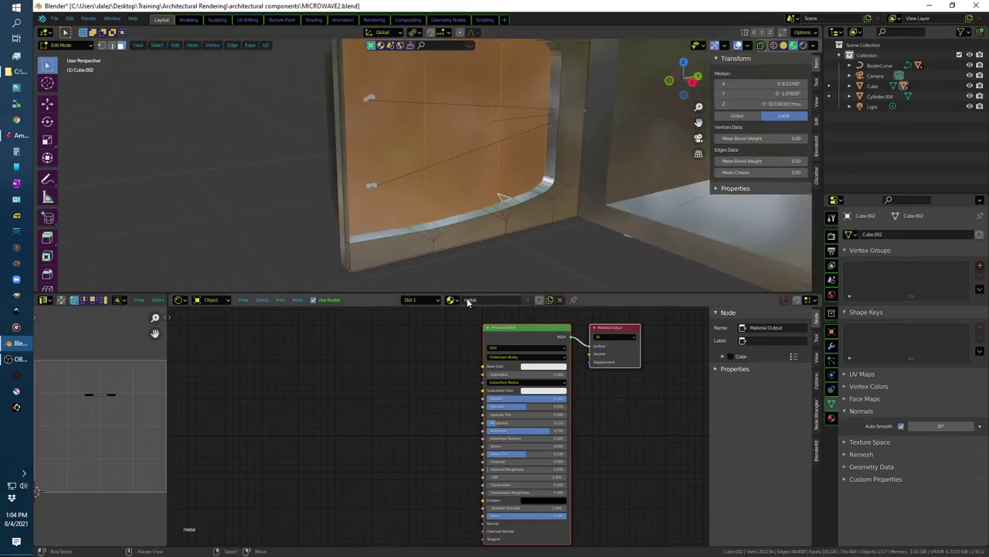
# Step: Add a third slot, assign BLACK GLASS to the window faces, and return to Object Mode
pyautogui.click(440, 301)
pyautogui.click(464, 320)
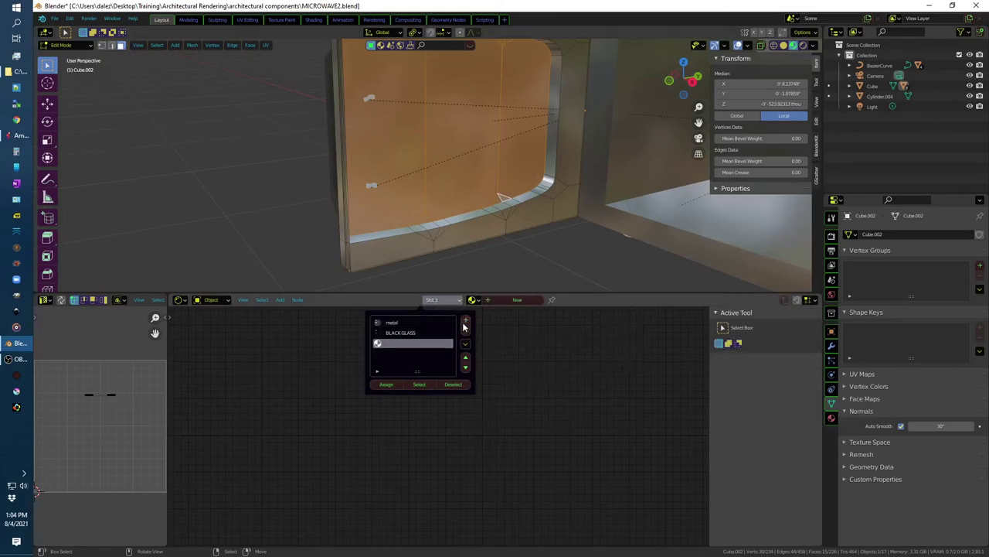
pyautogui.click(400, 333)
pyautogui.click(387, 384)
pyautogui.hotkey('alt', 'a')
pyautogui.moveTo(387, 232)
pyautogui.mouseDown(button='middle')
pyautogui.moveTo(592, 214)
pyautogui.moveTo(604, 228)
pyautogui.moveTo(570, 237)
pyautogui.mouseUp(button='middle')
pyautogui.scroll(-3, 603, 228)
pyautogui.press('Tab')
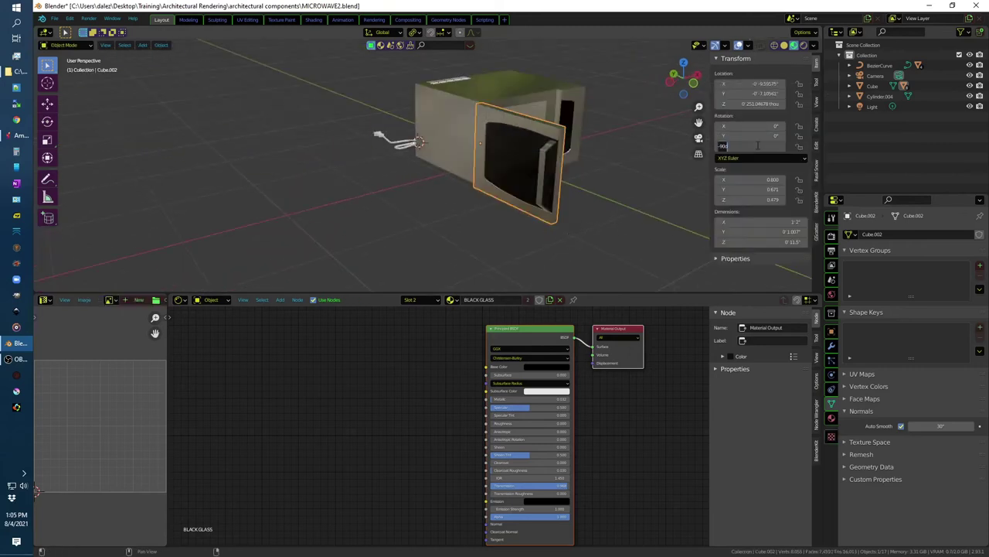
# Step: Select the power cord and plug body together and give them the black plastic material
pyautogui.hotkey('alt', 'a')
pyautogui.moveTo(592, 208); pyautogui.dragTo(479, 193, button='middle')
pyautogui.click(383, 160)
pyautogui.moveTo(382, 160)
pyautogui.mouseDown(button='middle')
pyautogui.moveTo(346, 187)
pyautogui.moveTo(366, 171)
pyautogui.mouseUp(button='middle')
pyautogui.keyDown('shift'); pyautogui.click(366, 171); pyautogui.keyUp('shift')
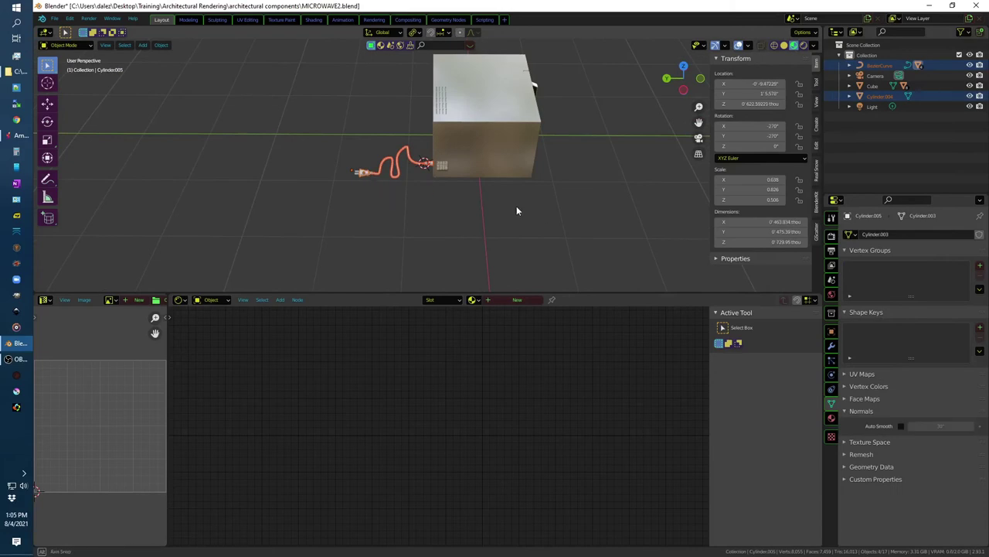
pyautogui.moveTo(532, 209); pyautogui.dragTo(488, 199, button='middle')
pyautogui.click(472, 300)
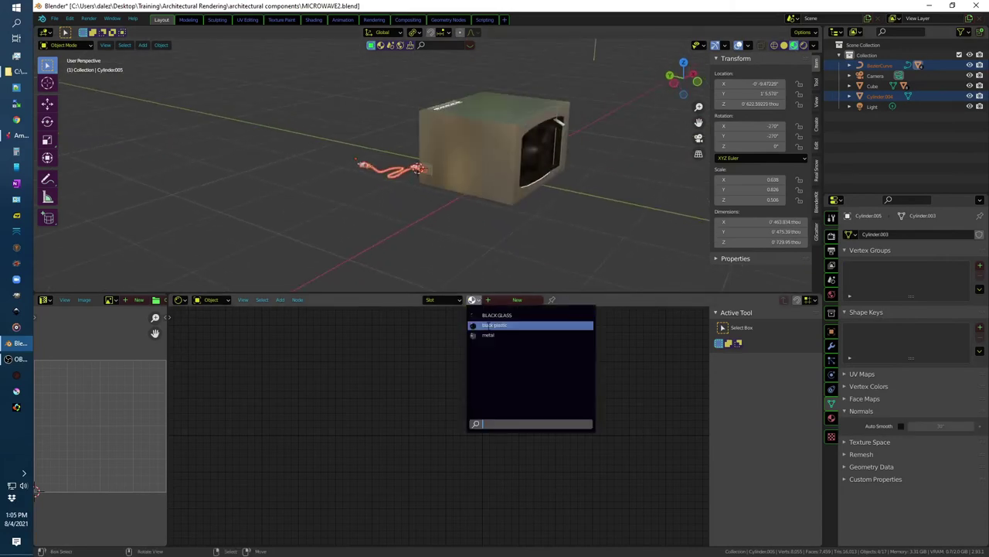
pyautogui.click(503, 326)
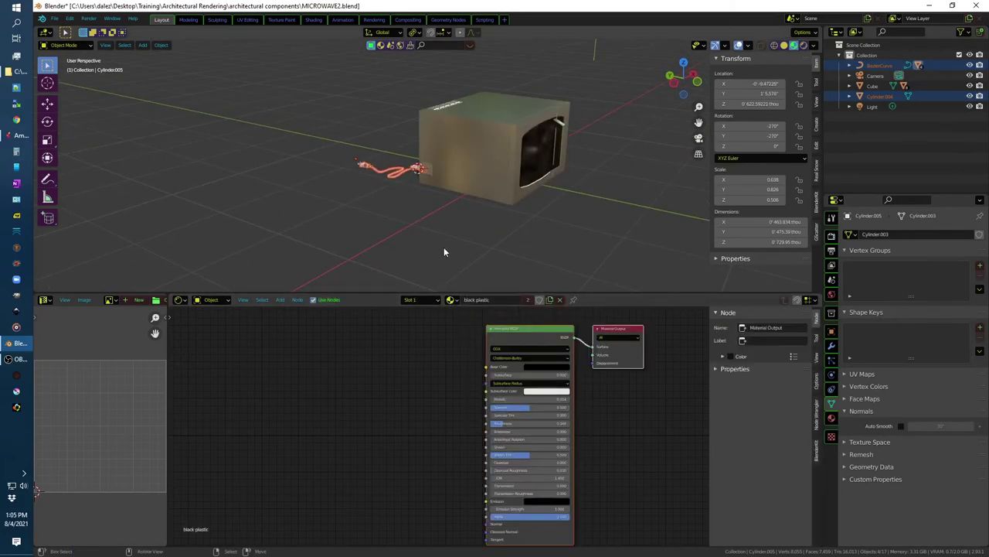
# Step: Apply black plastic separately to the cord and plug cylinder, undoing it on a prong
pyautogui.click(427, 229)
pyautogui.moveTo(345, 150); pyautogui.dragTo(362, 136, button='middle')
pyautogui.scroll(3, 348, 155)
pyautogui.click(378, 123)
pyautogui.click(472, 299)
pyautogui.click(495, 325)
pyautogui.click(433, 107)
pyautogui.click(472, 300)
pyautogui.click(494, 324)
pyautogui.click(317, 101)
pyautogui.click(472, 300)
pyautogui.click(494, 325)
pyautogui.hotkey('ctrl', 'z')
pyautogui.moveTo(348, 193)
pyautogui.mouseDown(button='middle')
pyautogui.moveTo(394, 198)
pyautogui.moveTo(519, 283)
pyautogui.mouseUp(button='middle')
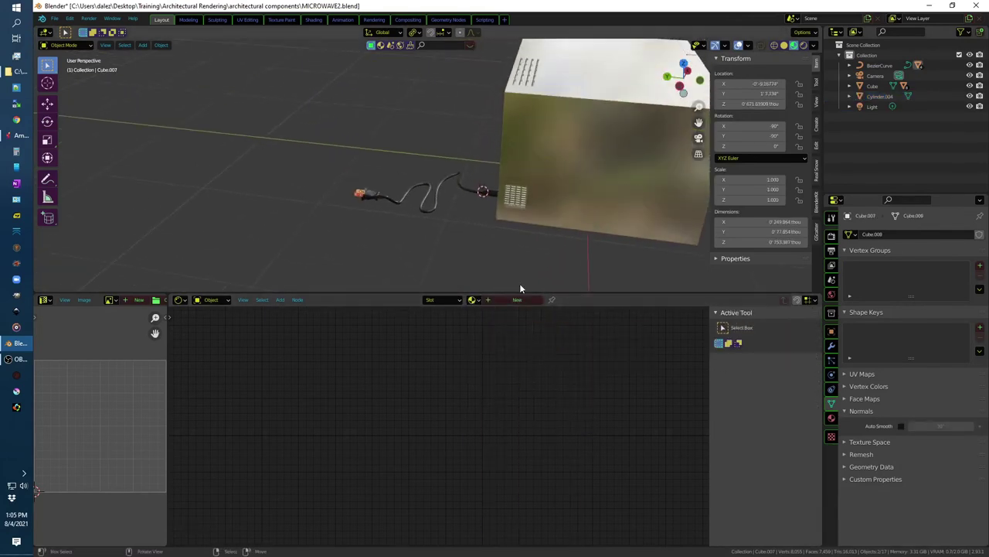
# Step: Give the first plug prong a new metallic material with a peach copper base colour
pyautogui.click(517, 300)
pyautogui.moveTo(503, 431); pyautogui.dragTo(516, 430)
pyautogui.scroll(3, 528, 357)
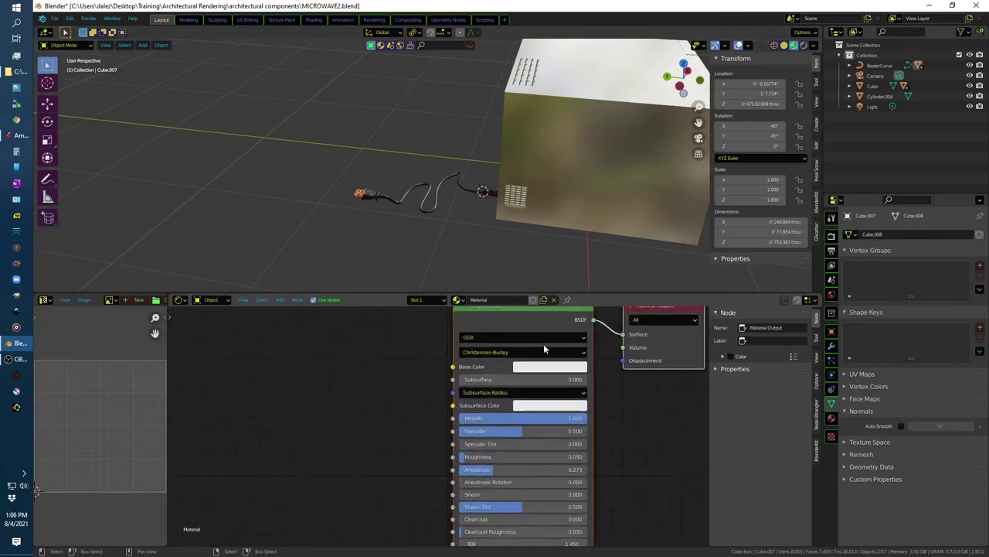
pyautogui.scroll(2, 543, 343)
pyautogui.press('KP_Decimal')
pyautogui.click(553, 375)
pyautogui.moveTo(567, 264); pyautogui.dragTo(559, 227)
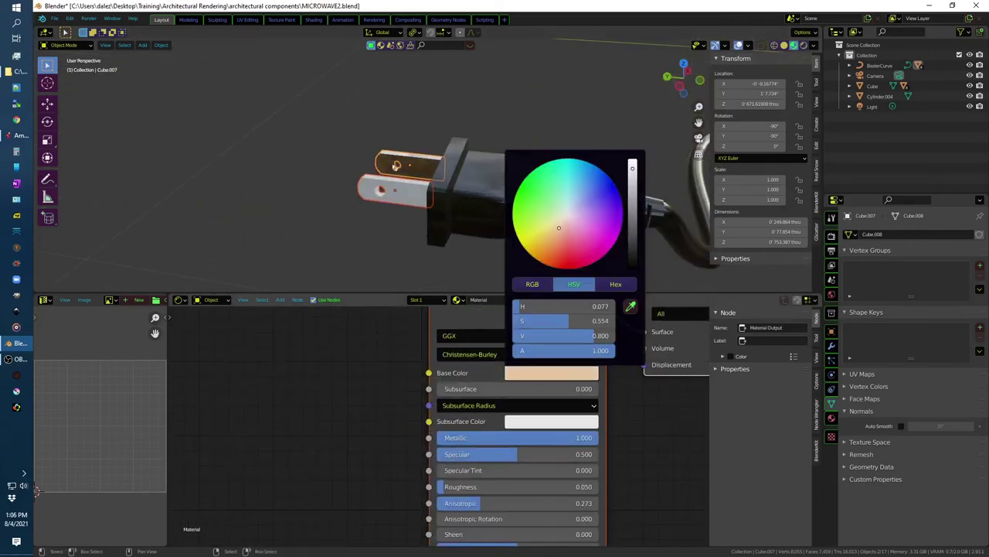
# Step: Assign the same material to the other prong and name it 'copper'
pyautogui.click(386, 190)
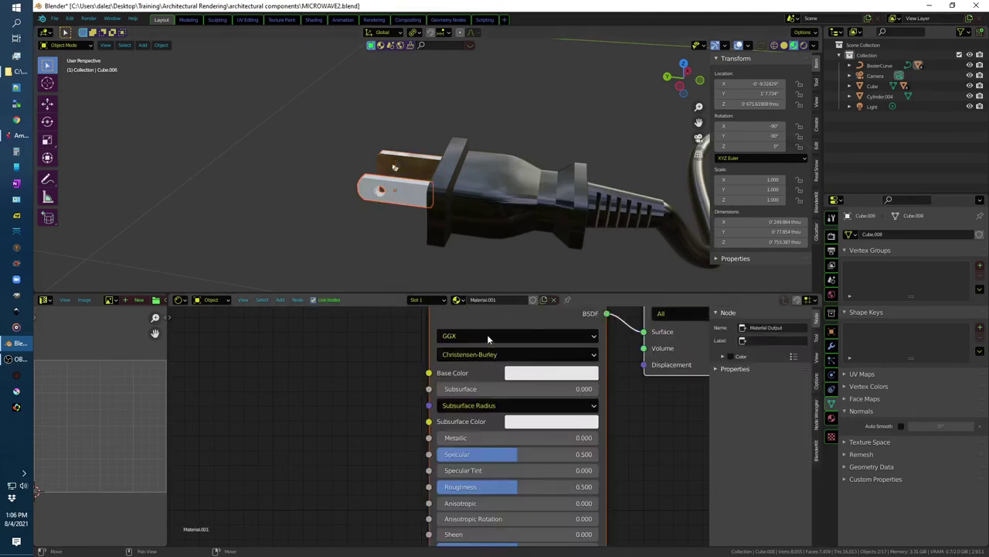
pyautogui.click(458, 300)
pyautogui.click(479, 336)
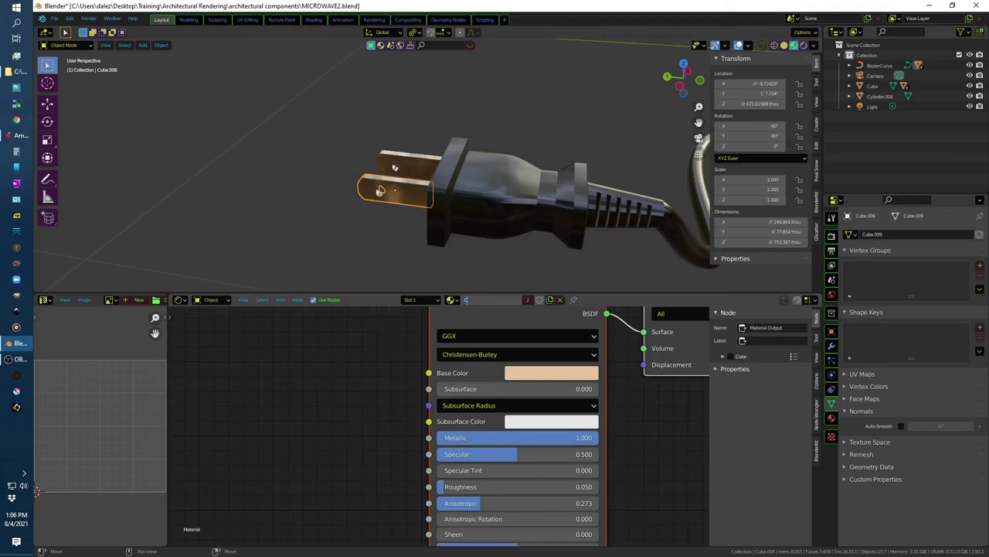
pyautogui.write('copper')
pyautogui.press('Return')
# Step: Return to a front view of the microwave and switch to the Amazon product page
pyautogui.scroll(-5, 348, 195)
pyautogui.scroll(-5, 329, 200)
pyautogui.press('KP_1')
pyautogui.hotkey('alt', 'Tab')
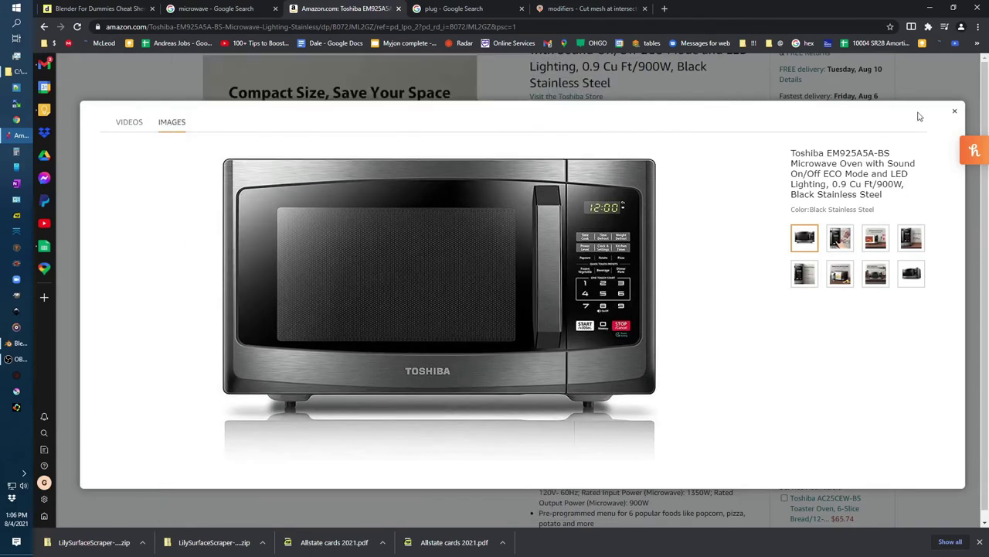
# Step: Close the Toshiba product photo and capture its control panel region to the clipboard with Greenshot
pyautogui.click(956, 115)
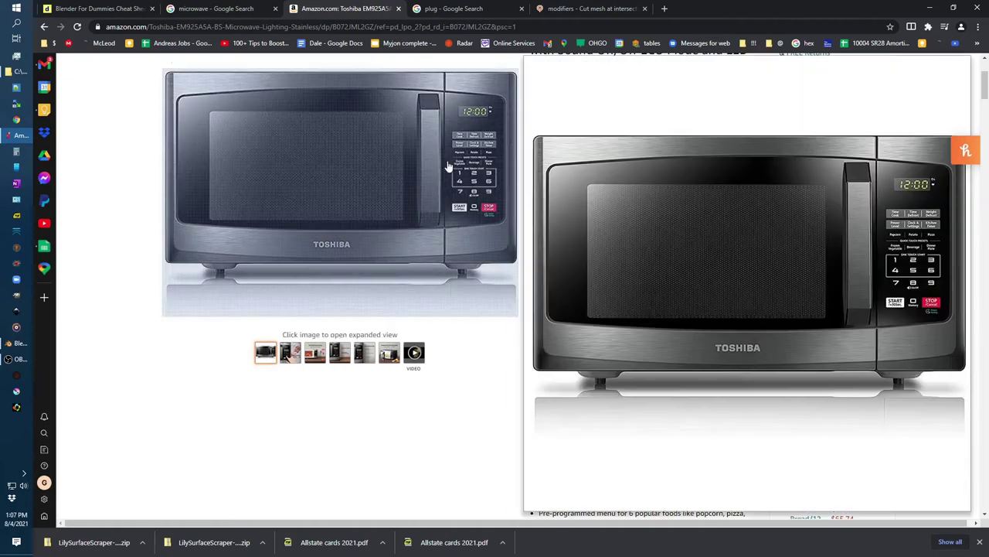
pyautogui.press('Print')
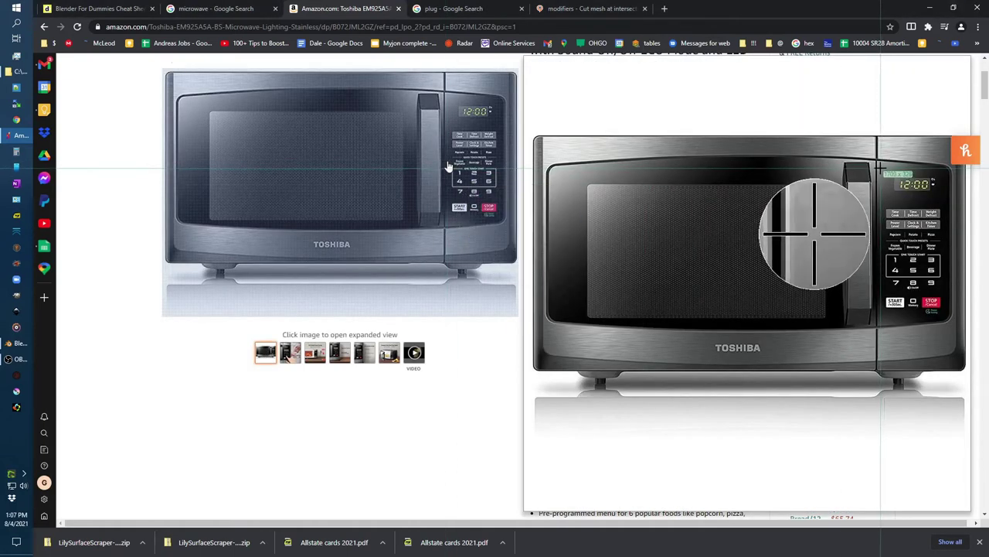
pyautogui.moveTo(879, 164); pyautogui.dragTo(944, 317)
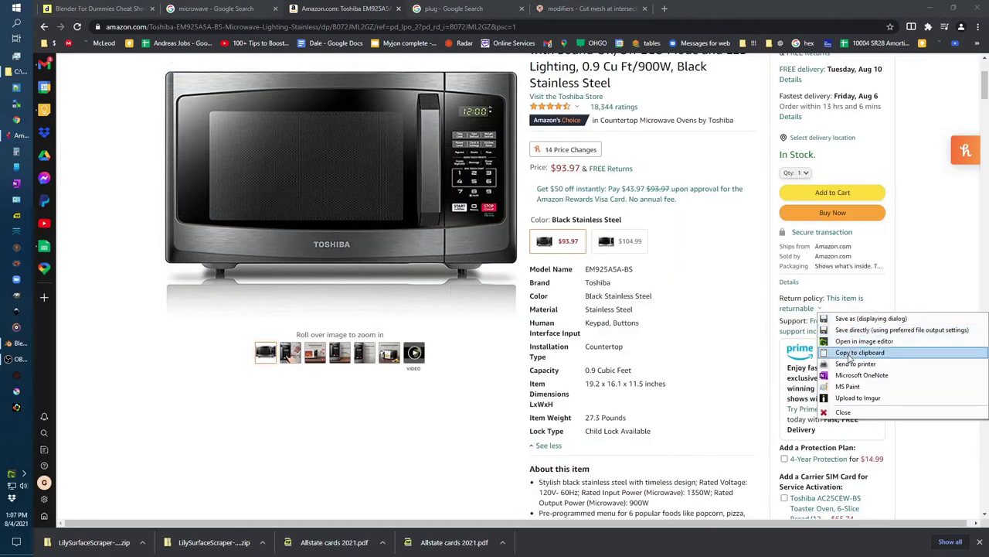
pyautogui.click(850, 358)
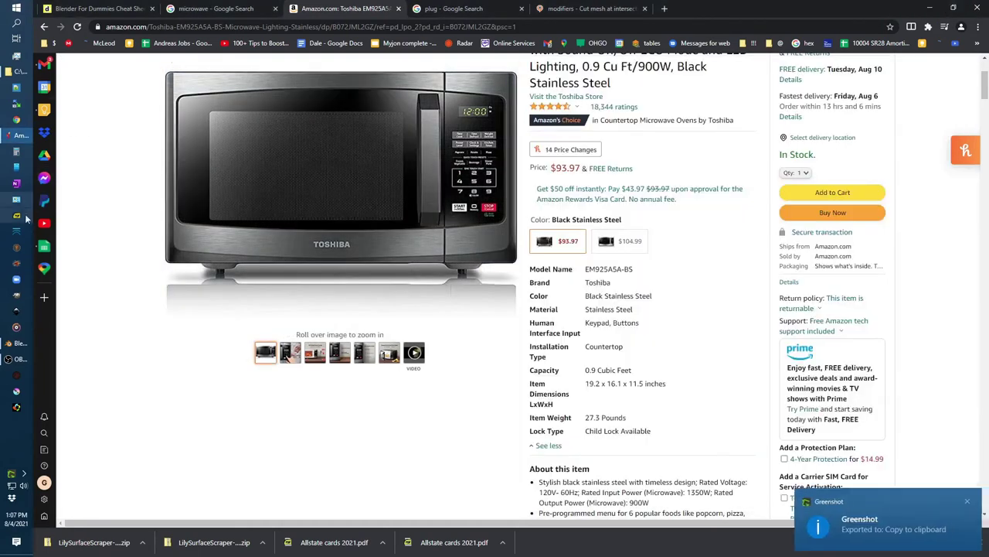
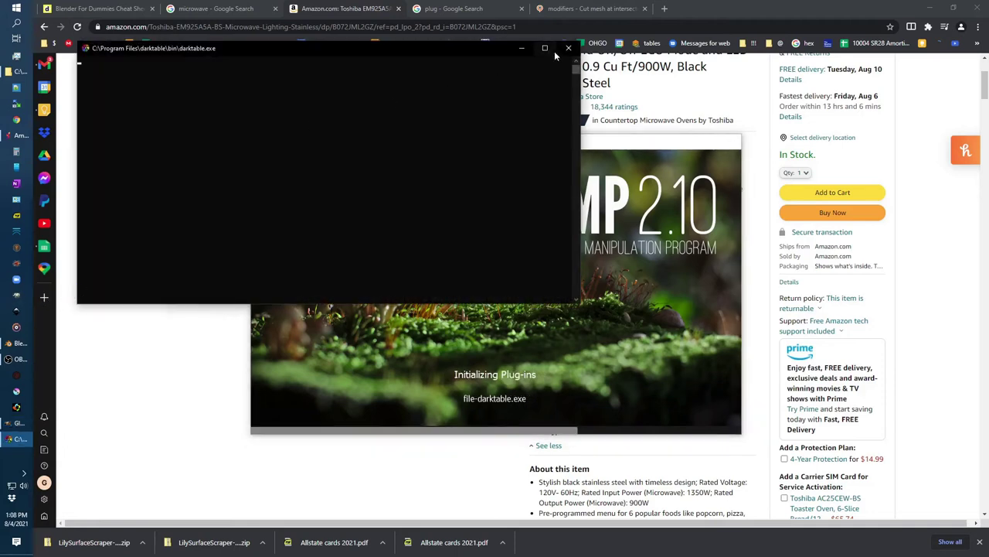
# Step: Close the darktable console, glance at the Amazon microwave page, and return to the Blender microwave scene
pyautogui.click(568, 48)
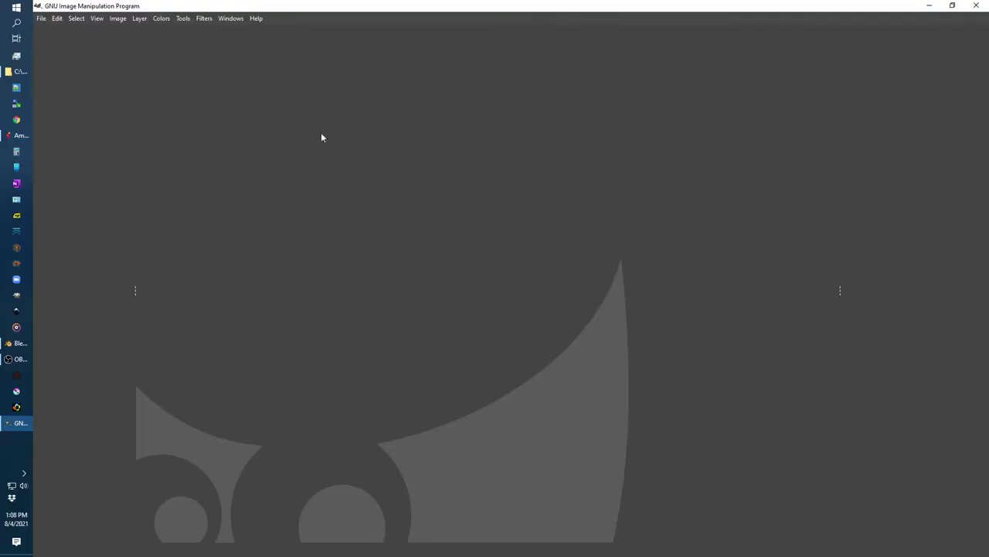
pyautogui.click(19, 135)
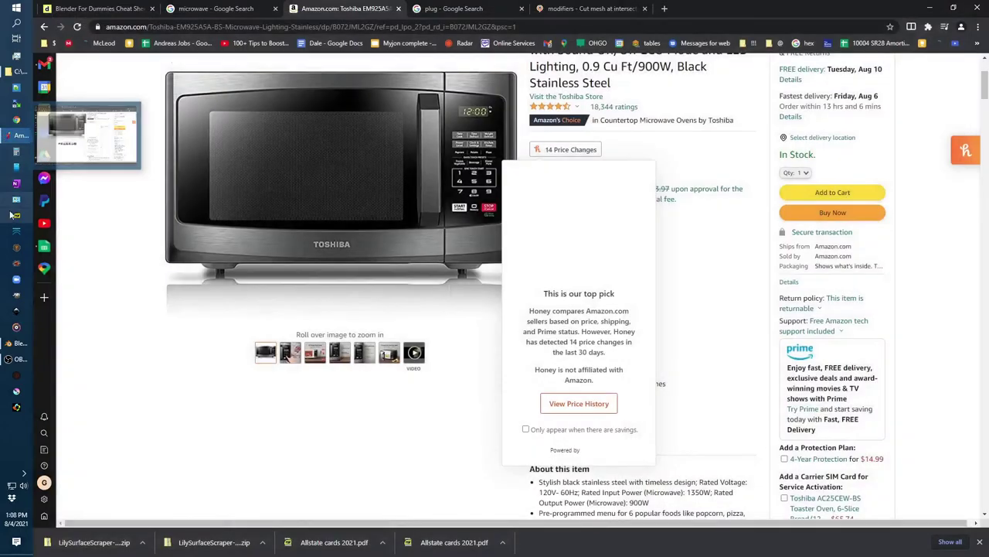
pyautogui.click(17, 345)
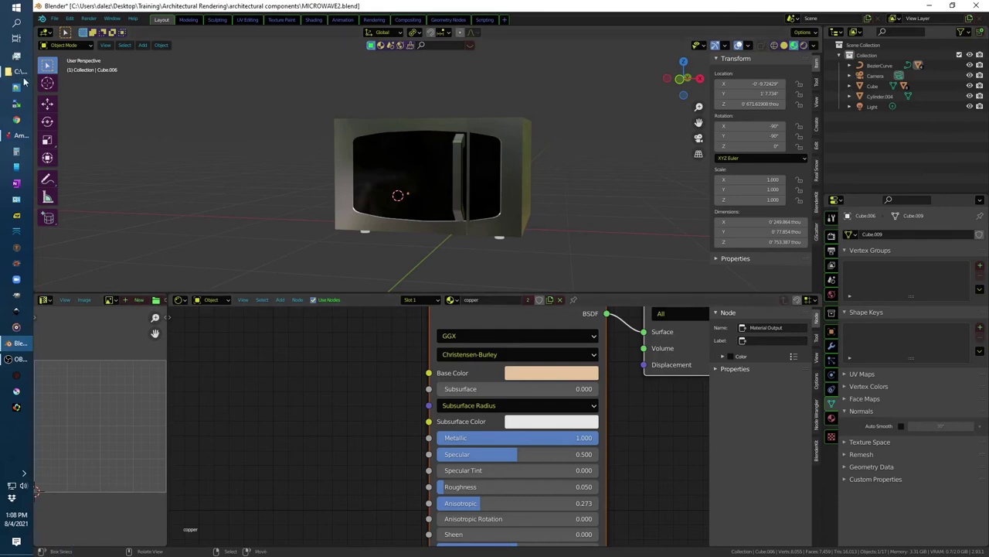
# Step: Browse to the Dropbox attach folder in File Explorer and refresh its contents
pyautogui.click(20, 72)
pyautogui.click(483, 247)
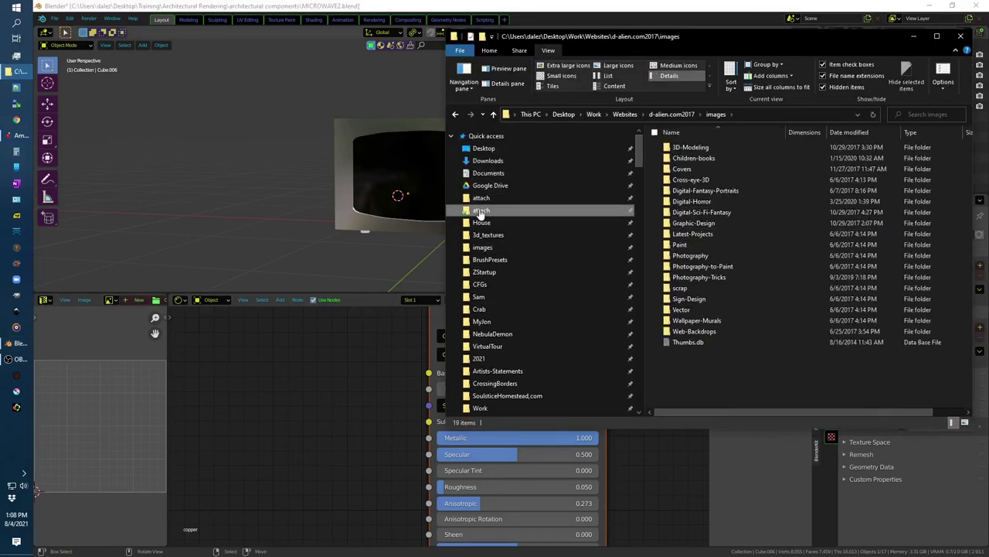
pyautogui.click(481, 210)
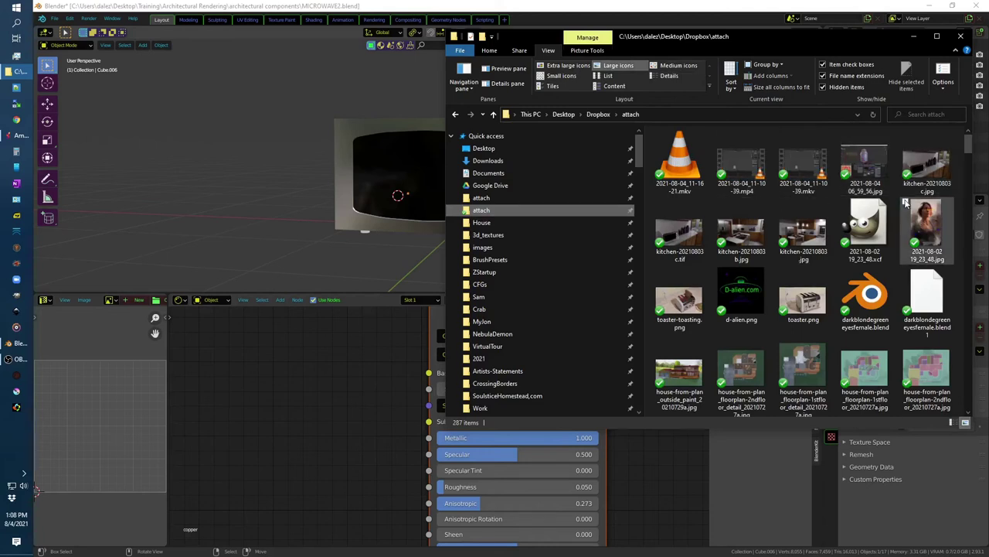
pyautogui.click(873, 114)
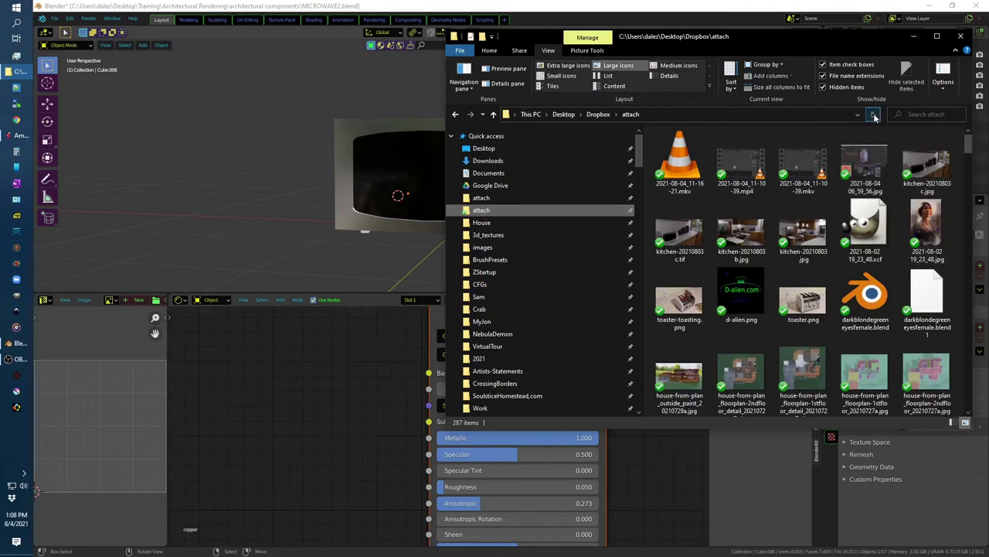
# Step: Back in Blender, try pasting the copied image, then launch GIMP
pyautogui.click(224, 232)
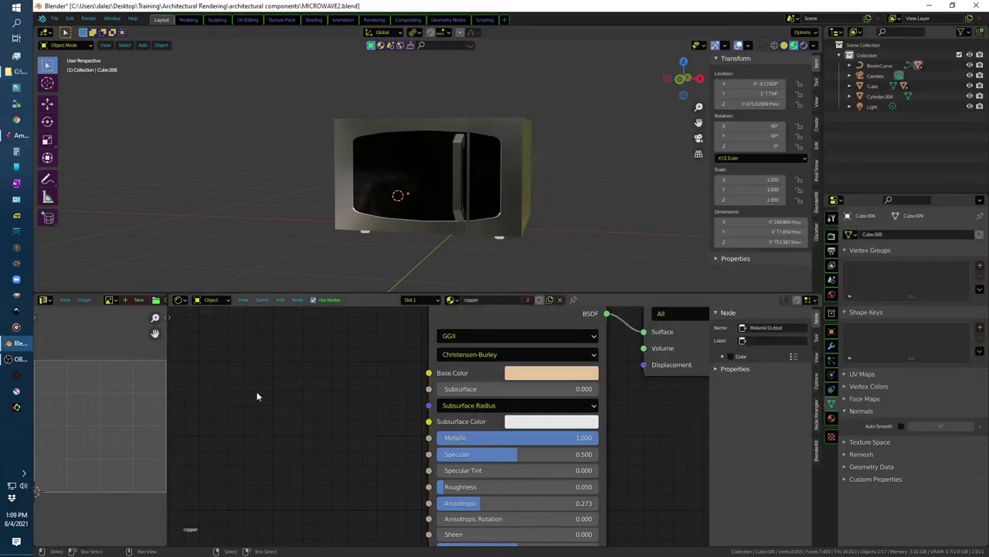
pyautogui.hotkey('ctrl', 'v')
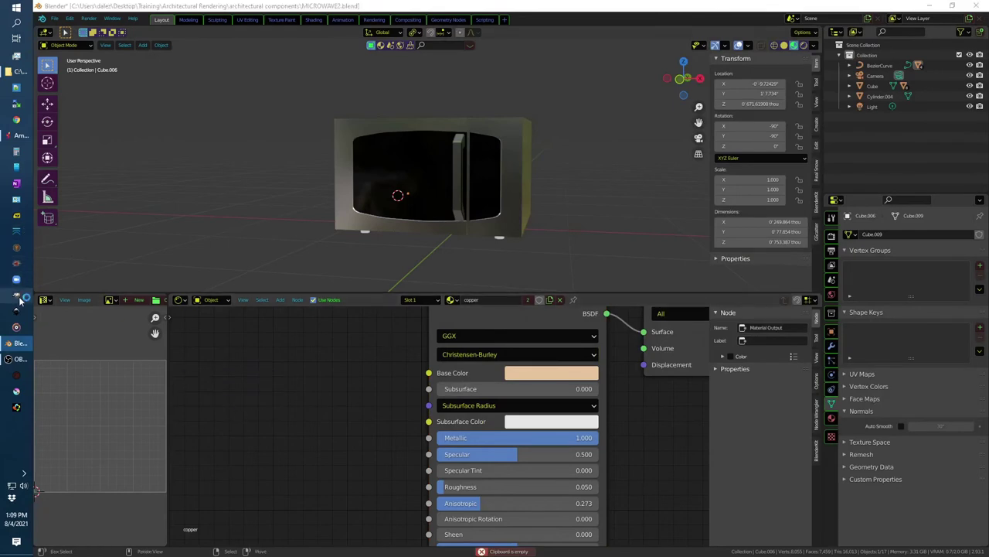
pyautogui.click(21, 303)
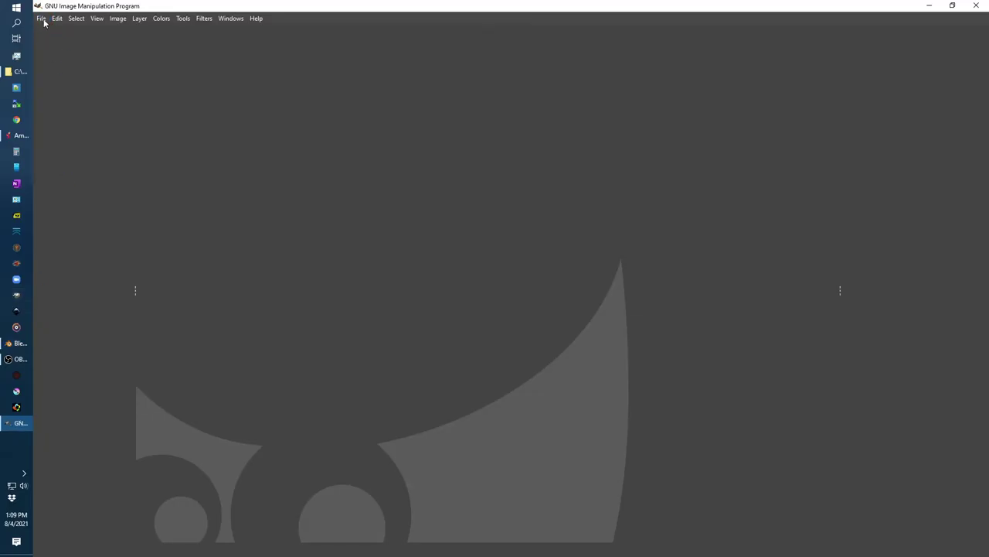
# Step: Create a new 1920x1080 image and paste the keypad picture into it
pyautogui.click(41, 19)
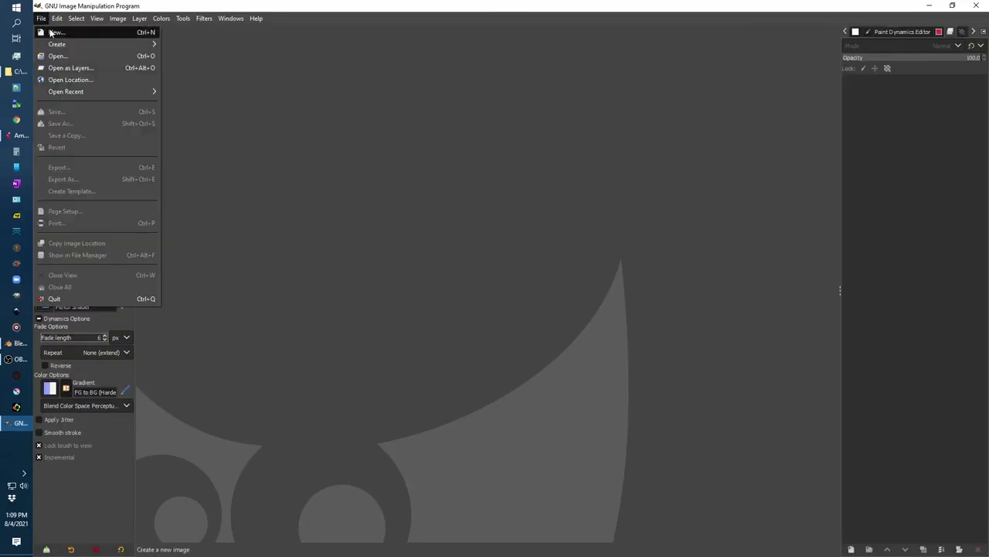
pyautogui.click(48, 31)
pyautogui.click(155, 135)
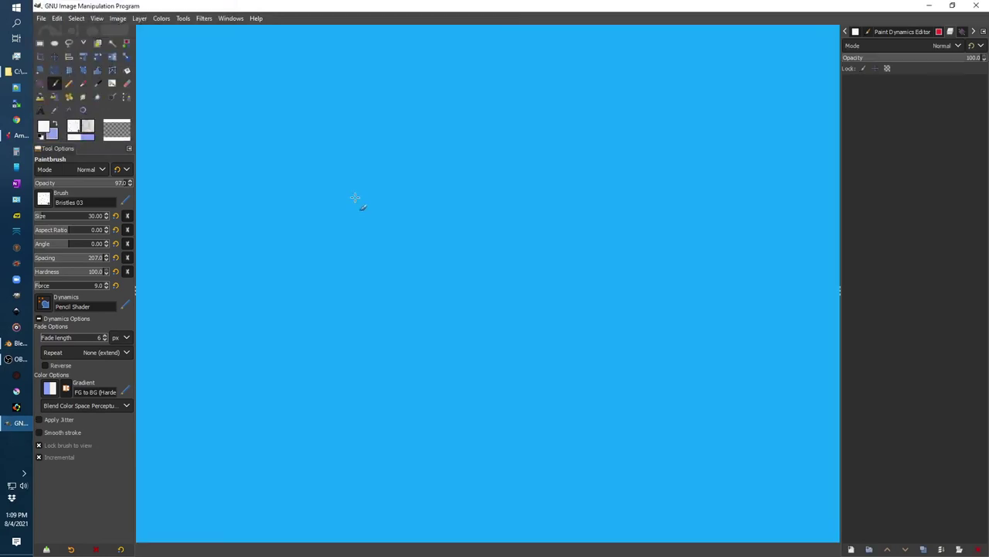
pyautogui.hotkey('ctrl', 'v')
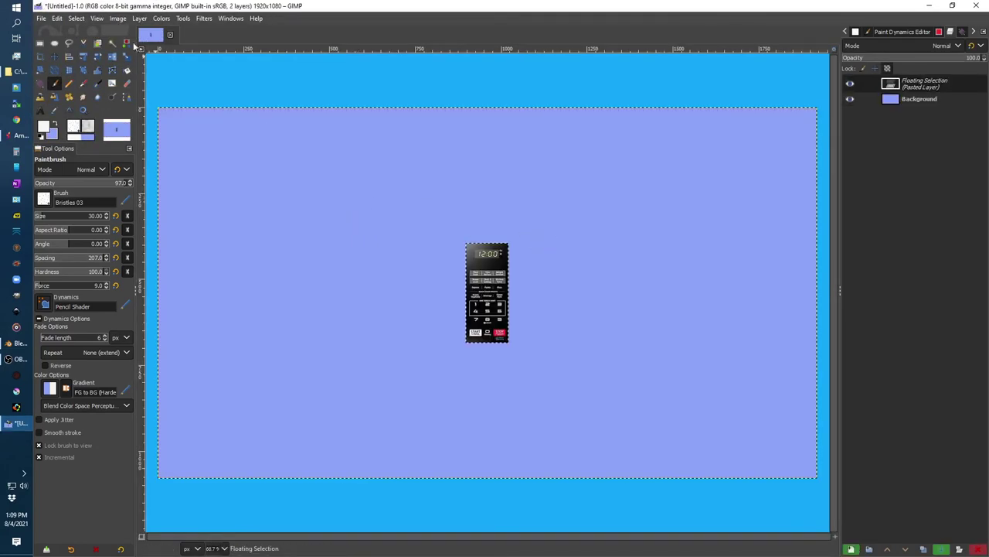
# Step: Anchor the pasted keypad layer onto the background with the Move tool
pyautogui.click(117, 18)
pyautogui.click(309, 129)
pyautogui.click(55, 59)
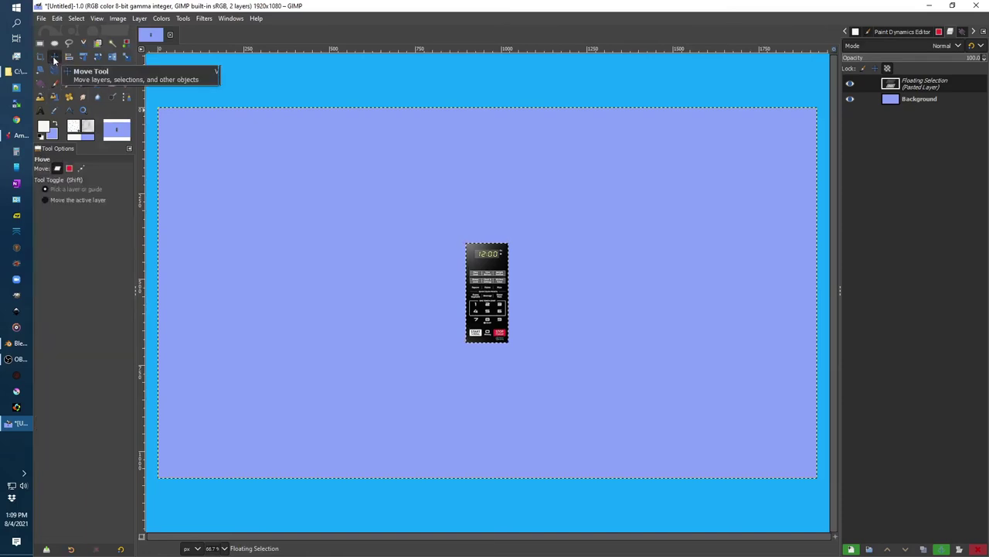
pyautogui.click(186, 19)
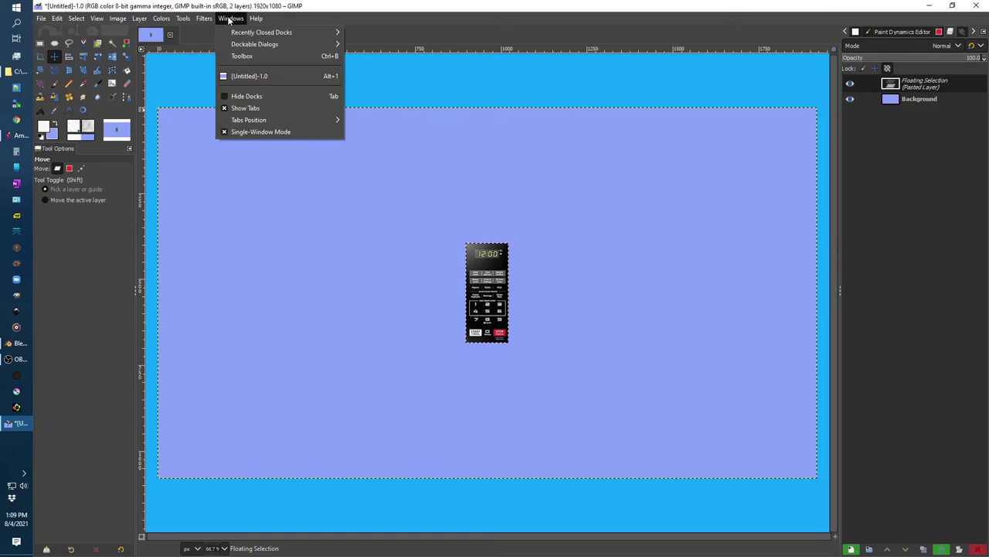
pyautogui.click(44, 62)
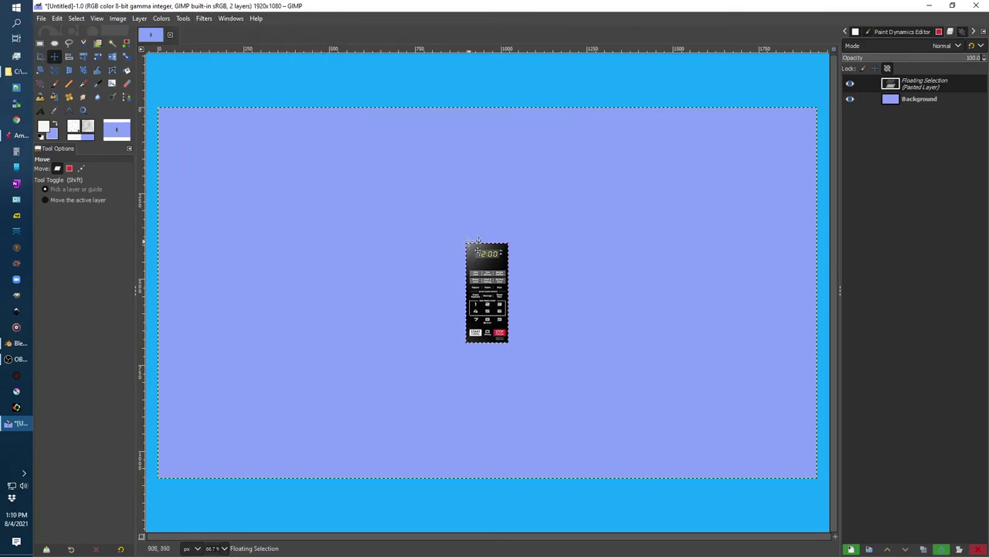
pyautogui.click(516, 349)
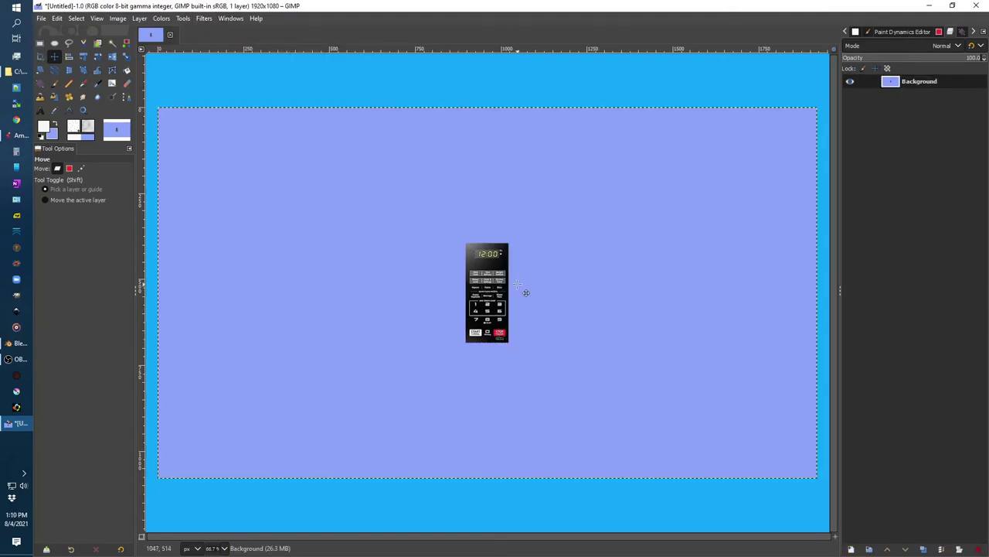
# Step: Crop the image down to just the keypad panel, 126×291 px
pyautogui.click(41, 58)
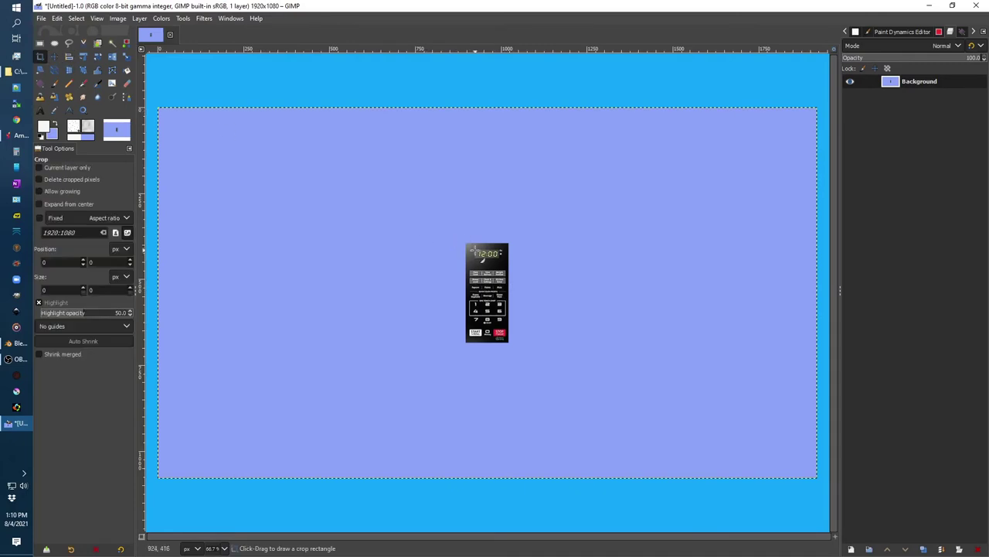
pyautogui.moveTo(465, 243); pyautogui.dragTo(512, 348)
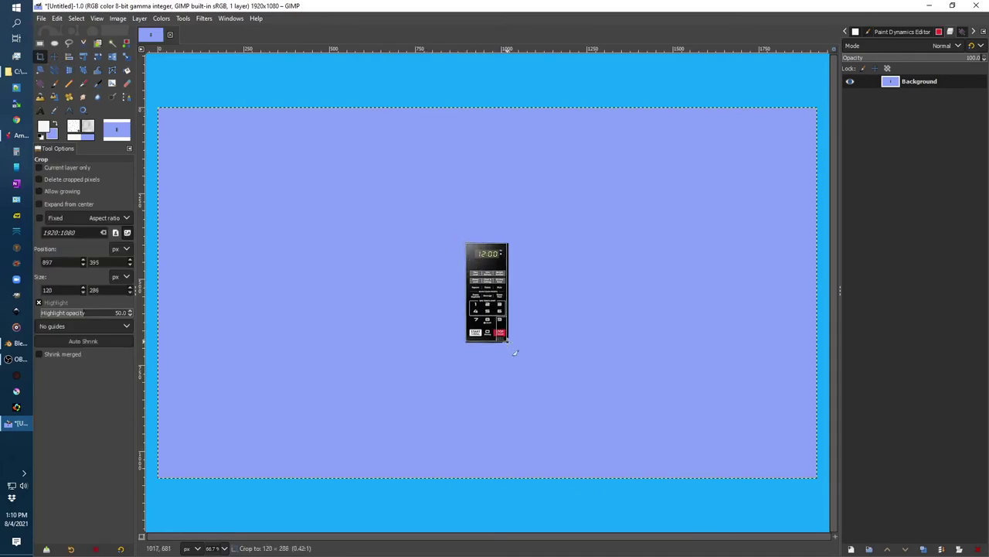
pyautogui.press('Return')
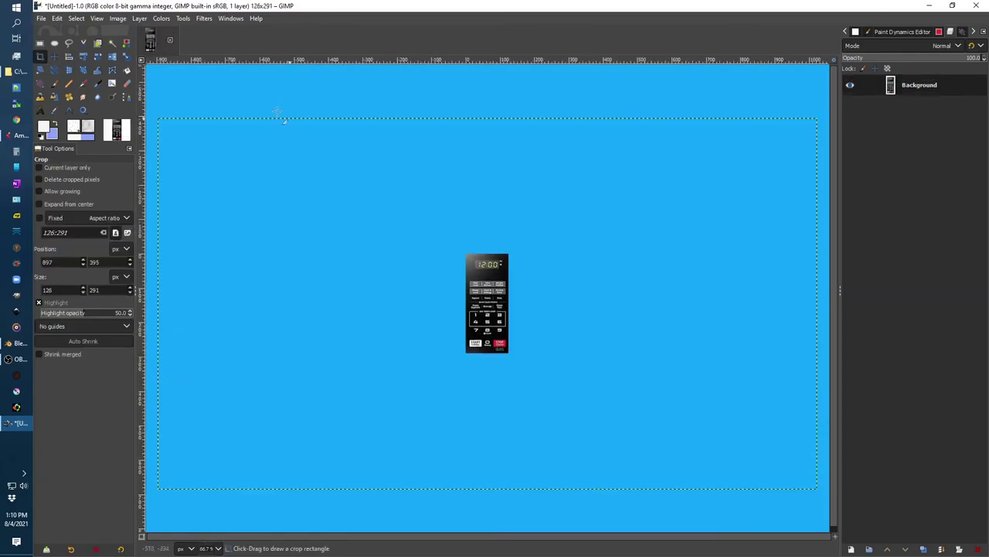
pyautogui.click(117, 17)
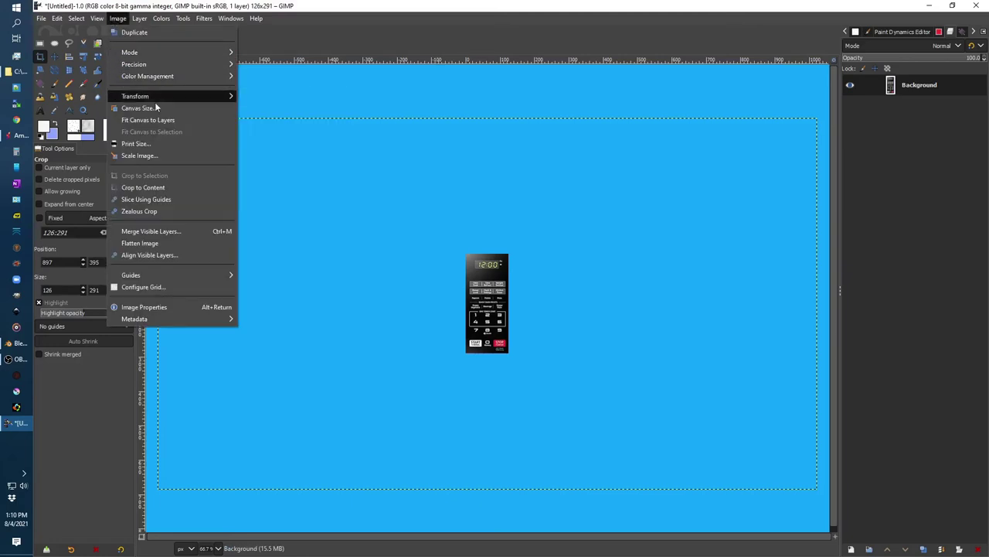
# Step: Scale the keypad image to 1024 px tall (443 px wide) in pixels with Cubic interpolation
pyautogui.click(139, 155)
pyautogui.moveTo(535, 209); pyautogui.dragTo(336, 210)
pyautogui.click(341, 269)
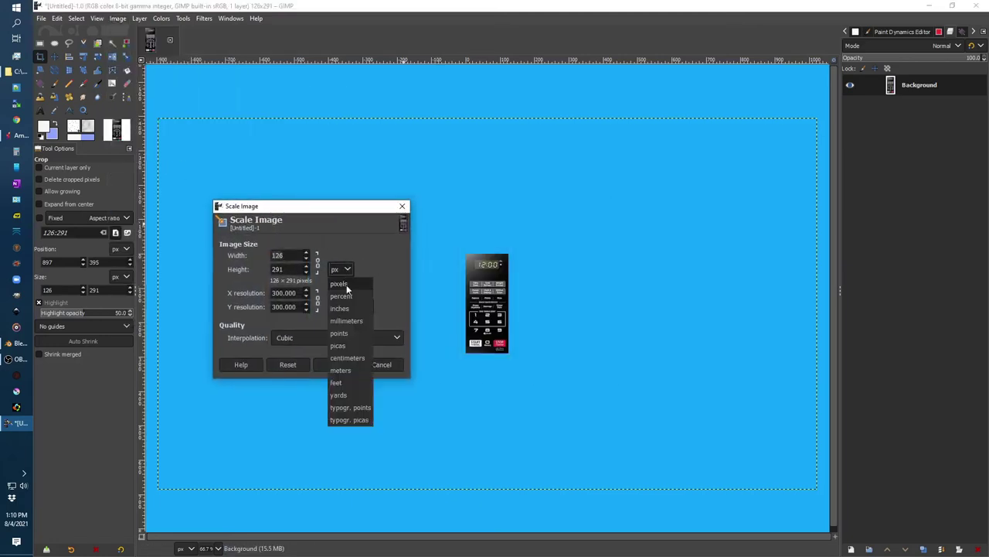
pyautogui.click(290, 258)
pyautogui.doubleClick(278, 269)
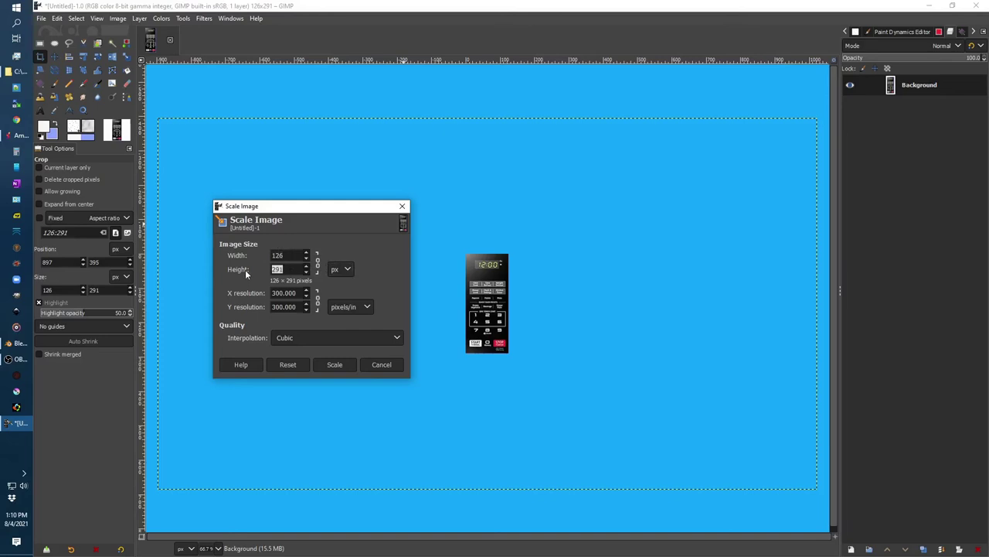
pyautogui.write('1024')
pyautogui.click(337, 339)
pyautogui.click(337, 340)
pyautogui.click(337, 339)
pyautogui.click(319, 388)
pyautogui.click(335, 364)
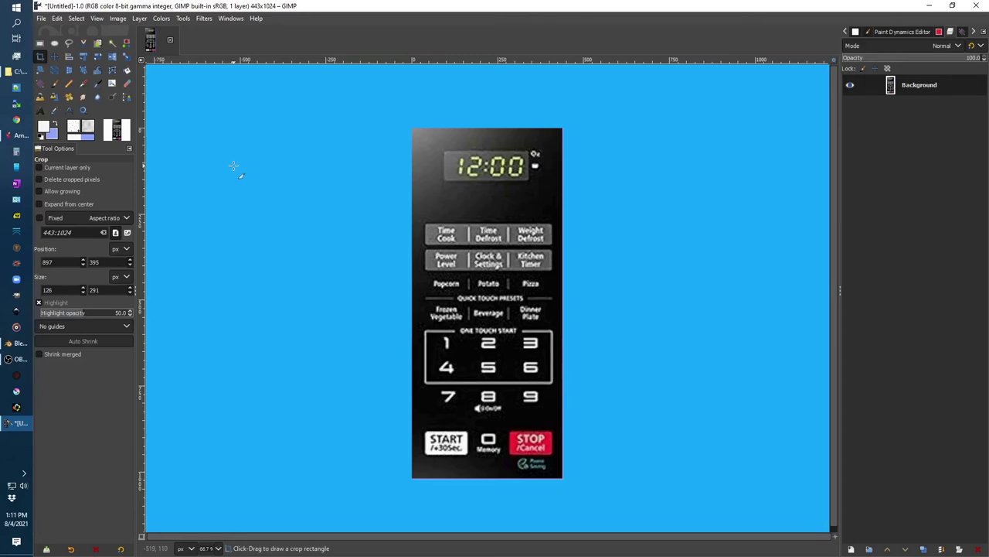
# Step: Start saving as XCF in Training > Architectural Rendering > architectural components, then abandon it
pyautogui.click(41, 18)
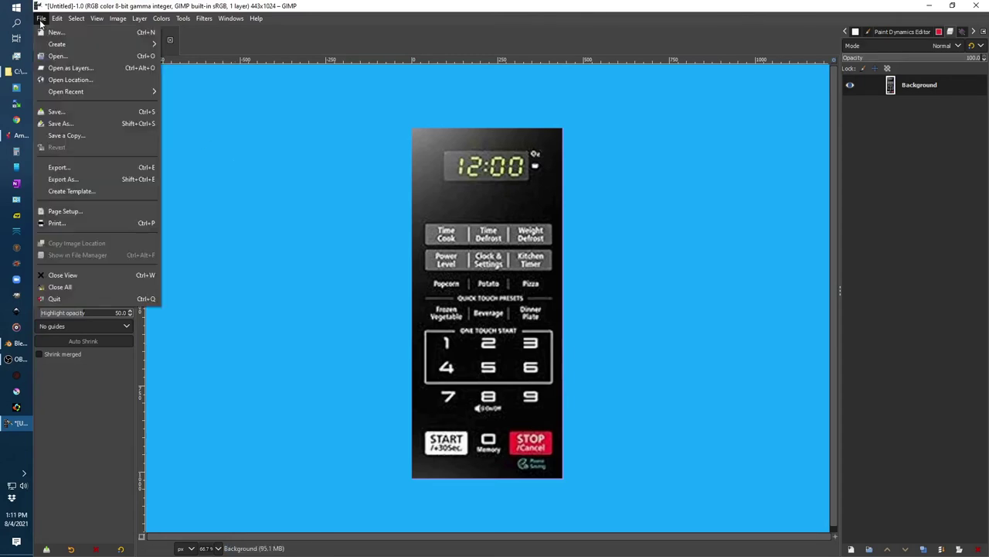
pyautogui.click(62, 111)
pyautogui.click(69, 266)
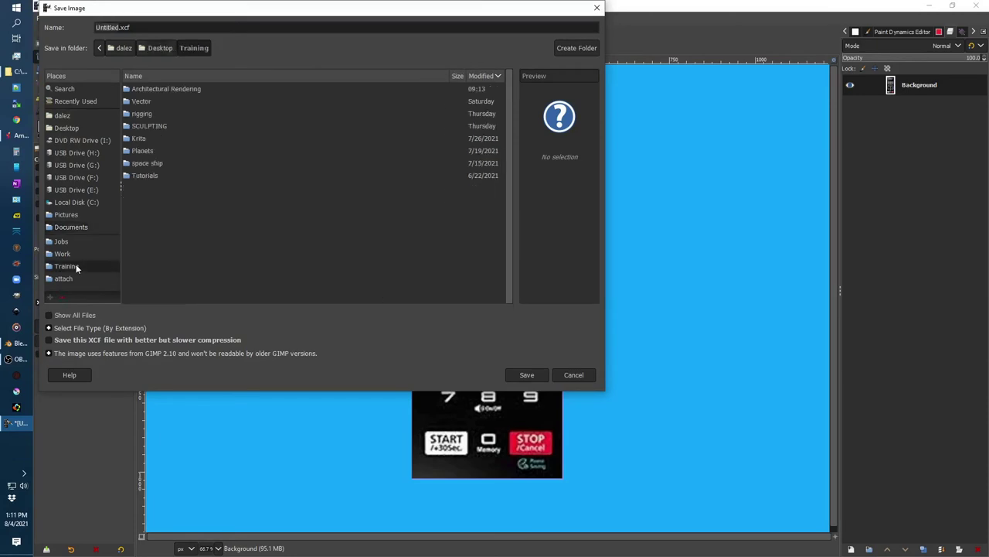
pyautogui.doubleClick(180, 89)
pyautogui.doubleClick(169, 89)
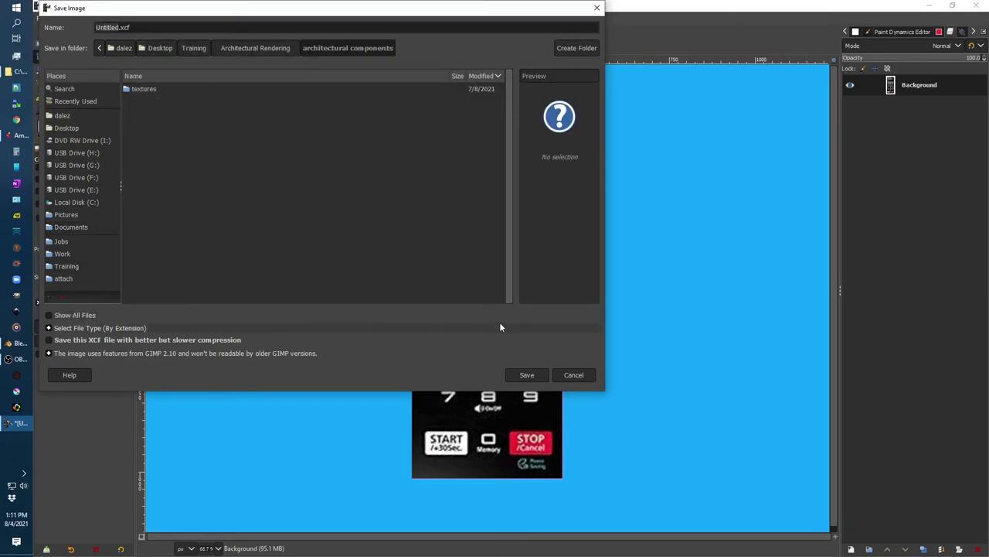
pyautogui.doubleClick(107, 27)
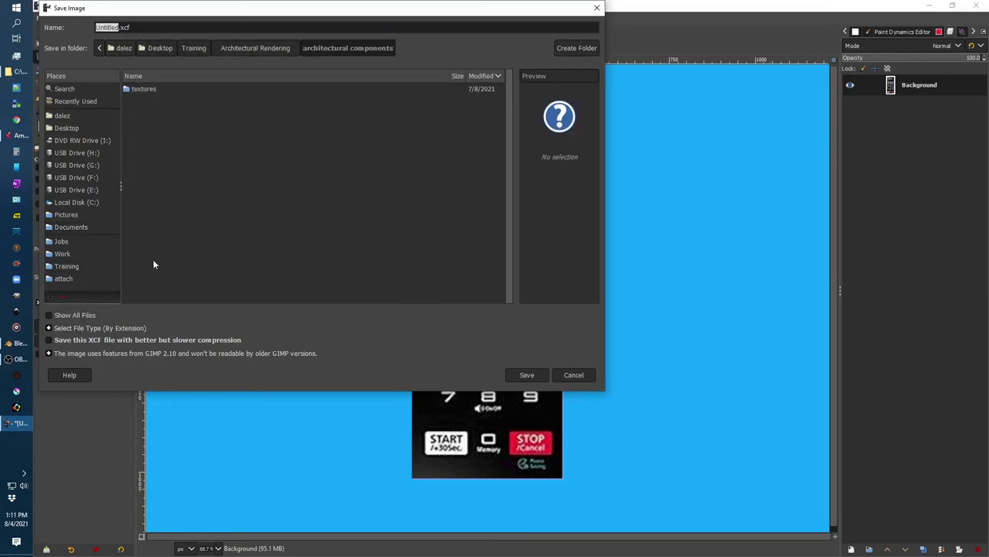
pyautogui.click(580, 376)
# Step: Export the image as PNG microwave-display.png into the architectural components folder, then quit GIMP
pyautogui.click(41, 18)
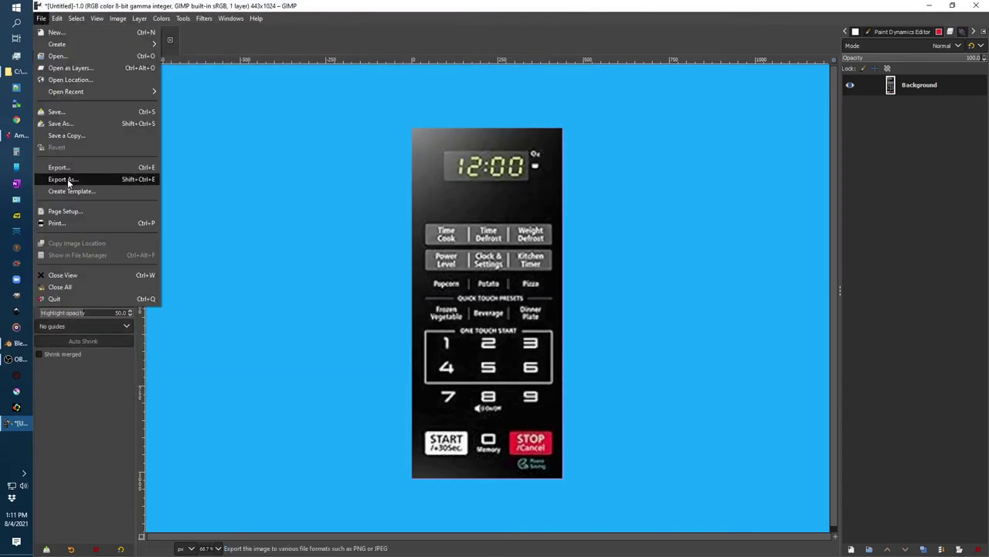
pyautogui.click(62, 180)
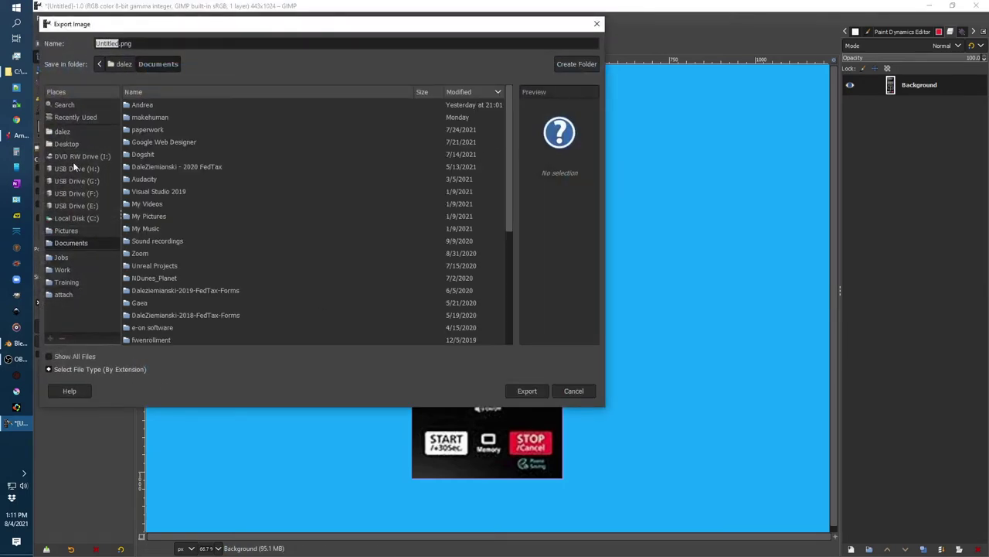
pyautogui.click(67, 281)
pyautogui.doubleClick(149, 104)
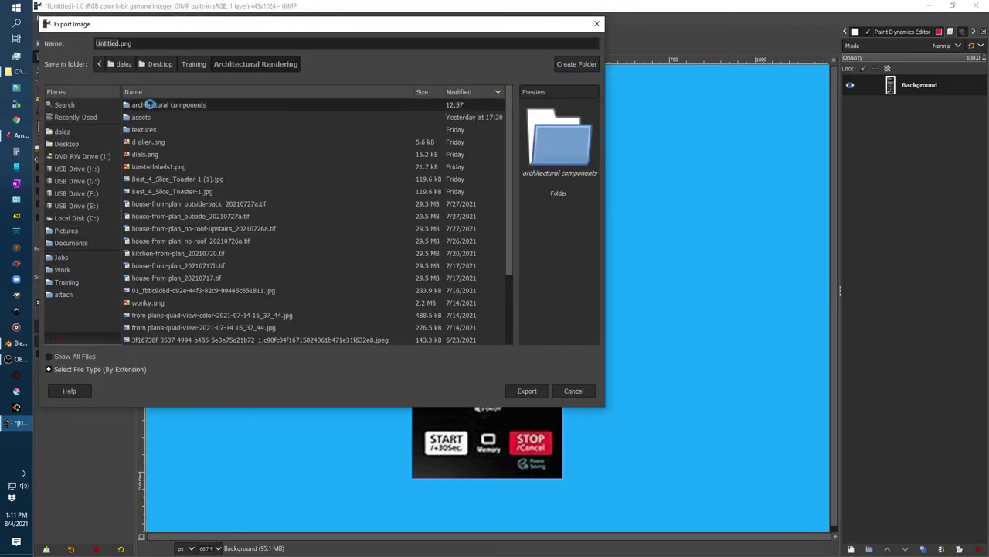
pyautogui.doubleClick(149, 105)
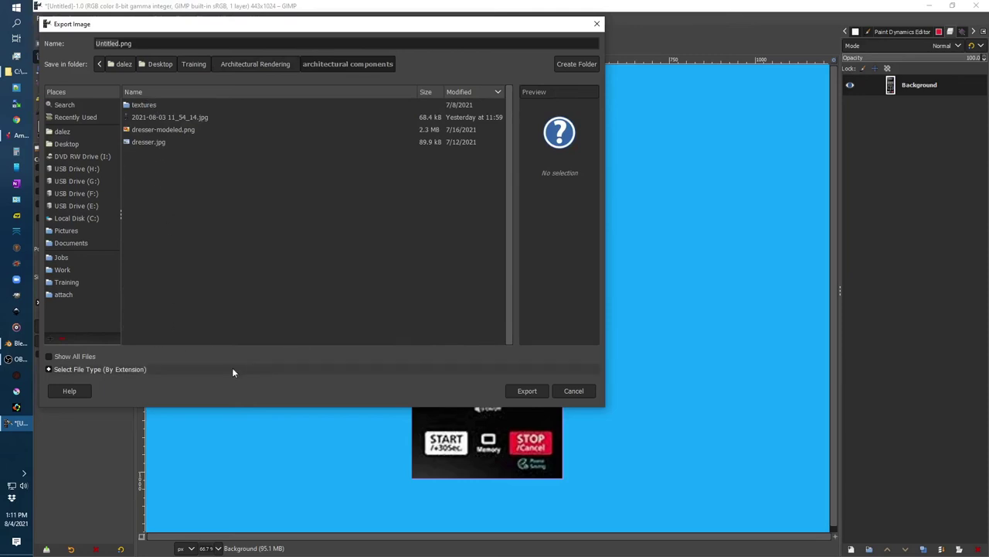
pyautogui.write('microwave')
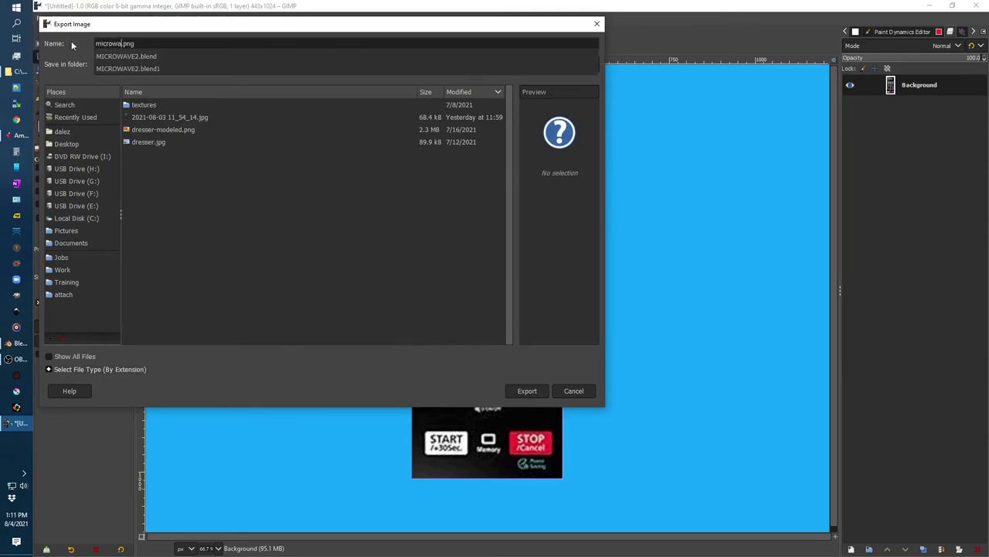
pyautogui.write(' door')
pyautogui.press('Return')
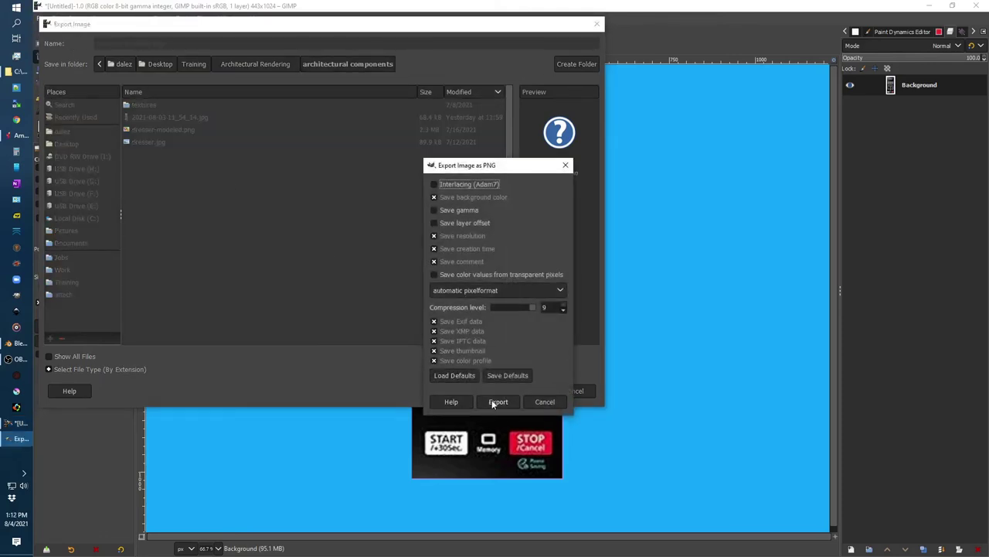
pyautogui.click(490, 402)
pyautogui.click(976, 5)
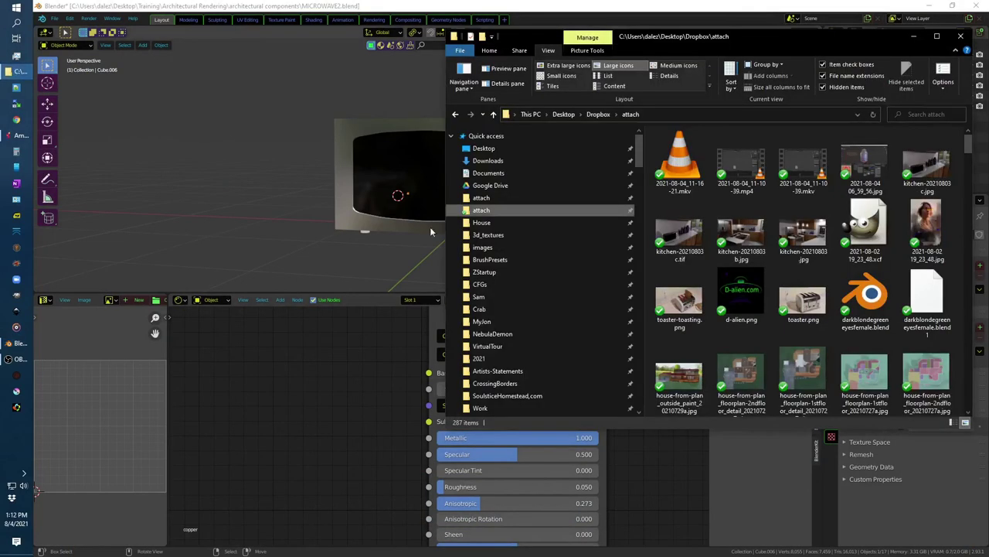
pyautogui.scroll(-2, 508, 397)
pyautogui.click(495, 367)
pyautogui.doubleClick(705, 147)
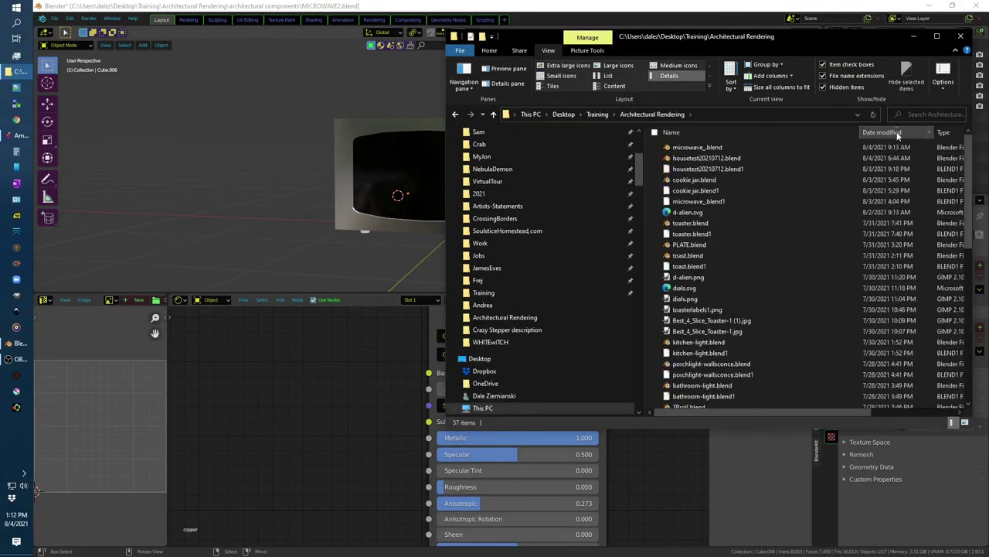
pyautogui.scroll(-10, 742, 286)
pyautogui.doubleClick(676, 380)
pyautogui.click(748, 172)
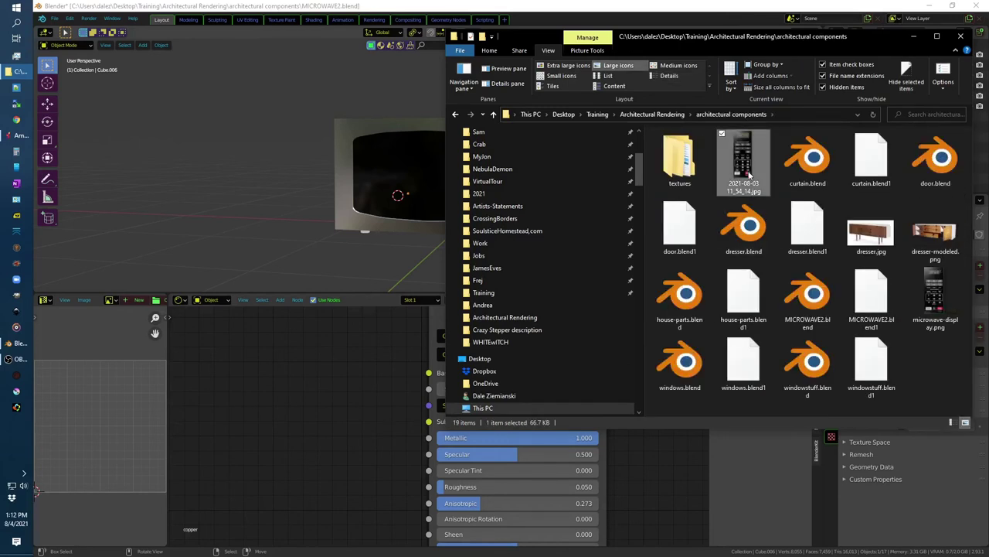
pyautogui.moveTo(747, 170); pyautogui.dragTo(260, 402)
pyautogui.scroll(-3, 299, 362)
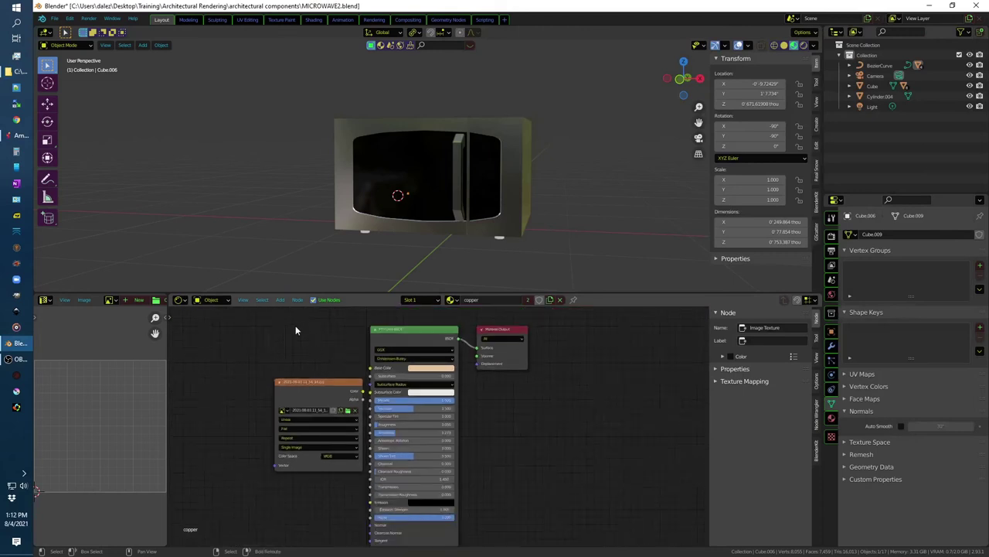
pyautogui.moveTo(307, 378); pyautogui.dragTo(427, 381, button='middle')
pyautogui.hotkey('ctrl', 't')
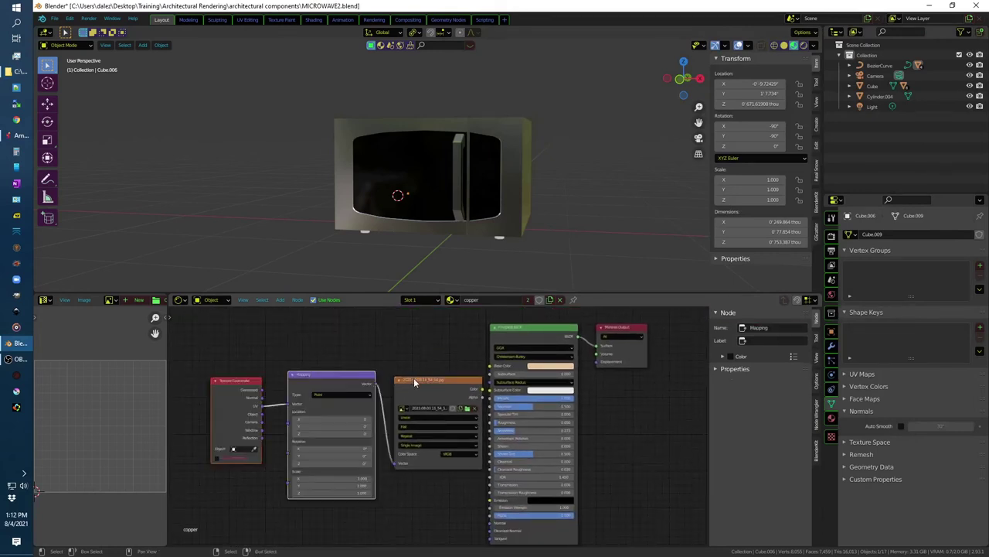
pyautogui.moveTo(414, 377); pyautogui.dragTo(407, 348)
pyautogui.moveTo(489, 370)
pyautogui.mouseDown()
pyautogui.moveTo(474, 365)
pyautogui.moveTo(226, 465)
pyautogui.mouseUp()
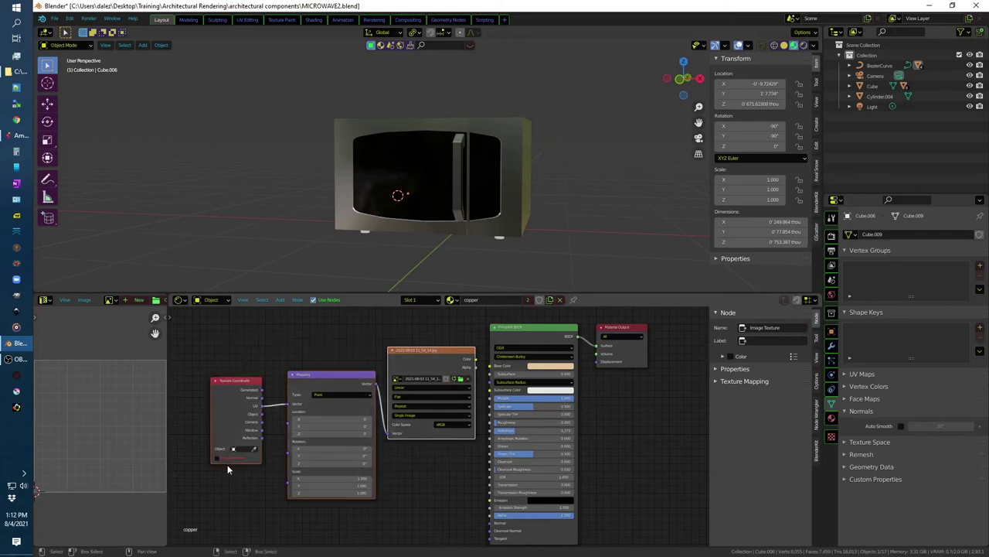
pyautogui.press('Delete')
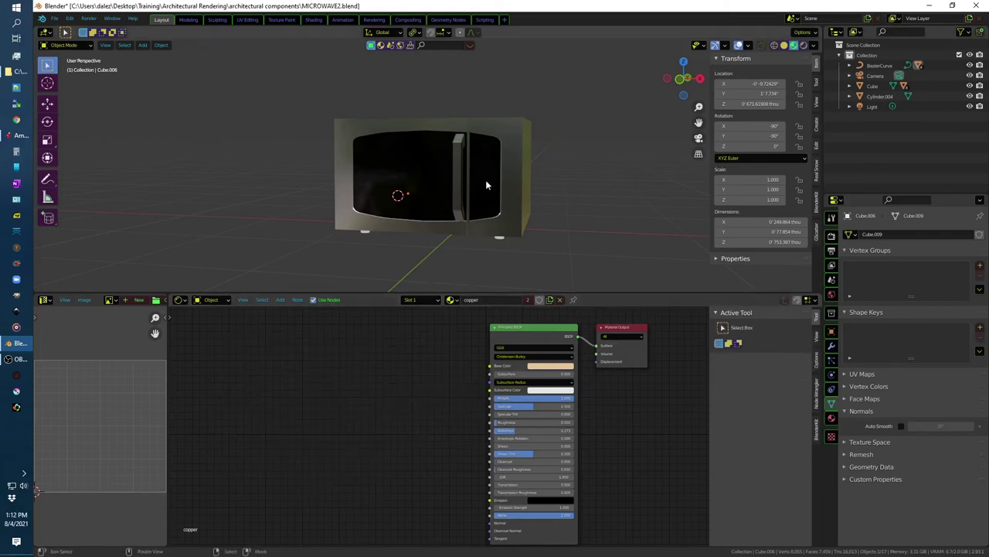
# Step: Select the microwave body and assign BLACK GLASS to its empty second material slot
pyautogui.click(486, 182)
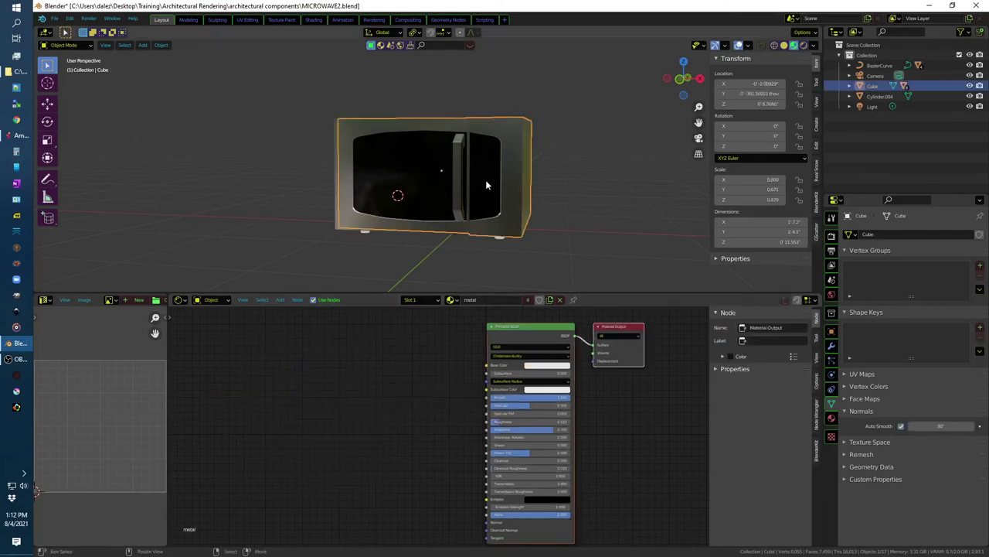
pyautogui.click(451, 300)
pyautogui.moveTo(568, 217); pyautogui.dragTo(499, 215, button='middle')
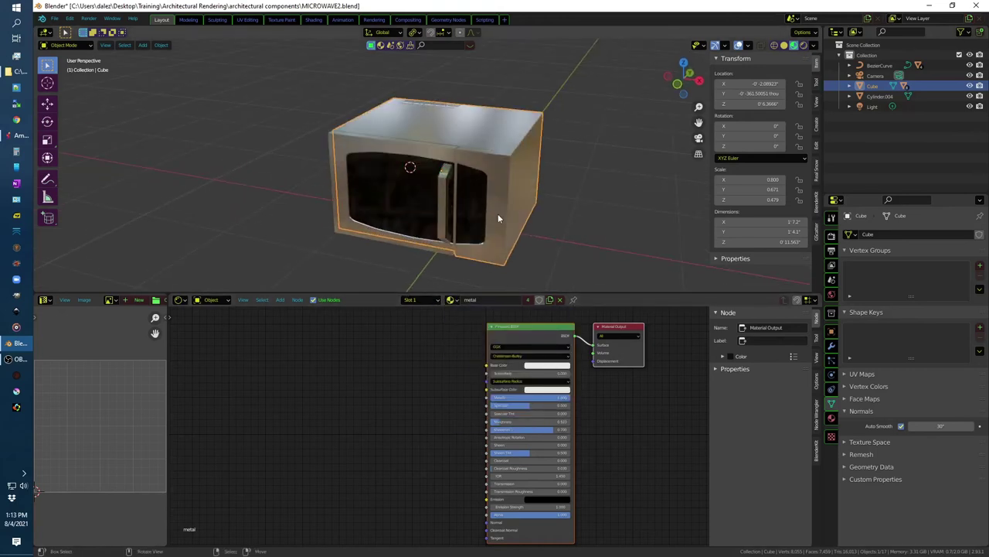
pyautogui.click(438, 302)
pyautogui.click(412, 343)
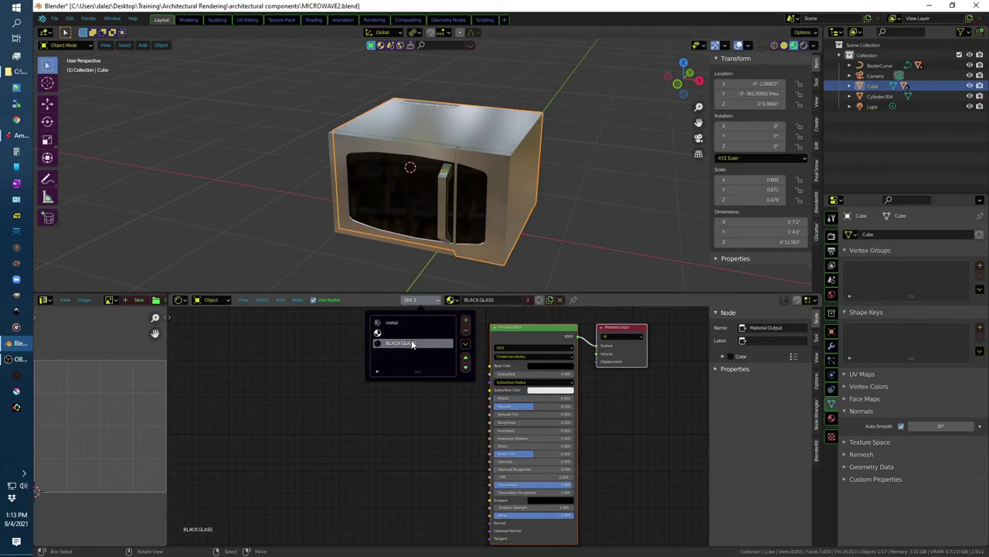
pyautogui.click(397, 333)
pyautogui.click(473, 300)
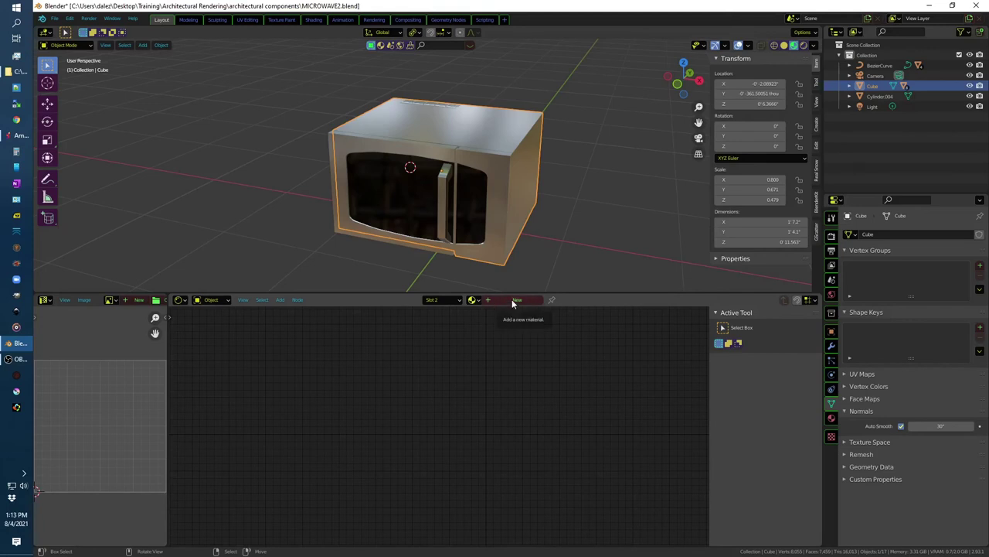
pyautogui.click(473, 300)
pyautogui.click(479, 319)
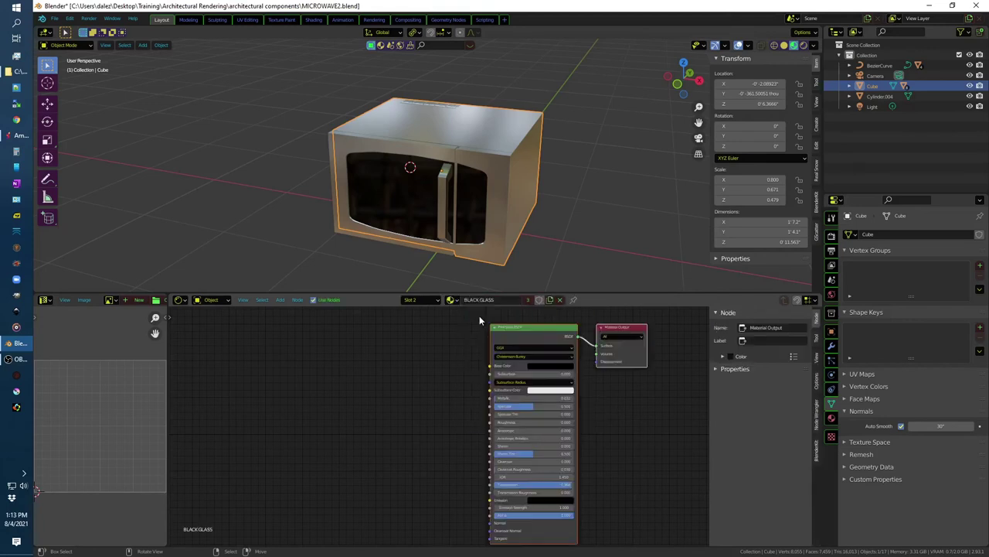
# Step: Make an independent copy of BLACK GLASS and rename it 'display'
pyautogui.click(550, 299)
pyautogui.doubleClick(510, 299)
pyautogui.write('display')
pyautogui.press('Return')
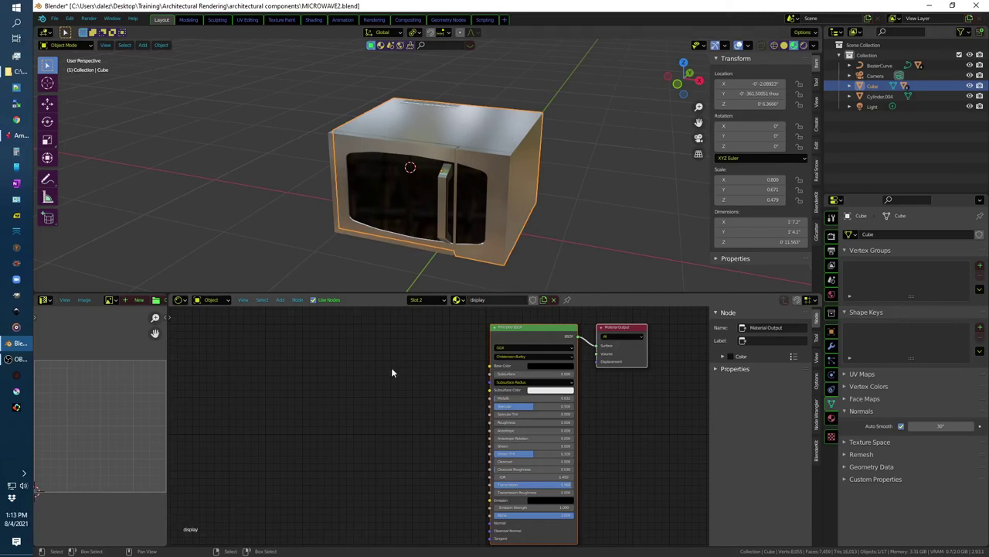
# Step: Drag the keypad image into the display material and add coordinate and mapping nodes with Ctrl+T
pyautogui.hotkey('ctrl', 'v')
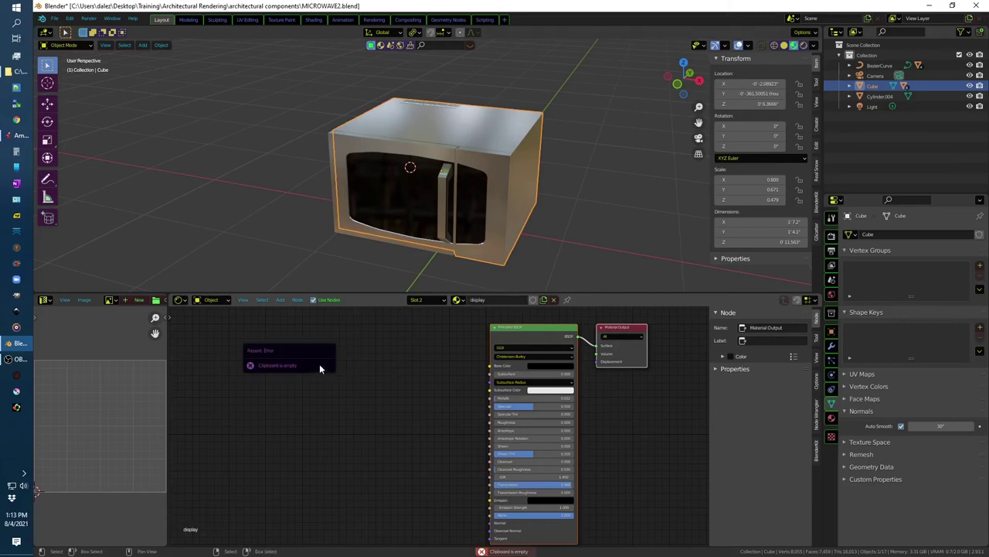
pyautogui.hotkey('alt', 'Tab')
pyautogui.moveTo(742, 159)
pyautogui.mouseDown()
pyautogui.moveTo(356, 404)
pyautogui.moveTo(386, 364)
pyautogui.moveTo(479, 528)
pyautogui.moveTo(488, 510)
pyautogui.mouseUp()
pyautogui.hotkey('ctrl', 't')
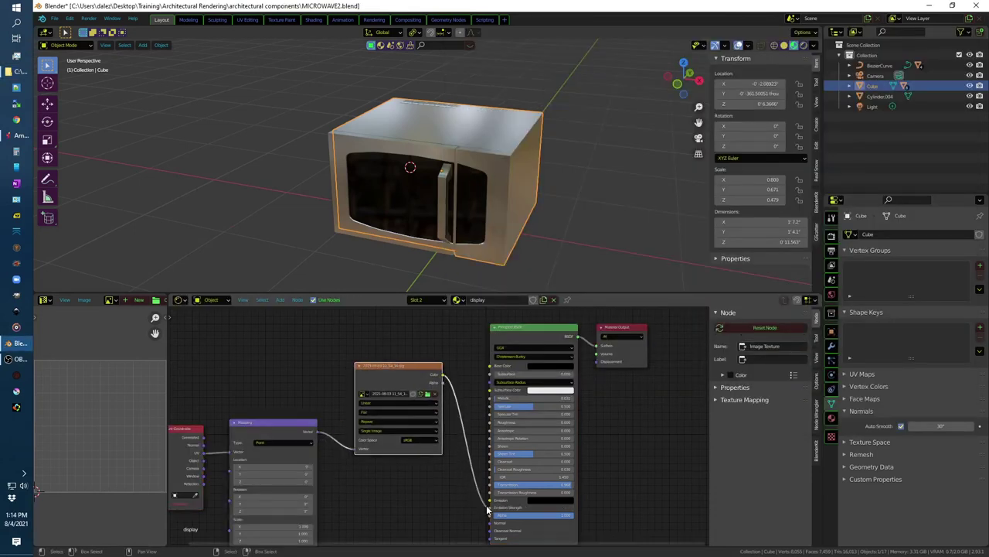
pyautogui.press('Tab')
# Step: Assign the display material to the right-hand control panel face
pyautogui.click(476, 198)
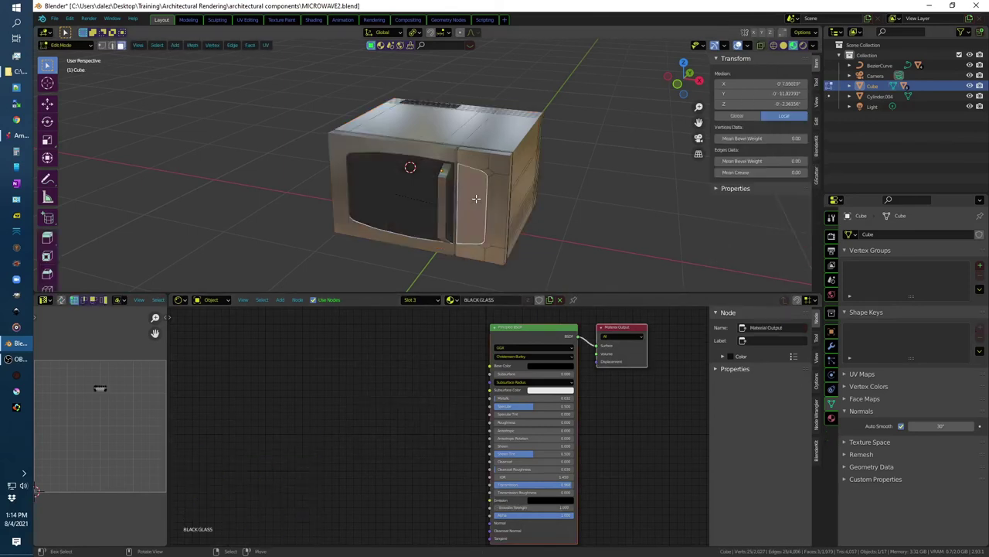
pyautogui.click(451, 300)
pyautogui.click(467, 345)
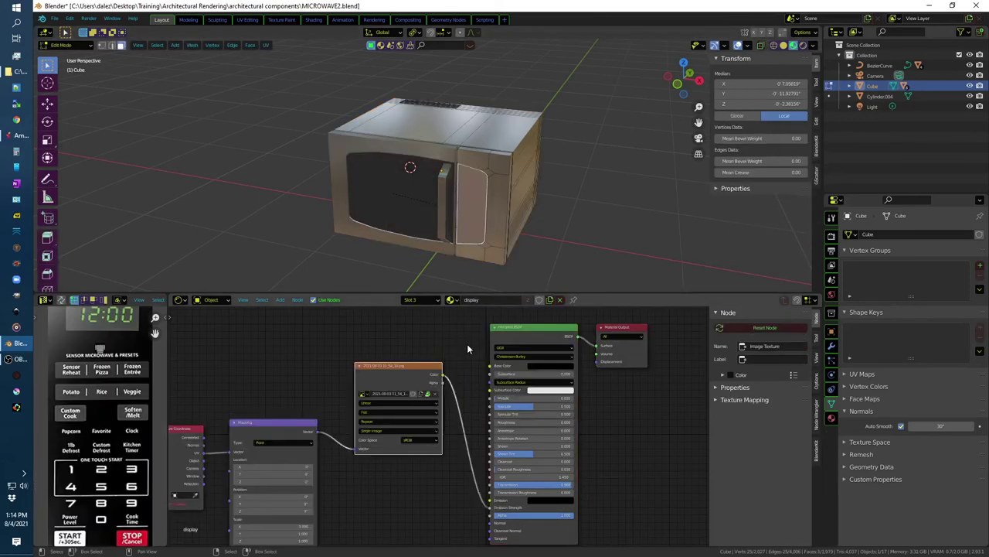
pyautogui.click(438, 301)
pyautogui.click(389, 385)
# Step: Feed the image Color into Emission and scale and rotate the panel UVs until the keypad is upright
pyautogui.scroll(-4, 135, 391)
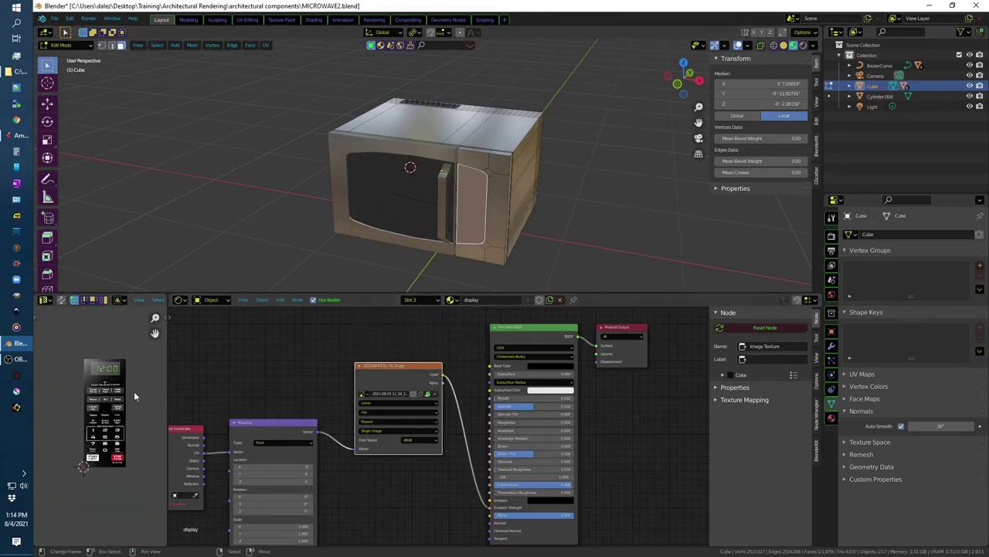
pyautogui.press('s')
pyautogui.click(134, 336)
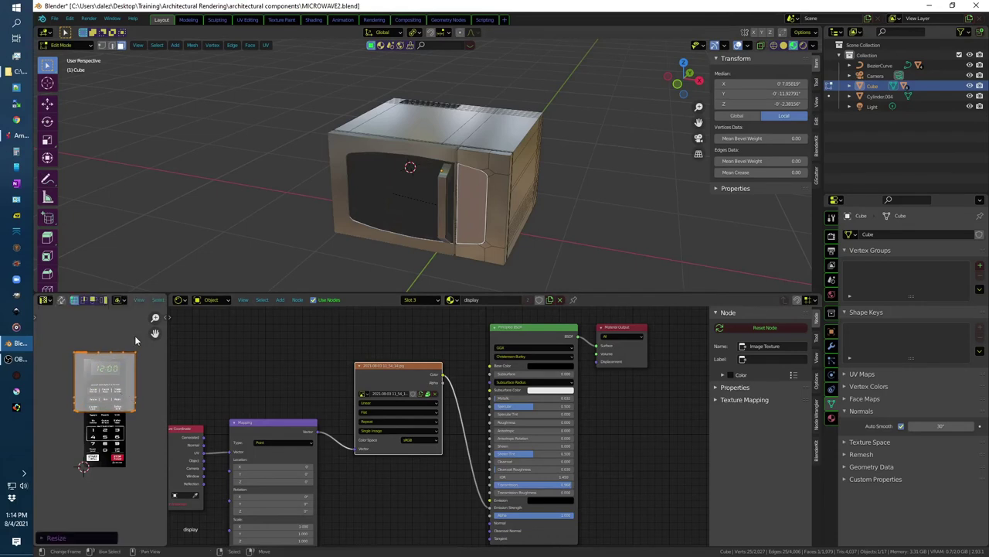
pyautogui.moveTo(260, 288); pyautogui.dragTo(267, 255, button='middle')
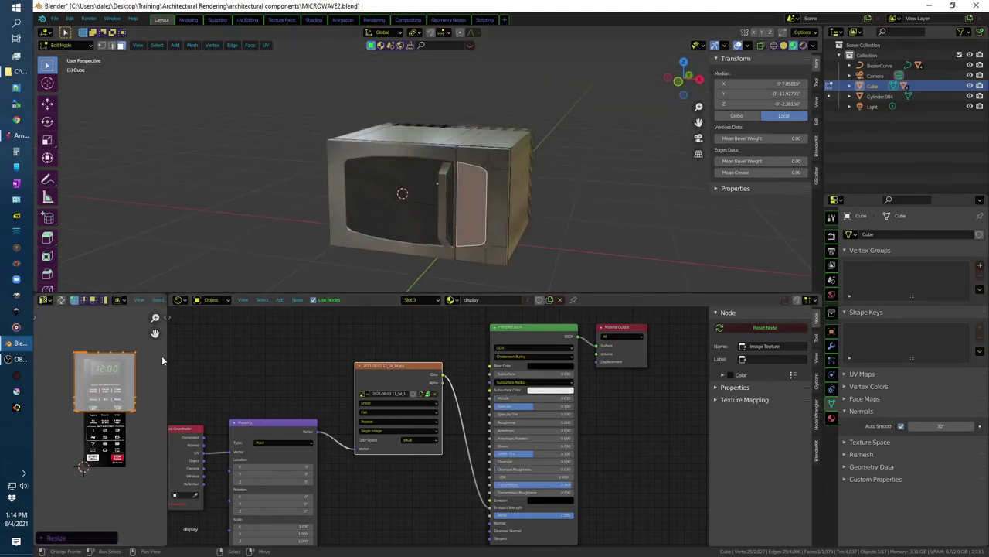
pyautogui.moveTo(493, 512); pyautogui.dragTo(492, 501)
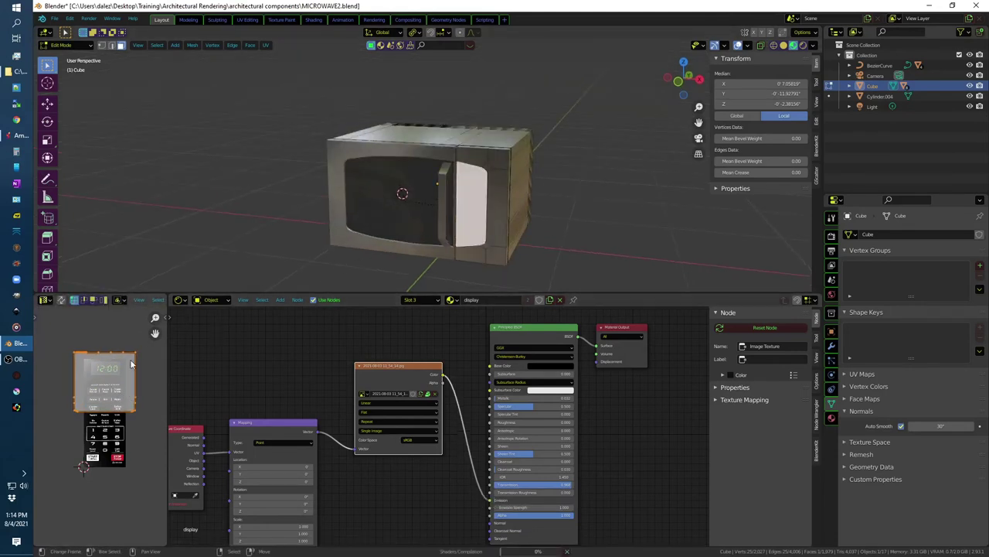
pyautogui.scroll(2, 108, 354)
pyautogui.press('r')
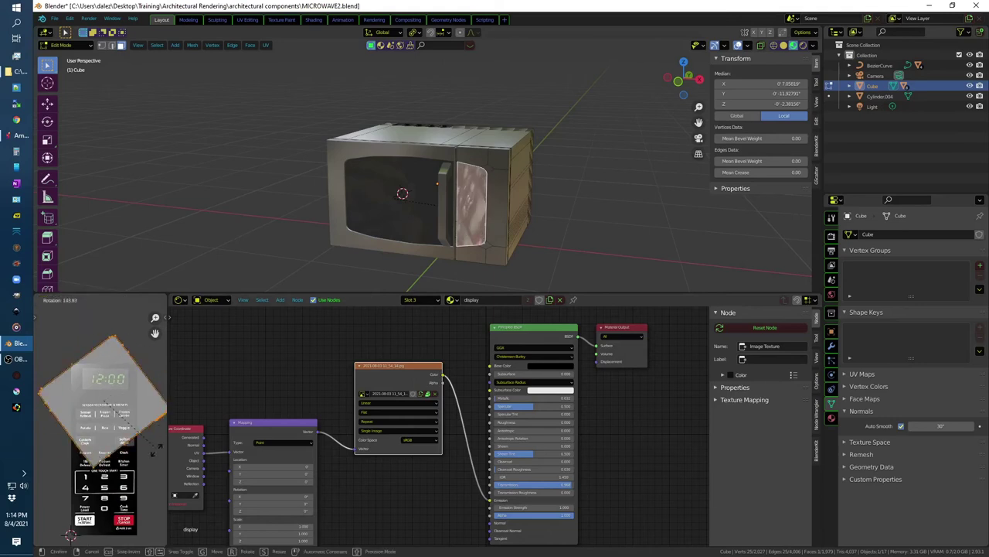
pyautogui.click(69, 536)
pyautogui.press('r')
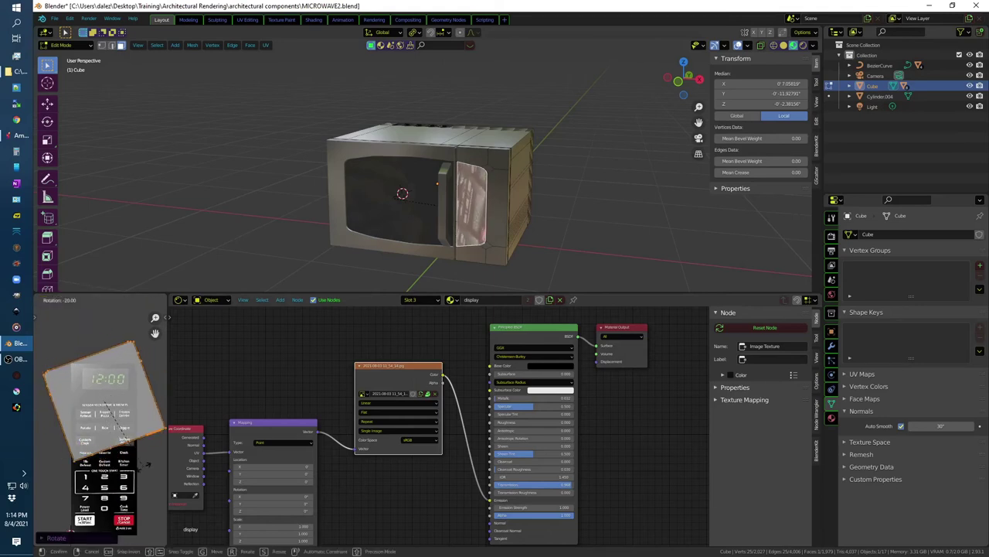
pyautogui.click(139, 464)
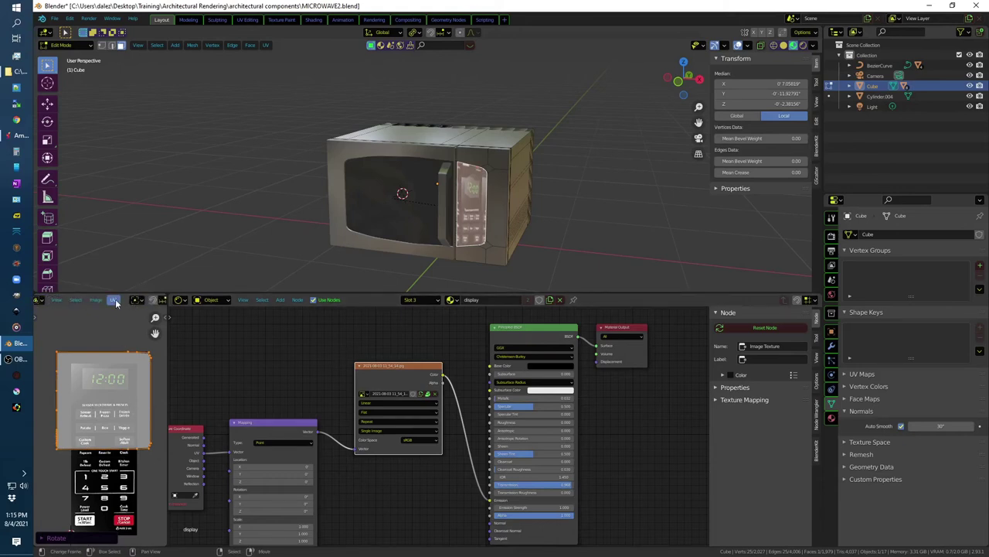
# Step: Re-unwrap the panel with Cube Projection, then rotate and stretch the UVs over the image
pyautogui.click(113, 299)
pyautogui.moveTo(160, 226)
pyautogui.click(232, 248)
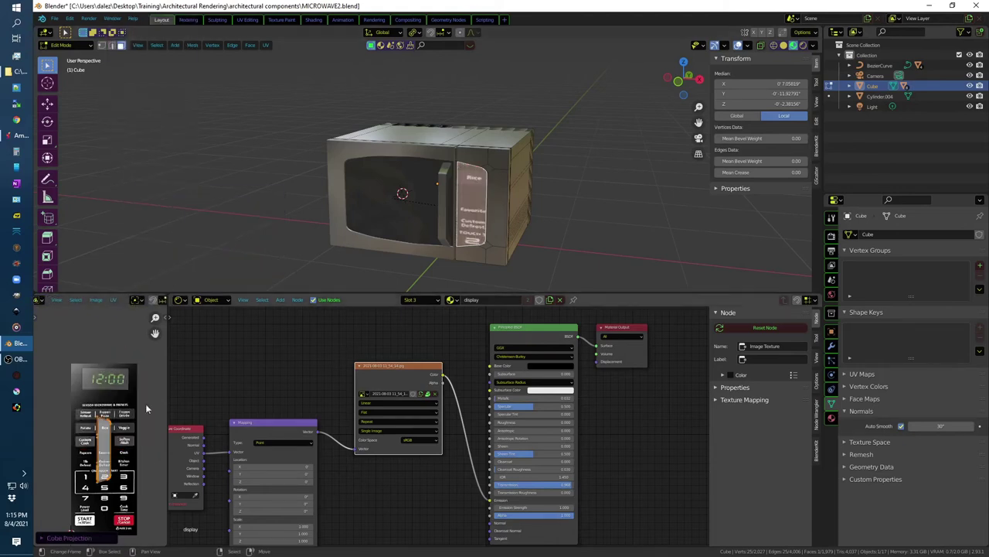
pyautogui.press('r')
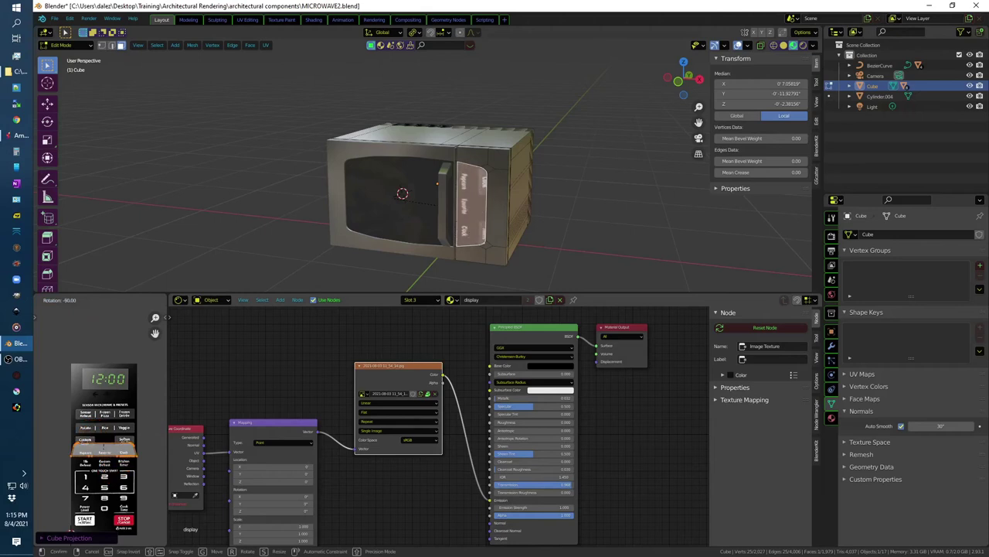
pyautogui.click(141, 450)
pyautogui.press('s')
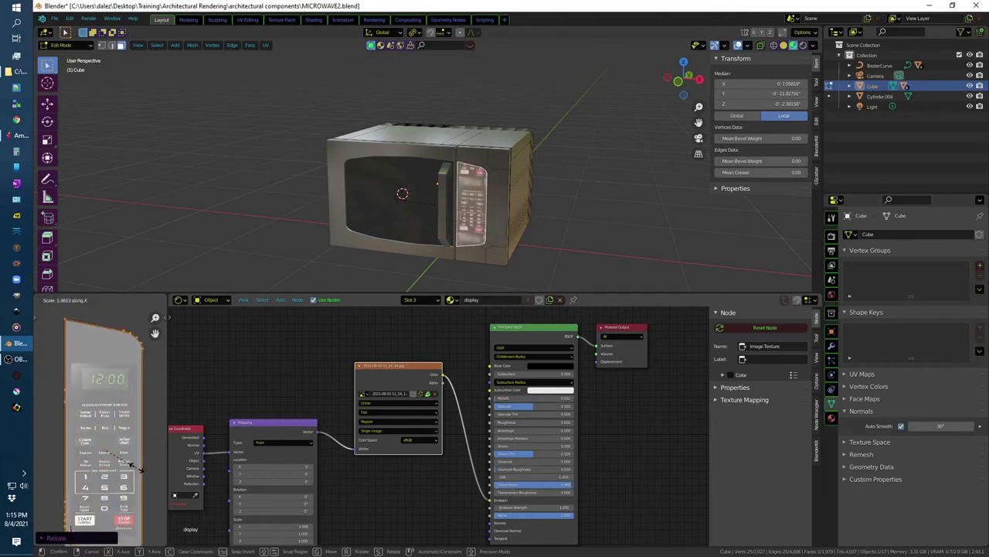
pyautogui.click(124, 467)
pyautogui.scroll(2, 502, 175)
pyautogui.scroll(3, 502, 176)
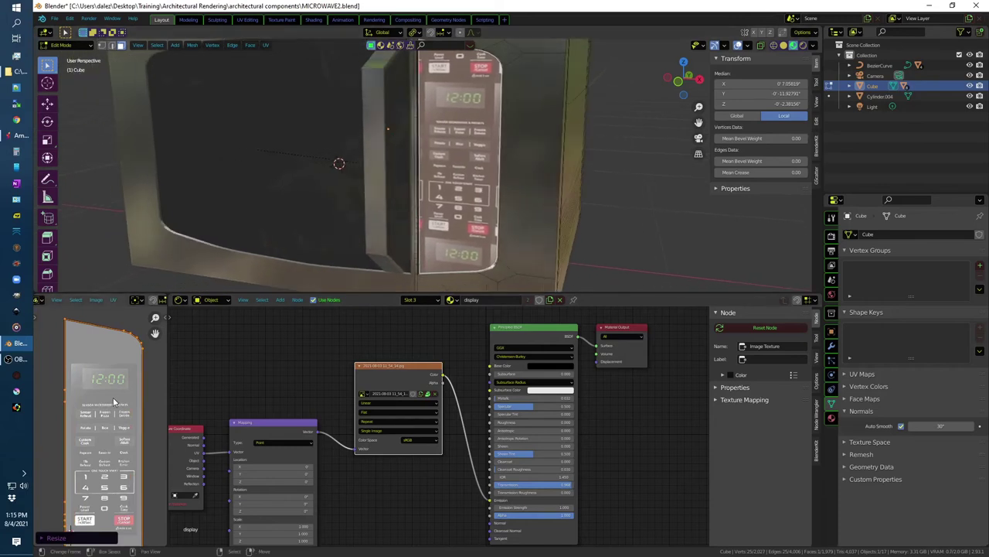
# Step: Scale the door's UV outline down so the keypad texture stops repeating, then deselect it
pyautogui.scroll(-1, 147, 412)
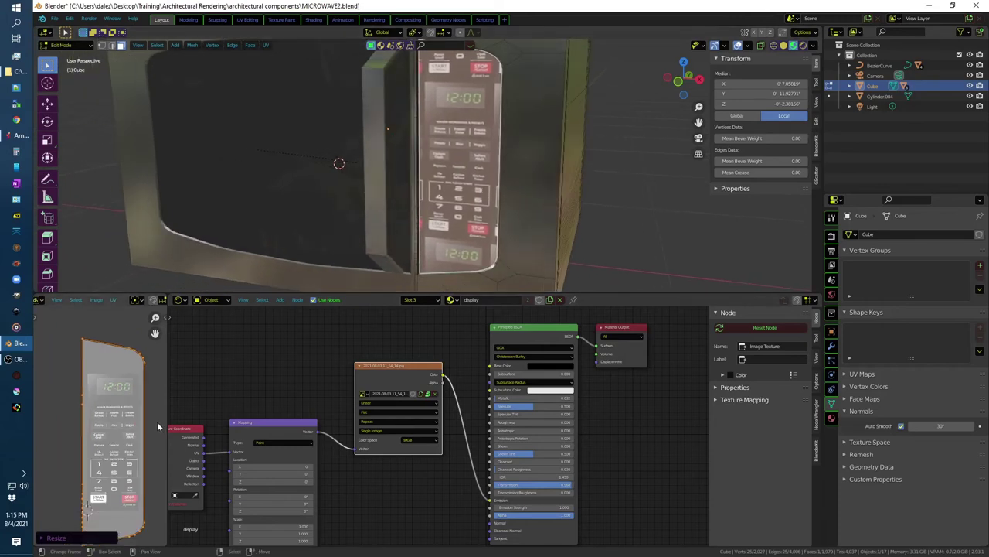
pyautogui.press('s')
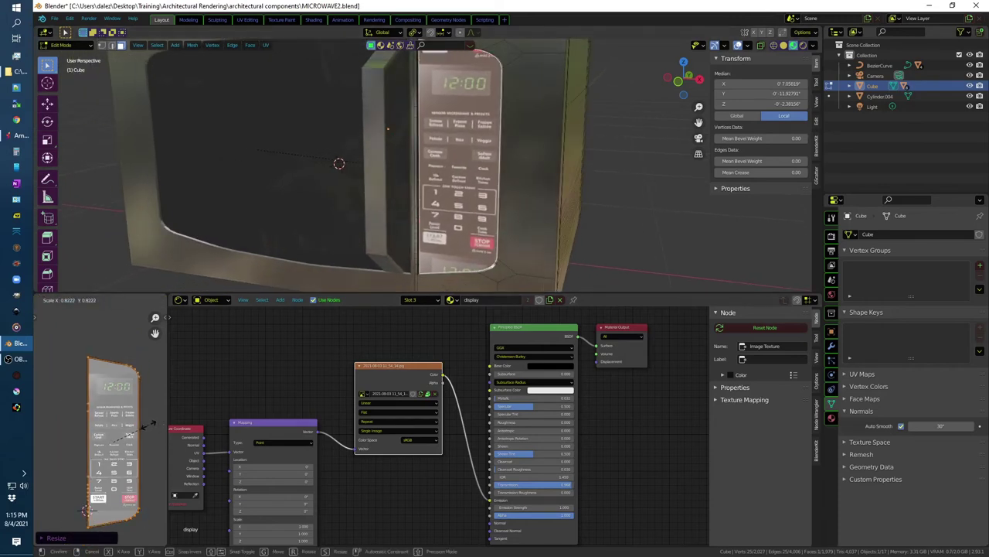
pyautogui.click(148, 425)
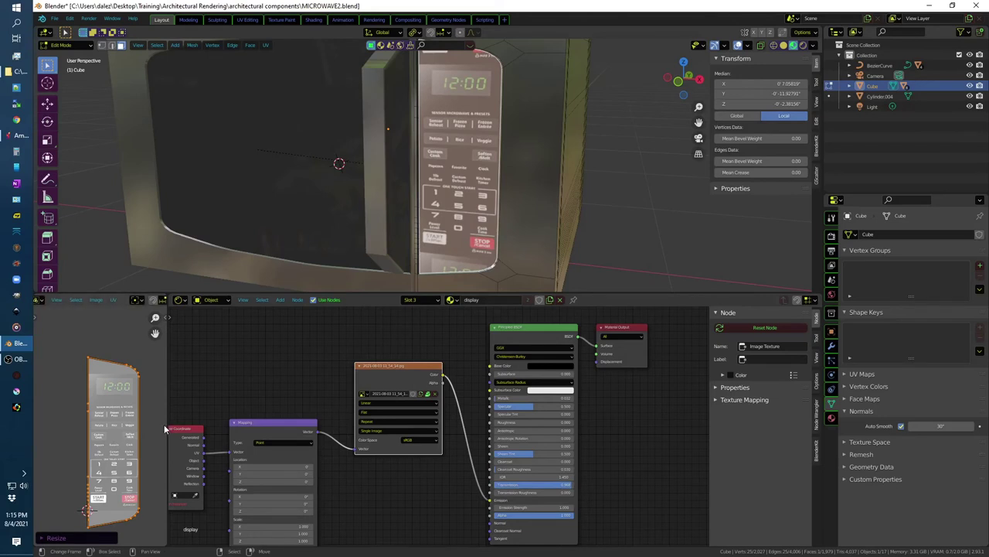
pyautogui.press('s')
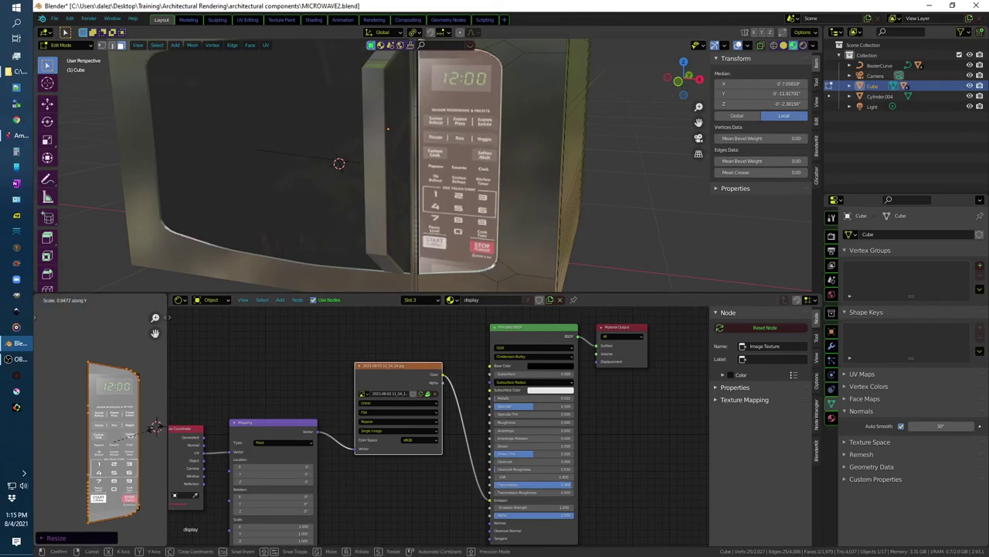
pyautogui.click(156, 431)
pyautogui.hotkey('alt', 'a')
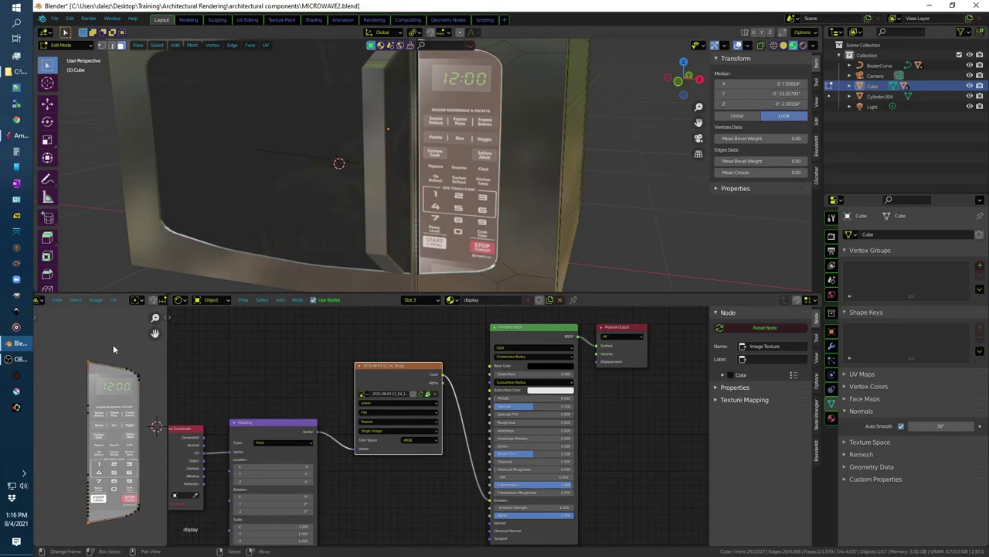
# Step: Box-select the bottom points of the UV outline and scale them vertically
pyautogui.scroll(2, 116, 405)
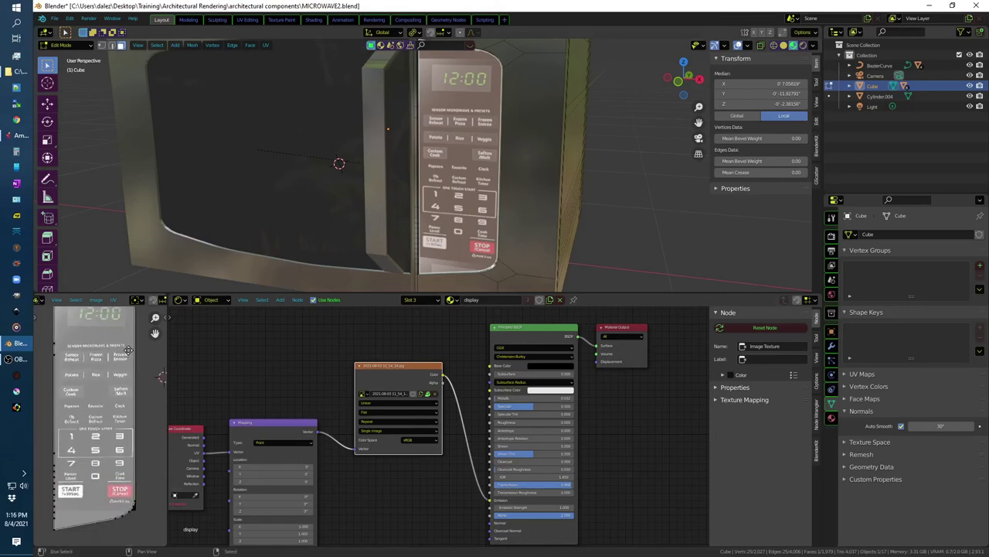
pyautogui.moveTo(116, 391); pyautogui.dragTo(99, 314, button='middle')
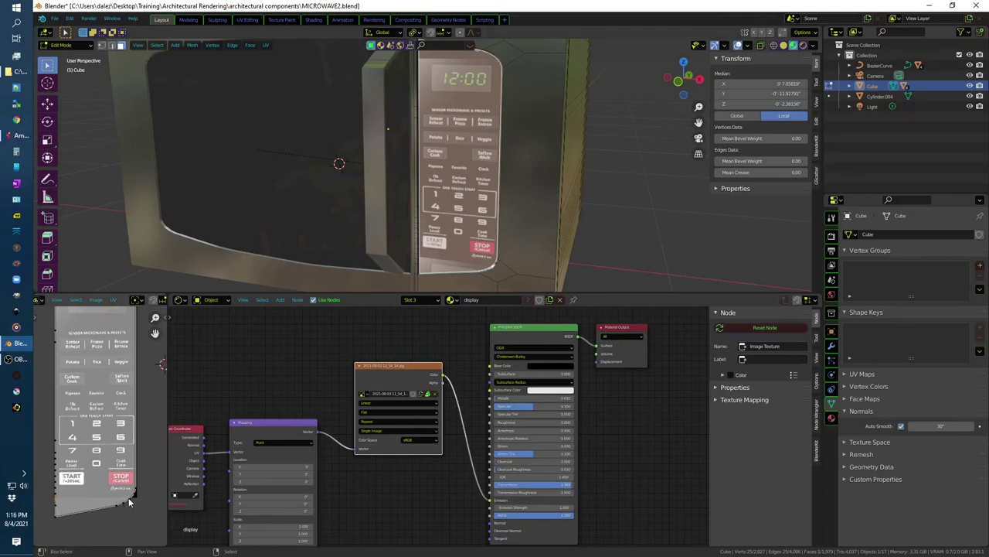
pyautogui.moveTo(44, 518)
pyautogui.mouseDown()
pyautogui.moveTo(138, 504)
pyautogui.moveTo(118, 497)
pyautogui.mouseUp()
pyautogui.press('s')
pyautogui.press('y')
pyautogui.click(80, 510)
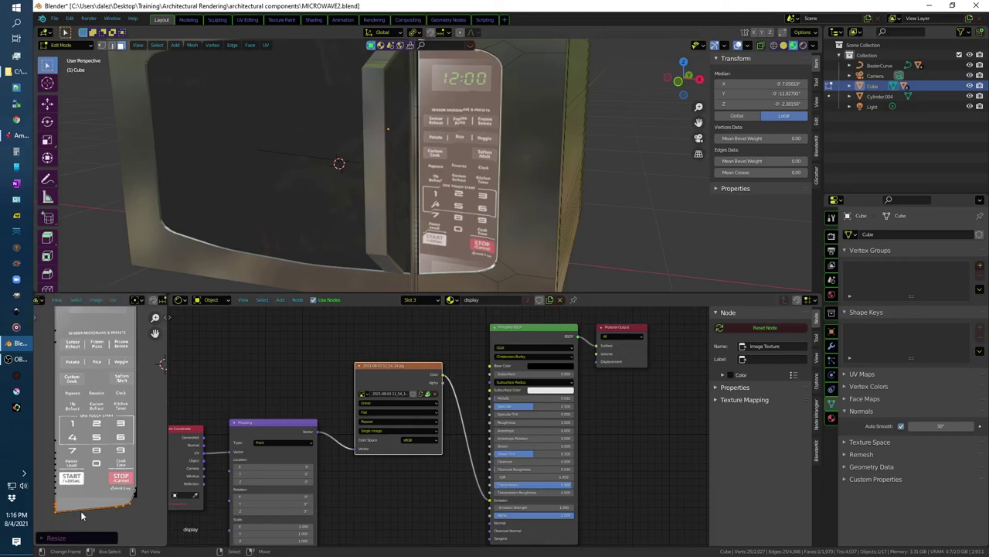
# Step: Move the bottom UV edge vertically twice, undoing the second move
pyautogui.press('g')
pyautogui.press('y')
pyautogui.click(142, 506)
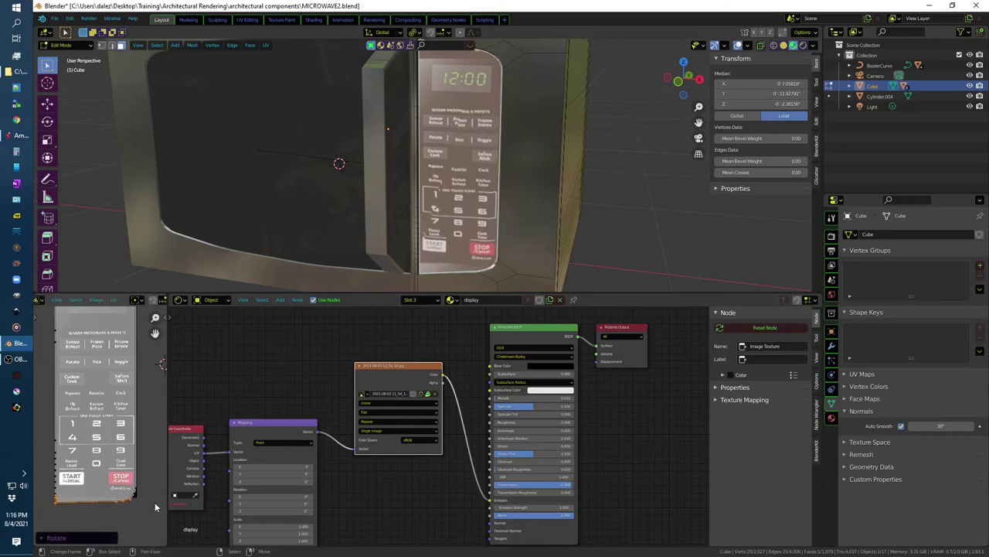
pyautogui.press('g')
pyautogui.press('y')
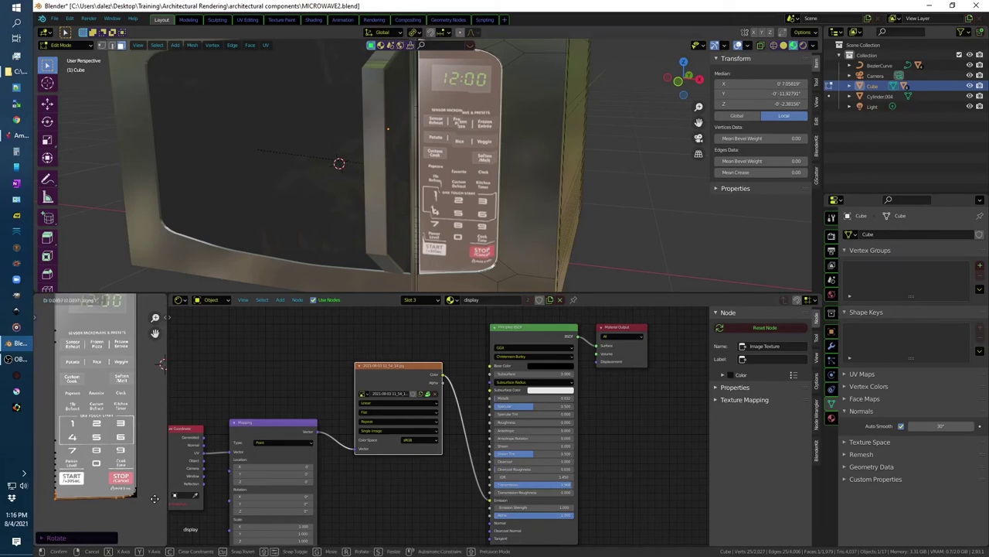
pyautogui.click(155, 506)
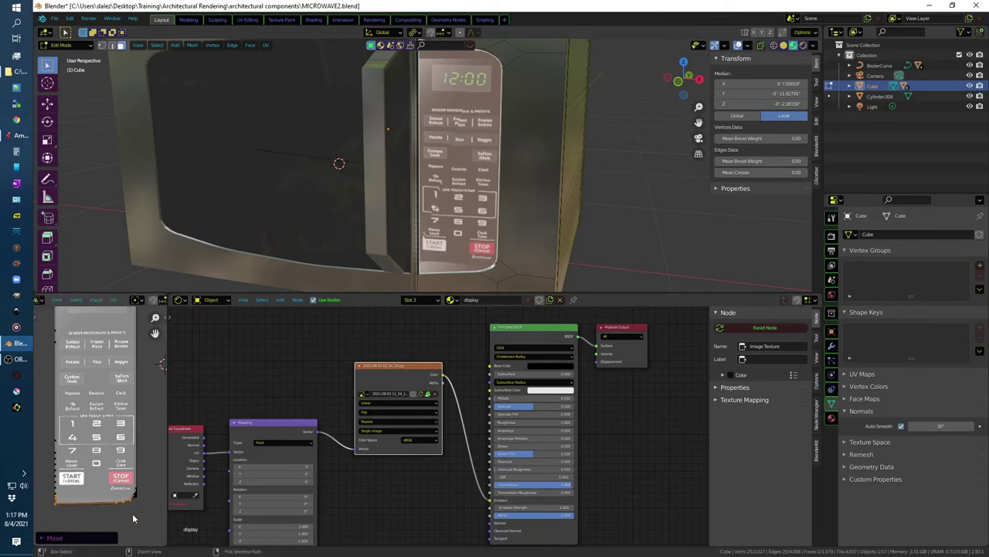
pyautogui.hotkey('ctrl', 'z')
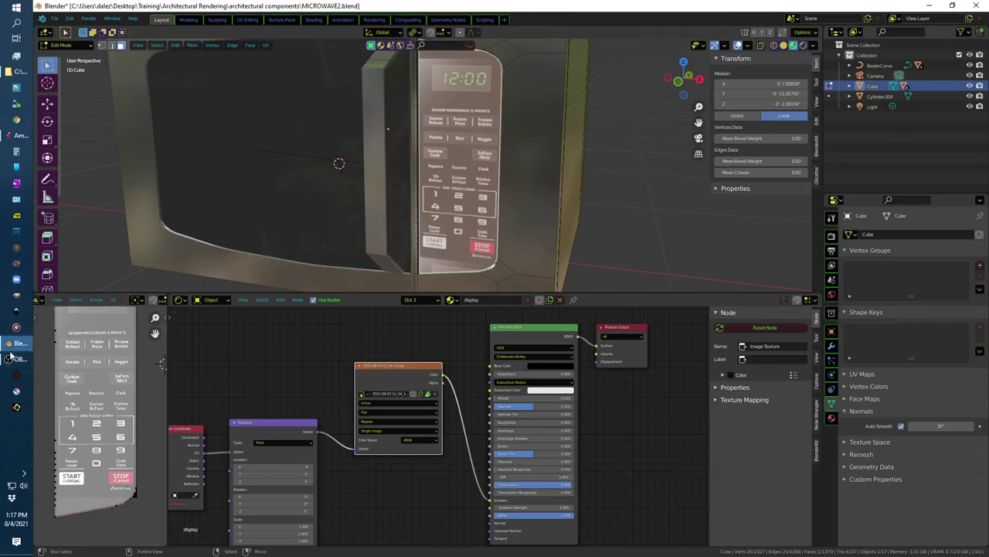
pyautogui.moveTo(16, 264)
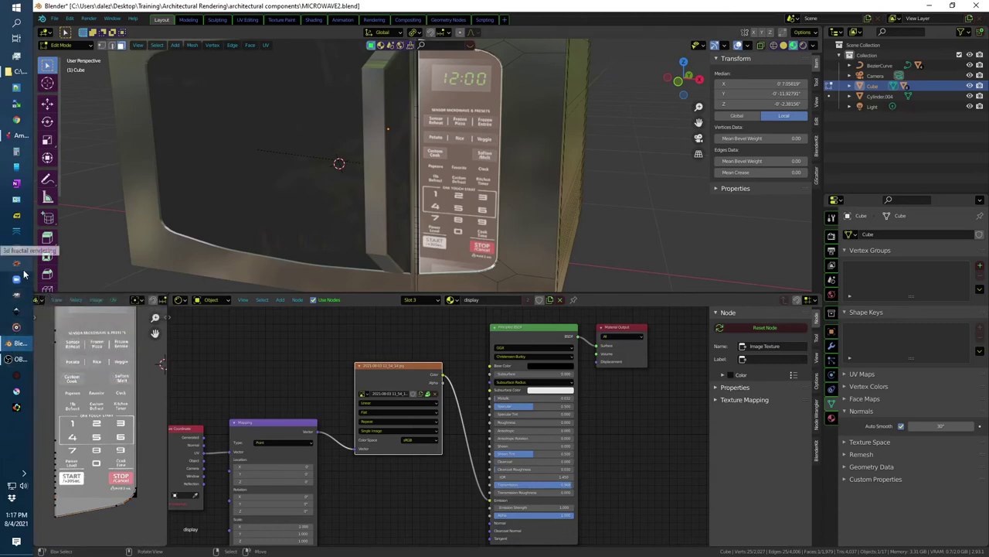
pyautogui.click(15, 296)
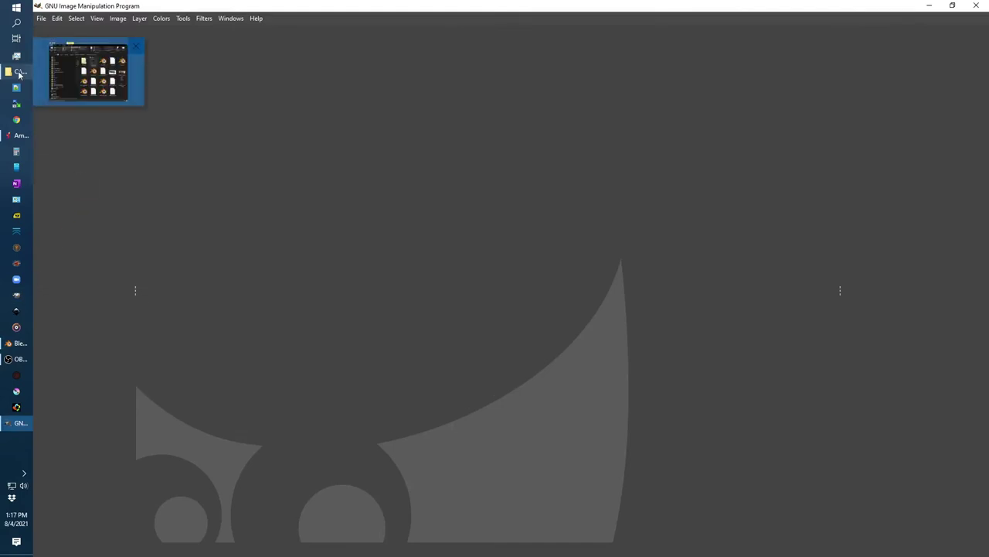
# Step: Open the keypad JPG in GIMP and enlarge its canvas from 203×530 to 203×600 with transparent fill
pyautogui.click(19, 73)
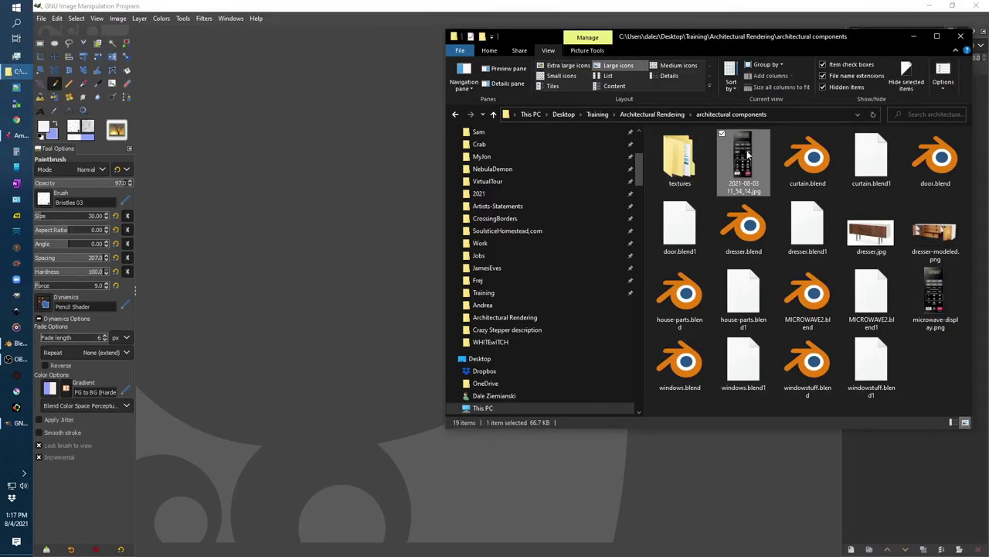
pyautogui.moveTo(748, 153); pyautogui.dragTo(334, 219)
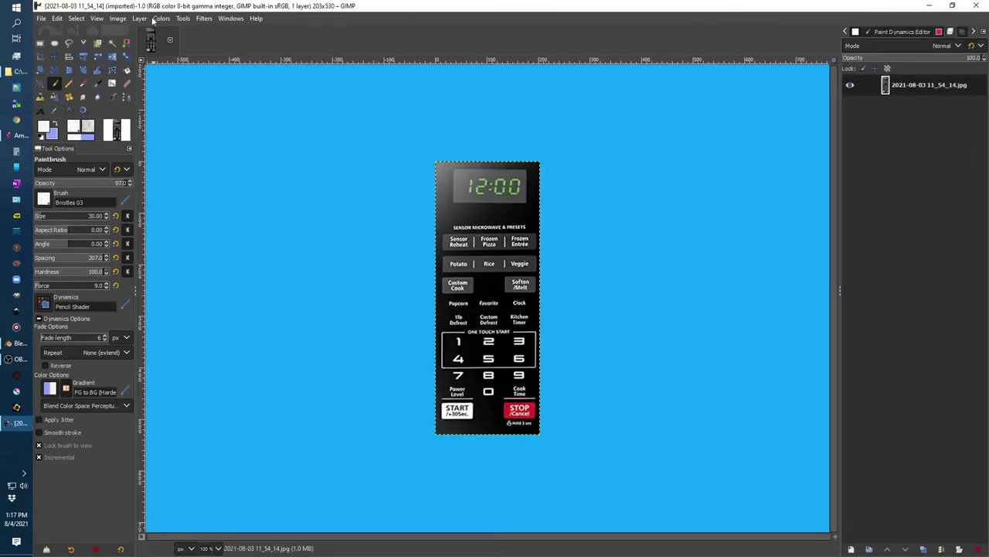
pyautogui.click(117, 18)
pyautogui.click(151, 104)
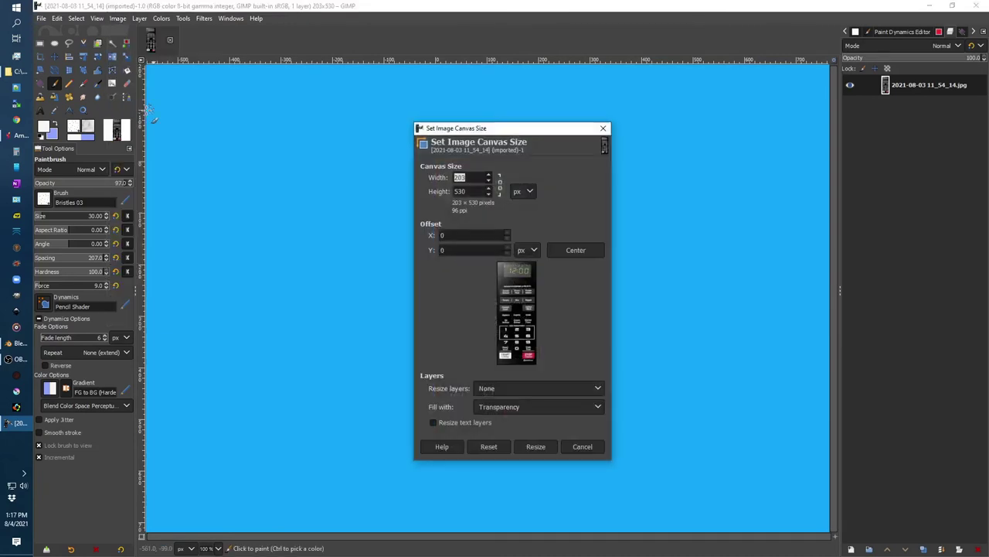
pyautogui.moveTo(568, 128); pyautogui.dragTo(713, 131)
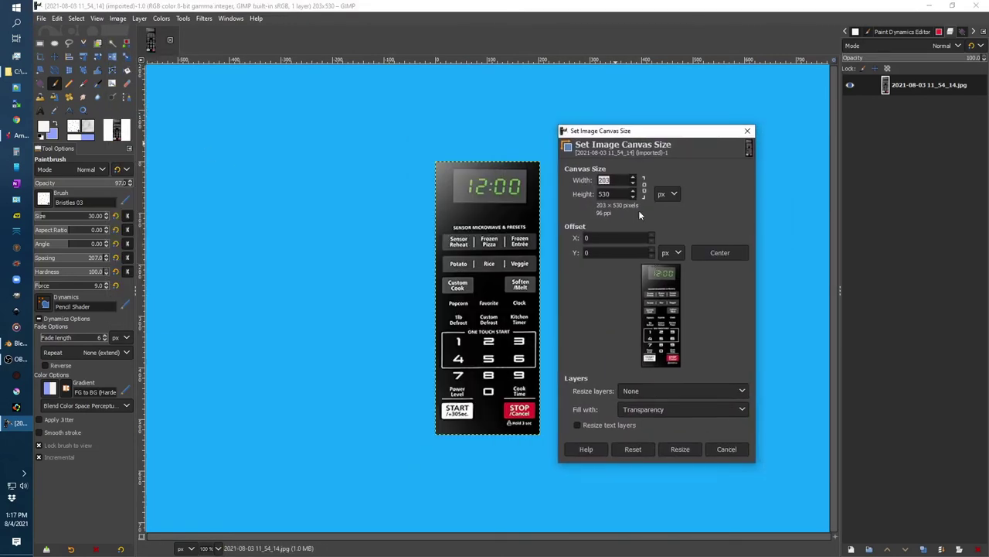
pyautogui.scroll(10, 635, 195)
pyautogui.write('600')
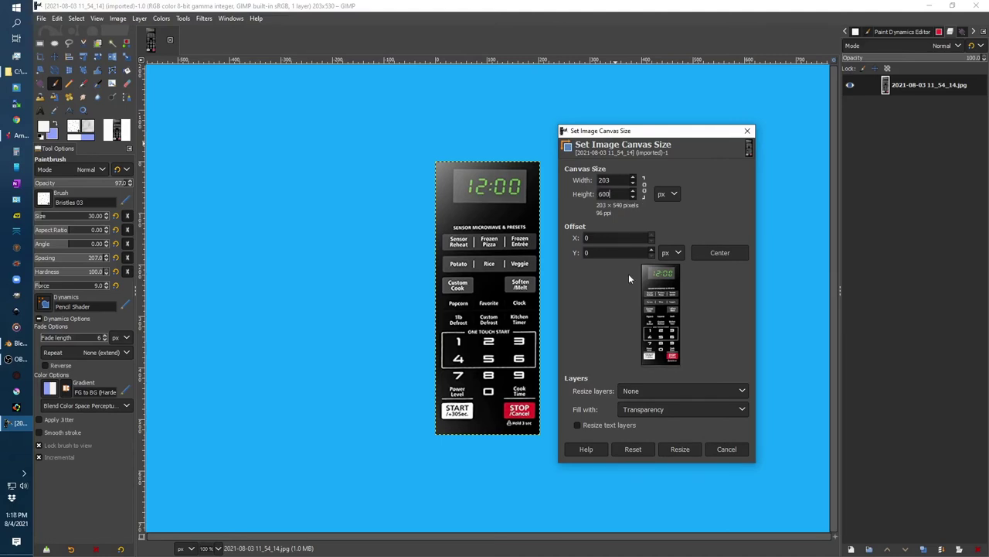
pyautogui.click(722, 412)
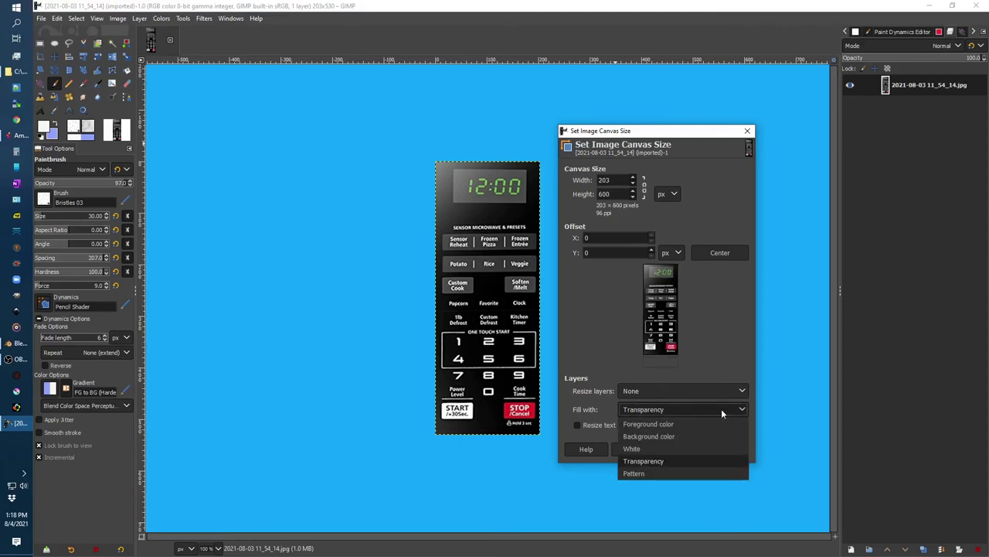
pyautogui.click(697, 459)
pyautogui.click(688, 449)
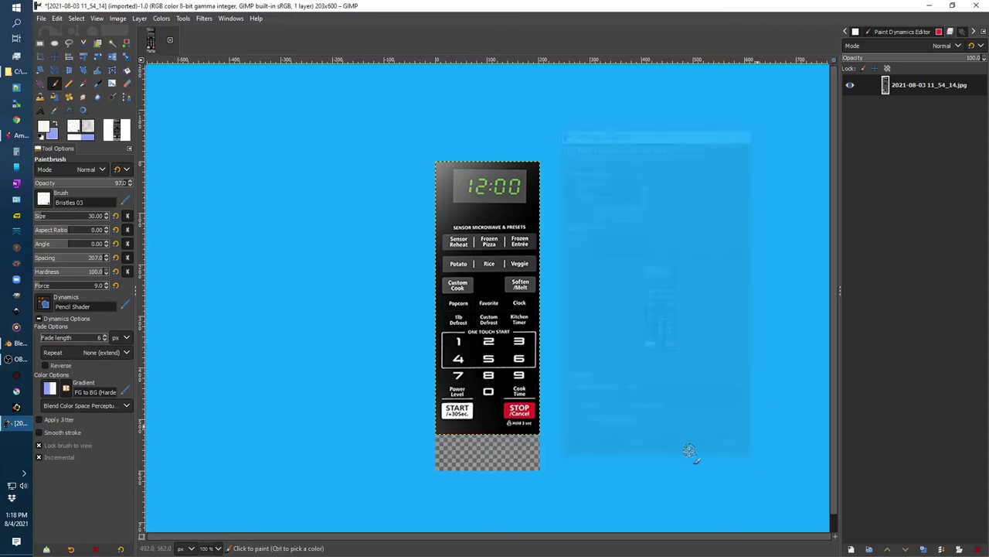
# Step: Rectangle-select the transparent strip at the bottom of the keypad image
pyautogui.click(40, 44)
pyautogui.moveTo(426, 428); pyautogui.dragTo(557, 436)
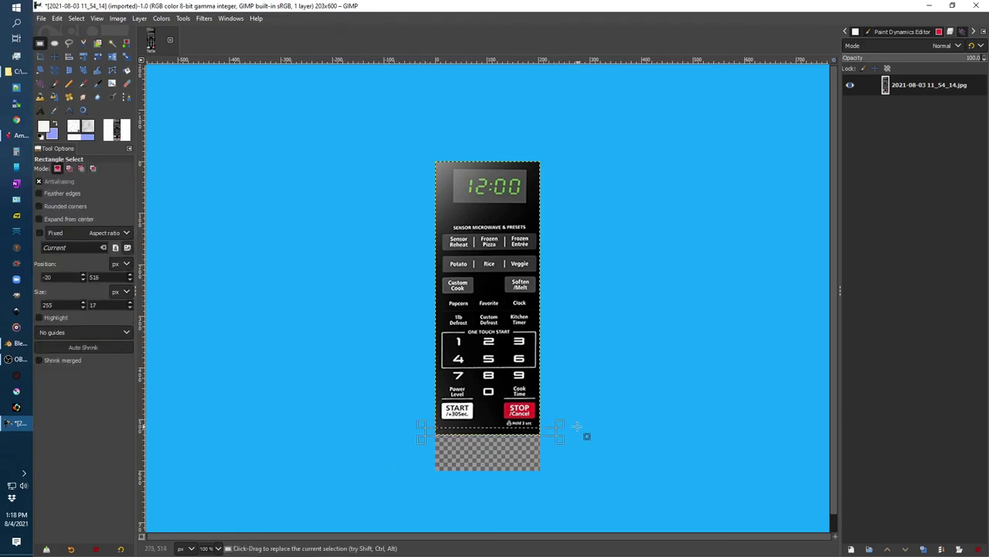
pyautogui.moveTo(486, 437); pyautogui.dragTo(483, 498)
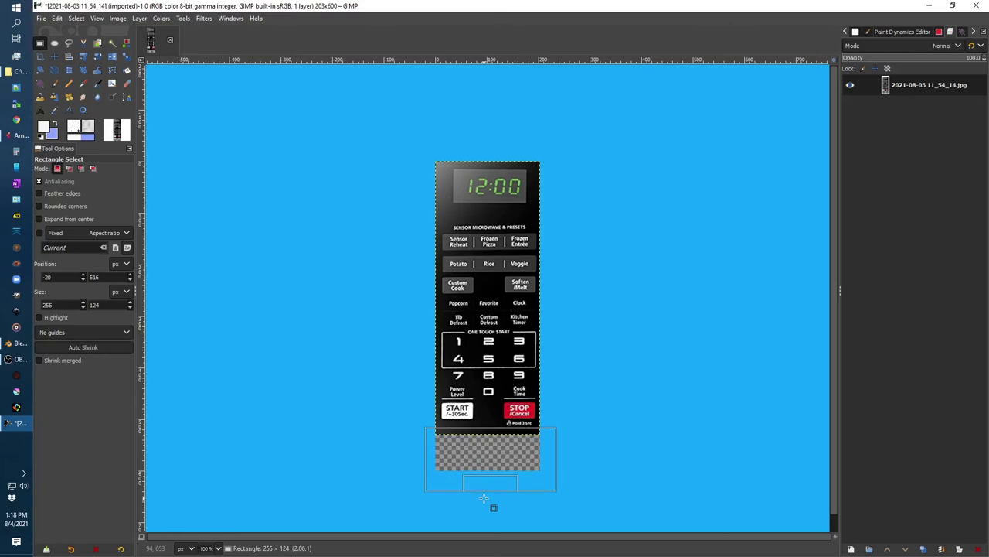
pyautogui.rightClick(586, 429)
pyautogui.click(585, 430)
pyautogui.click(579, 417)
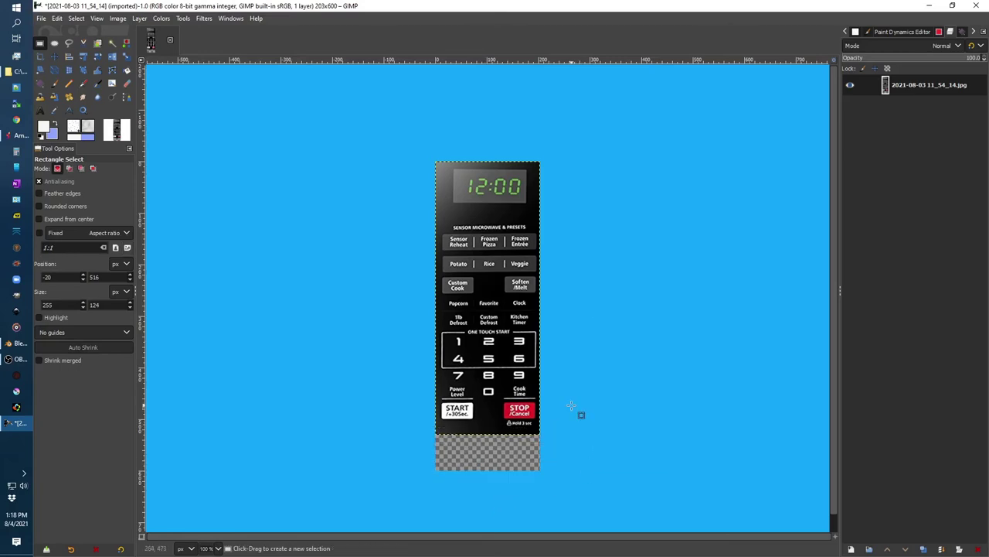
pyautogui.moveTo(430, 428); pyautogui.dragTo(552, 437)
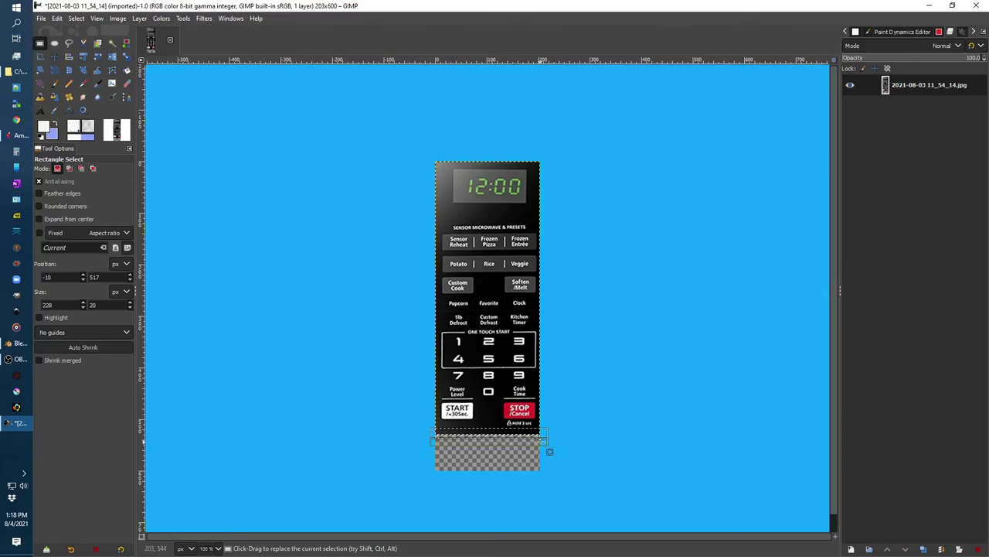
pyautogui.moveTo(551, 440); pyautogui.dragTo(550, 454)
pyautogui.moveTo(551, 468); pyautogui.dragTo(550, 478)
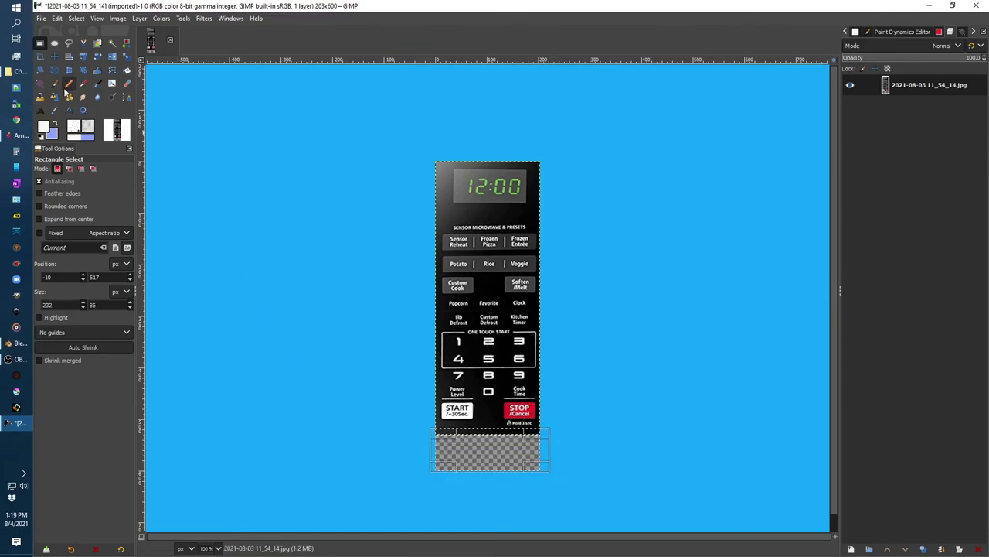
# Step: Set the background colour to white and switch the Bucket Fill tool to BG color fill
pyautogui.click(52, 135)
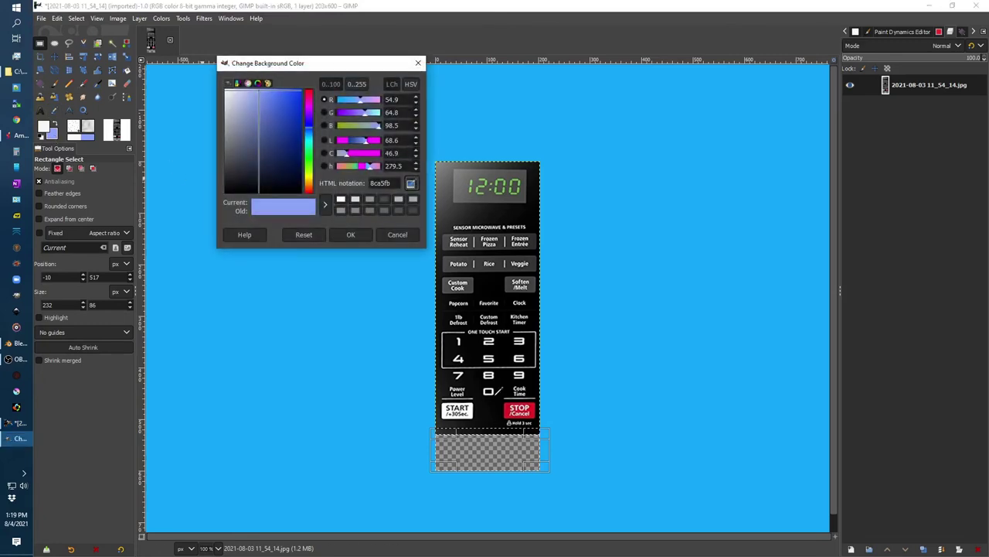
pyautogui.click(340, 199)
pyautogui.click(350, 234)
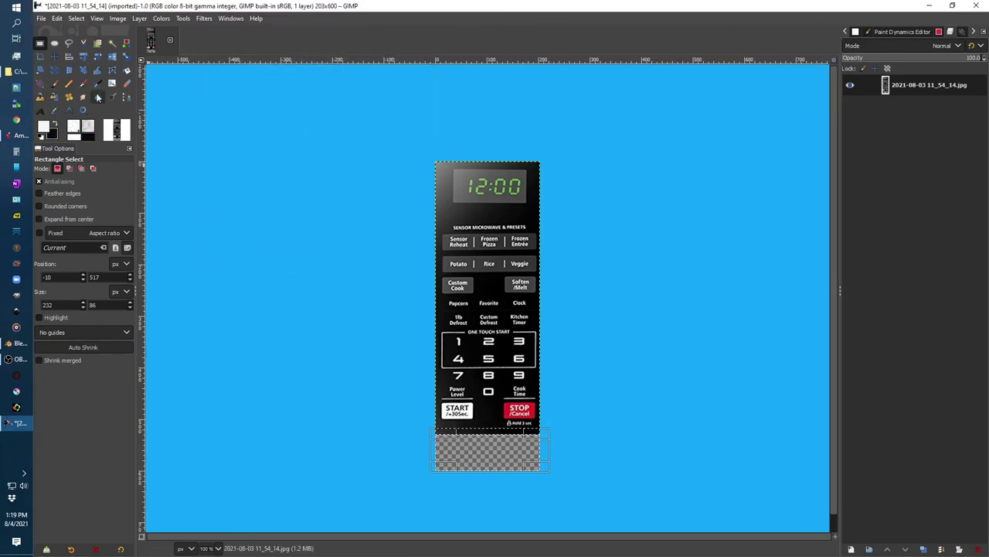
pyautogui.click(128, 70)
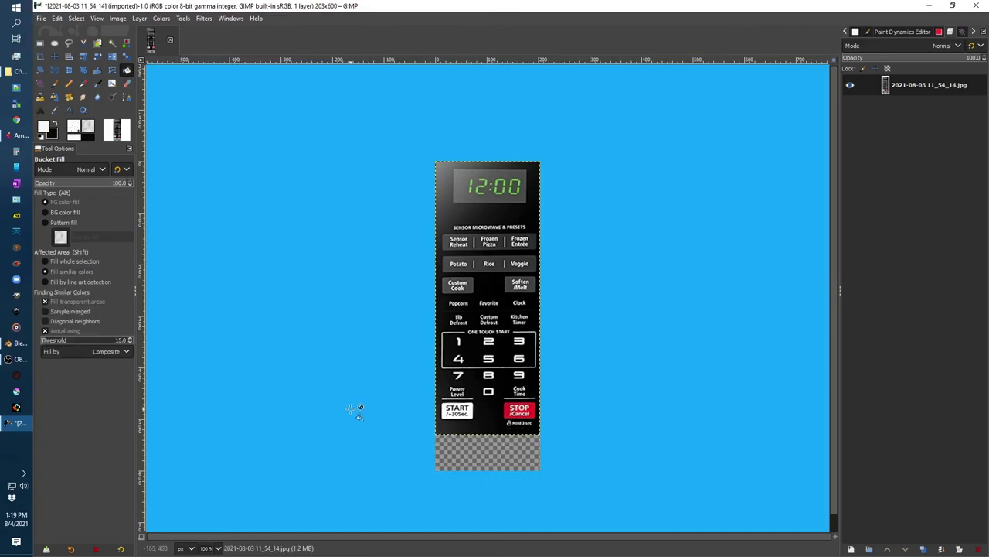
pyautogui.click(54, 214)
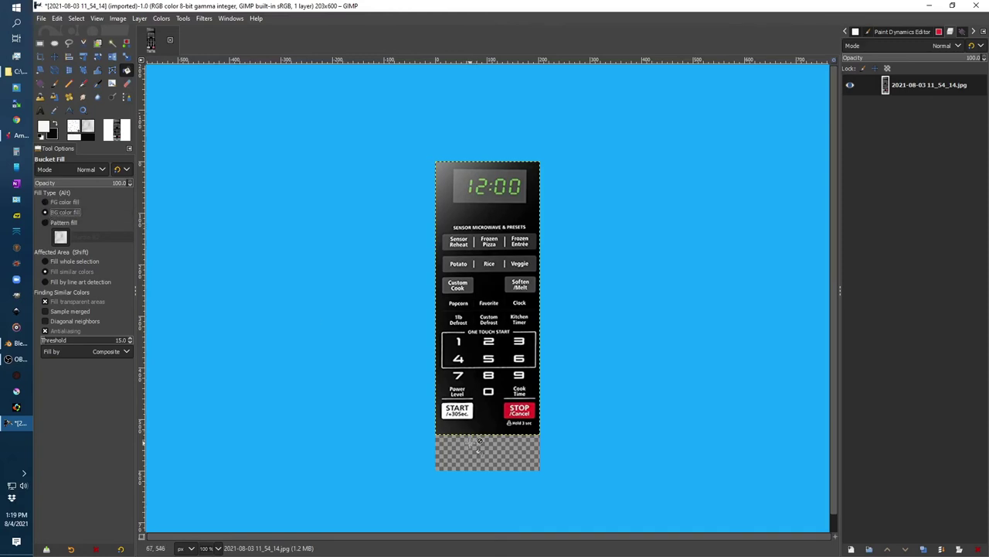
pyautogui.click(870, 550)
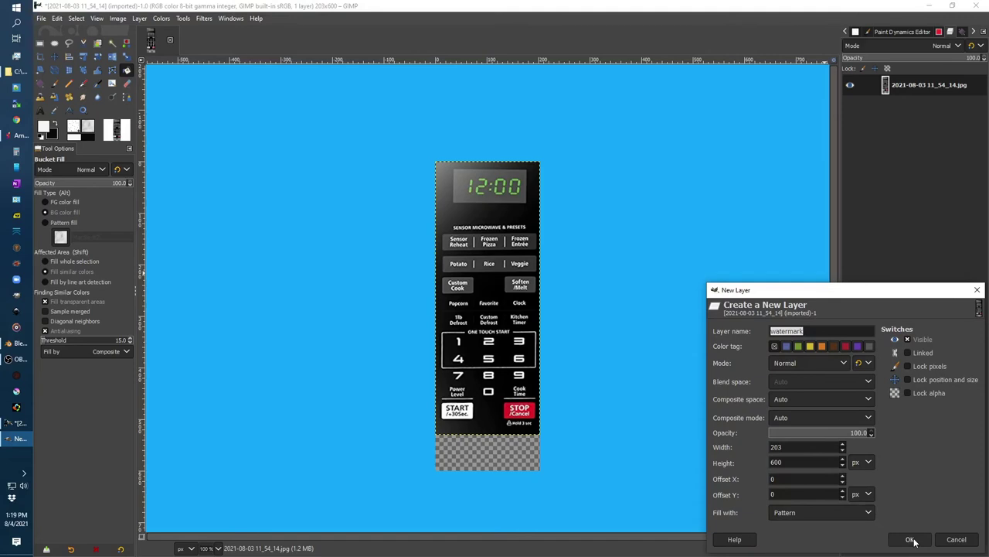
# Step: Put the keypad image layer above the watermark layer and bucket-fill the empty bottom strip black
pyautogui.click(911, 540)
pyautogui.press('a')
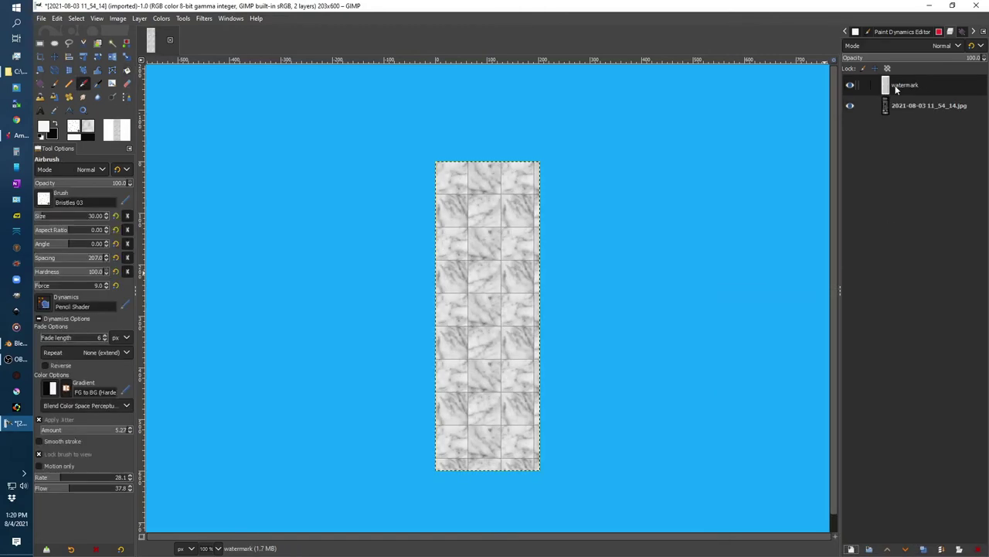
pyautogui.moveTo(896, 90); pyautogui.dragTo(887, 108)
pyautogui.click(888, 108)
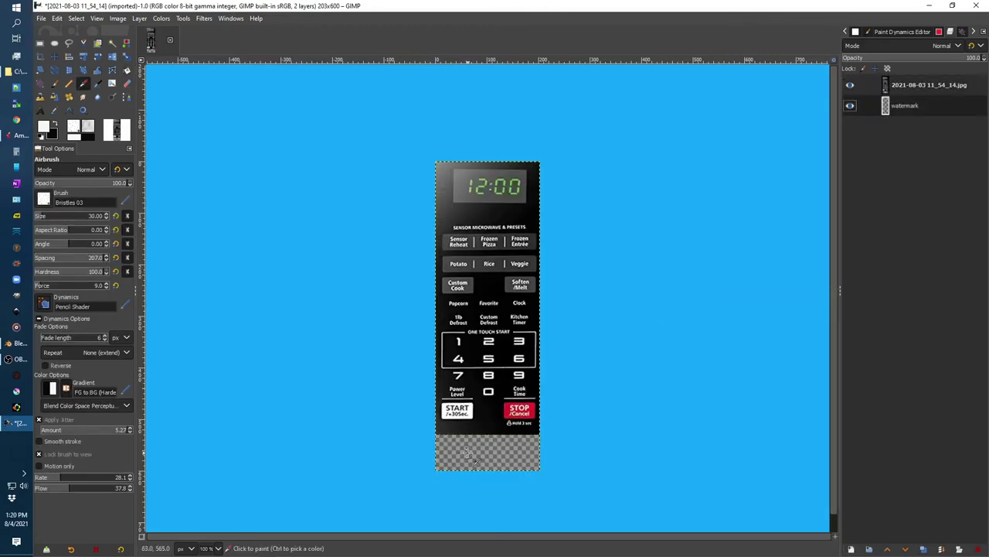
pyautogui.click(127, 69)
pyautogui.click(453, 449)
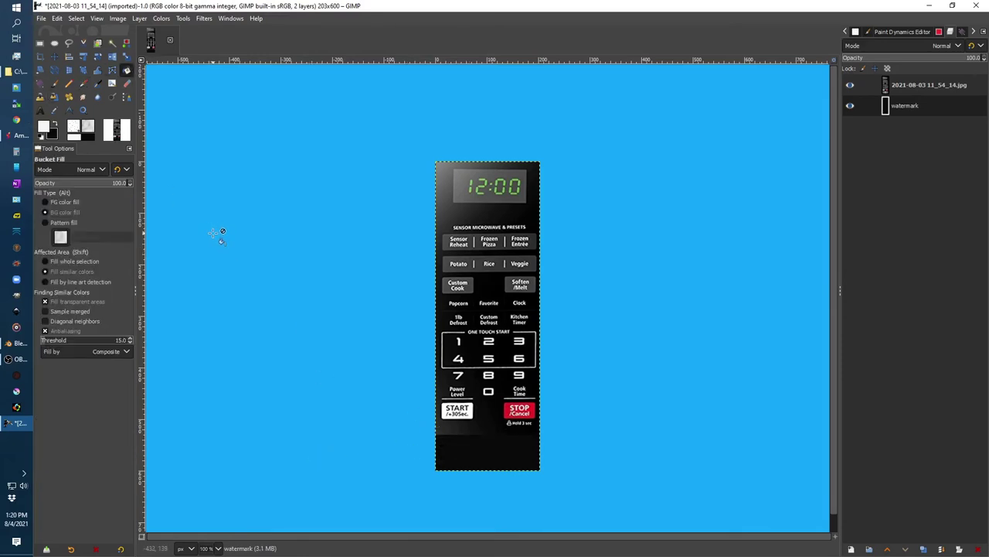
# Step: Touch up the bottom of the panel image with the Healing and Pencil tools
pyautogui.click(69, 98)
pyautogui.keyDown('ctrl'); pyautogui.click(452, 445); pyautogui.keyUp('ctrl')
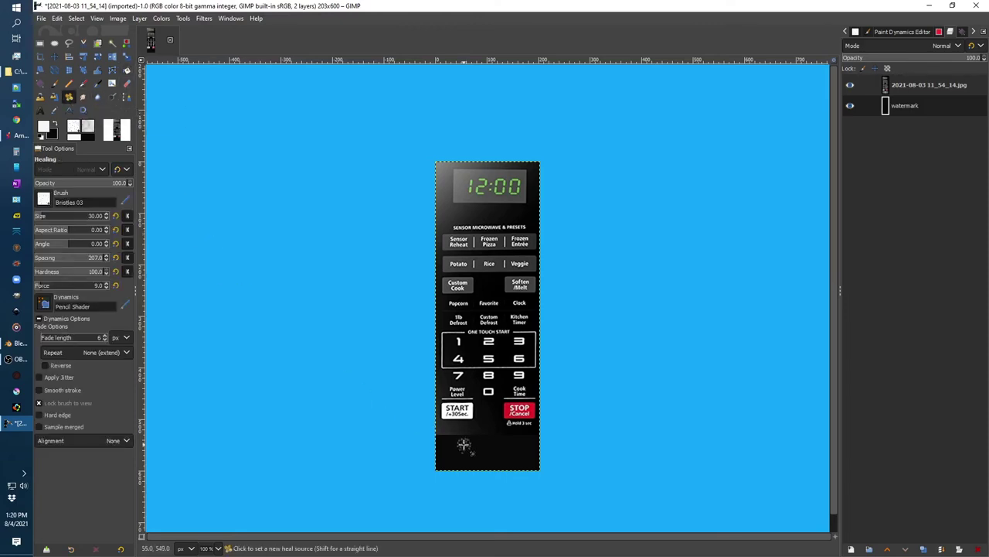
pyautogui.click(913, 88)
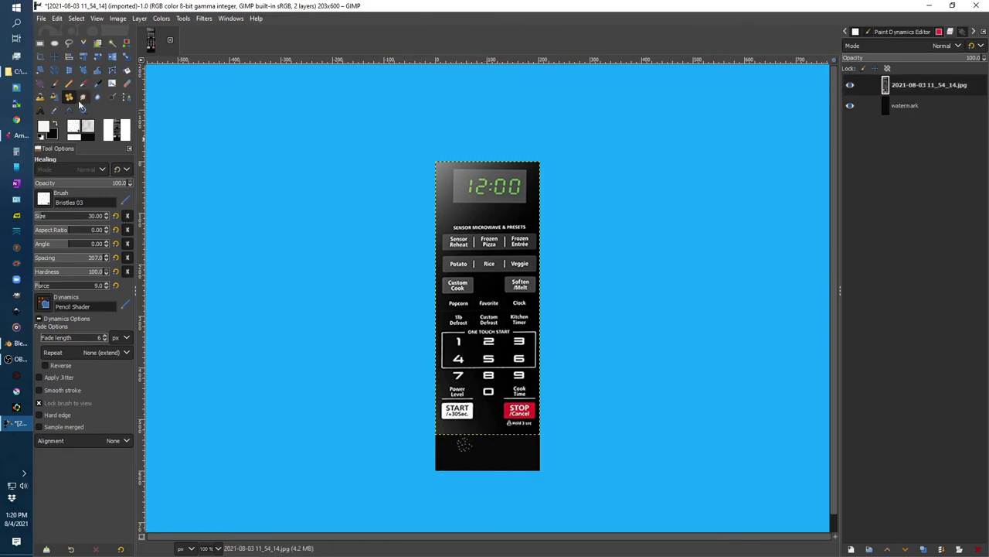
pyautogui.press('p')
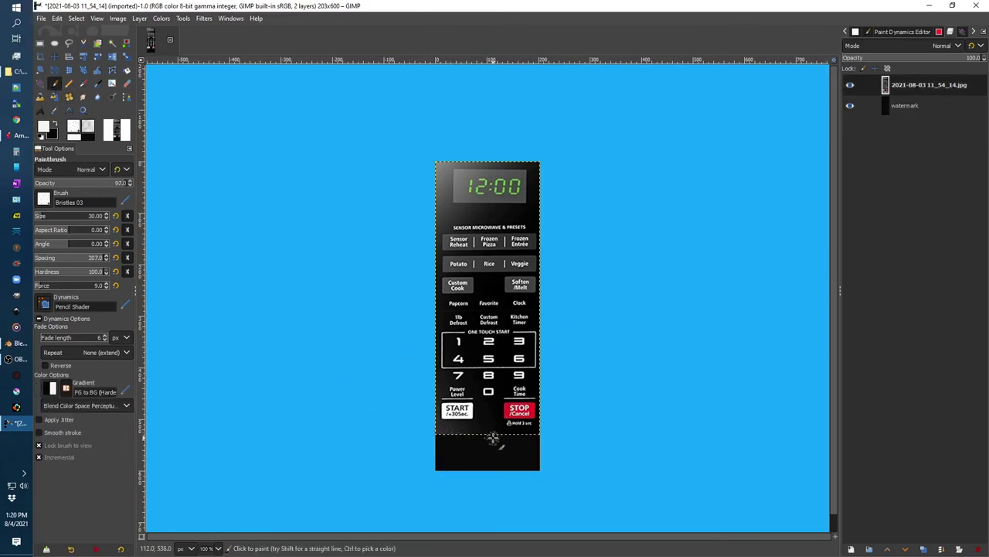
pyautogui.click(68, 84)
pyautogui.moveTo(443, 428); pyautogui.dragTo(486, 460)
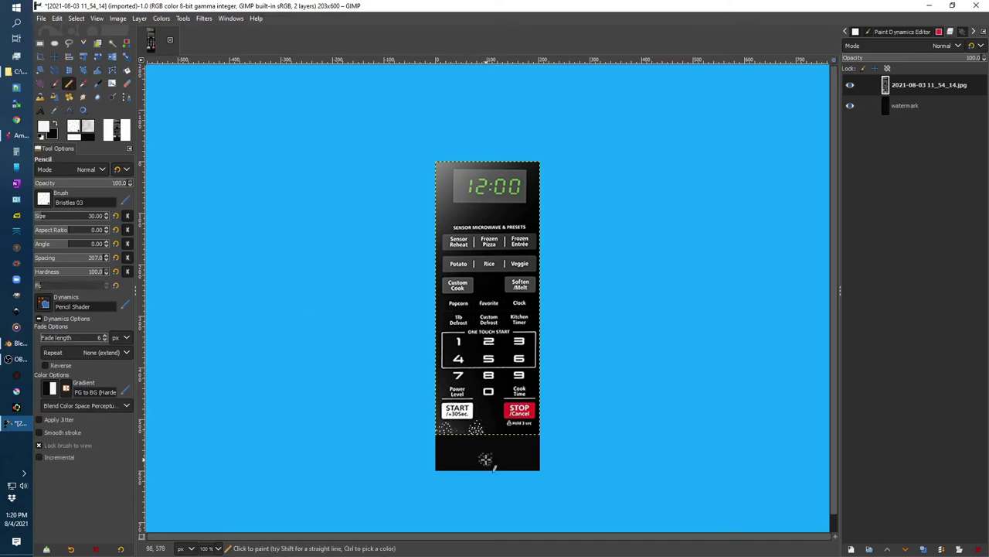
# Step: Export the edited image as microwave-display.png, replacing the existing PNG file
pyautogui.rightClick(581, 405)
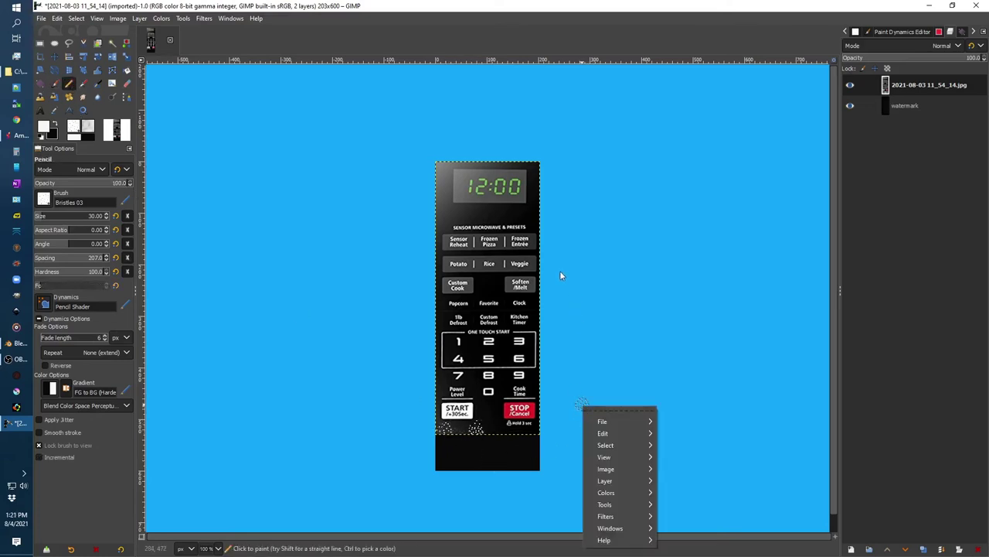
pyautogui.press('Escape')
pyautogui.click(41, 18)
pyautogui.click(69, 120)
pyautogui.click(574, 374)
pyautogui.click(41, 18)
pyautogui.click(81, 183)
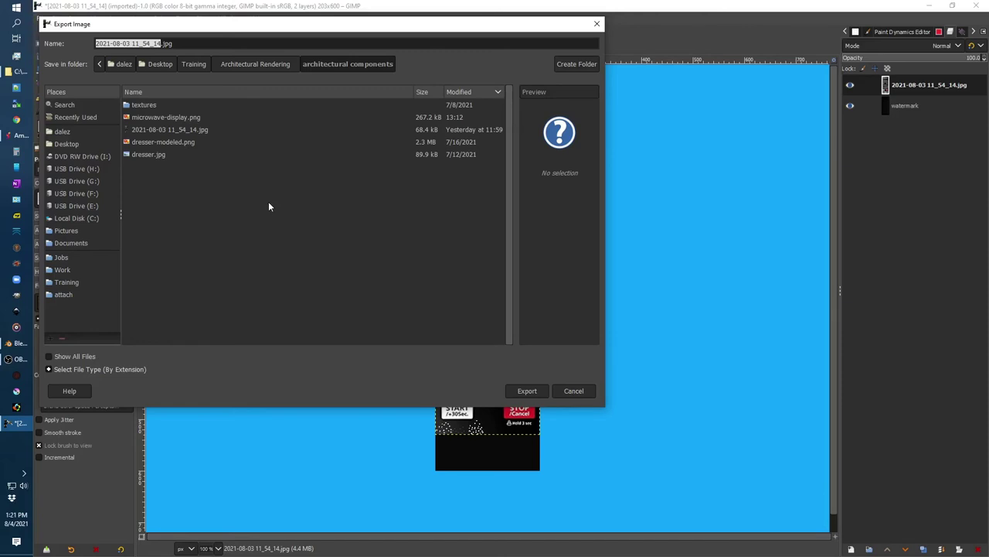
pyautogui.doubleClick(165, 117)
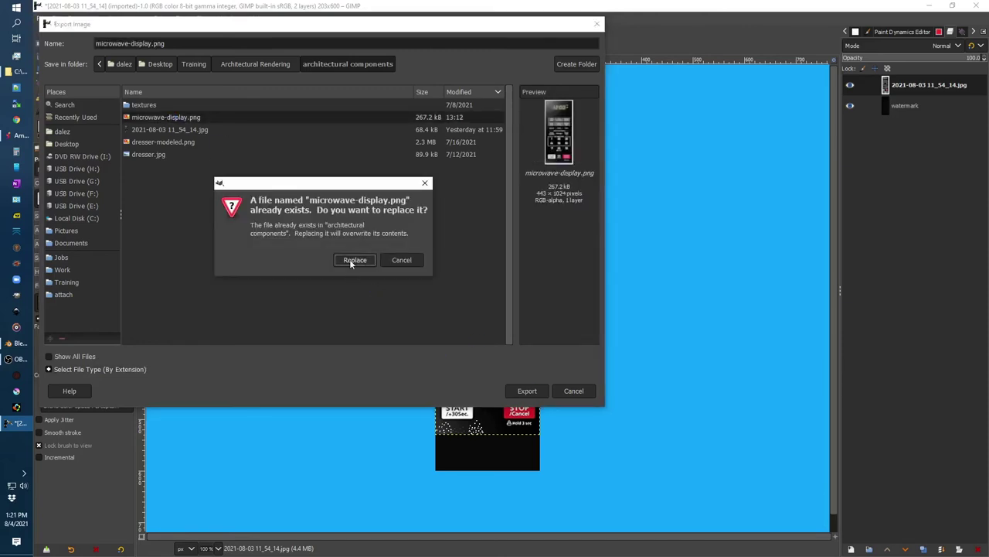
pyautogui.click(354, 260)
pyautogui.click(498, 401)
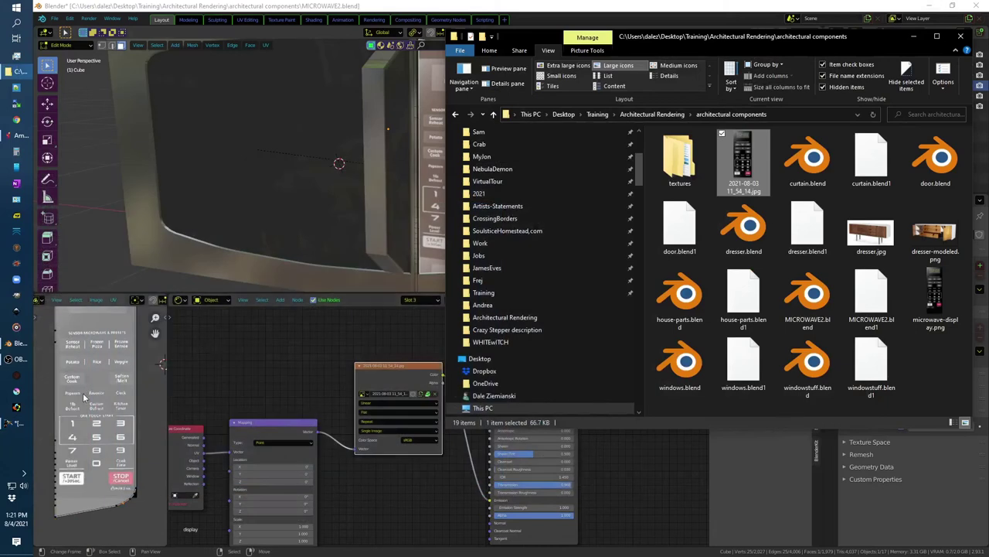
# Step: Replace the old image node with the keypad jpg, wired from Mapping into Emission
pyautogui.click(378, 367)
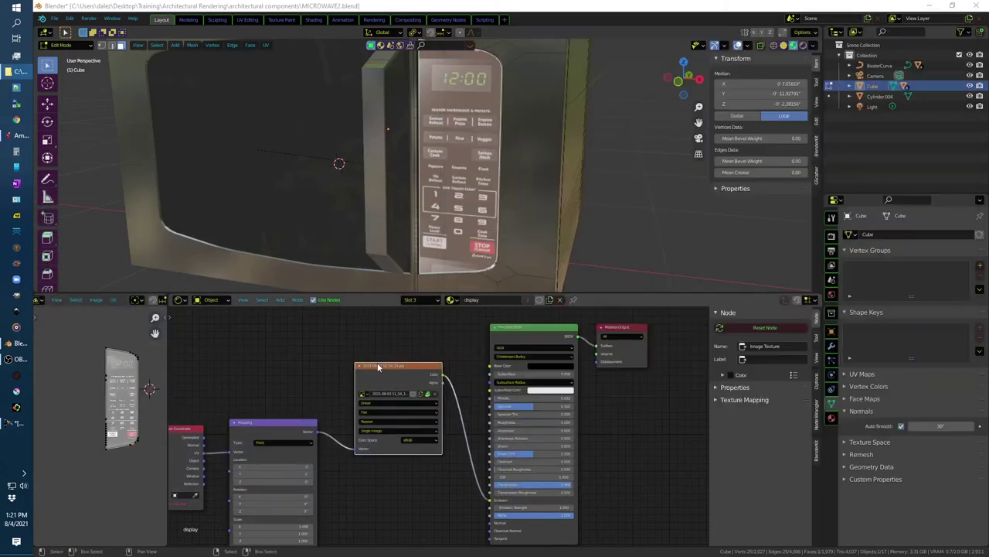
pyautogui.press('Delete')
pyautogui.click(10, 74)
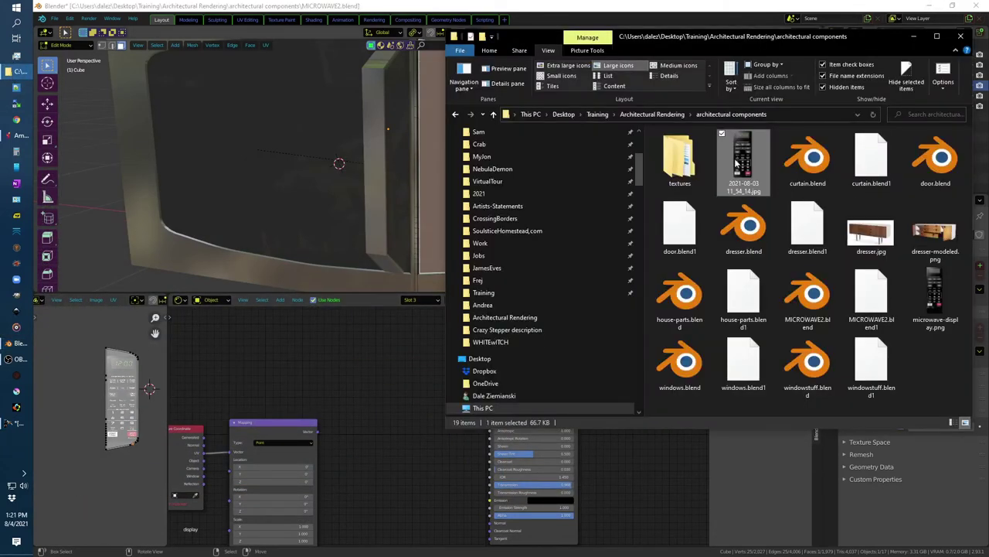
pyautogui.moveTo(735, 162); pyautogui.dragTo(386, 422)
pyautogui.moveTo(317, 430); pyautogui.dragTo(340, 473)
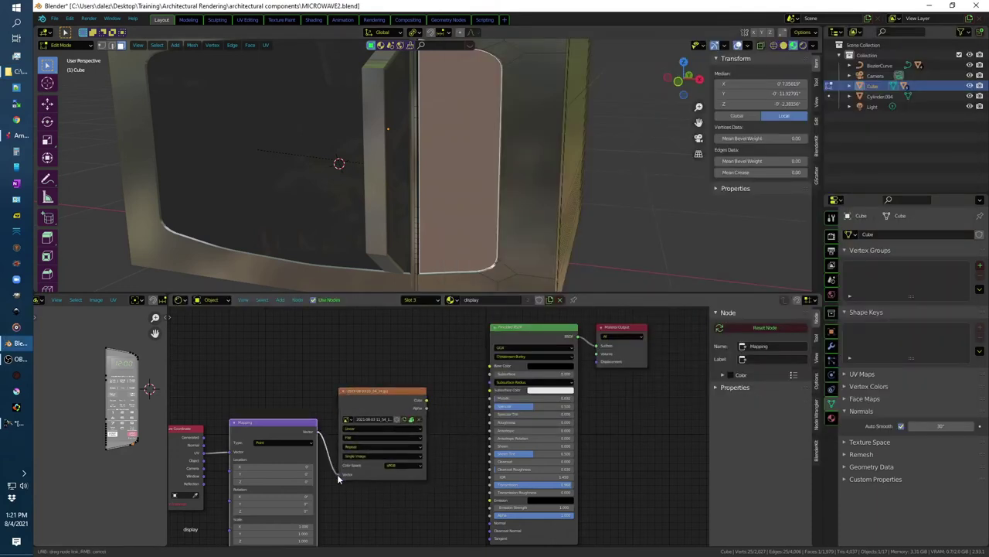
pyautogui.moveTo(426, 399); pyautogui.dragTo(492, 500)
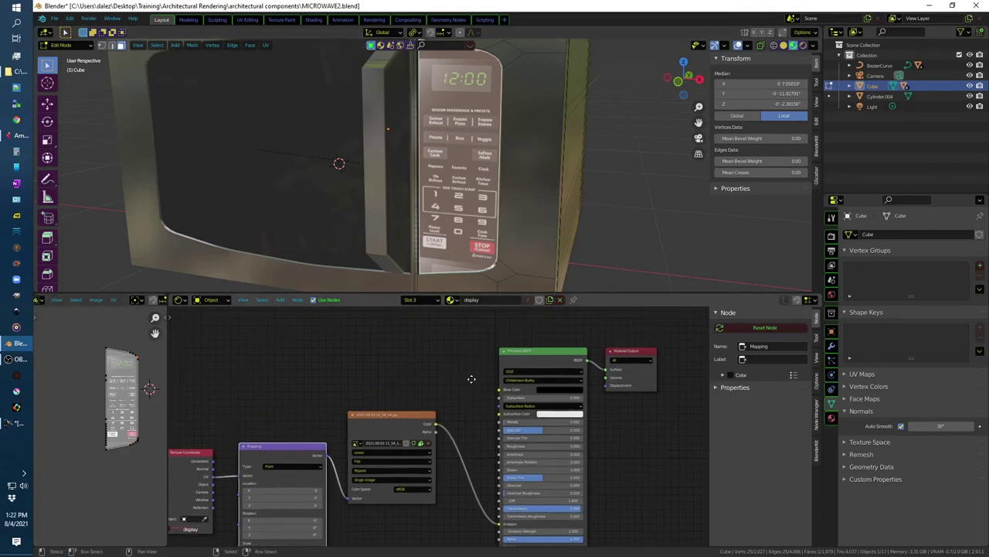
pyautogui.scroll(3, 414, 450)
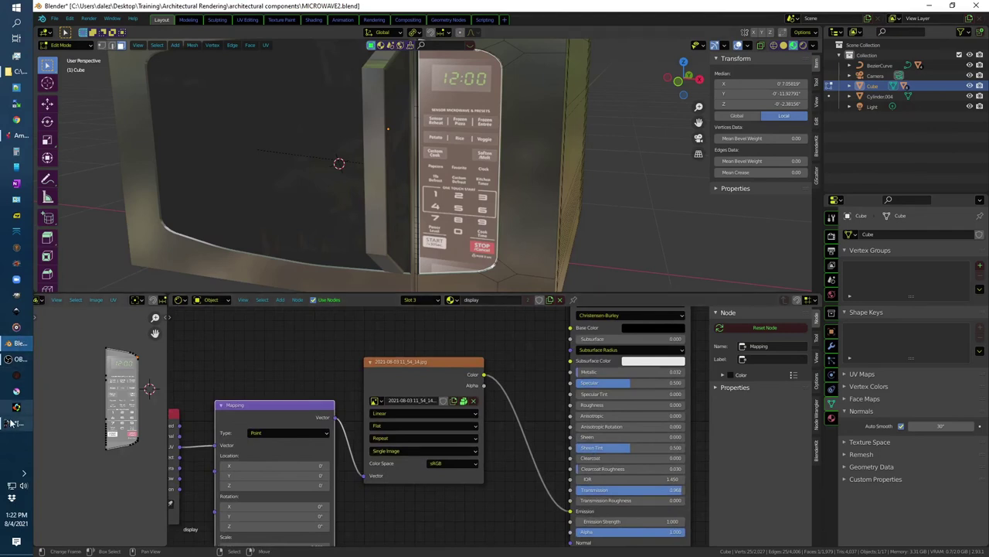
# Step: Drag microwave-display.png from the architectural components folder into the Shader Editor as an image node
pyautogui.click(16, 423)
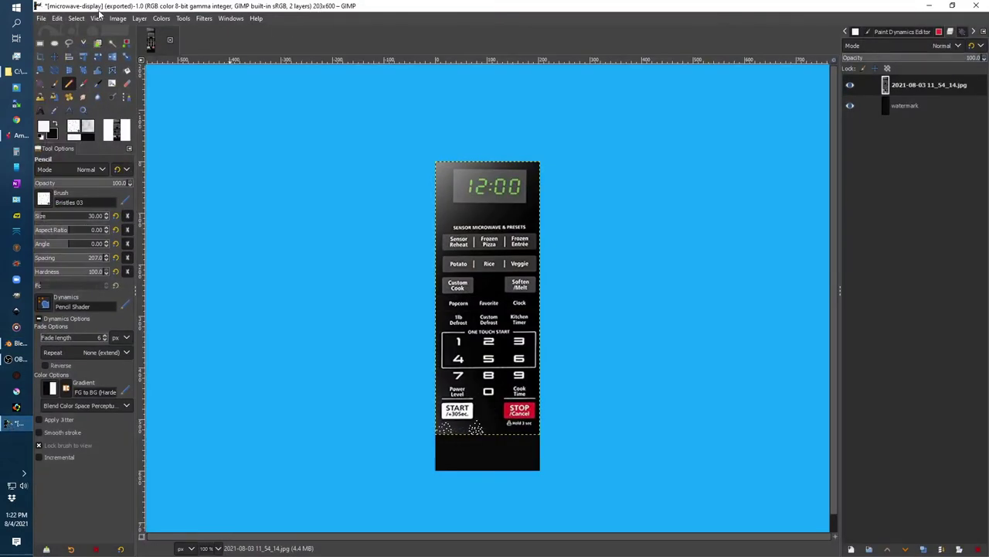
pyautogui.click(16, 71)
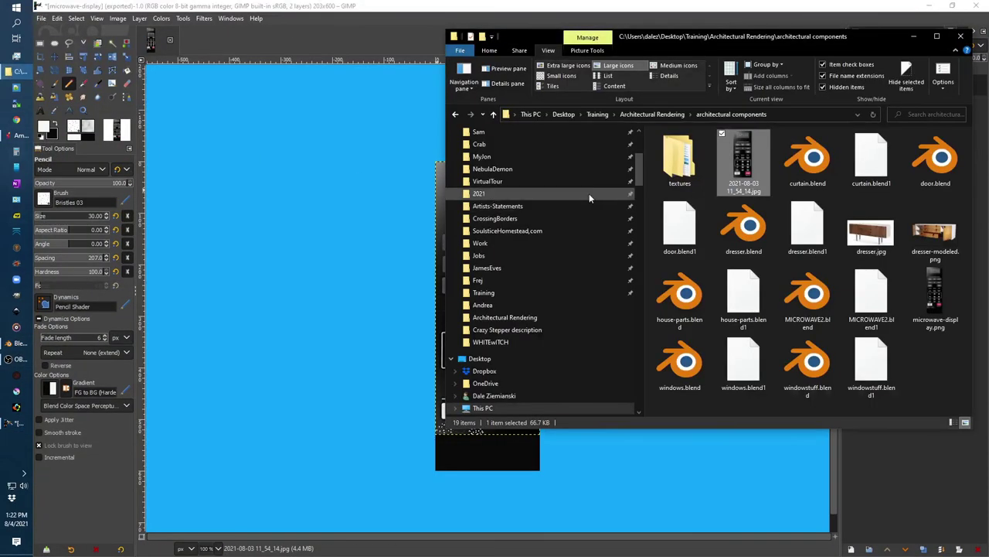
pyautogui.hotkey('alt', 'Tab')
pyautogui.hotkey('alt', 'Tab')
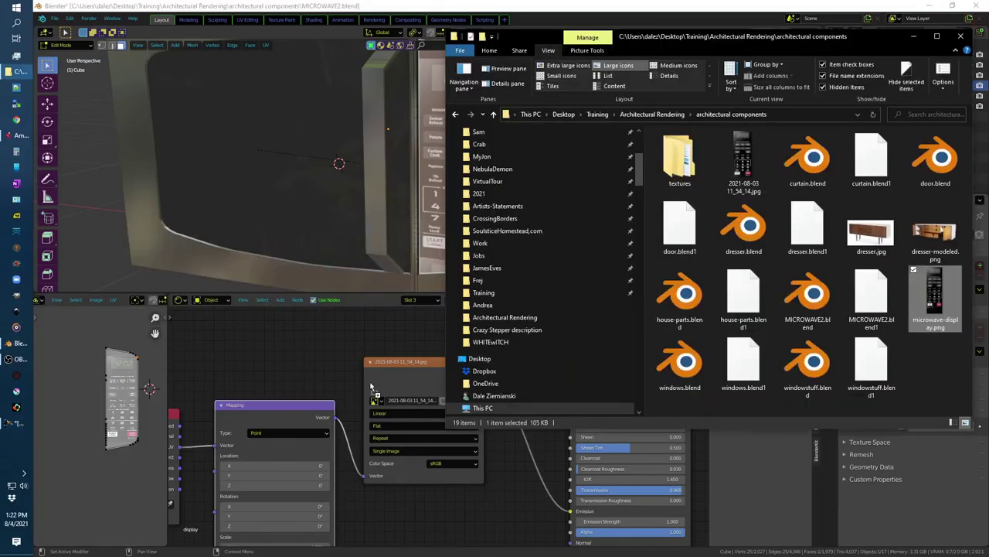
pyautogui.moveTo(935, 297)
pyautogui.mouseDown()
pyautogui.moveTo(399, 366)
pyautogui.moveTo(548, 393)
pyautogui.mouseUp()
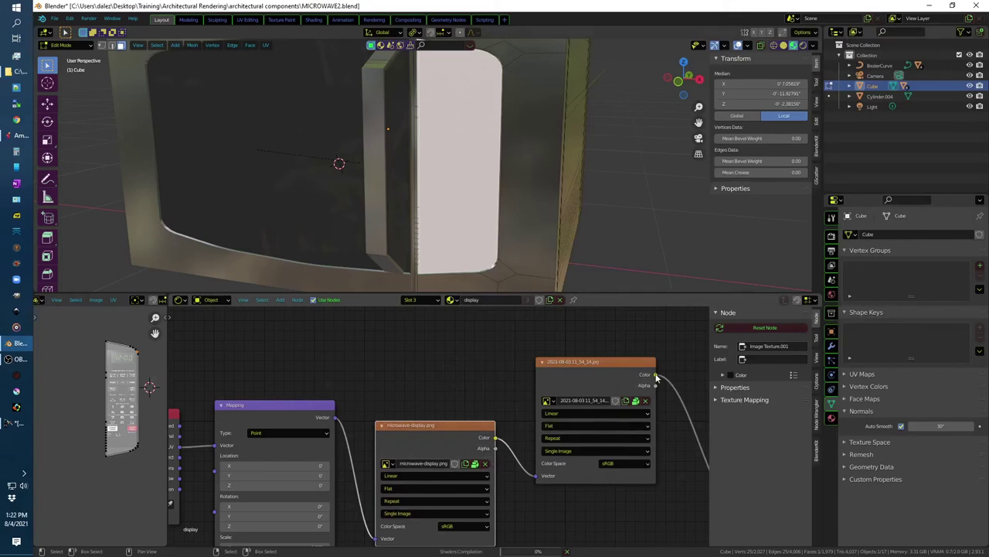
# Step: Link the microwave-display.png colour to Emission and delete the old 2021-08-03 image node
pyautogui.moveTo(535, 479); pyautogui.dragTo(632, 475)
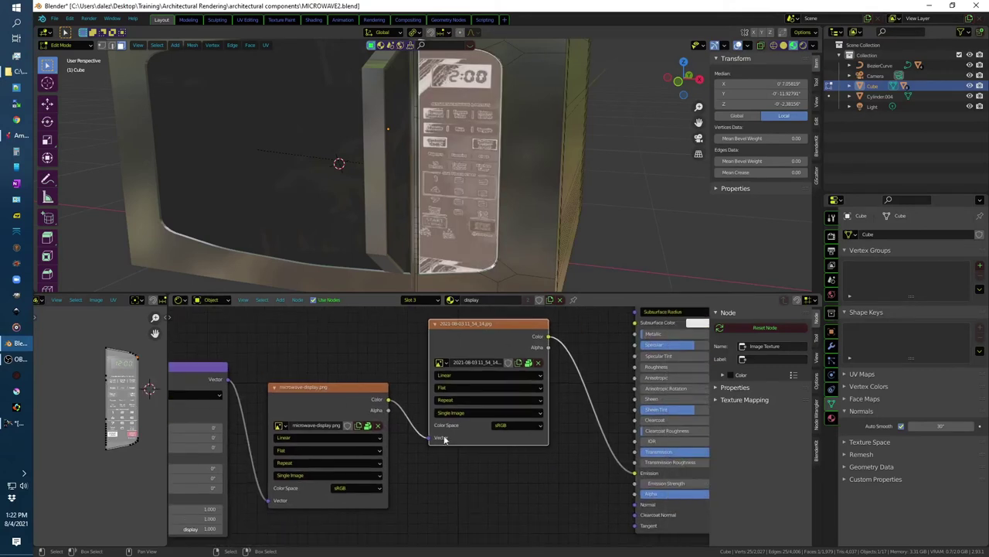
pyautogui.press('x')
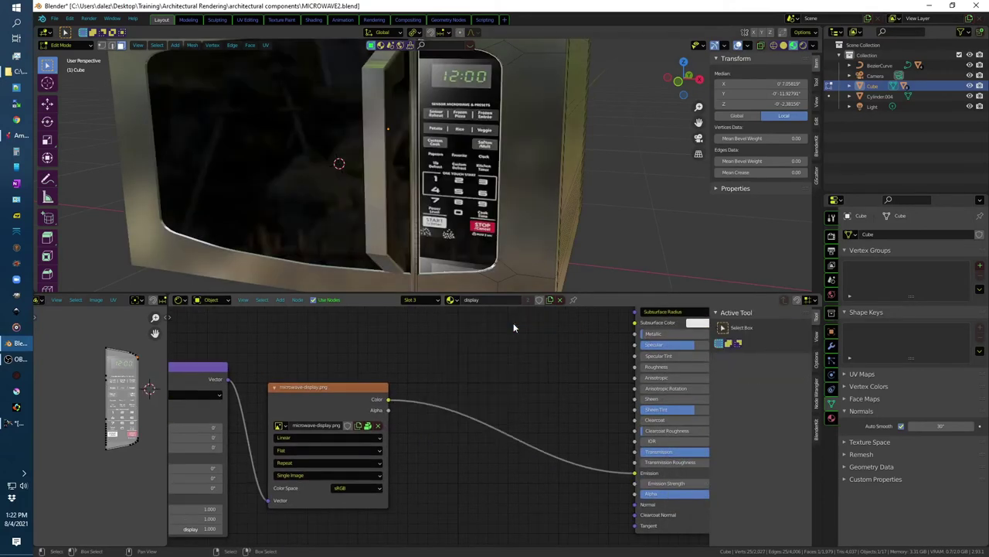
pyautogui.keyDown('ctrl'); pyautogui.hscroll(-5, 231, 408); pyautogui.keyUp('ctrl')
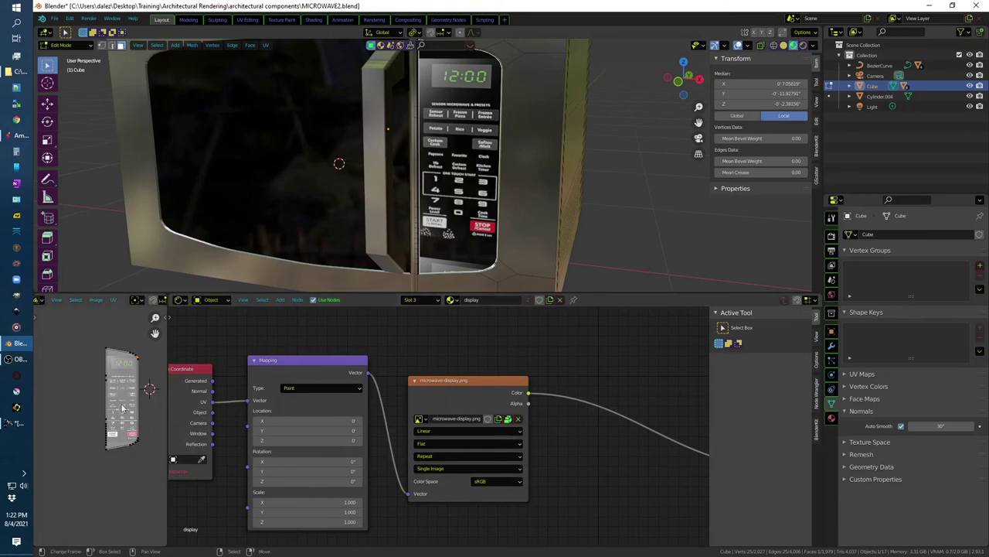
# Step: Rescale the panel's UV island along Y so the keypad fits, then return to Object Mode
pyautogui.press('s')
pyautogui.press('y')
pyautogui.scroll(2, 145, 367)
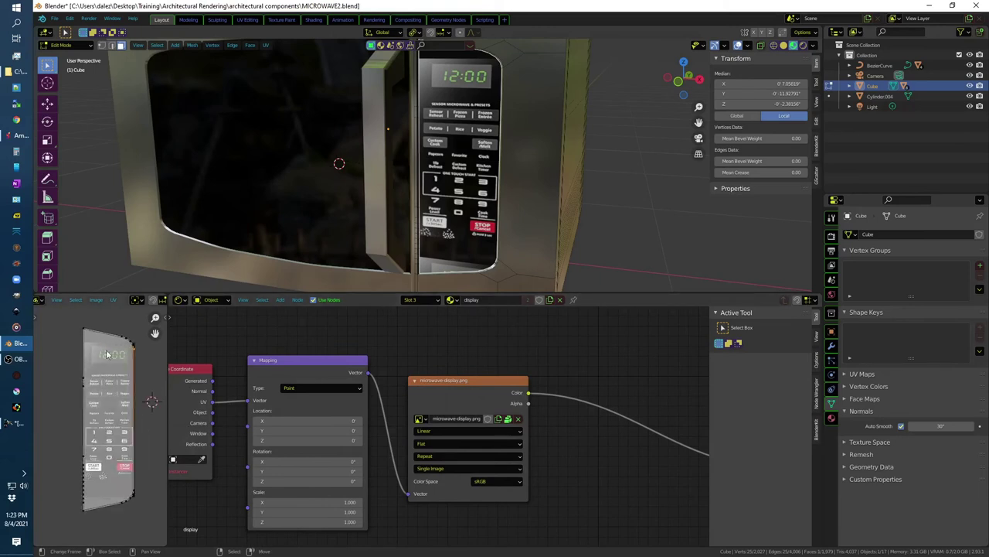
pyautogui.scroll(-2, 115, 303)
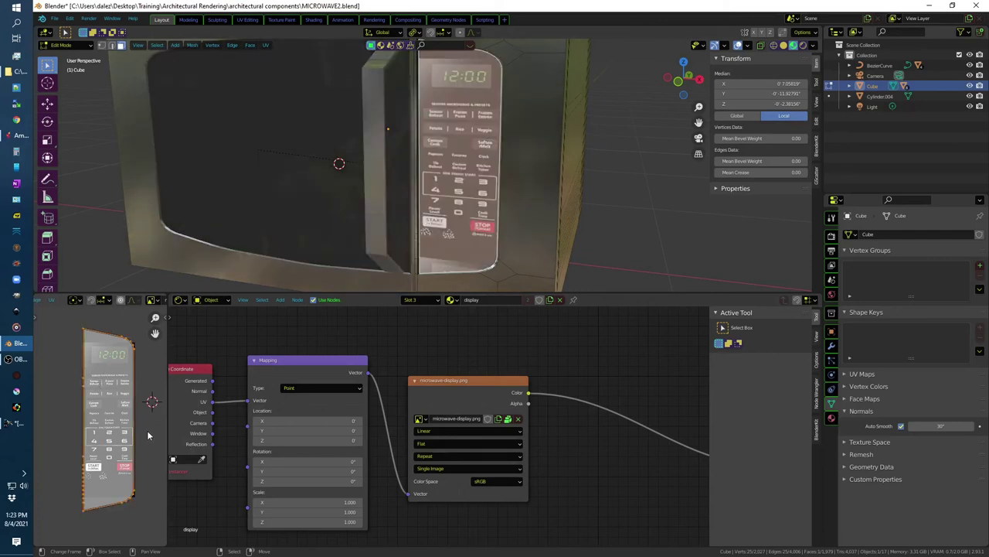
pyautogui.press('s')
pyautogui.press('y')
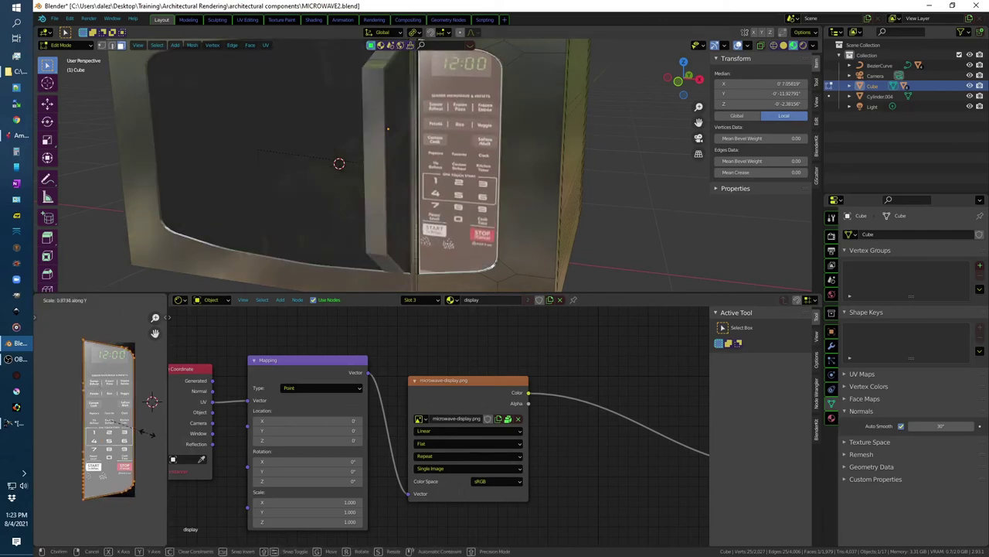
pyautogui.click(147, 438)
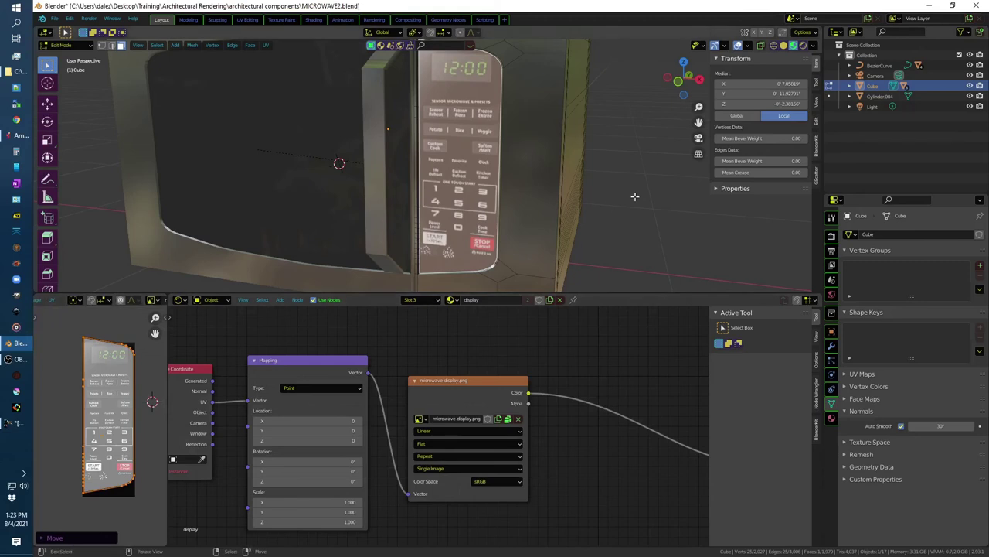
pyautogui.hotkey('alt', 'a')
pyautogui.moveTo(636, 194); pyautogui.dragTo(634, 206, button='middle')
pyautogui.scroll(-5, 634, 205)
pyautogui.press('Tab')
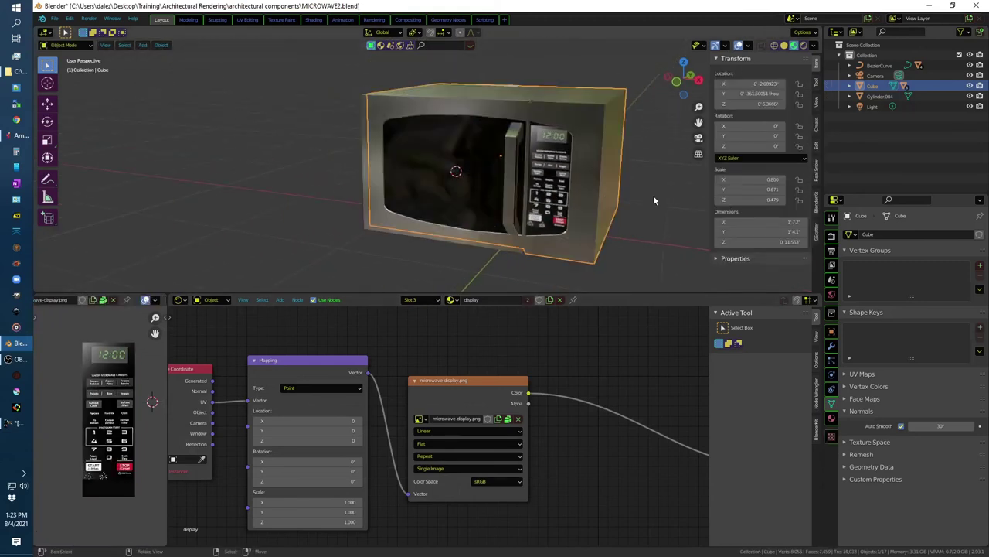
# Step: Give the microwave's feet the black plastic material
pyautogui.moveTo(660, 193); pyautogui.dragTo(557, 207, button='middle')
pyautogui.click(388, 235)
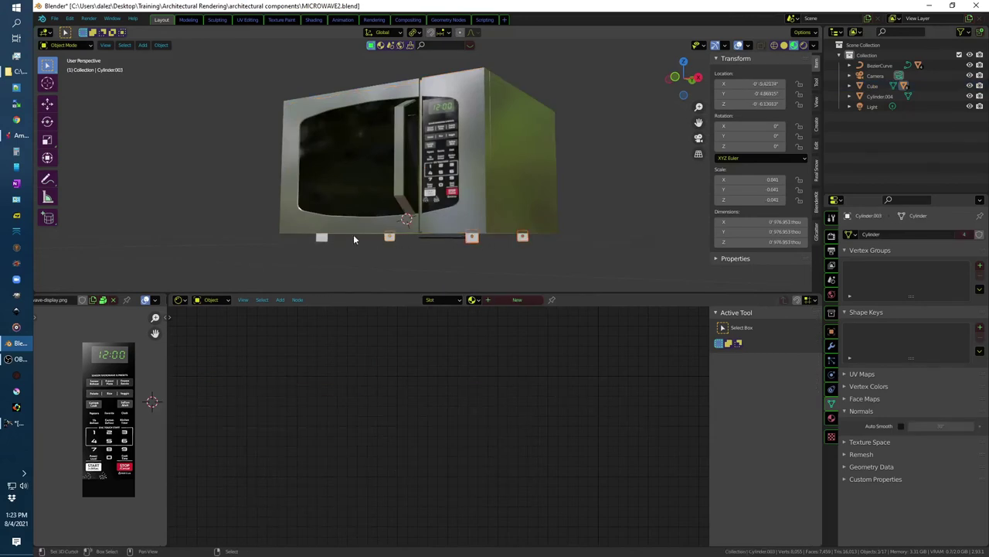
pyautogui.click(473, 299)
pyautogui.click(503, 336)
# Step: Enlarge the viewport, select the microwave body and enter Edit Mode
pyautogui.moveTo(614, 194)
pyautogui.mouseDown(button='middle')
pyautogui.moveTo(620, 212)
pyautogui.moveTo(603, 232)
pyautogui.mouseUp(button='middle')
pyautogui.moveTo(569, 295); pyautogui.dragTo(572, 507)
pyautogui.moveTo(589, 368); pyautogui.dragTo(614, 371, button='middle')
pyautogui.click(493, 206)
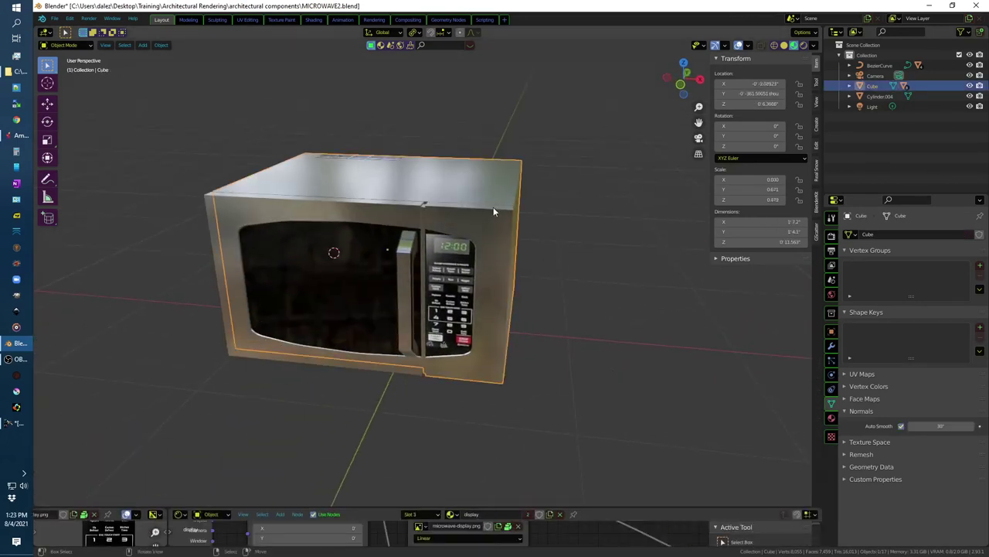
pyautogui.scroll(3, 493, 207)
pyautogui.scroll(-2, 485, 207)
pyautogui.scroll(-1, 485, 208)
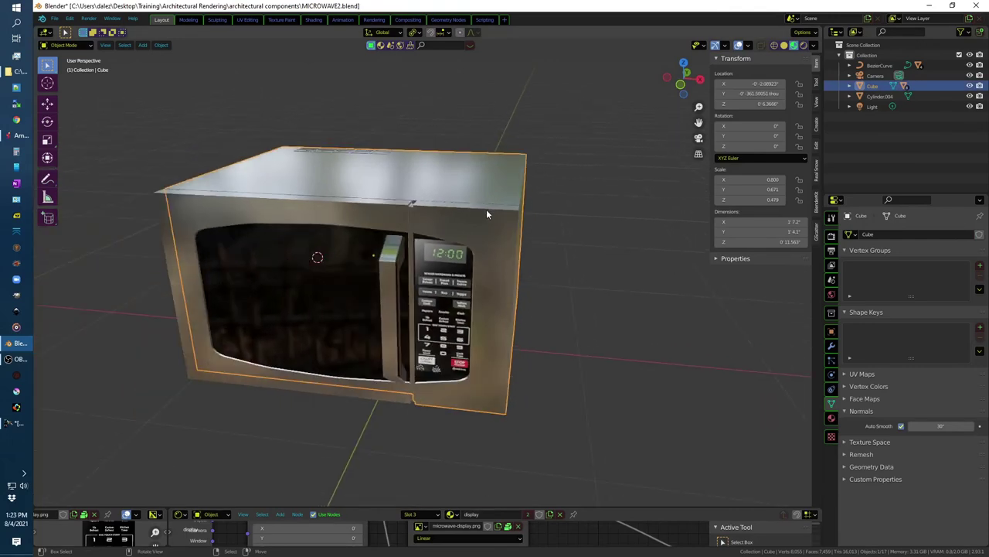
pyautogui.press('Tab')
# Step: Bevel the vertical edge loop beside the keypad
pyautogui.click(486, 208)
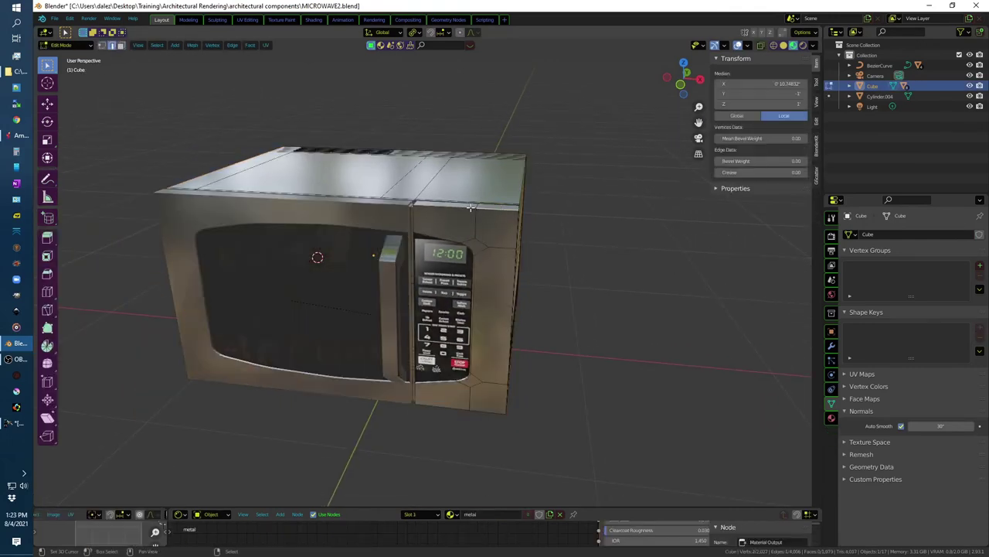
pyautogui.moveTo(487, 208); pyautogui.dragTo(548, 233, button='middle')
pyautogui.keyDown('alt'); pyautogui.click(504, 274); pyautogui.keyUp('alt')
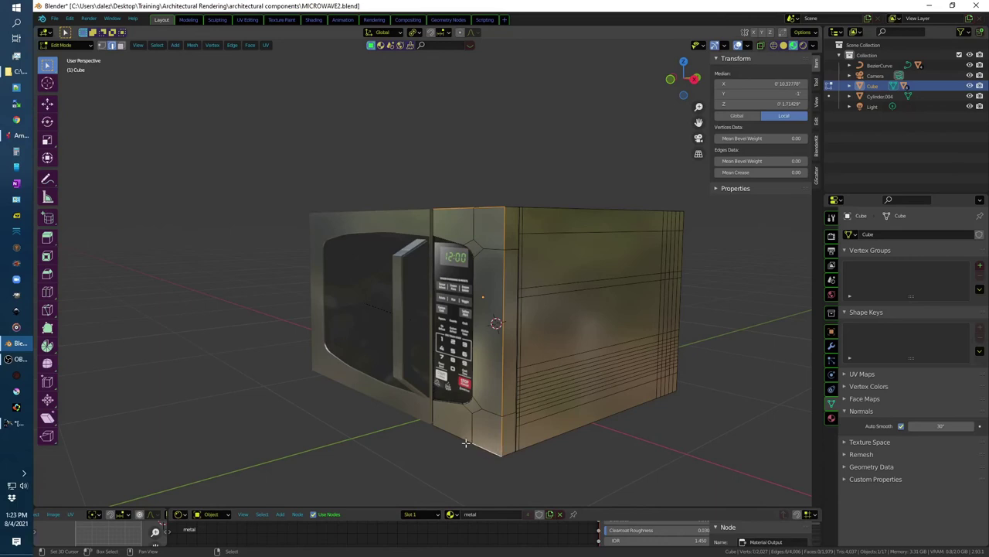
pyautogui.keyDown('alt'); pyautogui.click(514, 226); pyautogui.keyUp('alt')
pyautogui.moveTo(511, 207)
pyautogui.mouseDown(button='middle')
pyautogui.moveTo(590, 223)
pyautogui.moveTo(580, 124)
pyautogui.moveTo(536, 180)
pyautogui.mouseUp(button='middle')
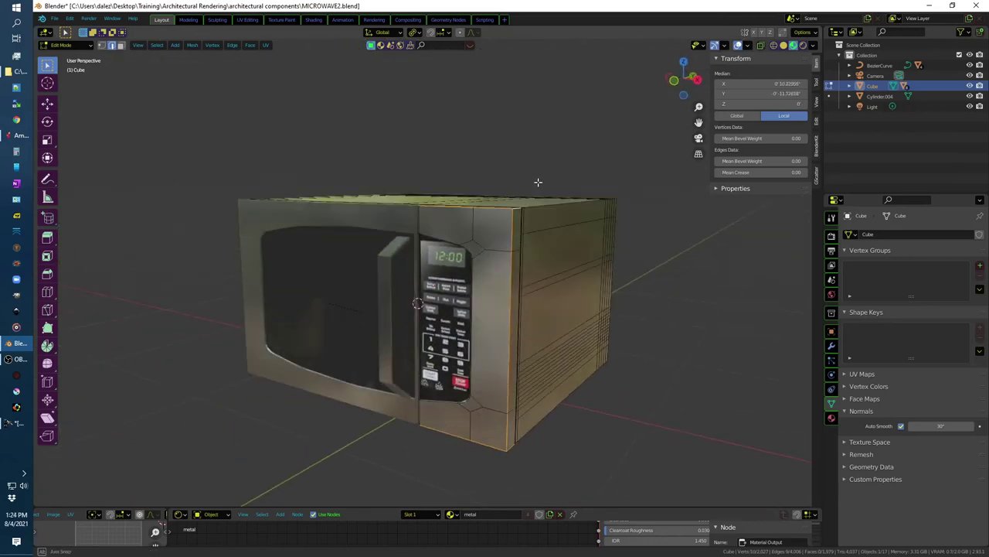
pyautogui.hotkey('ctrl', 'b')
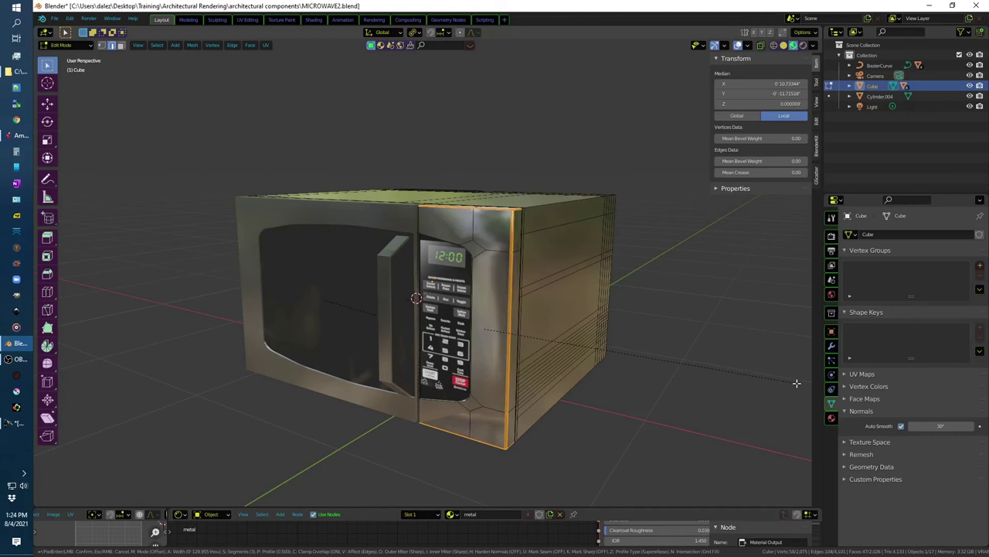
pyautogui.click(796, 383)
# Step: Bevel the front frame's top, left, bottom and remaining edge loops with 3 segments
pyautogui.hotkey('alt', 'q')
pyautogui.keyDown('alt'); pyautogui.click(370, 203); pyautogui.keyUp('alt')
pyautogui.moveTo(369, 202)
pyautogui.mouseDown(button='middle')
pyautogui.moveTo(444, 139)
pyautogui.moveTo(232, 232)
pyautogui.mouseUp(button='middle')
pyautogui.keyDown('alt'); pyautogui.keyDown('shift'); pyautogui.click(159, 310); pyautogui.keyUp('shift'); pyautogui.keyUp('alt')
pyautogui.keyDown('alt'); pyautogui.keyDown('shift'); pyautogui.click(227, 419); pyautogui.keyUp('shift'); pyautogui.keyUp('alt')
pyautogui.moveTo(226, 419)
pyautogui.mouseDown(button='middle')
pyautogui.moveTo(227, 289)
pyautogui.moveTo(436, 375)
pyautogui.moveTo(300, 298)
pyautogui.moveTo(484, 320)
pyautogui.moveTo(463, 294)
pyautogui.moveTo(411, 385)
pyautogui.moveTo(516, 252)
pyautogui.mouseUp(button='middle')
pyautogui.keyDown('alt'); pyautogui.keyDown('shift'); pyautogui.click(300, 299); pyautogui.keyUp('shift'); pyautogui.keyUp('alt')
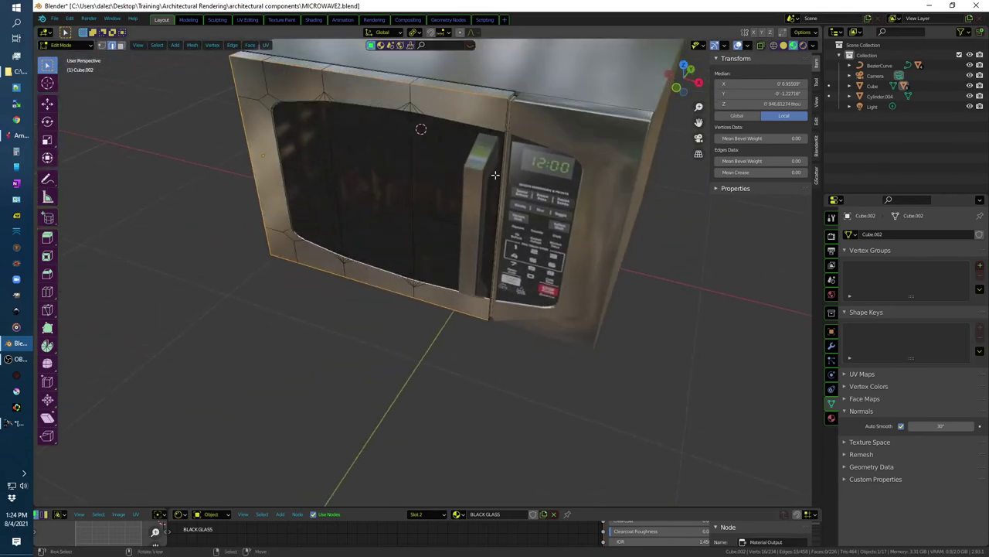
pyautogui.hotkey('ctrl', 'b')
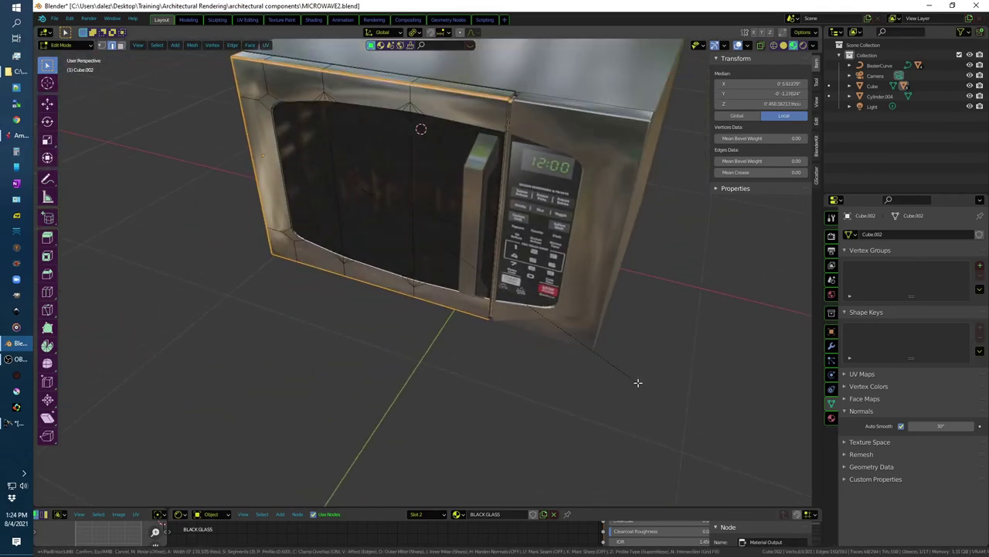
pyautogui.click(637, 382)
# Step: Set Auto Smooth to 29.2°, return to Object Mode and look through the camera
pyautogui.moveTo(941, 426)
pyautogui.mouseDown()
pyautogui.moveTo(962, 426)
pyautogui.moveTo(923, 426)
pyautogui.mouseUp()
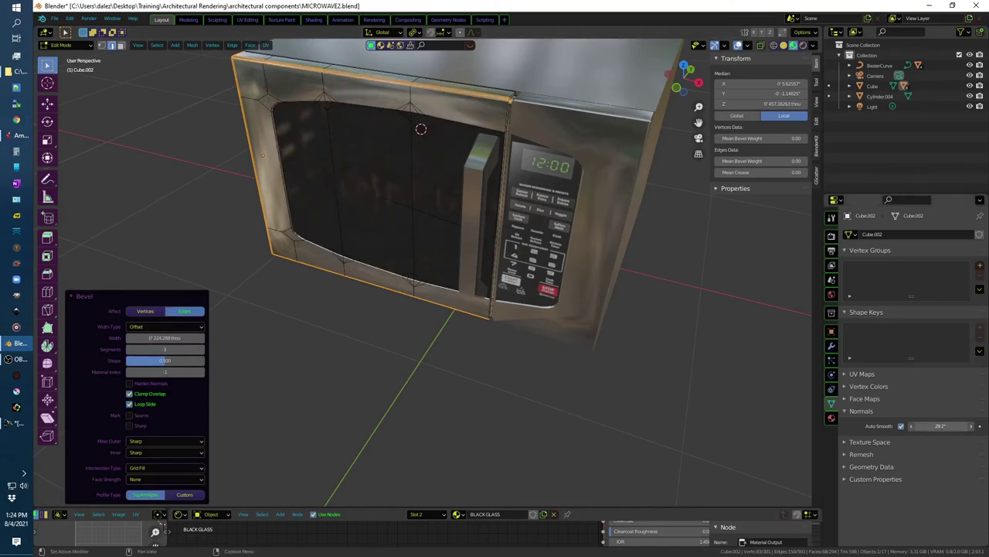
pyautogui.hotkey('alt', 'a')
pyautogui.moveTo(685, 420)
pyautogui.mouseDown(button='middle')
pyautogui.moveTo(688, 386)
pyautogui.moveTo(631, 354)
pyautogui.moveTo(604, 319)
pyautogui.mouseUp(button='middle')
pyautogui.press('Tab')
pyautogui.press('KP_0')
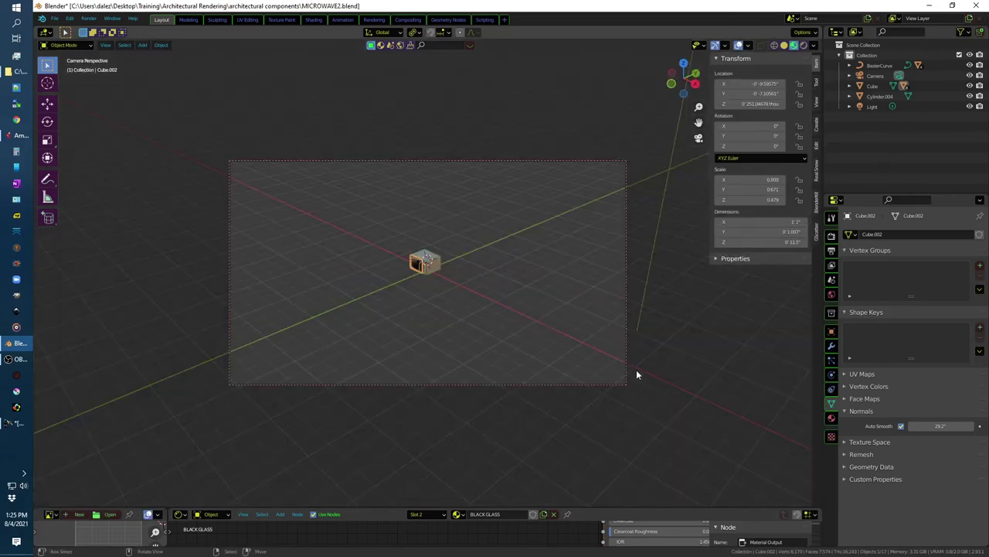
# Step: Frame the microwave from a low frontal camera angle and open the BlenderKit HDRI search
pyautogui.scroll(3, 494, 263)
pyautogui.keyDown('shift'); pyautogui.moveTo(473, 216); pyautogui.dragTo(604, 283, button='middle'); pyautogui.keyUp('shift')
pyautogui.scroll(2, 541, 289)
pyautogui.moveTo(524, 301)
pyautogui.mouseDown(button='middle')
pyautogui.moveTo(546, 286)
pyautogui.moveTo(545, 322)
pyautogui.mouseUp(button='middle')
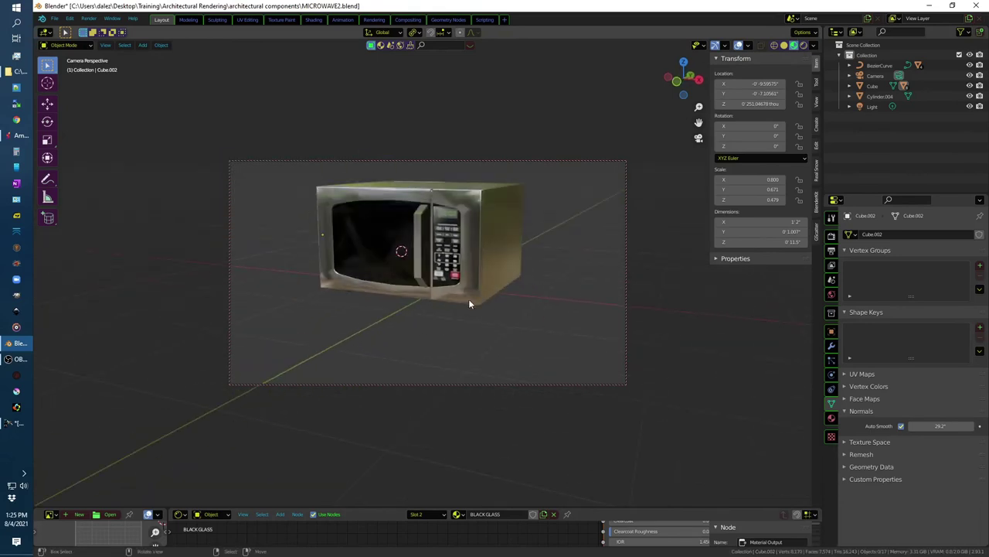
pyautogui.click(478, 196)
pyautogui.click(160, 45)
pyautogui.click(159, 255)
pyautogui.click(159, 262)
pyautogui.moveTo(623, 365)
pyautogui.mouseDown(button='middle')
pyautogui.moveTo(669, 349)
pyautogui.moveTo(670, 360)
pyautogui.moveTo(665, 353)
pyautogui.mouseUp(button='middle')
pyautogui.moveTo(530, 340)
pyautogui.mouseDown(button='middle')
pyautogui.moveTo(407, 293)
pyautogui.moveTo(590, 353)
pyautogui.mouseUp(button='middle')
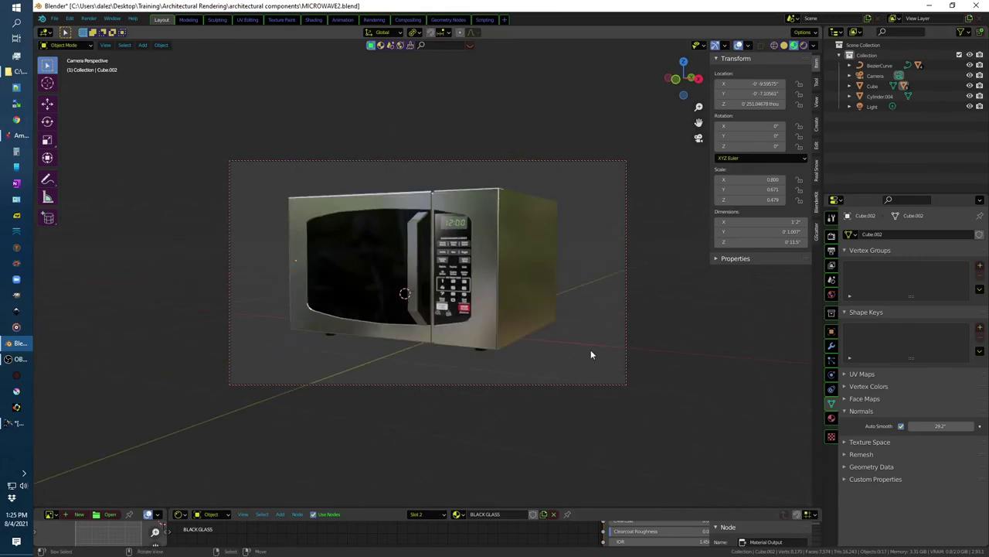
pyautogui.click(402, 46)
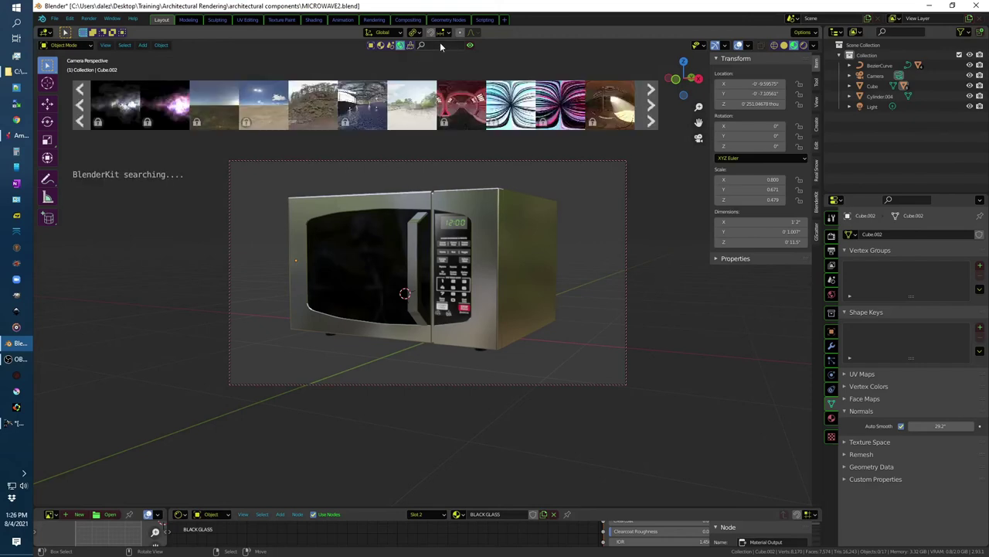
# Step: Search BlenderKit for 'kitchen' HDRIs and download Kiara Interior at 4096 resolution
pyautogui.write('kitchen')
pyautogui.press('Return')
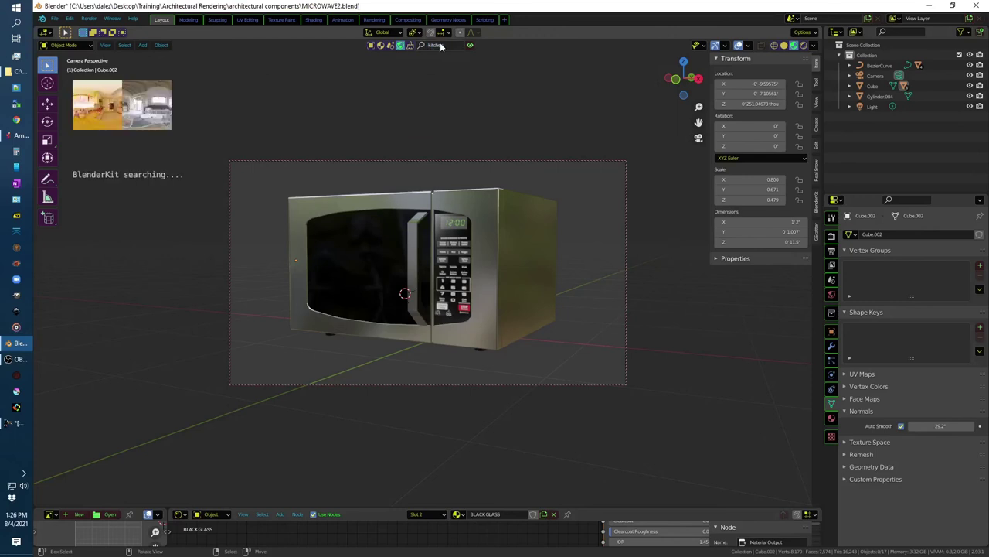
pyautogui.click(155, 103)
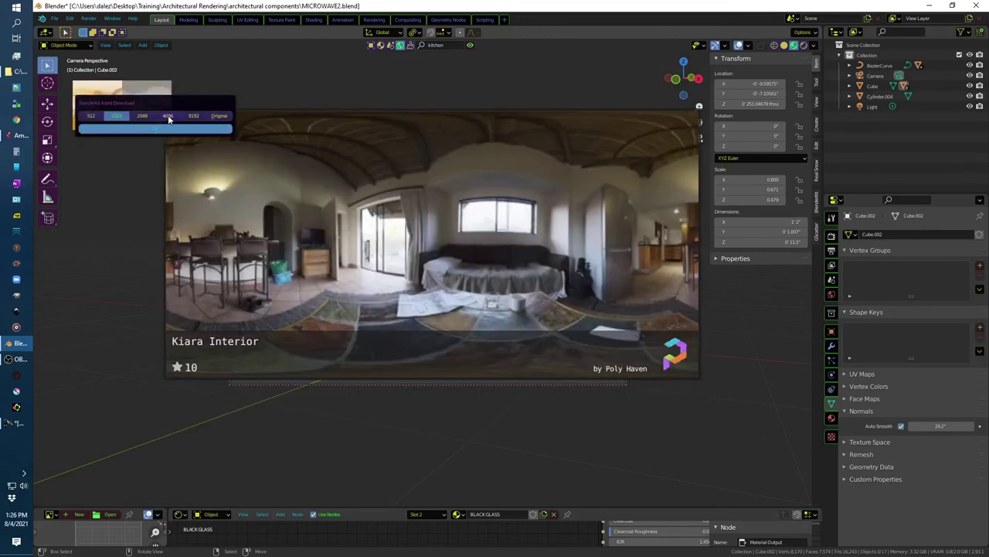
pyautogui.click(155, 120)
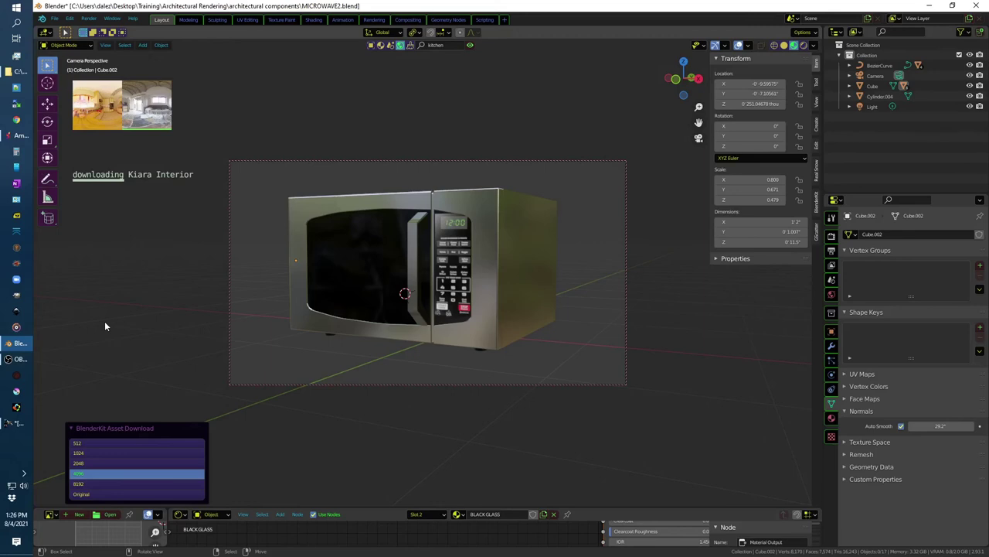
pyautogui.click(144, 428)
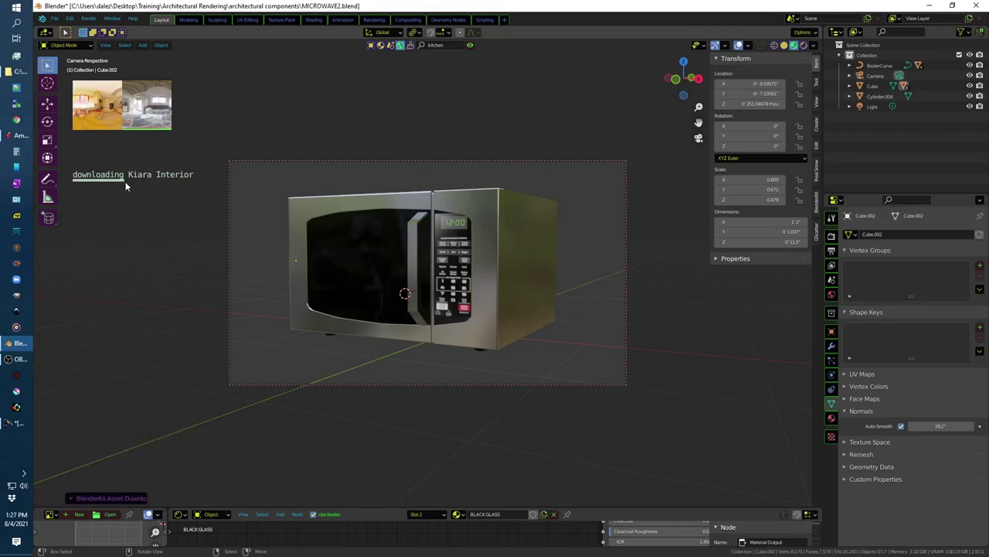
# Step: Enlarge the node editor and show the World's HDRI node tree
pyautogui.moveTo(259, 508); pyautogui.dragTo(266, 342)
pyautogui.click(209, 346)
pyautogui.click(217, 372)
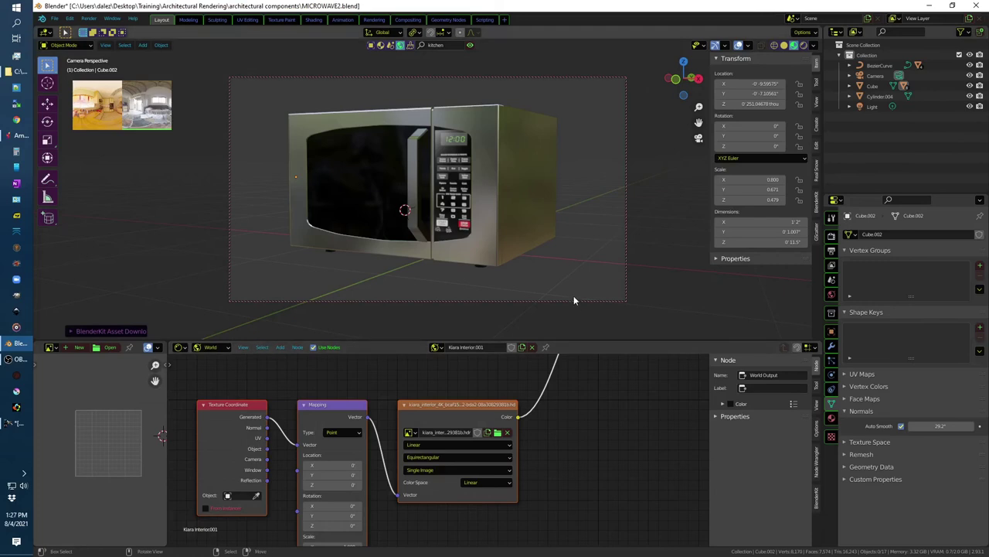
# Step: Preview in Rendered shading without scene lights and world, rotate the HDRI to -17.1° Z, and render
pyautogui.click(804, 45)
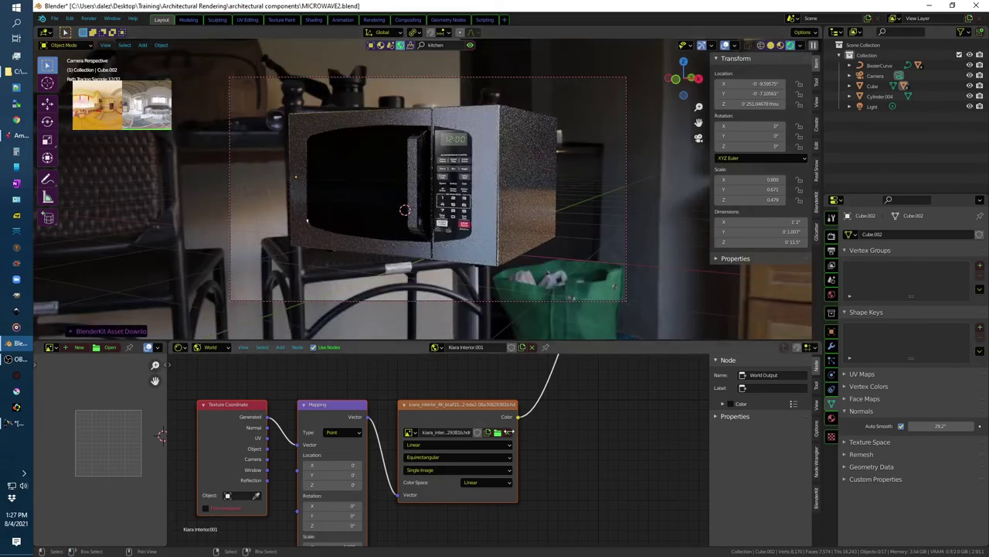
pyautogui.click(802, 45)
pyautogui.click(753, 108)
pyautogui.click(753, 95)
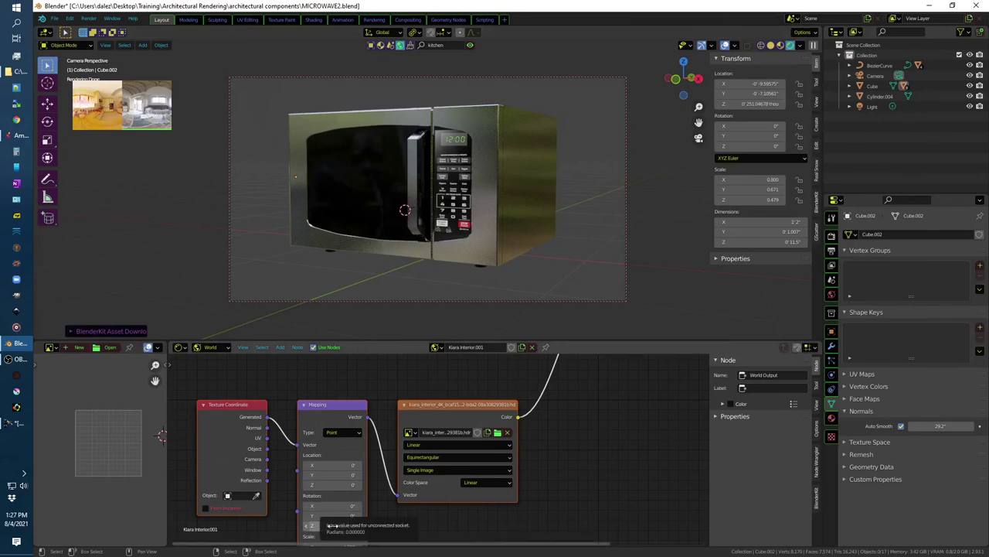
pyautogui.moveTo(330, 526)
pyautogui.mouseDown()
pyautogui.moveTo(321, 525)
pyautogui.moveTo(337, 521)
pyautogui.mouseUp()
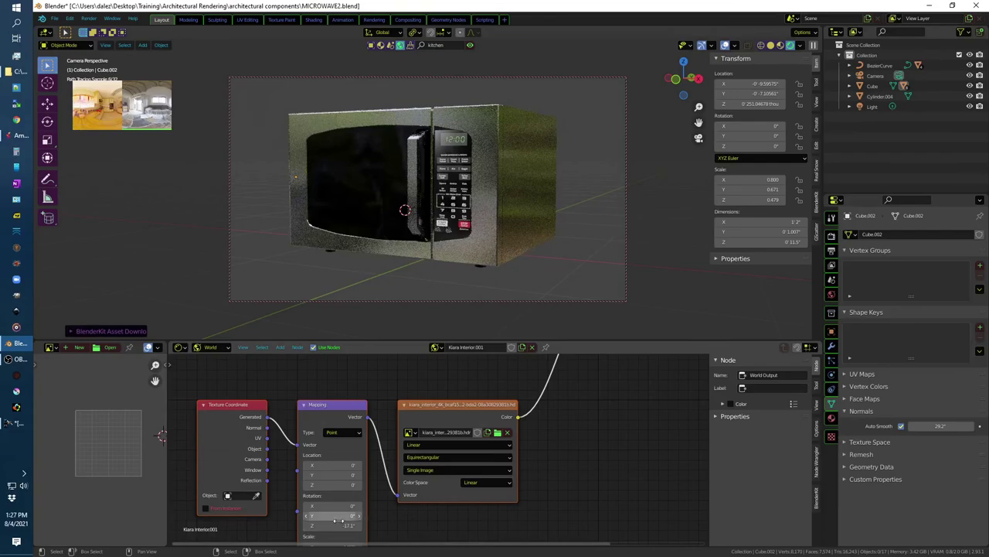
pyautogui.press('F12')
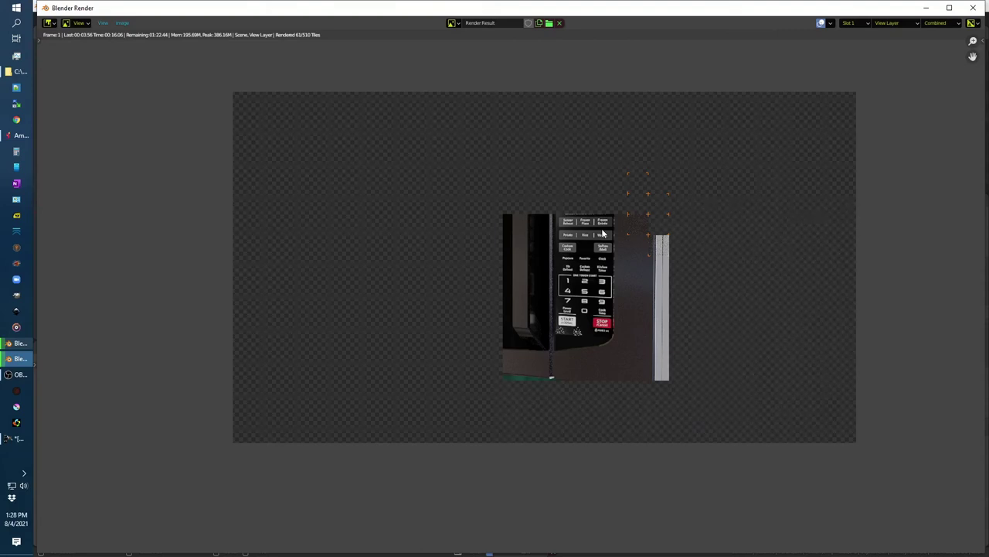
# Step: Close the render result, review the Cycles render settings, and render again
pyautogui.press('Escape')
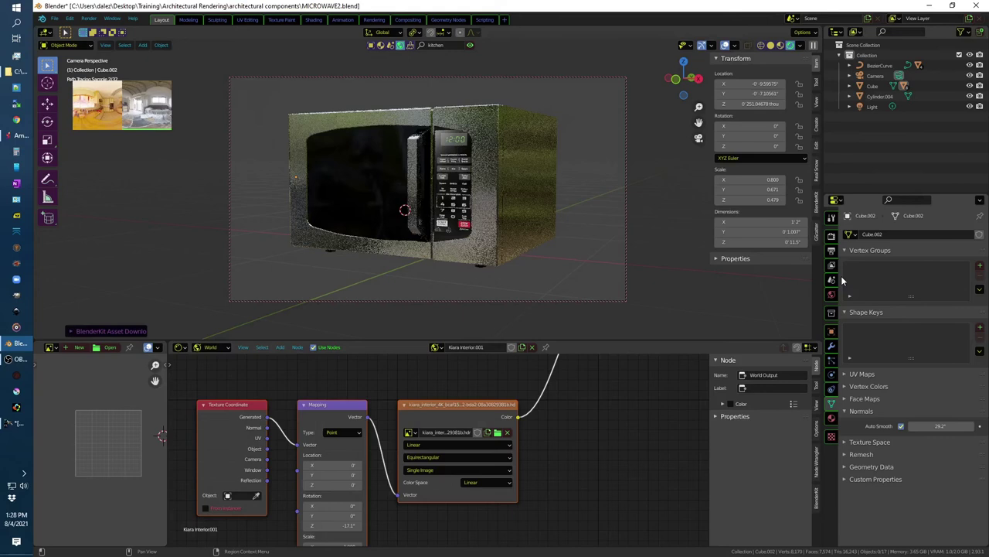
pyautogui.click(832, 235)
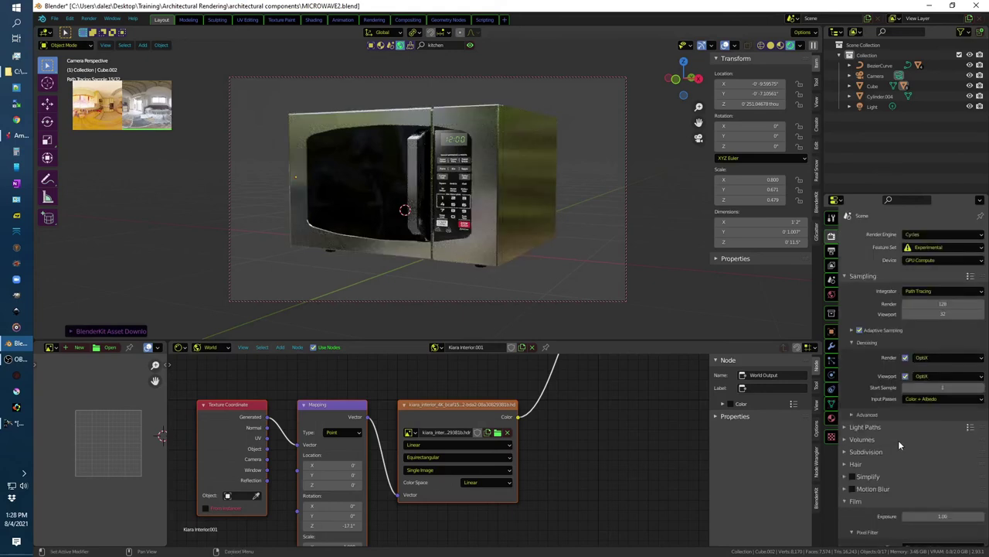
pyautogui.press('F12')
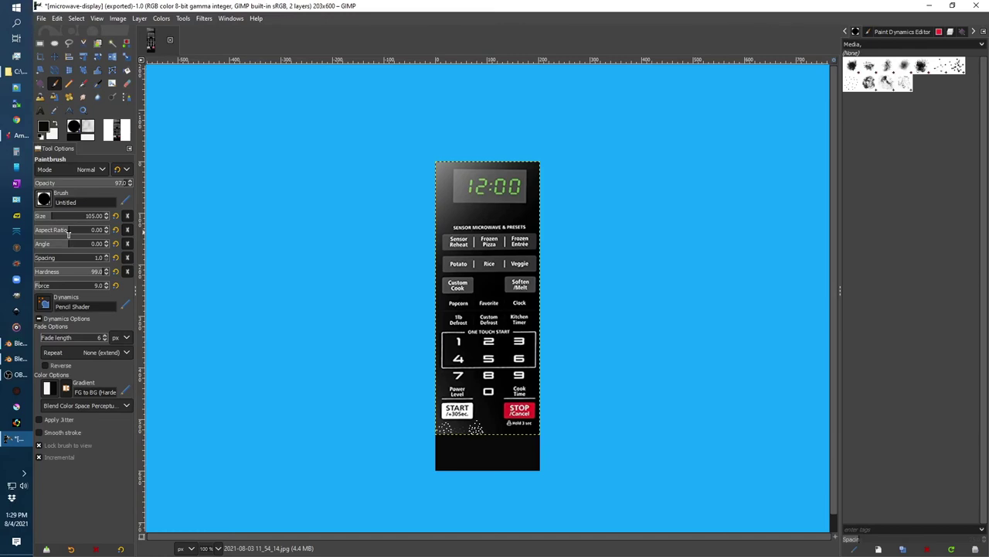
# Step: Set the brush size to 22, re-export microwave-display.png, and return to Blender
pyautogui.click(42, 217)
pyautogui.write('22')
pyautogui.press('Return')
pyautogui.click(41, 18)
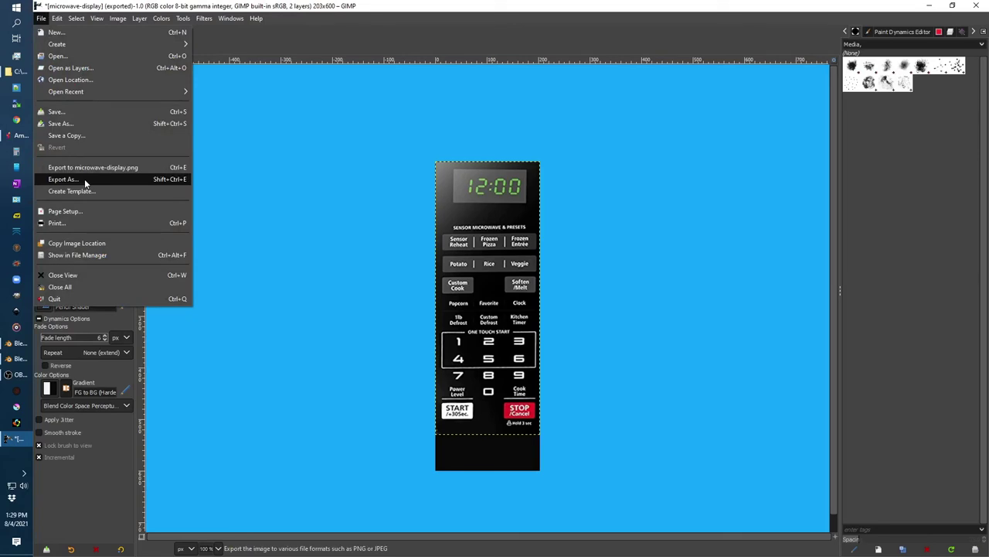
pyautogui.hotkey('ctrl', 'e')
pyautogui.click(17, 346)
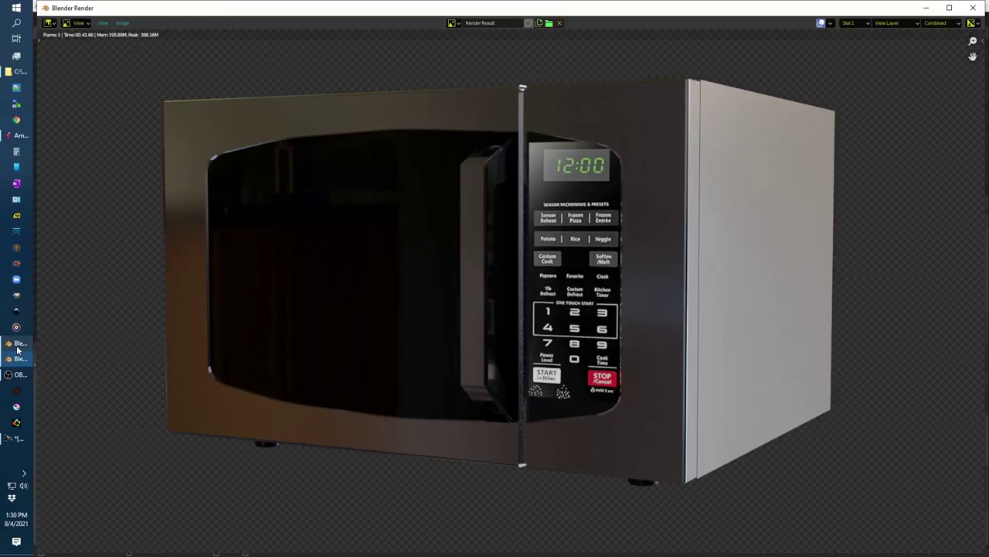
pyautogui.click(18, 344)
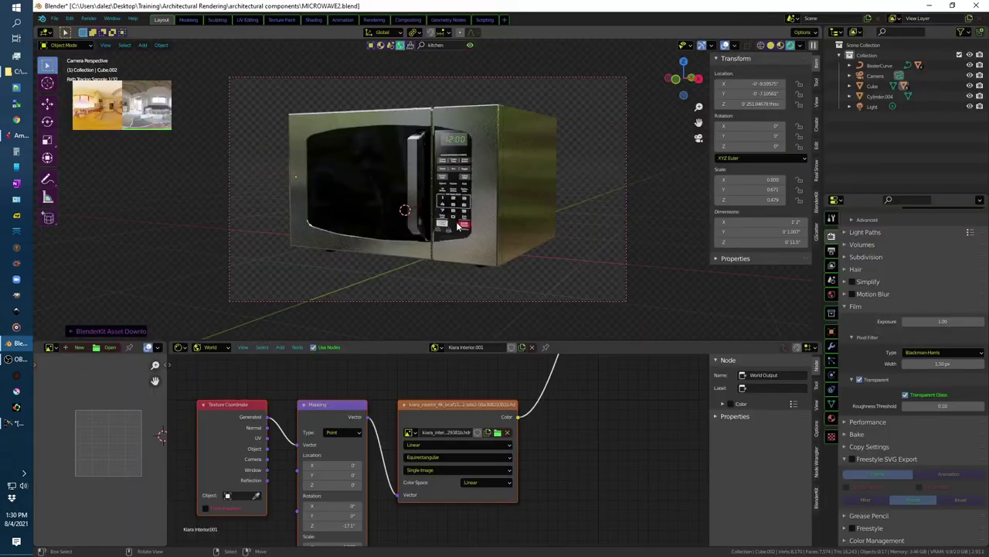
# Step: Bring microwave-display.png into the world node tree as an Image Texture node
pyautogui.press('Tab')
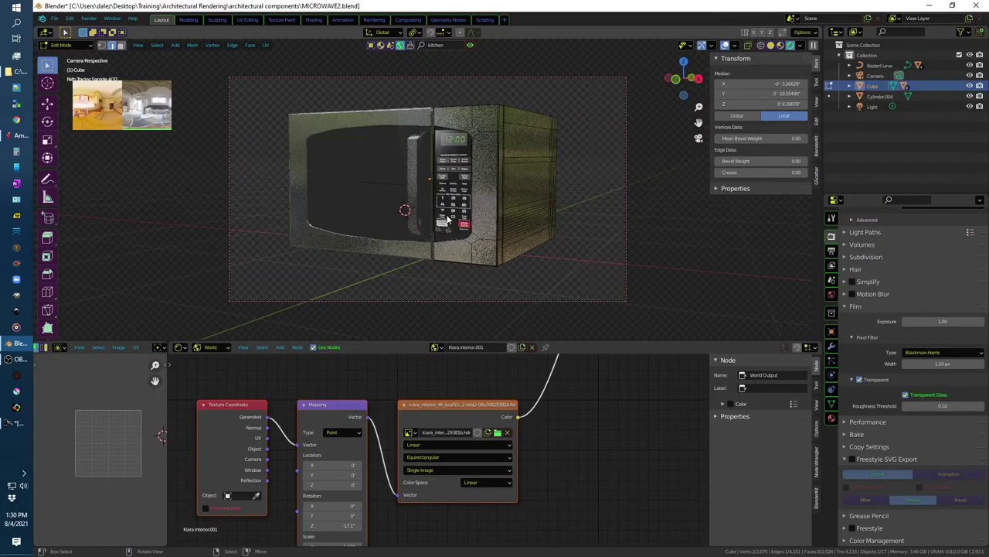
pyautogui.click(17, 70)
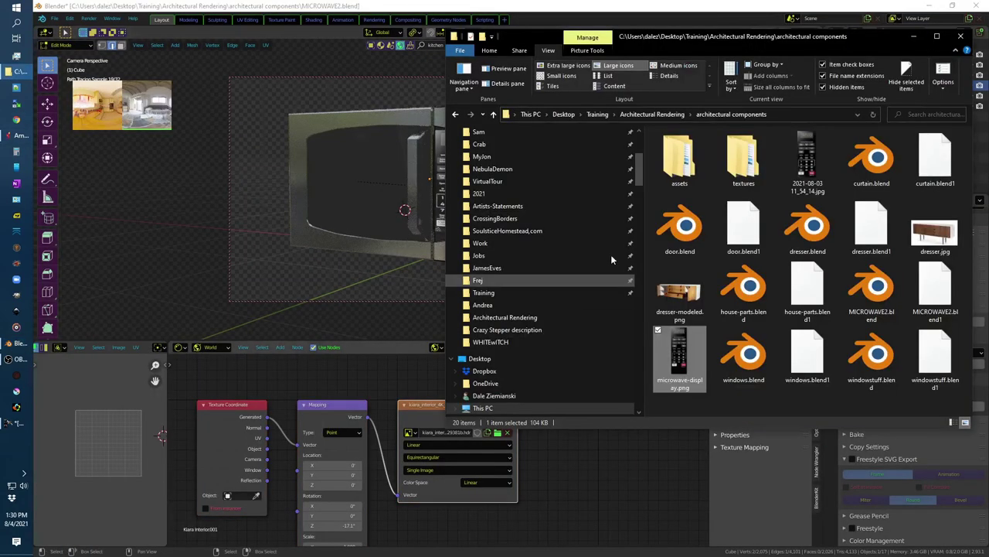
pyautogui.moveTo(679, 358); pyautogui.dragTo(605, 484)
pyautogui.click(510, 423)
pyautogui.scroll(-1, 585, 382)
pyautogui.scroll(-1, 585, 382)
pyautogui.scroll(-1, 564, 400)
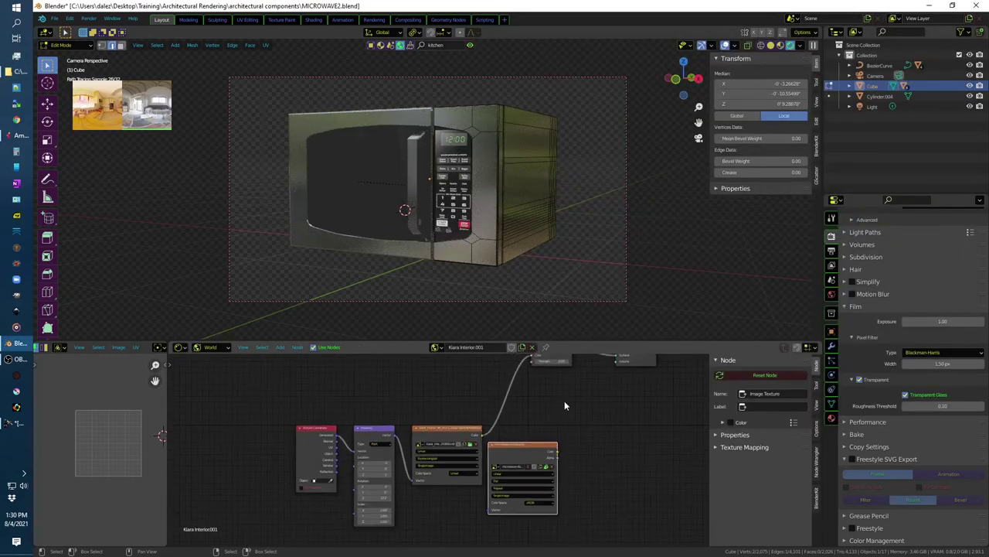
pyautogui.scroll(-2, 564, 405)
pyautogui.scroll(-1, 464, 433)
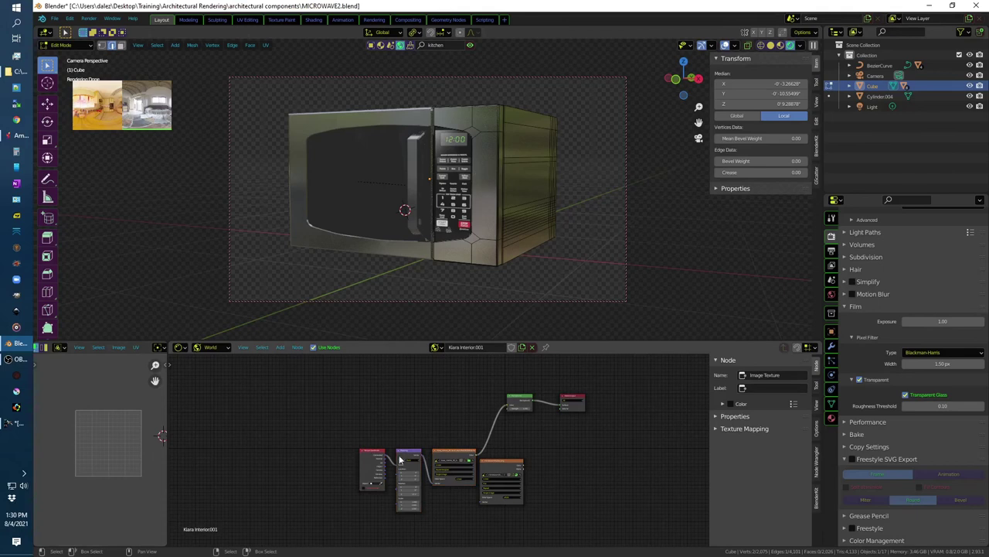
# Step: Delete the Environment Texture node and wire Mapping and the image colour into Background
pyautogui.moveTo(457, 456)
pyautogui.mouseDown()
pyautogui.moveTo(446, 396)
pyautogui.moveTo(480, 500)
pyautogui.mouseUp()
pyautogui.press('Delete')
pyautogui.press('Home')
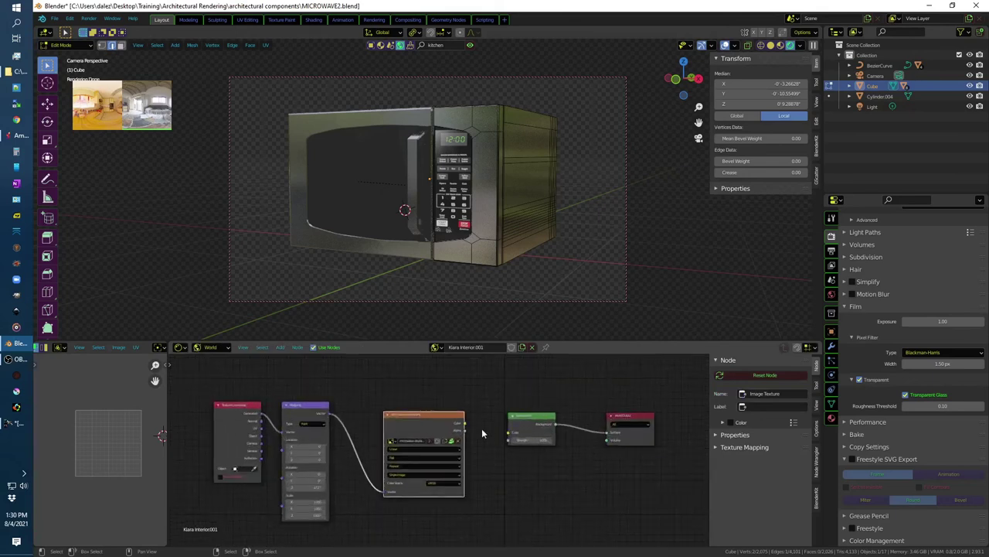
pyautogui.moveTo(464, 423); pyautogui.dragTo(499, 448)
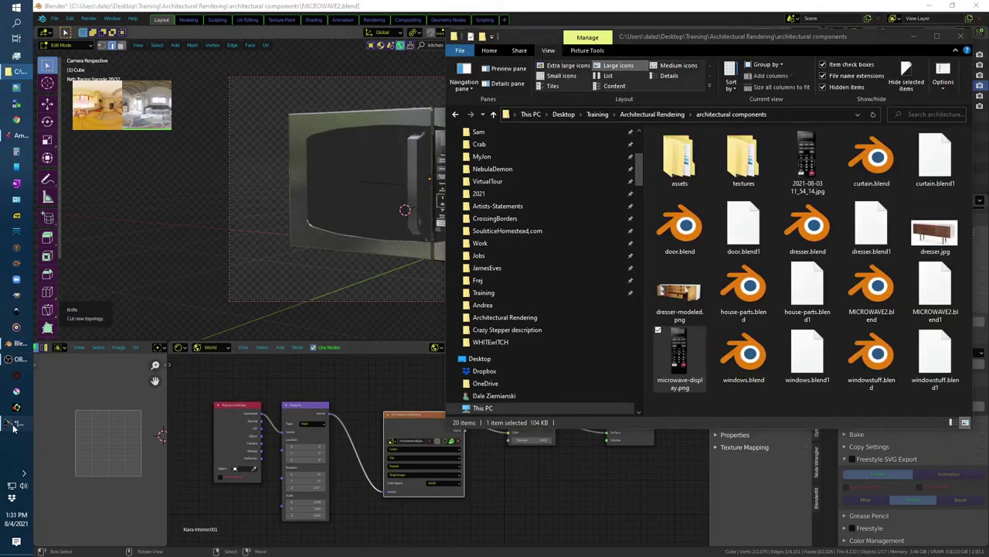
pyautogui.click(23, 421)
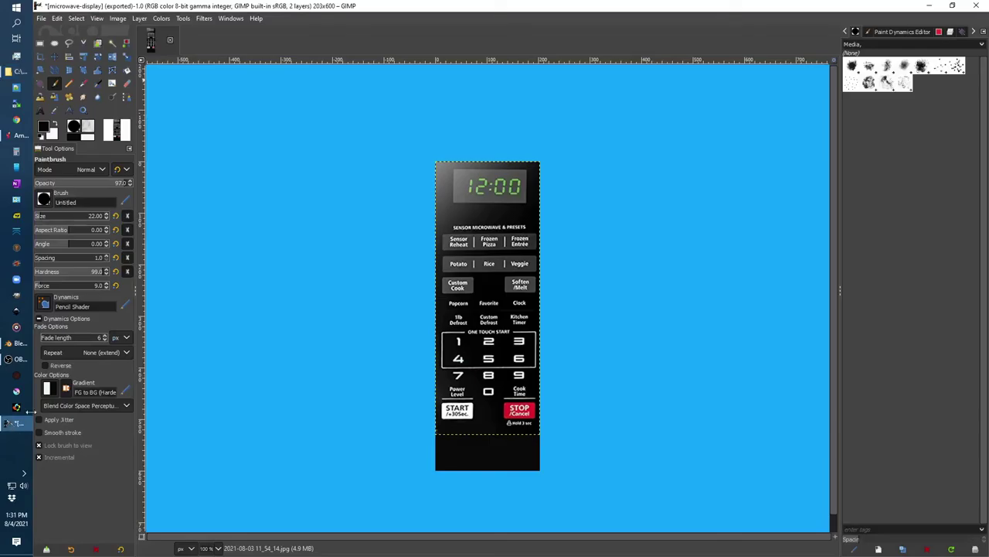
# Step: Export the keypad image as PNG, overwriting the existing microwave-display.png
pyautogui.click(41, 18)
pyautogui.click(77, 189)
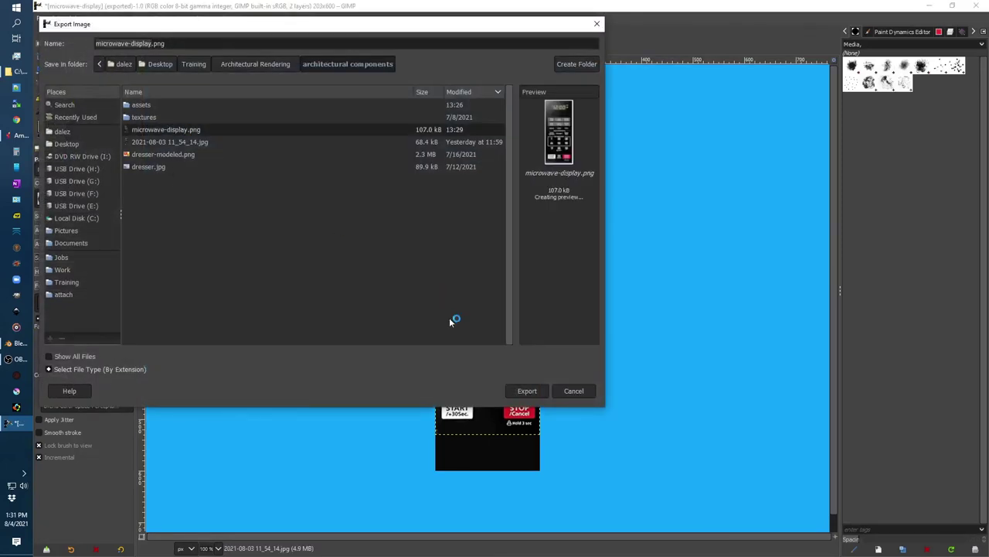
pyautogui.click(528, 390)
pyautogui.click(363, 262)
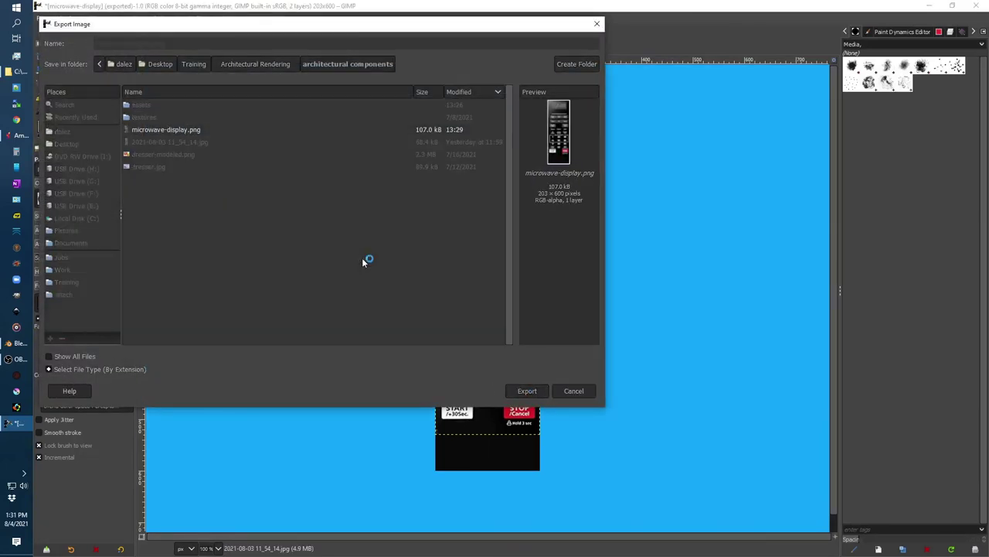
pyautogui.click(516, 401)
# Step: In Blender, delete the old image node and link the remaining texture from Mapping into Background
pyautogui.hotkey('alt', 'Tab')
pyautogui.click(405, 415)
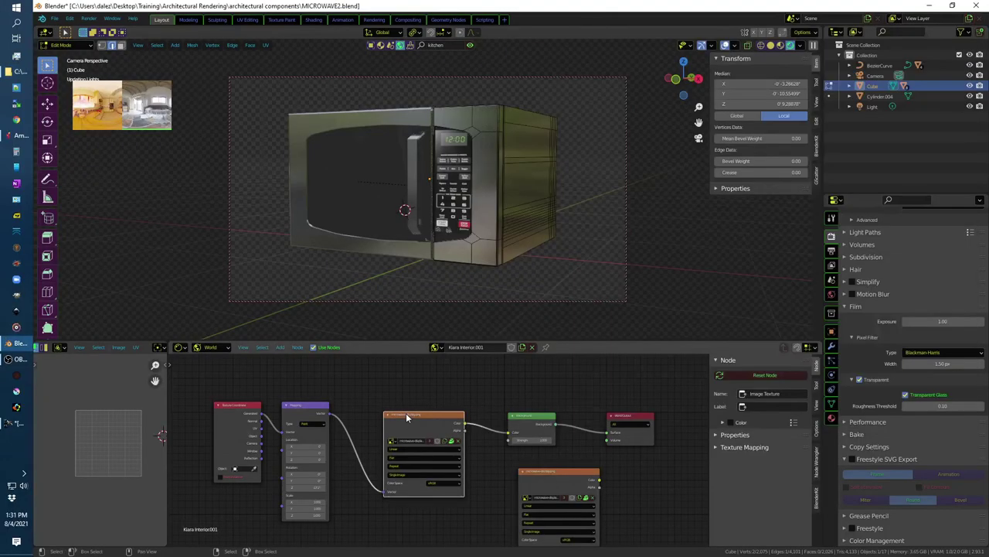
pyautogui.press('x')
pyautogui.moveTo(538, 471); pyautogui.dragTo(404, 394)
pyautogui.moveTo(331, 413); pyautogui.dragTo(387, 473)
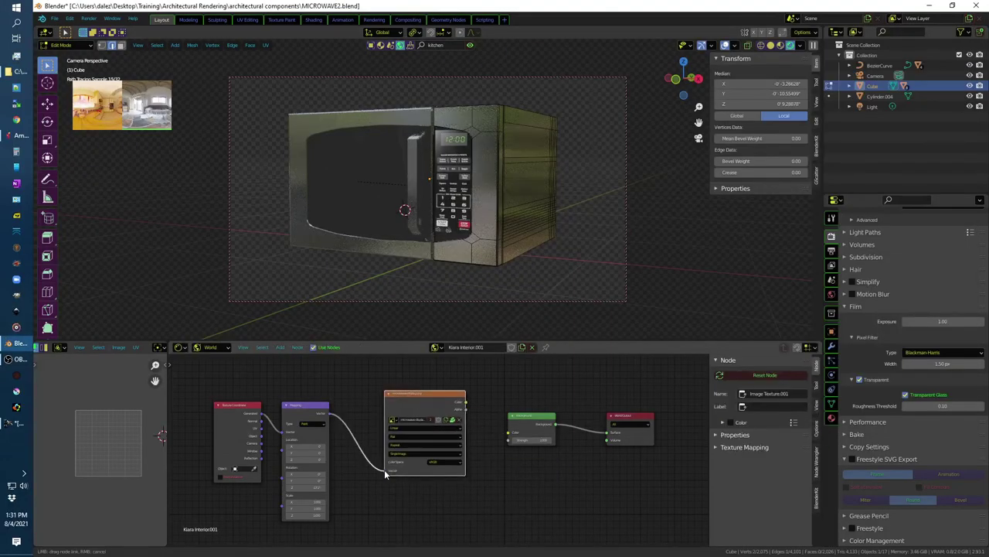
pyautogui.moveTo(467, 401); pyautogui.dragTo(508, 433)
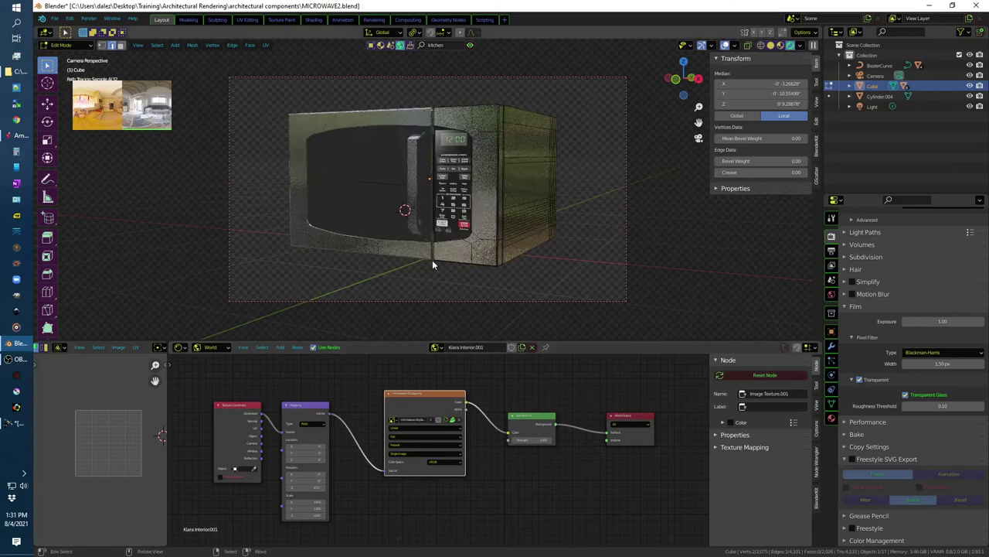
pyautogui.hotkey('alt', 'Tab')
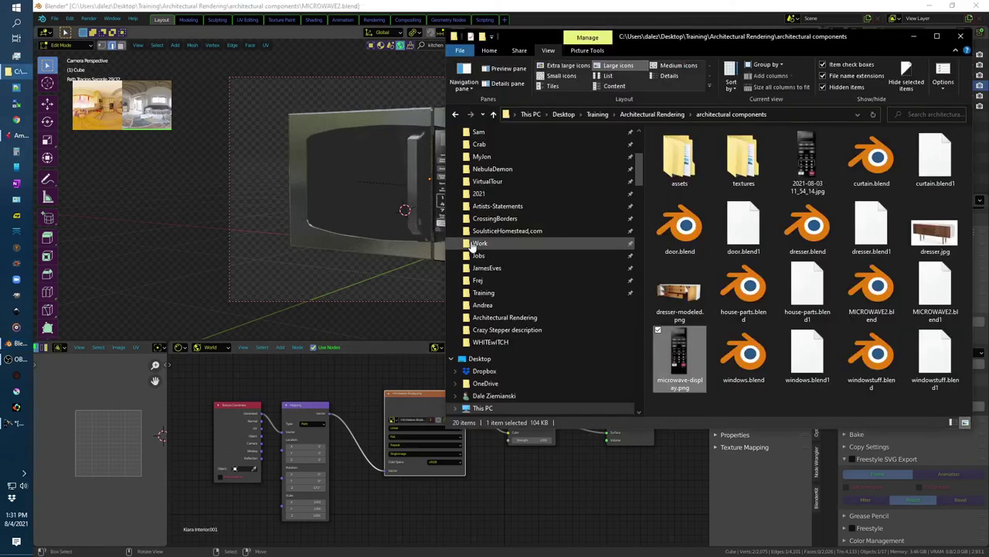
# Step: Export the keypad image as a new file, microwave-display2.png, and drag it into Blender's node tree
pyautogui.click(13, 425)
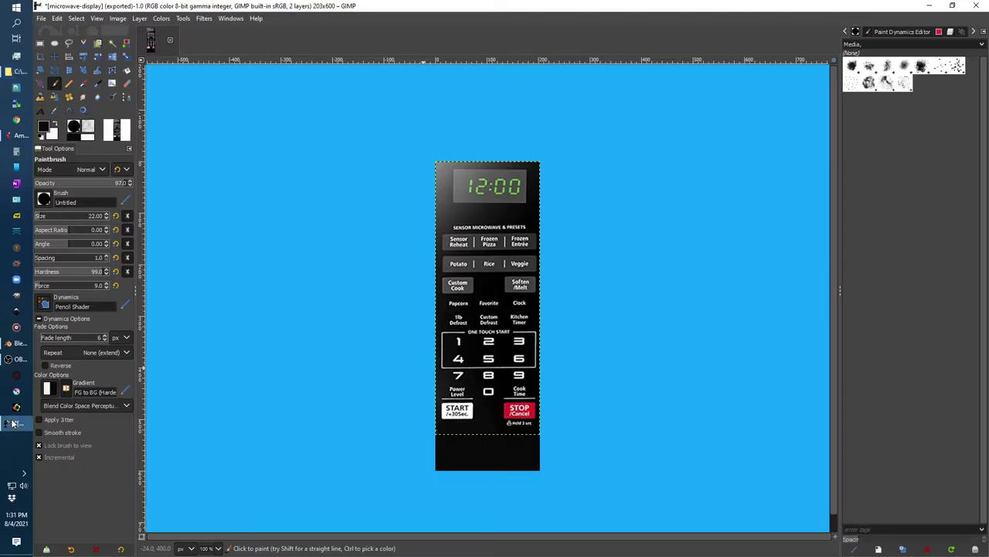
pyautogui.click(41, 18)
pyautogui.click(78, 175)
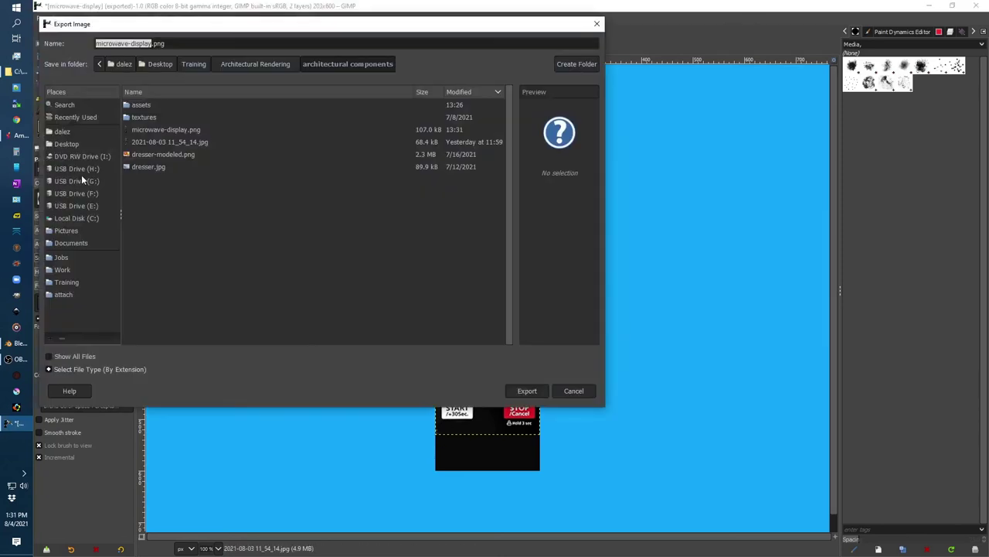
pyautogui.click(167, 129)
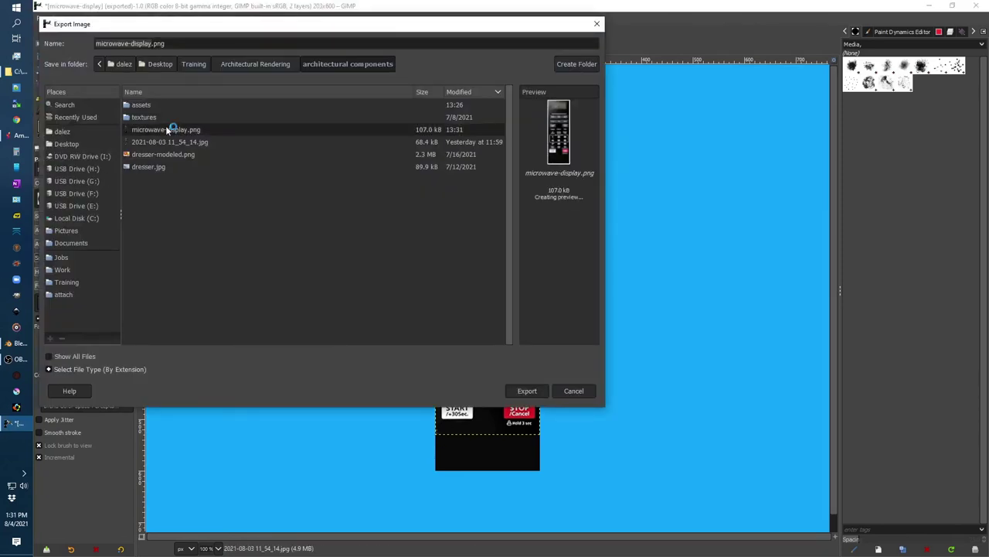
pyautogui.click(154, 43)
pyautogui.write('2')
pyautogui.click(527, 390)
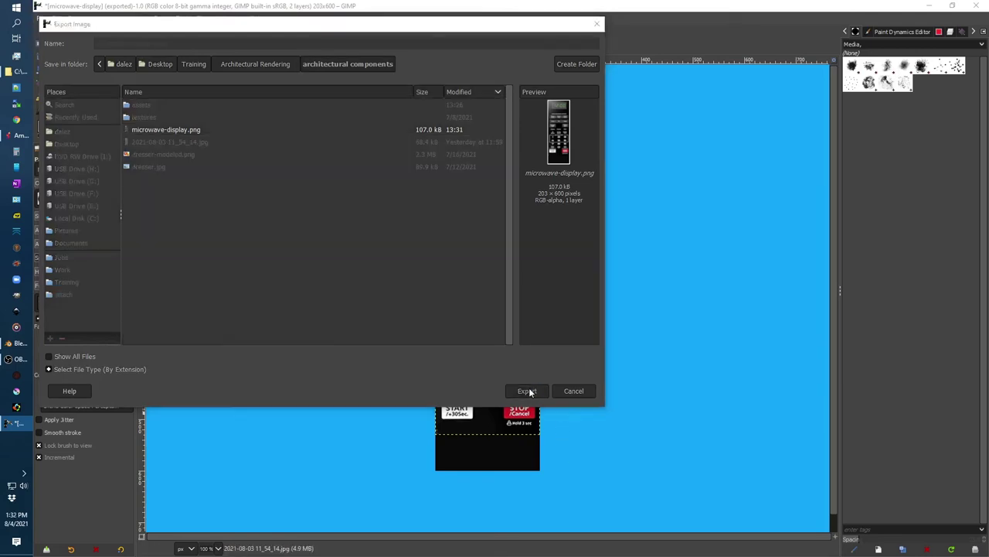
pyautogui.click(498, 401)
pyautogui.hotkey('alt', 'Tab')
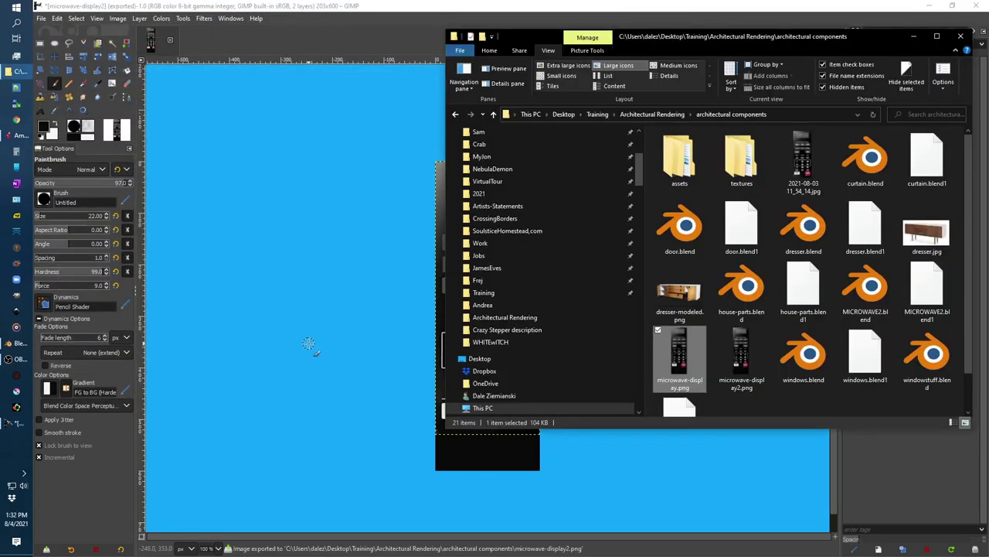
pyautogui.moveTo(738, 356); pyautogui.dragTo(534, 507)
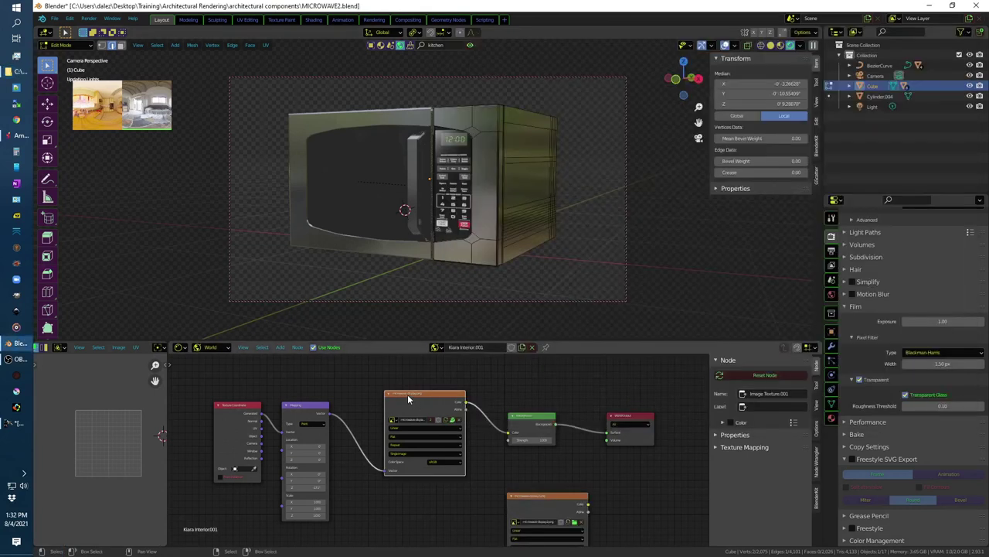
# Step: Swap the world's image node for microwave-display2.png, linked from Mapping into Background
pyautogui.press('x')
pyautogui.moveTo(546, 493); pyautogui.dragTo(399, 385)
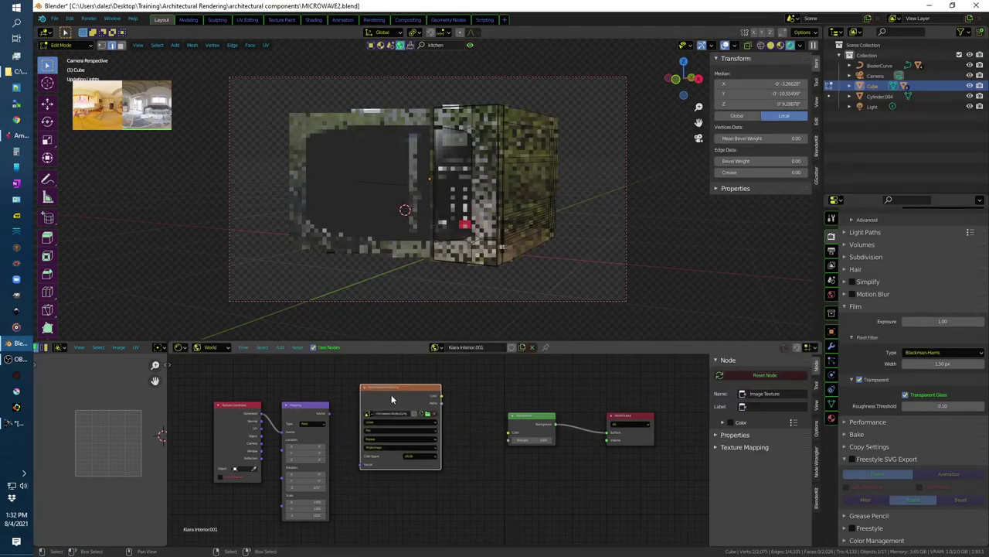
pyautogui.moveTo(358, 464); pyautogui.dragTo(329, 412)
pyautogui.moveTo(441, 395); pyautogui.dragTo(508, 431)
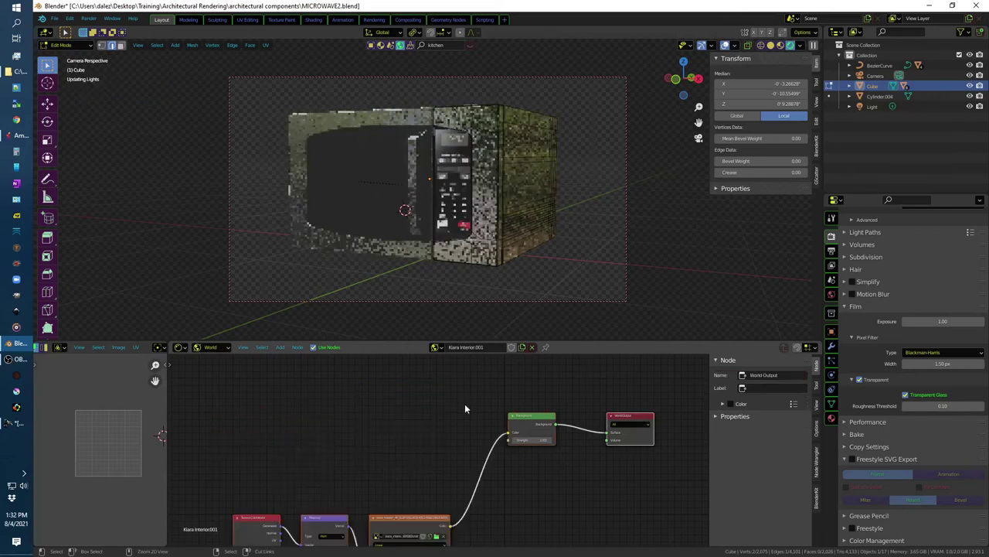
# Step: Show the microwave's object materials in the Shader Editor and select the display material slot
pyautogui.click(210, 346)
pyautogui.click(212, 358)
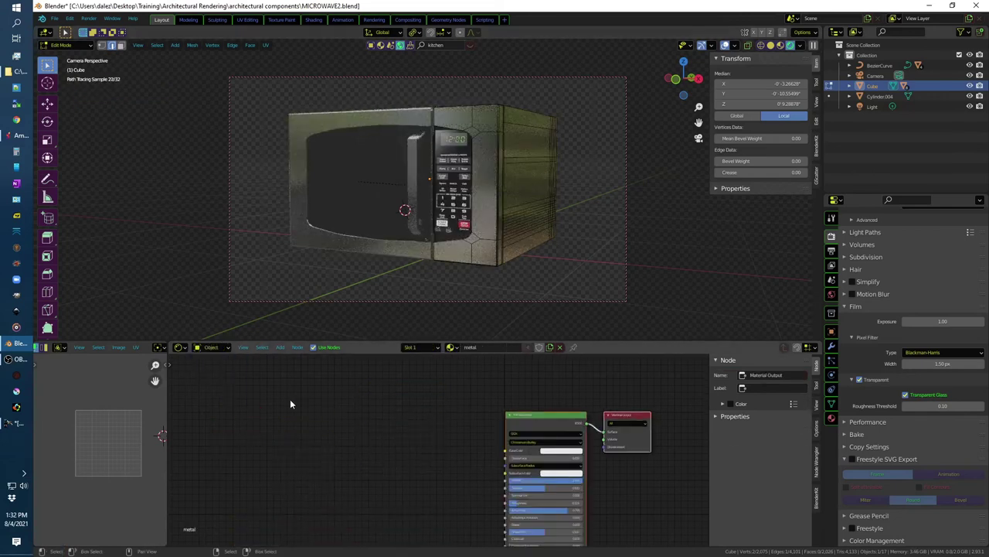
pyautogui.click(451, 347)
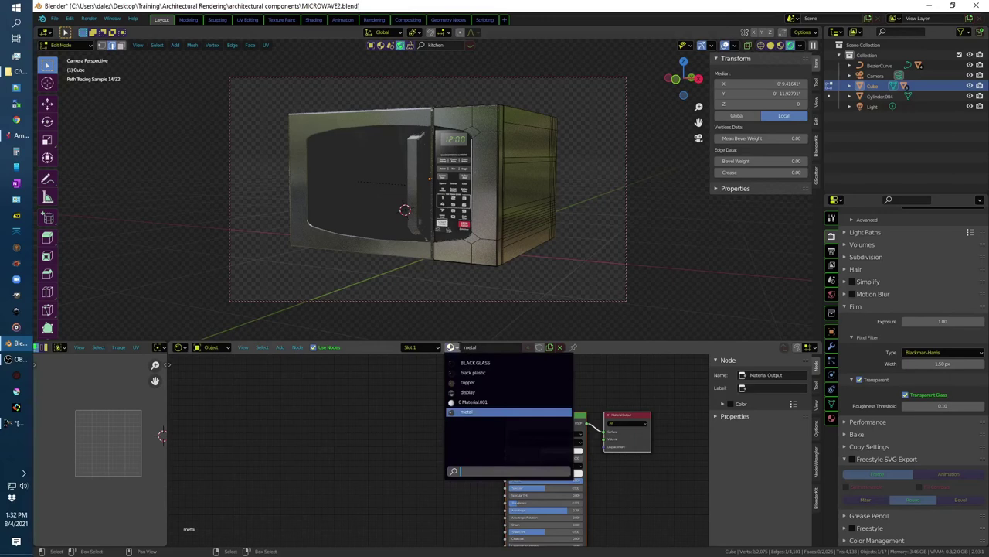
pyautogui.click(421, 347)
pyautogui.click(392, 390)
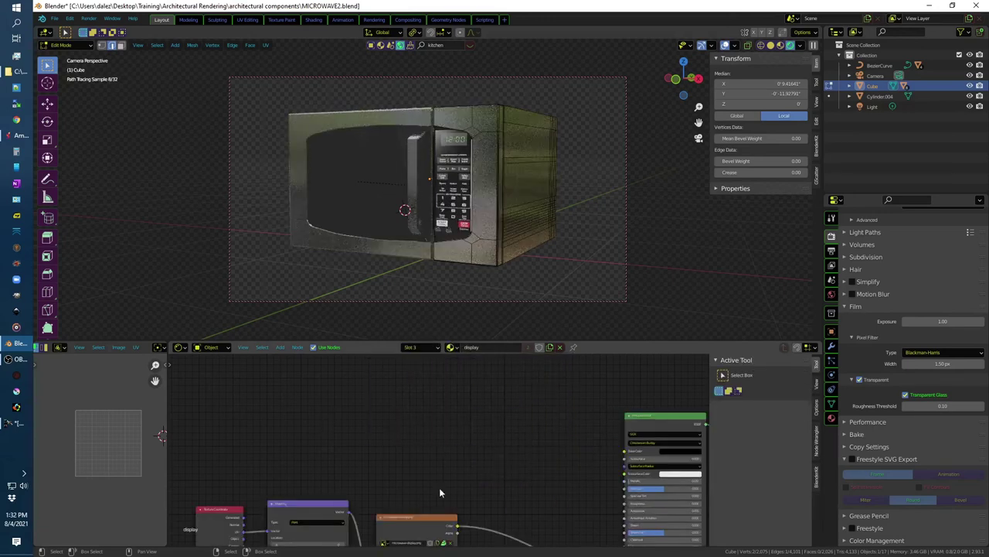
# Step: Replace the display material's old image with microwave-display2.png, feeding its colour into Emission
pyautogui.hotkey('alt', 'Tab')
pyautogui.moveTo(742, 348)
pyautogui.mouseDown()
pyautogui.moveTo(490, 495)
pyautogui.moveTo(347, 408)
pyautogui.moveTo(345, 485)
pyautogui.mouseUp()
pyautogui.click(359, 433)
pyautogui.press('Delete')
pyautogui.moveTo(424, 418); pyautogui.dragTo(568, 467)
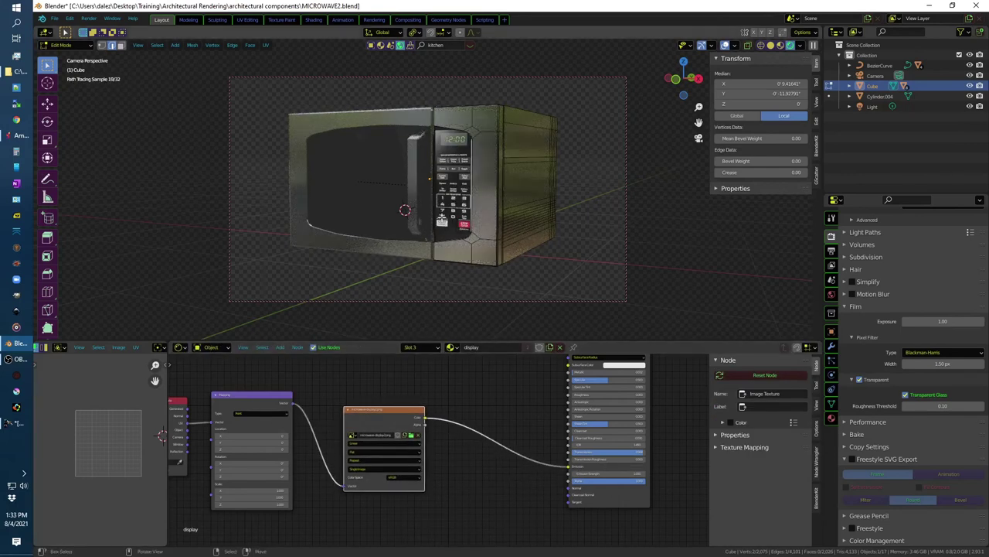
# Step: Render the front camera view with F12, then return to material preview in object mode
pyautogui.moveTo(557, 216); pyautogui.dragTo(541, 223, button='middle')
pyautogui.press('F12')
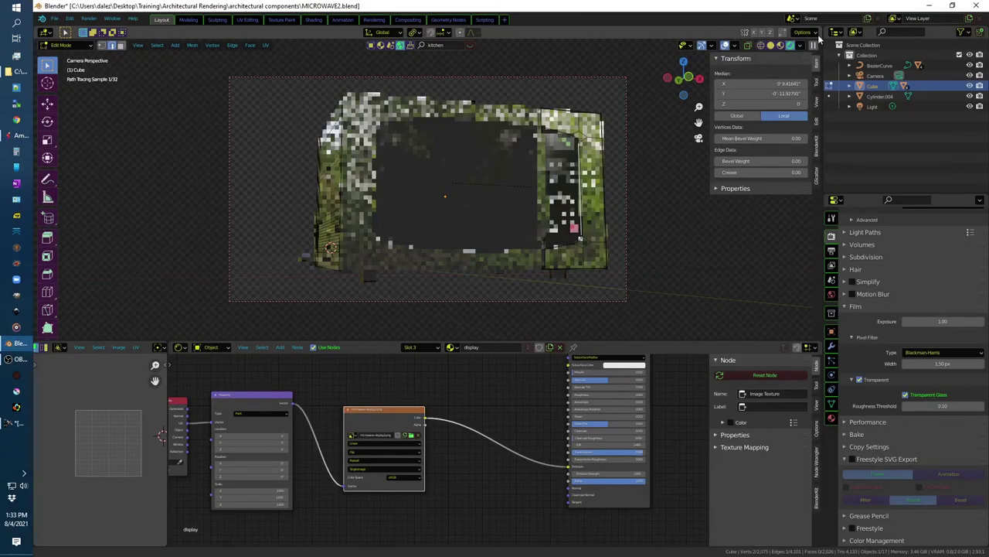
pyautogui.click(780, 44)
pyautogui.press('Tab')
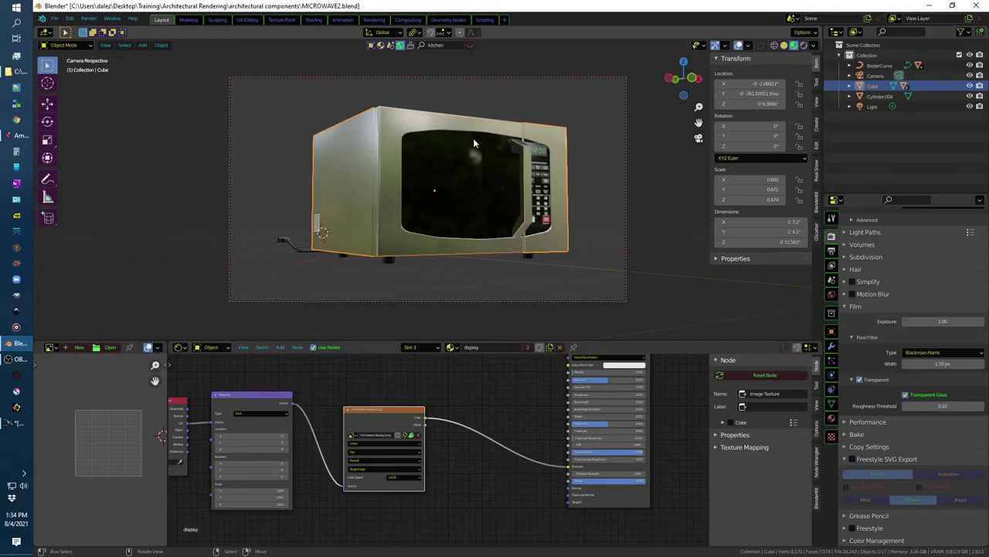
# Step: Render, bevel the microwave's bottom front edge from underneath, then render the scene again
pyautogui.press('F12')
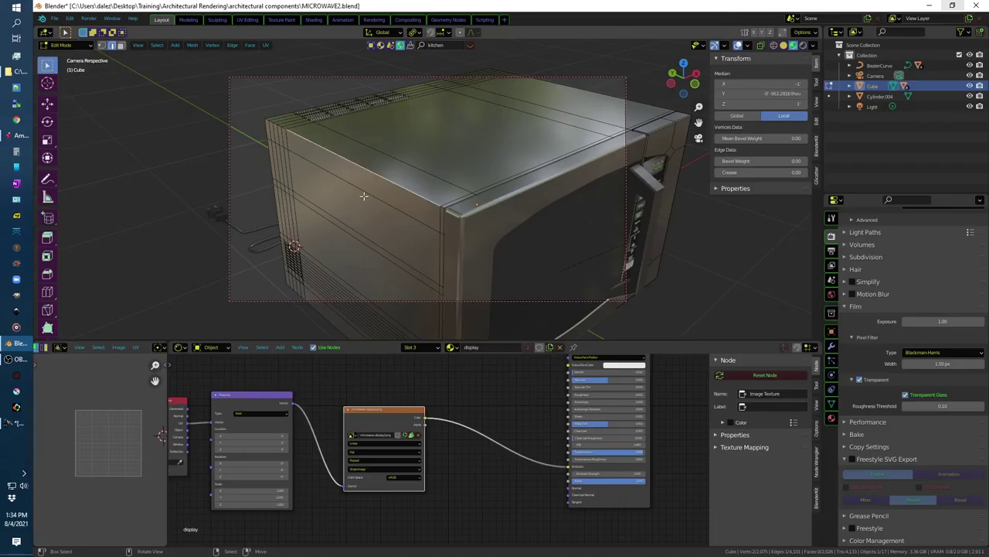
pyautogui.keyDown('alt'); pyautogui.click(305, 153); pyautogui.keyUp('alt')
pyautogui.moveTo(305, 153); pyautogui.dragTo(442, 255, button='middle')
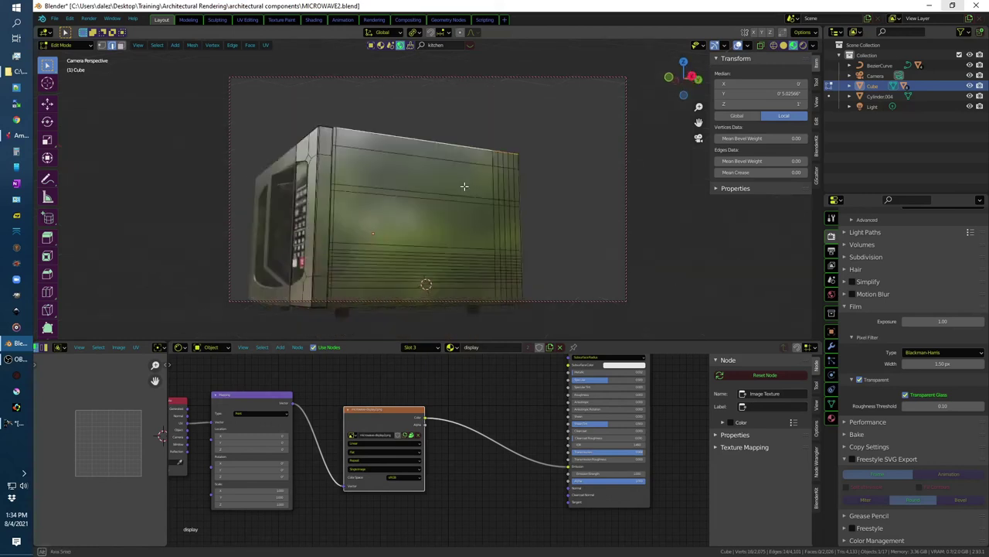
pyautogui.moveTo(442, 255); pyautogui.dragTo(456, 224, button='middle')
pyautogui.hotkey('ctrl', 'b')
pyautogui.click(325, 170)
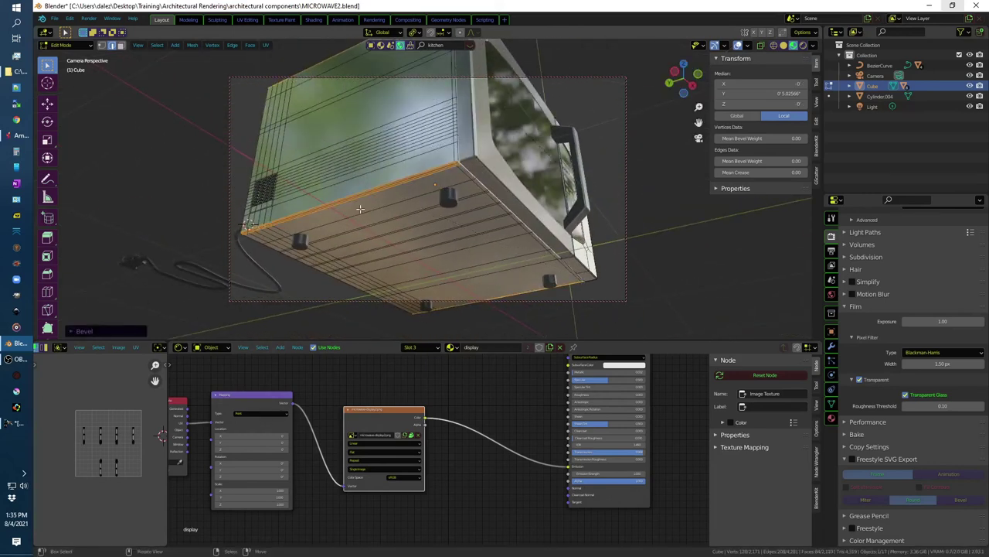
pyautogui.moveTo(328, 184)
pyautogui.mouseDown(button='middle')
pyautogui.moveTo(463, 201)
pyautogui.moveTo(586, 201)
pyautogui.moveTo(562, 227)
pyautogui.moveTo(572, 207)
pyautogui.mouseUp(button='middle')
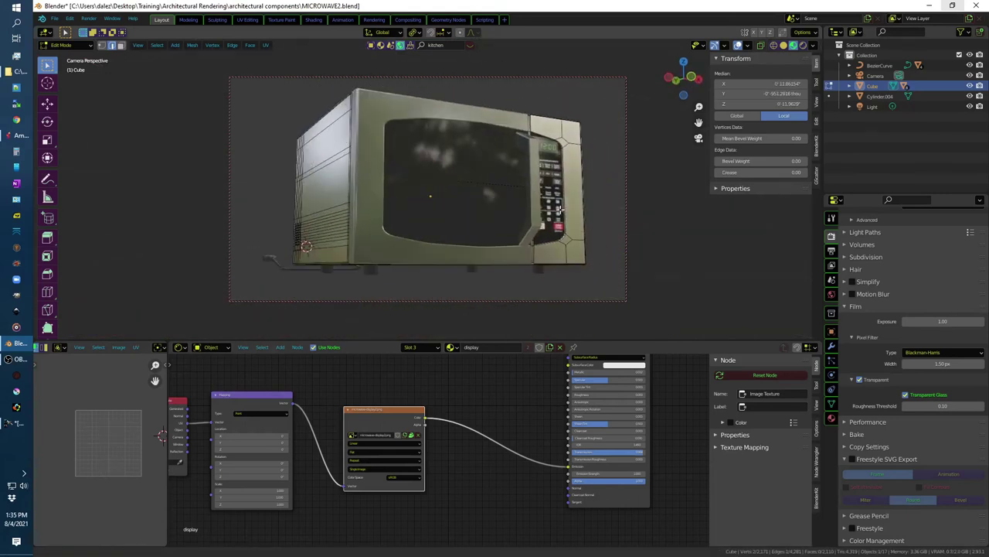
pyautogui.press('F12')
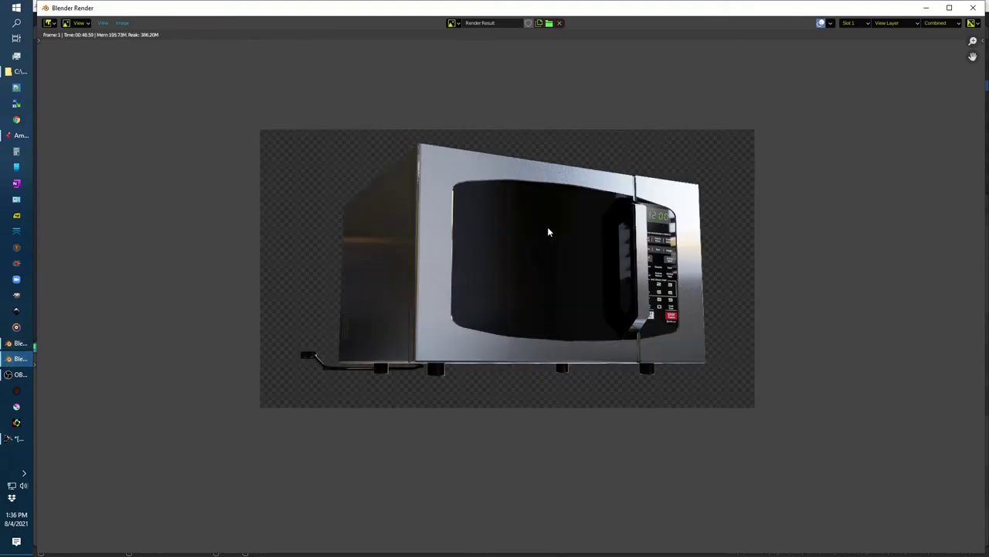
# Step: Save the render as kitchen-20210803c.png in the attach folder and close the render window
pyautogui.click(122, 22)
pyautogui.click(141, 106)
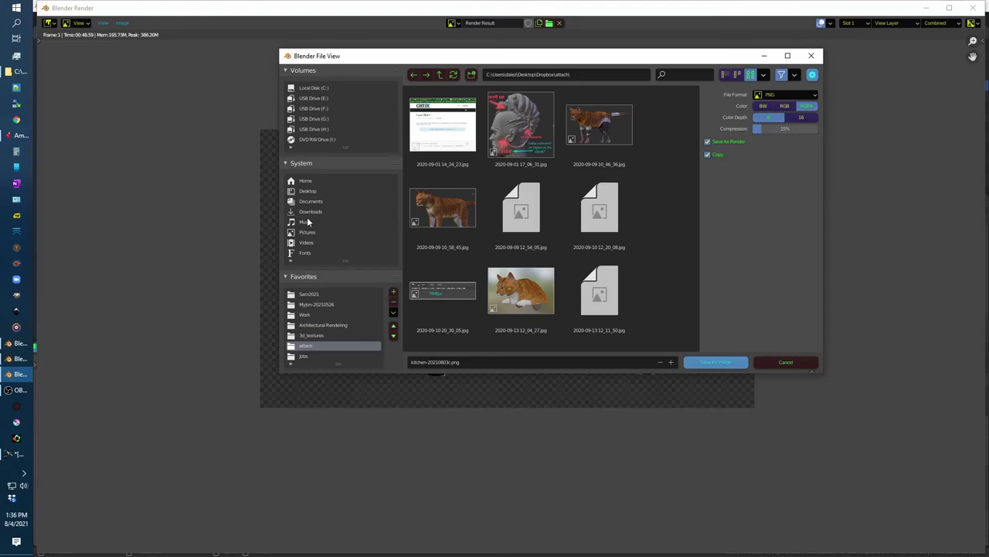
pyautogui.click(709, 362)
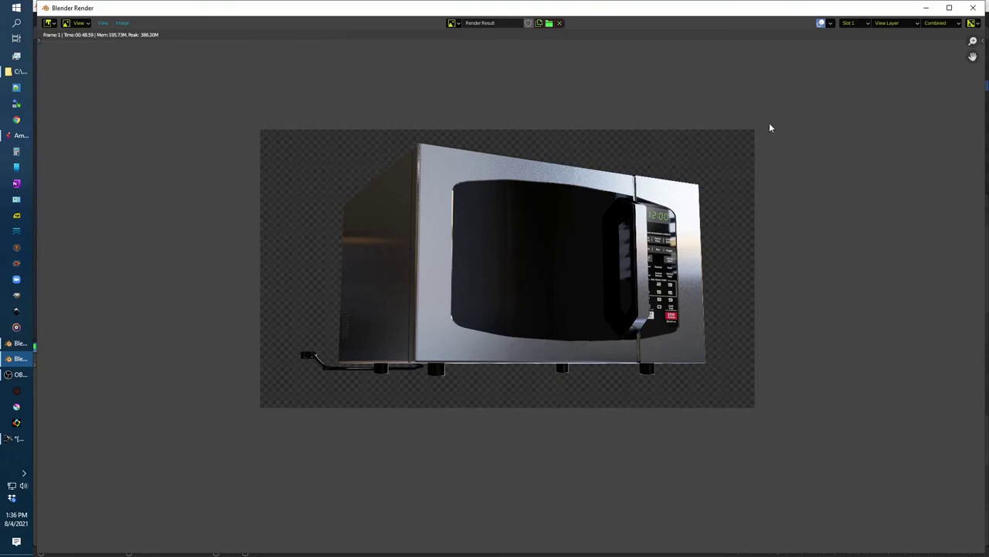
pyautogui.press('Escape')
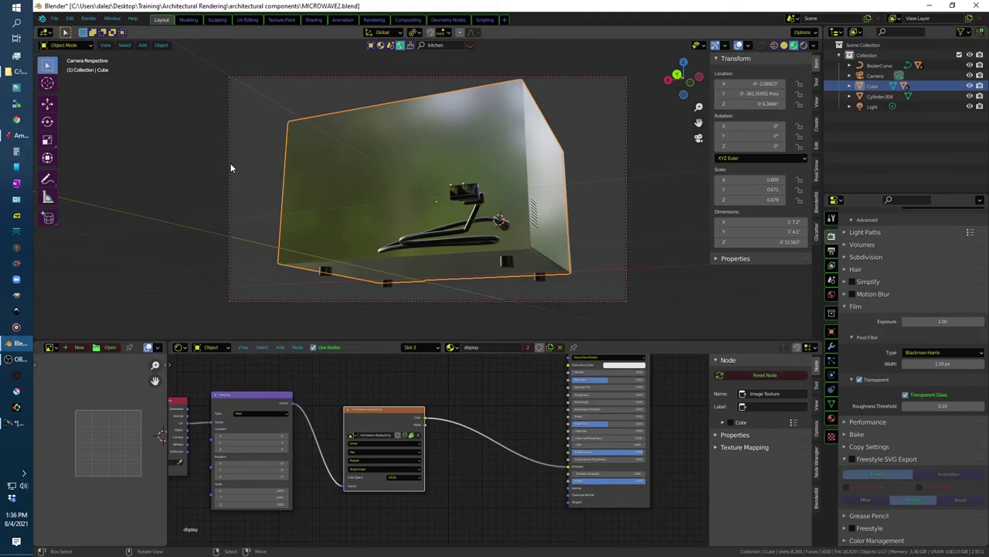